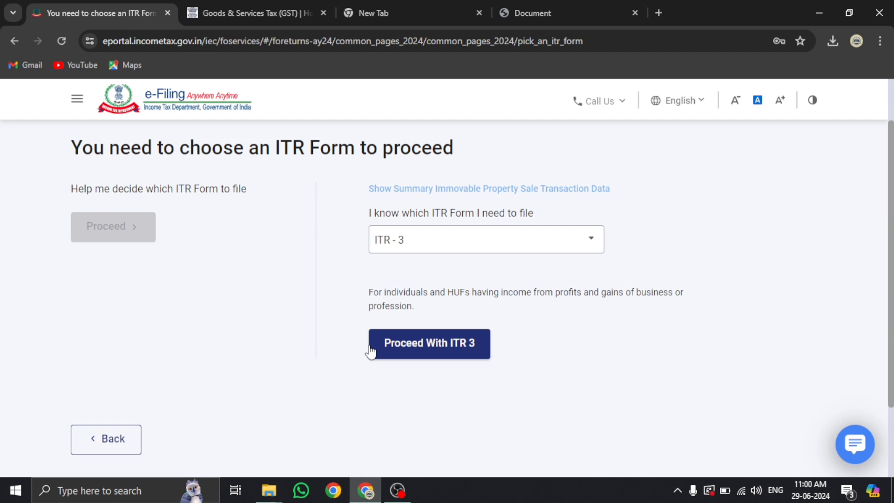
Proceed with filing the AY 2024-25 return using the ITR-3 form
click(410, 353)
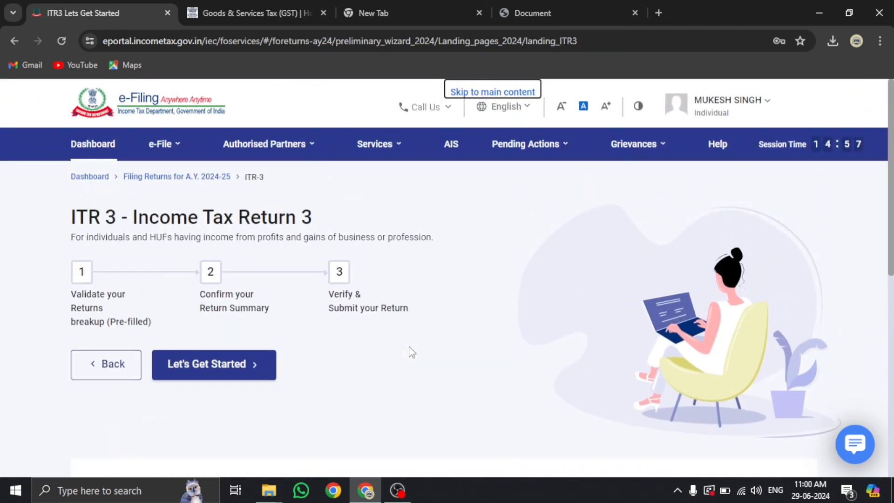
scroll(411, 352, down, 4)
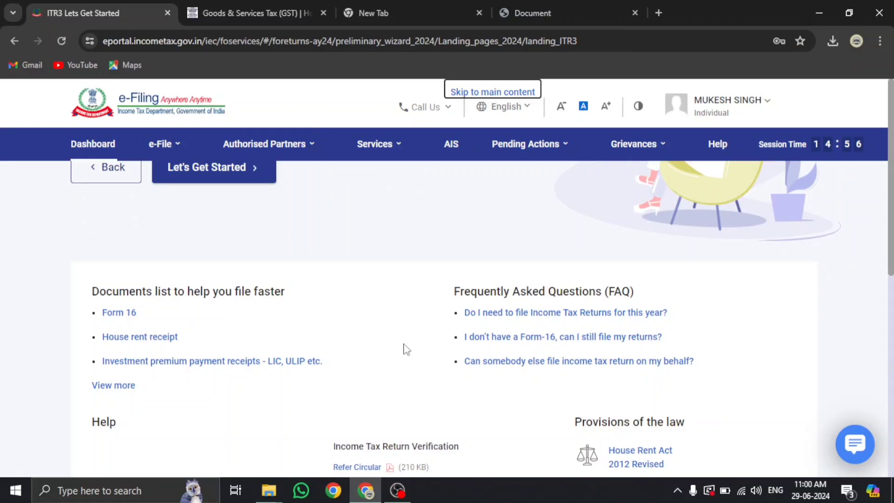
scroll(215, 232, up, 1)
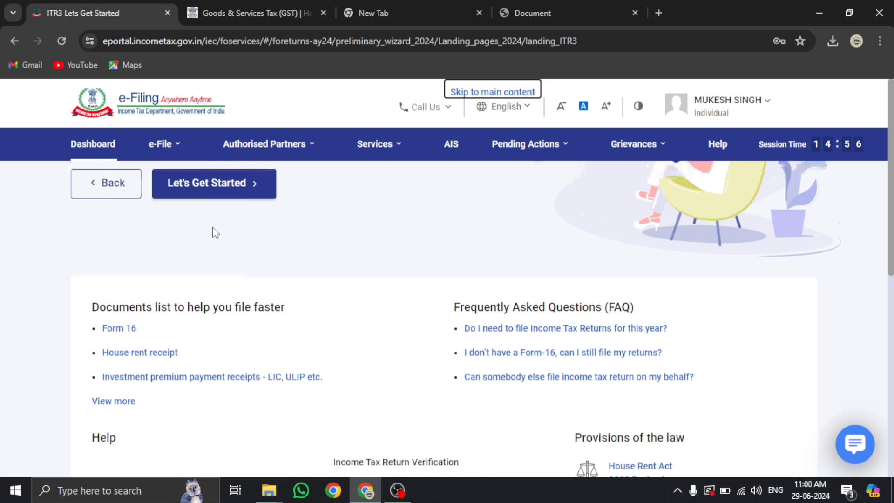
scroll(215, 233, up, 2)
scroll(288, 311, down, 1)
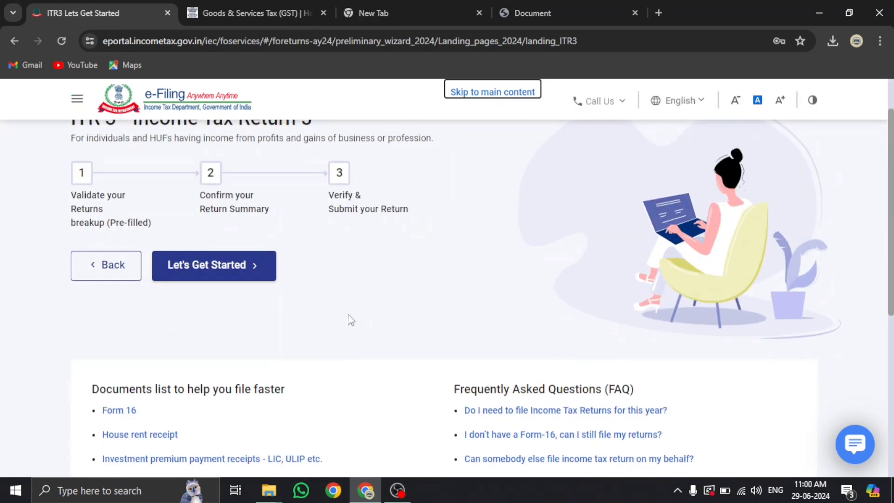
Start the ITR-3 wizard, declaring taxable income above the basic exemption limit
click(210, 273)
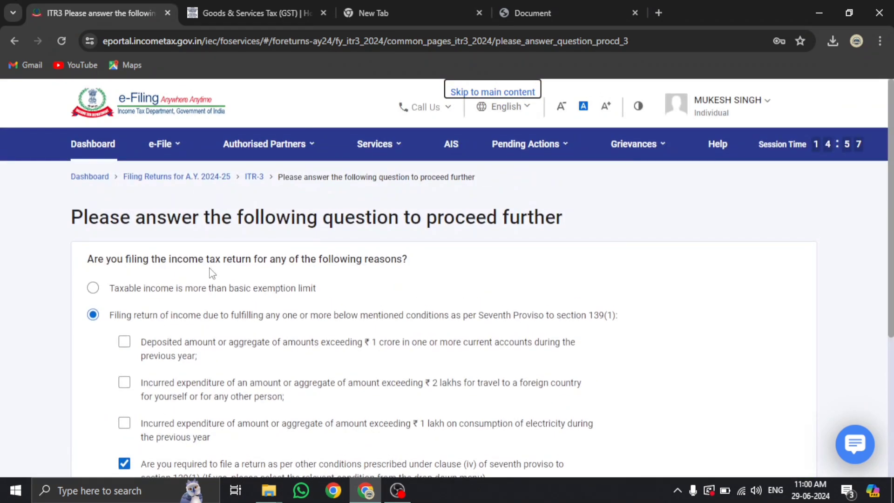
scroll(105, 292, down, 2)
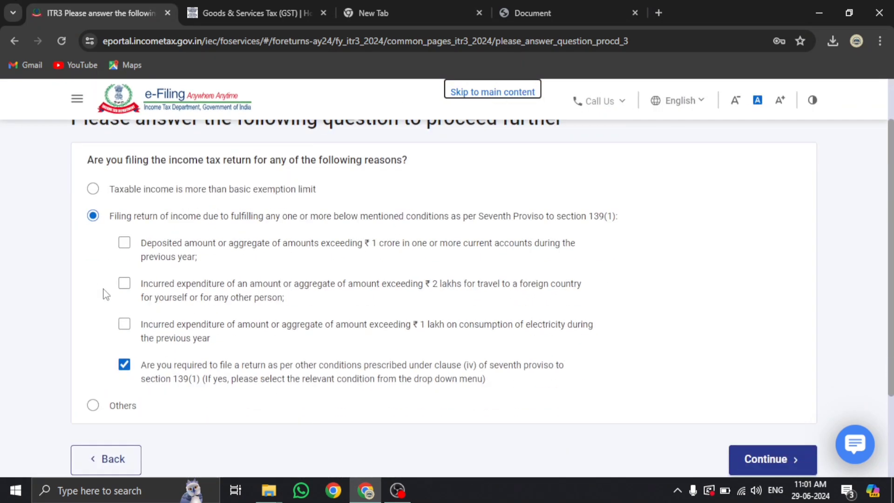
click(93, 189)
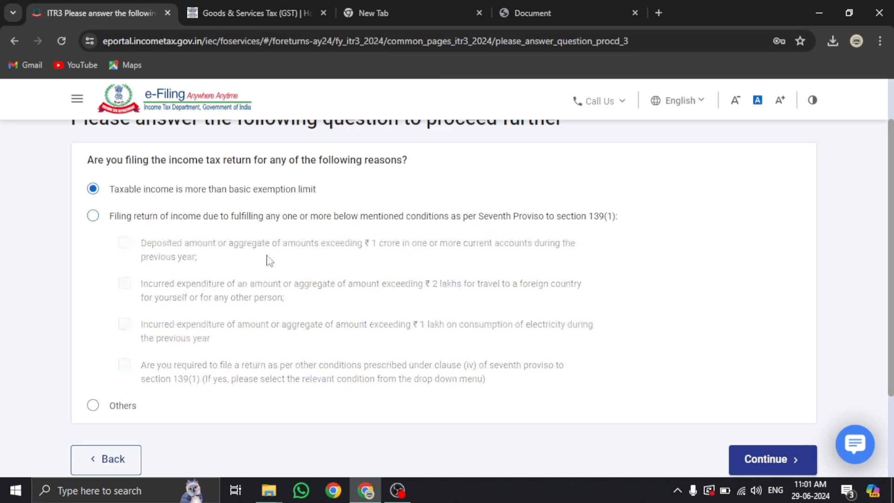
click(775, 461)
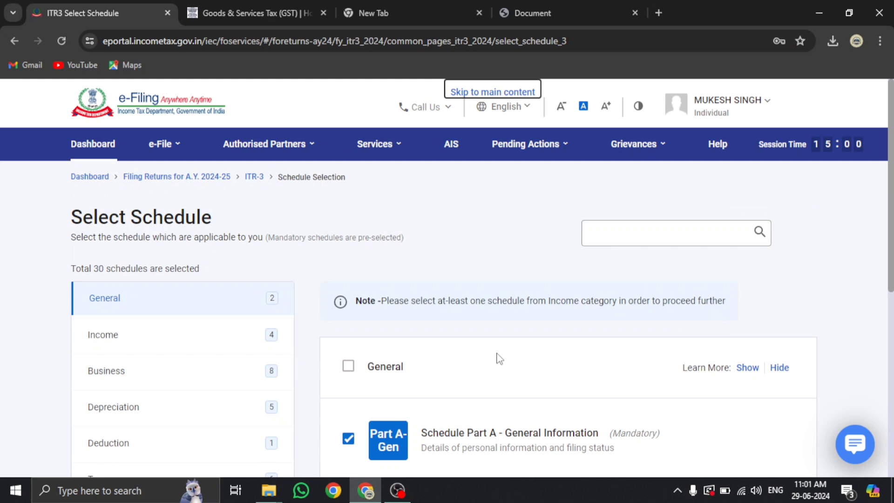
Choose View Annual Information Statement (AIS) under e-File > Income Tax Returns
scroll(499, 358, down, 2)
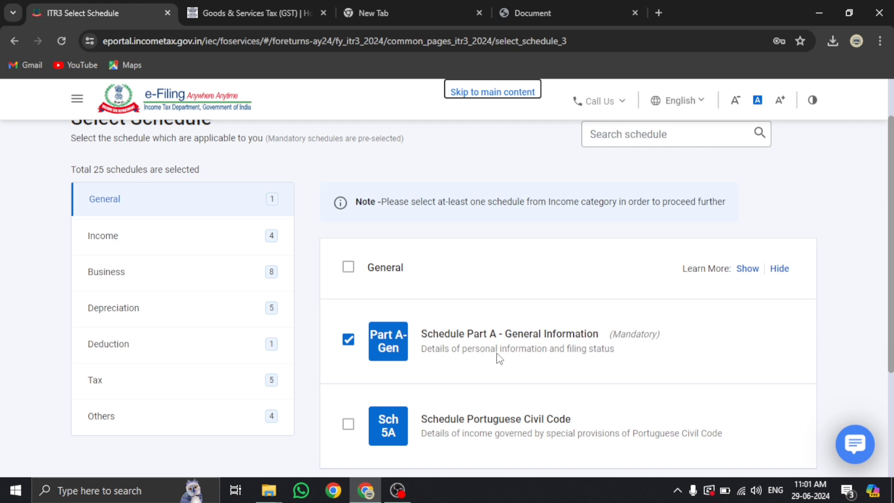
scroll(293, 339, up, 3)
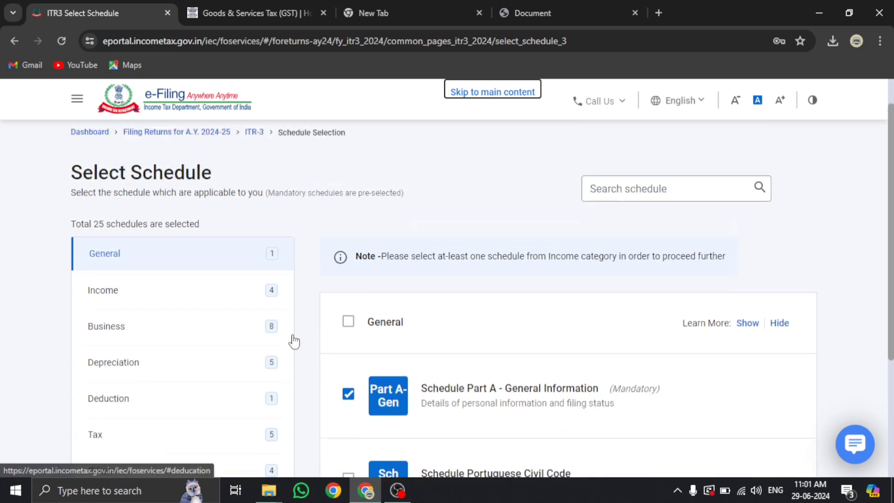
click(168, 144)
mouse_move(179, 164)
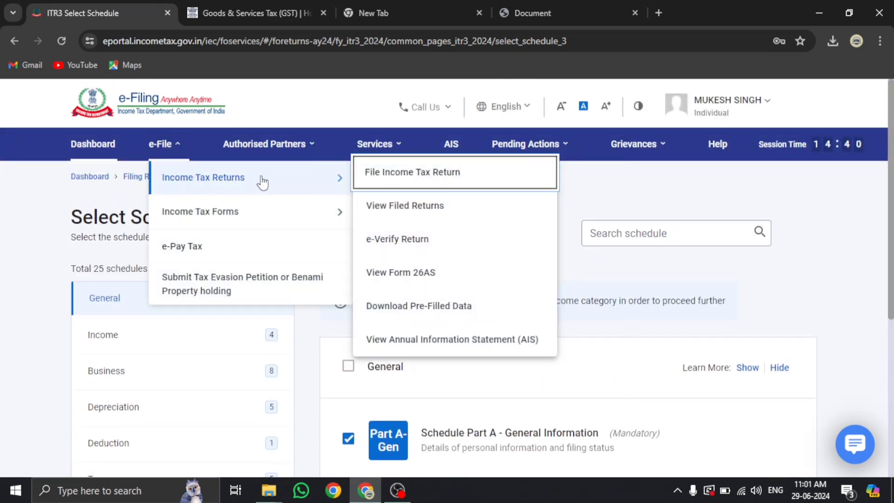
click(405, 341)
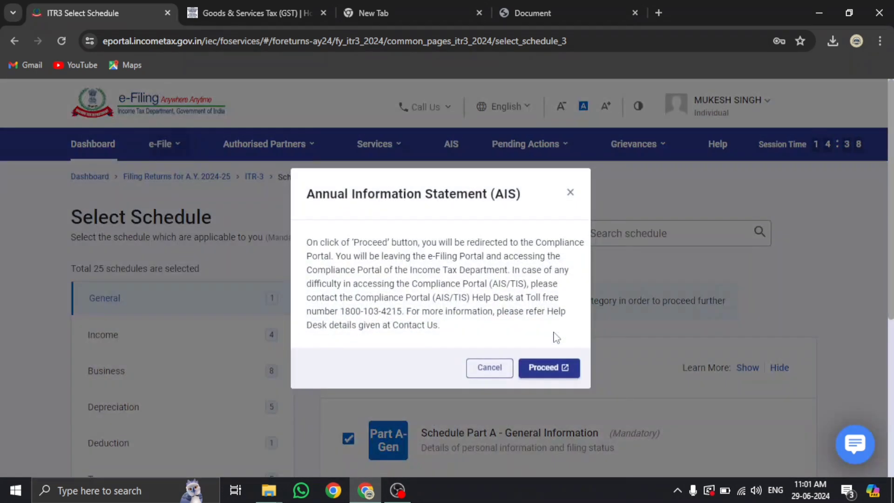
Review the FY 2023-24 Taxpayer Information Summary on the Compliance Portal, then return to ITR-3
click(543, 367)
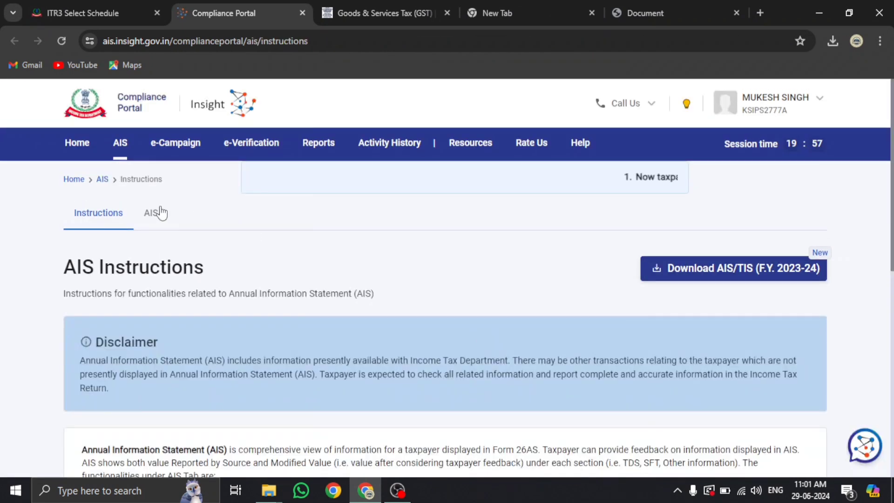
click(156, 219)
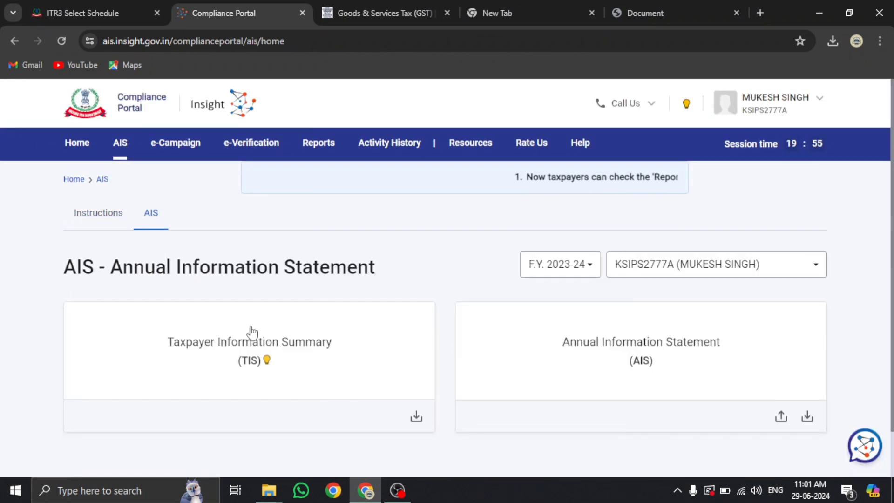
scroll(251, 332, down, 1)
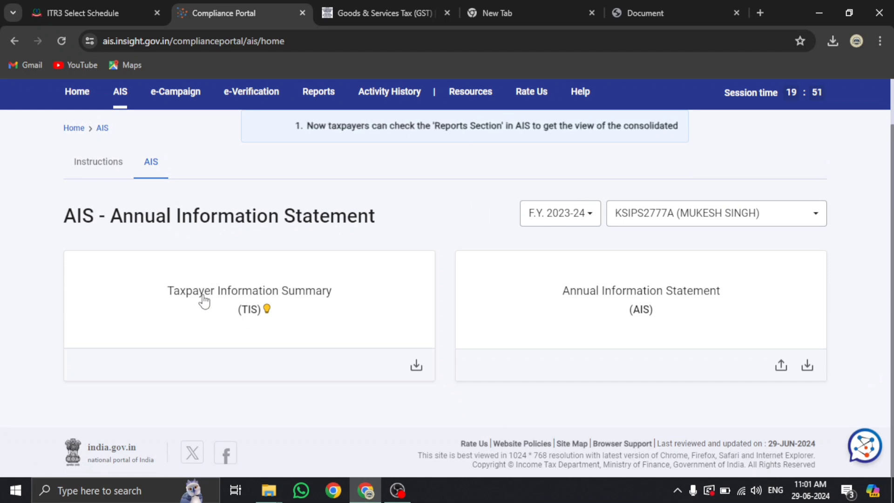
click(204, 301)
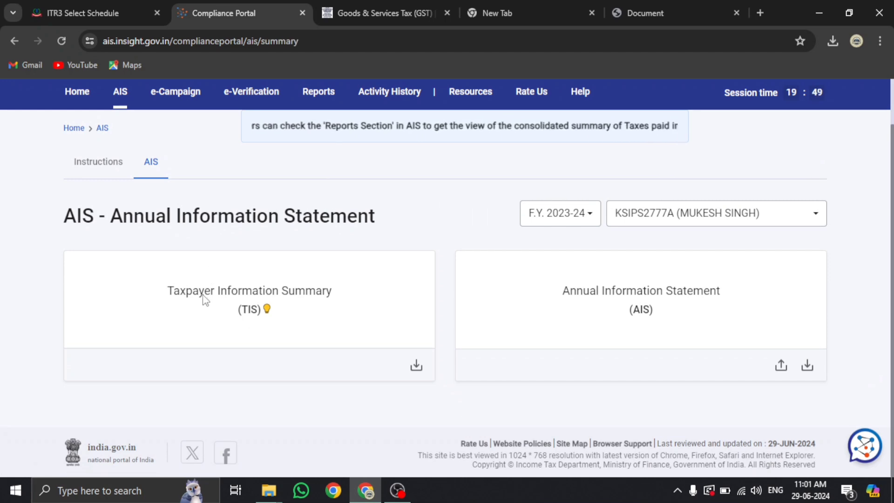
scroll(204, 293, down, 6)
scroll(204, 301, up, 1)
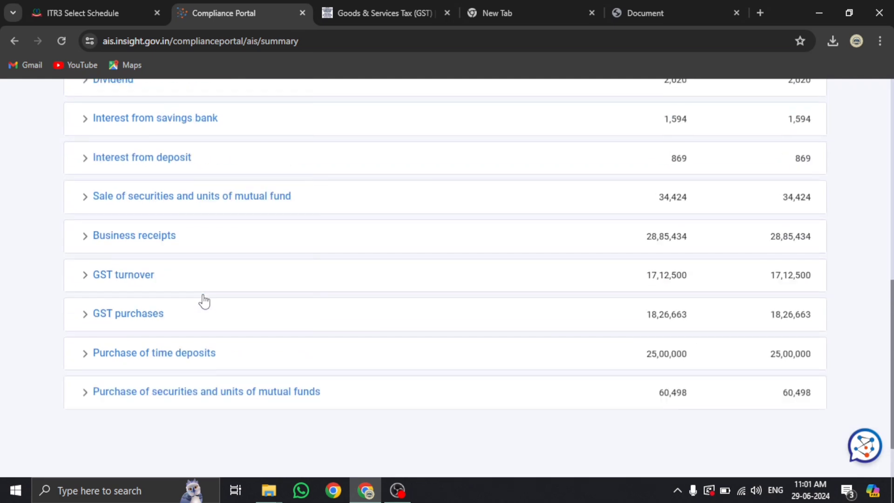
scroll(205, 300, up, 1)
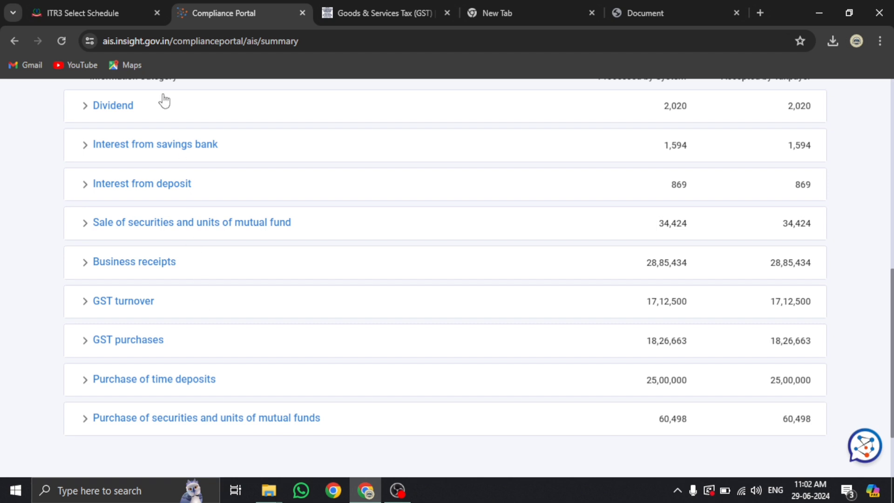
click(112, 10)
click(181, 148)
Open the AY 2024-25 Form 26AS on TRACES in HTML view
mouse_move(184, 177)
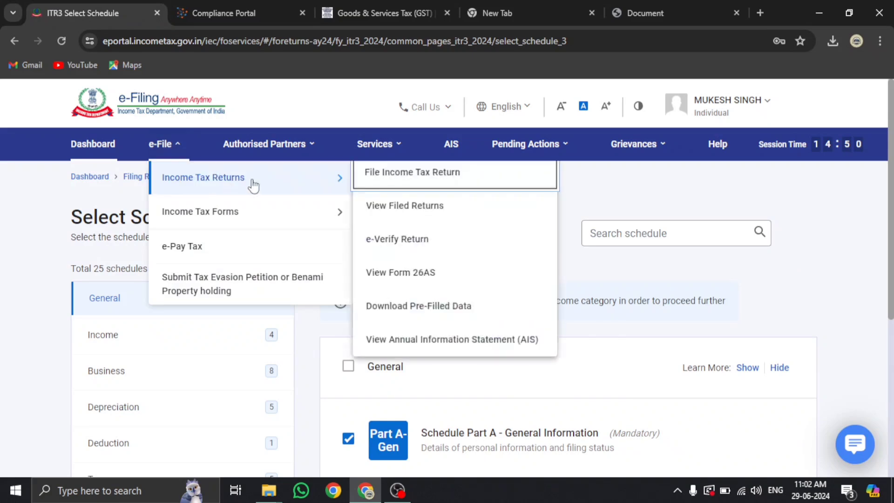
click(406, 272)
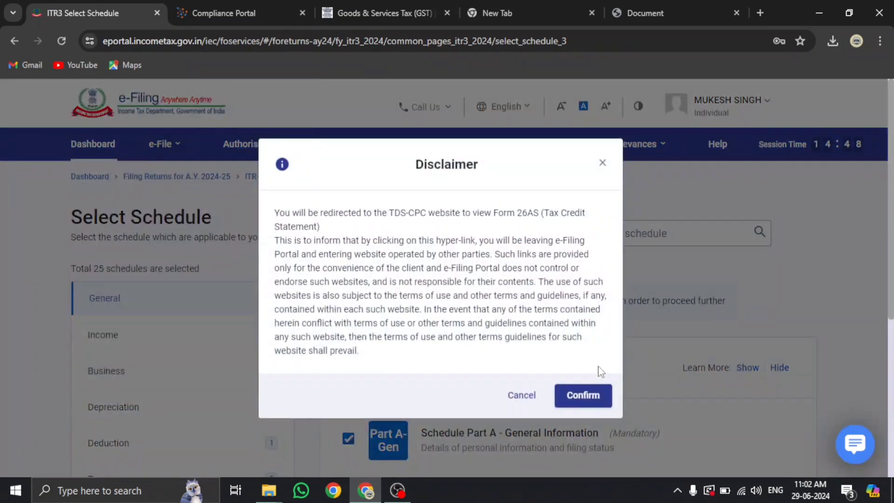
click(579, 394)
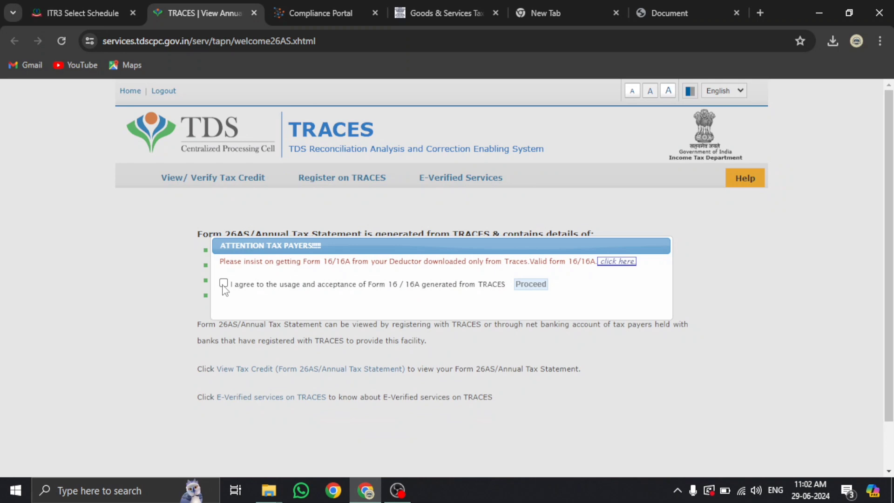
click(223, 283)
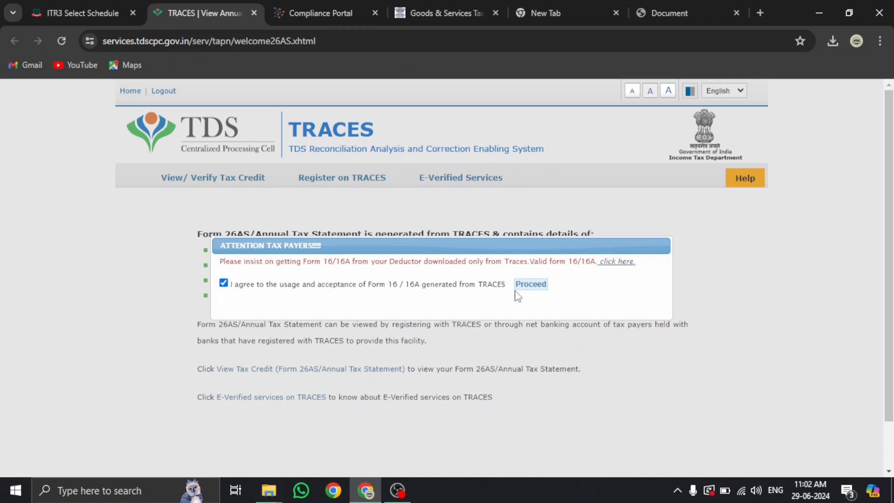
click(530, 284)
click(380, 370)
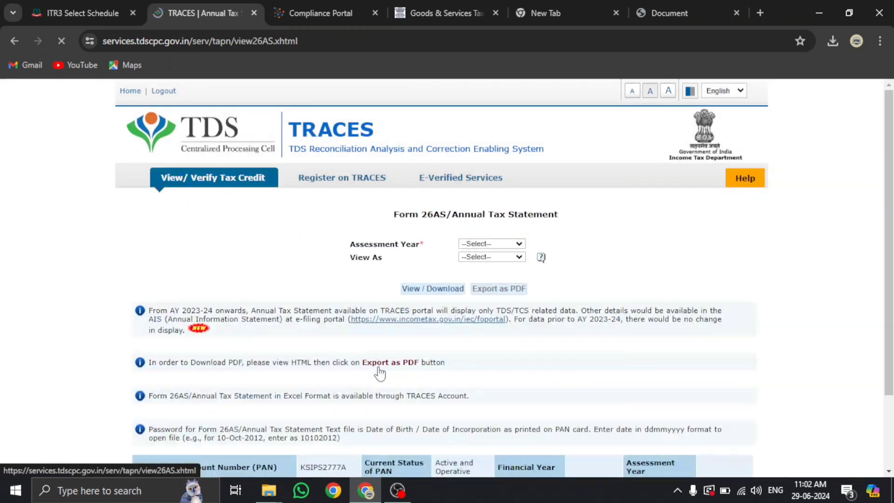
click(467, 244)
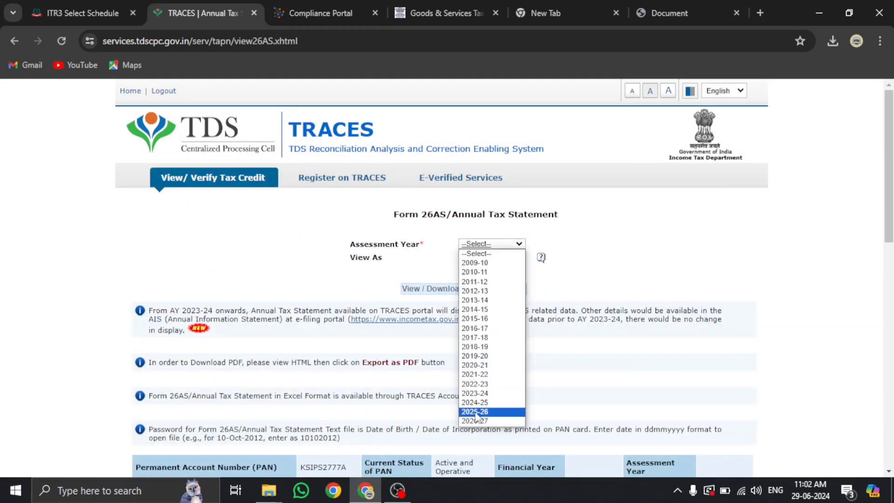
click(475, 403)
click(471, 258)
click(471, 276)
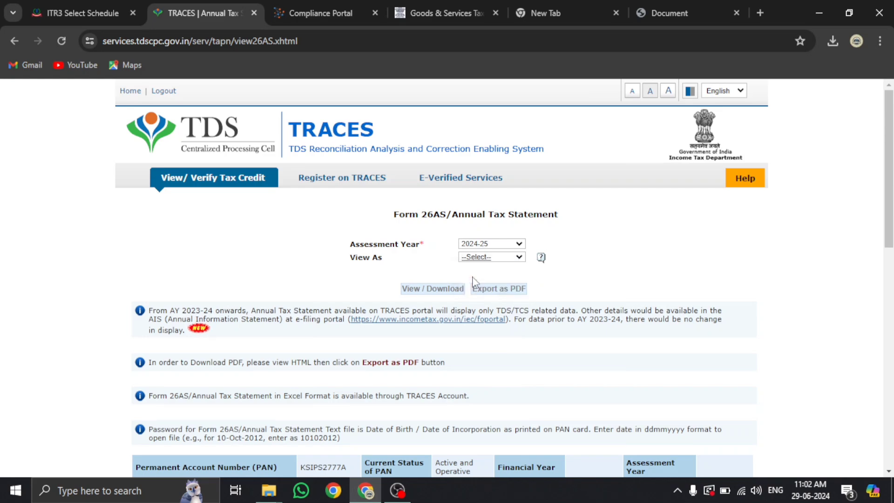
click(451, 289)
Expand the TDS transactions of the first three deductors, including RAPID INFRASTRUCTURE CONSULTANT
scroll(383, 362, down, 20)
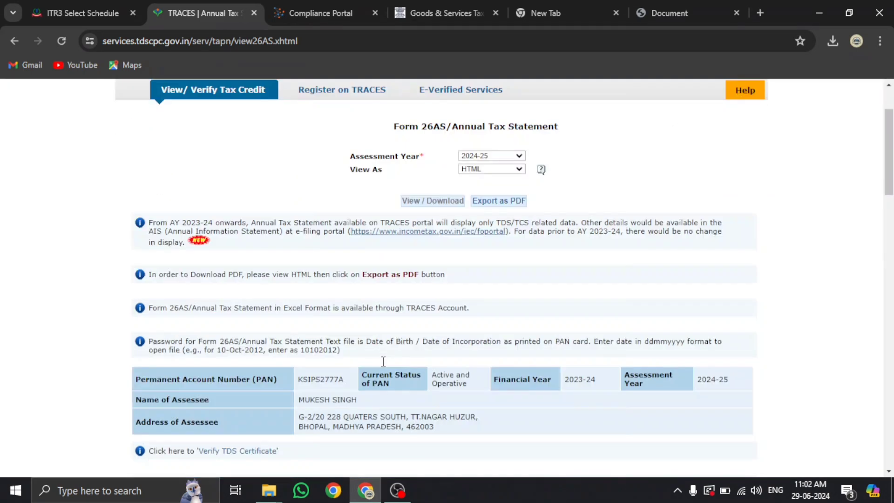
scroll(384, 367, up, 4)
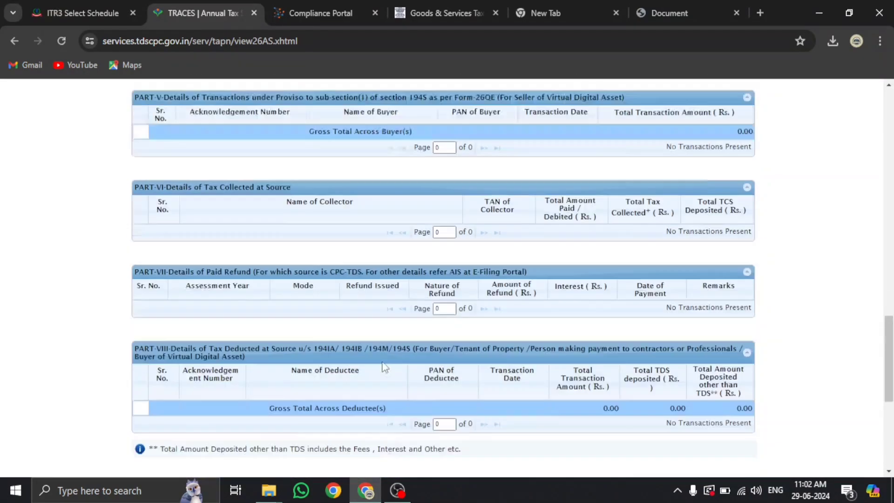
scroll(382, 361, up, 7)
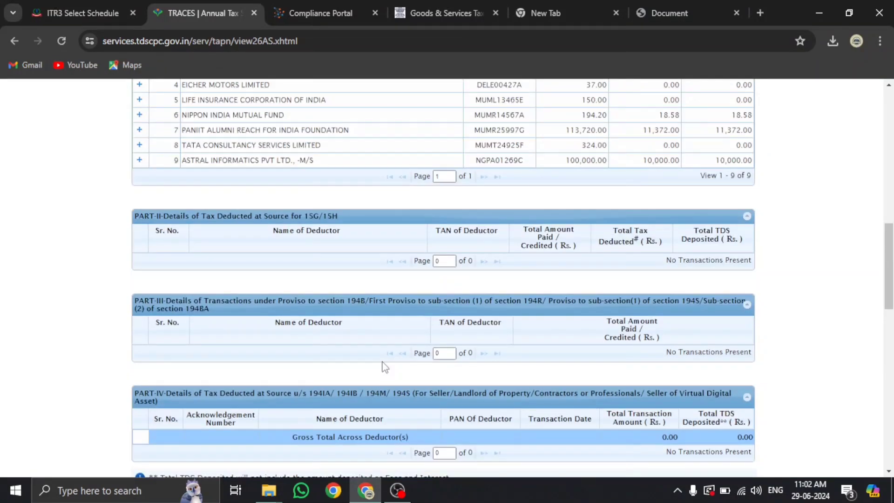
scroll(383, 366, up, 1)
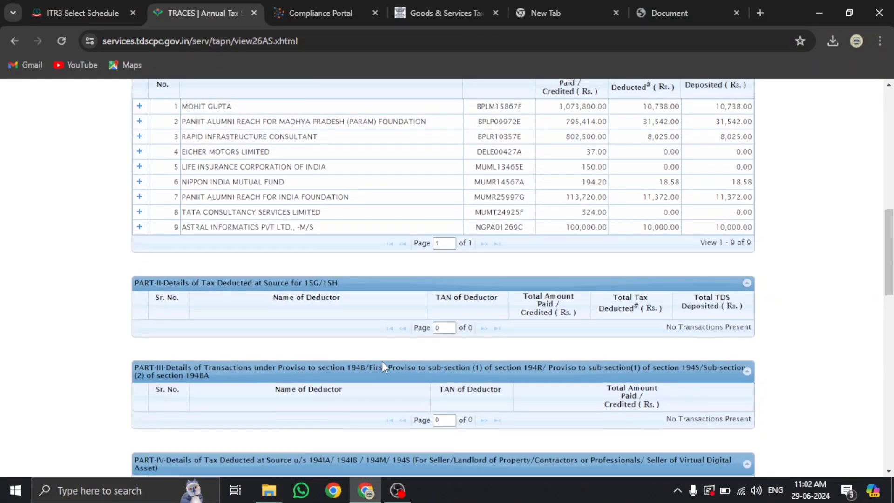
scroll(382, 361, up, 1)
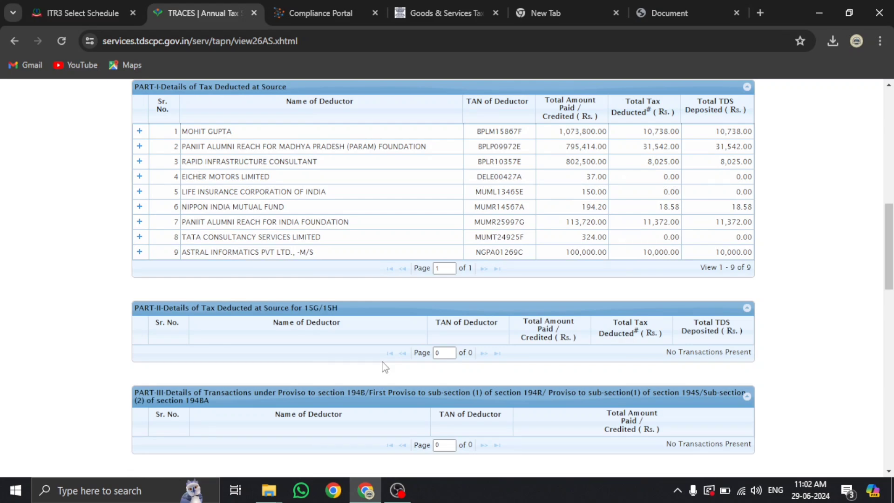
click(139, 131)
click(139, 213)
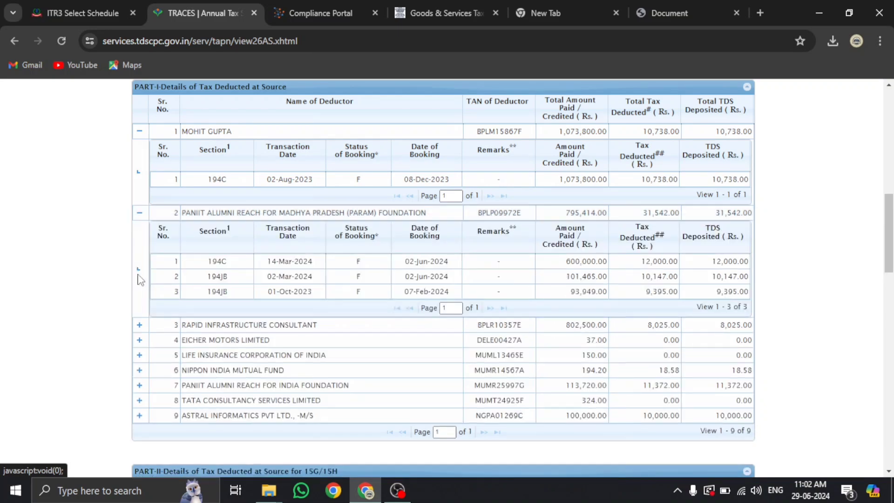
click(139, 325)
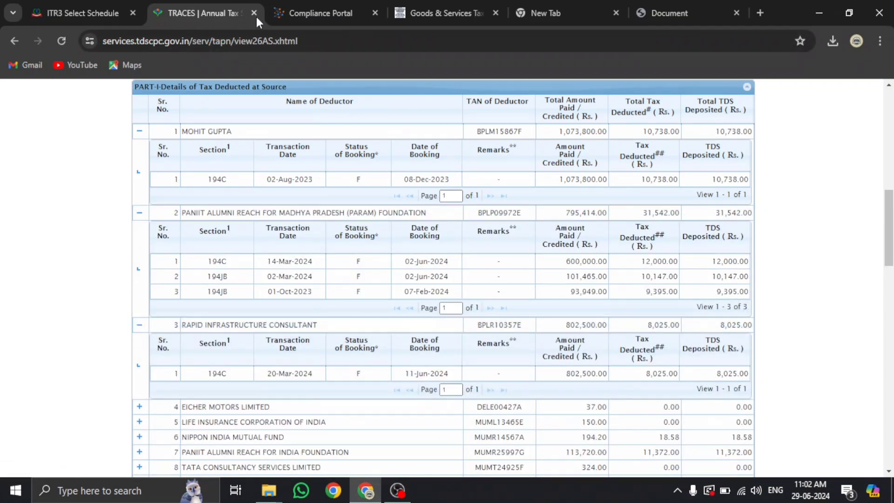
click(72, 14)
Look over the e-File menu options, then switch to last year's filed return PDF
click(160, 143)
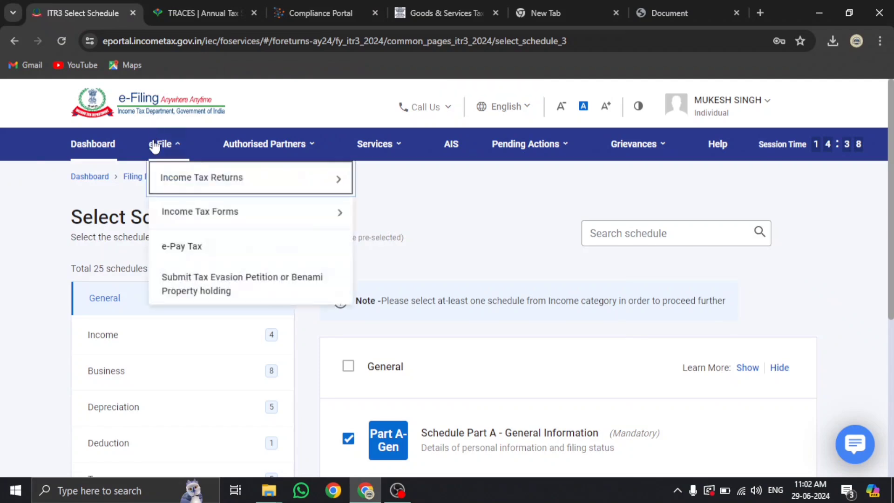
mouse_move(169, 177)
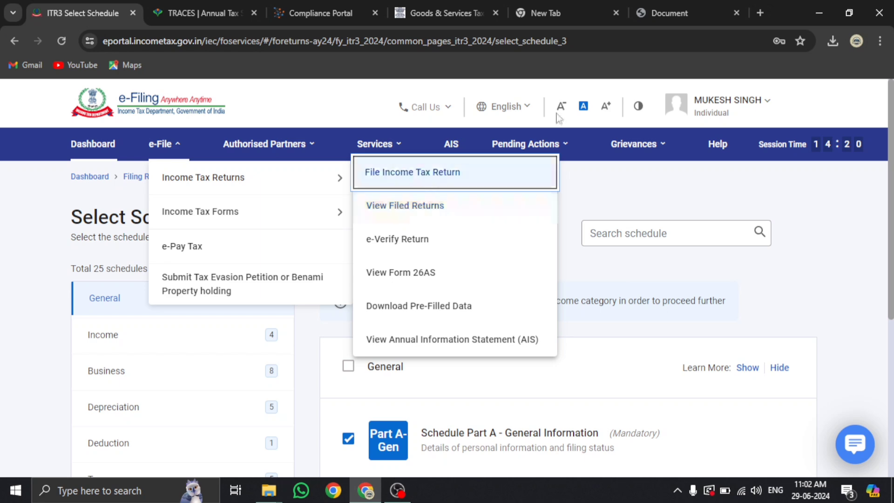
click(678, 13)
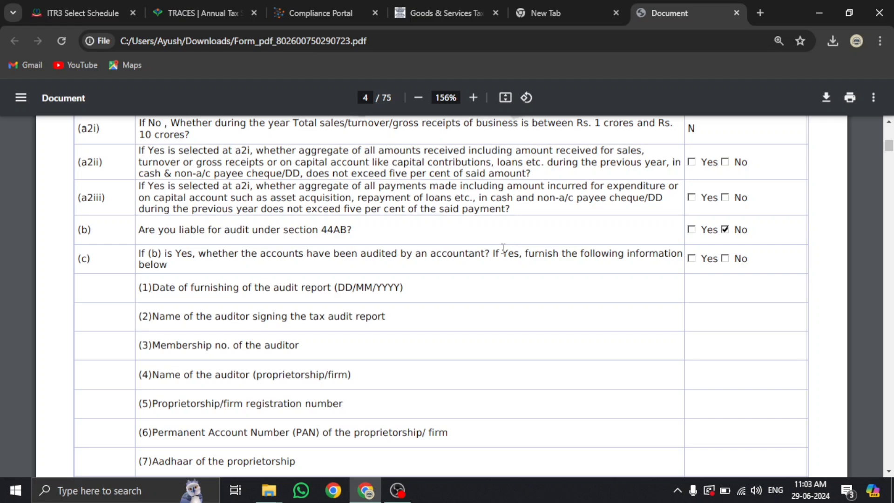
Find 'computation of total income' and mark the 2,72,000 salaries and row 3i business profit
key(ctrl+f)
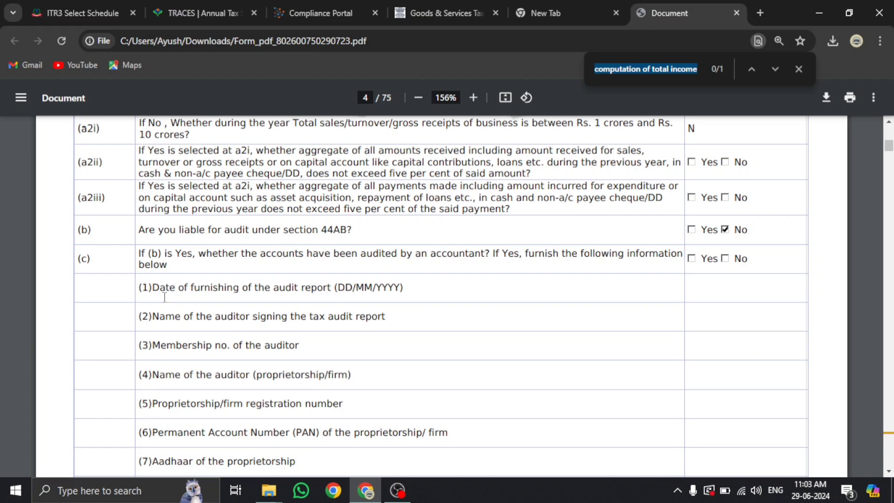
key(Return)
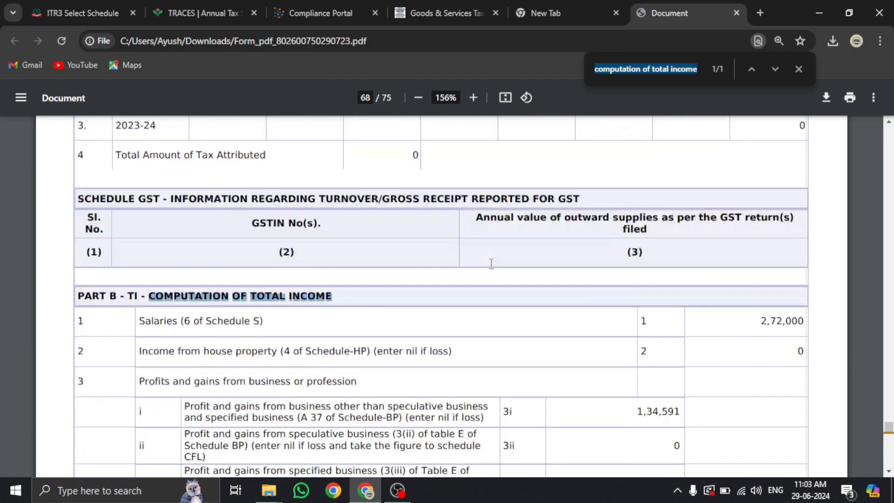
scroll(491, 263, down, 4)
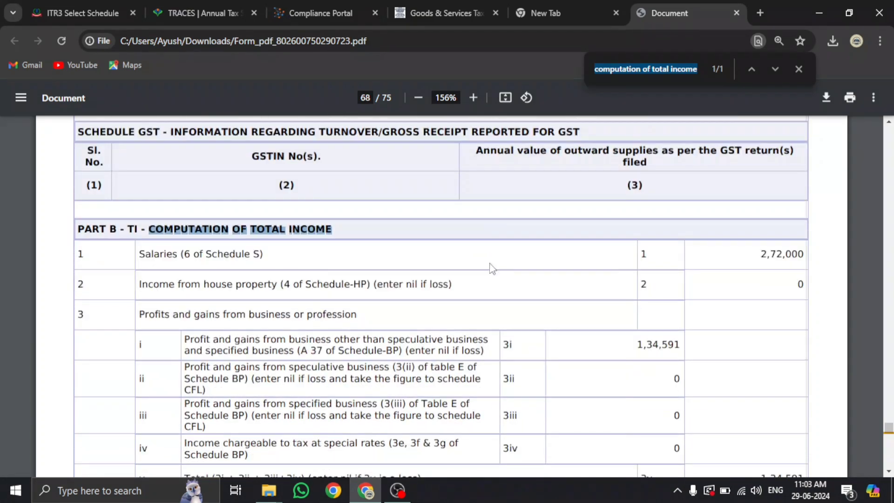
scroll(259, 271, up, 1)
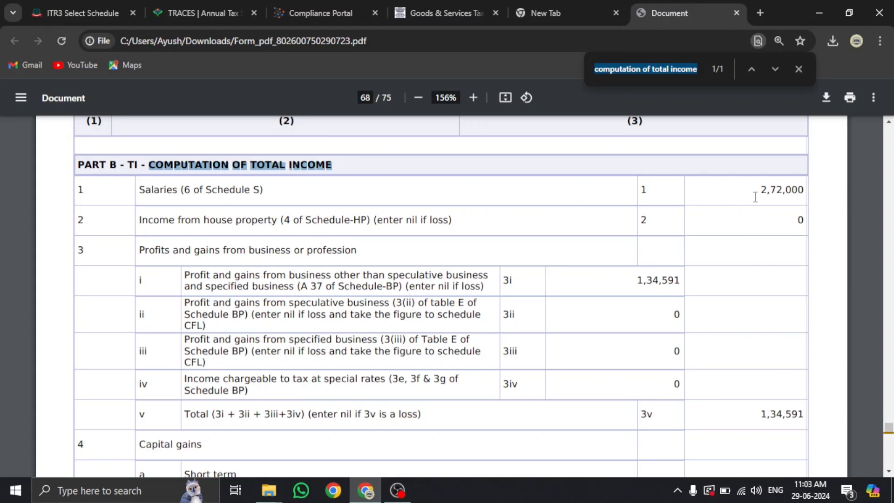
click(757, 195)
drag(757, 195, 785, 192)
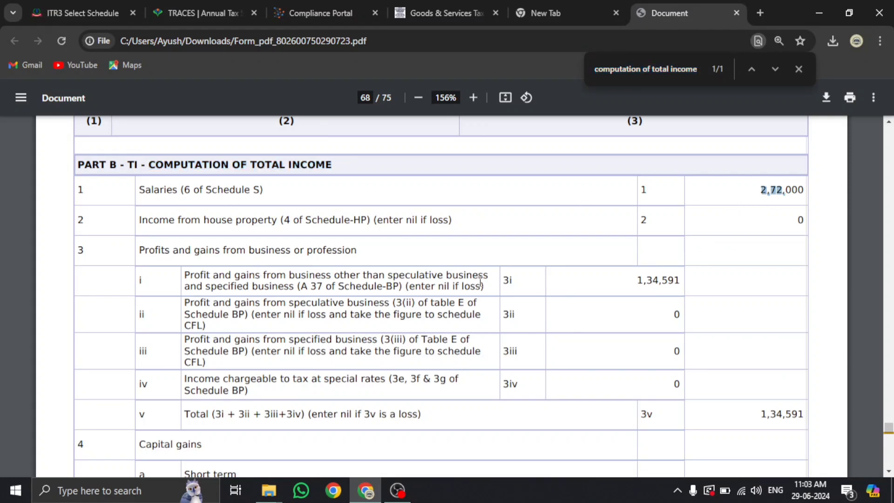
click(385, 271)
drag(641, 278, 638, 277)
drag(758, 190, 782, 190)
click(626, 287)
Read through Part B-TI down to Part B-TTI on page 71
scroll(653, 287, down, 4)
scroll(624, 292, down, 3)
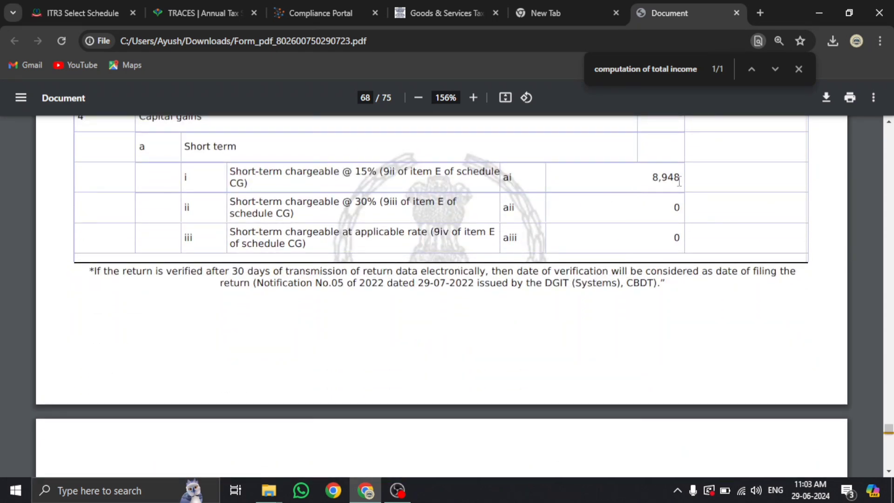
drag(651, 181, 706, 181)
scroll(706, 185, down, 6)
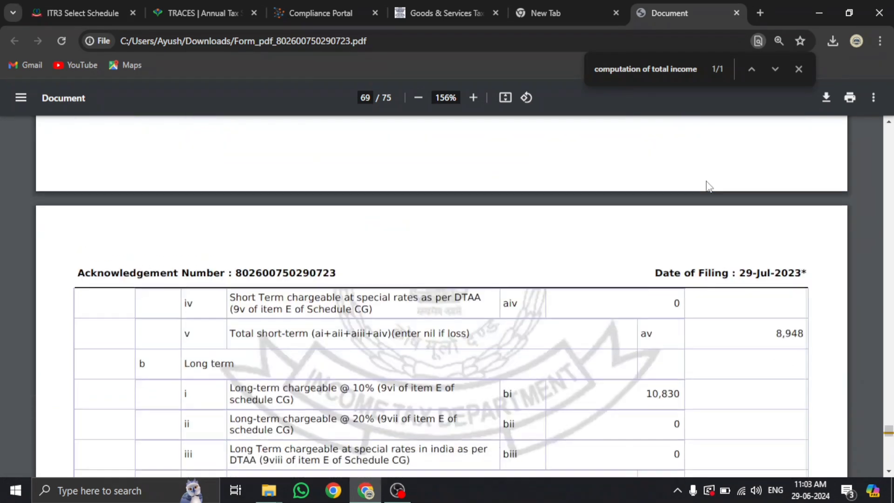
scroll(709, 186, down, 2)
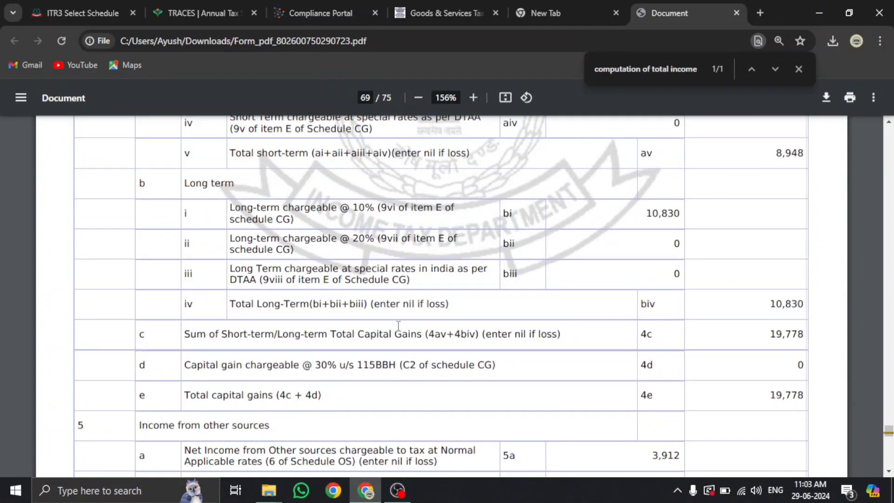
scroll(373, 327, down, 1)
scroll(373, 327, down, 2)
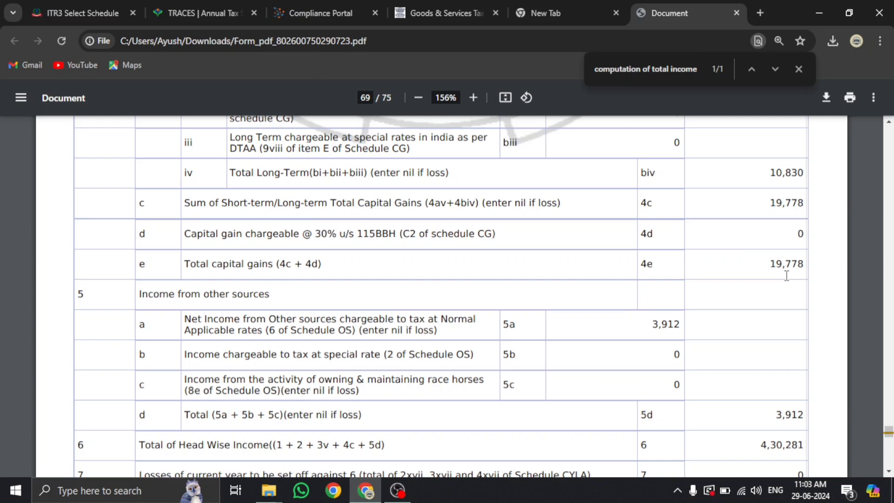
scroll(786, 275, down, 3)
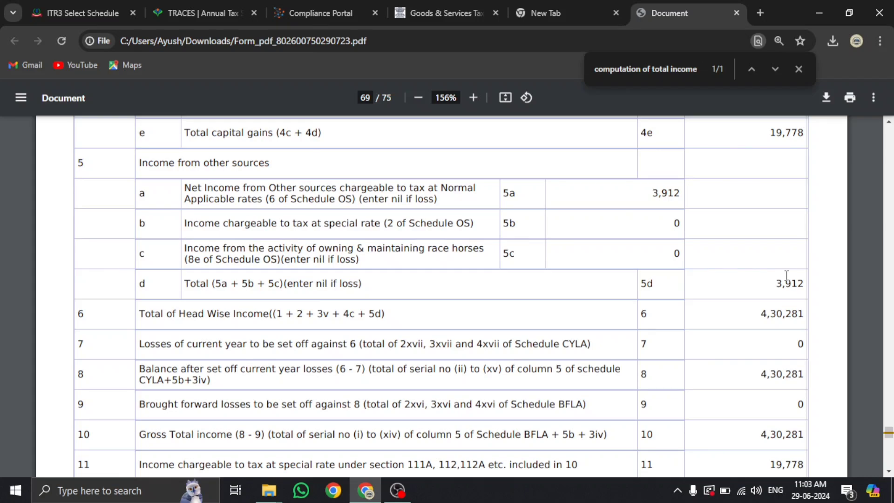
scroll(724, 280, down, 3)
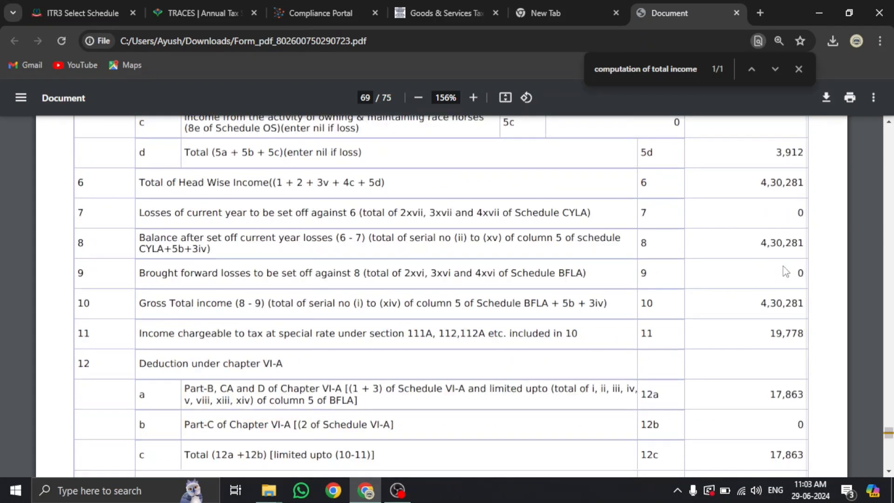
scroll(756, 286, down, 2)
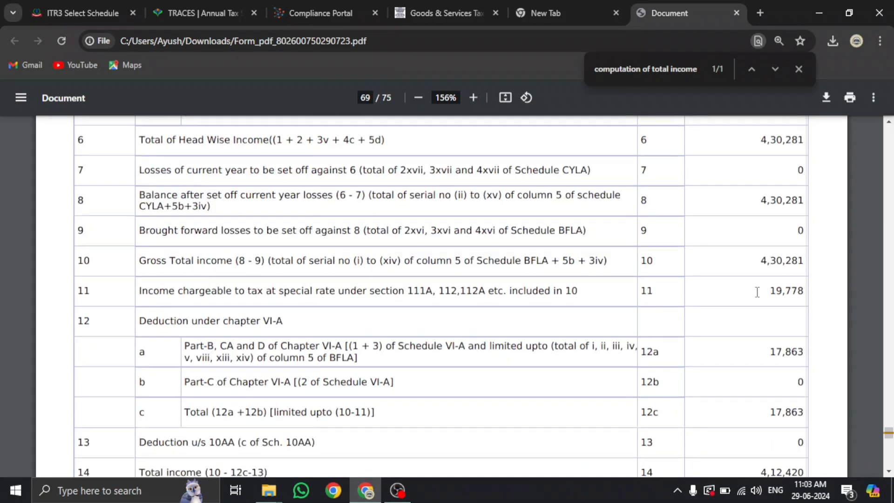
scroll(773, 282, down, 3)
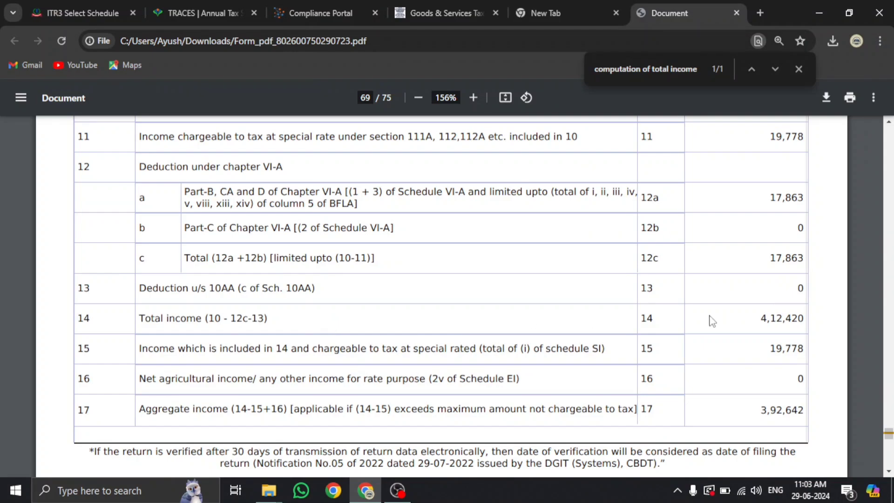
scroll(771, 316, down, 15)
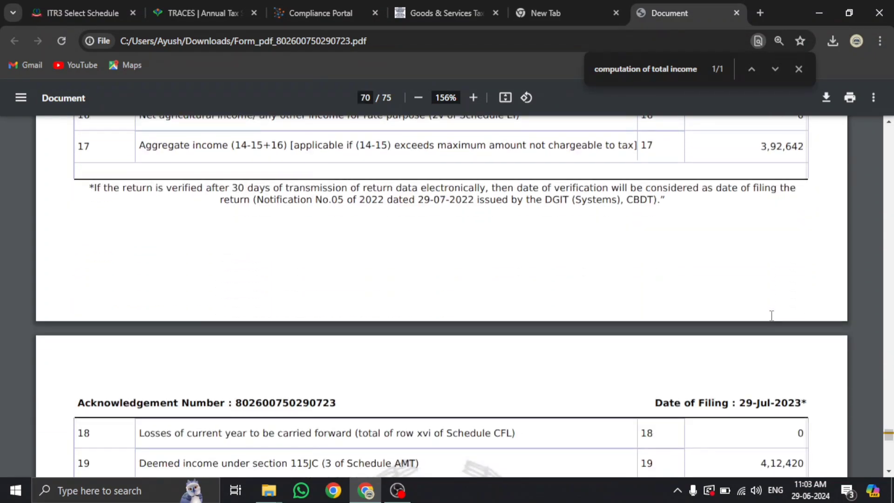
scroll(771, 315, down, 10)
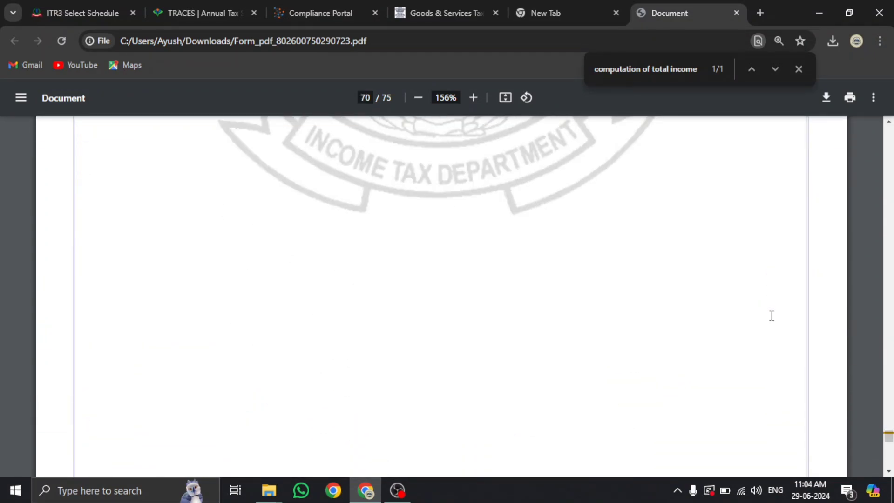
scroll(771, 315, down, 3)
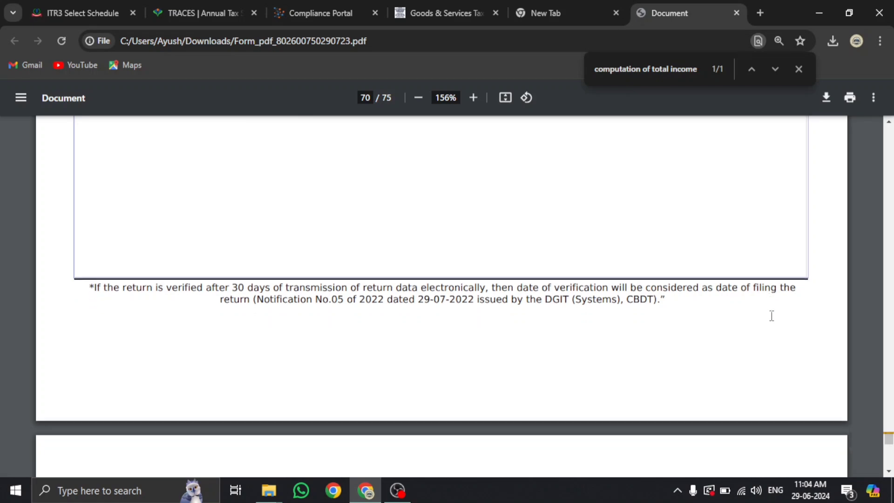
scroll(772, 316, down, 2)
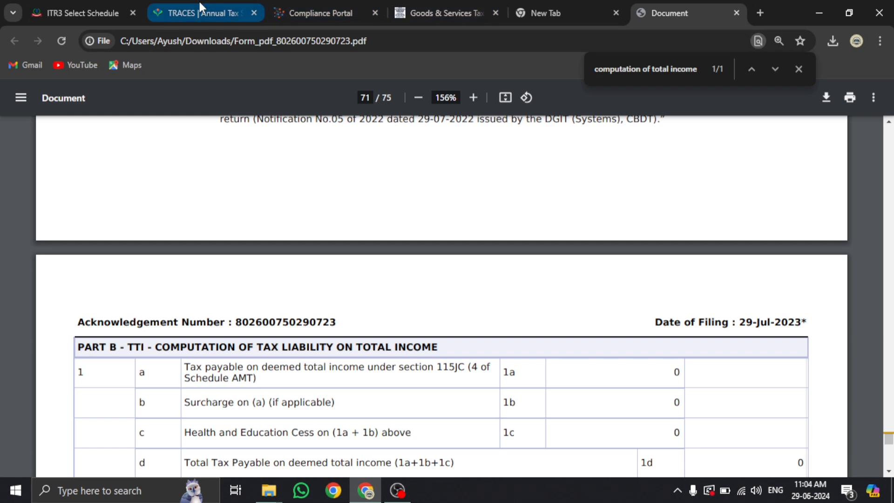
Compare the Income category schedules against the 26AS TDS table and AIS summary
click(95, 14)
scroll(448, 321, down, 3)
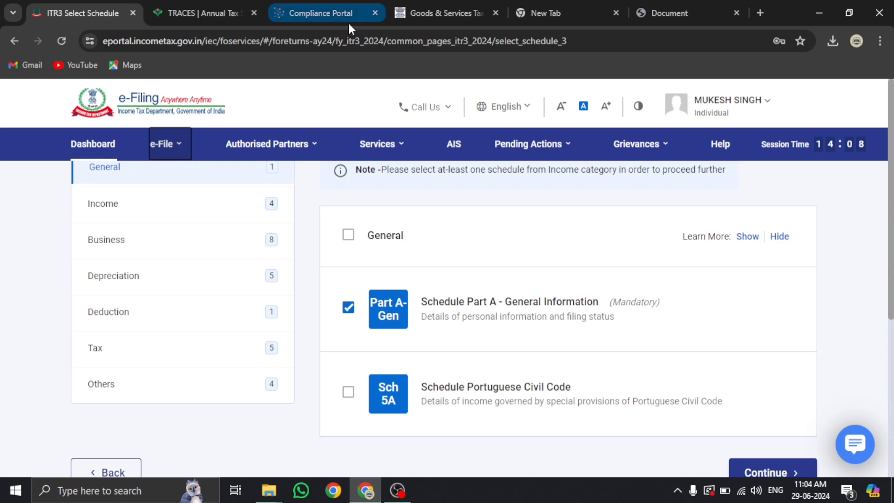
scroll(342, 122, down, 1)
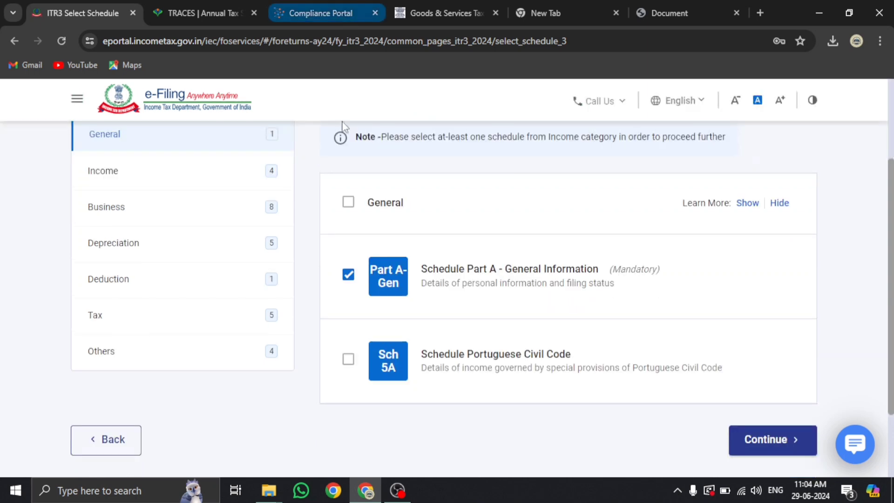
click(201, 11)
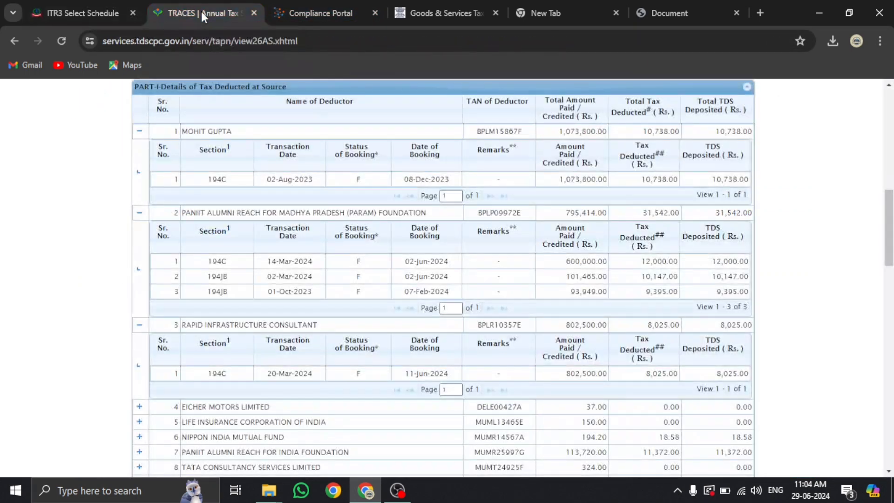
click(297, 8)
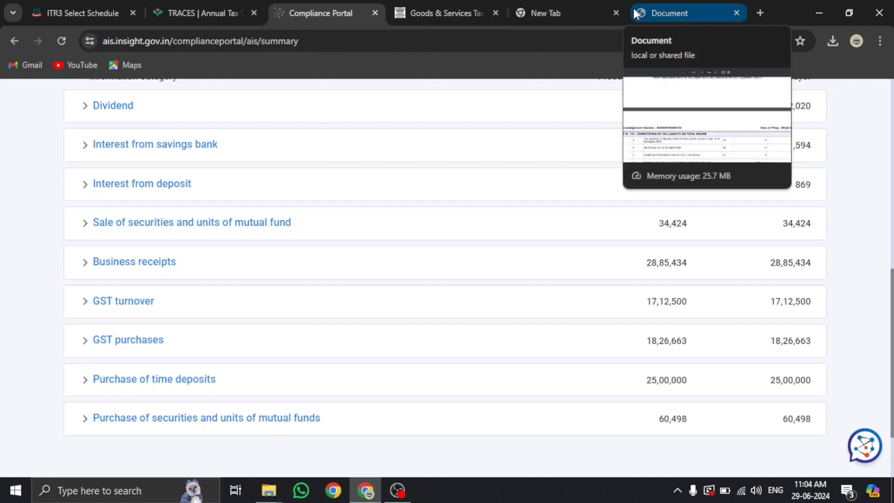
click(79, 11)
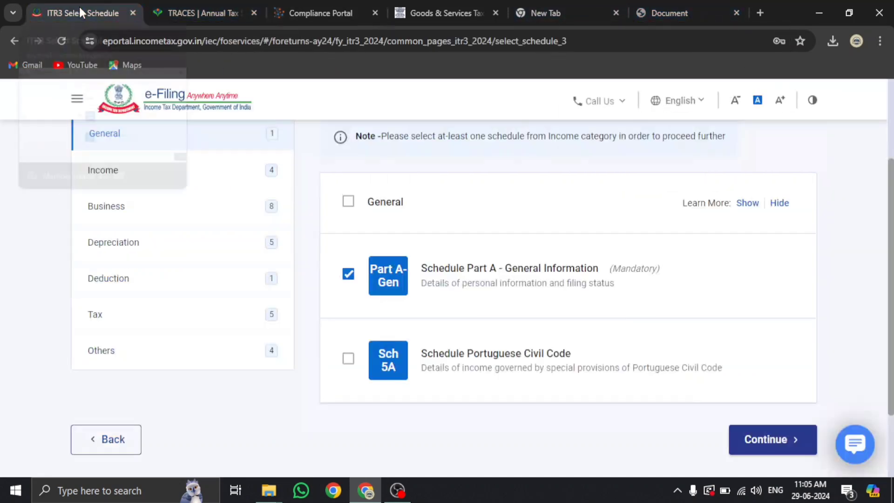
click(128, 177)
scroll(355, 249, down, 1)
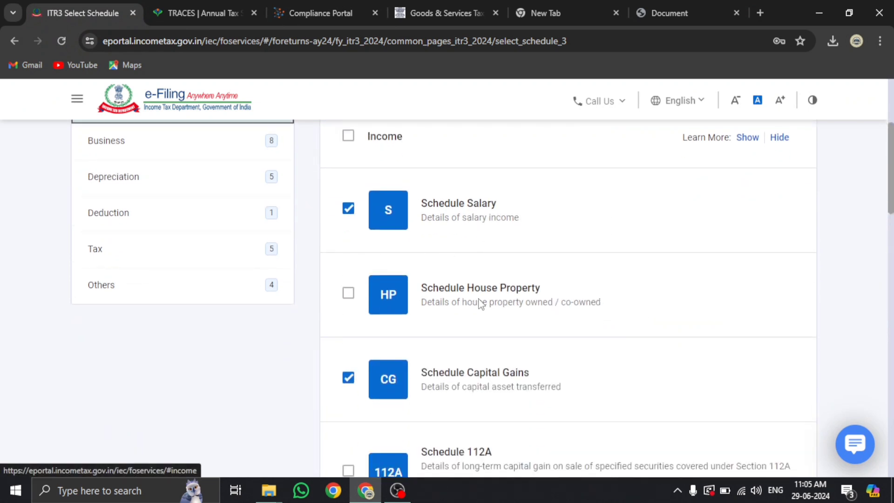
click(339, 12)
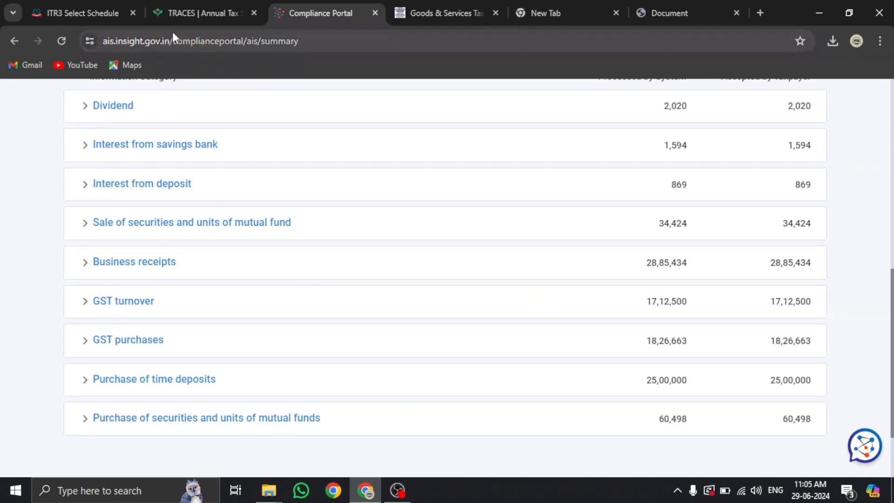
click(97, 14)
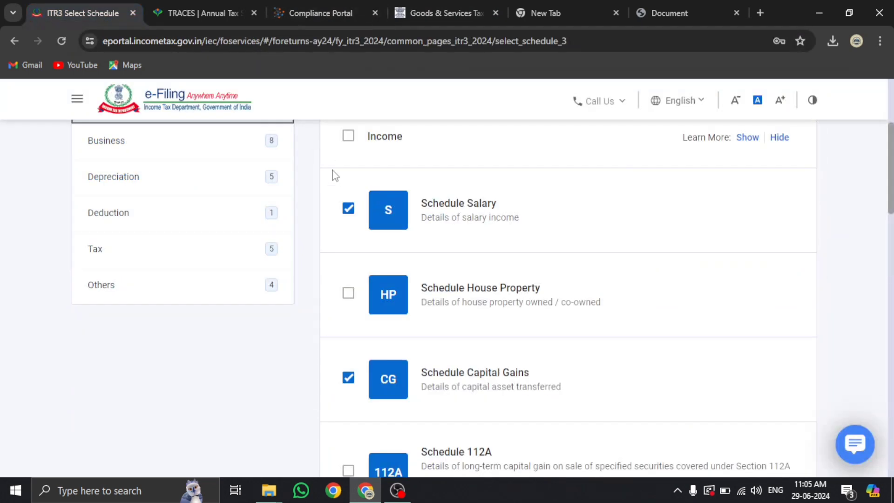
Untick Schedule Salary and re-verify against the 26AS and AIS records
click(349, 210)
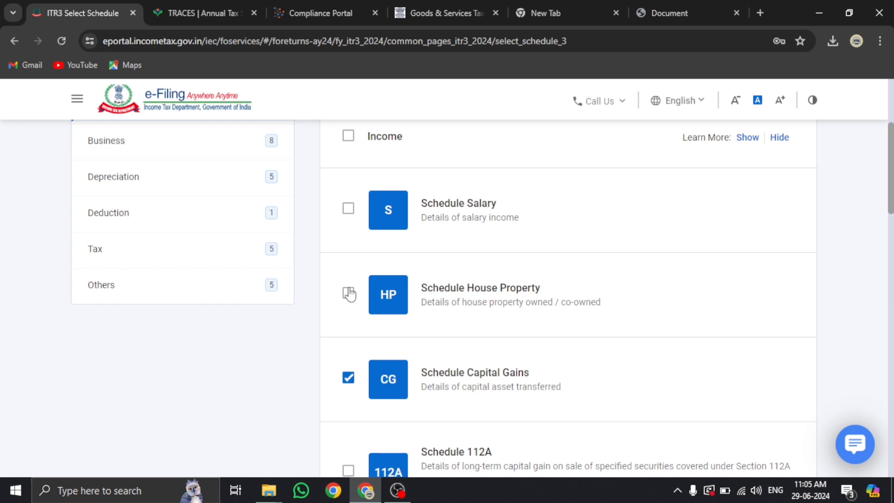
click(205, 12)
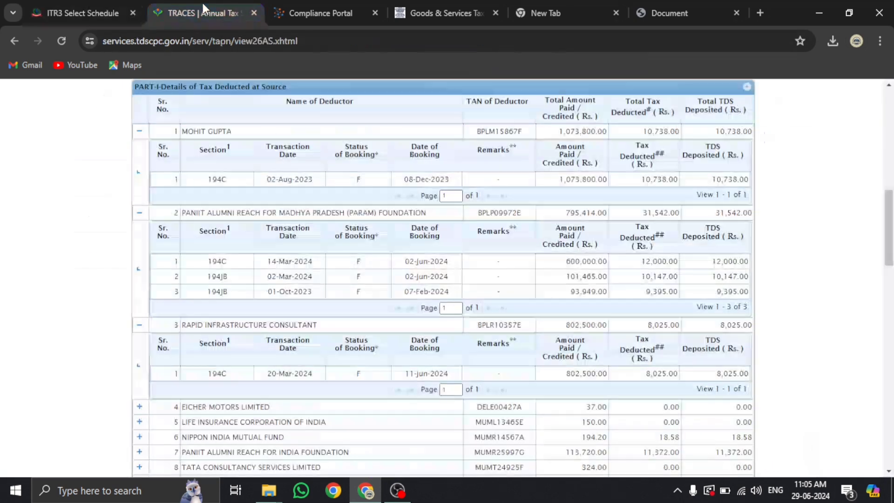
click(331, 14)
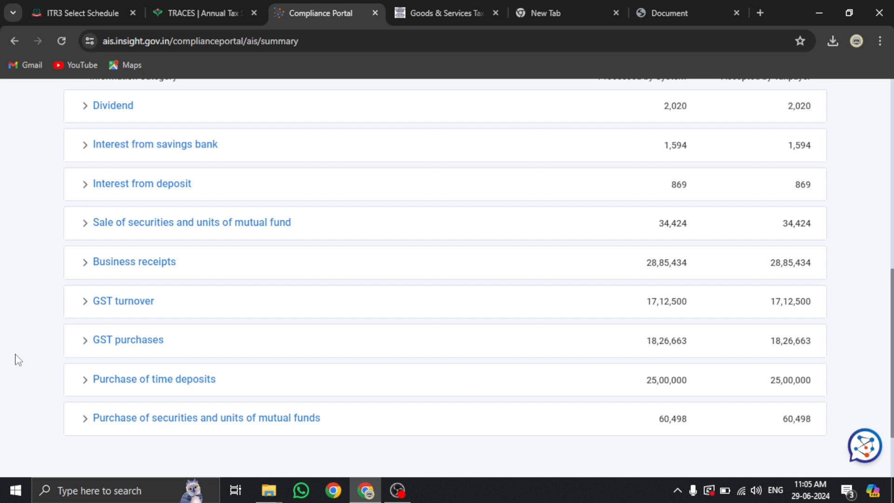
click(88, 10)
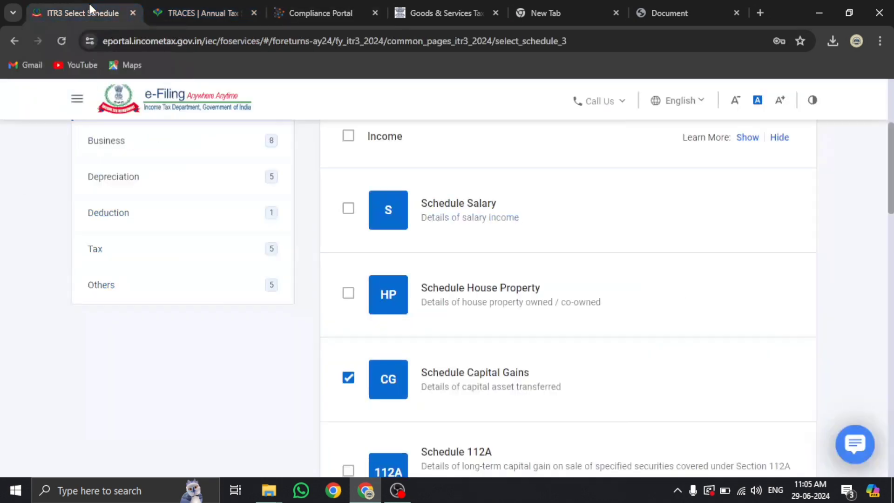
click(307, 6)
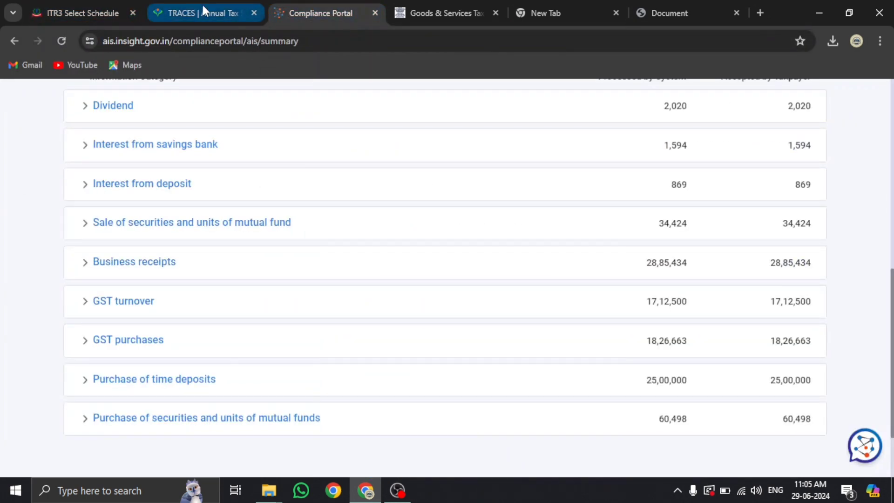
click(202, 5)
click(71, 9)
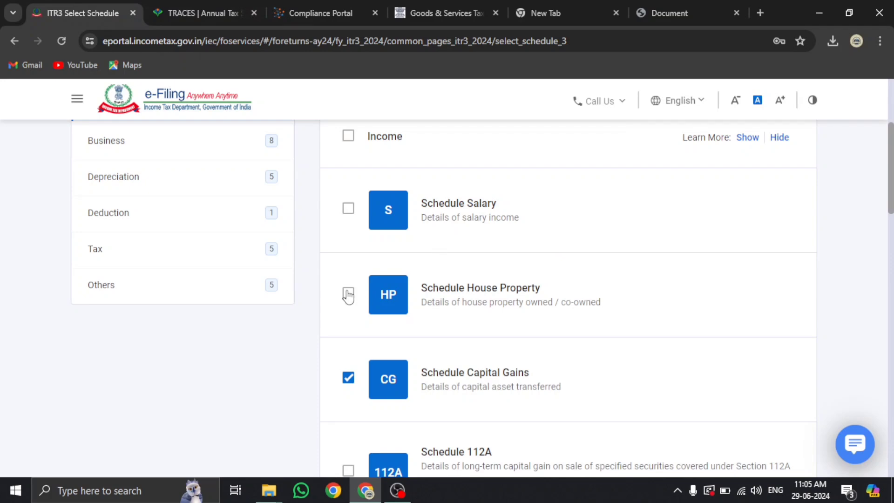
scroll(348, 296, down, 1)
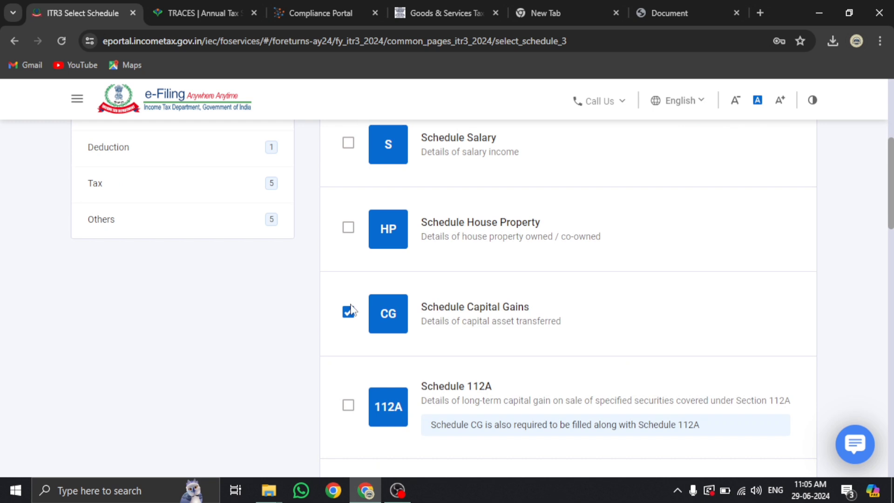
click(312, 11)
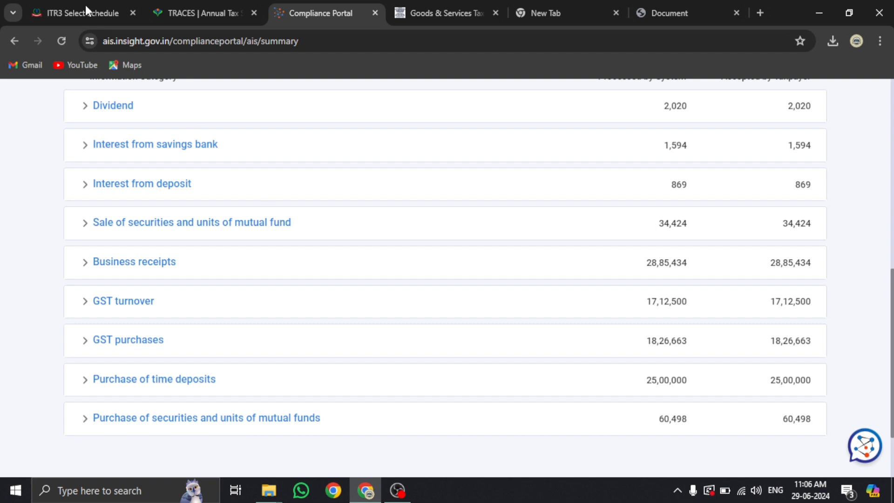
click(74, 11)
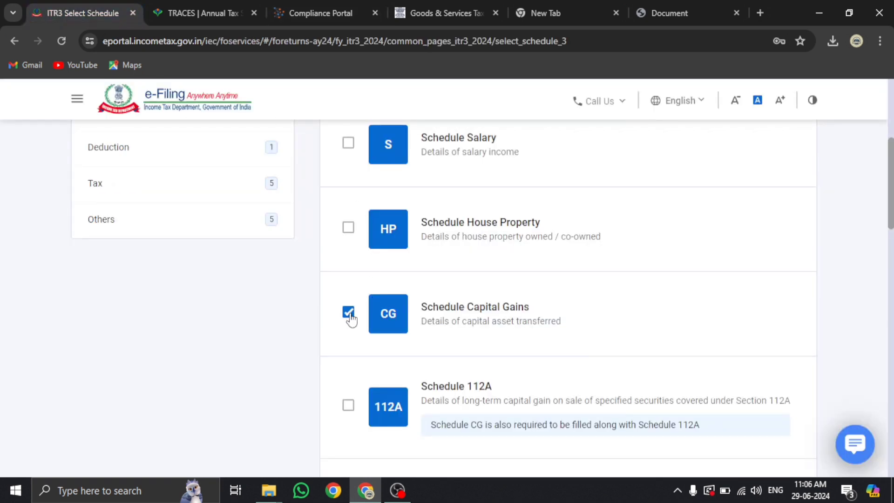
scroll(350, 316, down, 3)
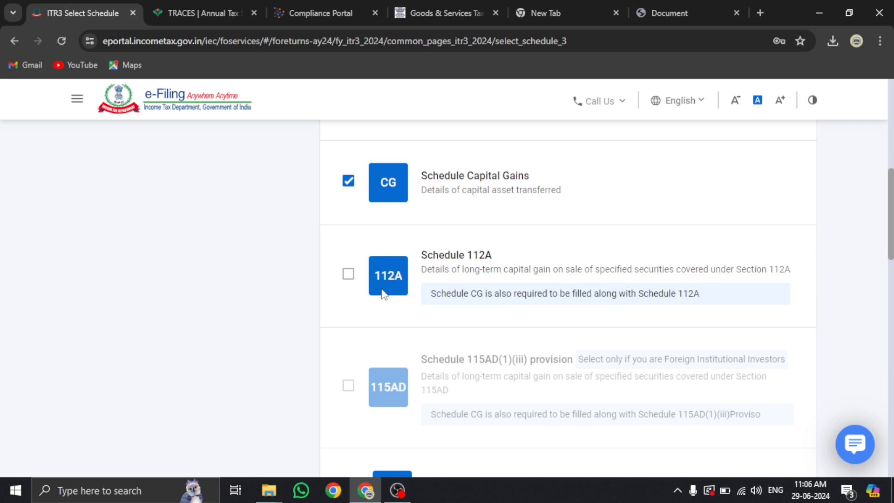
click(349, 276)
click(350, 275)
scroll(350, 279, down, 4)
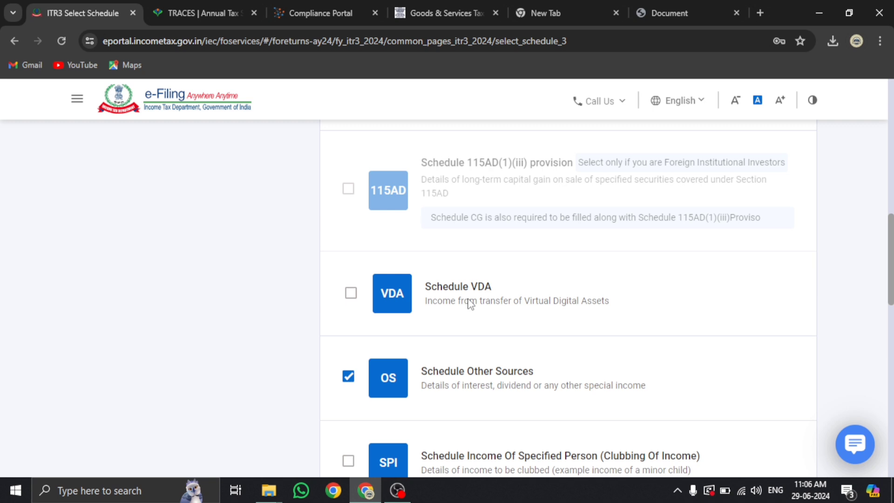
scroll(469, 304, down, 1)
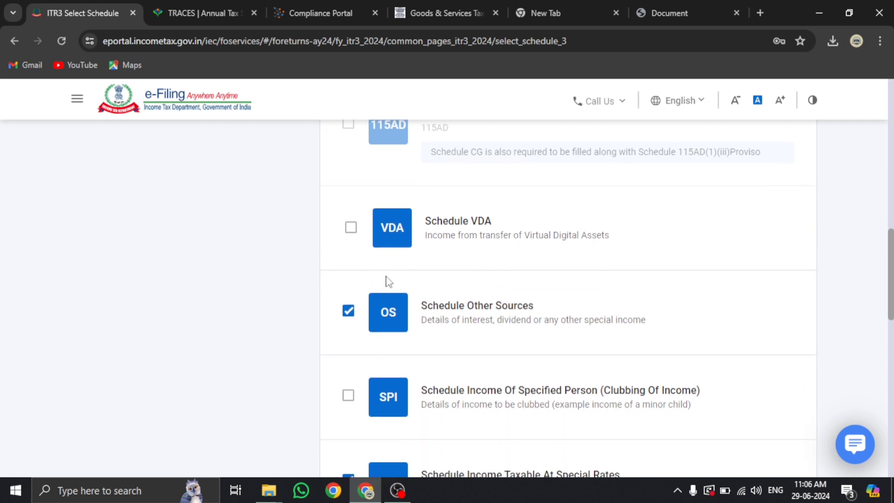
scroll(386, 279, down, 2)
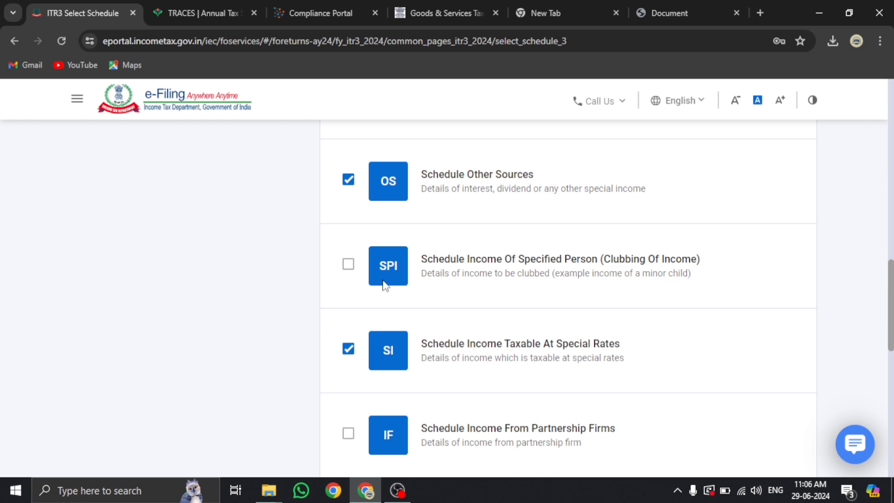
scroll(359, 281, down, 3)
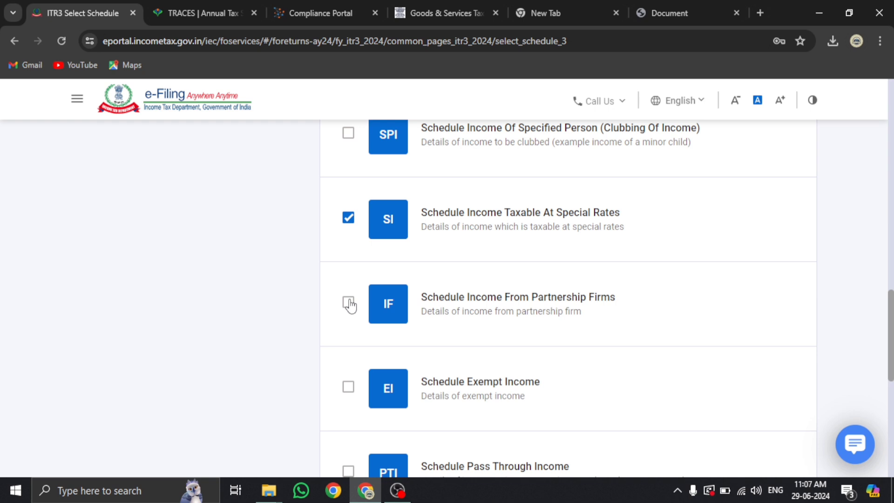
scroll(327, 363, down, 2)
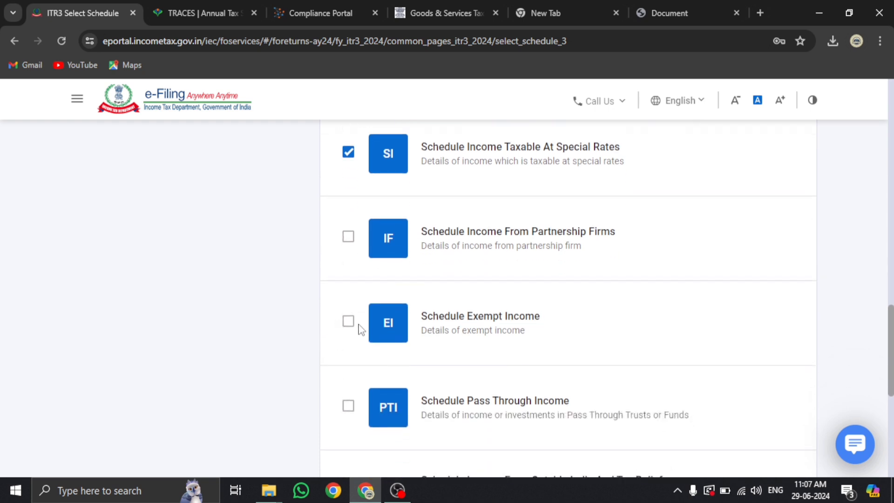
scroll(361, 329, down, 3)
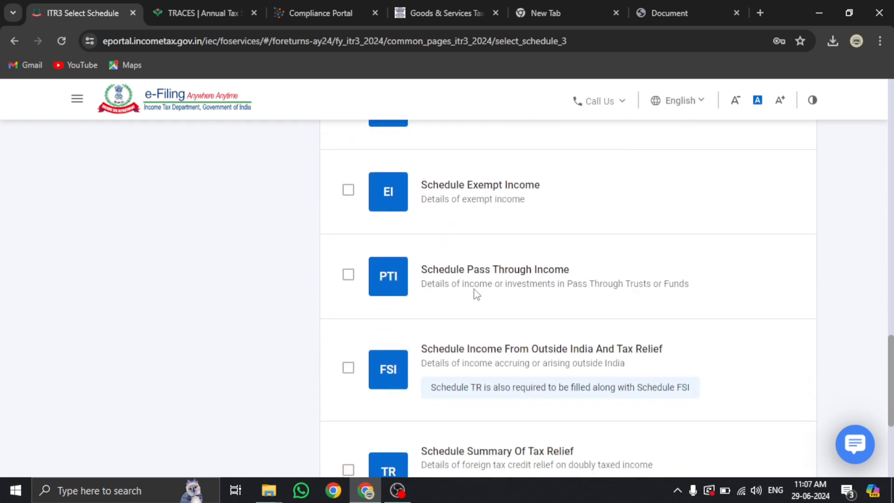
scroll(475, 293, down, 2)
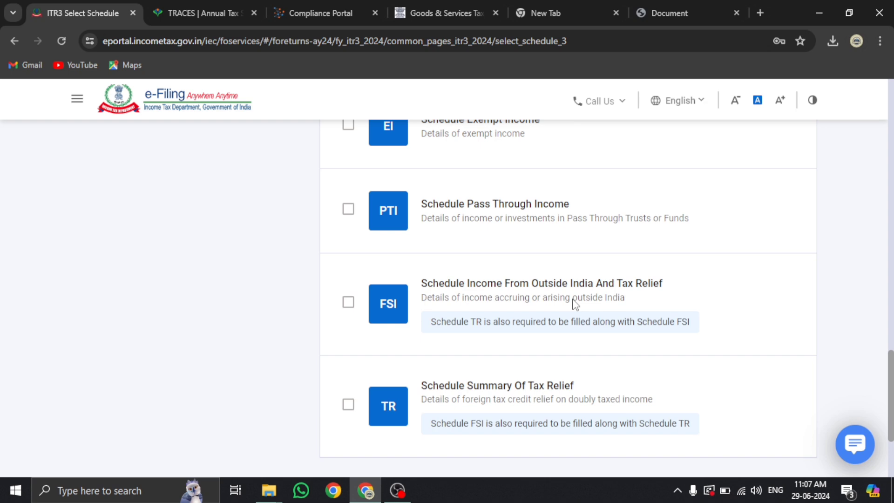
scroll(576, 305, down, 3)
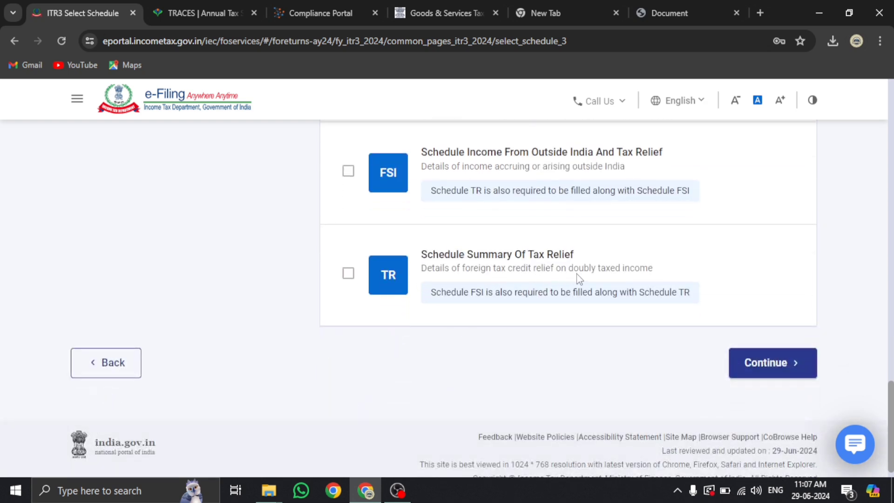
scroll(358, 323, up, 20)
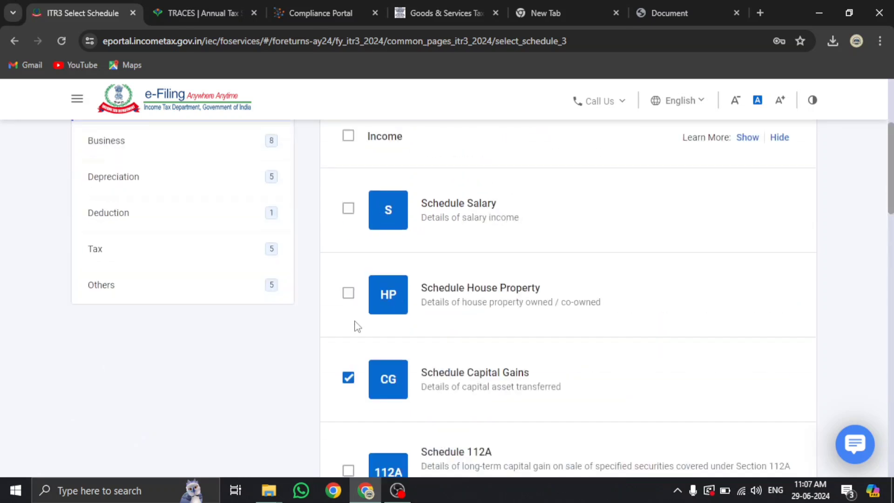
scroll(357, 325, up, 2)
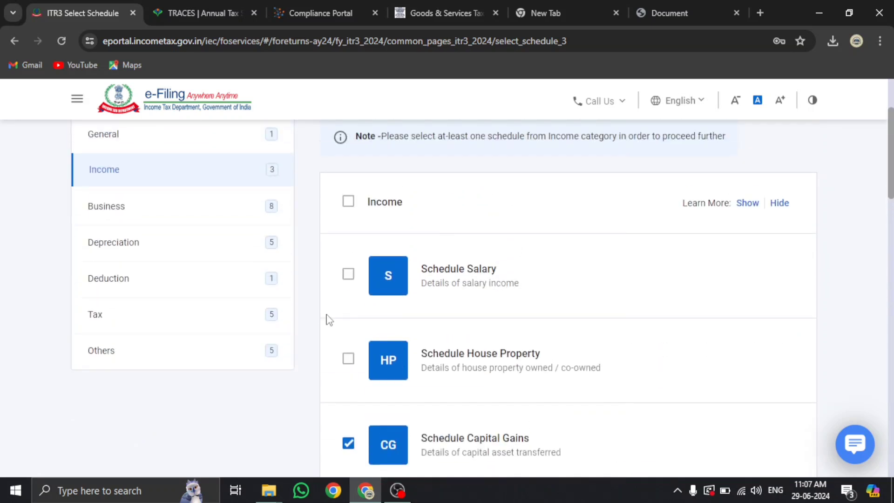
Check the Business schedules, keeping Schedule Balance Sheet selected
click(165, 209)
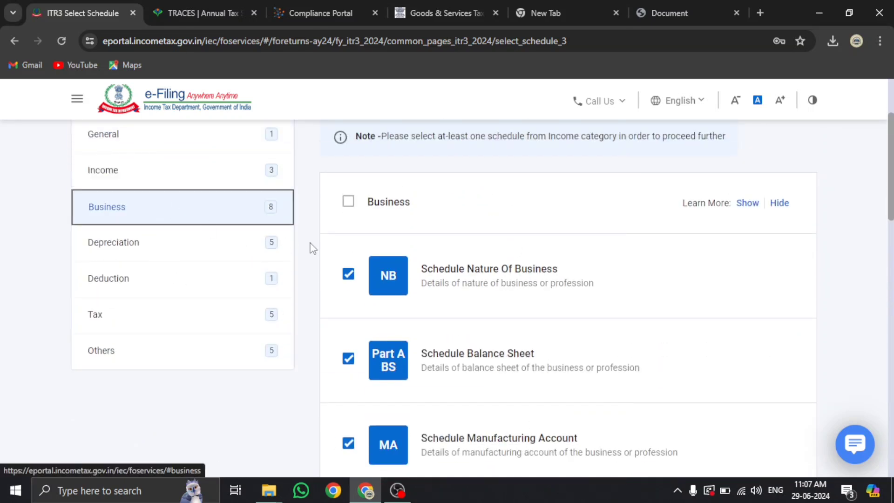
scroll(347, 235, down, 2)
click(349, 293)
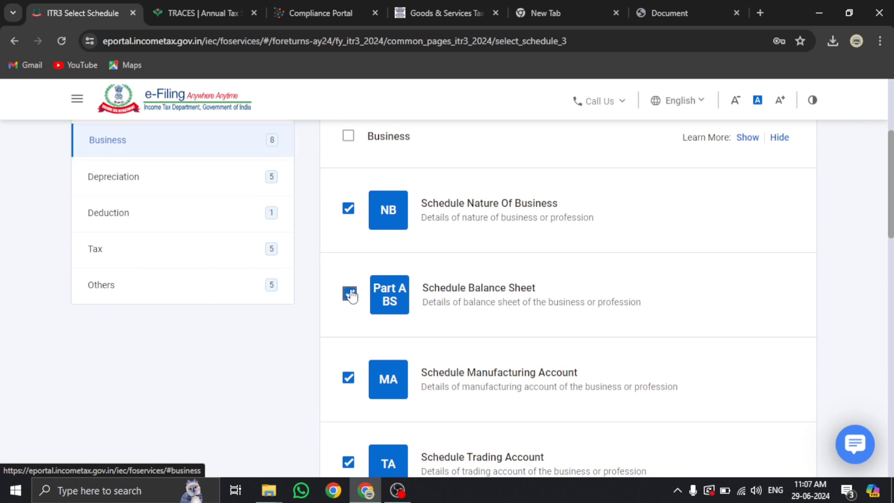
scroll(356, 351, down, 3)
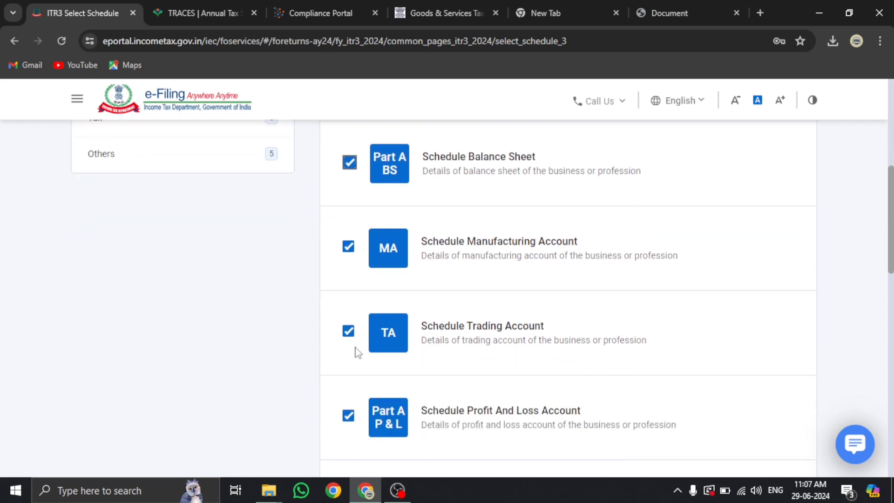
scroll(356, 351, up, 3)
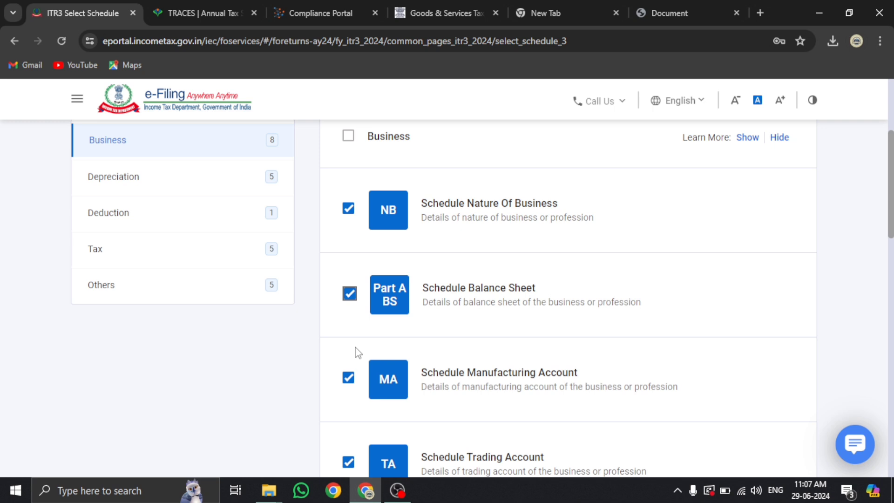
Tick Schedule GST, cross-checking the GST figures in the AIS summary
scroll(356, 352, down, 1)
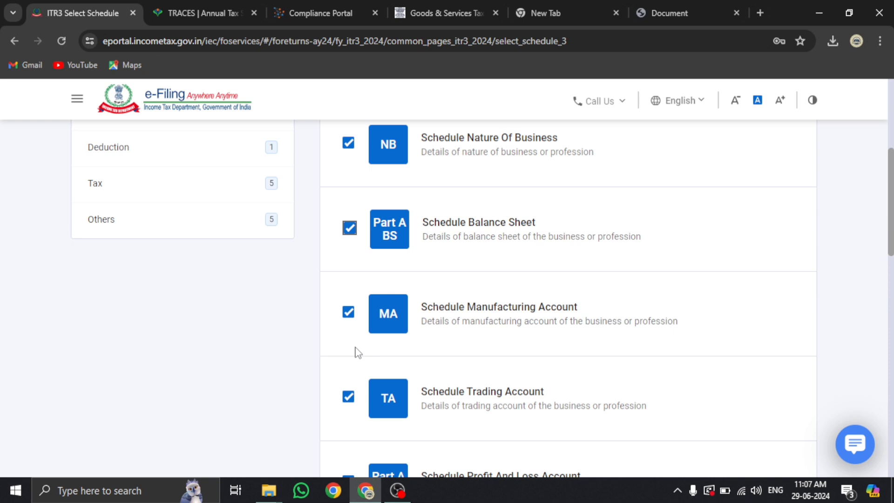
scroll(356, 353, down, 3)
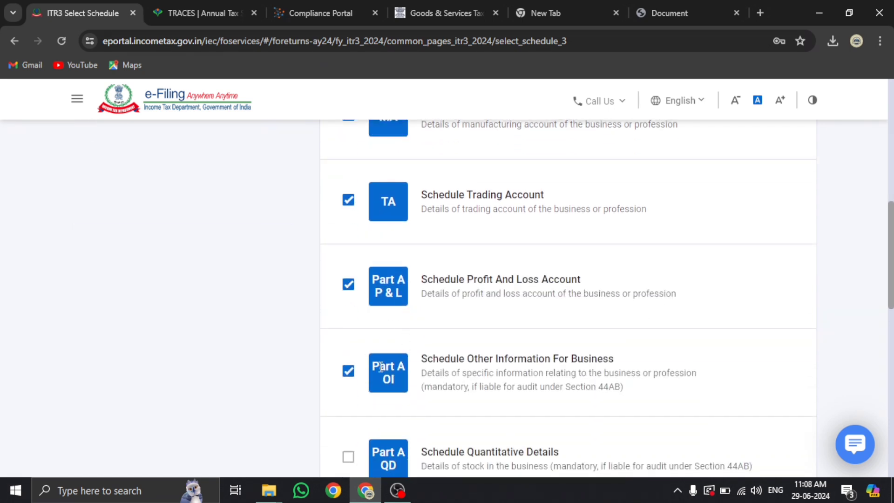
scroll(372, 339, down, 1)
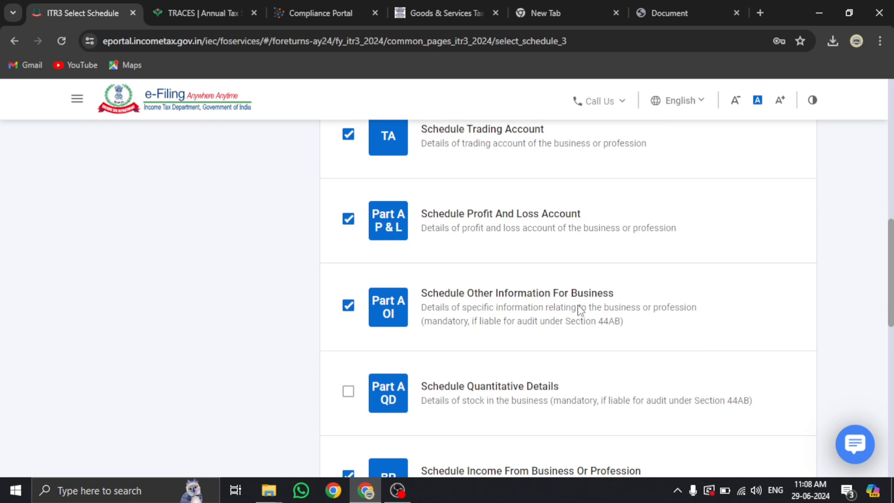
scroll(580, 309, down, 2)
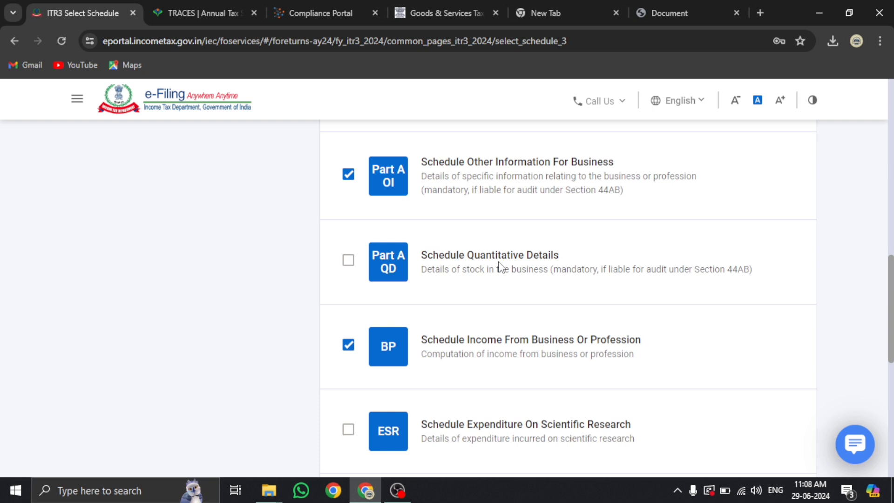
scroll(598, 322, down, 1)
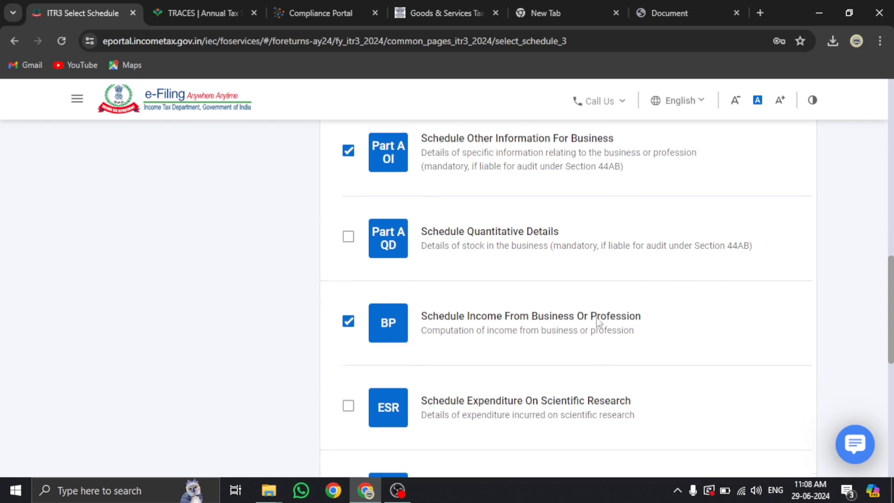
scroll(598, 322, down, 2)
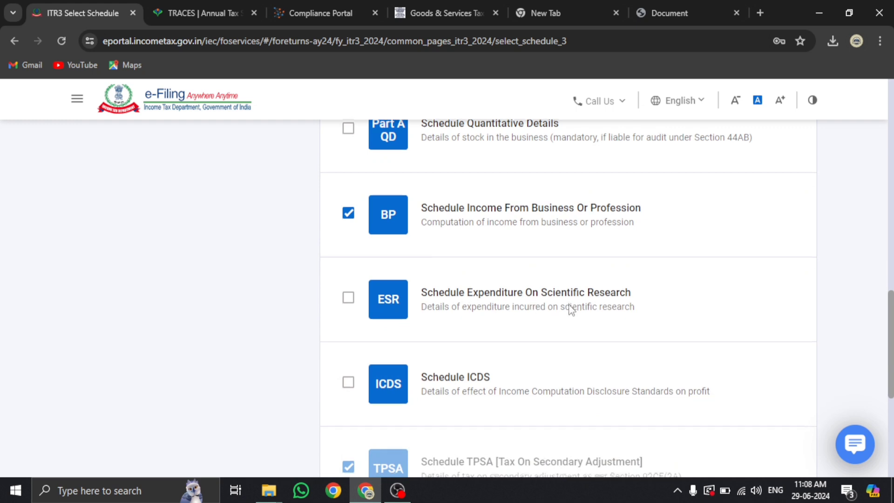
scroll(570, 310, down, 3)
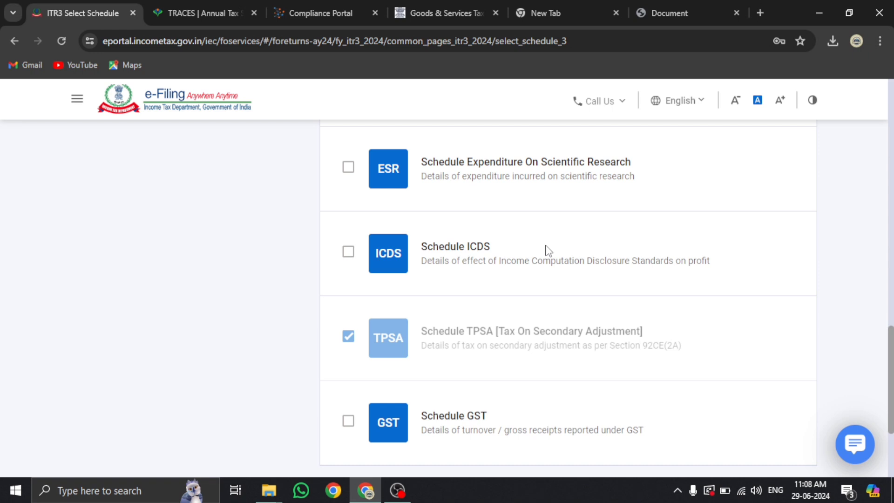
scroll(548, 250, down, 3)
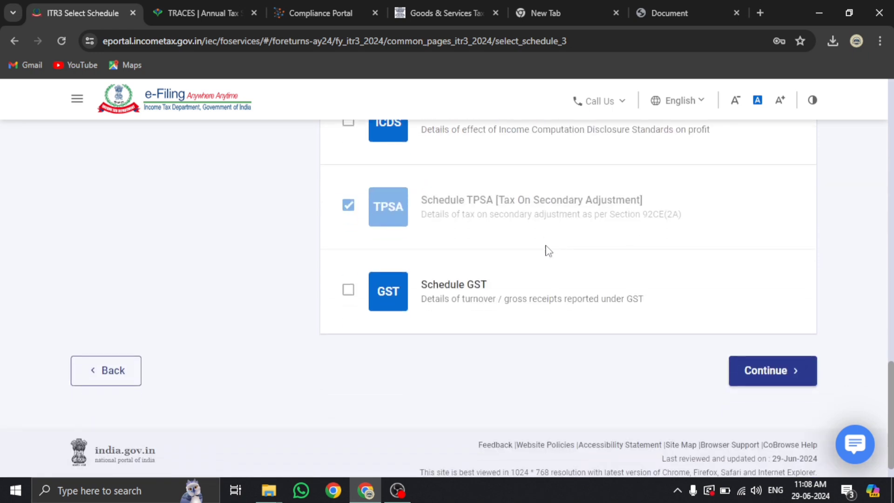
click(349, 291)
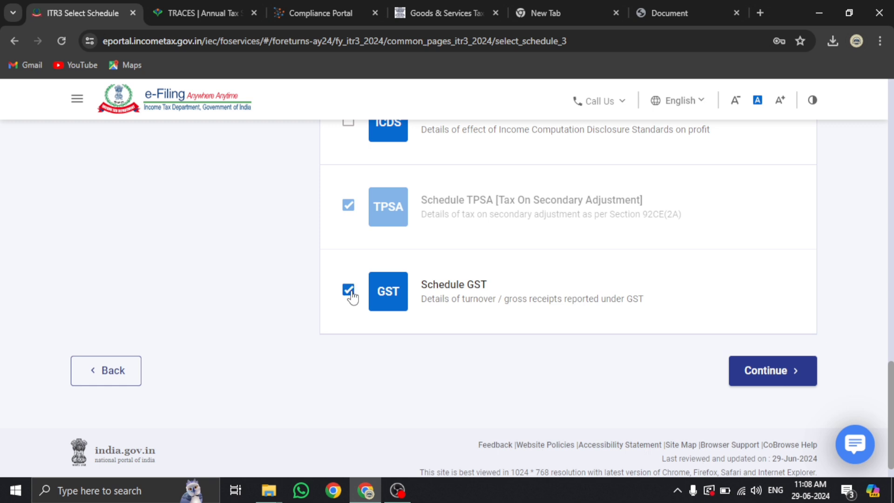
click(321, 11)
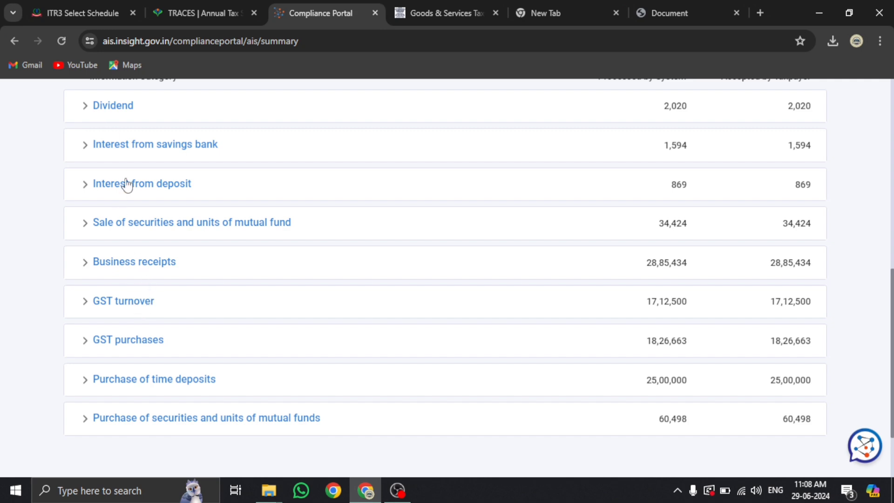
click(82, 13)
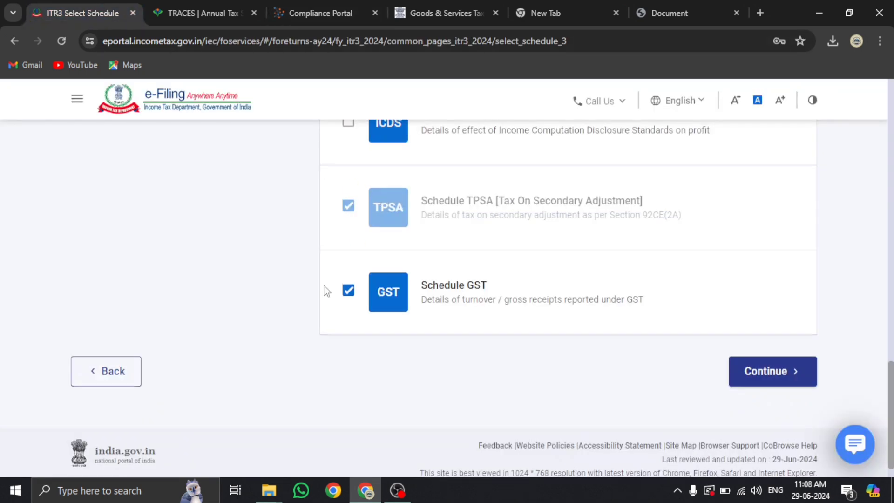
scroll(325, 289, up, 20)
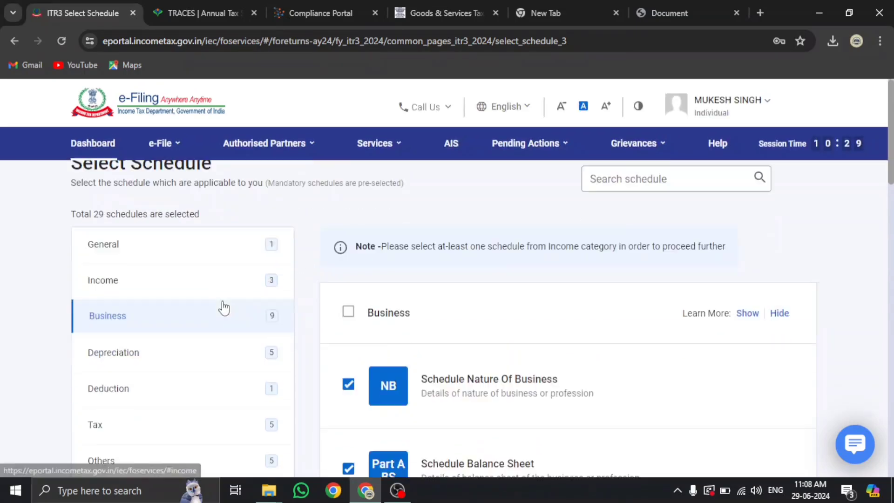
Look through the Depreciation and Deduction schedule groups
scroll(224, 305, down, 1)
click(143, 303)
scroll(325, 298, down, 3)
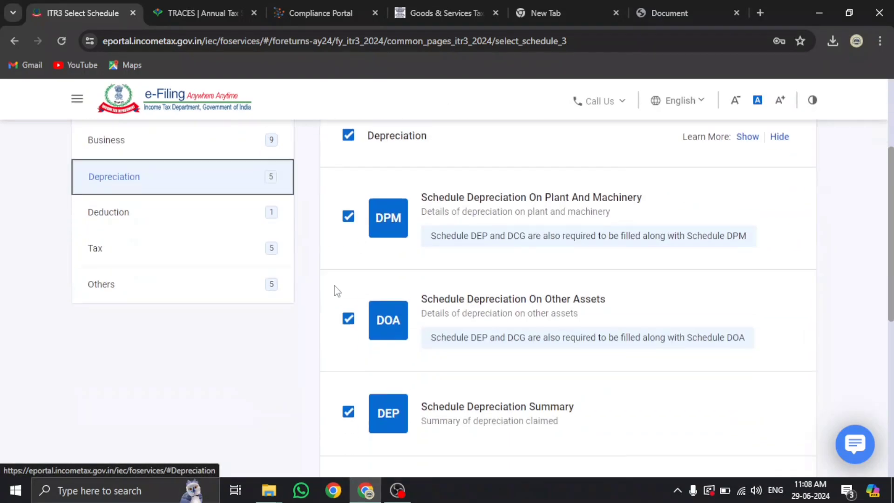
scroll(406, 337, down, 6)
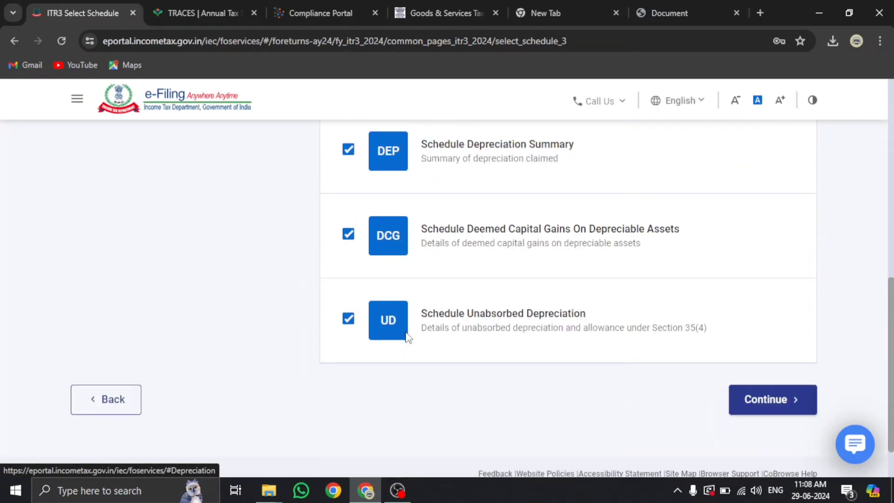
scroll(406, 337, up, 8)
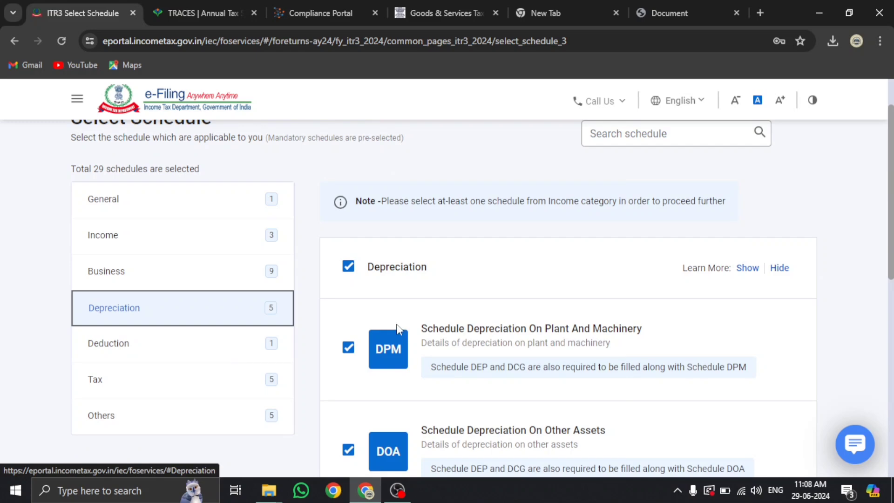
click(203, 347)
scroll(381, 210, down, 4)
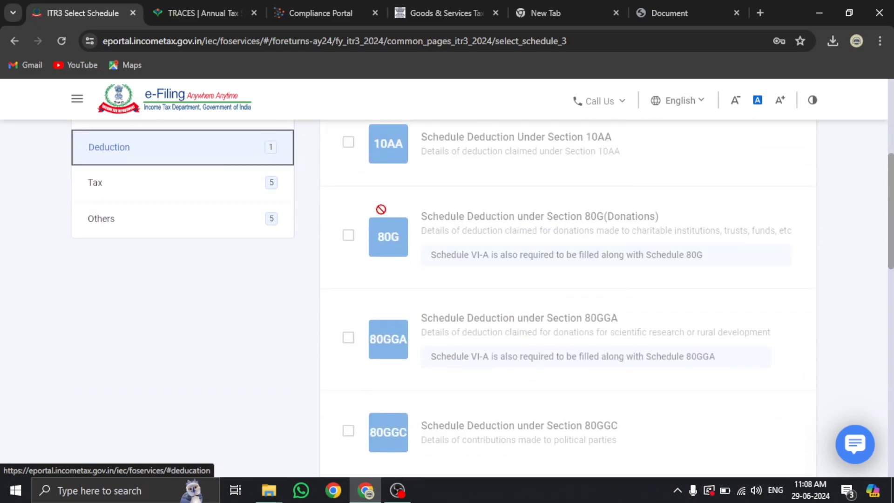
scroll(392, 313, down, 5)
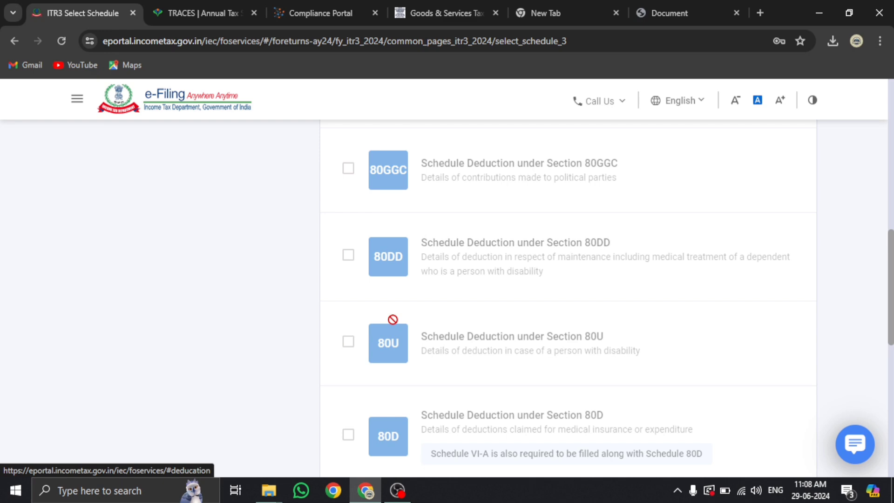
scroll(179, 306, up, 10)
scroll(161, 342, down, 3)
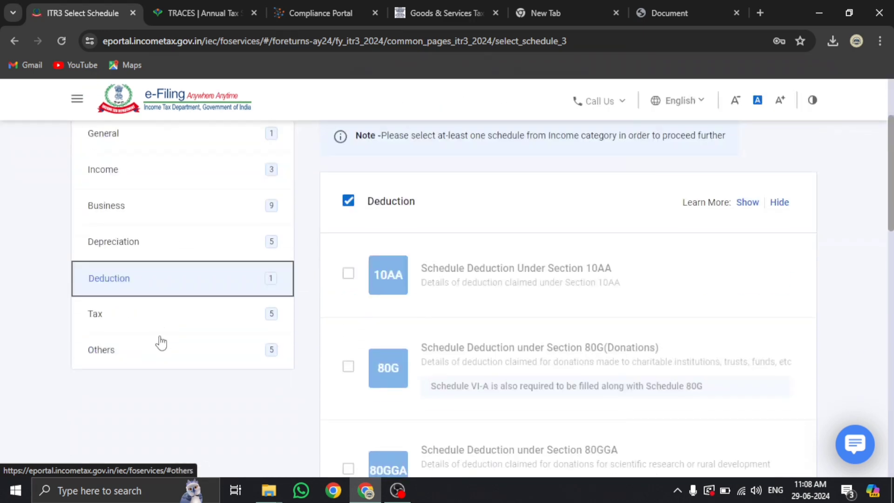
Review the Tax schedules: Part B-TI, Part B-TTI, IT, TDS, TCS ticked; ESOP unticked
click(157, 321)
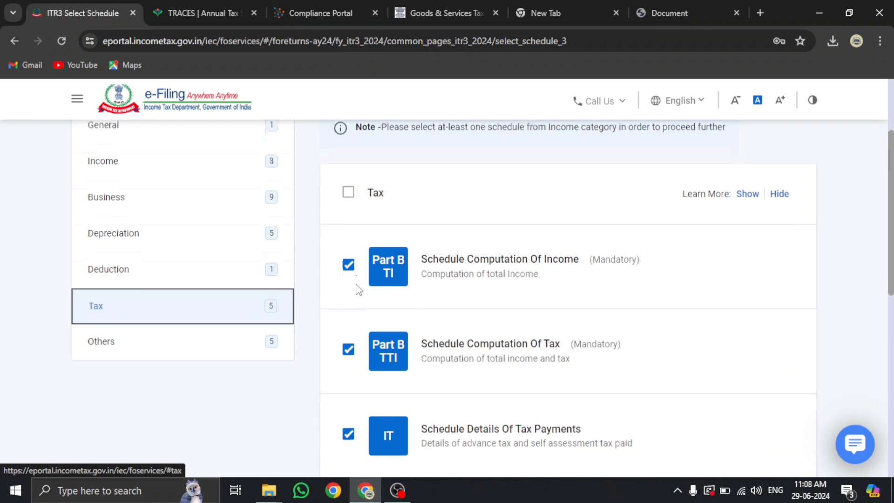
scroll(358, 288, down, 1)
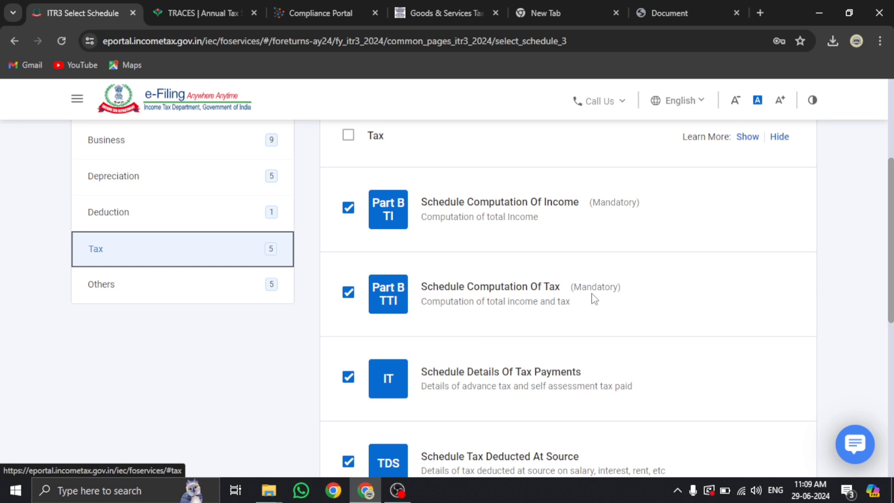
scroll(592, 298, down, 1)
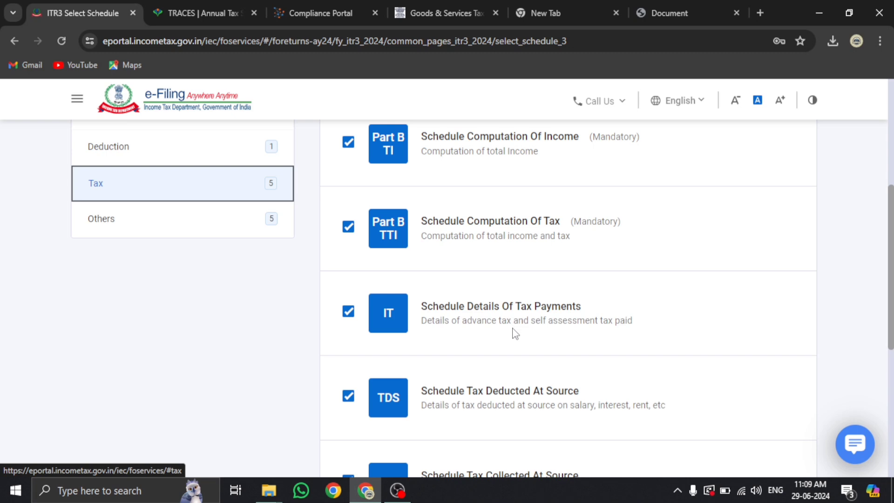
scroll(515, 333, down, 2)
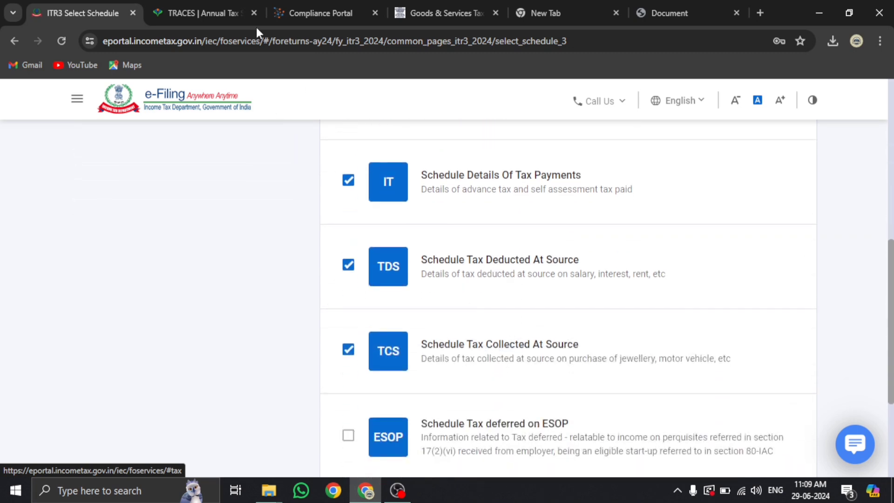
Load the Form 26AS statement for assessment year 2023-24, then for 2024-25
click(226, 10)
scroll(430, 240, up, 5)
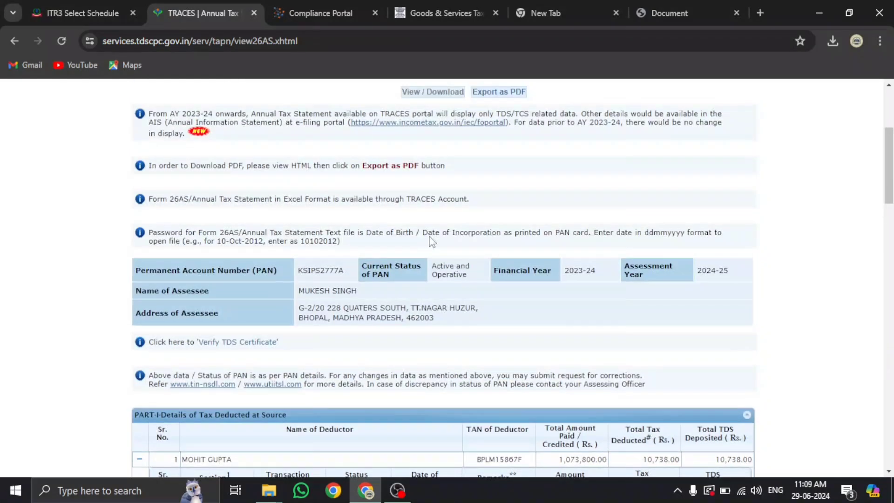
scroll(572, 165, up, 2)
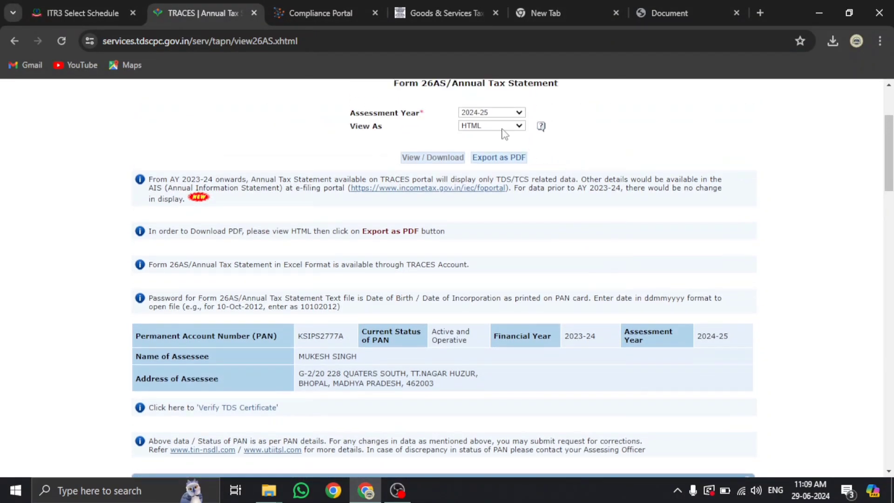
click(498, 112)
click(489, 265)
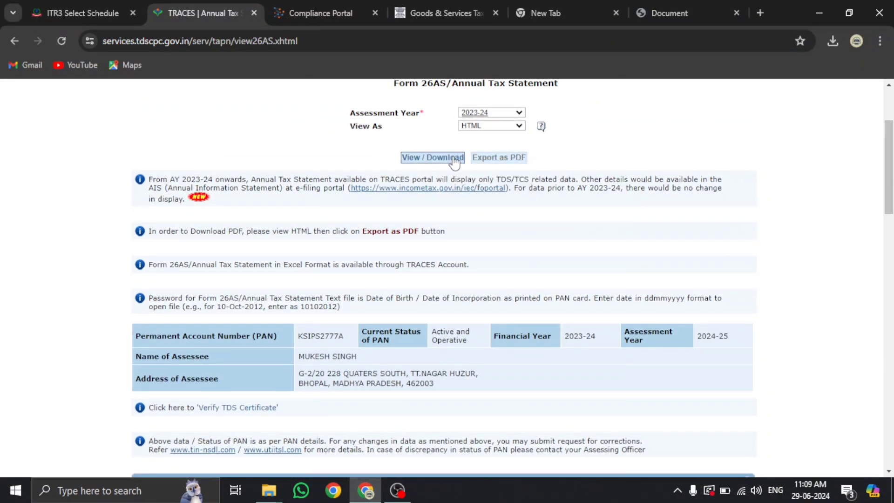
click(454, 159)
click(492, 113)
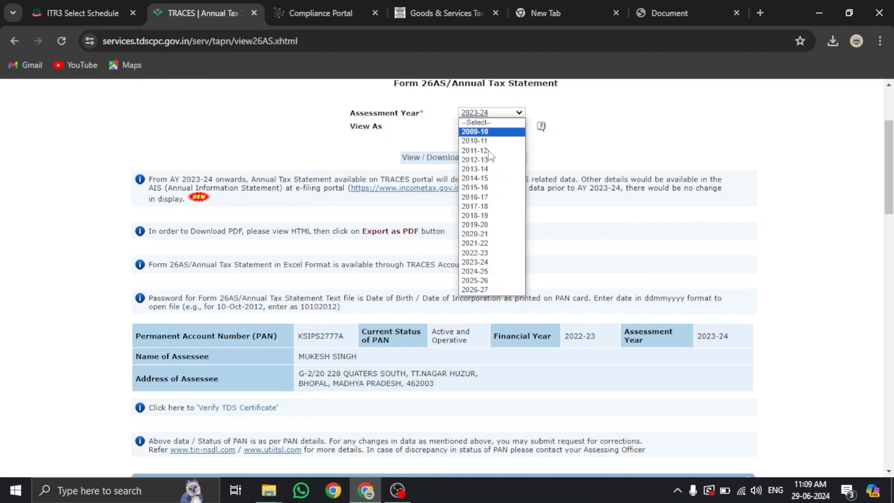
click(489, 271)
click(445, 161)
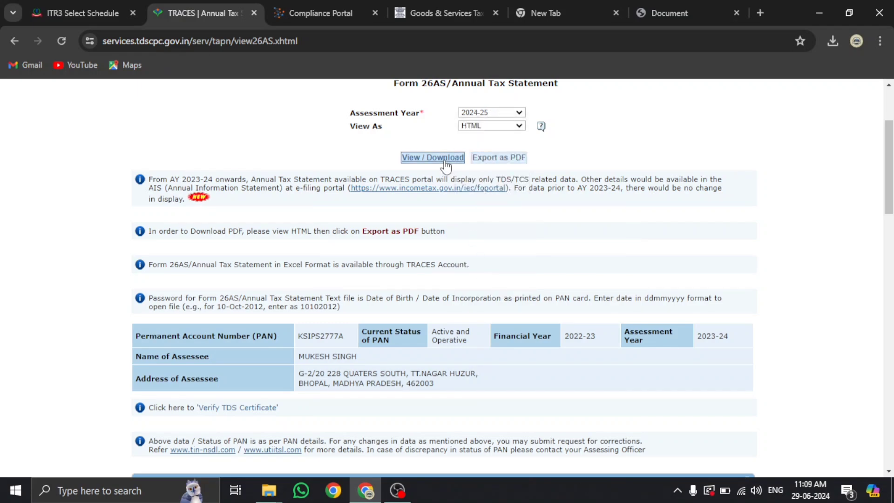
Review the 2024-25 statement, then reload the Form 26AS statement for 2023-24
scroll(262, 175, down, 3)
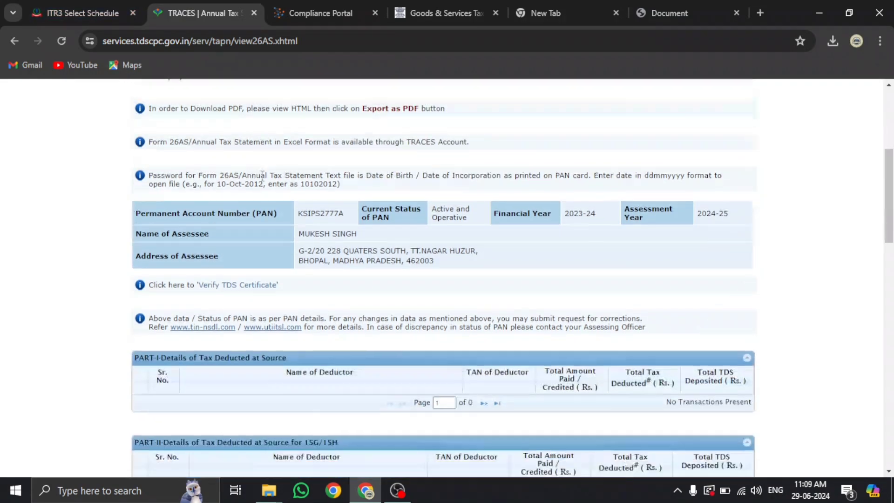
scroll(262, 175, down, 6)
scroll(261, 175, up, 5)
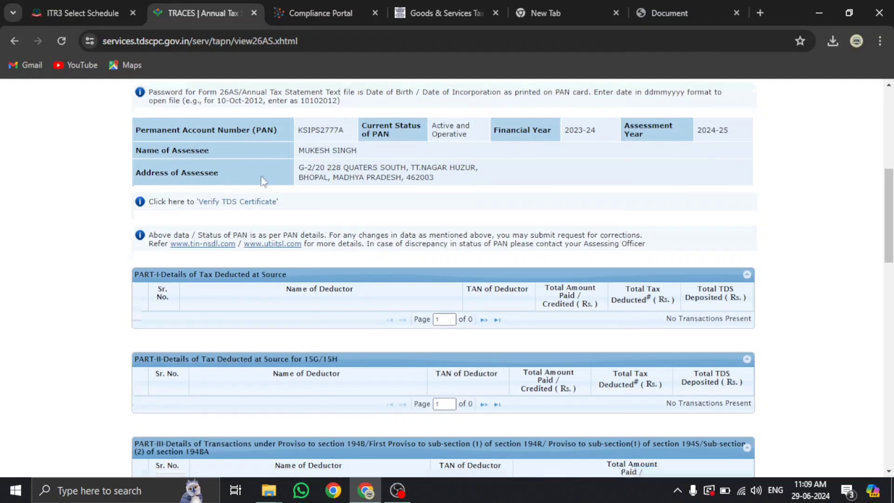
scroll(261, 175, down, 4)
scroll(261, 175, up, 12)
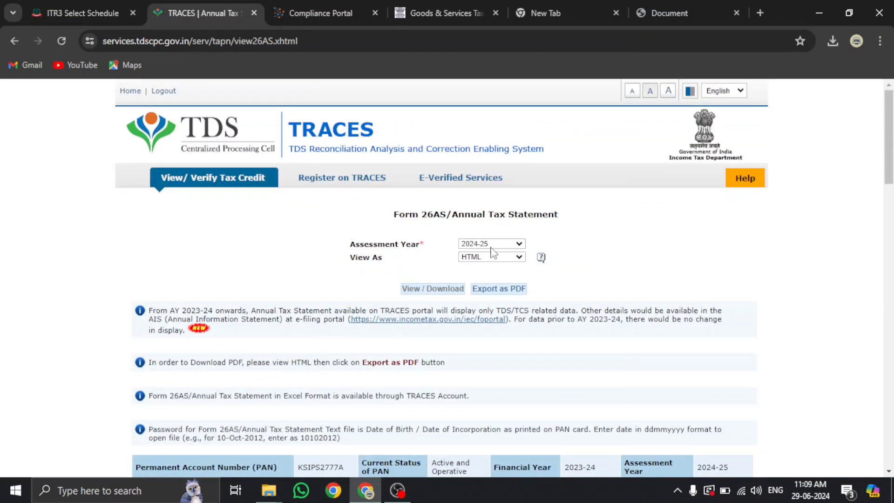
click(494, 243)
click(473, 397)
click(473, 247)
click(471, 396)
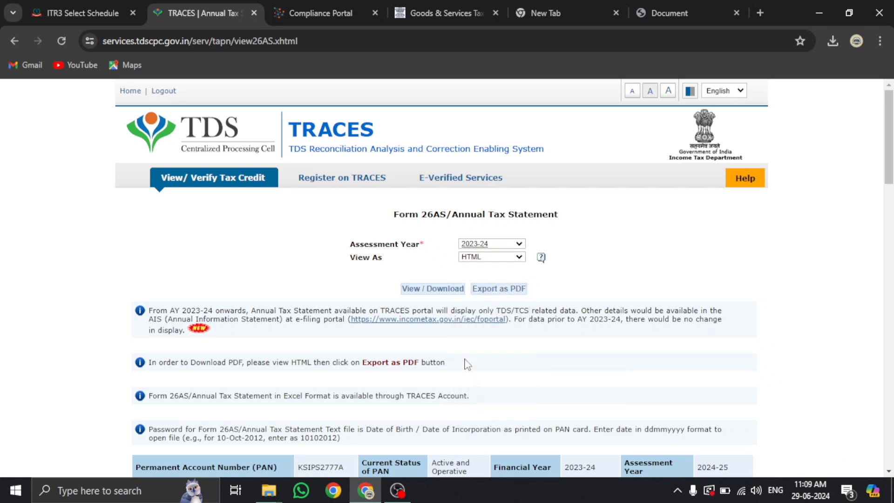
click(451, 292)
scroll(449, 294, down, 7)
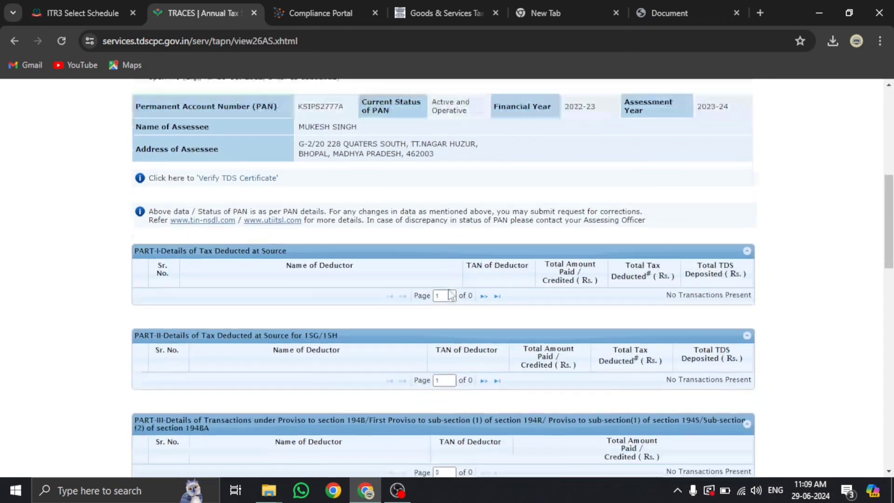
Close the statement and reopen Form 26AS from the e-filing portal, accepting the disclaimer
click(253, 12)
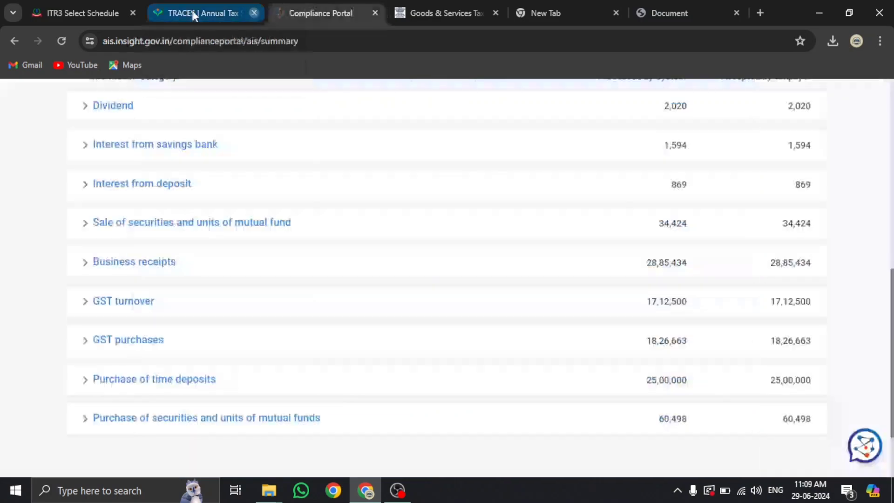
click(89, 11)
scroll(269, 233, up, 10)
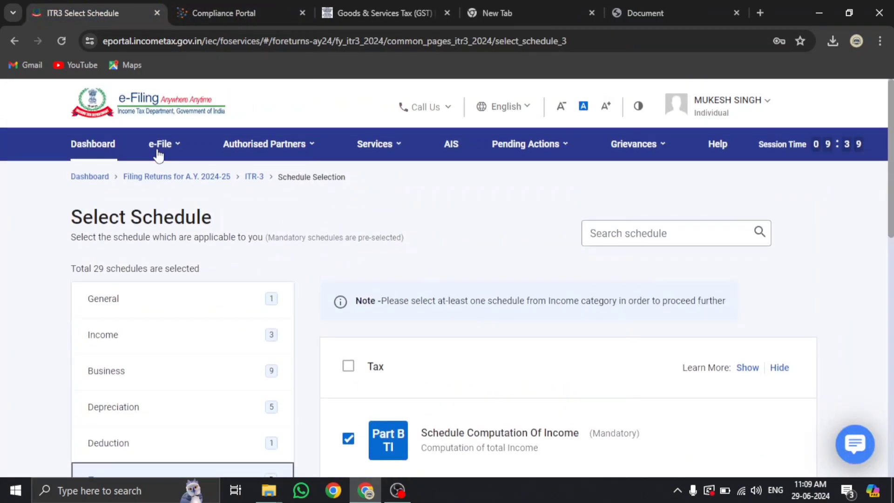
click(160, 139)
mouse_move(203, 176)
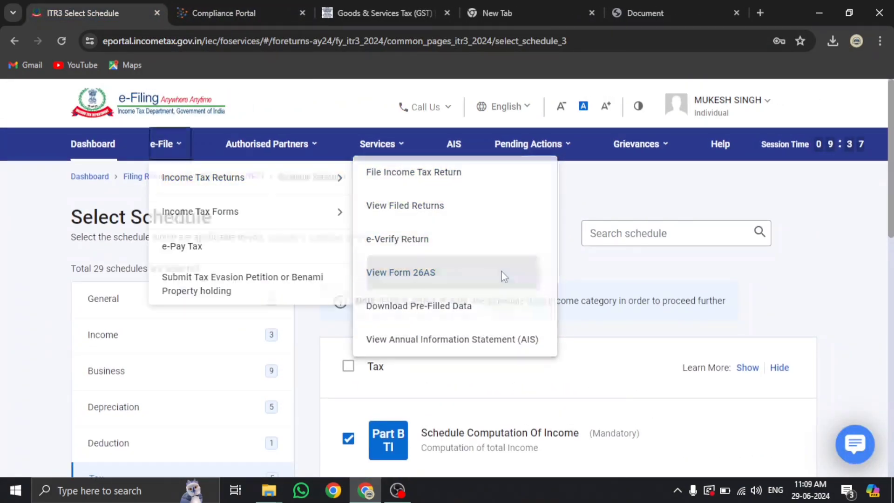
click(499, 277)
click(581, 396)
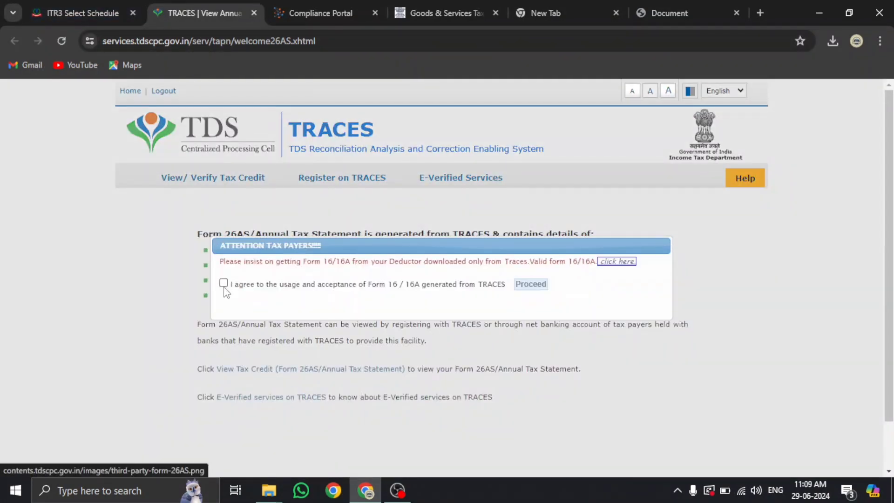
Agree to use only TRACES-issued Form 16/16A, request the tax credit view, and return to ITR-3
click(224, 282)
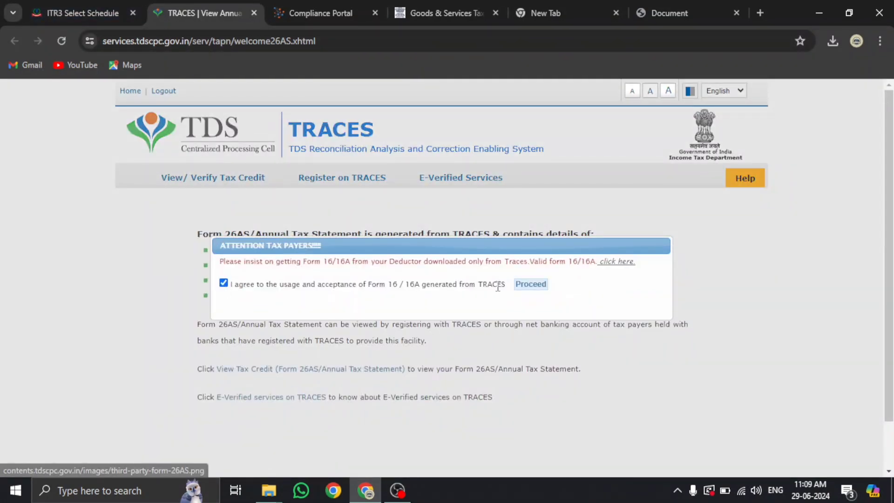
click(530, 284)
click(269, 368)
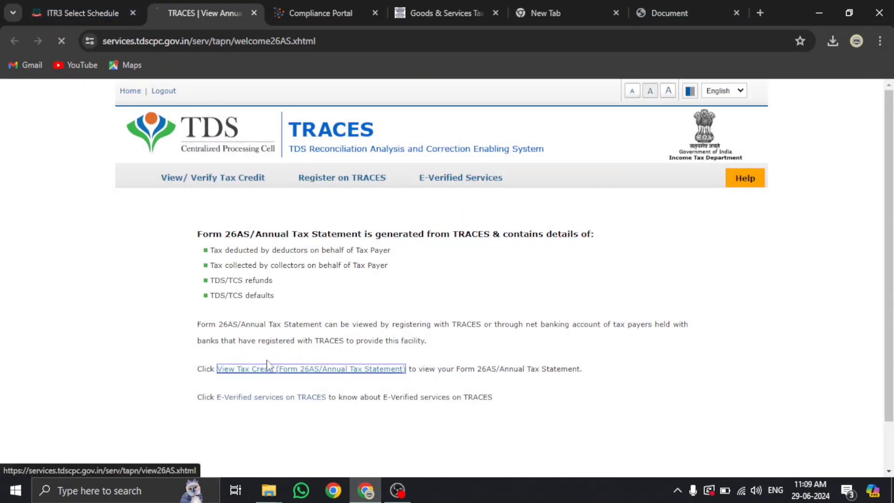
click(85, 10)
scroll(513, 243, down, 3)
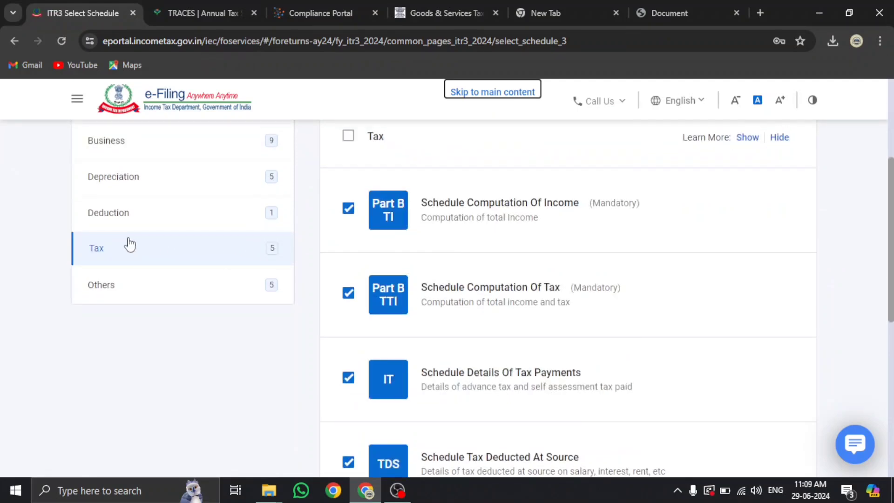
Tick Schedule AL (Assets and Liabilities) under Others and continue with 30 schedules selected
scroll(487, 324, down, 2)
scroll(488, 324, down, 2)
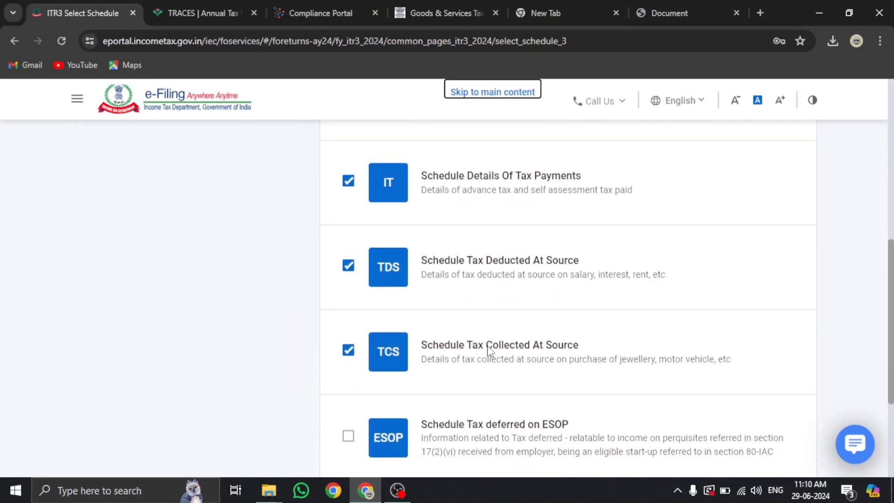
scroll(490, 350, down, 2)
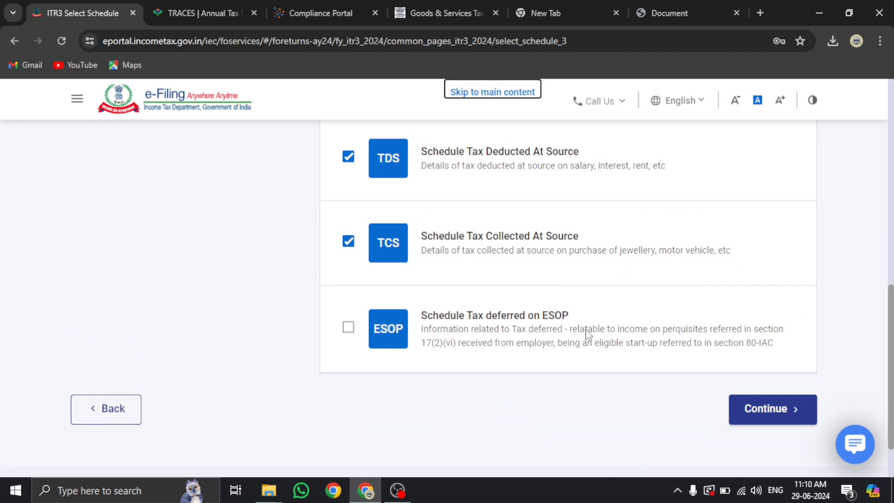
scroll(319, 309, up, 5)
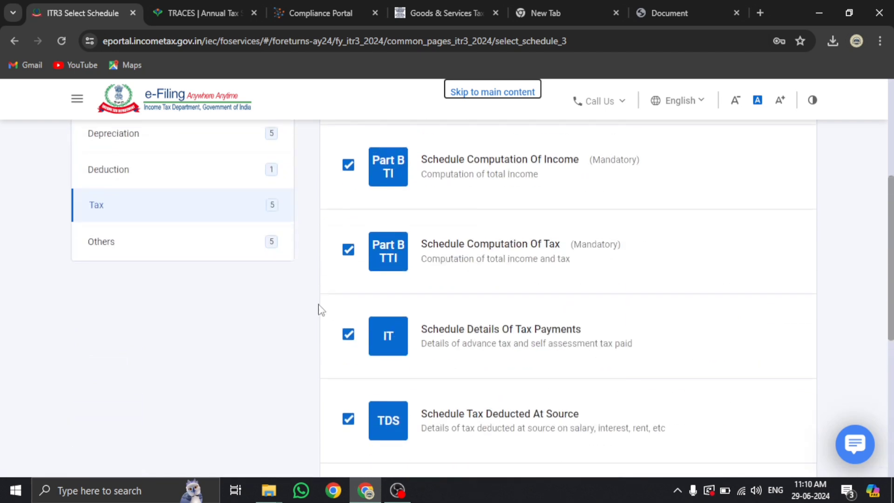
click(213, 243)
scroll(477, 247, up, 3)
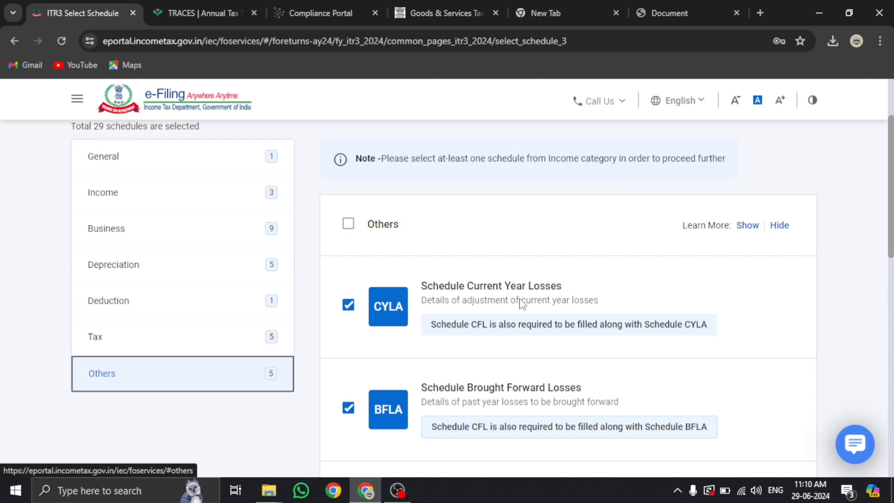
scroll(520, 302, down, 1)
scroll(521, 304, down, 1)
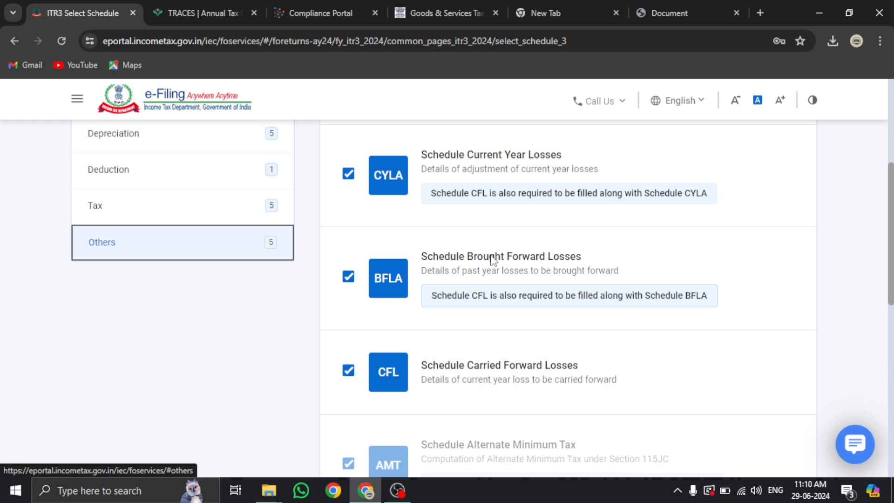
scroll(494, 261, down, 2)
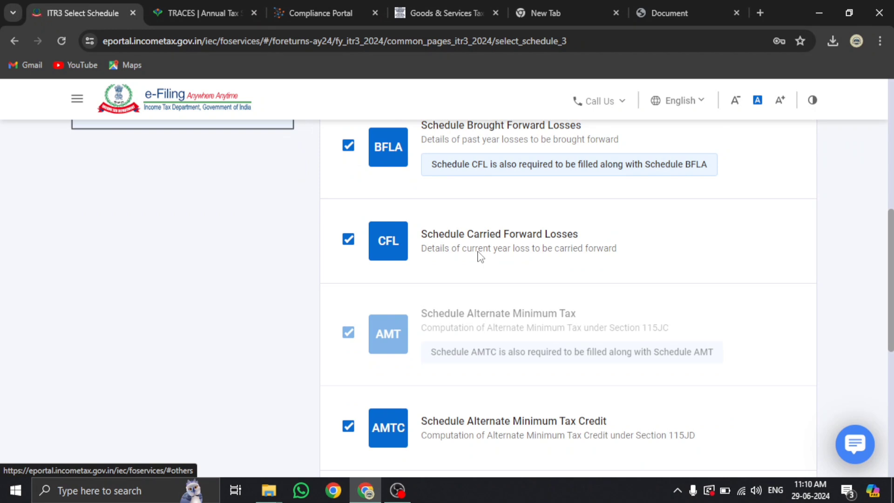
scroll(480, 256, down, 3)
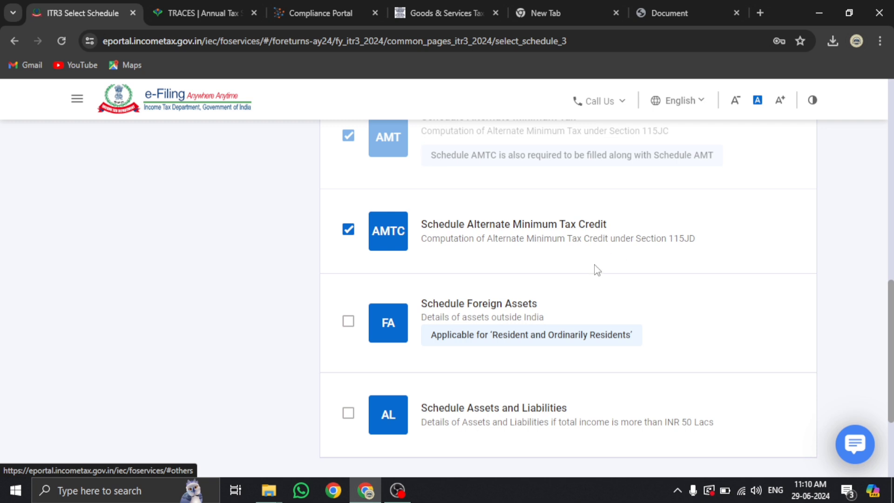
scroll(594, 269, down, 3)
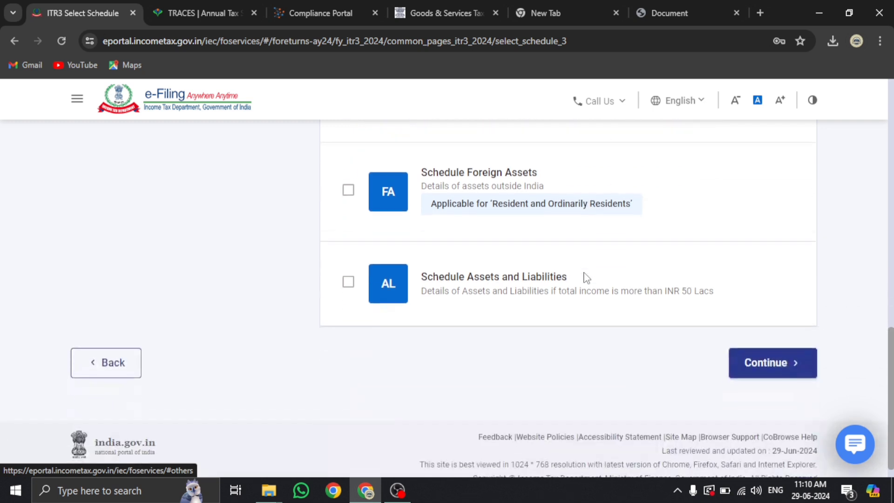
click(347, 282)
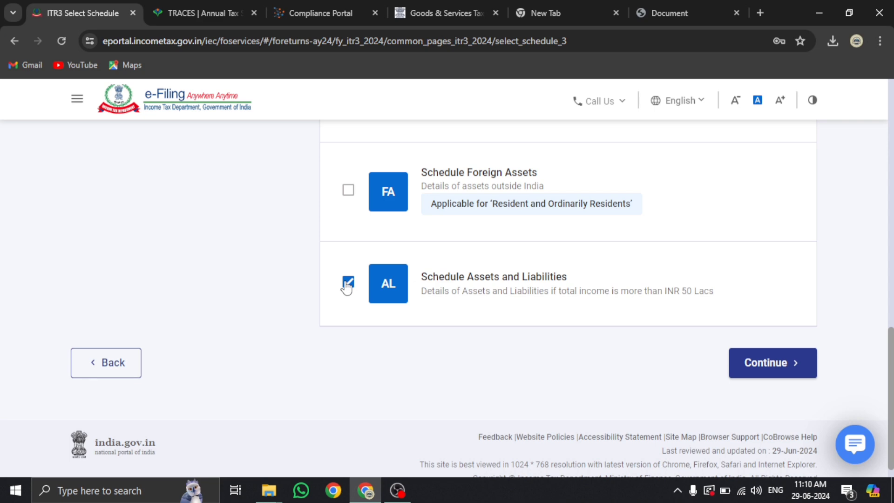
scroll(344, 285, up, 10)
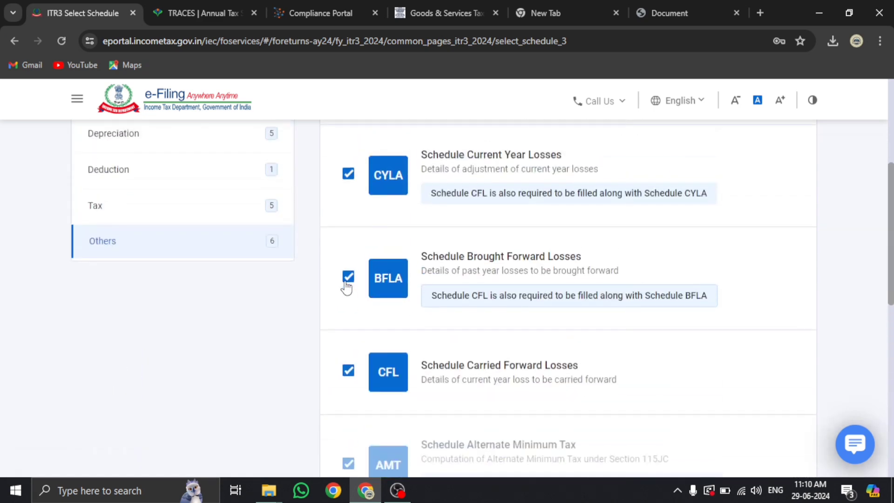
scroll(558, 285, down, 1)
scroll(739, 284, down, 10)
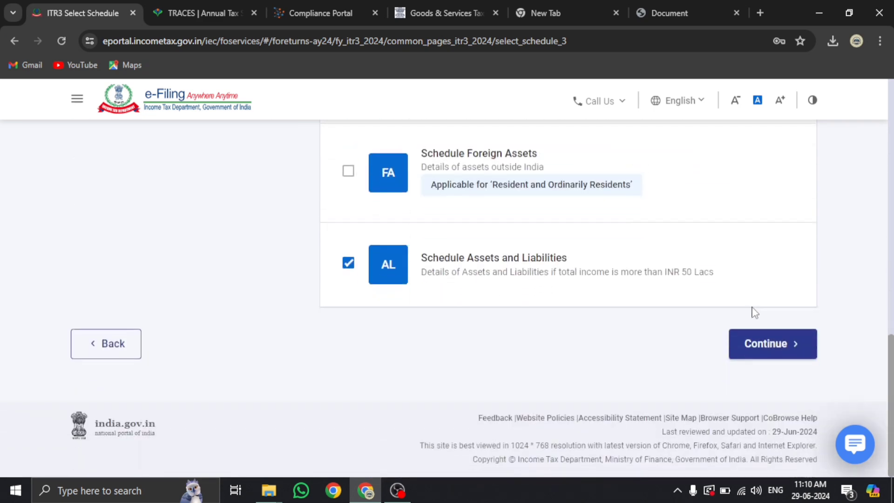
click(779, 352)
Continue past the schedule-selection disclaimer and skip the schedule questionnaire
click(581, 350)
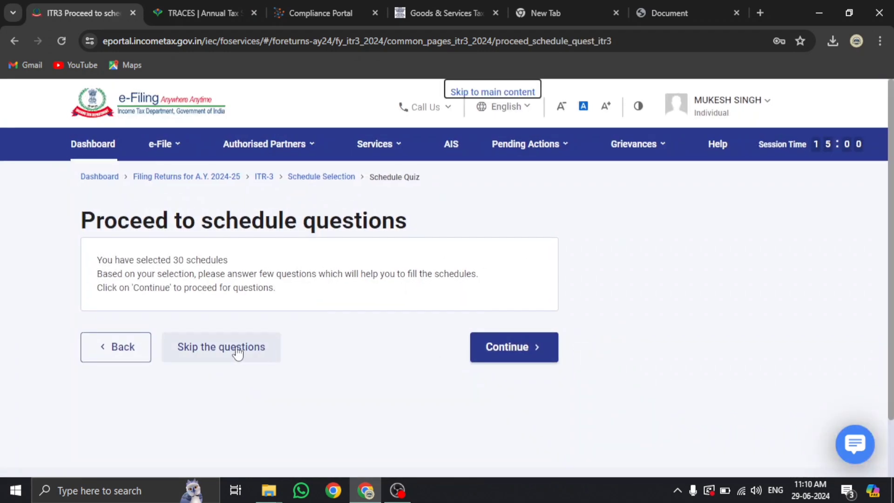
click(236, 351)
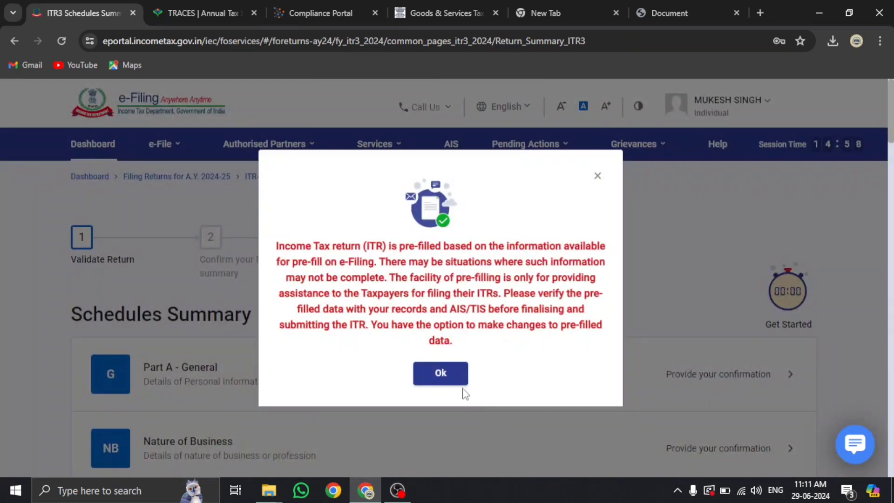
Acknowledge the pre-filled data notice and open Part A - General from the Schedules Summary
click(440, 378)
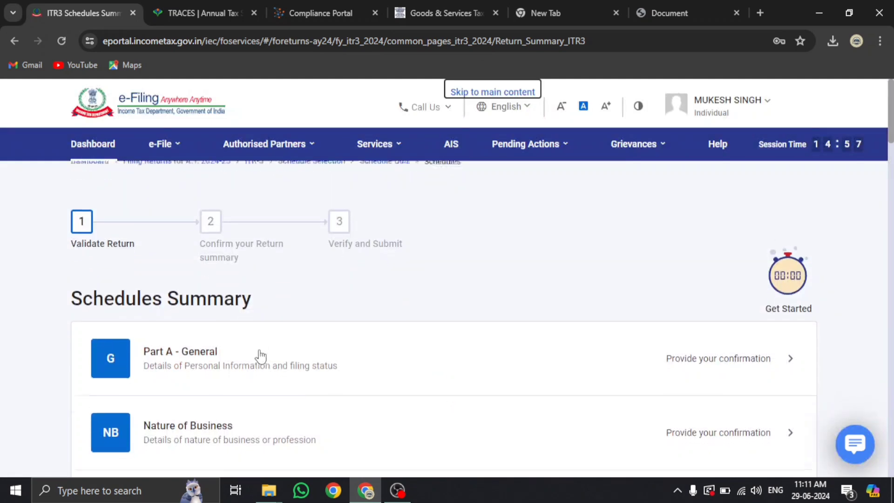
scroll(229, 253, down, 3)
click(231, 218)
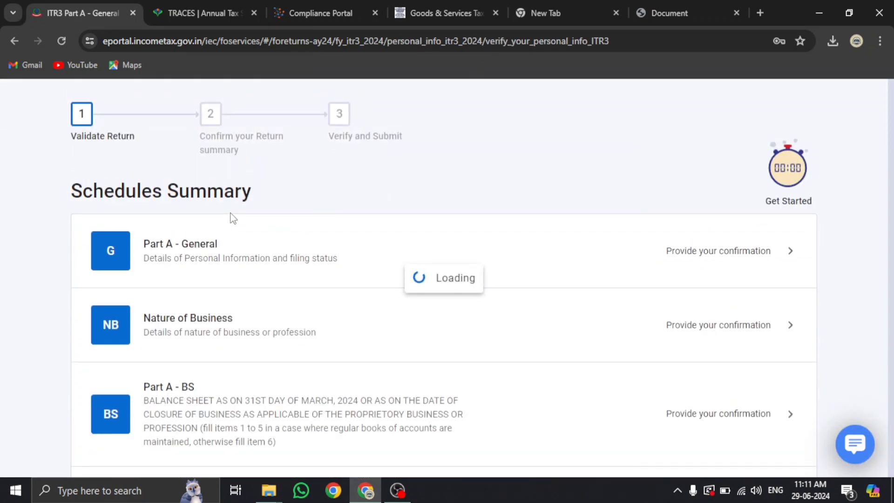
Expand Personal Information and Filing Section, leaving the return filed u/s 139(1), not in response to a notice
click(230, 216)
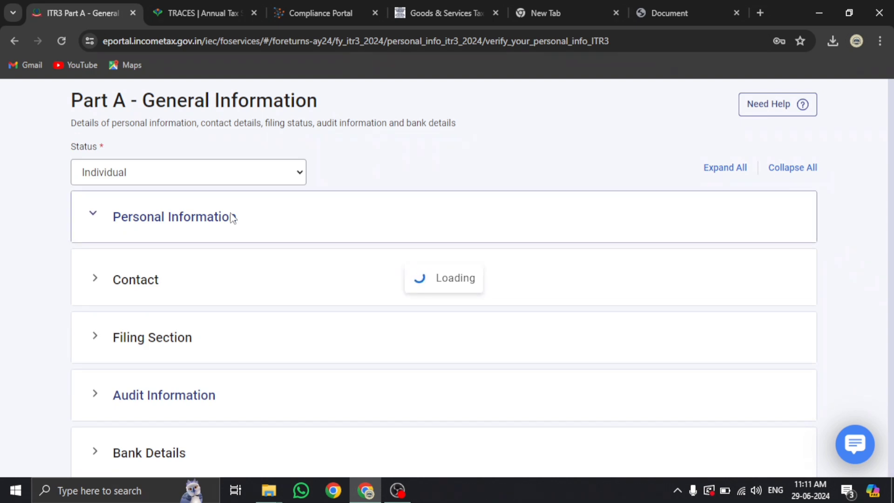
scroll(231, 219, down, 5)
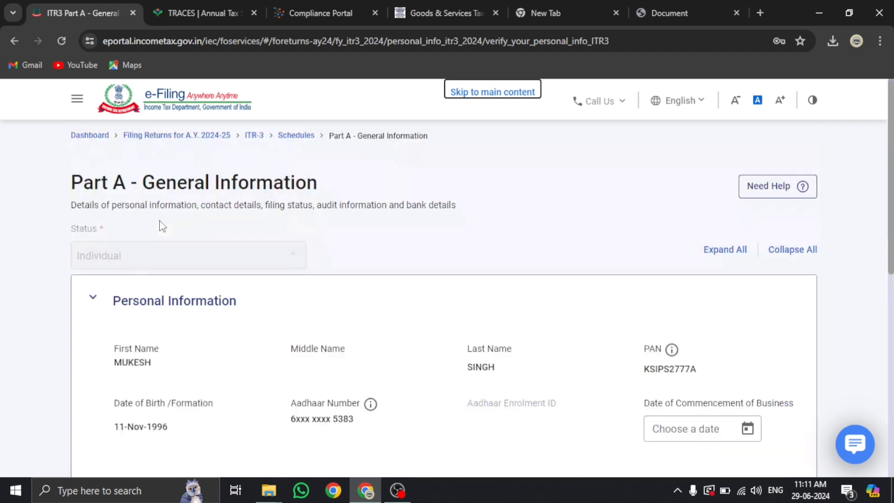
scroll(163, 223, down, 9)
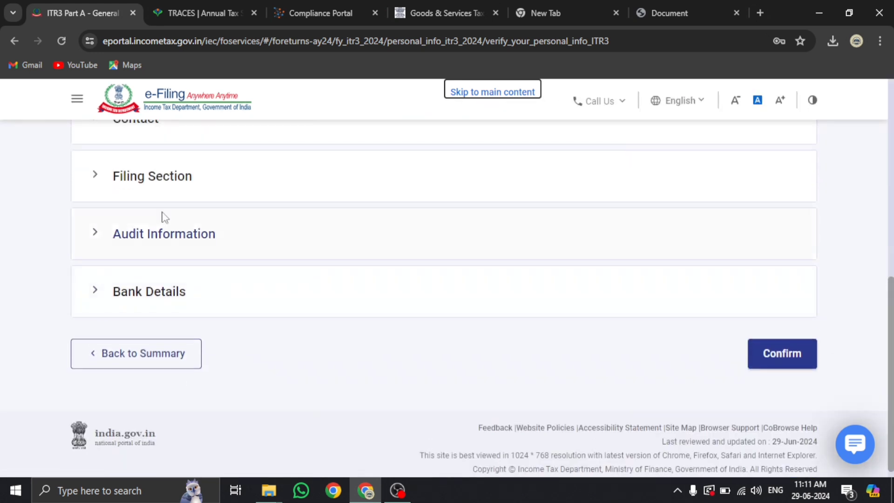
click(157, 179)
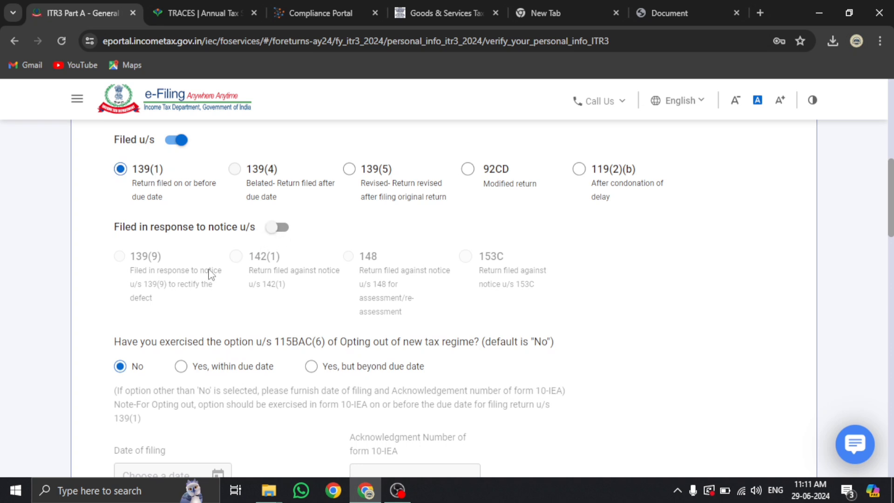
click(281, 228)
click(280, 228)
key(space)
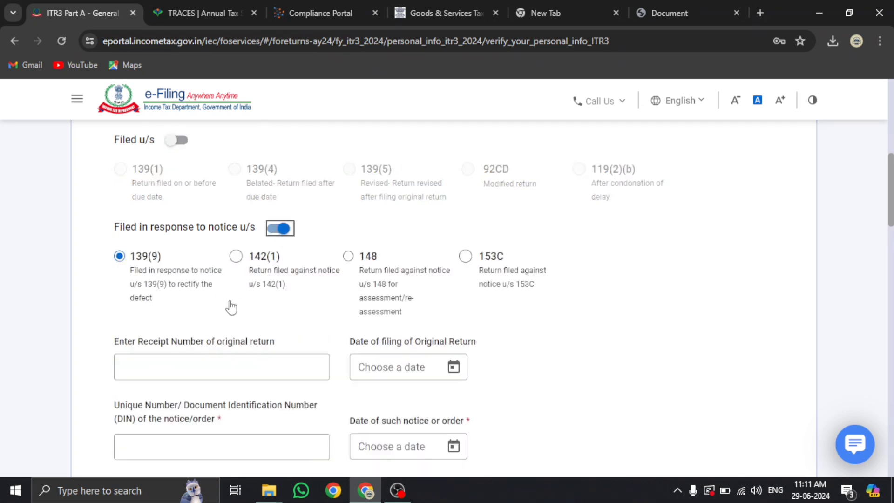
scroll(250, 343, down, 3)
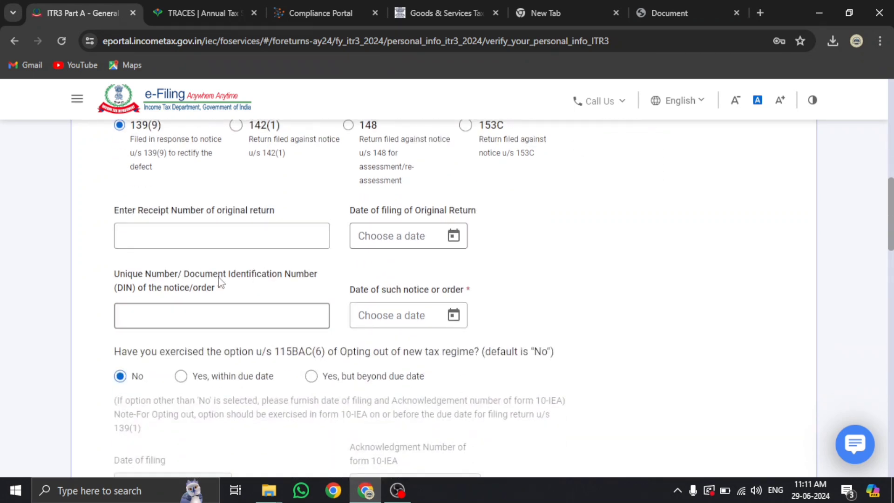
scroll(262, 268, up, 2)
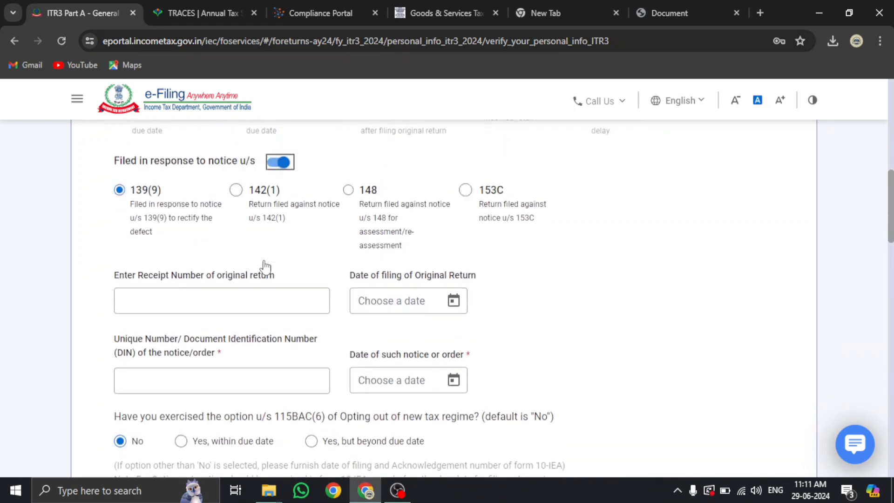
click(280, 163)
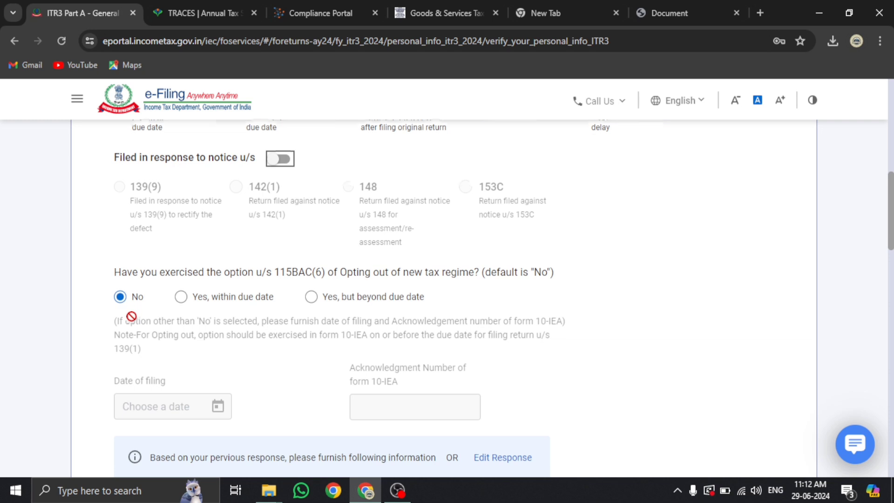
Keep residential status as Resident with the 182 days or more [section 6(1)(a)] condition
scroll(179, 239, down, 4)
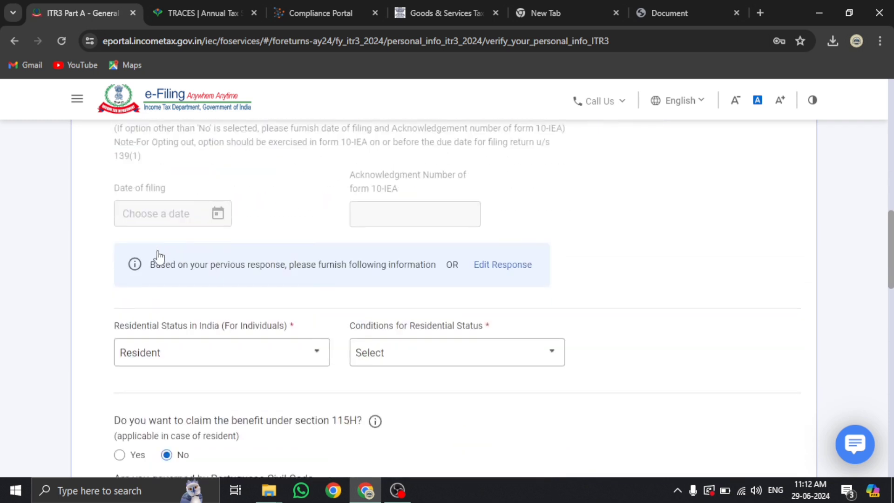
scroll(180, 261, down, 3)
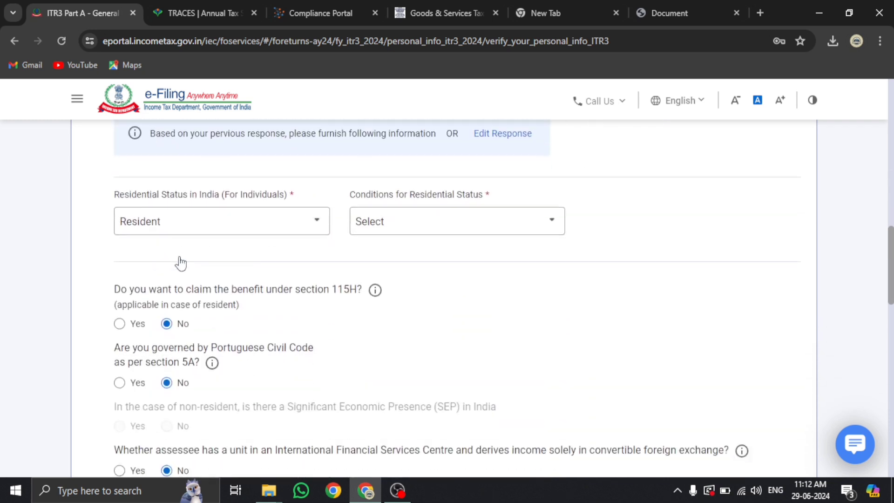
click(500, 227)
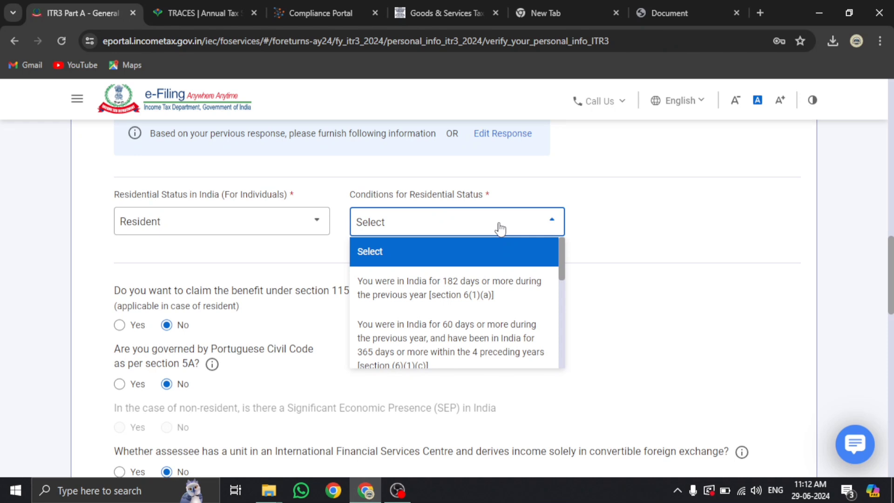
click(279, 222)
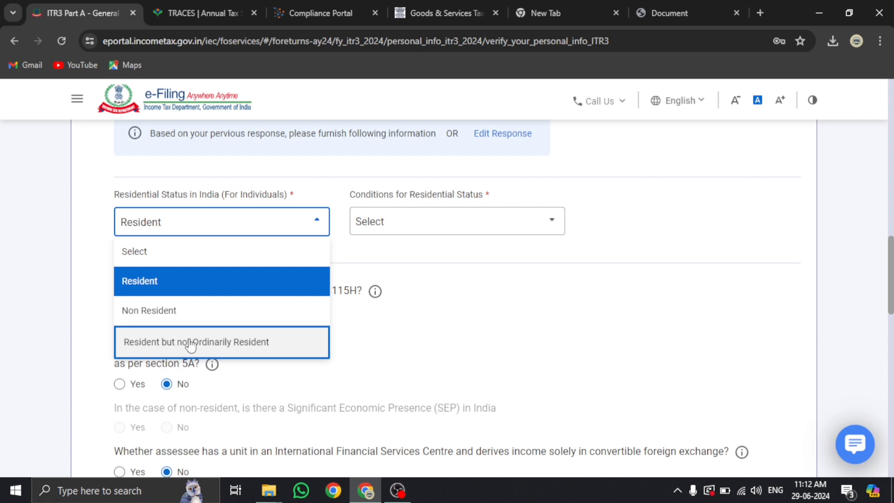
click(184, 285)
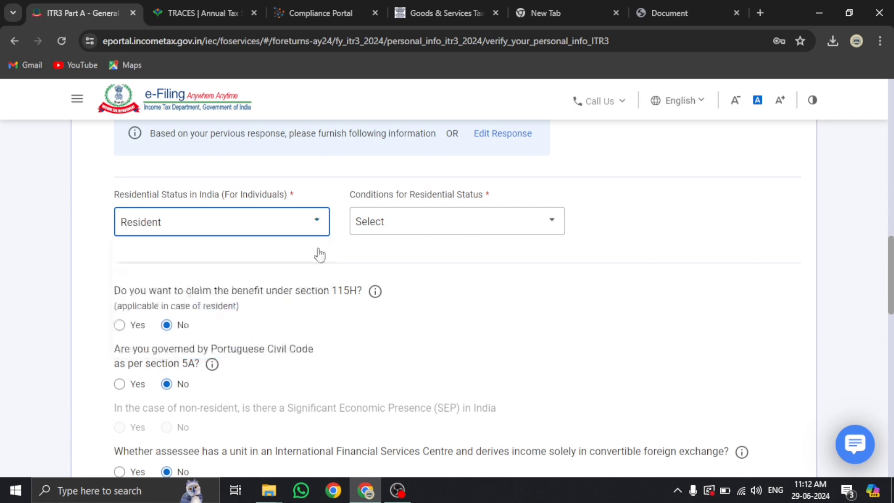
click(367, 232)
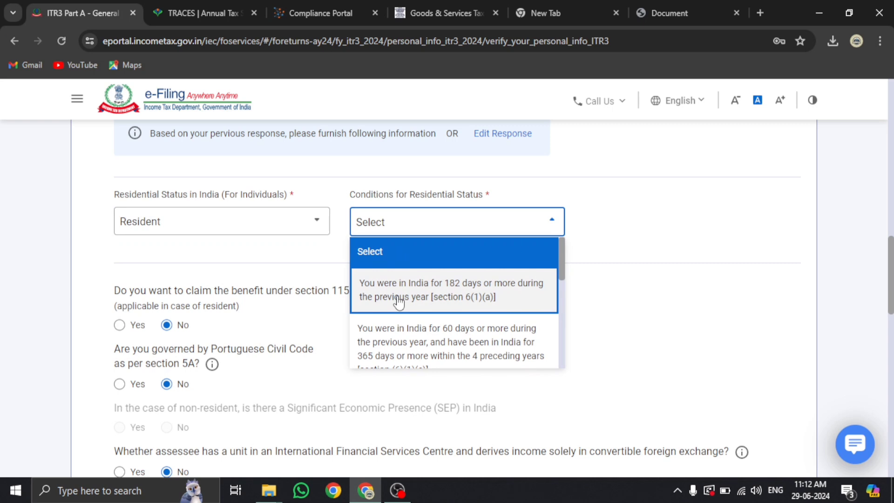
scroll(436, 301, down, 2)
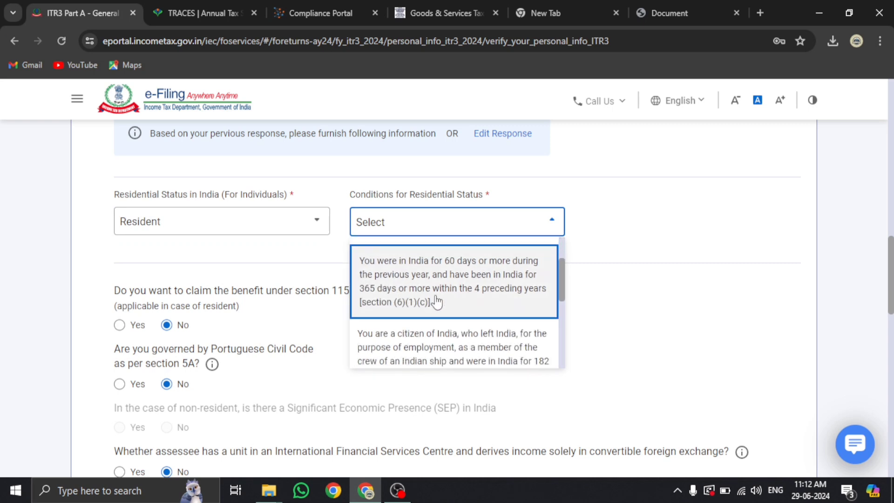
scroll(437, 302, down, 6)
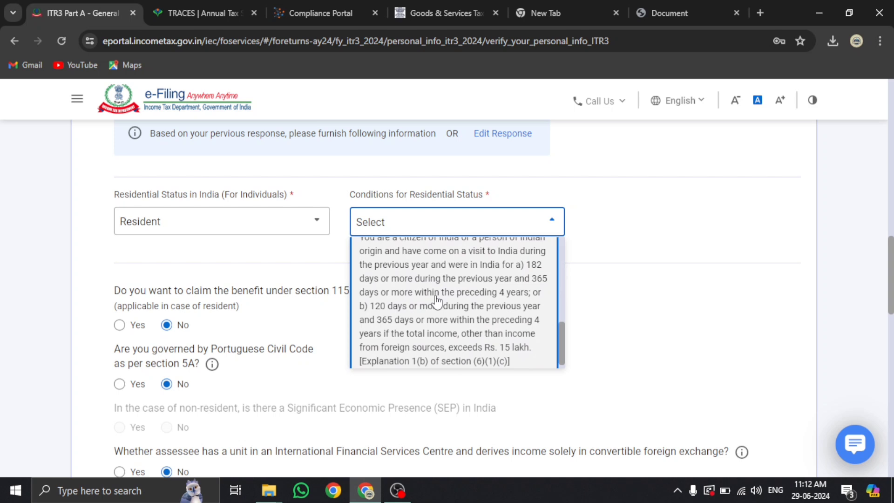
scroll(436, 302, up, 8)
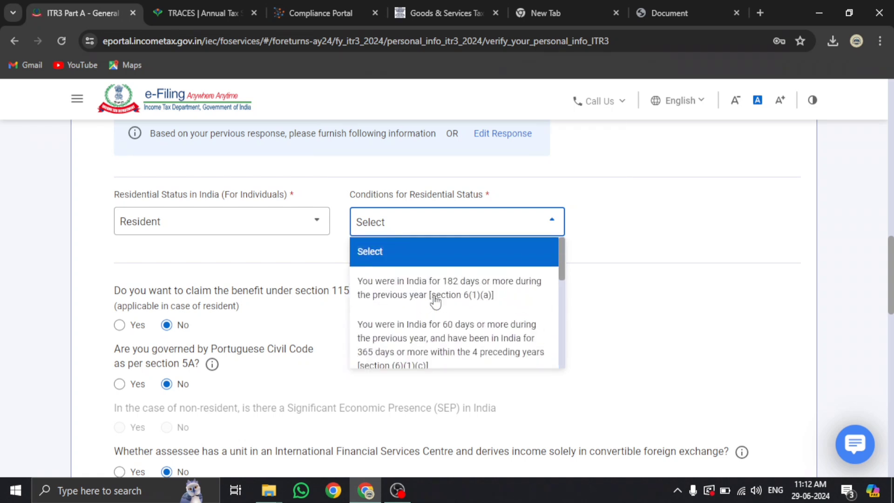
click(432, 298)
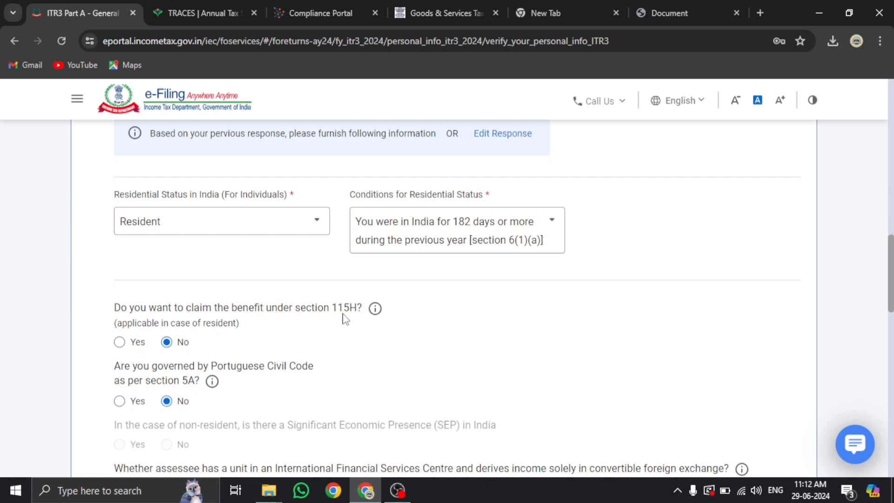
scroll(135, 349, down, 1)
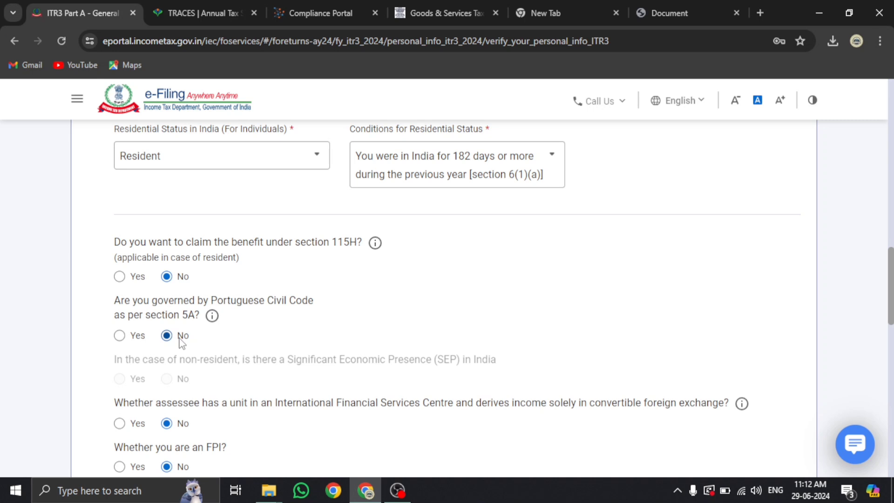
scroll(181, 342, down, 2)
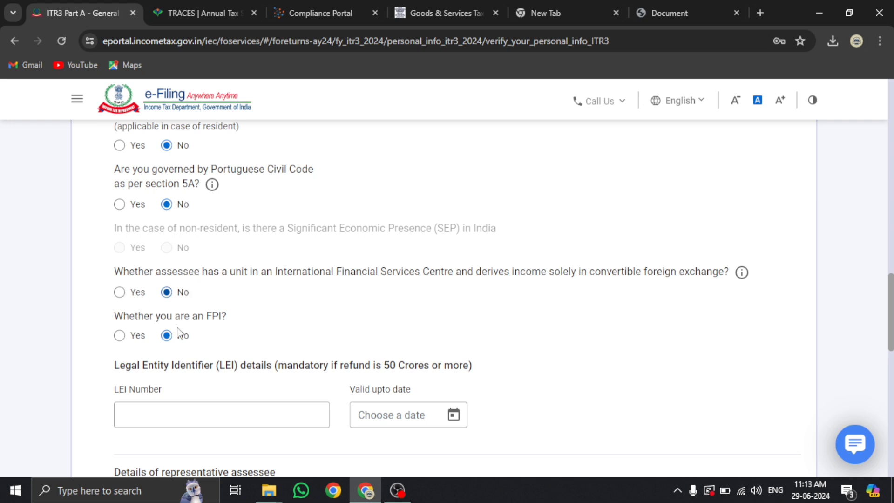
scroll(211, 334, down, 4)
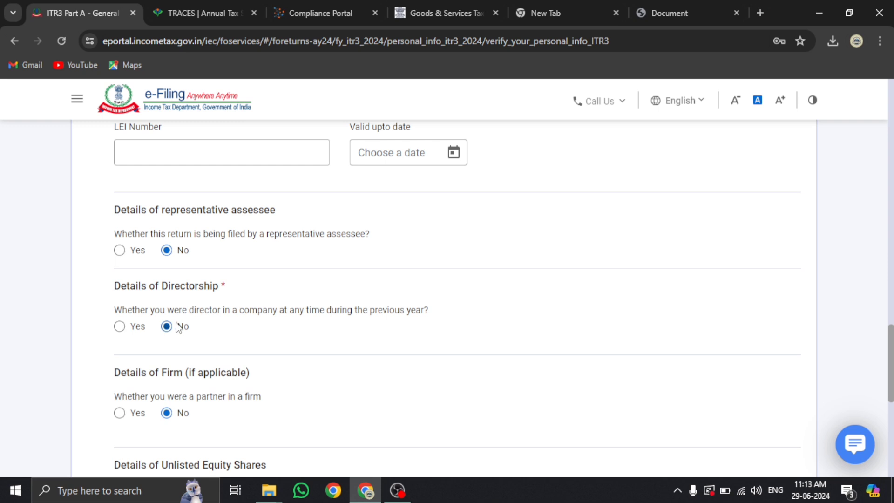
Answer No to company directorship, firm partnership and unlisted equity shares, then expand Audit Information
click(119, 327)
scroll(118, 333, down, 3)
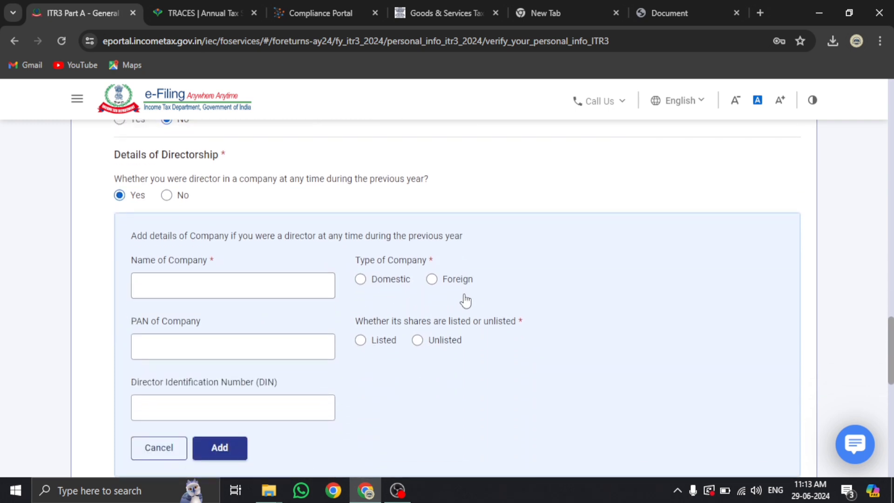
click(166, 195)
scroll(172, 212, down, 3)
scroll(167, 203, up, 2)
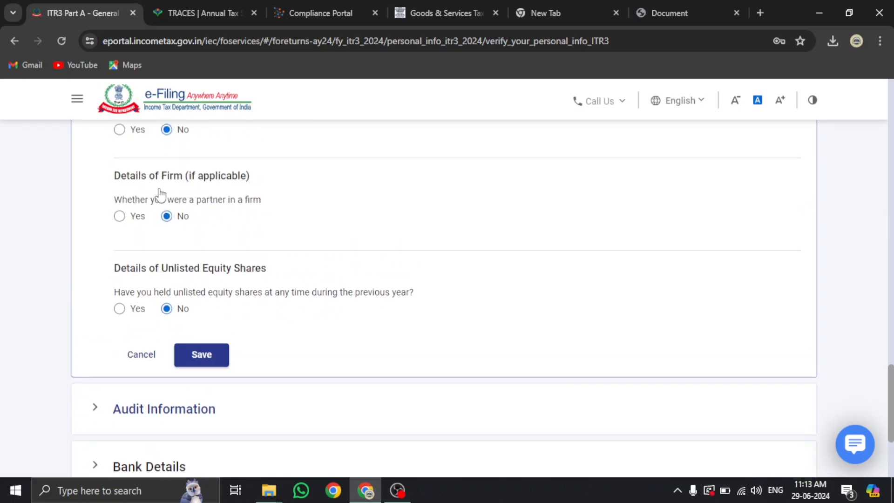
click(120, 217)
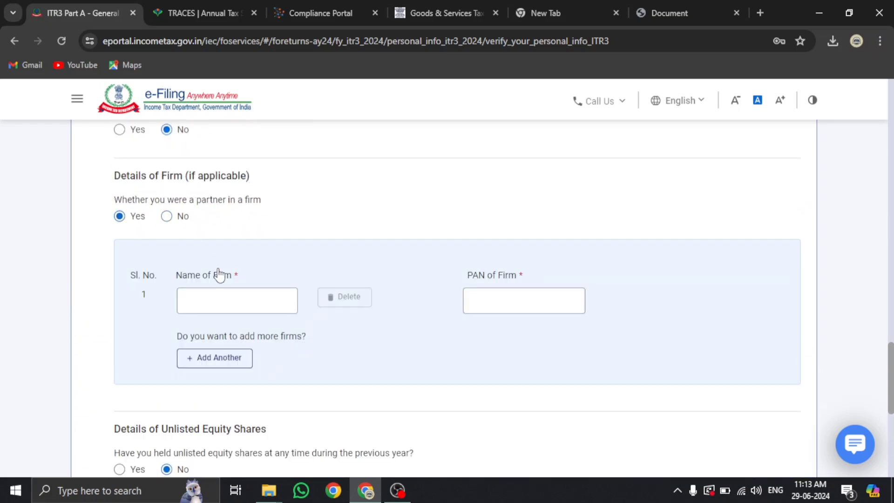
click(167, 216)
scroll(167, 224, down, 2)
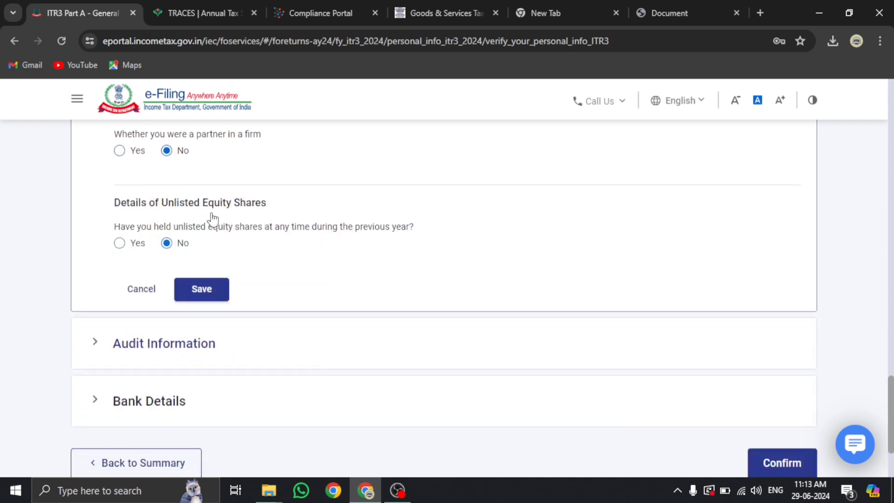
click(120, 243)
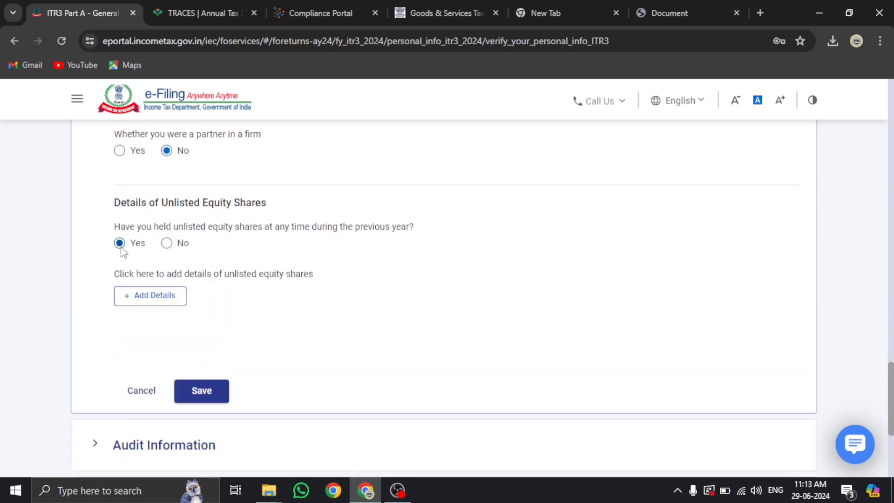
click(167, 243)
scroll(168, 249, down, 2)
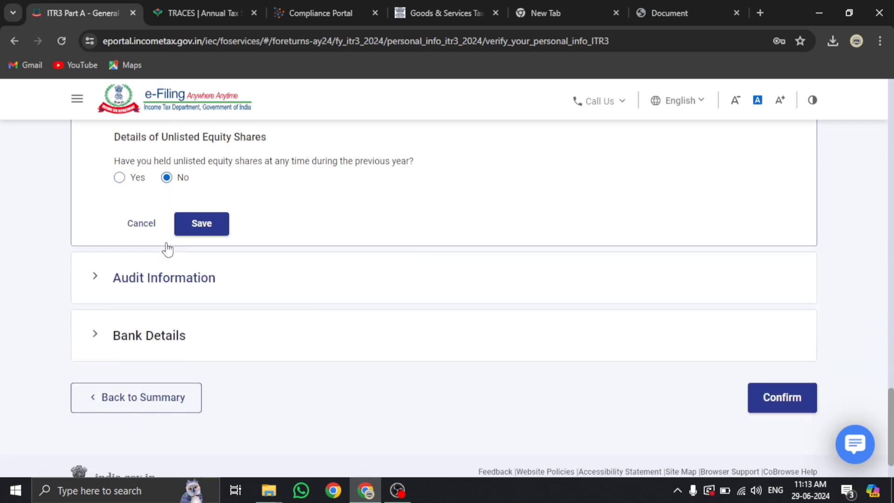
click(154, 283)
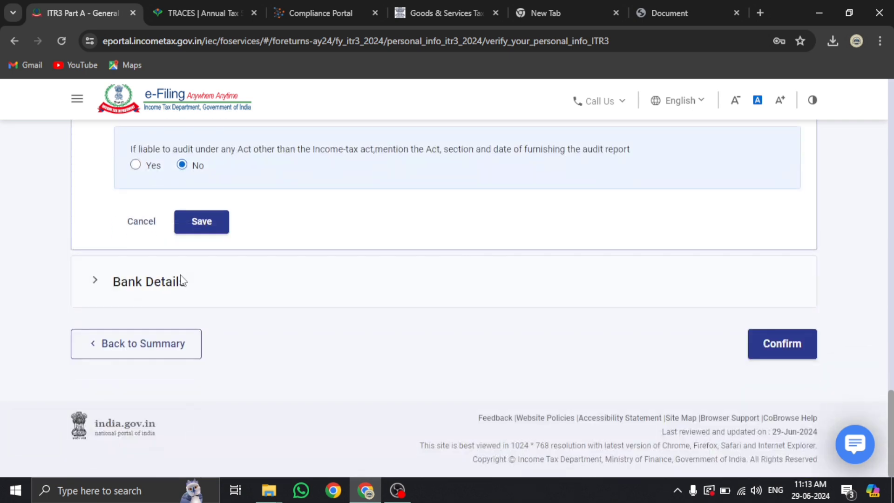
Answer Yes to income only under 44AE/44B/44BB/44AD/44ADA/44BBA, No to 44AB audit, and expand Bank Details
scroll(184, 279, up, 5)
scroll(183, 279, up, 15)
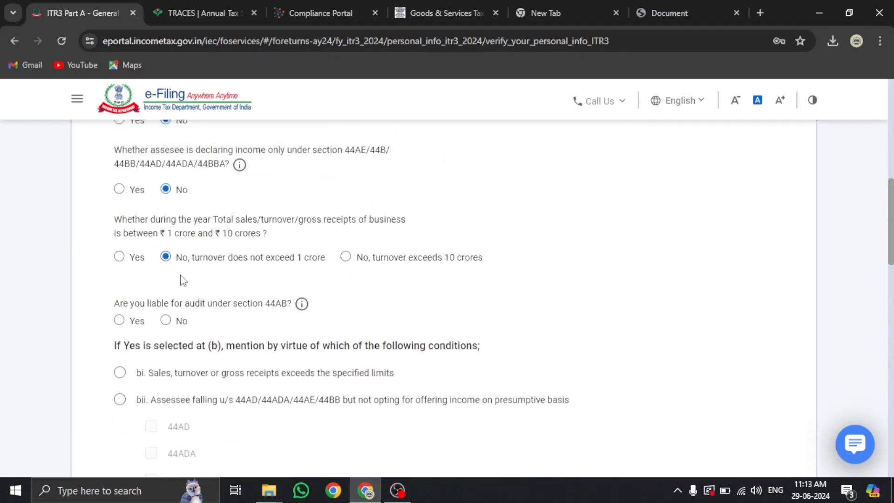
scroll(182, 279, up, 2)
scroll(203, 283, down, 2)
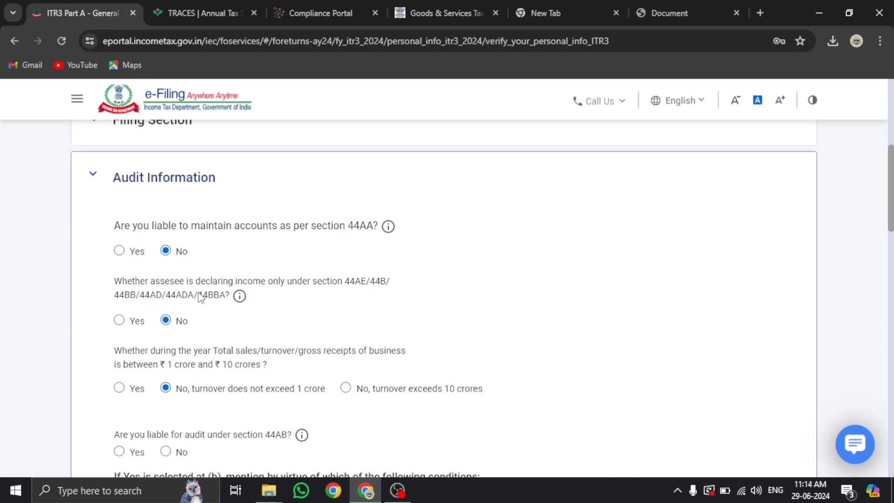
scroll(188, 317, down, 1)
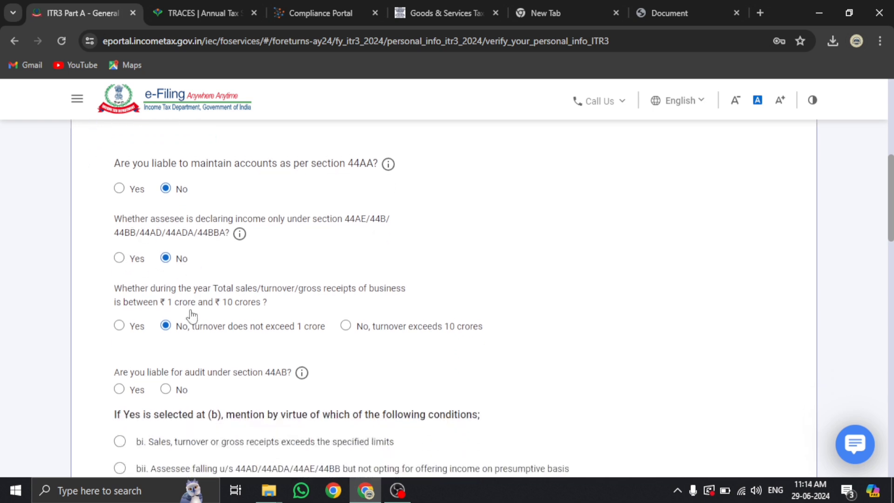
click(119, 255)
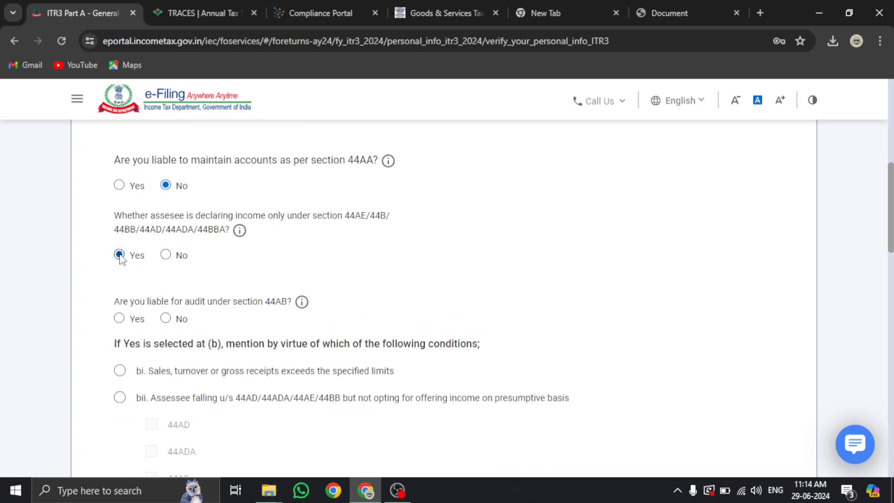
scroll(121, 258, down, 2)
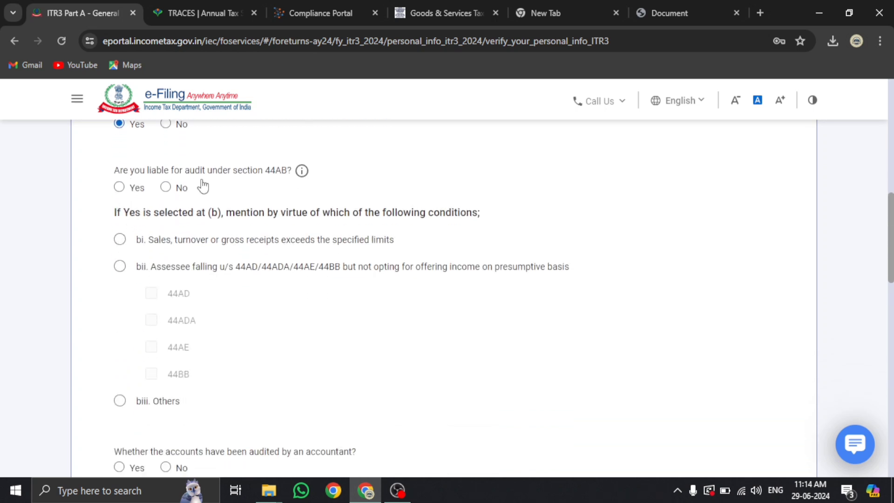
click(165, 187)
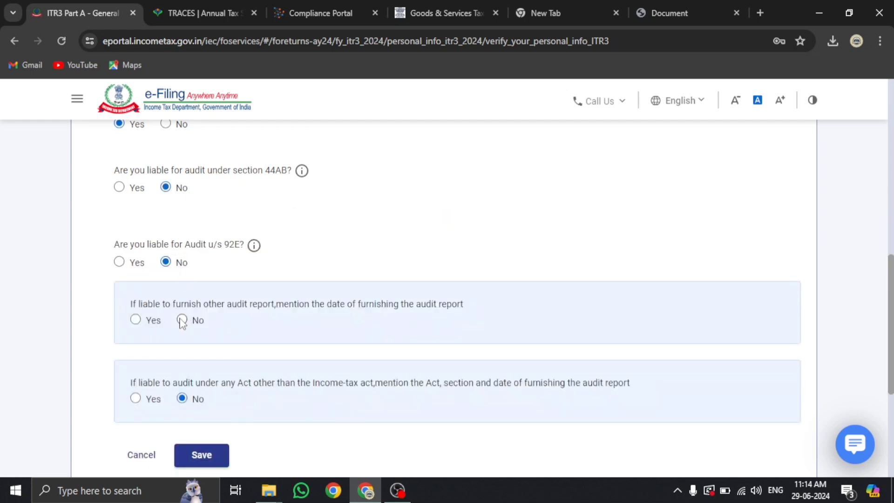
scroll(181, 322, down, 5)
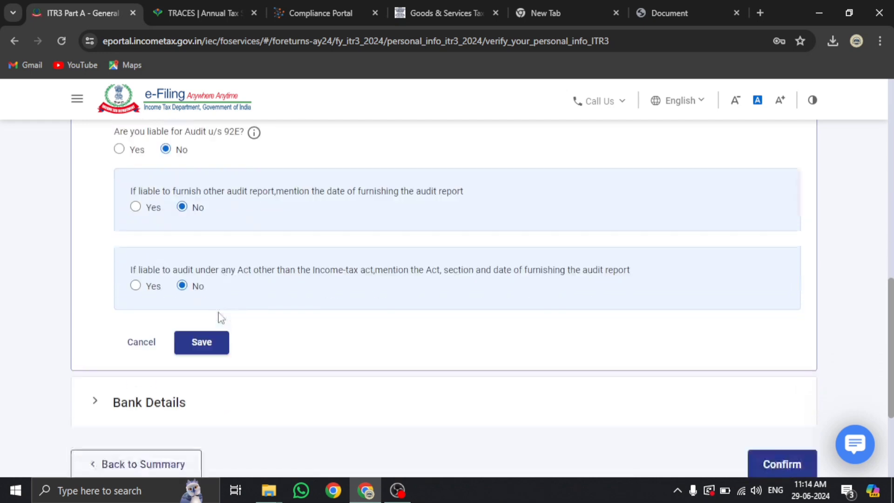
click(162, 282)
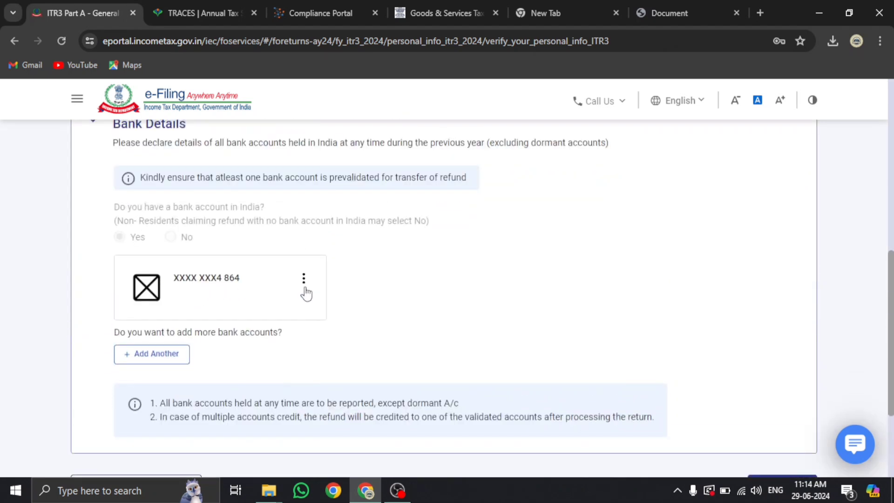
Set the due date for filing to 31st July and confirm Part A - General
scroll(303, 293, up, 1)
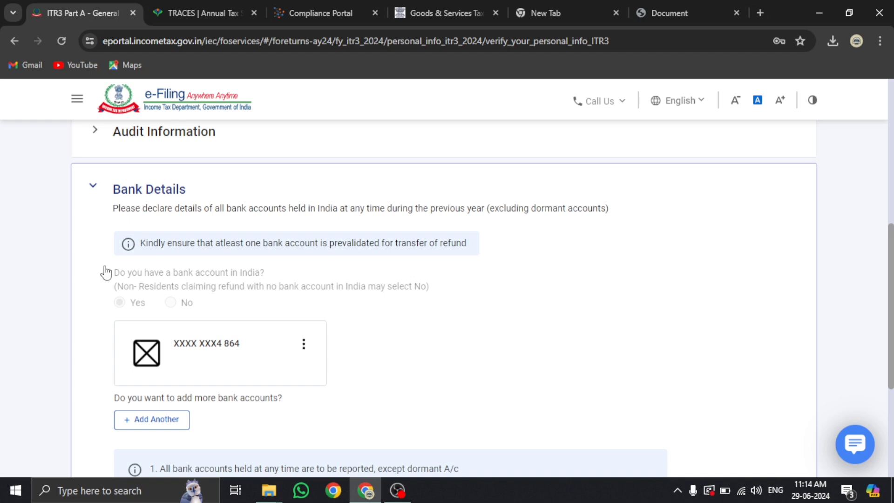
scroll(106, 272, down, 4)
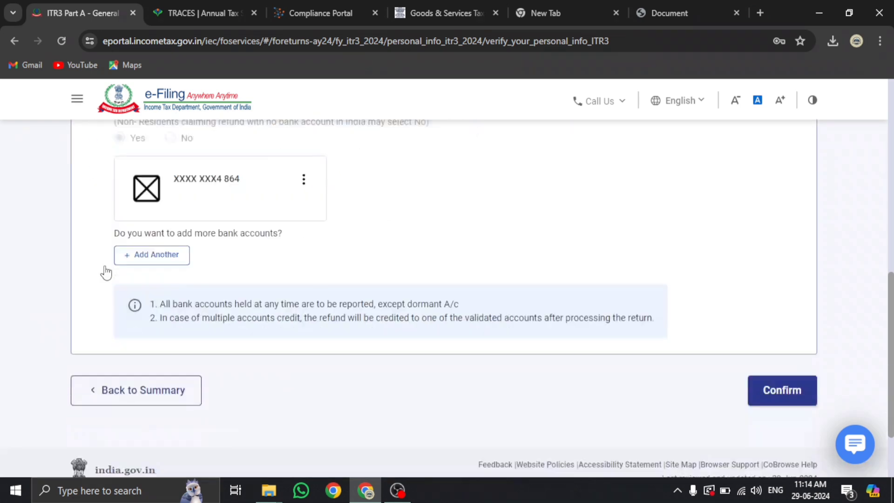
click(768, 362)
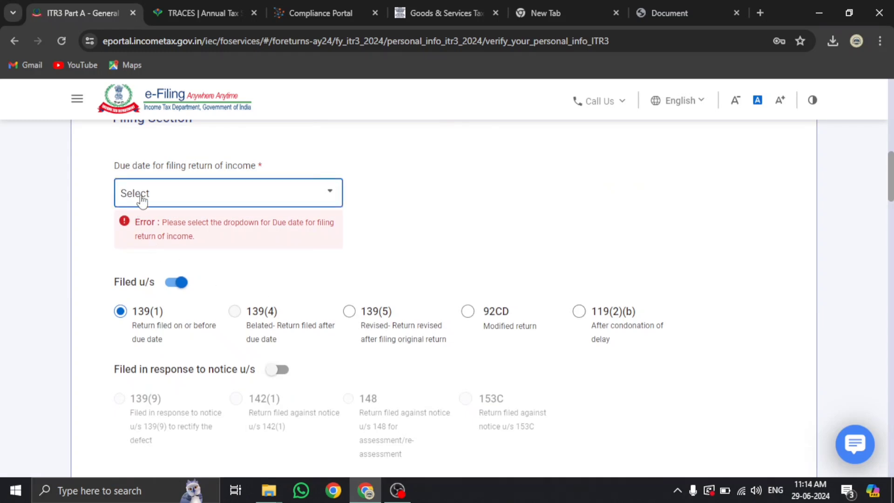
click(149, 191)
click(139, 252)
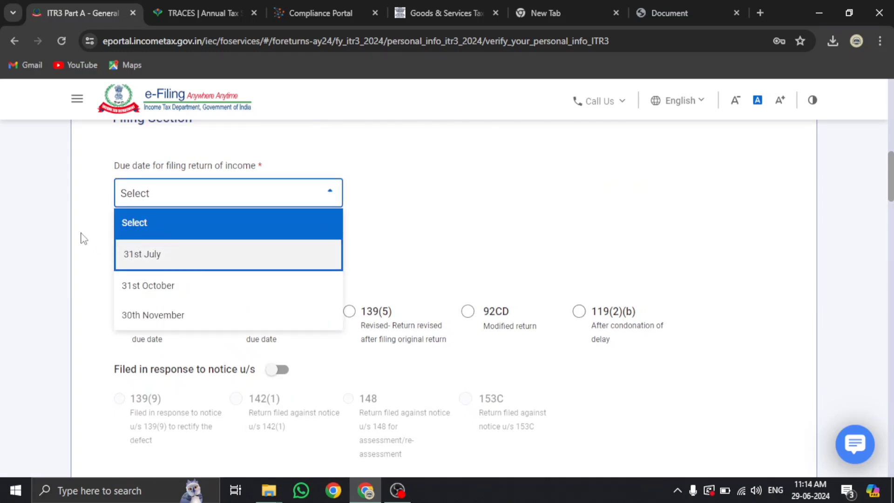
scroll(592, 236, down, 20)
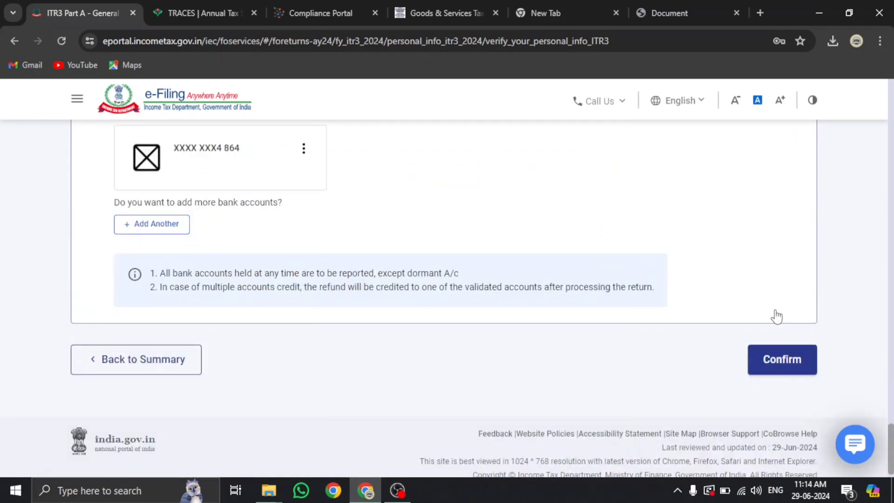
click(782, 364)
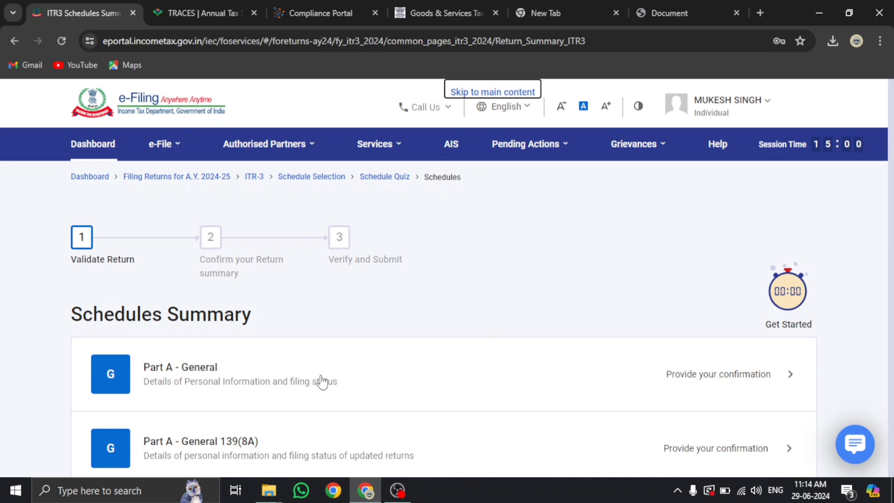
Open the Nature of Business row from the Schedules Summary, then bring up the AIS summary tab
scroll(279, 363, down, 2)
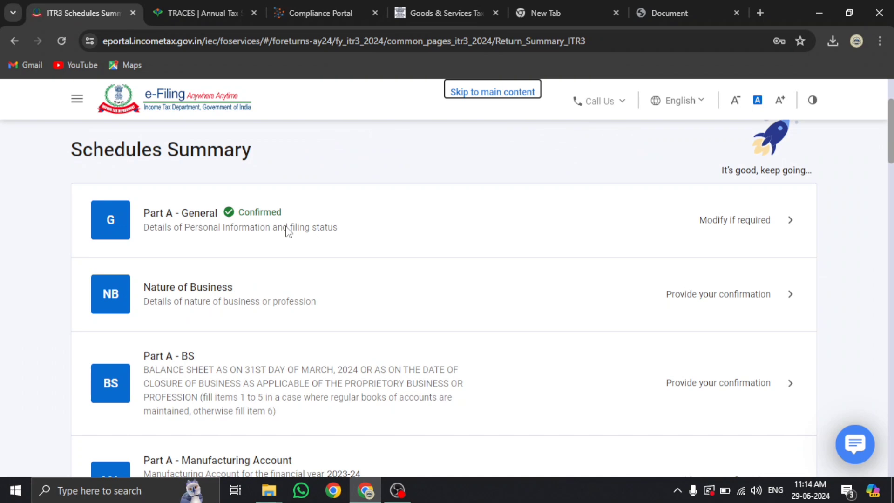
scroll(235, 298, down, 1)
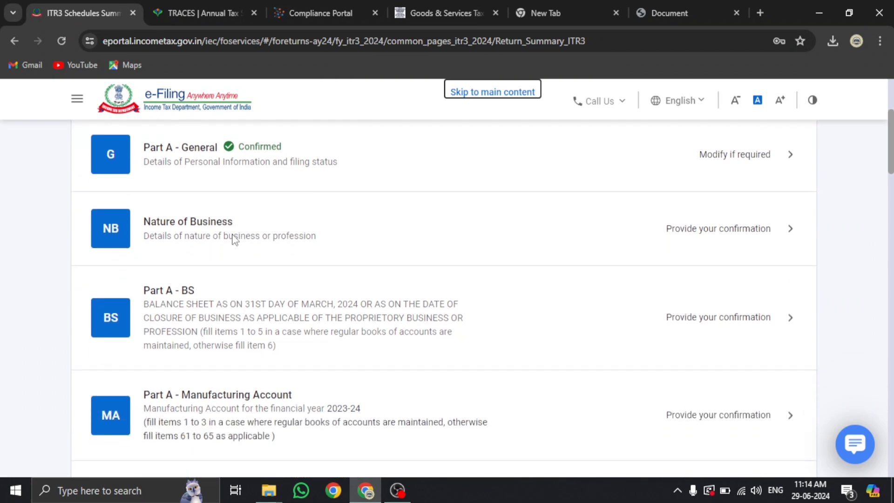
click(232, 235)
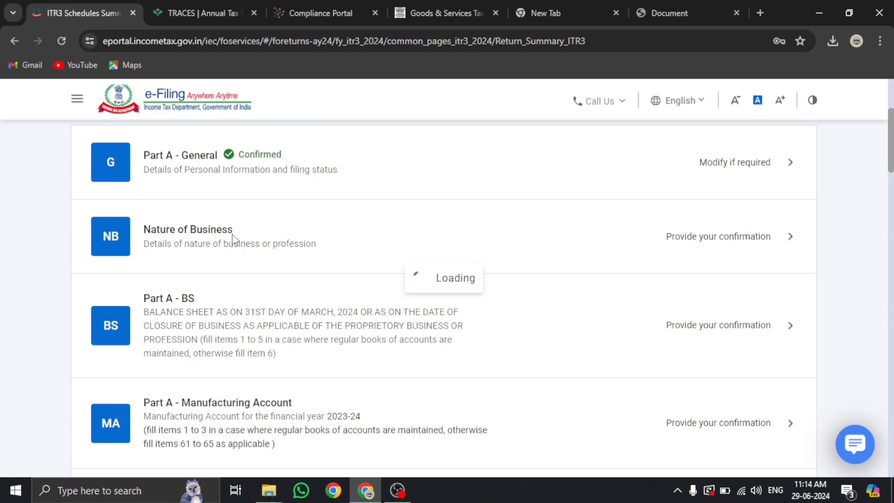
click(323, 13)
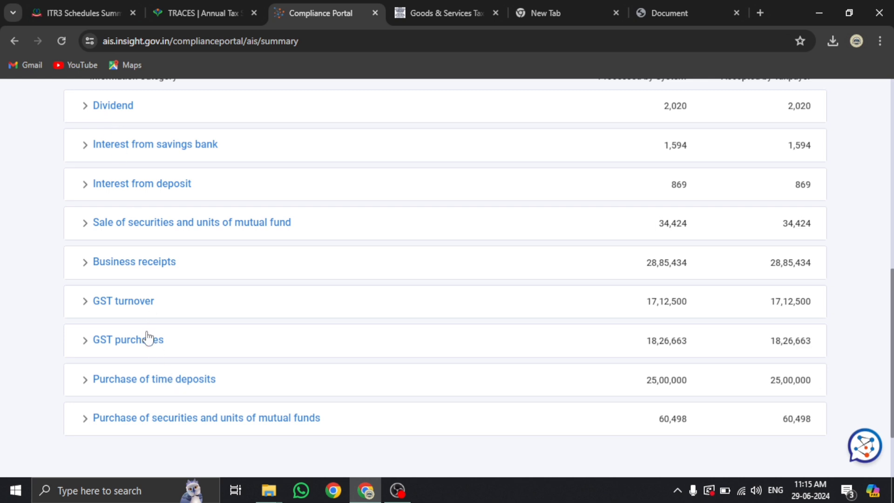
Expand the GST turnover entry and open its full details by return period
click(146, 305)
scroll(144, 307, down, 5)
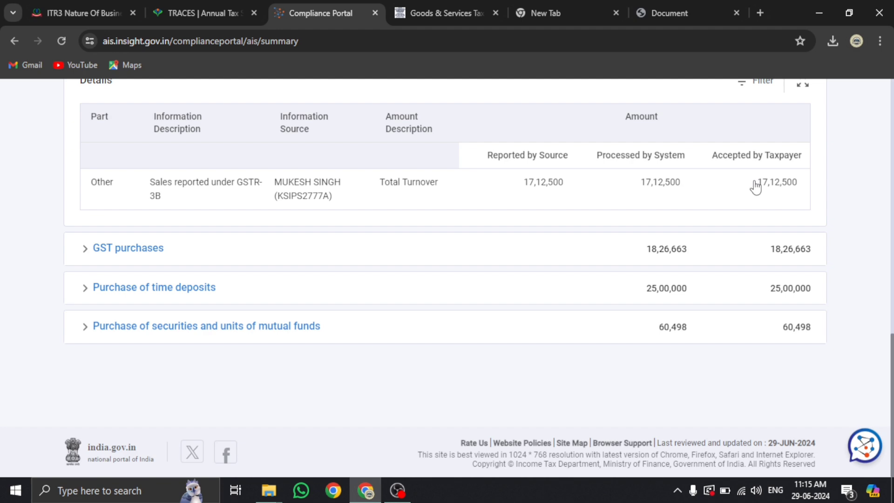
click(289, 194)
scroll(291, 194, up, 5)
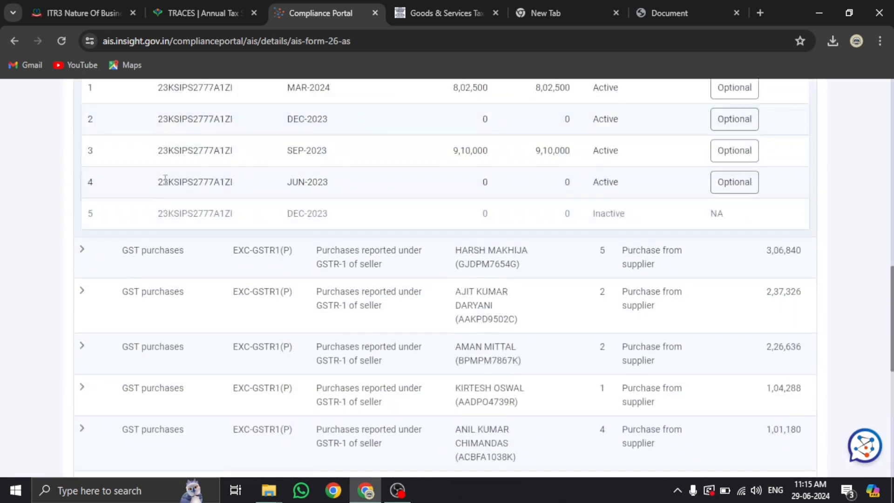
scroll(186, 212, up, 7)
scroll(203, 307, down, 4)
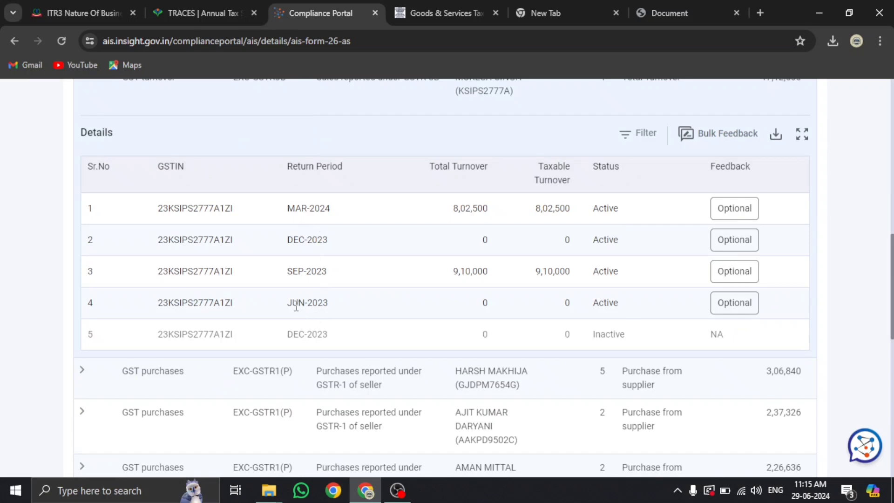
Review the JUN-2023, SEP-2023 (9,10,000), DEC-2023 and MAR-2024 (8,02,500) return periods
double_click(296, 304)
double_click(296, 272)
double_click(298, 240)
double_click(298, 208)
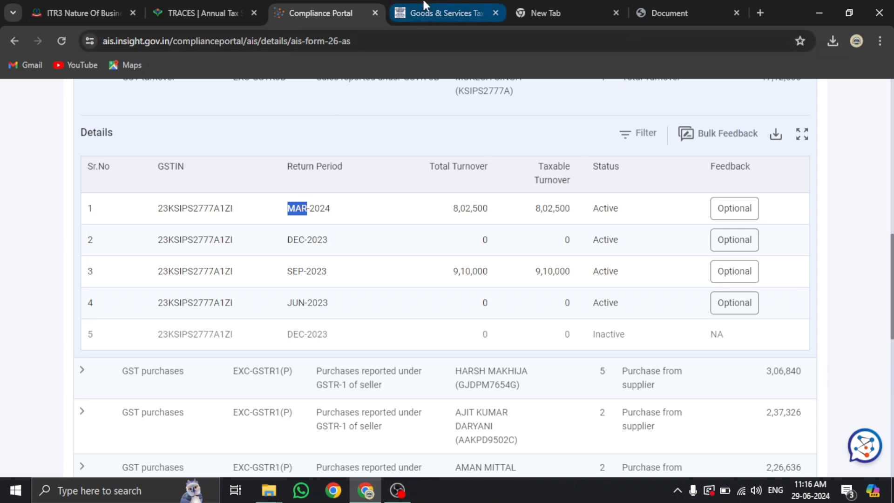
Return to the ITR-3 Nature of Business page and select the existing 21008 business row
click(104, 3)
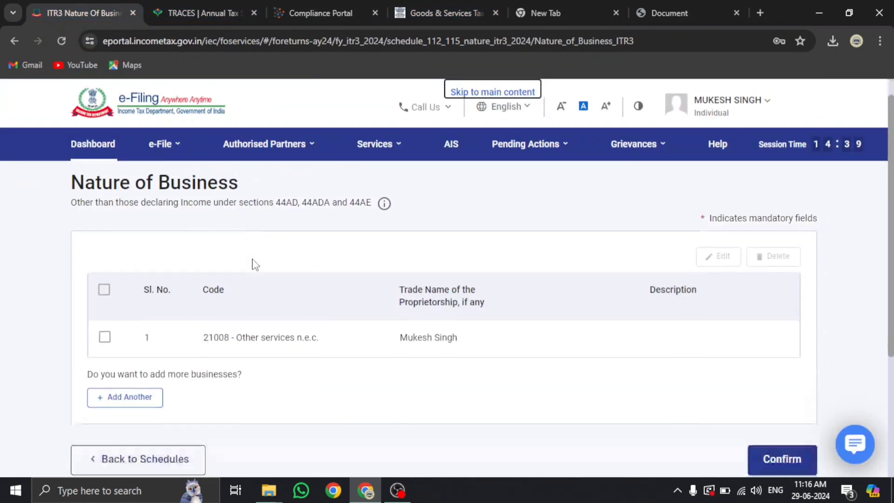
scroll(252, 265, down, 5)
scroll(255, 266, up, 1)
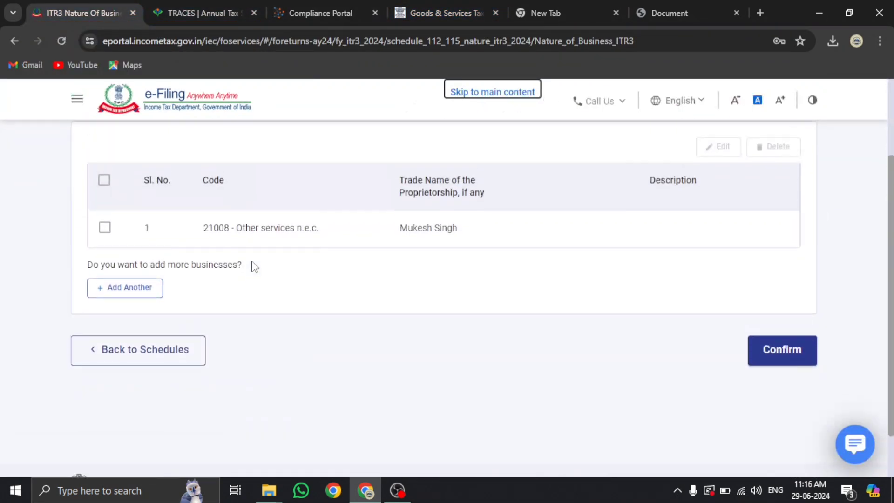
click(105, 228)
scroll(186, 241, up, 3)
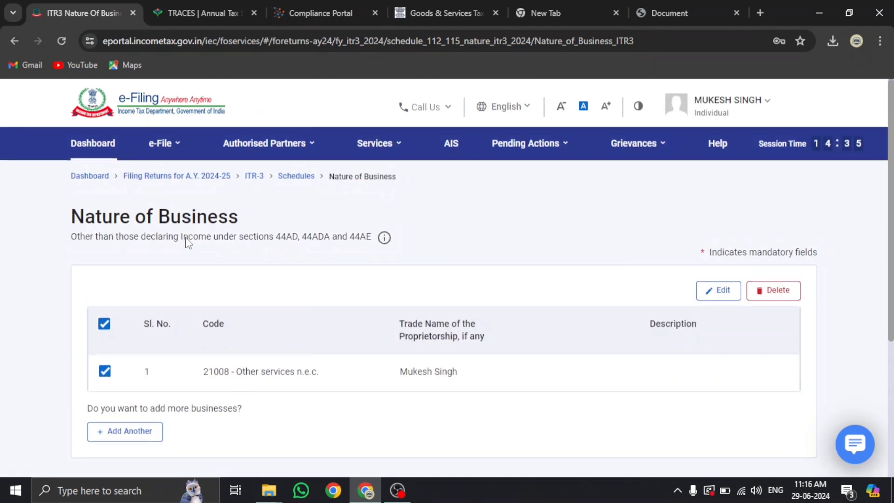
scroll(439, 311, down, 3)
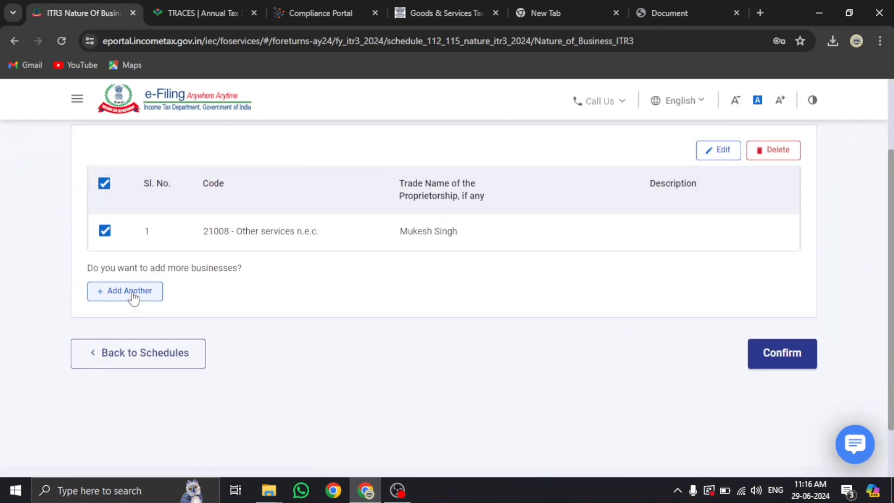
Start adding another business, browse the business codes, and read the 44AD/44ADA/44AE note
click(132, 297)
scroll(138, 295, down, 3)
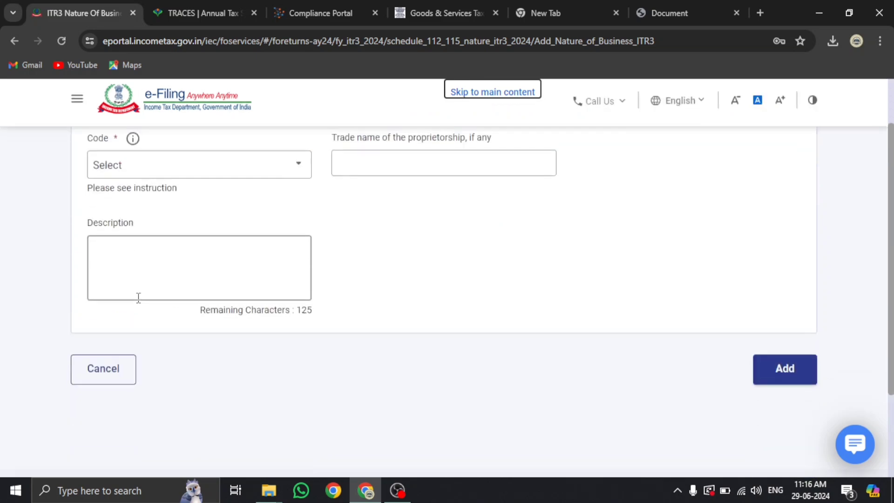
click(160, 153)
scroll(178, 260, up, 4)
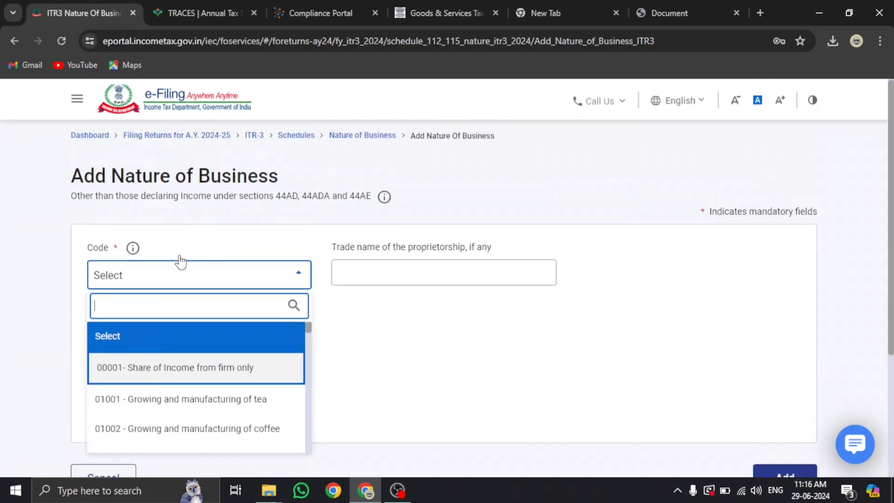
click(48, 247)
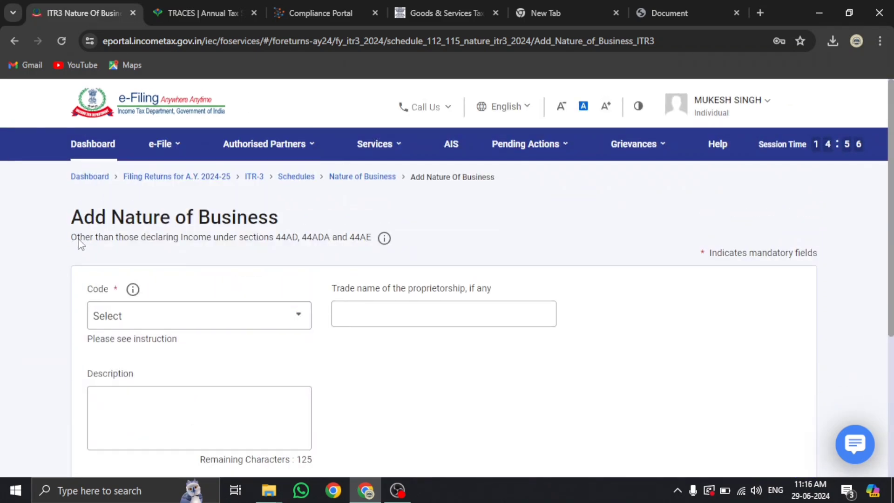
drag(73, 240, 369, 246)
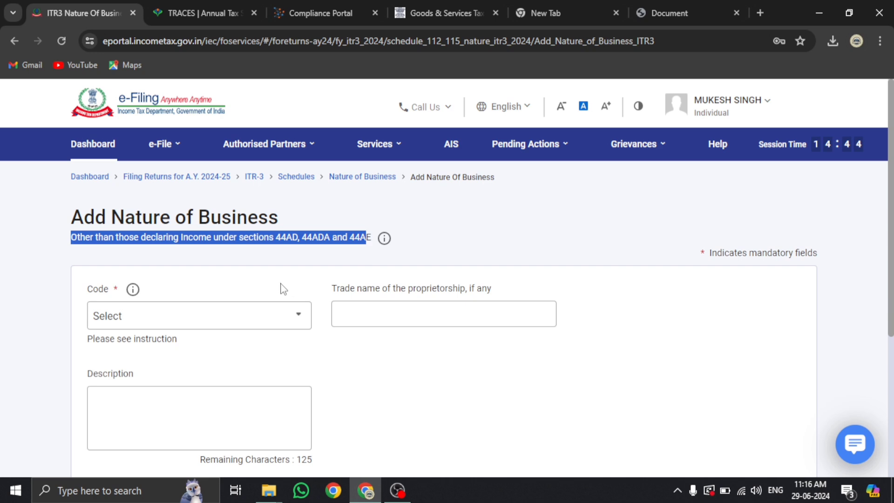
scroll(279, 287, down, 2)
Search the code list for 'wh' without choosing, then cancel the new business entry
click(235, 219)
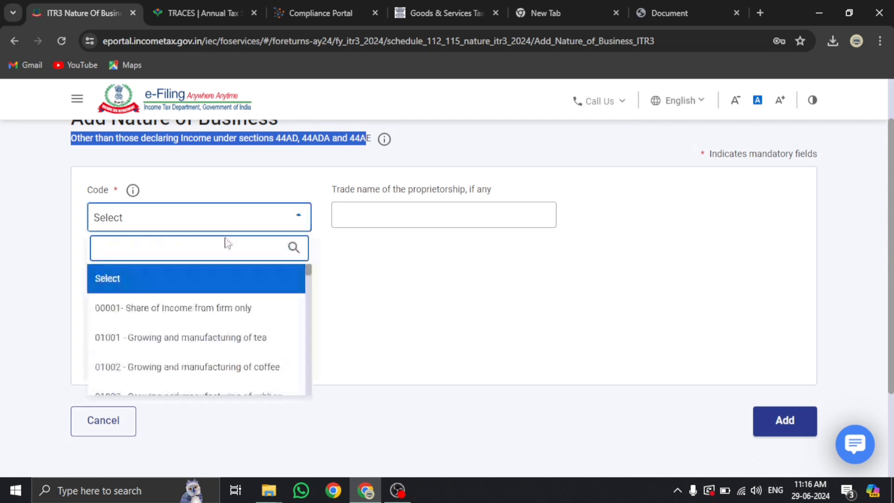
scroll(203, 335, down, 10)
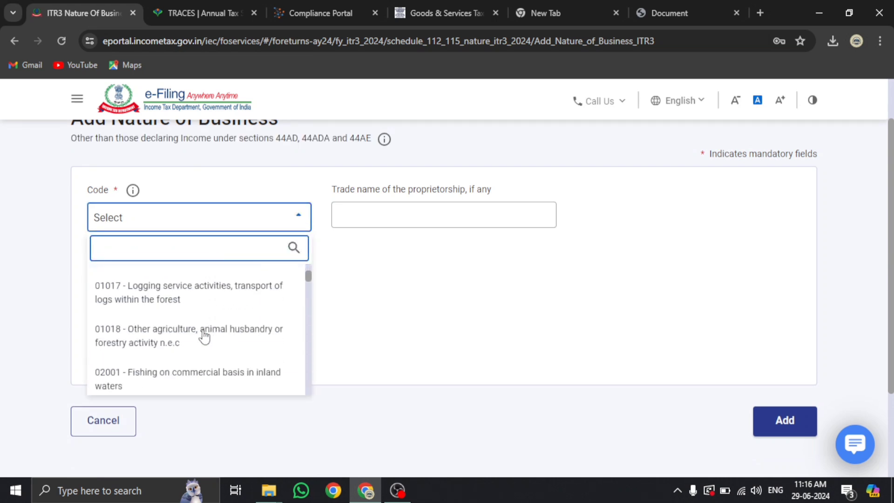
text(whol)
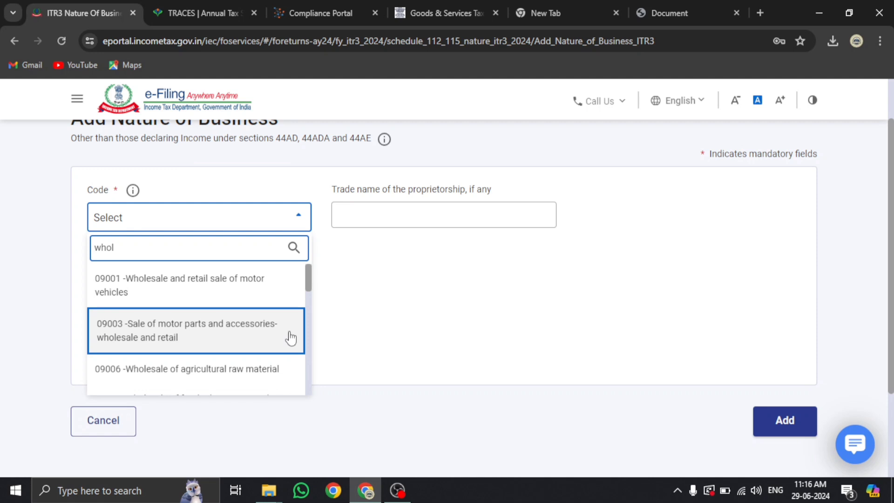
click(421, 321)
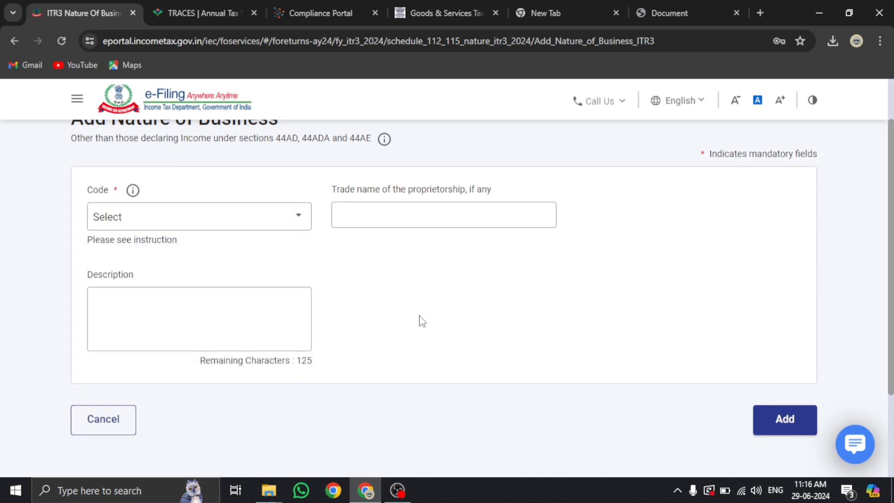
click(383, 214)
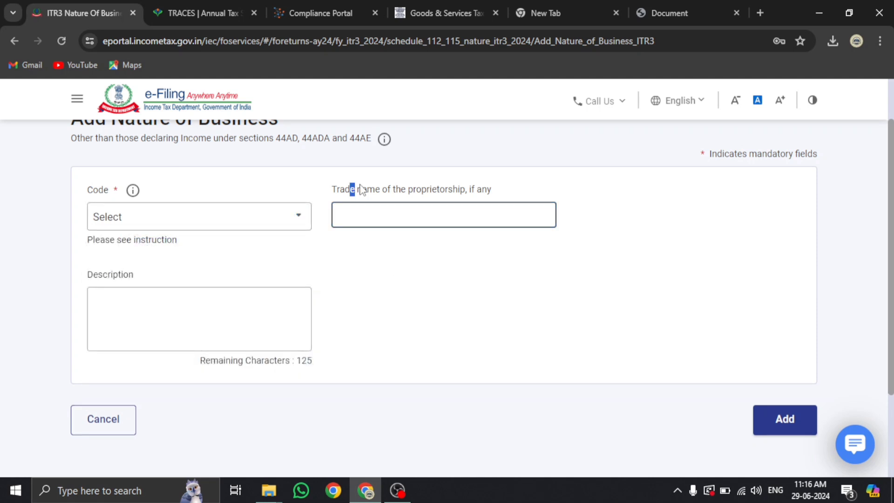
scroll(373, 277, down, 2)
click(124, 360)
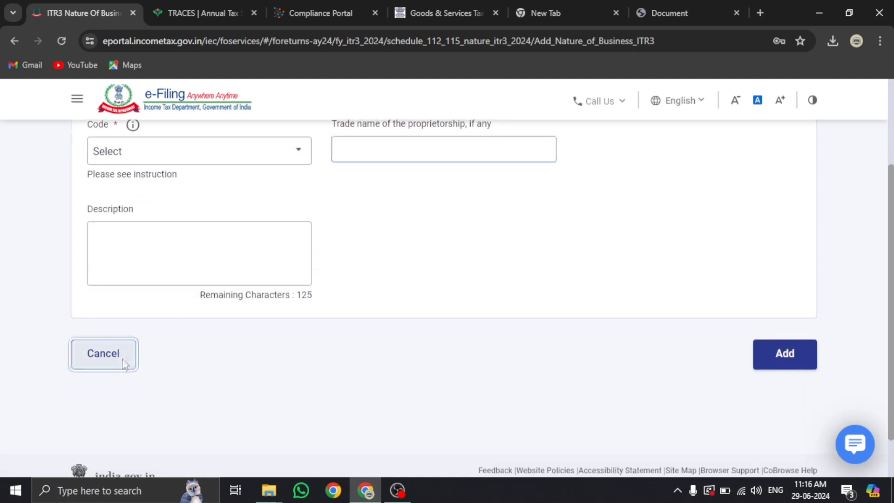
scroll(273, 302, down, 4)
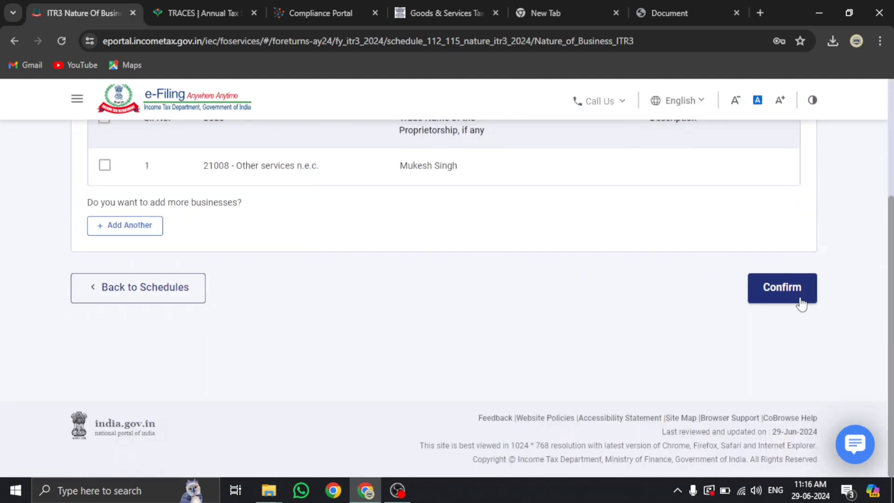
Confirm Nature of Business with its single 21008 entry and proceed to Part A - BS
click(758, 298)
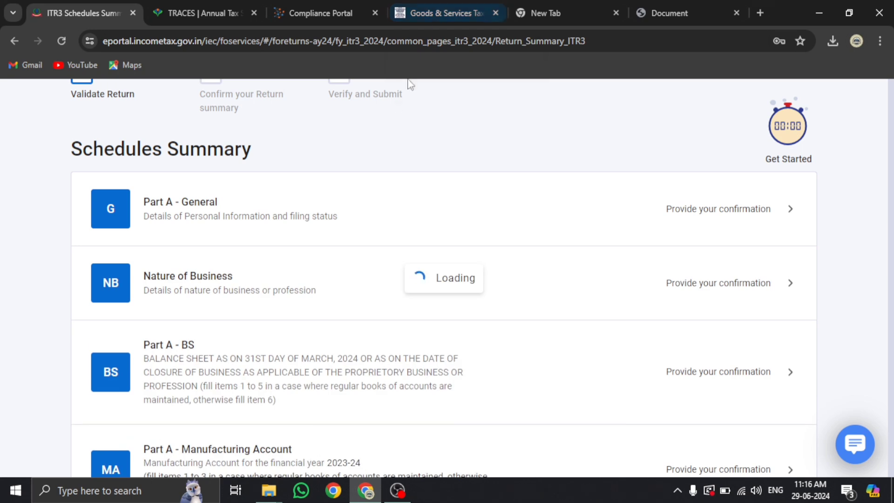
scroll(354, 268, down, 6)
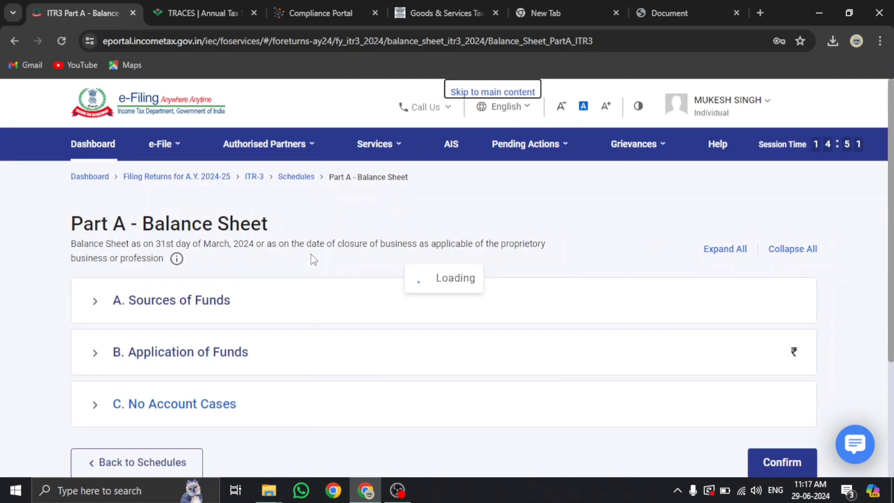
Collapse Sources of Funds, expand Application of Funds, and expand C. No Account Cases
scroll(212, 301, down, 3)
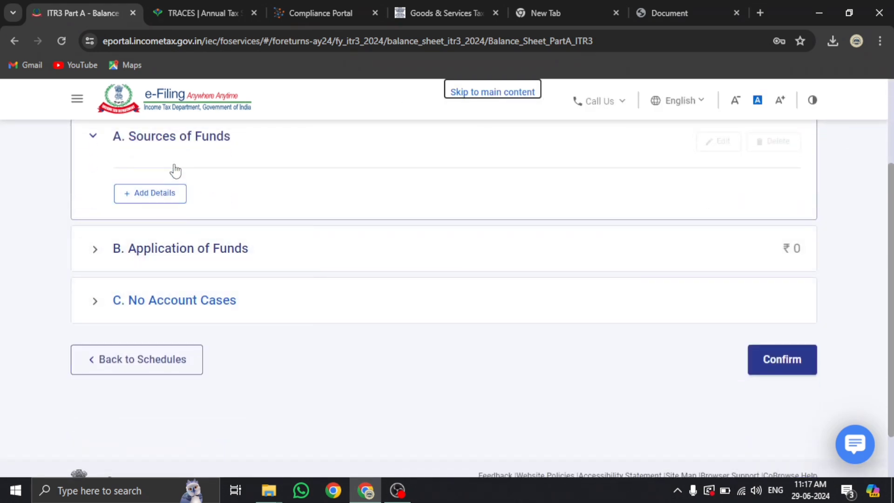
click(167, 138)
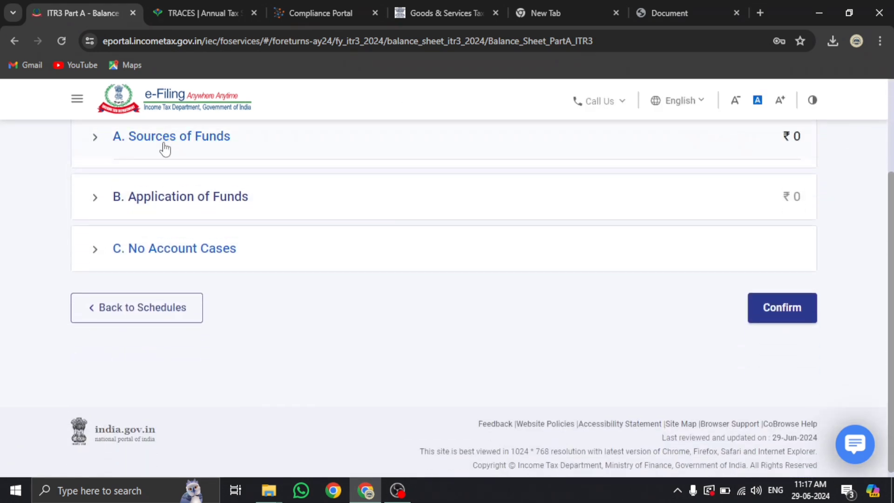
click(165, 191)
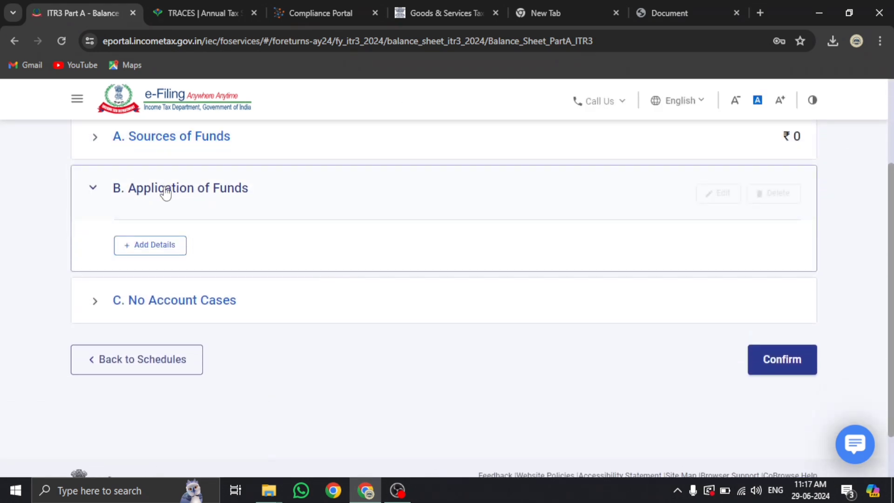
click(162, 303)
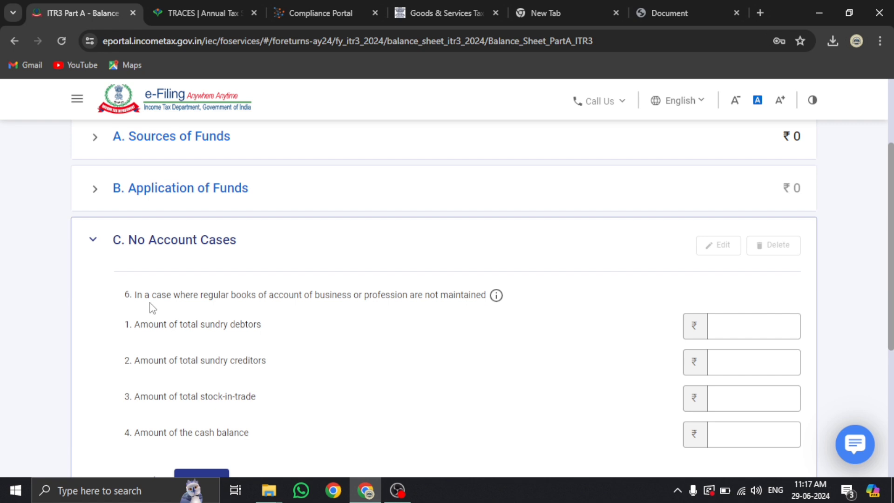
scroll(149, 307, down, 2)
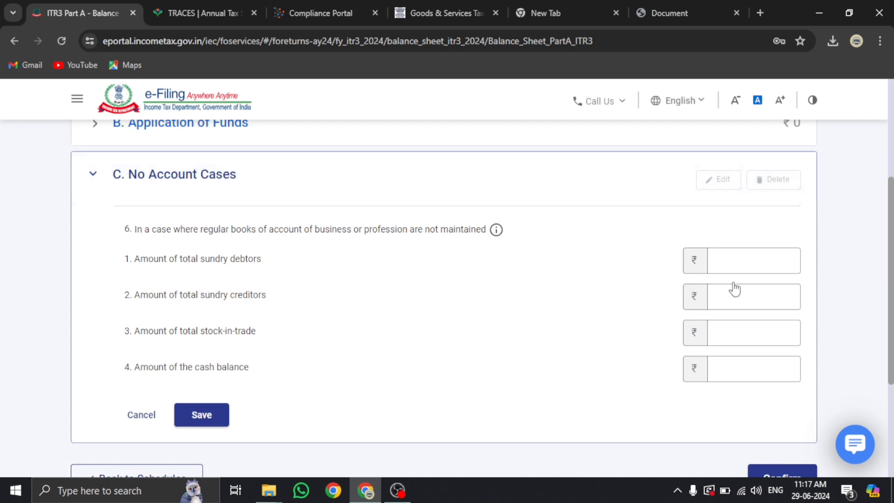
Enter debtors 150800, creditors 60,700, stock-in-trade 0, cash 20,600 in No Account Cases and save
click(749, 269)
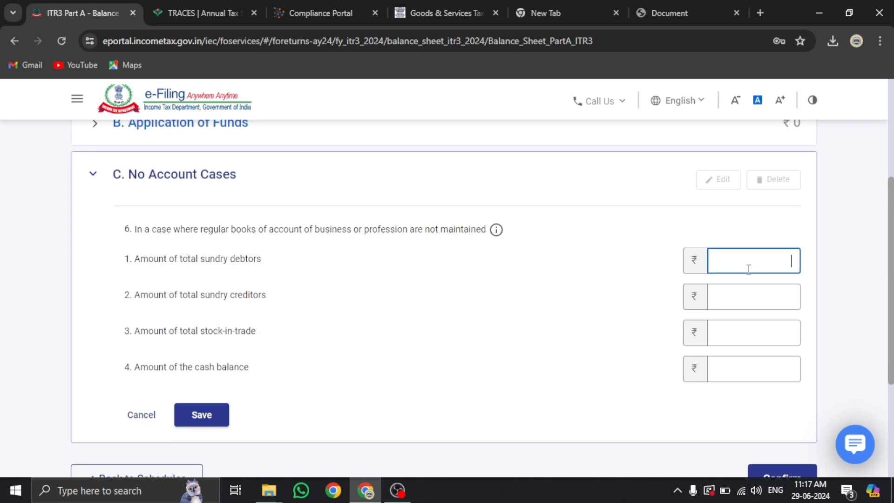
text(150800)
click(749, 296)
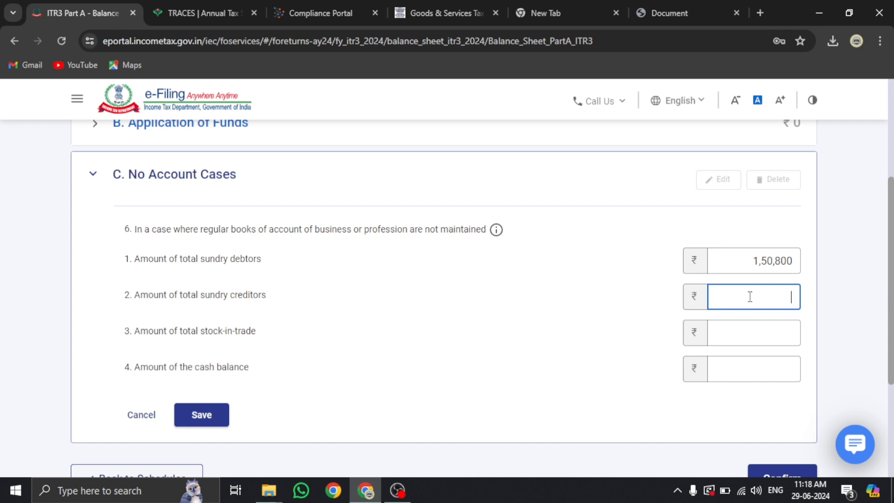
text(60,700)
click(767, 323)
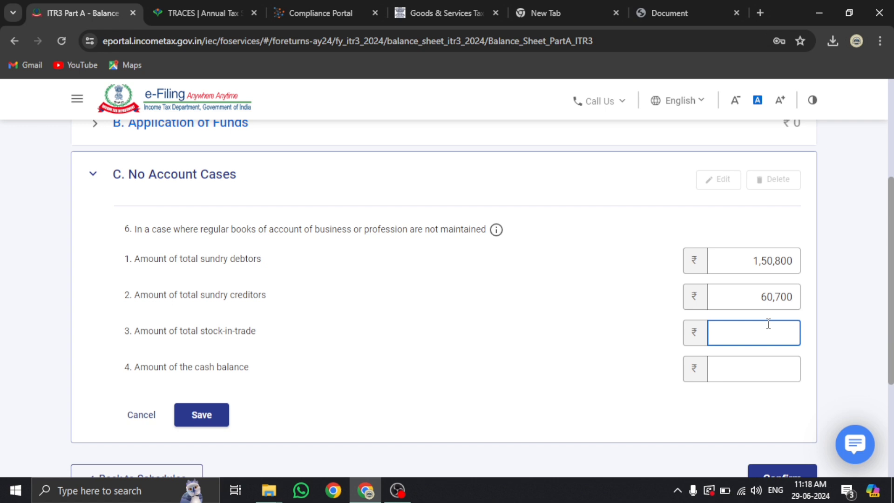
click(780, 369)
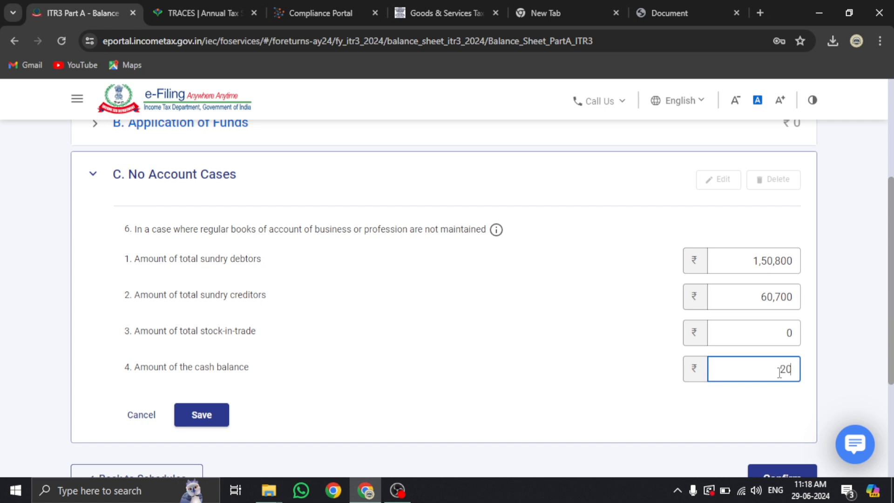
text(20,600)
click(570, 369)
scroll(296, 363, up, 3)
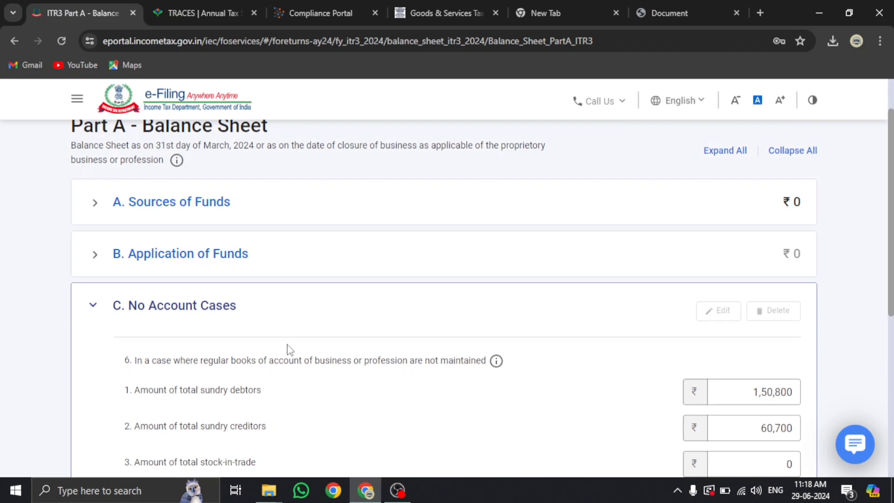
click(195, 211)
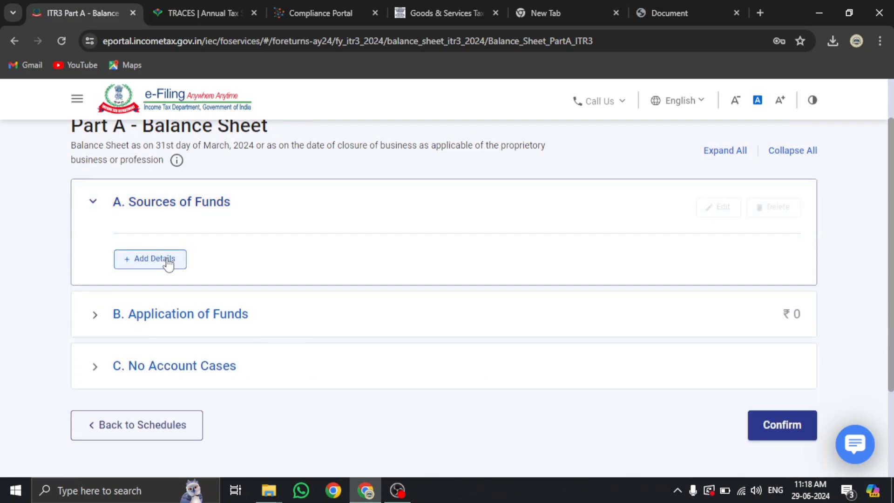
click(168, 263)
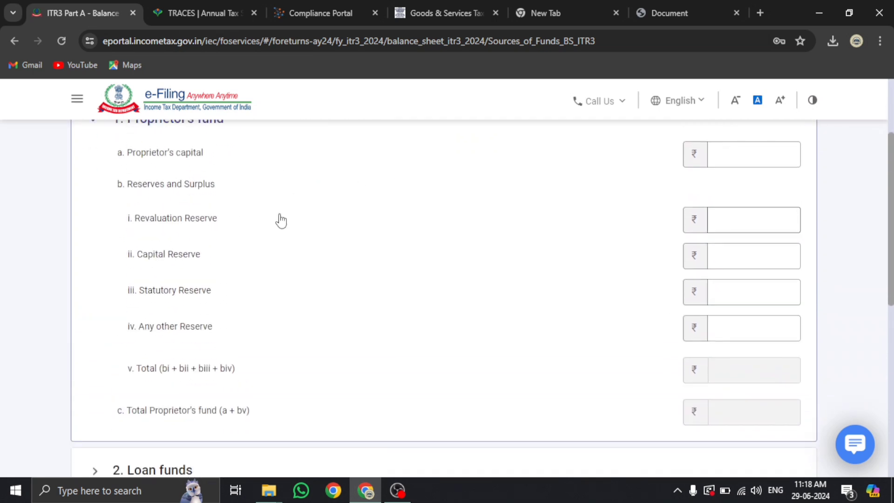
scroll(253, 236, down, 3)
click(149, 343)
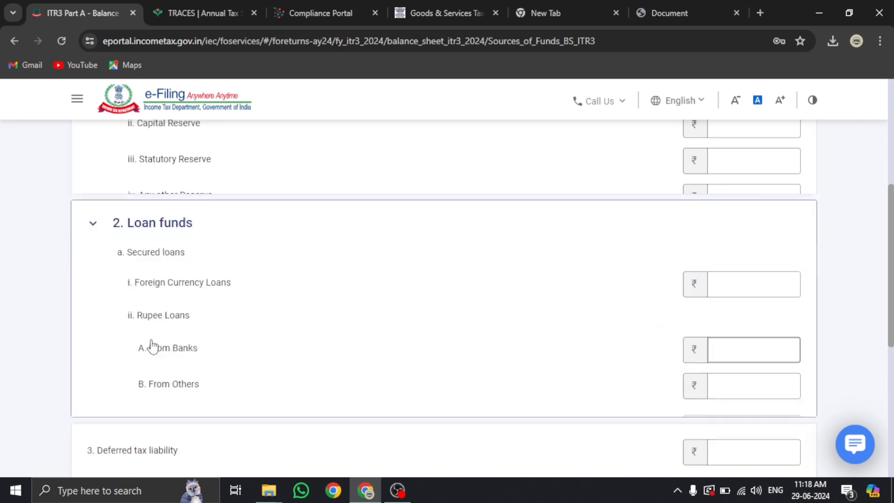
scroll(150, 344, down, 6)
scroll(195, 303, down, 2)
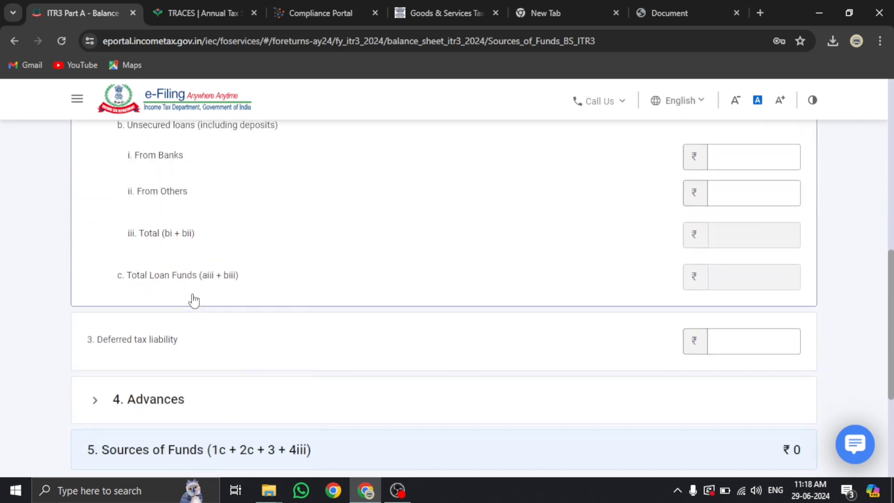
click(153, 400)
scroll(156, 401, down, 4)
scroll(157, 400, up, 3)
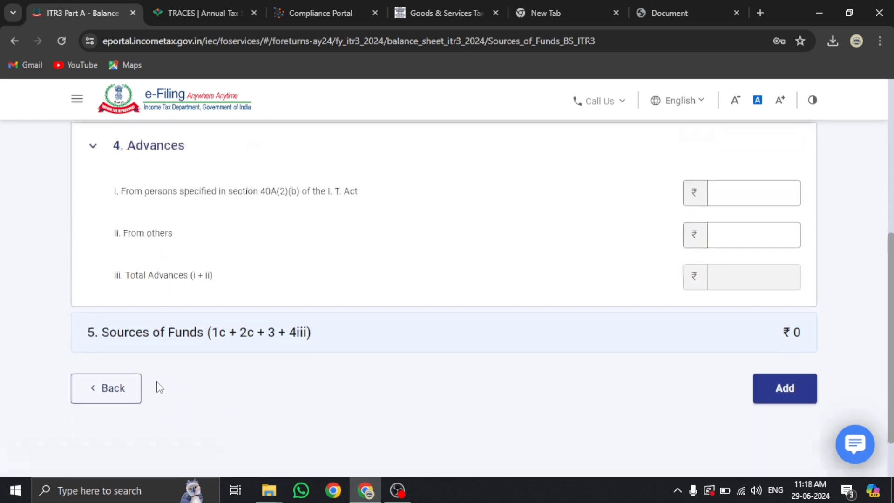
scroll(211, 406, down, 3)
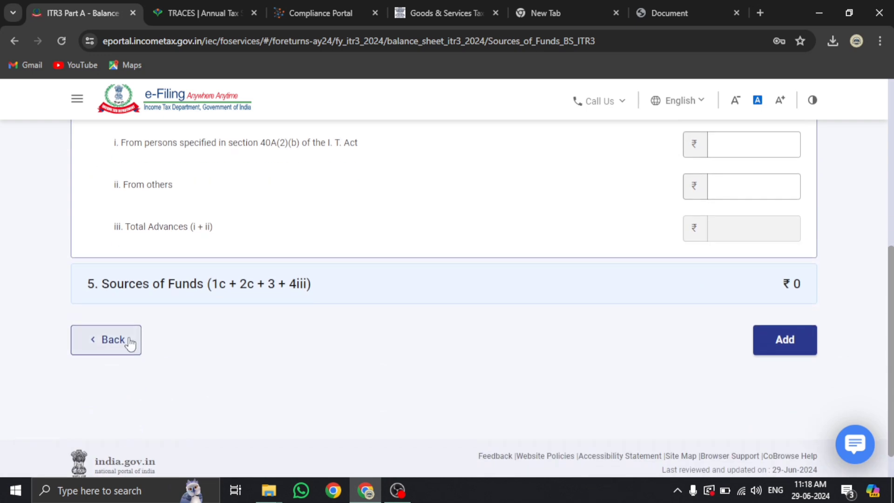
click(110, 339)
scroll(451, 261, down, 5)
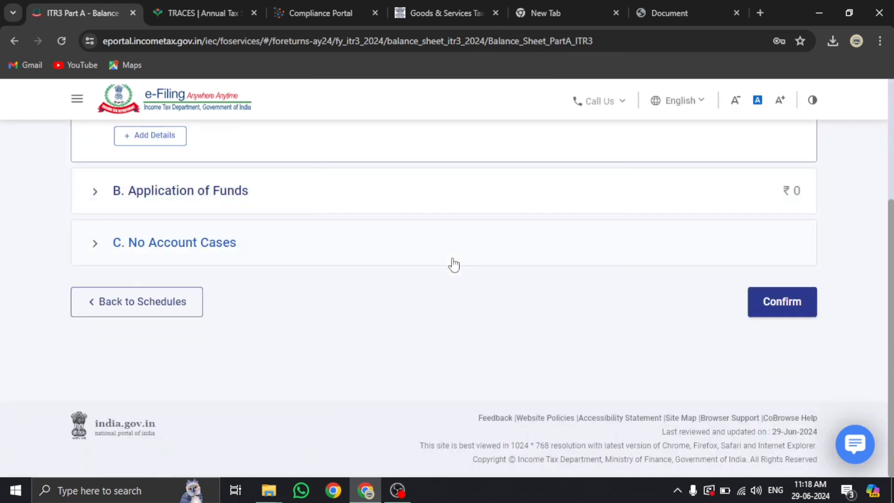
click(175, 252)
scroll(174, 249, up, 5)
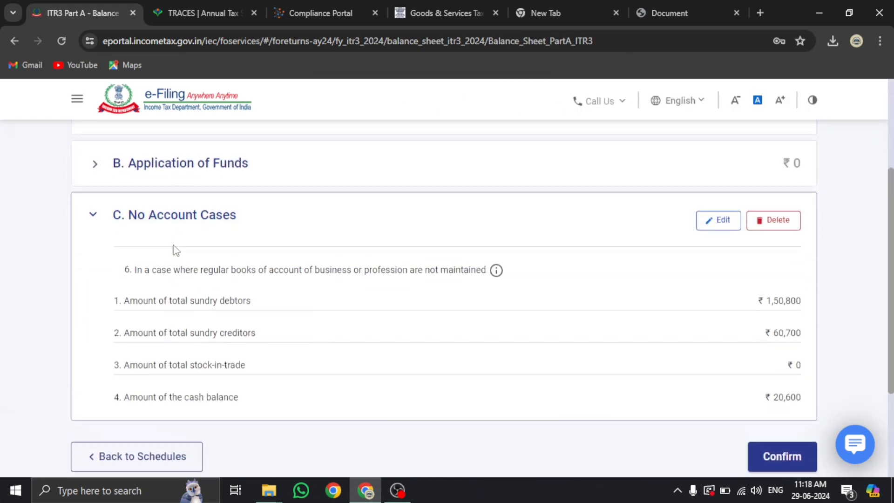
click(204, 366)
scroll(202, 355, down, 3)
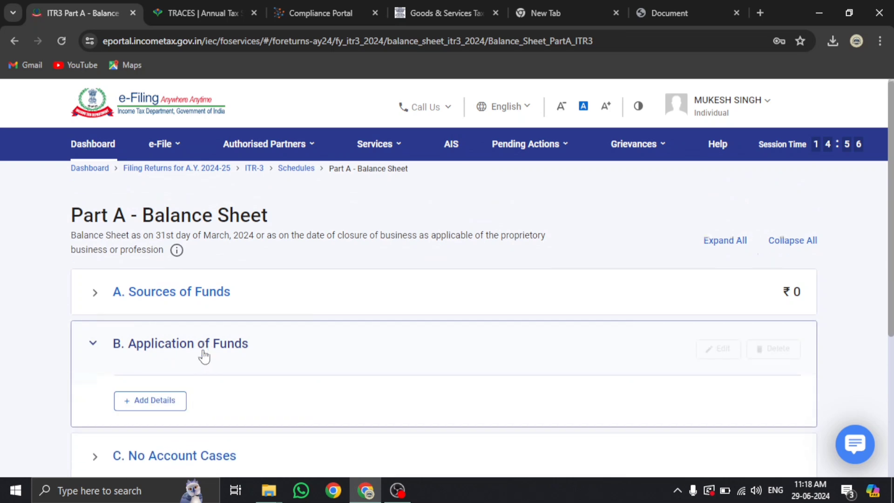
click(155, 244)
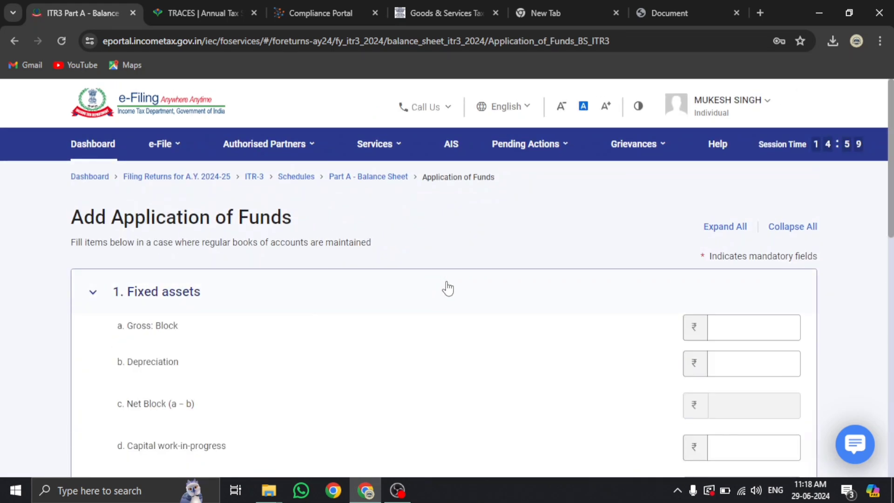
scroll(448, 289, down, 6)
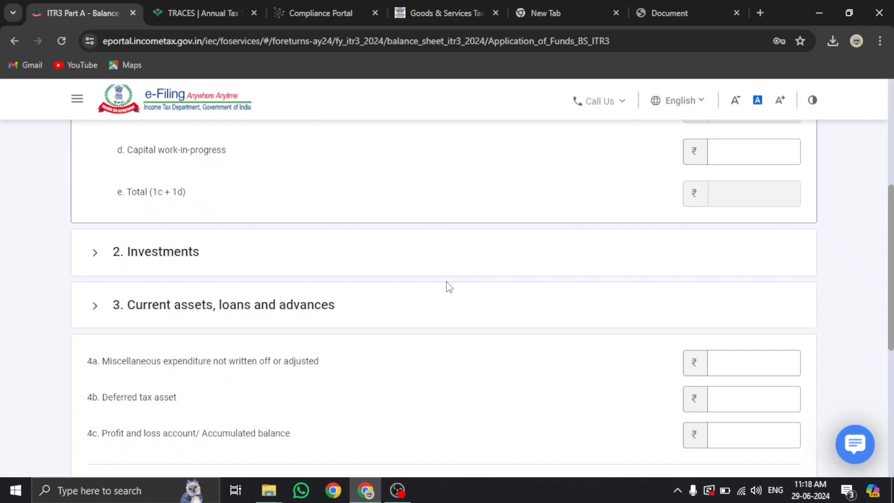
scroll(447, 287, down, 4)
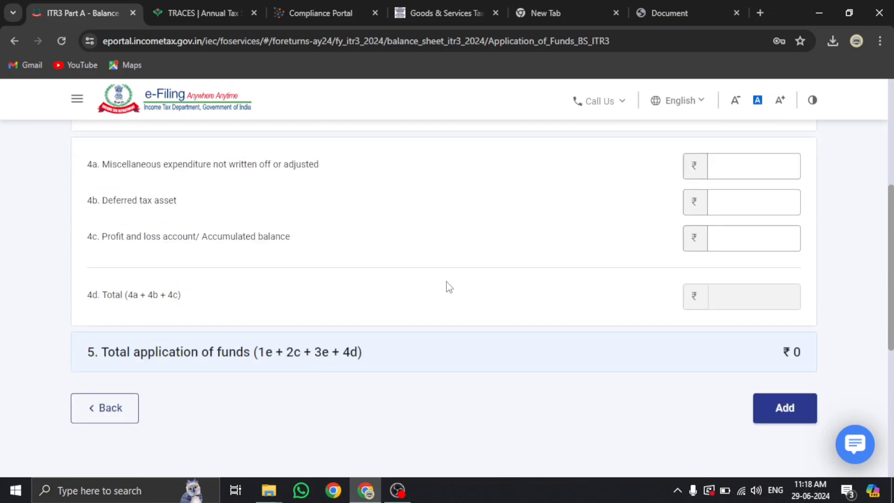
click(103, 412)
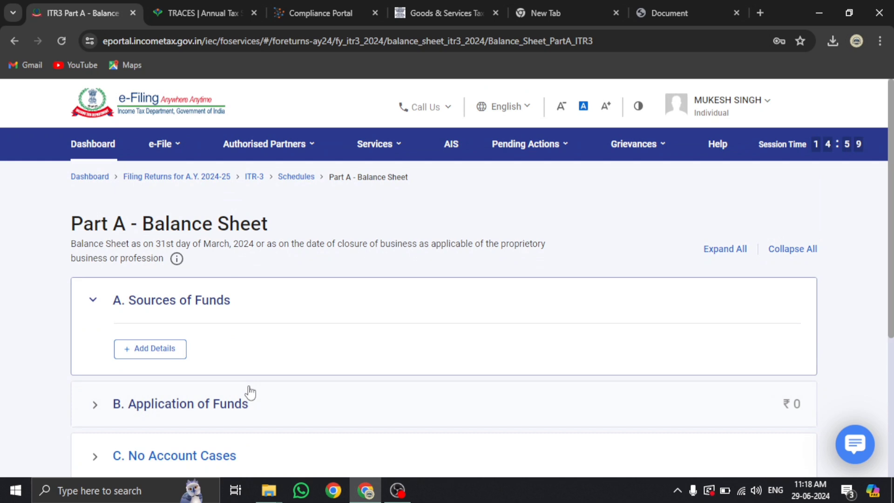
Review No Account Cases, confirm Part A - BS, dismiss the note popup, and confirm again
scroll(245, 393, down, 4)
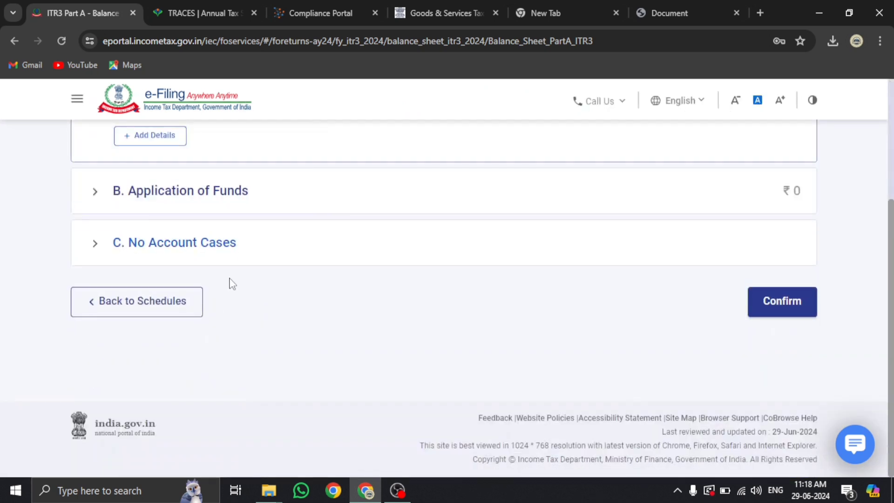
click(179, 243)
scroll(675, 326, down, 1)
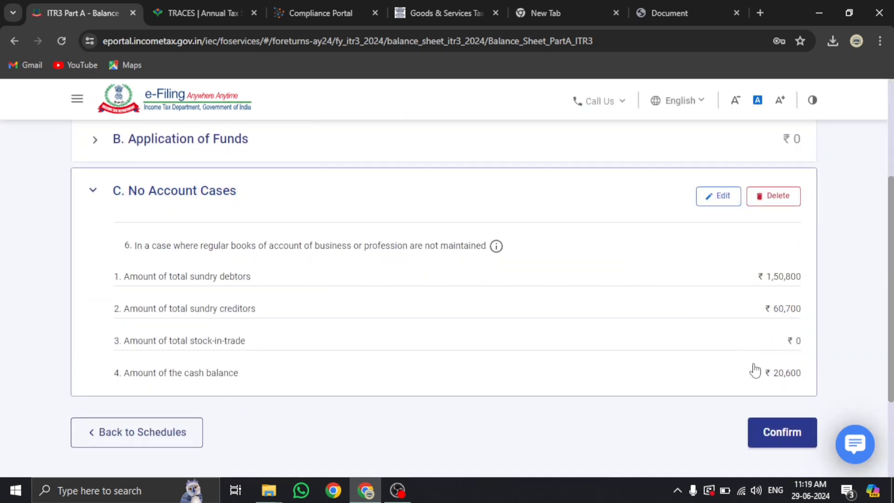
click(773, 431)
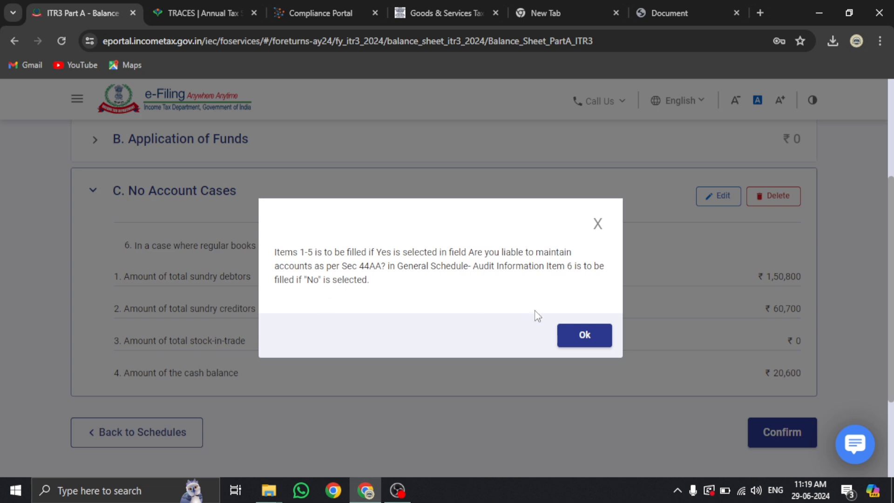
click(584, 338)
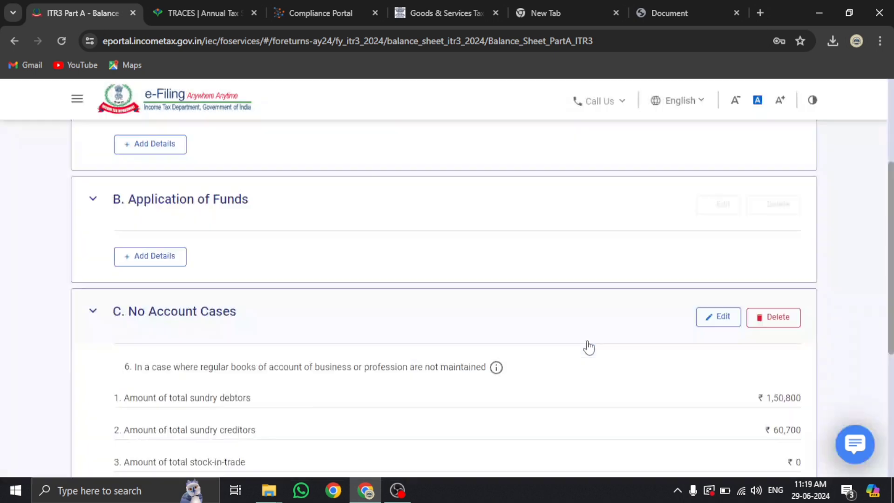
scroll(588, 347, down, 5)
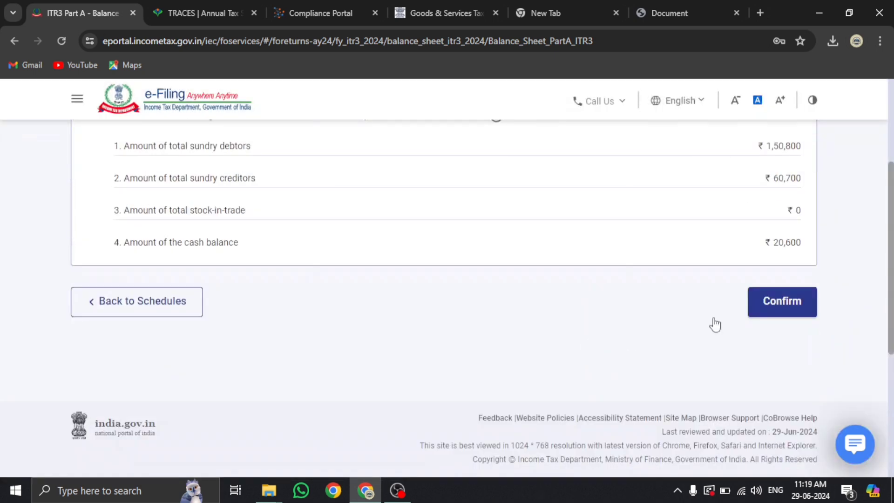
click(780, 305)
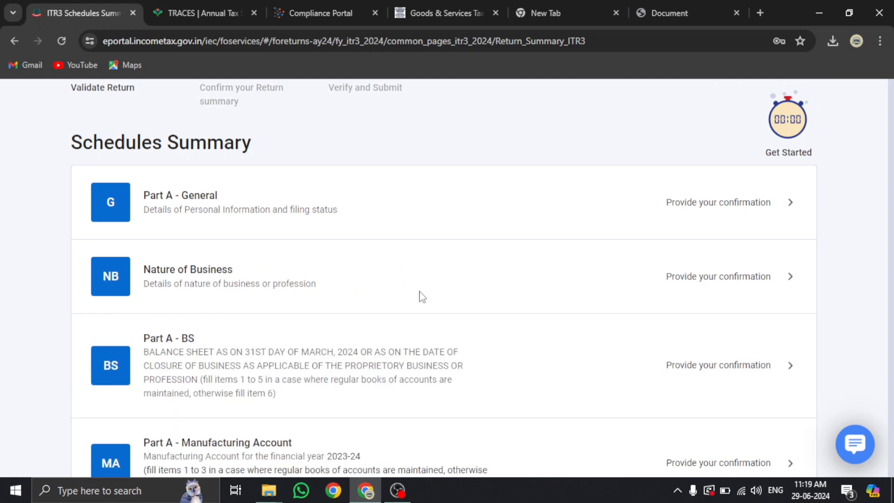
Scroll down the Schedules Summary to the Part A - Manufacturing Account row and open it
scroll(420, 297, down, 5)
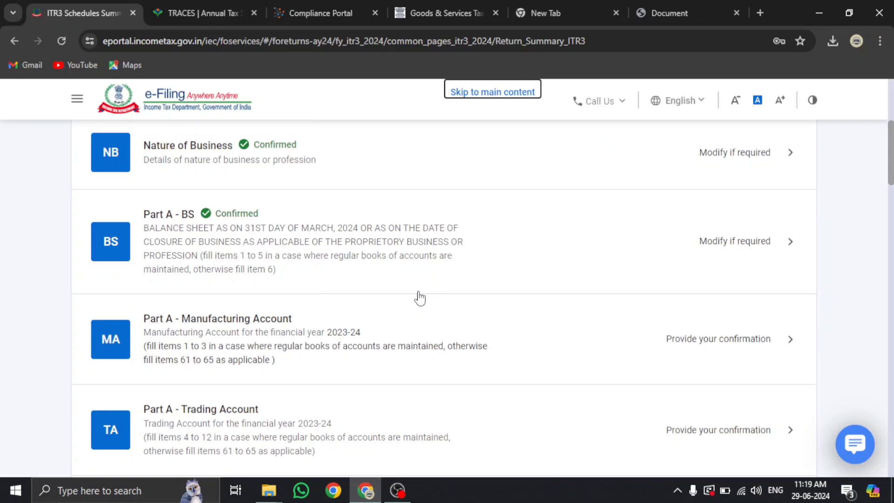
scroll(419, 297, down, 3)
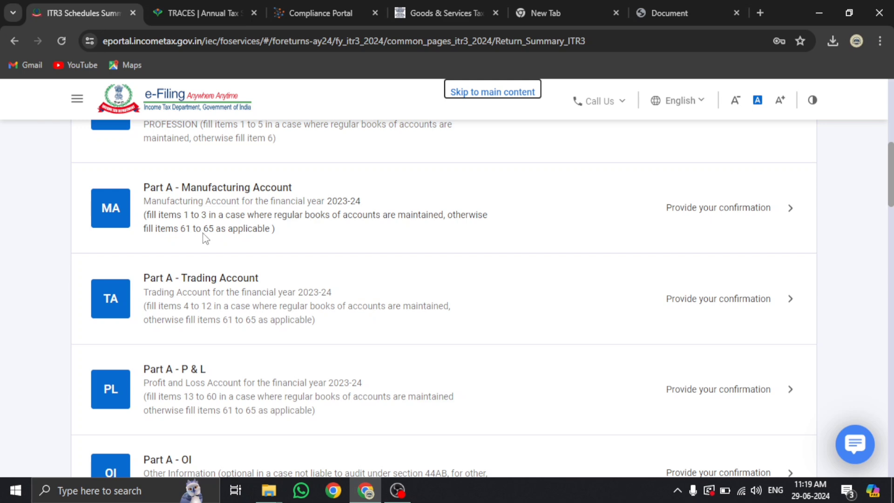
click(291, 212)
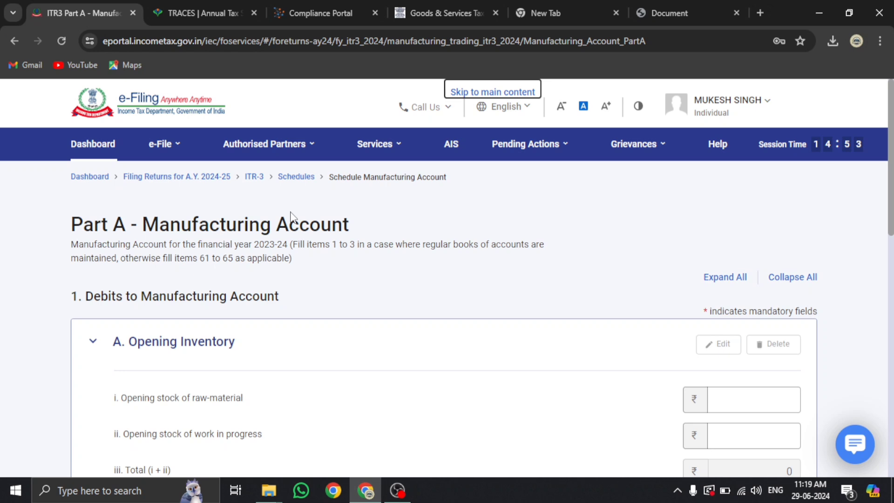
Check the raw-material opening stock field, leaving it at ₹0
scroll(290, 216, down, 6)
scroll(199, 236, up, 4)
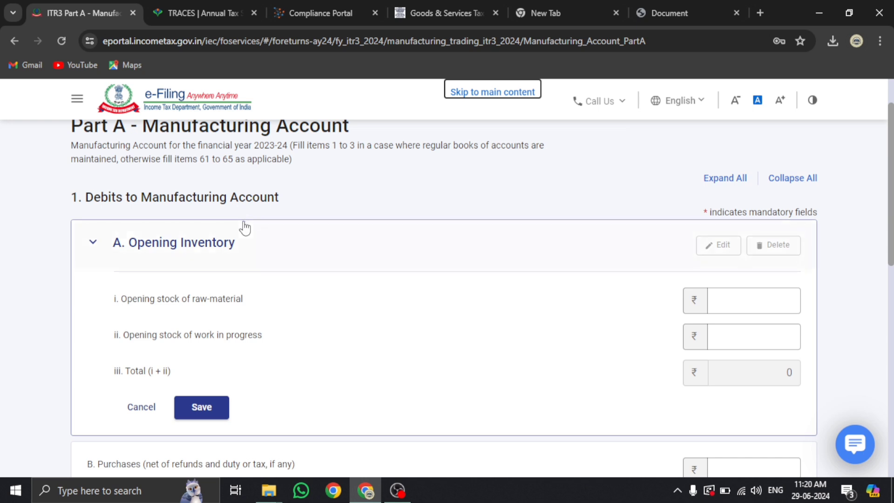
click(718, 301)
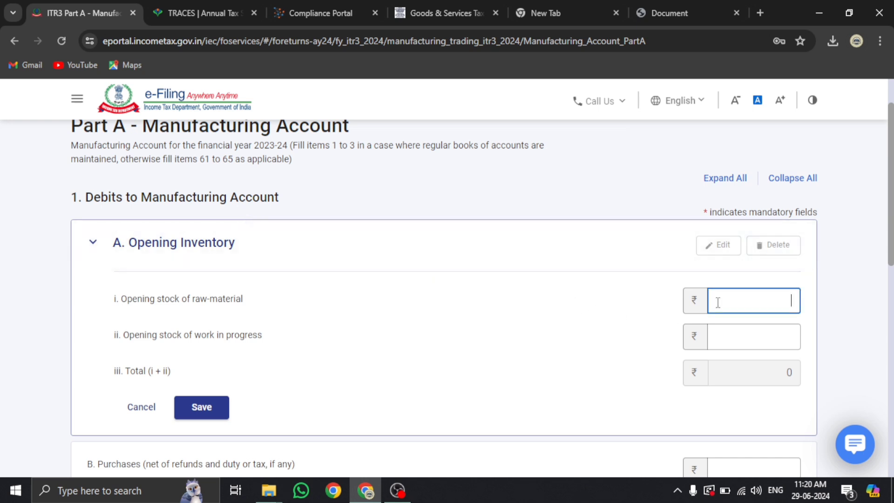
scroll(717, 303, down, 4)
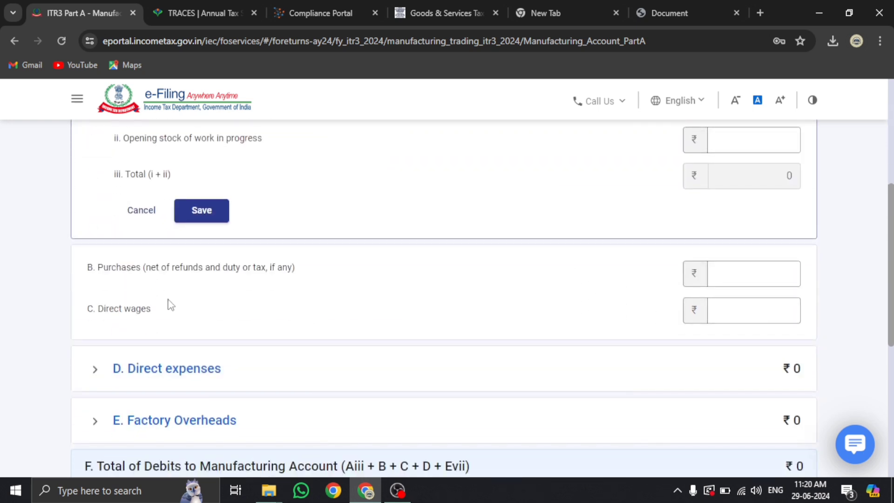
scroll(399, 305, down, 3)
Expand D. Direct expenses and E. Factory Overheads, leaving factory fuel and power at ₹0
click(200, 238)
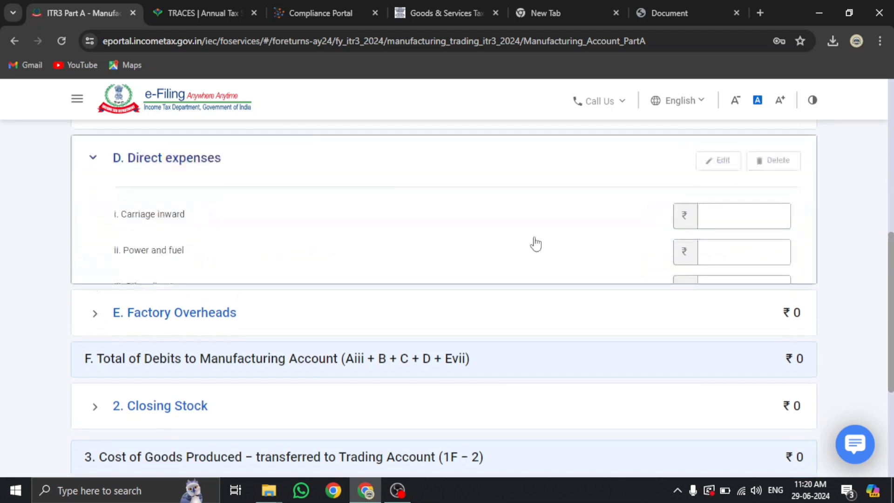
scroll(725, 243, down, 2)
scroll(725, 243, up, 3)
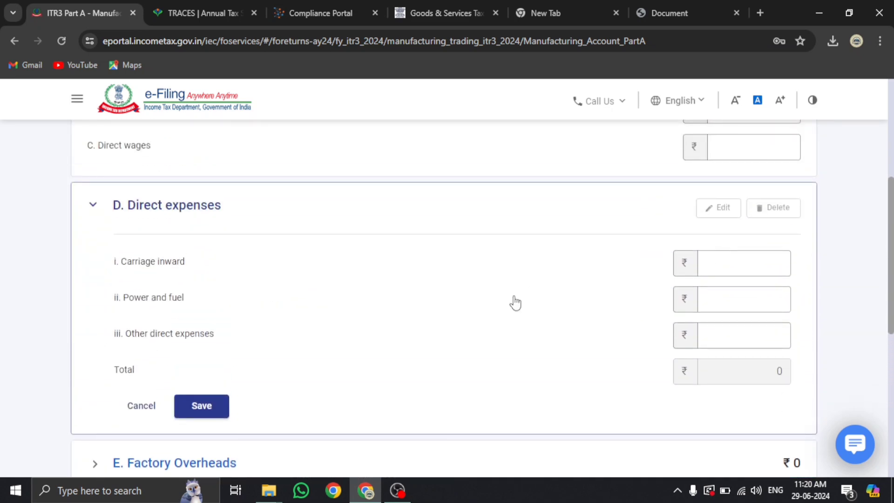
scroll(513, 302, down, 4)
click(149, 265)
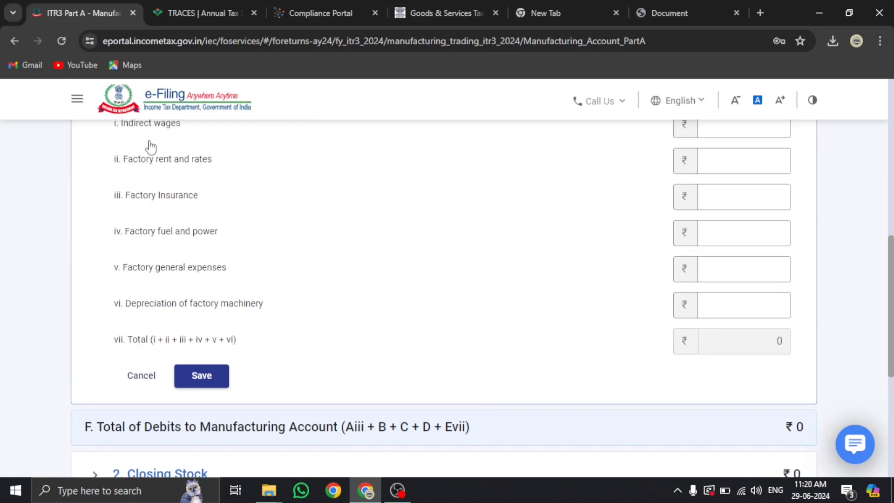
scroll(139, 168, up, 1)
click(169, 300)
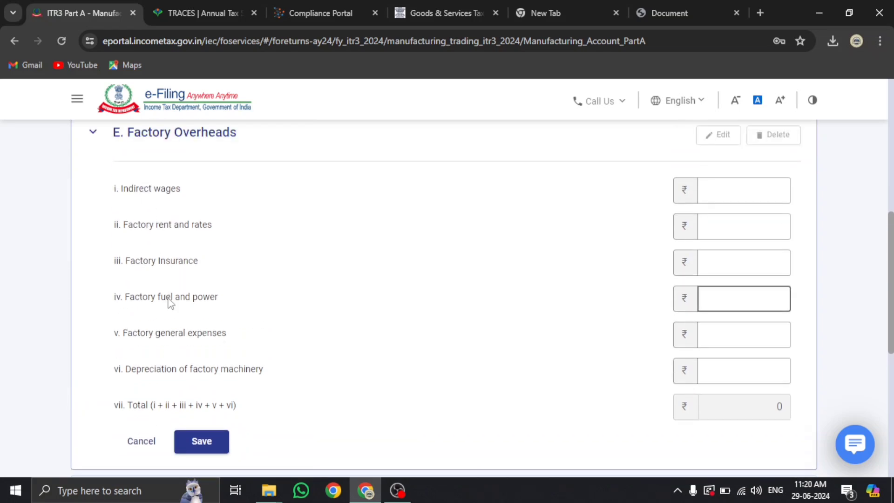
scroll(170, 302, down, 4)
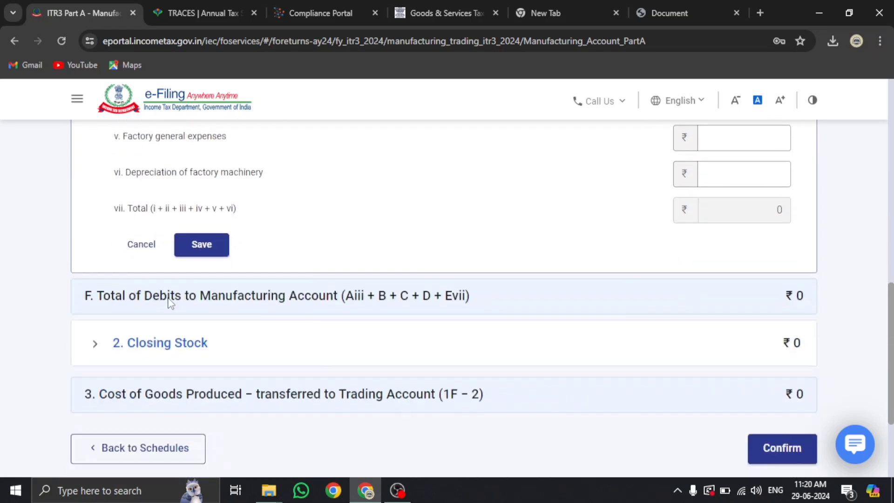
Expand 2. Closing Stock, then go back to the ITR-3 Schedules Summary
click(165, 343)
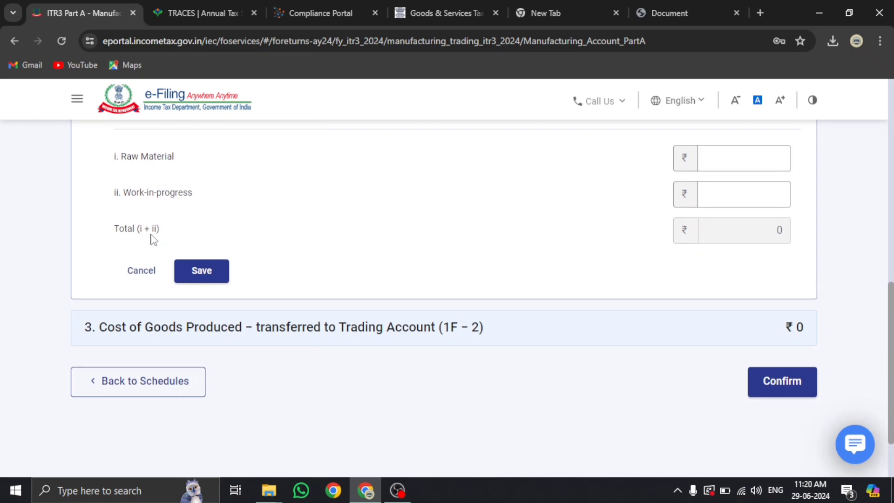
scroll(155, 253, down, 3)
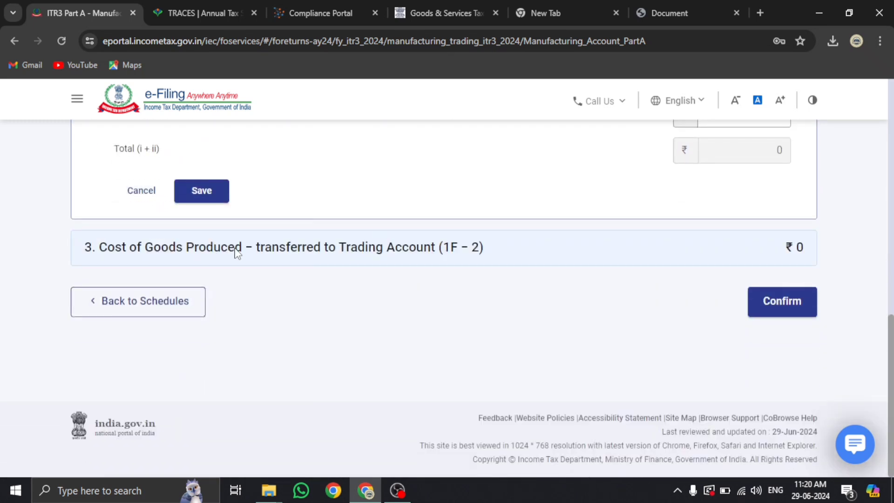
click(161, 308)
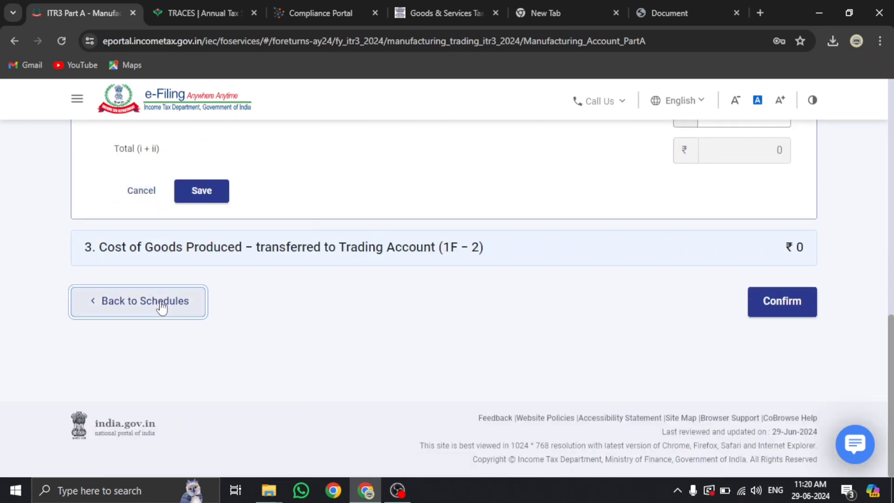
scroll(162, 308, up, 4)
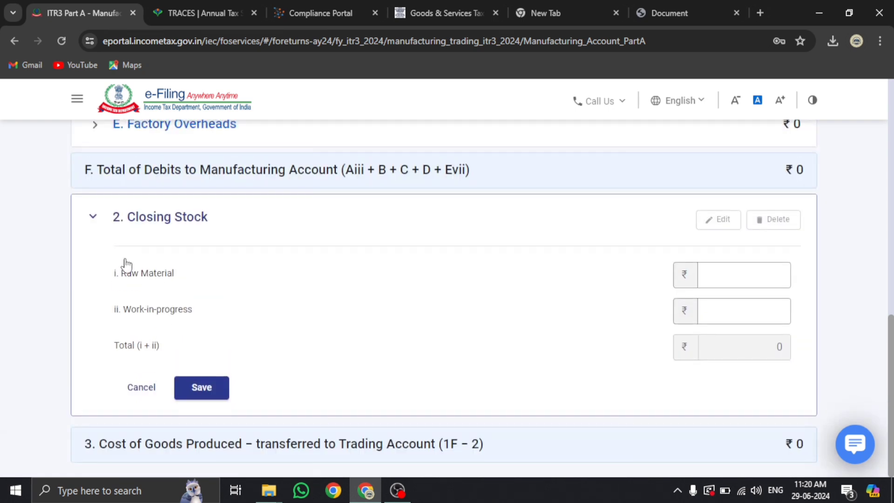
scroll(111, 229, up, 3)
scroll(115, 341, down, 5)
click(119, 341)
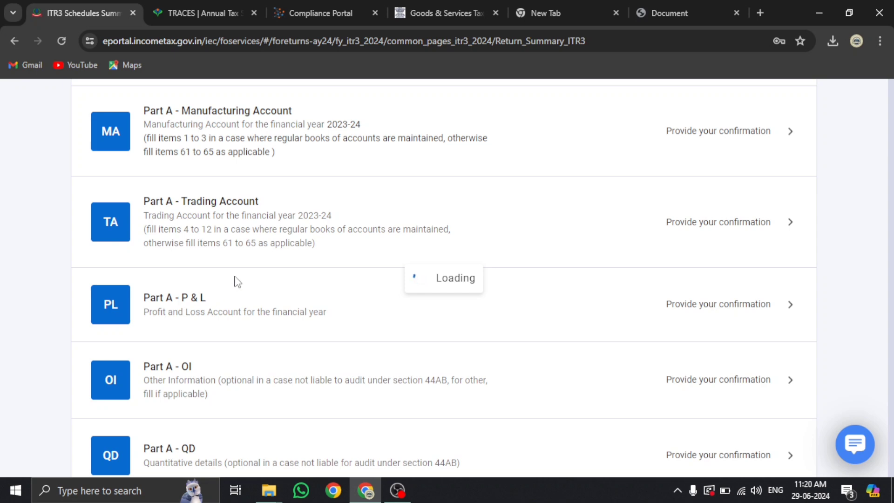
Scroll through the Part A schedules, checking General, Nature of Business and BS show Confirmed
scroll(187, 251, down, 7)
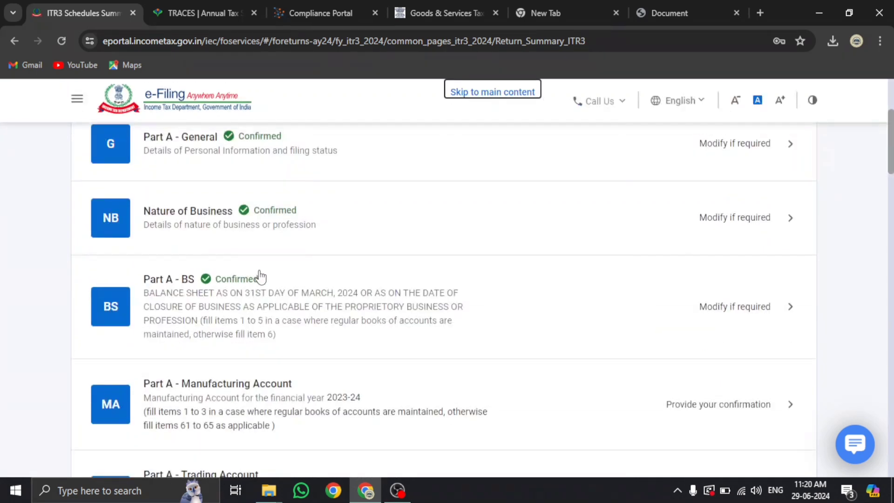
scroll(224, 301, down, 3)
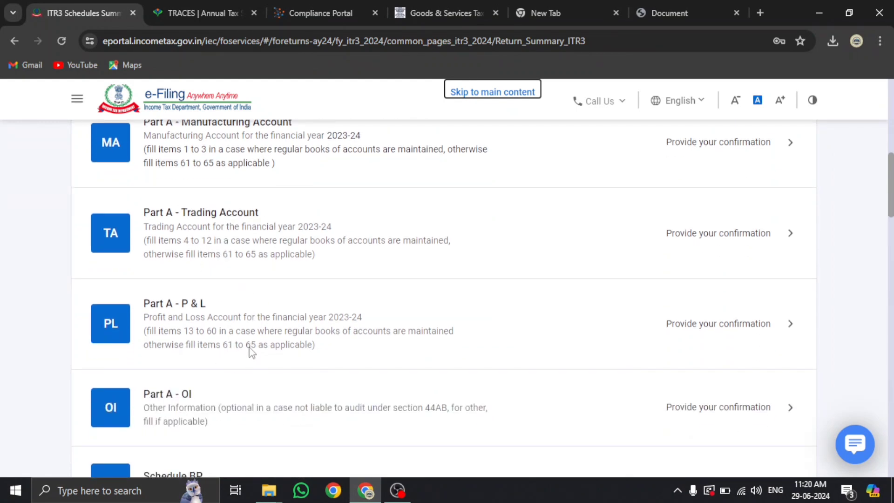
scroll(275, 352, up, 3)
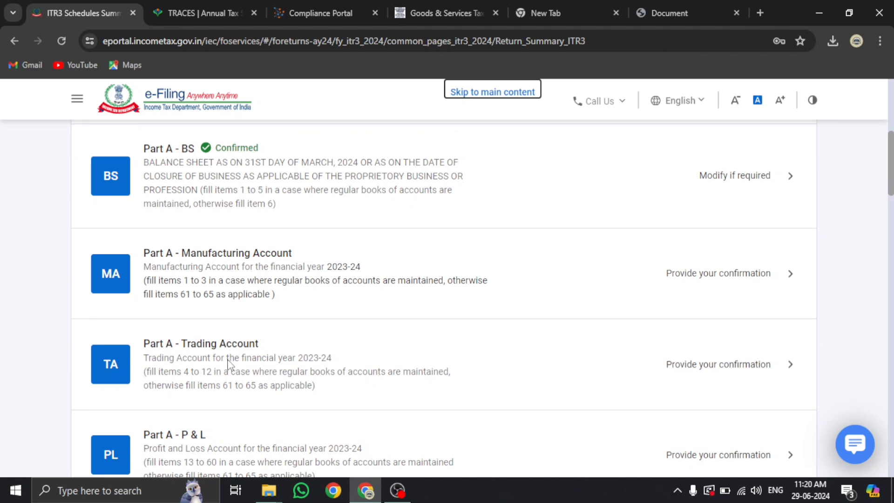
Open Part A - Trading Account, view the Revenue from operations form, and cancel it
click(240, 347)
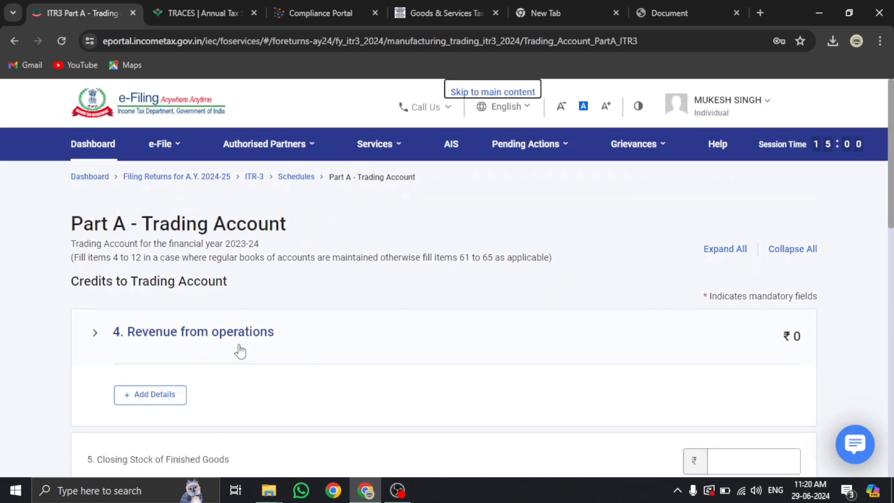
scroll(240, 349, down, 4)
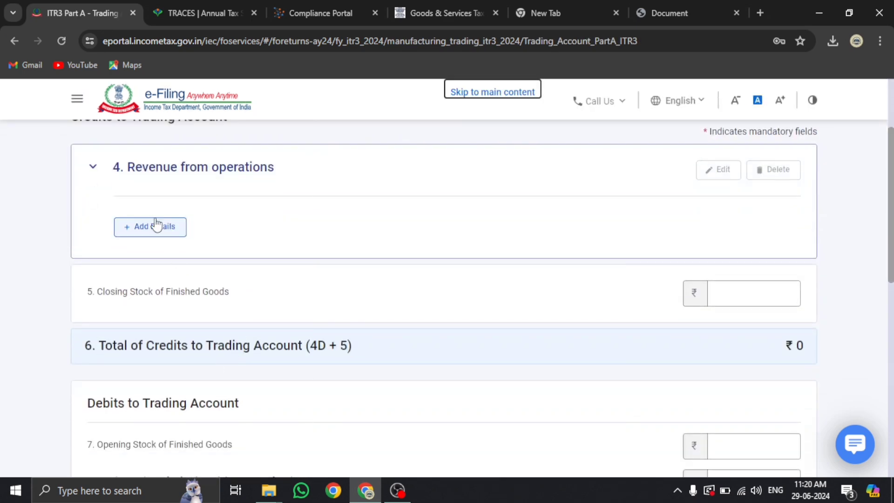
click(157, 225)
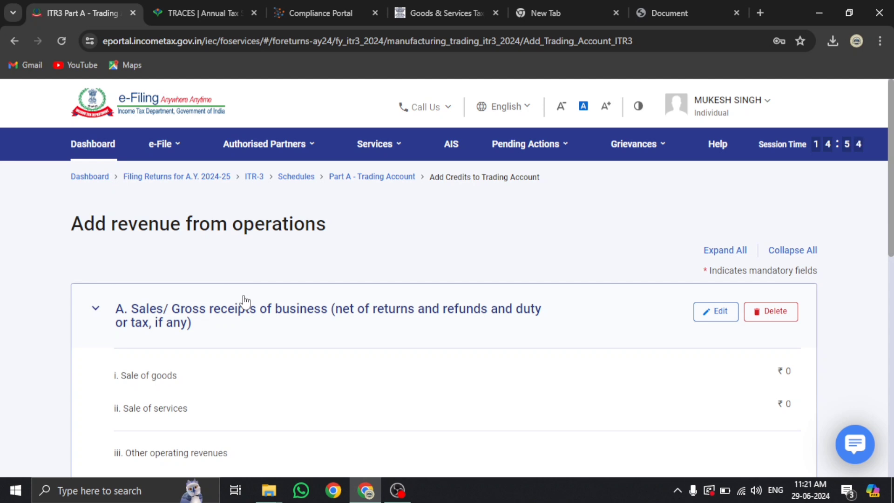
scroll(245, 302, down, 5)
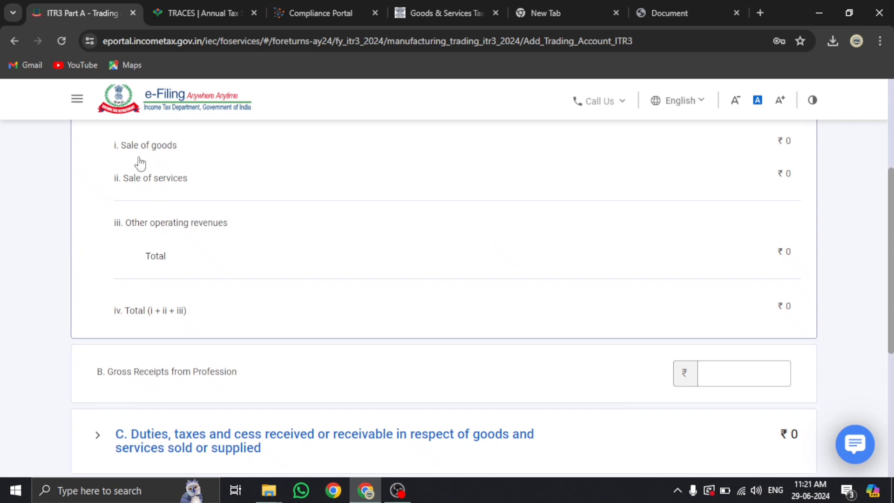
scroll(722, 213, up, 3)
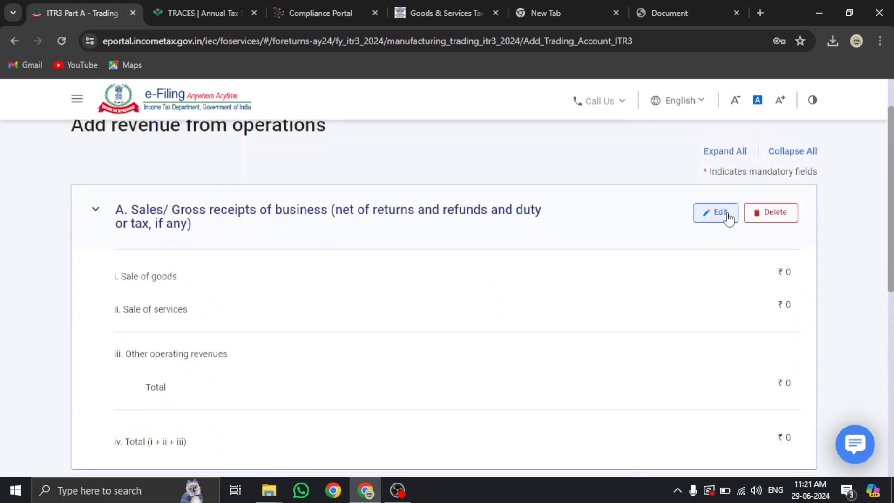
scroll(728, 219, down, 2)
scroll(245, 329, down, 5)
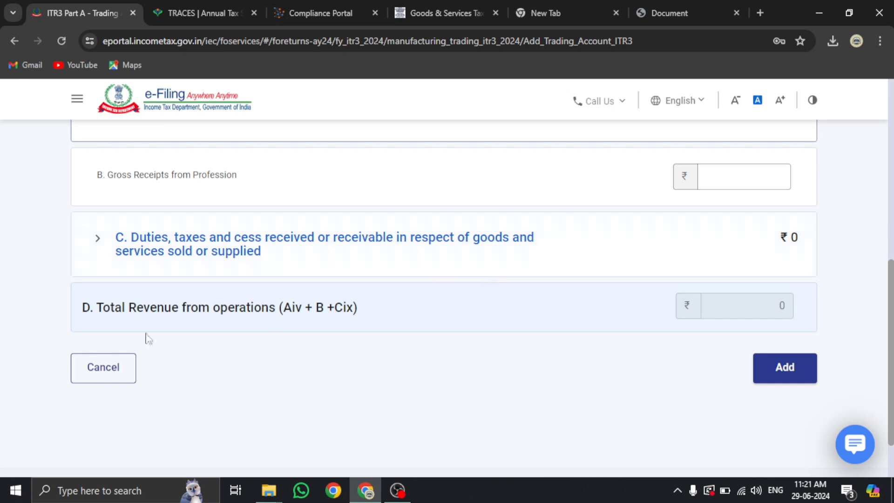
click(97, 368)
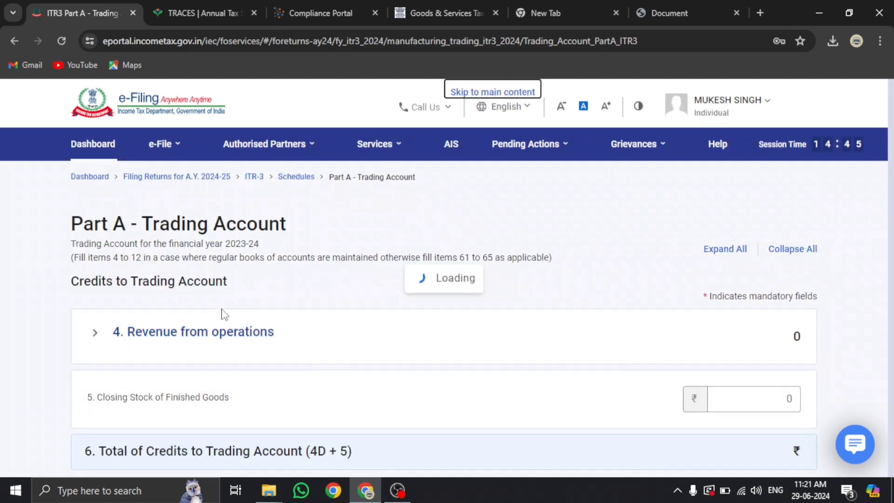
Scroll through Trading Account items 5–12, with gross profit still at ₹0
scroll(224, 313, down, 8)
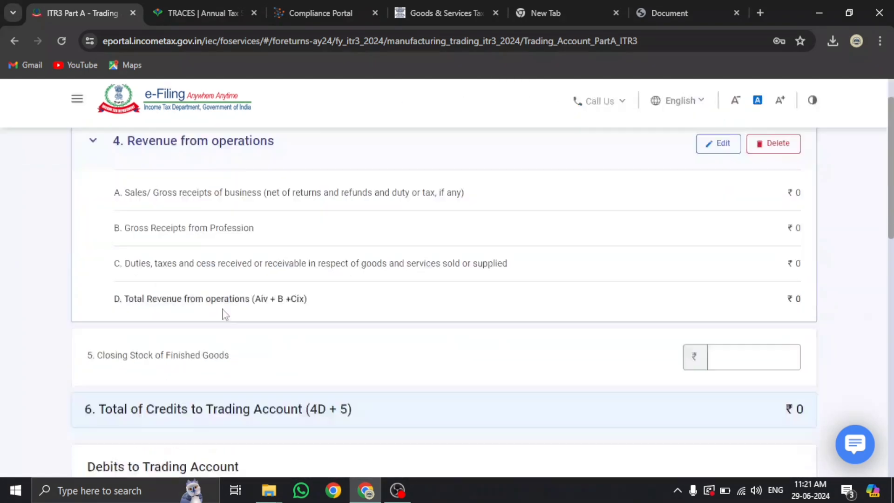
scroll(203, 348, down, 6)
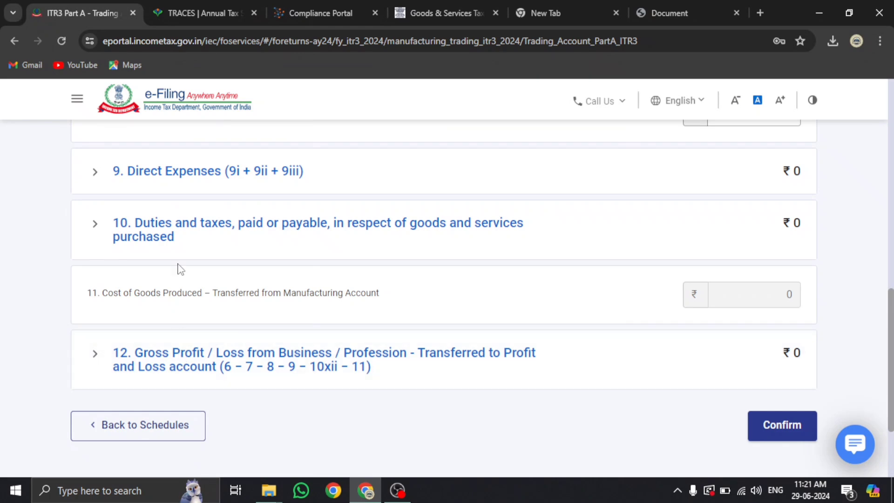
scroll(167, 384, up, 4)
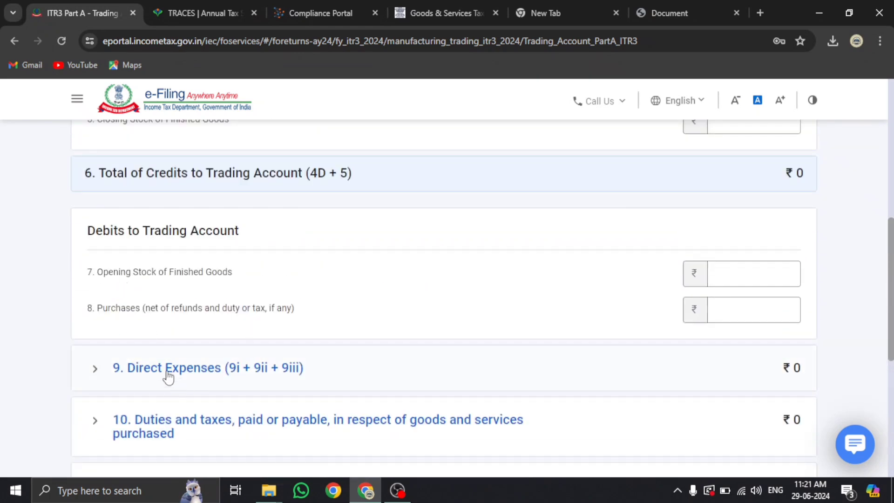
scroll(319, 372, down, 3)
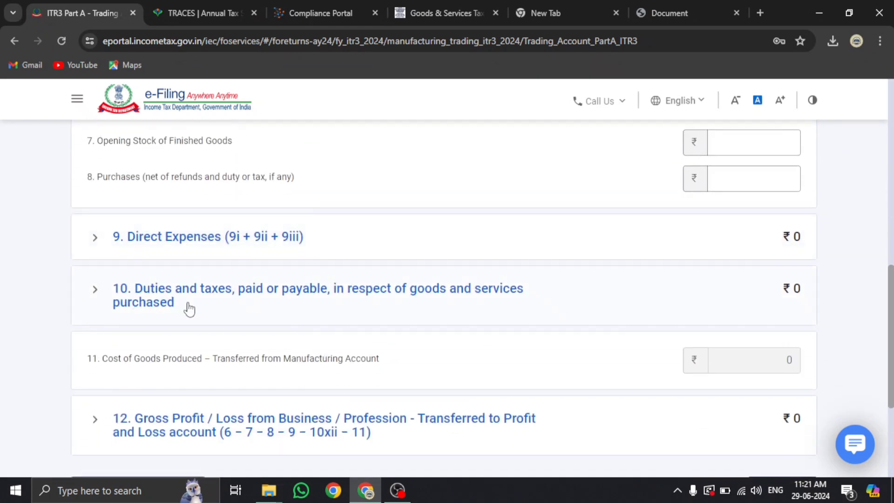
scroll(321, 308, up, 2)
scroll(321, 308, down, 5)
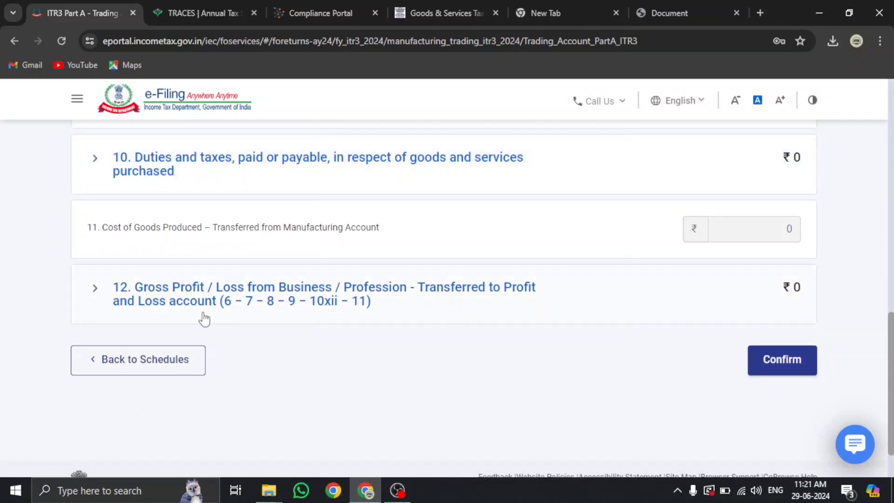
Leave the Trading Account via Back to Schedules and open the Part A - P & L schedule
click(181, 360)
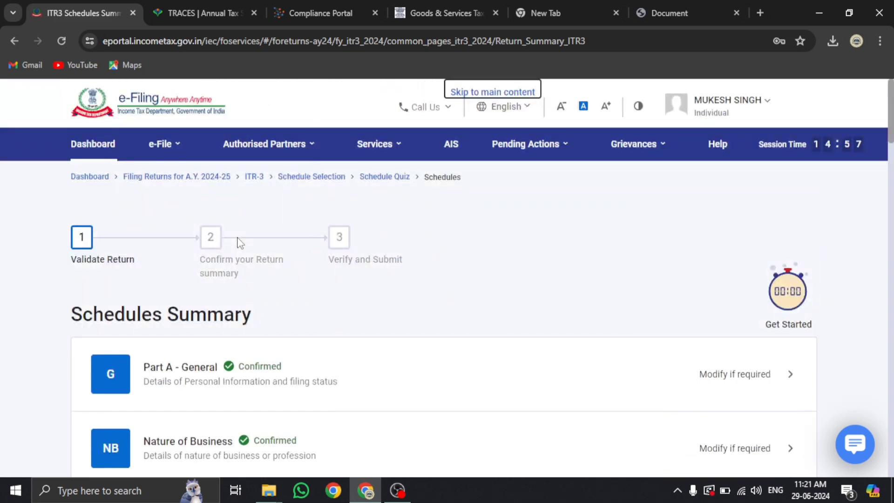
scroll(240, 242, down, 10)
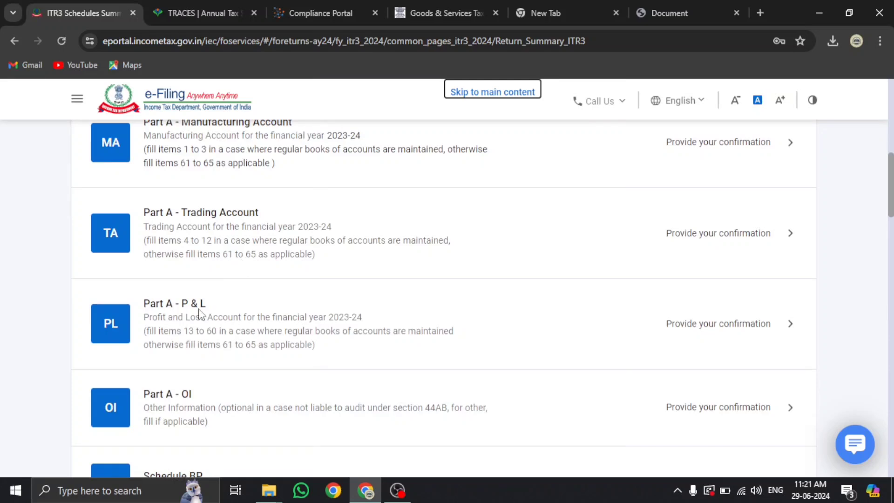
click(197, 331)
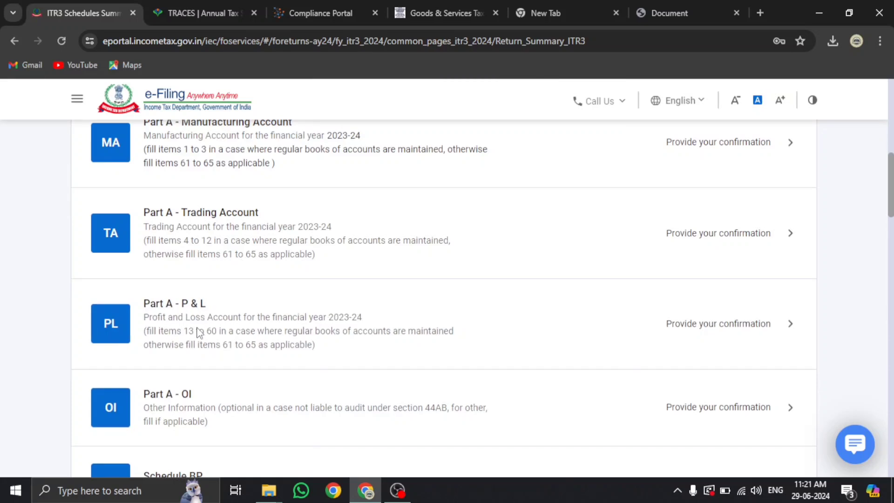
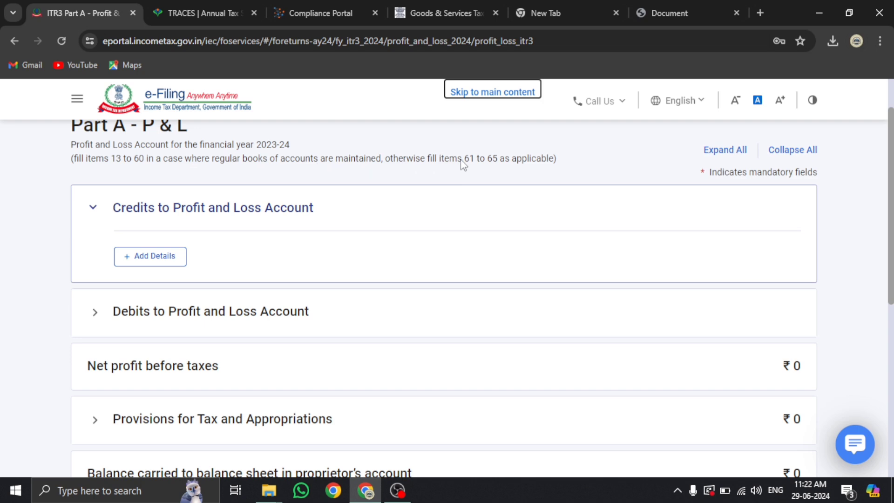
Review the P&L Credits form, including item 13 gross profit, and go back without adding anything
click(177, 256)
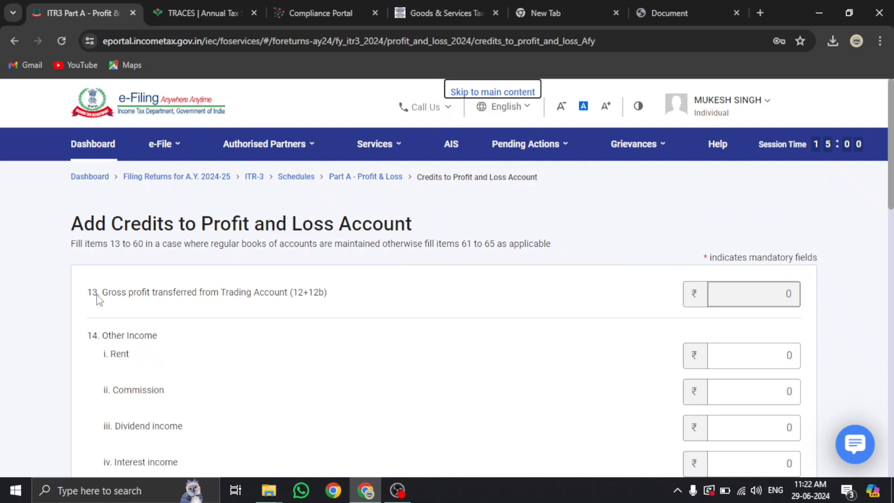
drag(91, 295, 98, 296)
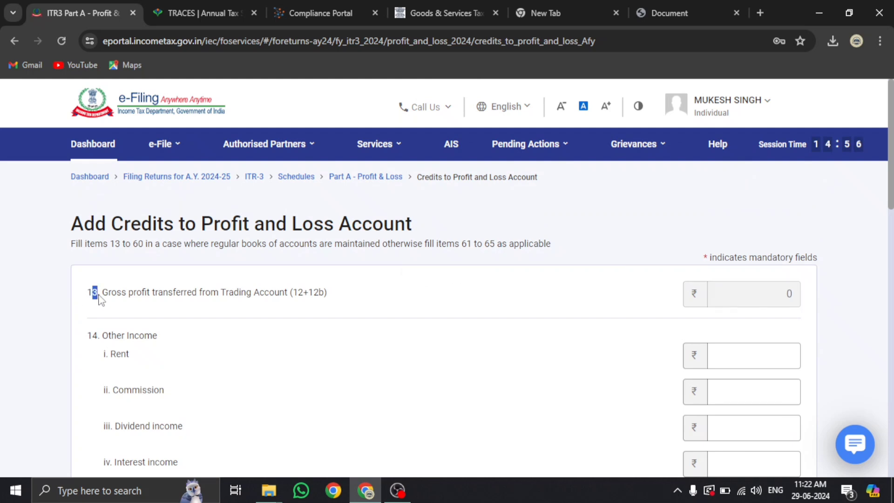
scroll(99, 298, down, 3)
scroll(105, 259, up, 3)
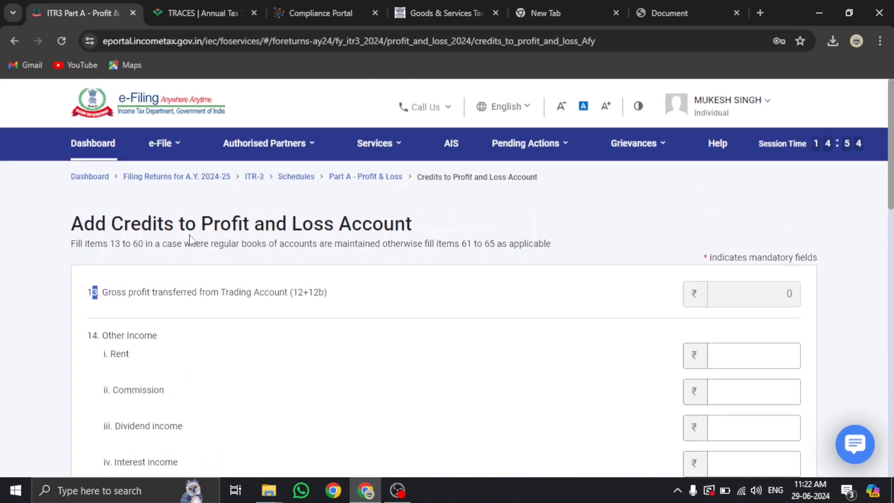
scroll(177, 283, down, 20)
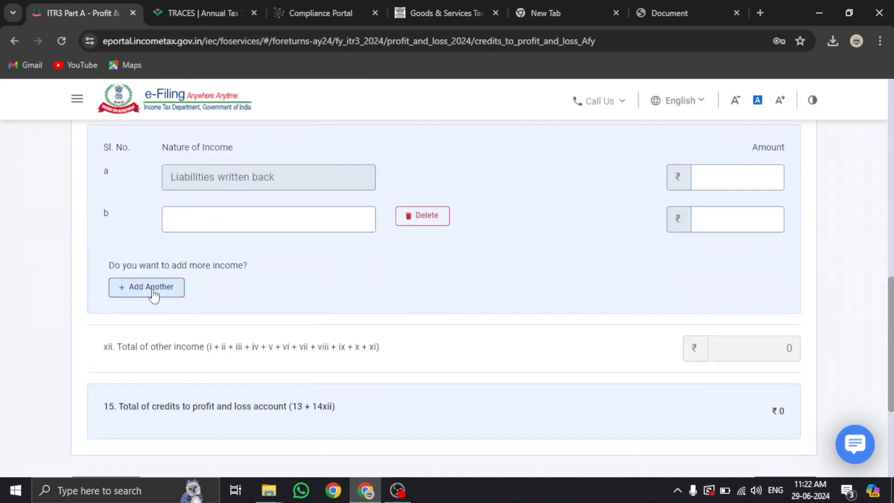
scroll(154, 296, up, 15)
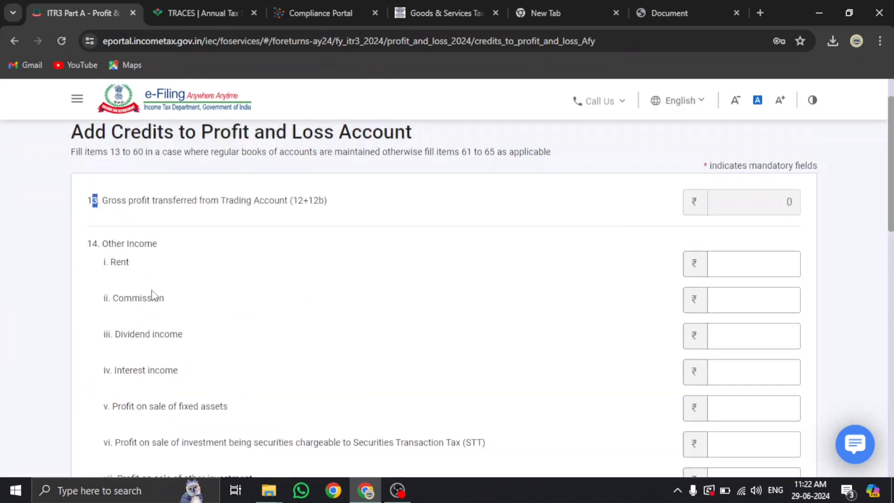
scroll(94, 282, down, 12)
scroll(93, 275, down, 3)
click(104, 303)
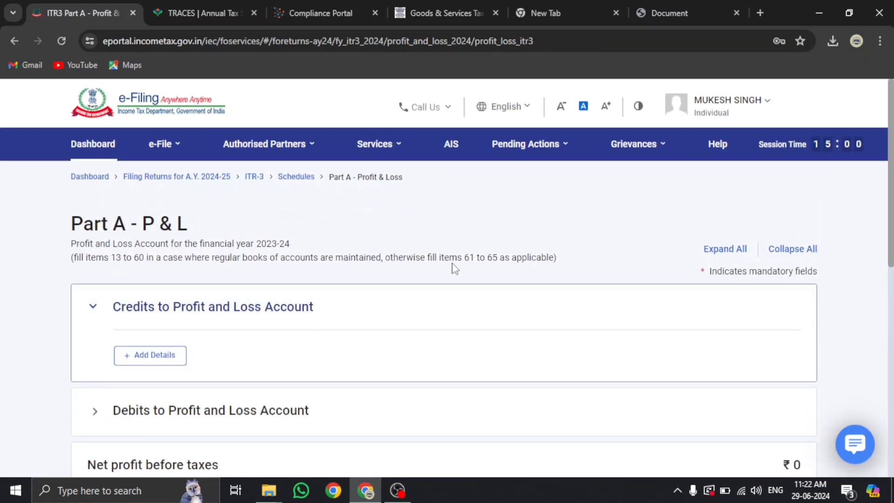
Expand the Presumptive Income and No Account Cases sections of the P&L overview
scroll(148, 288, down, 5)
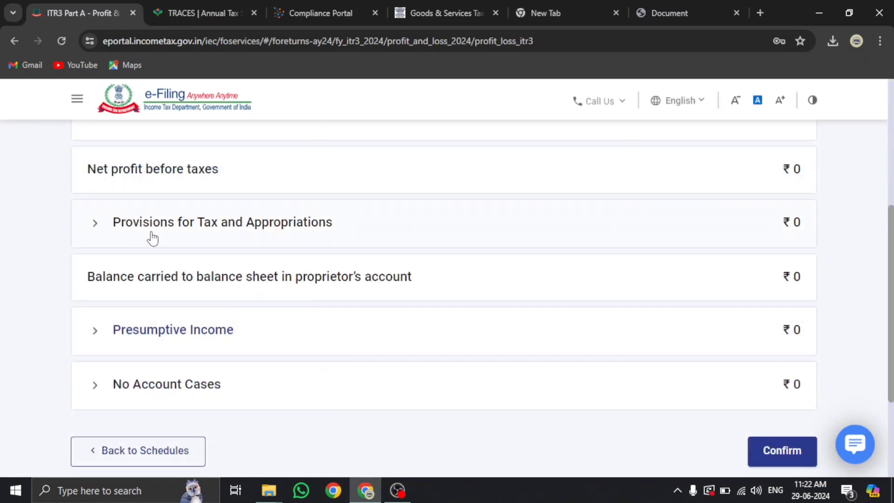
click(149, 331)
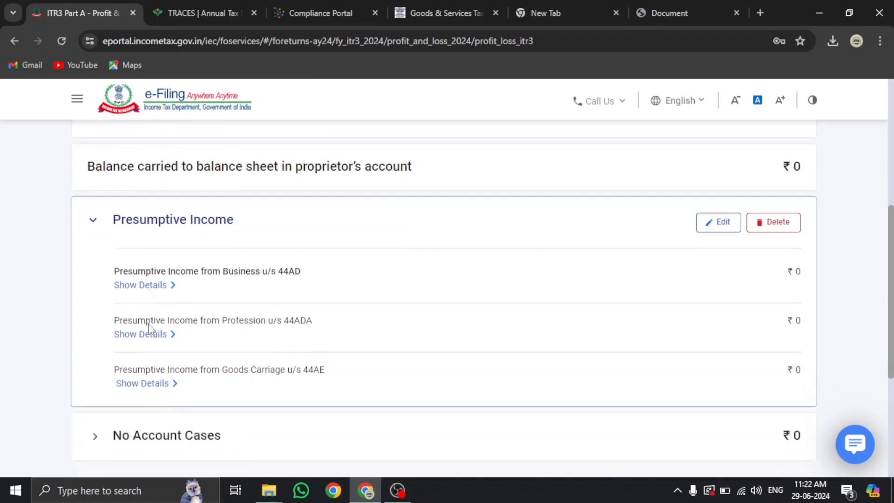
scroll(145, 305, up, 4)
scroll(194, 345, down, 6)
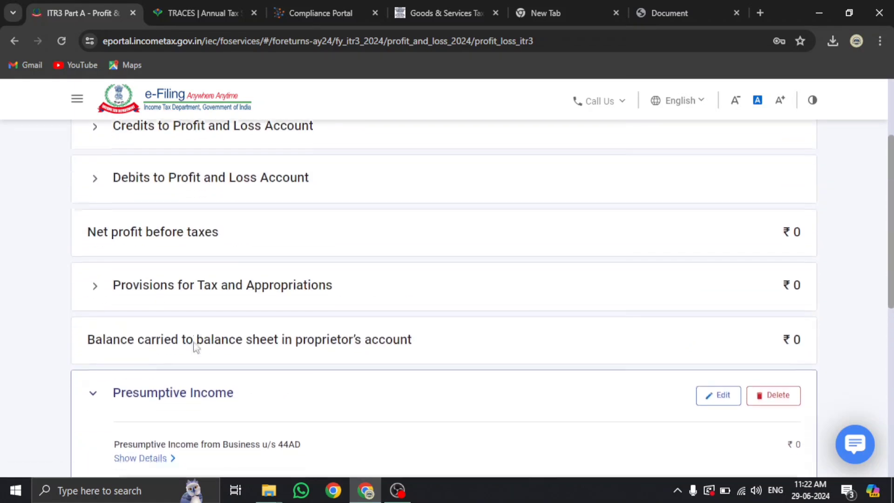
click(168, 362)
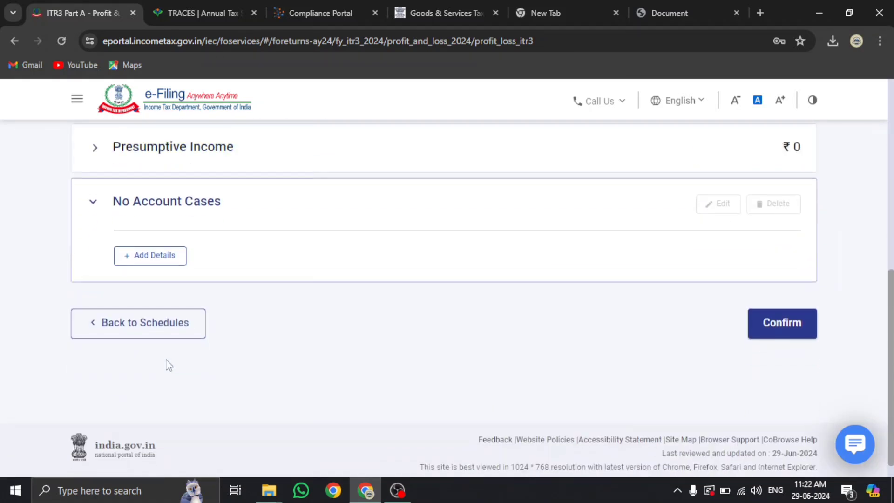
Look through the No Account Cases form and cancel it unchanged
click(139, 259)
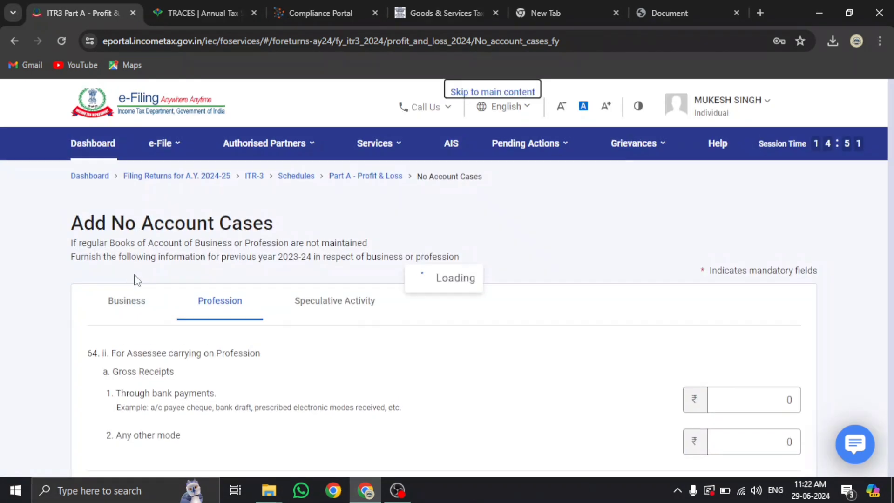
scroll(159, 282, down, 3)
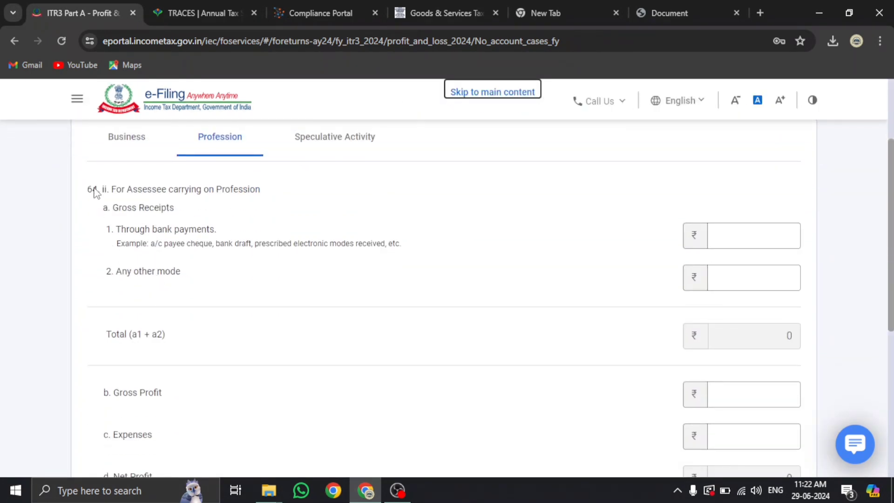
scroll(107, 201, down, 4)
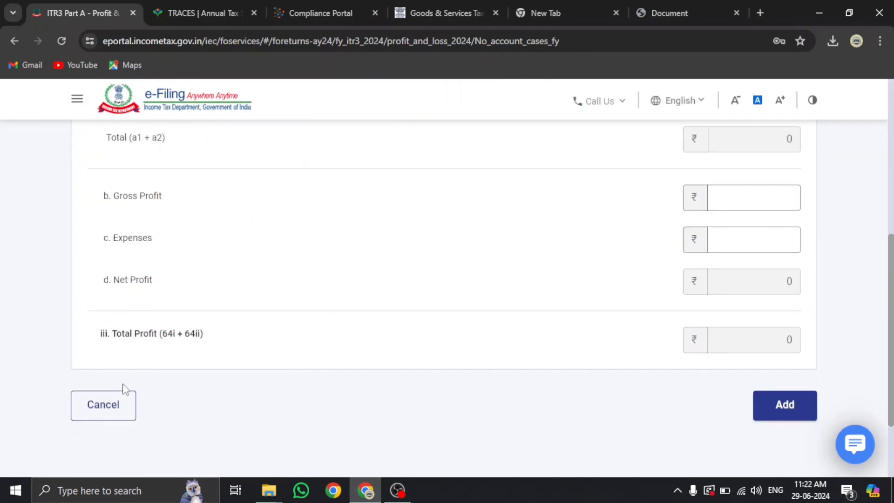
click(117, 409)
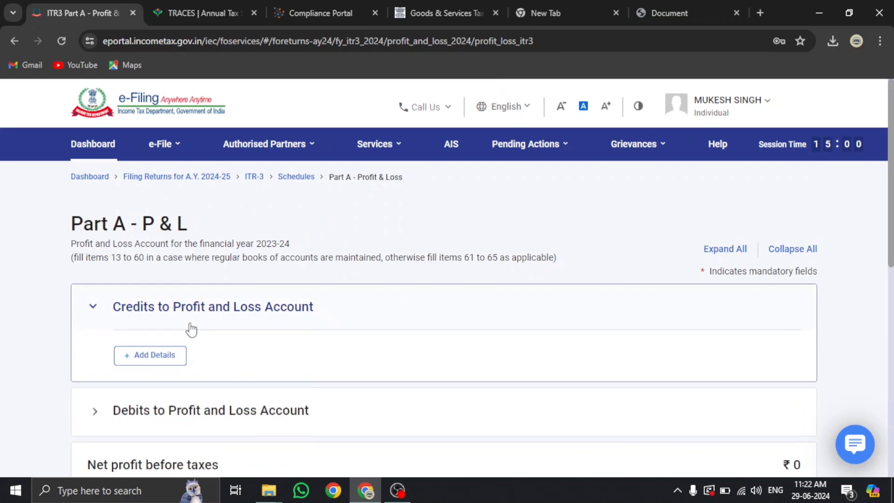
Expand Presumptive Income to show the 44AD, 44ADA and 44AE entries at ₹0
scroll(191, 329, down, 6)
click(184, 333)
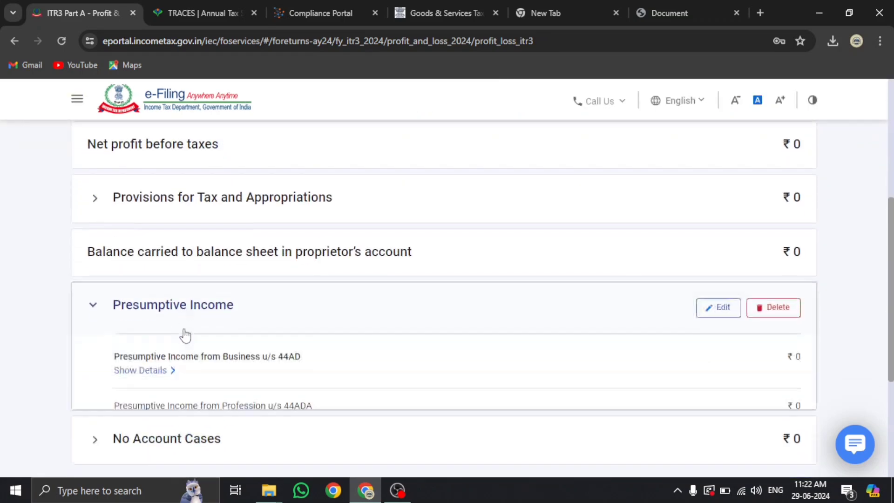
click(689, 285)
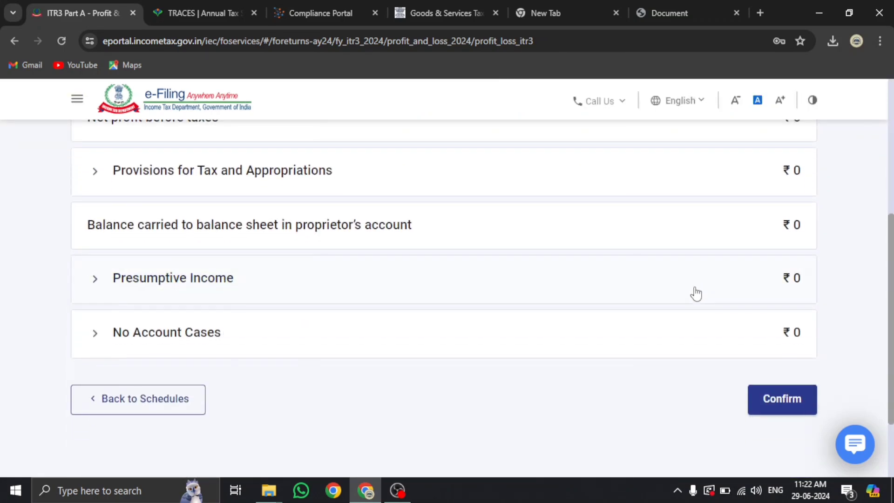
click(718, 279)
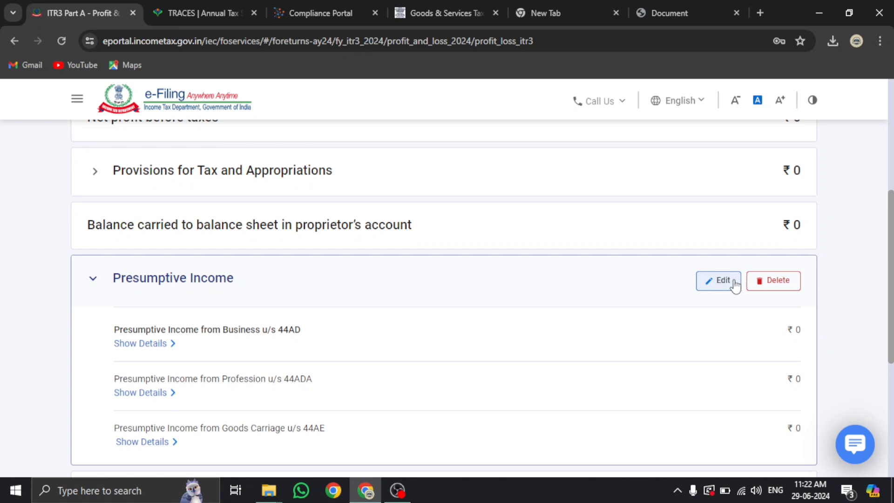
Edit Presumptive Income, check 44AD item 61 gross turnover, then return to the 44ADA Profession tab
click(727, 282)
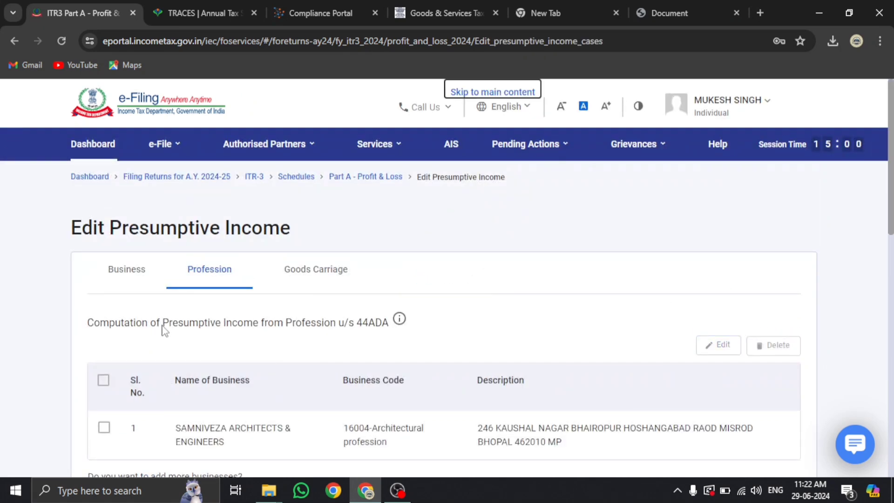
click(124, 270)
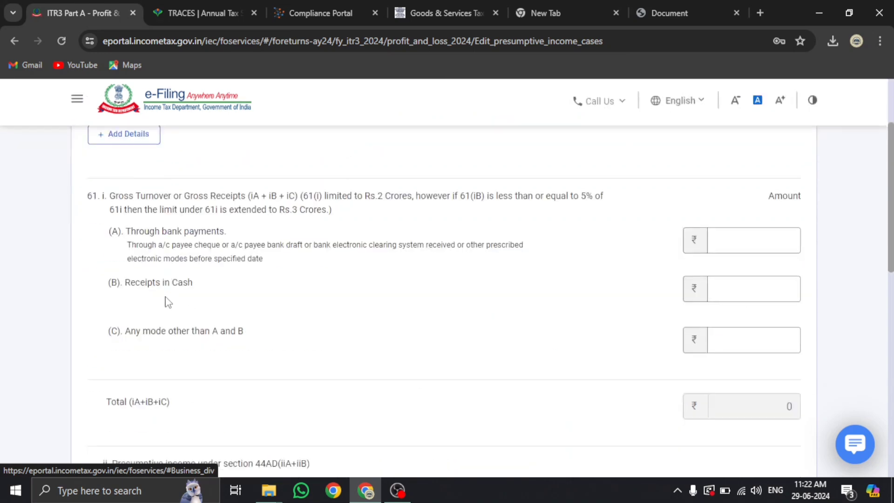
scroll(168, 303, down, 1)
scroll(166, 306, up, 2)
drag(83, 264, 98, 269)
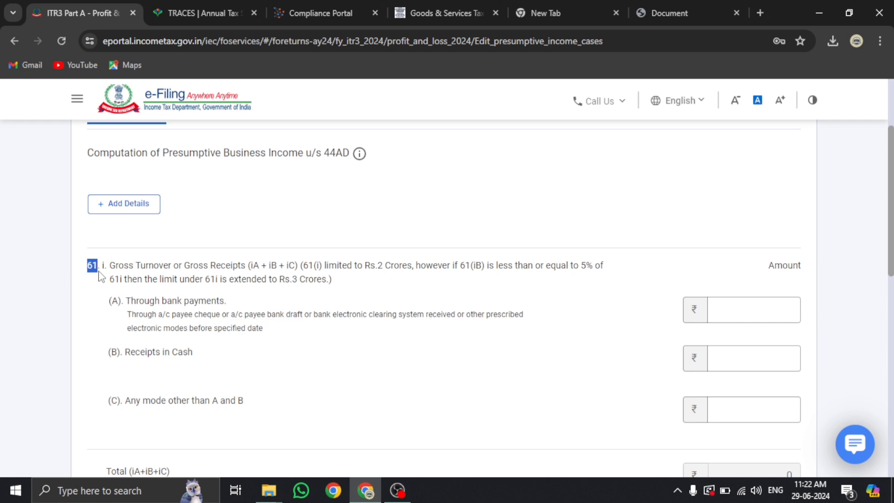
scroll(100, 275, up, 4)
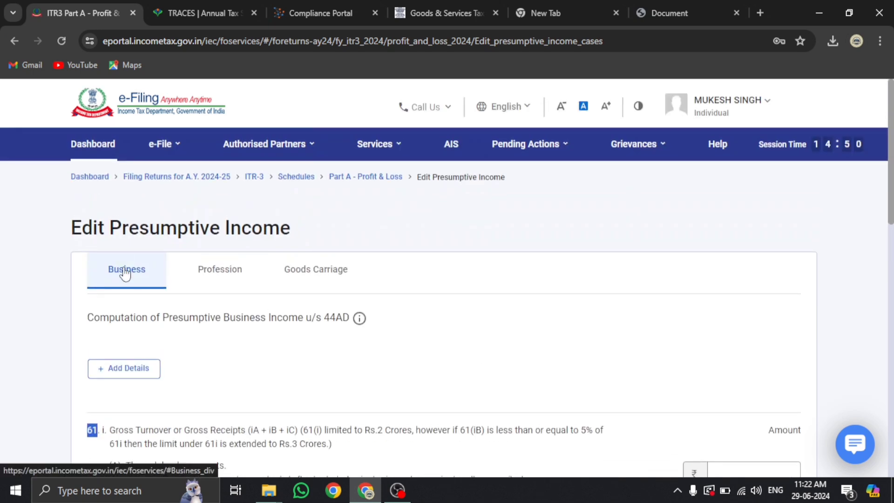
click(222, 269)
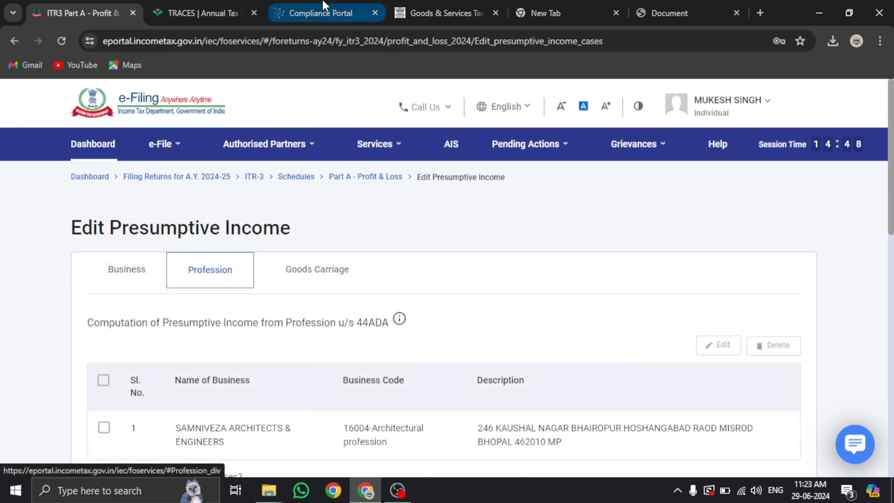
In the existing TRACES tab, try loading the AY 2024-25 Form 26AS as HTML
click(205, 13)
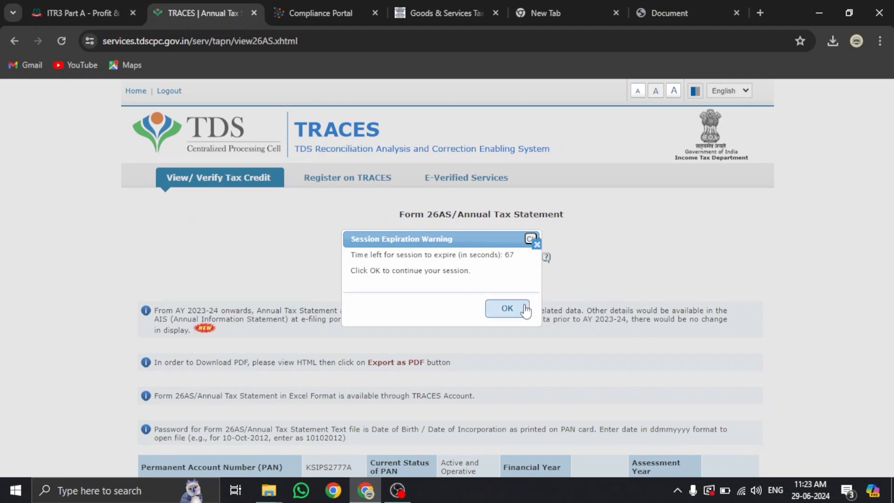
click(525, 309)
click(496, 245)
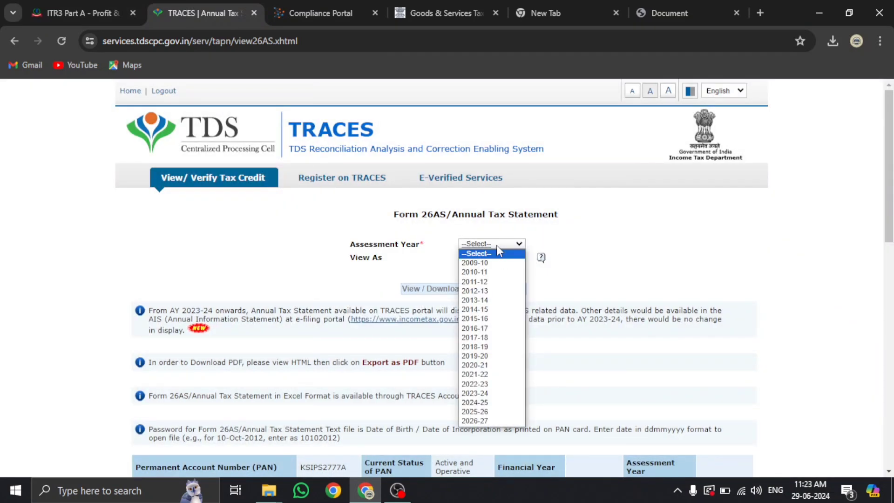
click(487, 403)
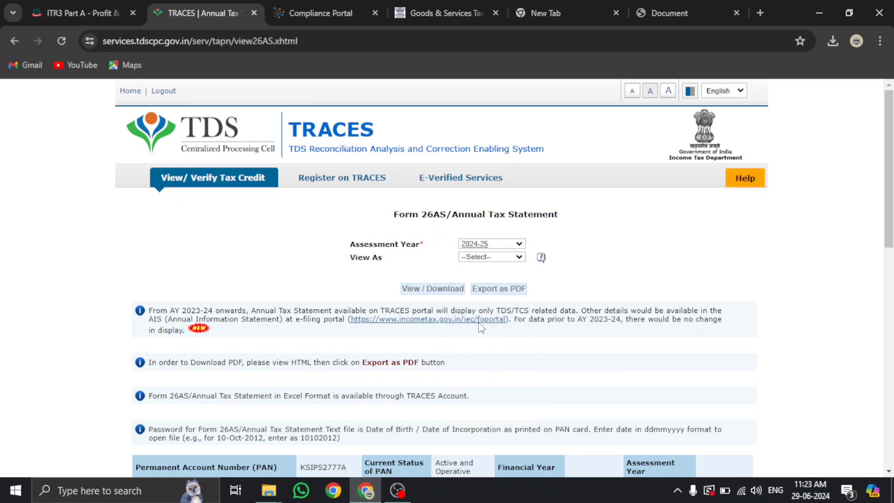
click(484, 259)
click(471, 276)
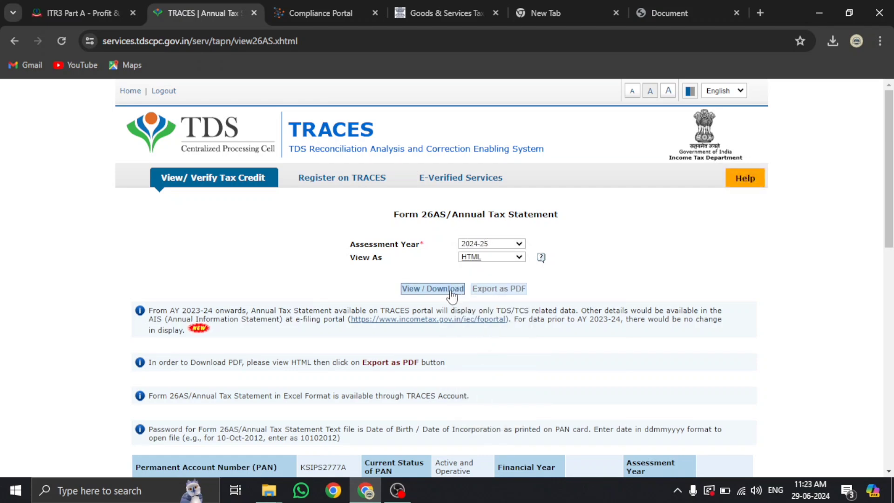
click(451, 293)
scroll(451, 293, down, 5)
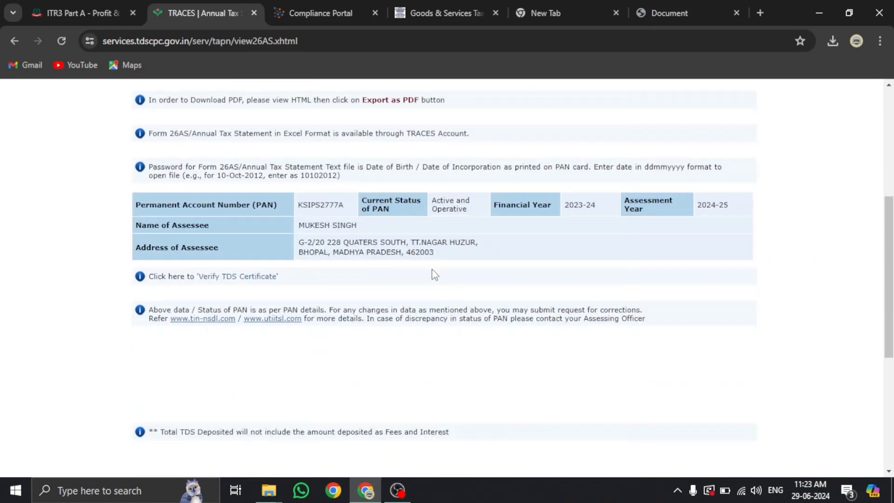
Close the TRACES tab and request Form 26AS afresh from the e-Filing portal
click(254, 13)
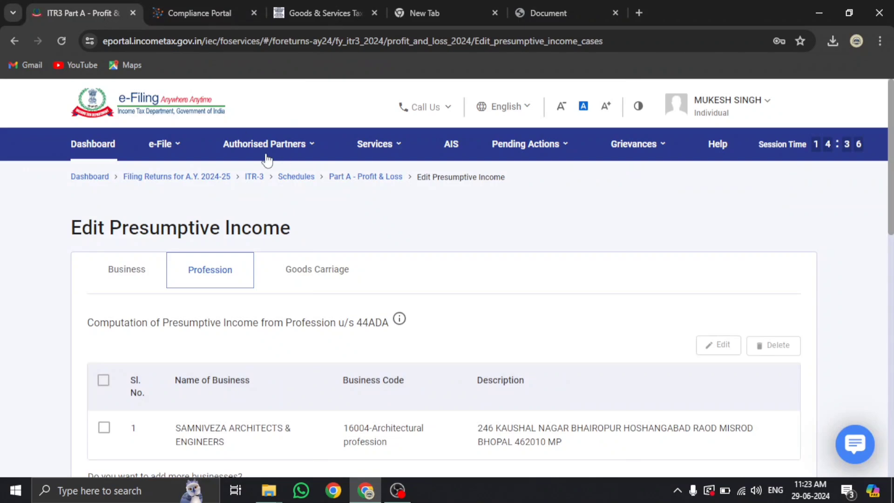
mouse_move(164, 144)
mouse_move(308, 180)
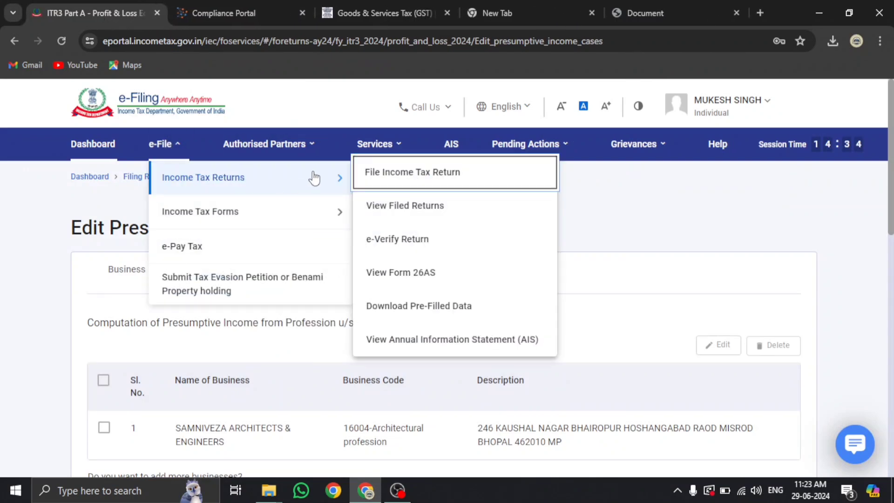
click(425, 281)
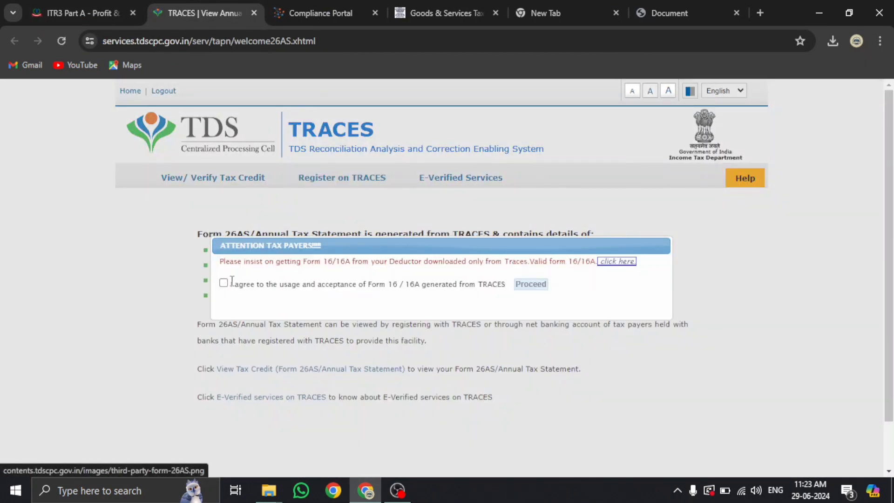
Accept the Form 16/16A usage terms and load the AY 2024-25 Form 26AS as HTML
click(224, 282)
click(531, 284)
click(356, 370)
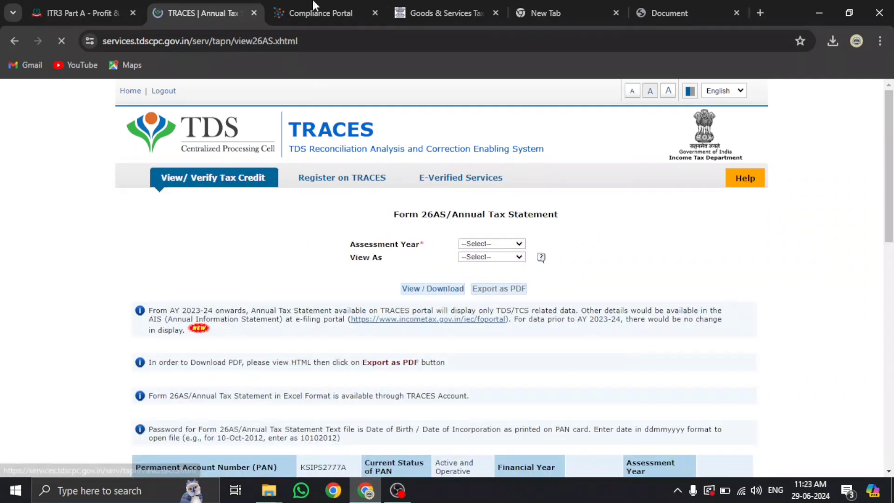
click(489, 257)
click(486, 278)
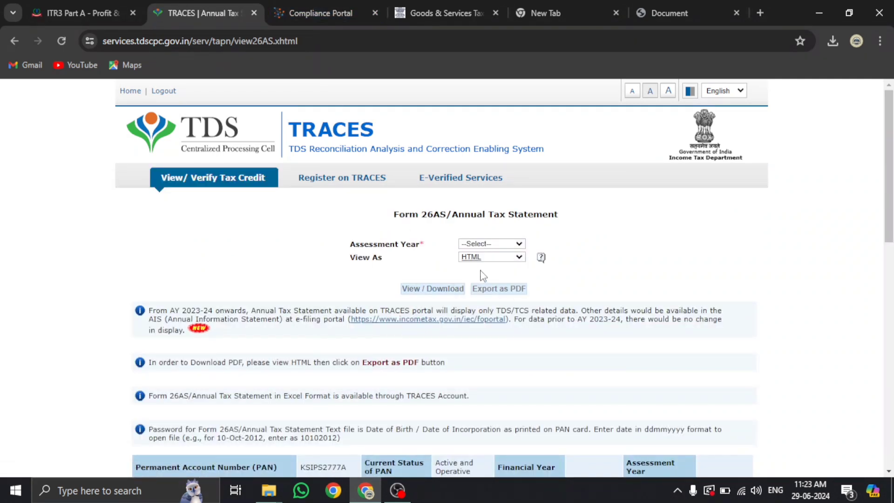
click(482, 244)
click(475, 402)
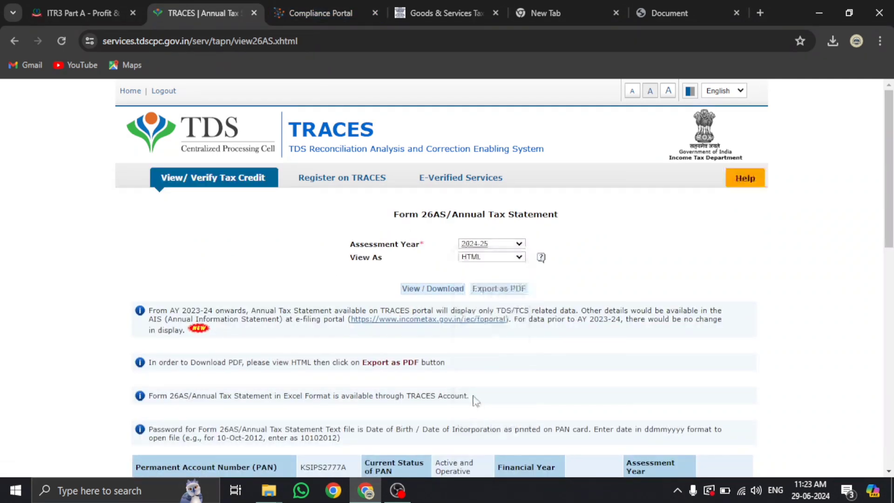
click(438, 289)
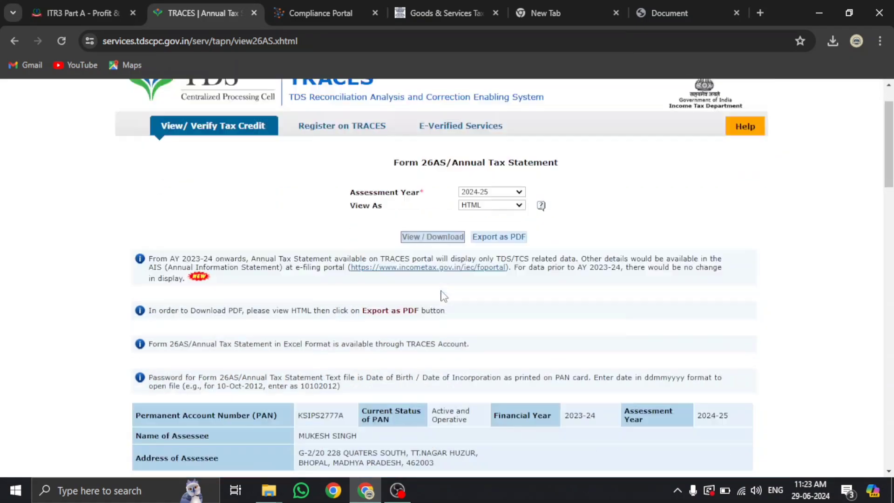
Review the first two deductors' TDS entries under 194C and 194JB, then return to the ITR-3 tab
scroll(279, 233, down, 10)
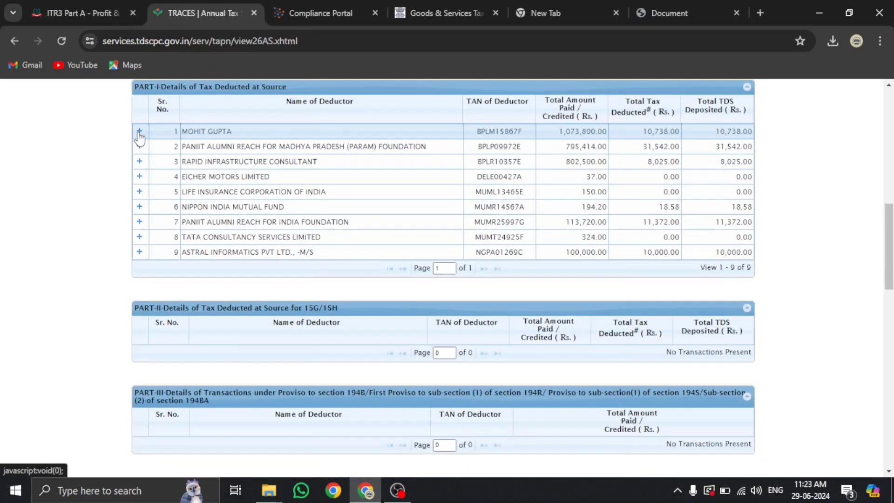
click(139, 132)
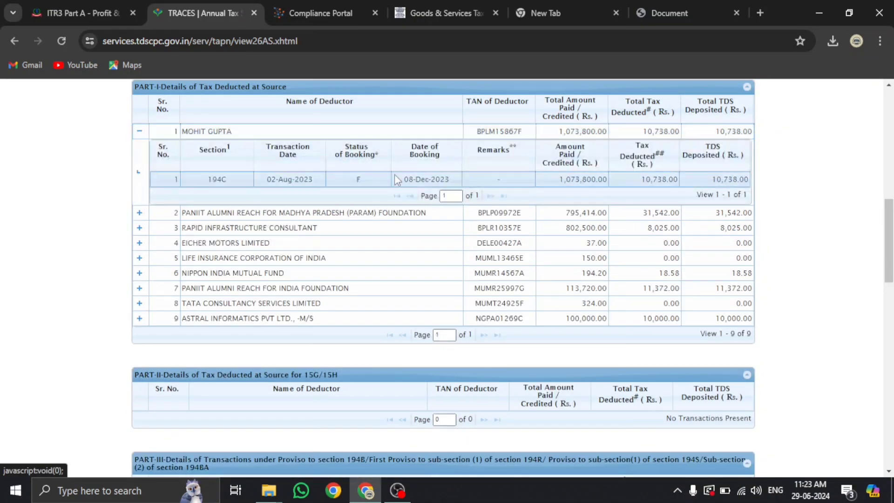
click(139, 213)
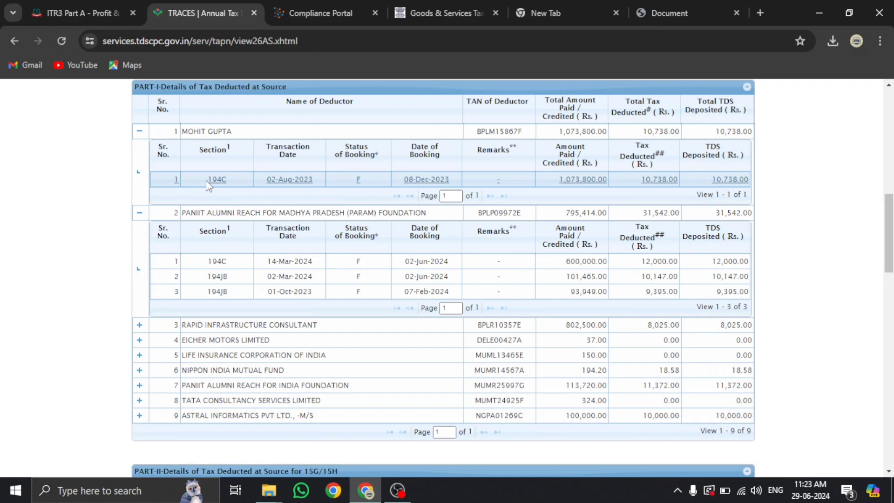
drag(206, 180, 228, 180)
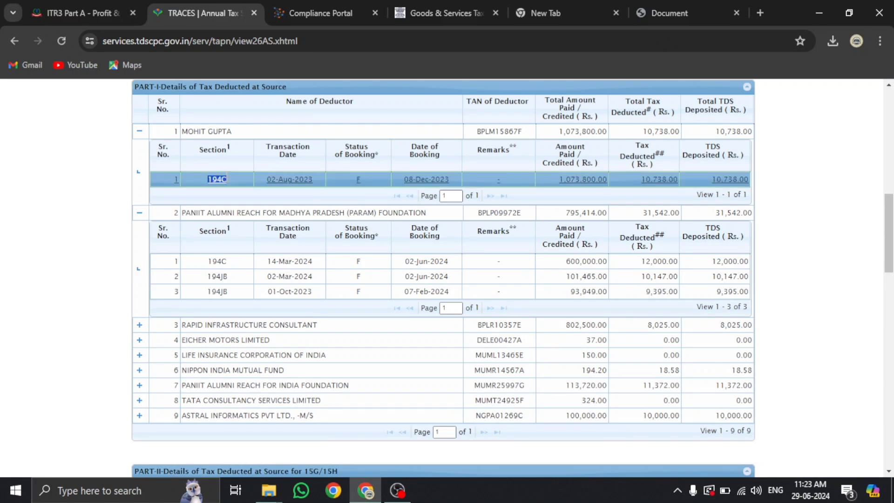
click(97, 13)
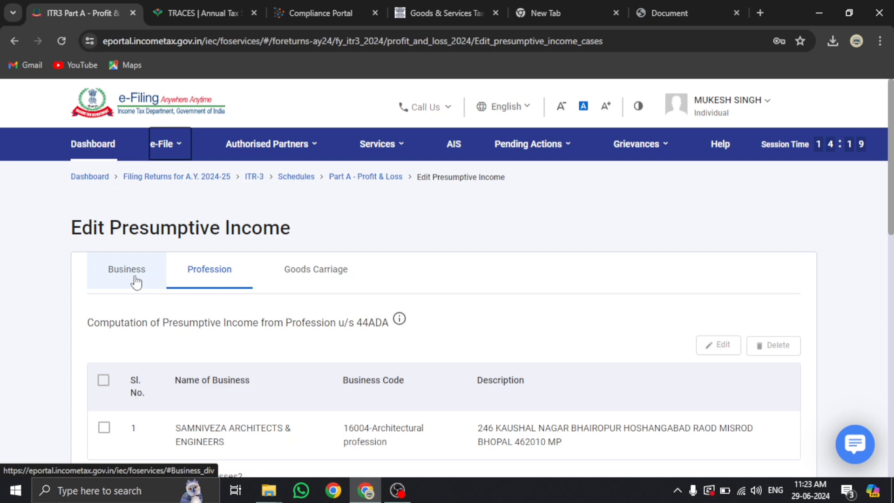
Close the logged-out Compliance Portal tab and launch View Annual Information Statement (AIS) from e-File
click(320, 11)
click(445, 343)
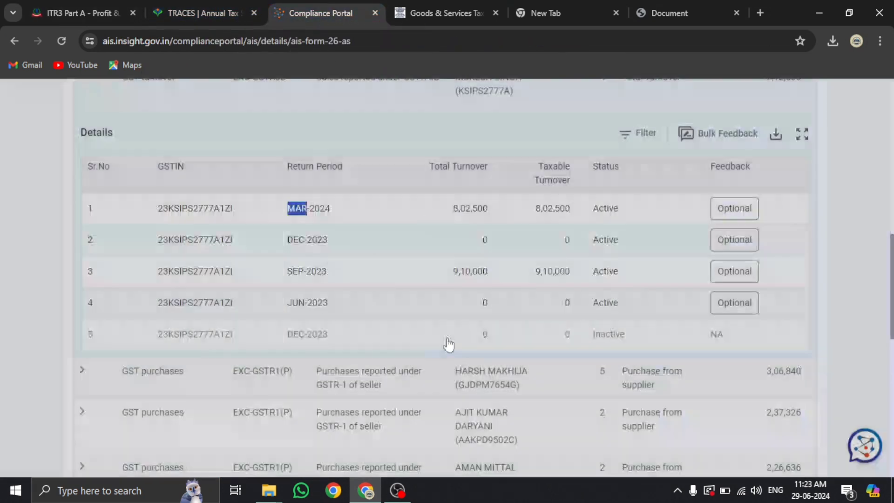
key(ctrl+w)
click(88, 19)
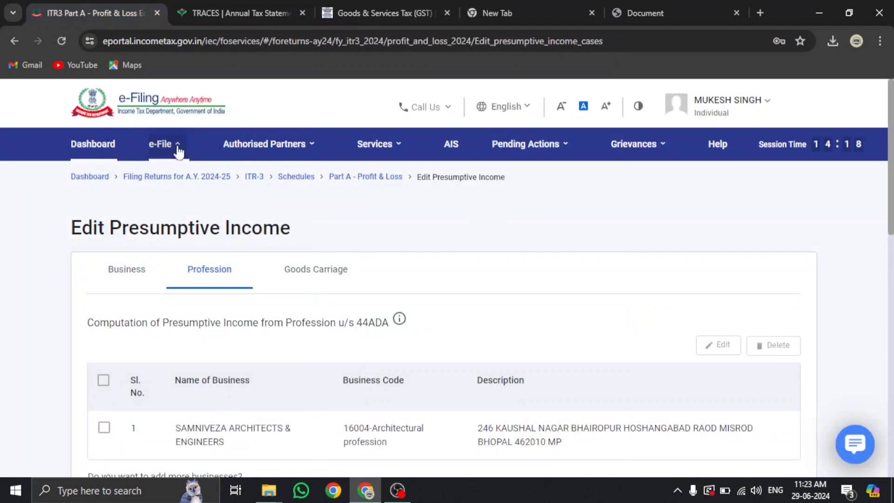
mouse_move(176, 146)
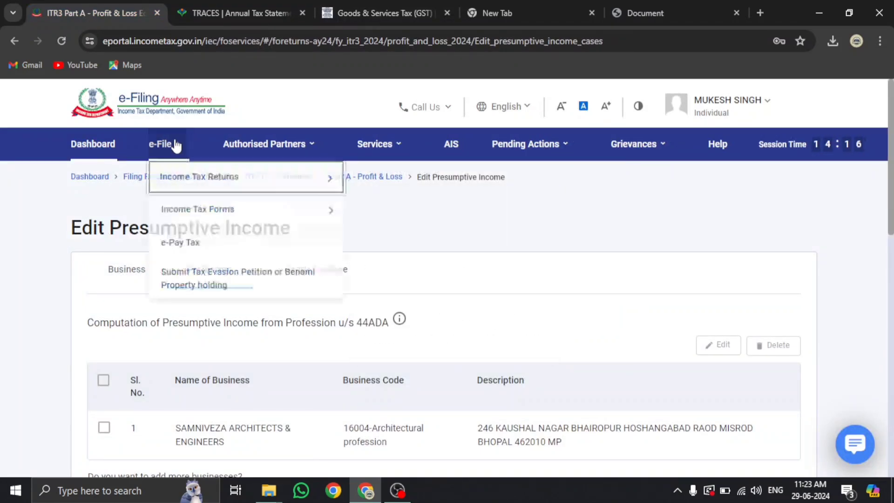
mouse_move(175, 187)
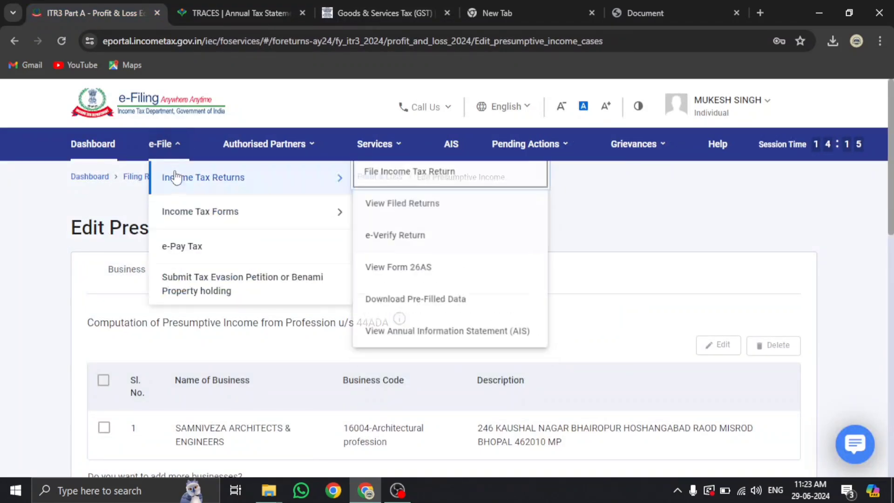
click(416, 339)
Open the F.Y. 2023-24 Taxpayer Information Summary and expand Business receipts showing 194C and 194J entries
click(567, 368)
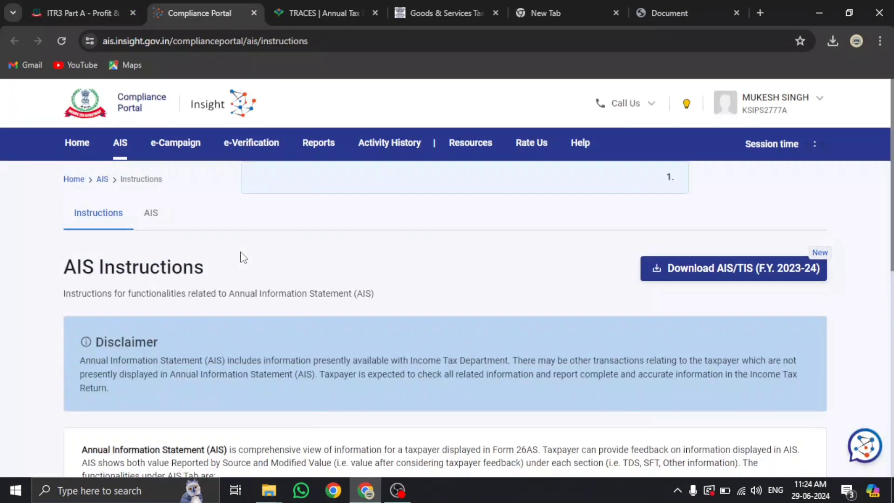
click(151, 214)
click(162, 332)
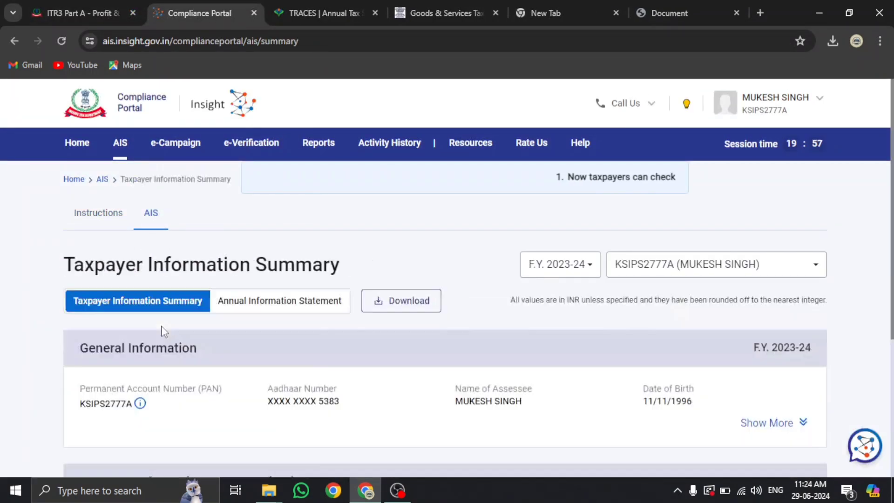
scroll(160, 328, down, 8)
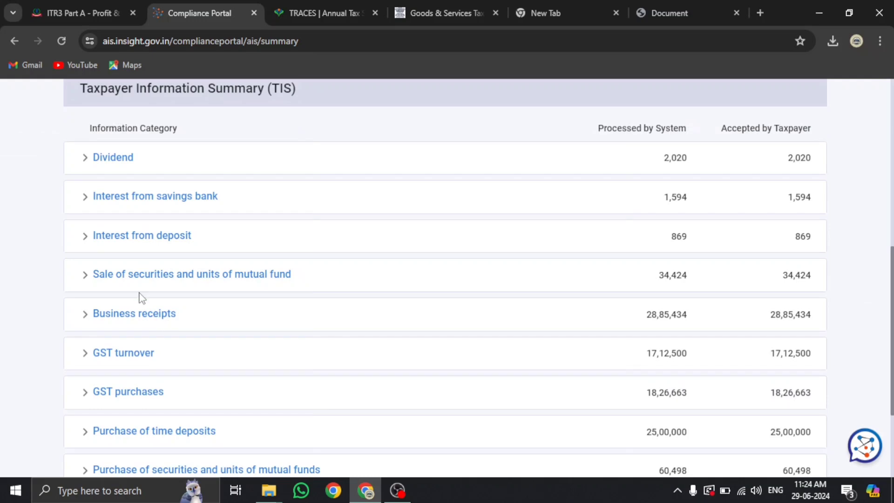
scroll(142, 275, down, 3)
click(153, 185)
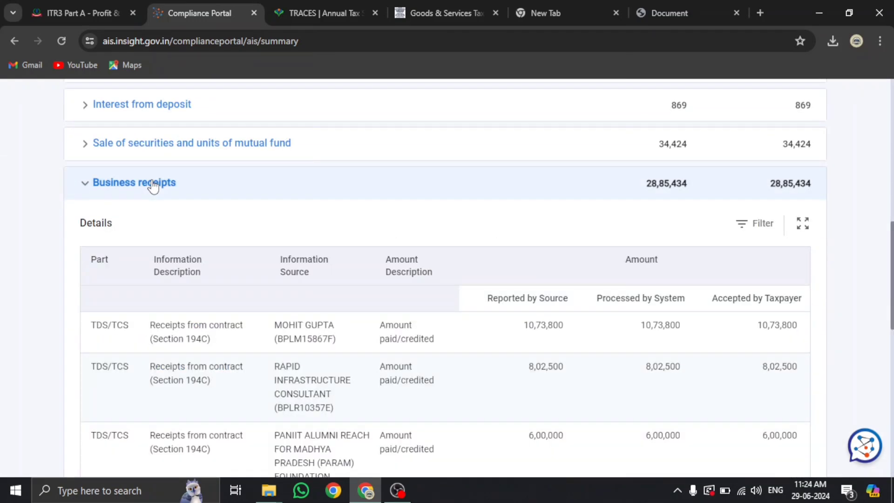
scroll(219, 240, down, 3)
scroll(233, 219, down, 3)
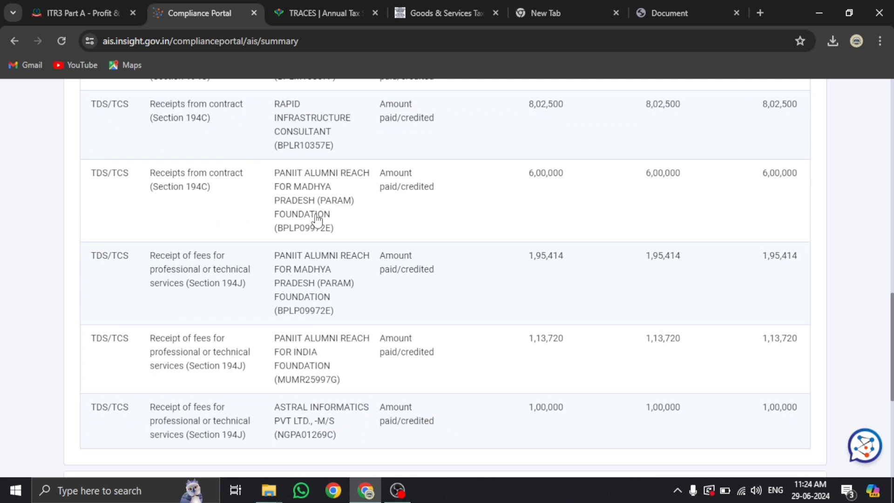
scroll(316, 219, down, 2)
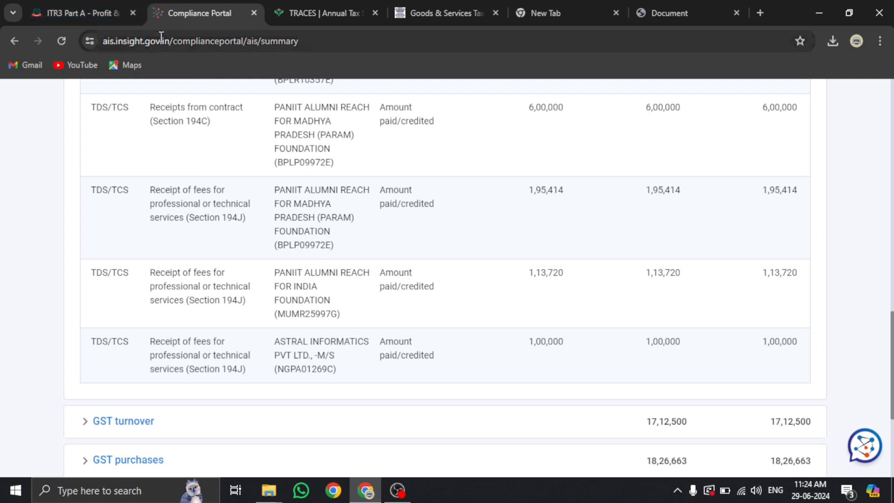
On Edit Presumptive Income, read item 62's Rs.50 Lakhs and extended Rs.75 Lakhs gross receipts limits
click(99, 16)
scroll(686, 326, down, 3)
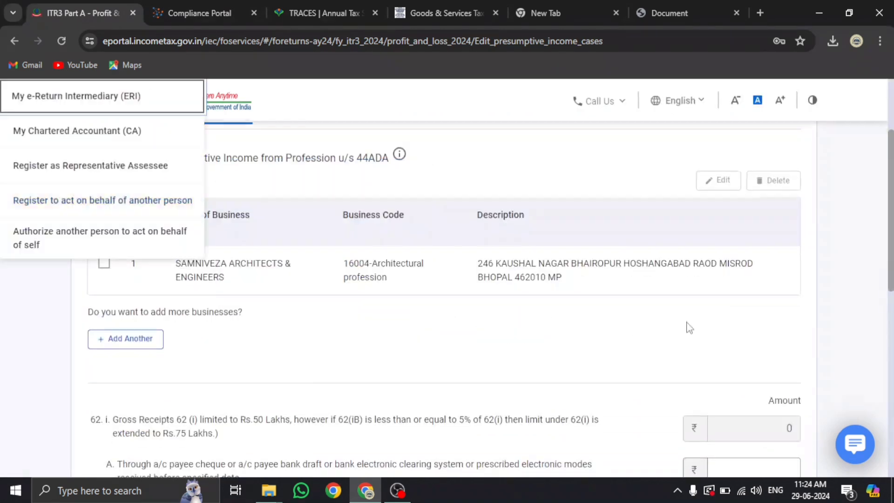
scroll(698, 328, down, 2)
scroll(254, 170, up, 4)
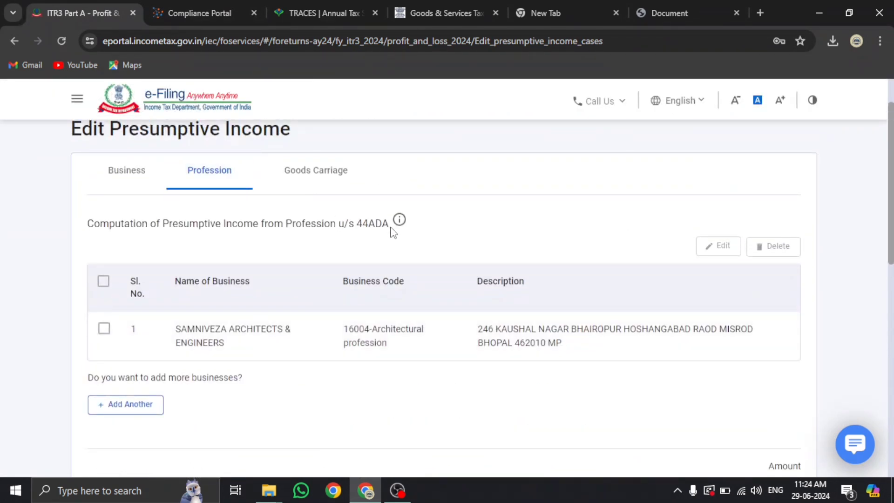
scroll(261, 237, down, 4)
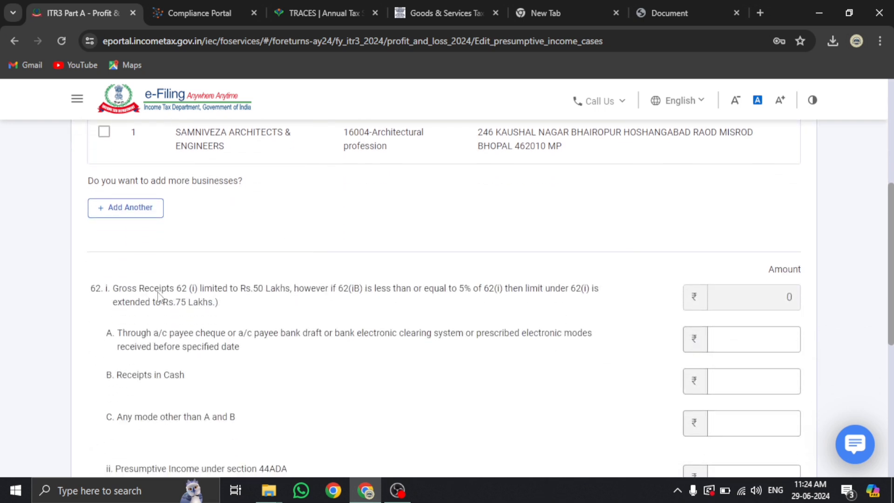
drag(118, 294, 295, 298)
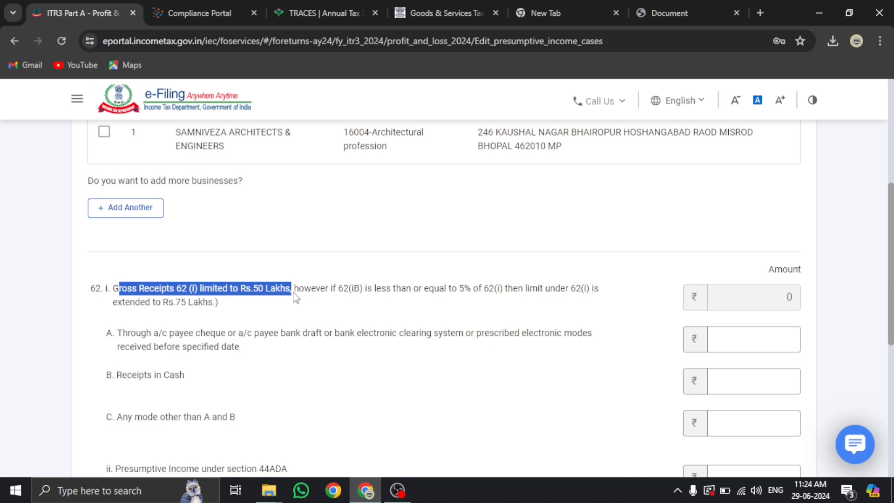
click(369, 316)
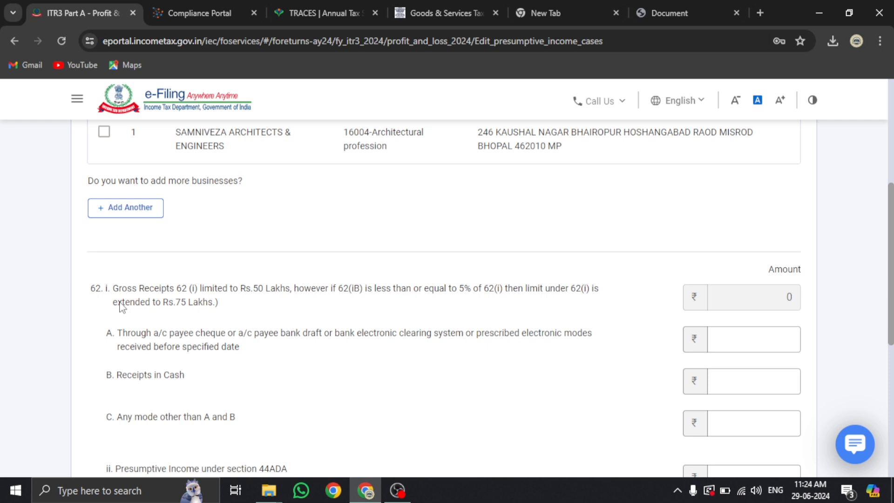
drag(117, 305, 219, 316)
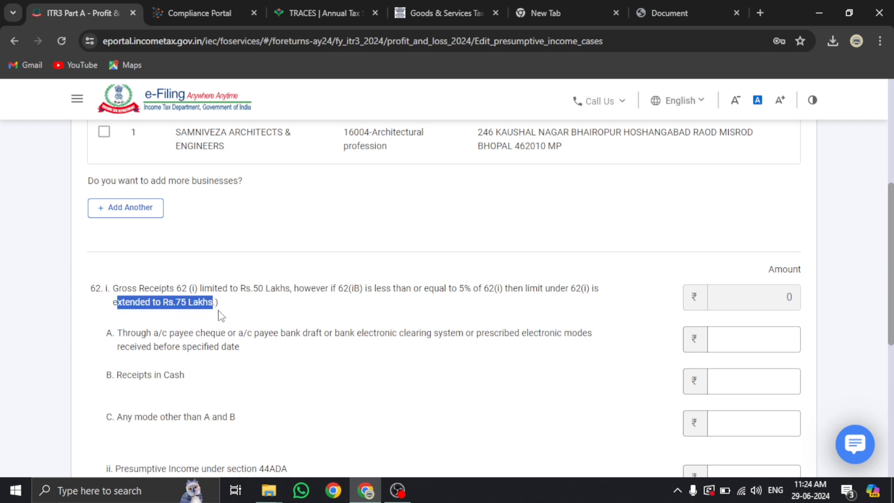
click(267, 316)
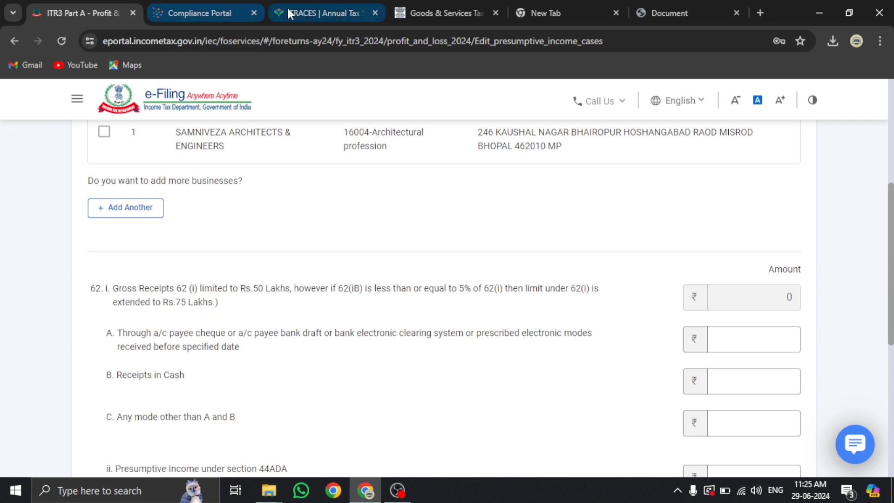
click(205, 12)
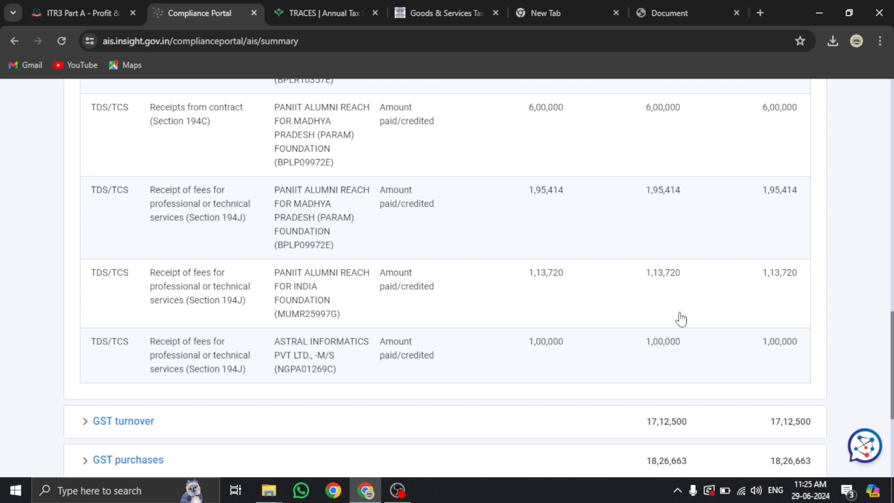
click(83, 24)
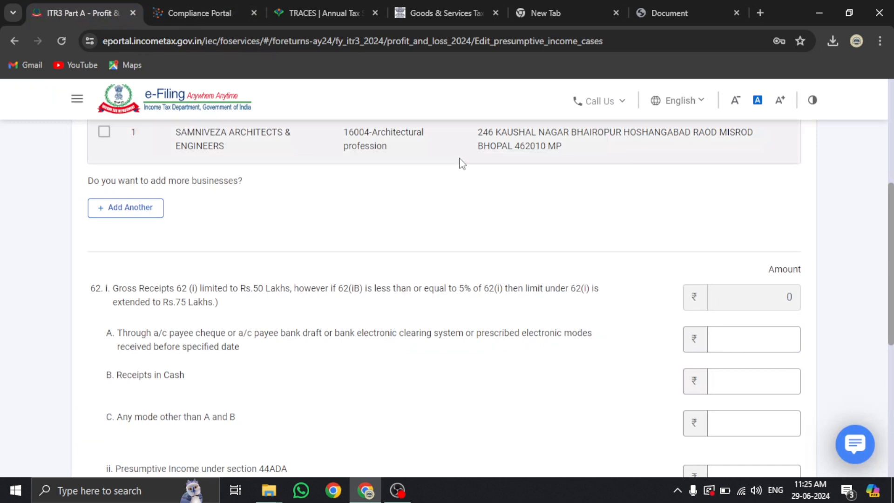
Enter 4,09,134 as digital-mode gross receipts and 0 as cash receipts
click(785, 338)
text(409134)
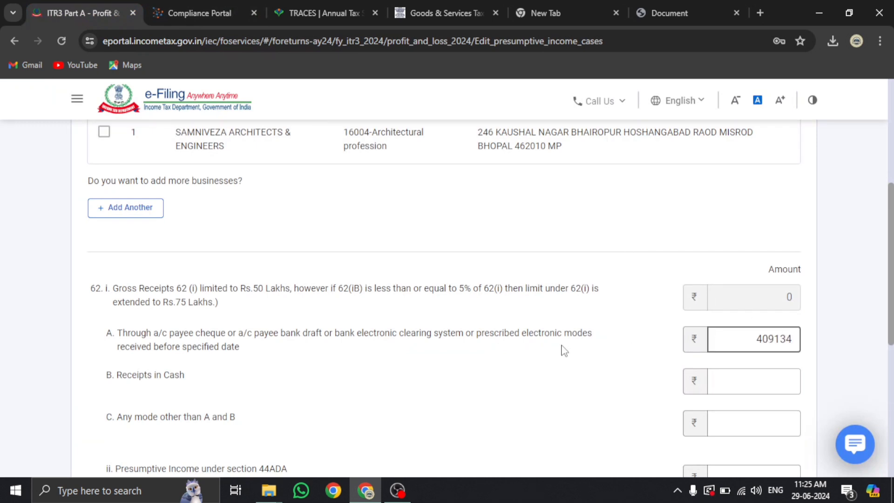
scroll(466, 364, down, 3)
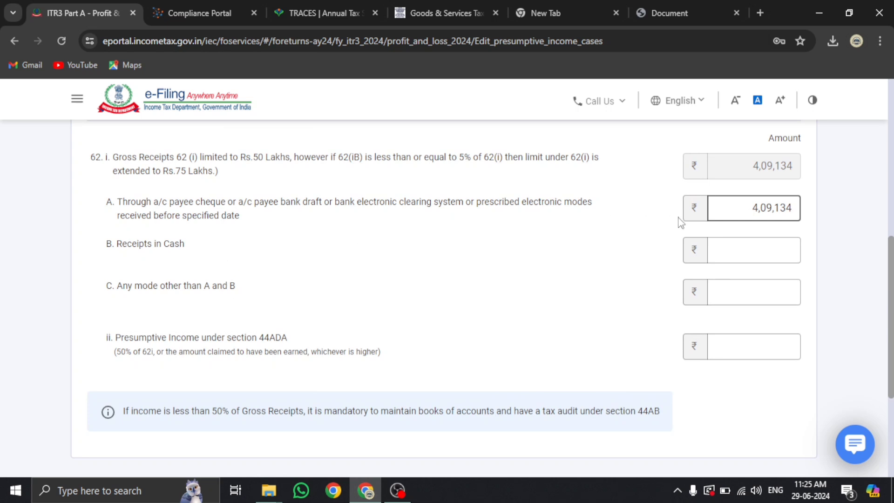
click(760, 256)
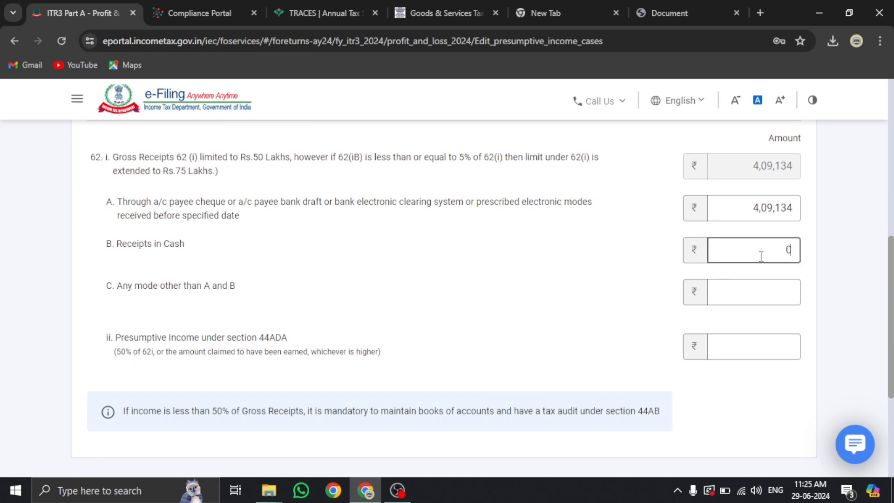
text(0)
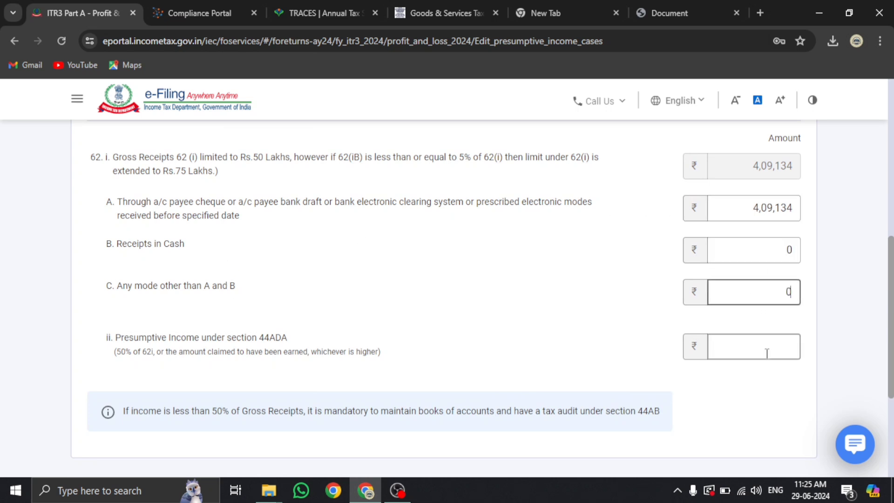
Declare 3,00,150 as section 44ADA presumptive income, following the 50% rule
click(765, 350)
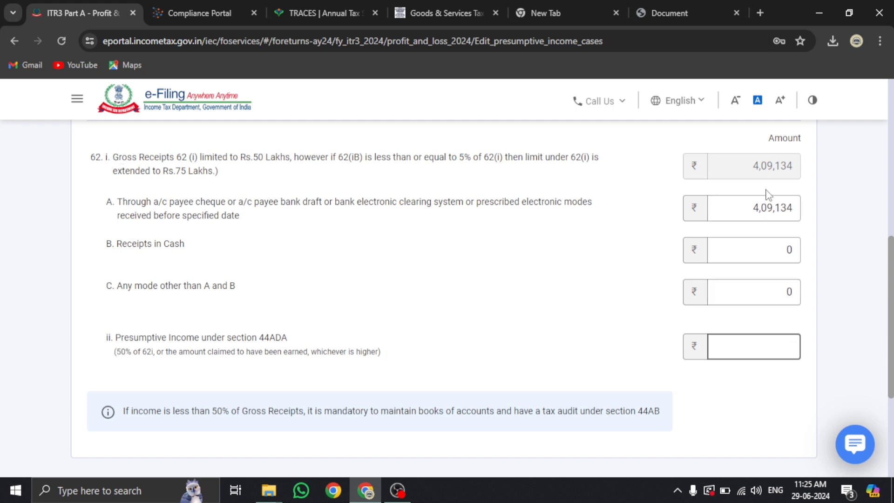
drag(751, 207, 790, 235)
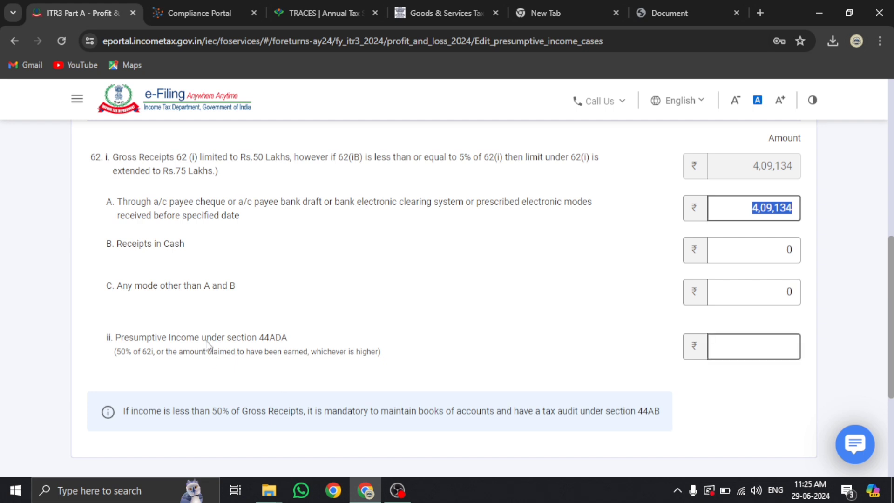
drag(207, 342, 287, 339)
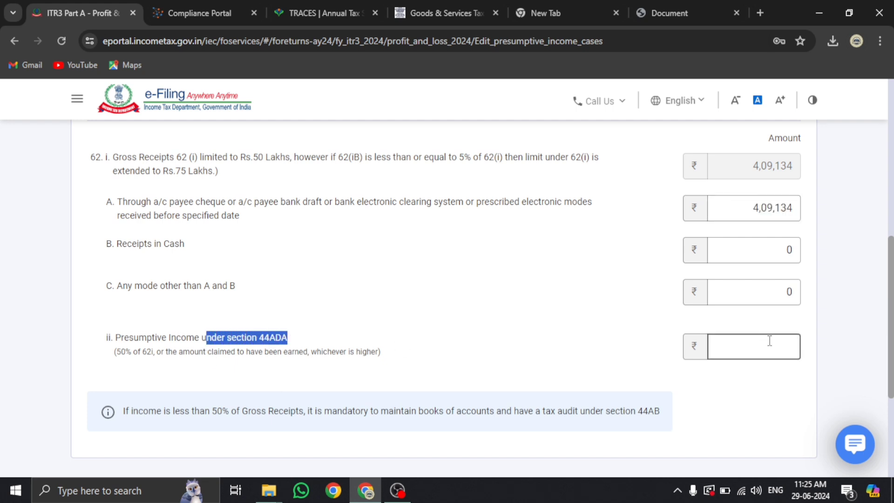
click(769, 341)
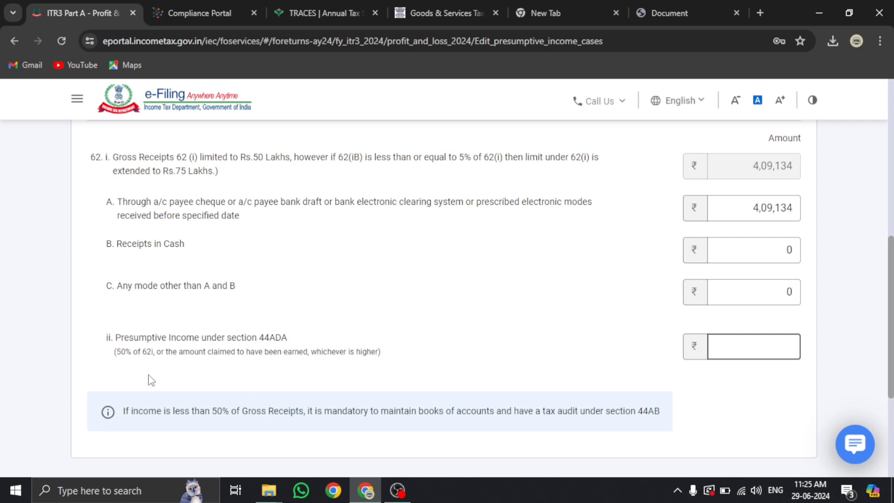
drag(118, 353, 133, 355)
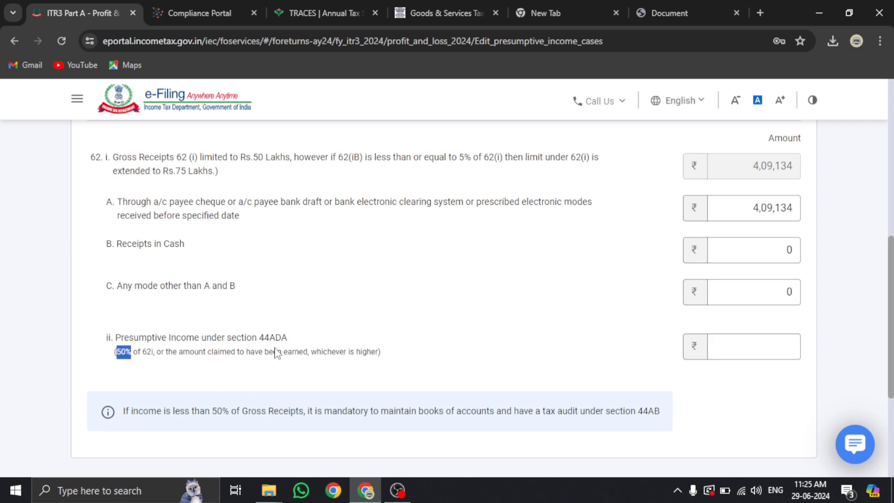
click(757, 346)
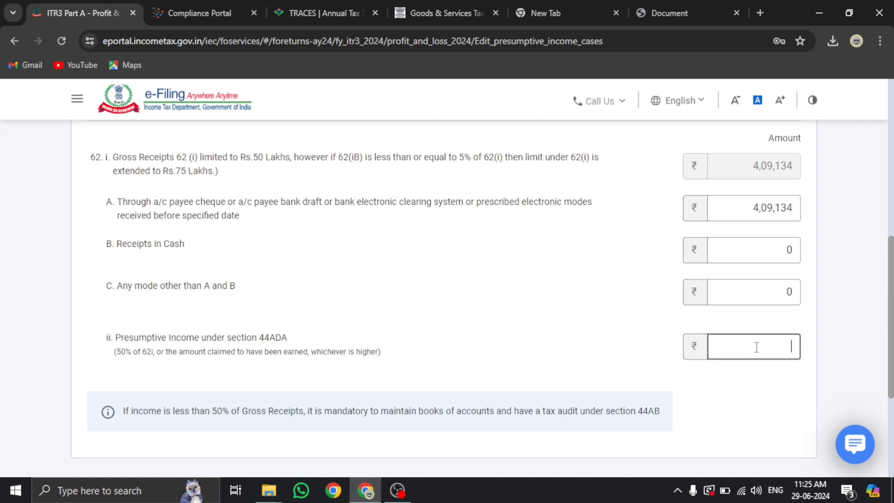
text(300150)
click(510, 322)
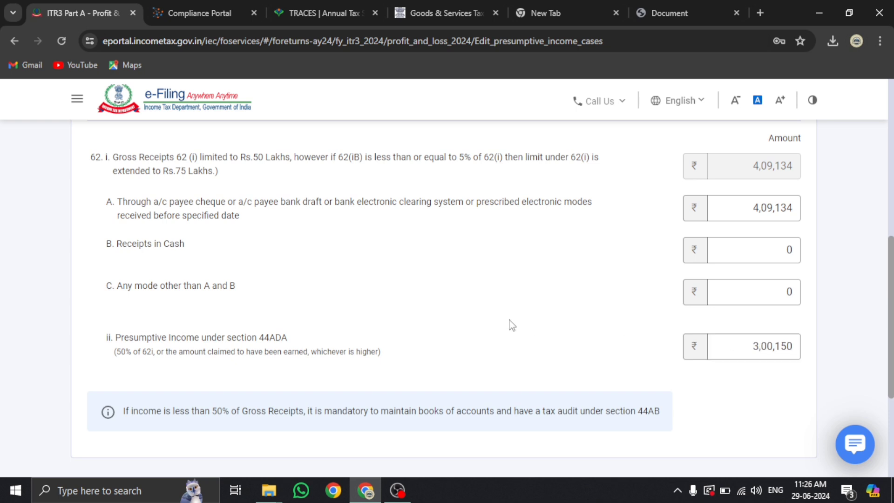
scroll(511, 323, down, 3)
scroll(507, 319, up, 7)
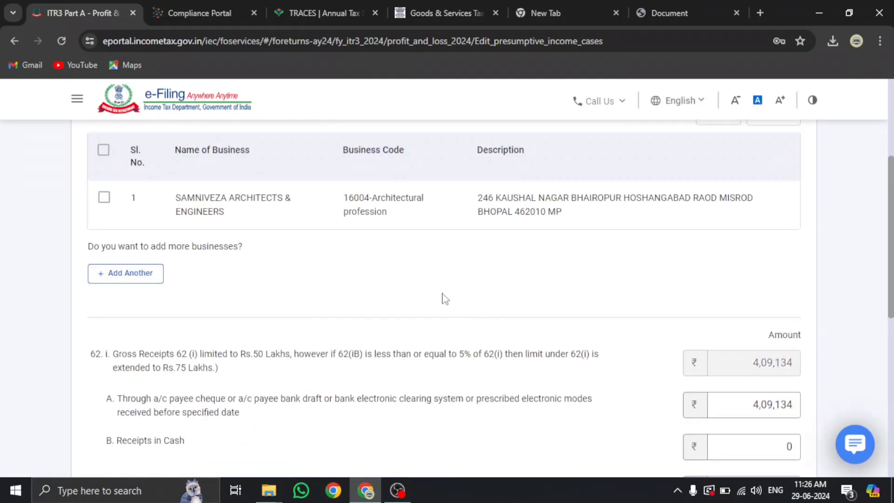
Add another profession entry below the existing 44ADA architectural practice
scroll(241, 247, up, 3)
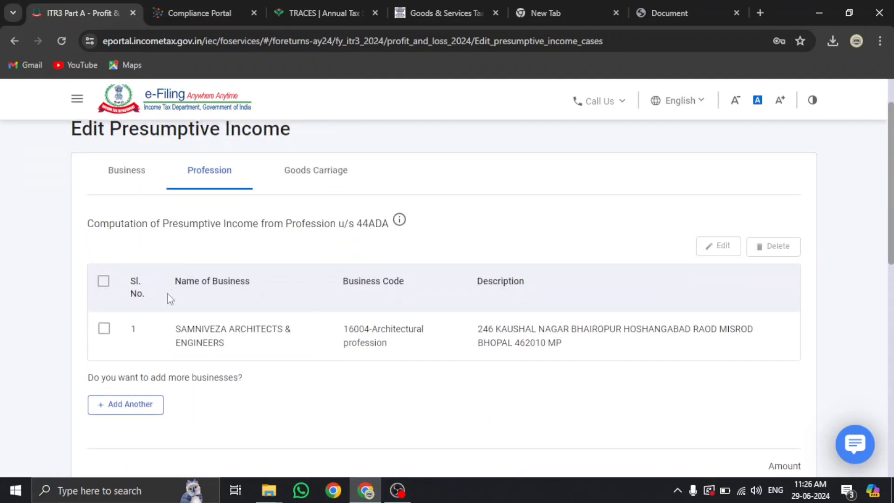
scroll(135, 270, down, 3)
scroll(183, 261, down, 1)
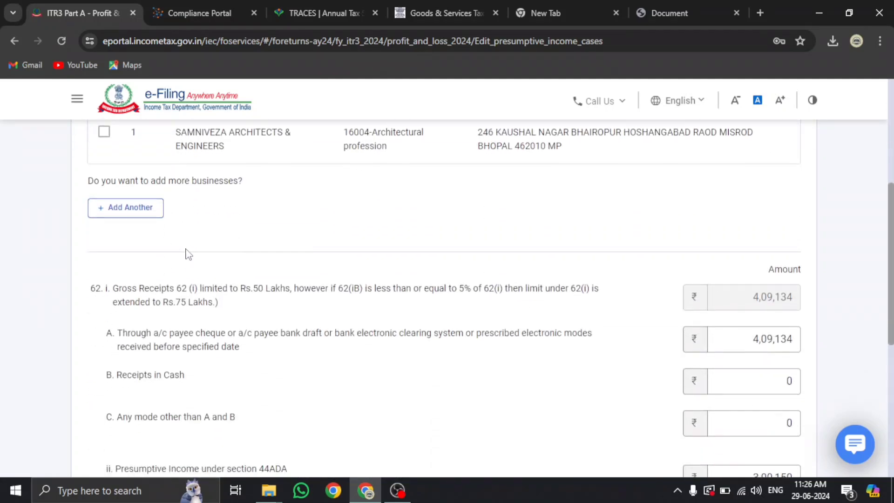
scroll(213, 174, down, 1)
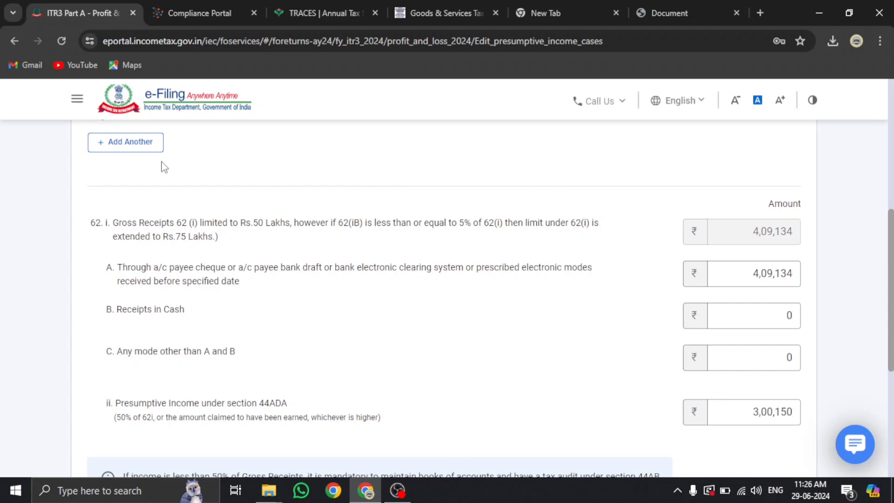
click(131, 142)
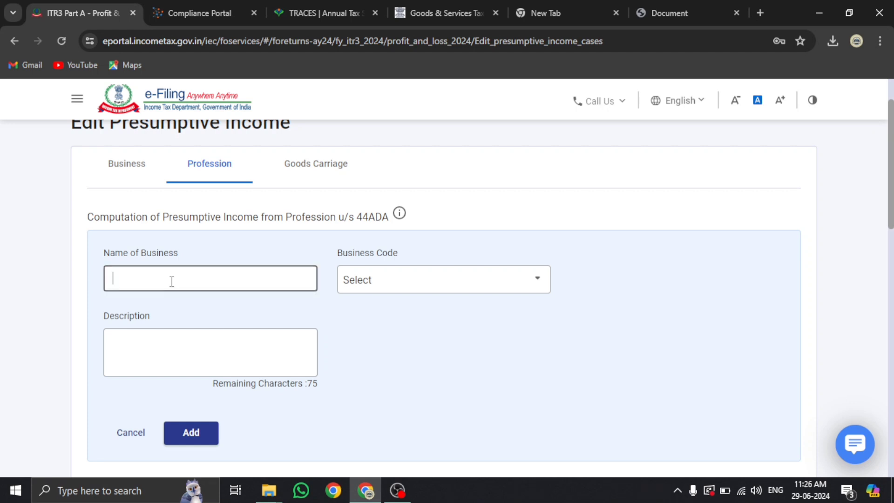
Browse the Business Code list for the new entry and close it without choosing a code
click(406, 283)
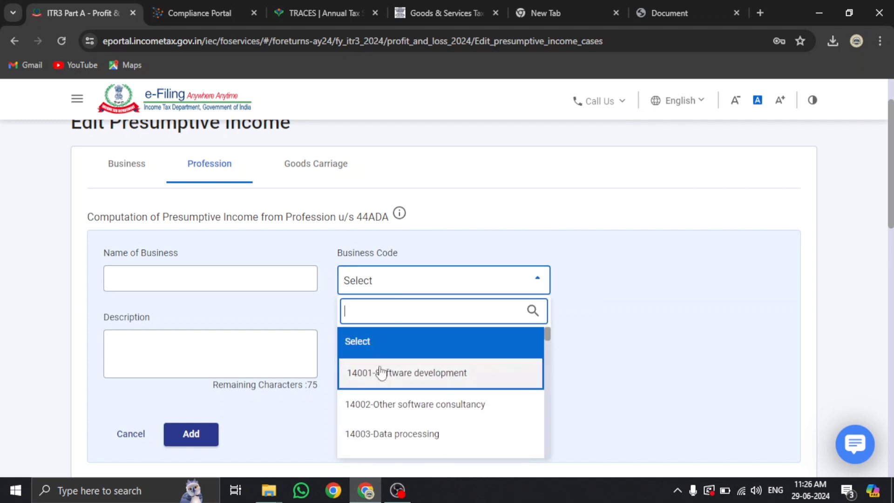
scroll(437, 377, down, 3)
scroll(435, 359, down, 5)
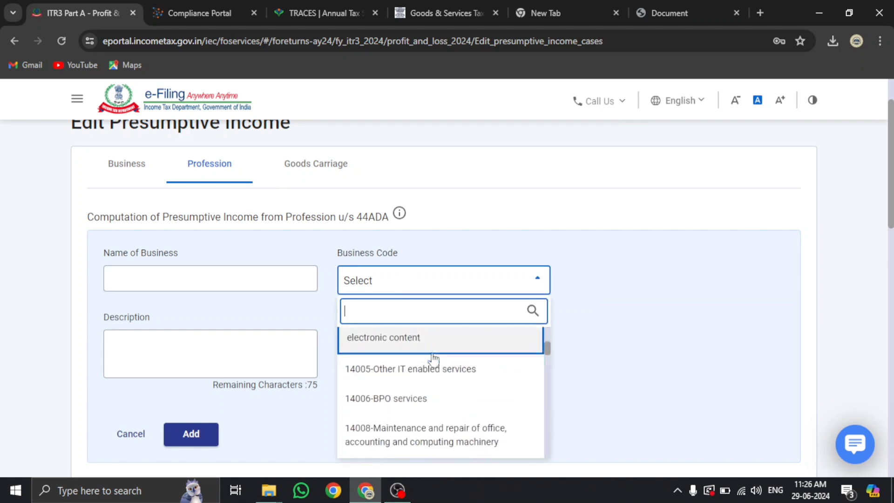
scroll(429, 385, down, 5)
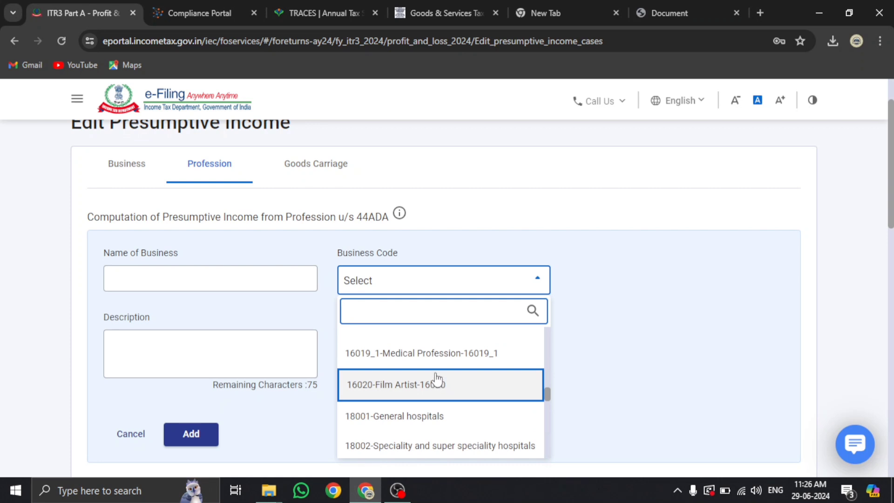
scroll(436, 383, down, 5)
scroll(432, 382, down, 5)
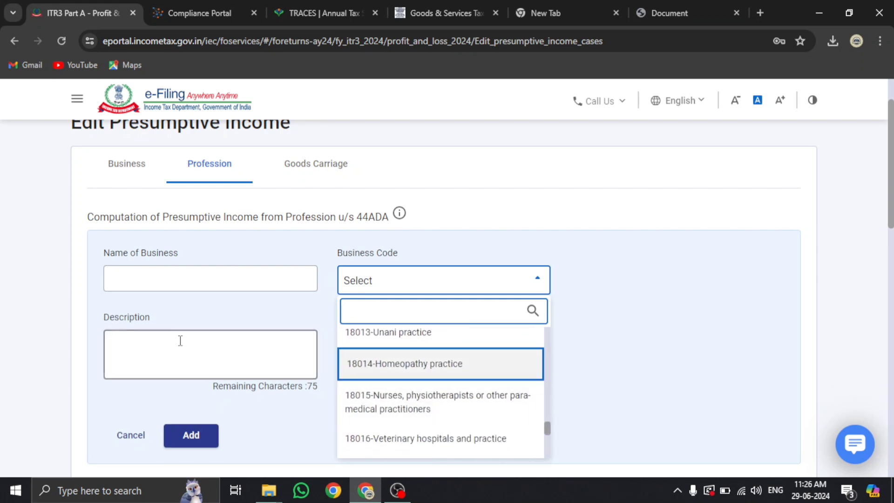
scroll(449, 406, down, 3)
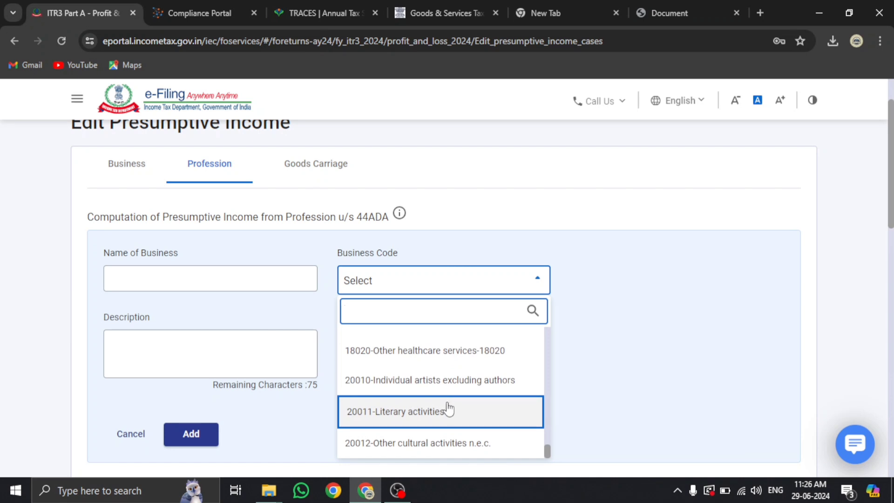
scroll(439, 409, up, 5)
click(666, 351)
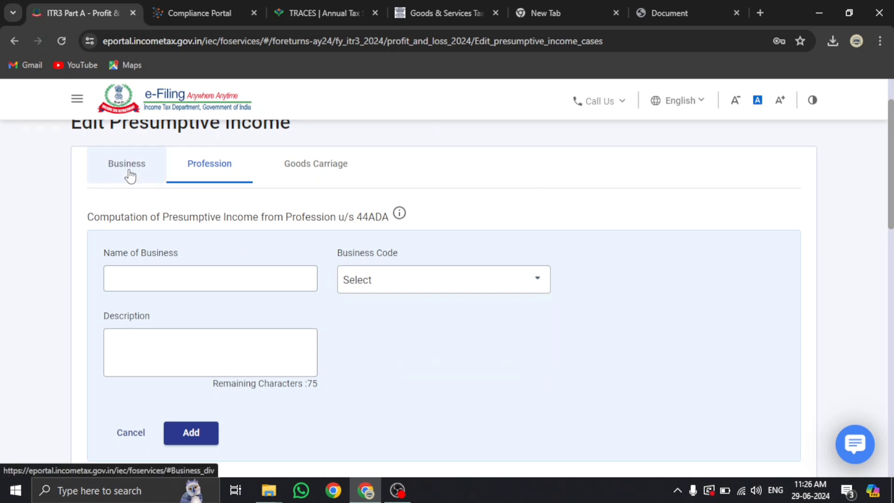
Start a new 44AD business entry and copy the business name from the 44ADA profession entry
click(129, 176)
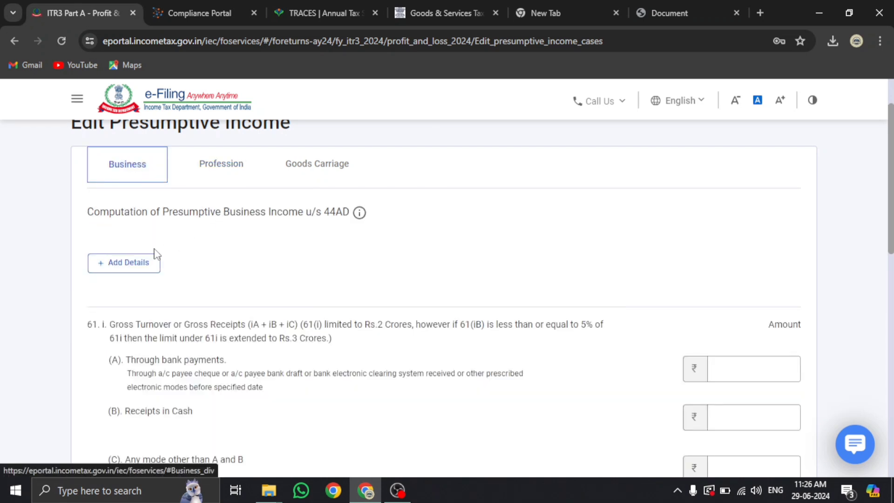
click(208, 8)
scroll(249, 325, up, 5)
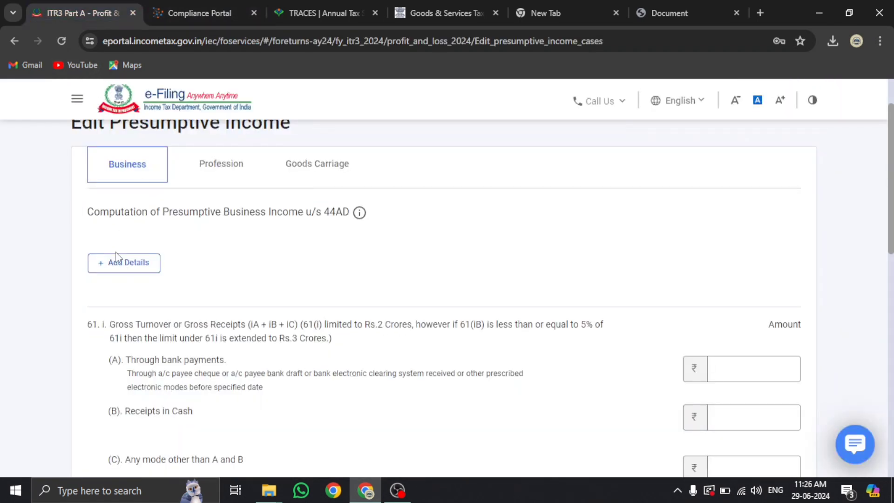
click(124, 266)
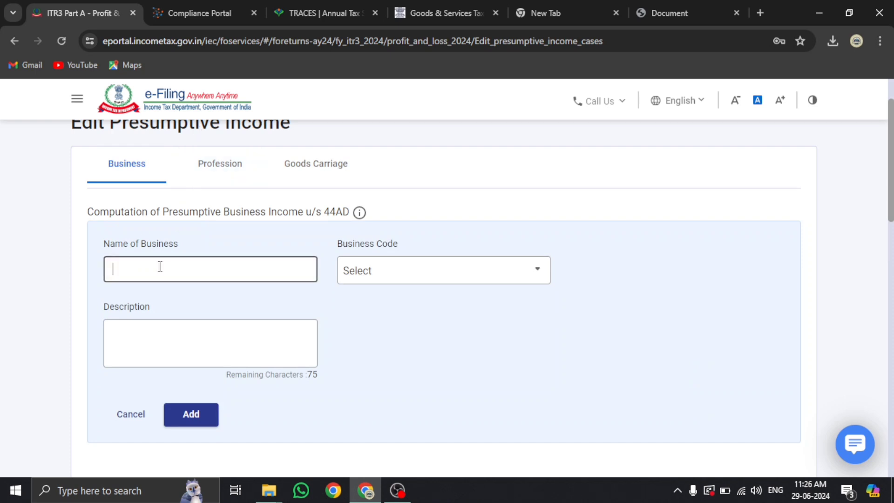
click(207, 174)
scroll(193, 330, down, 4)
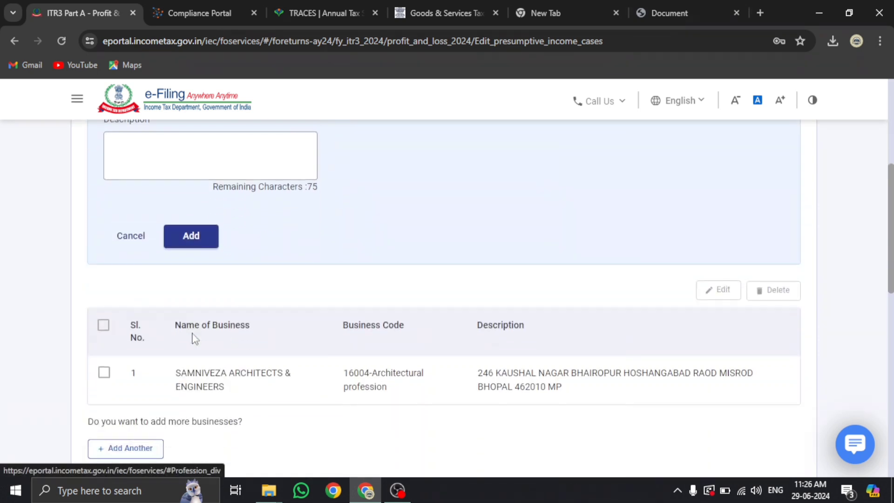
triple_click(177, 372)
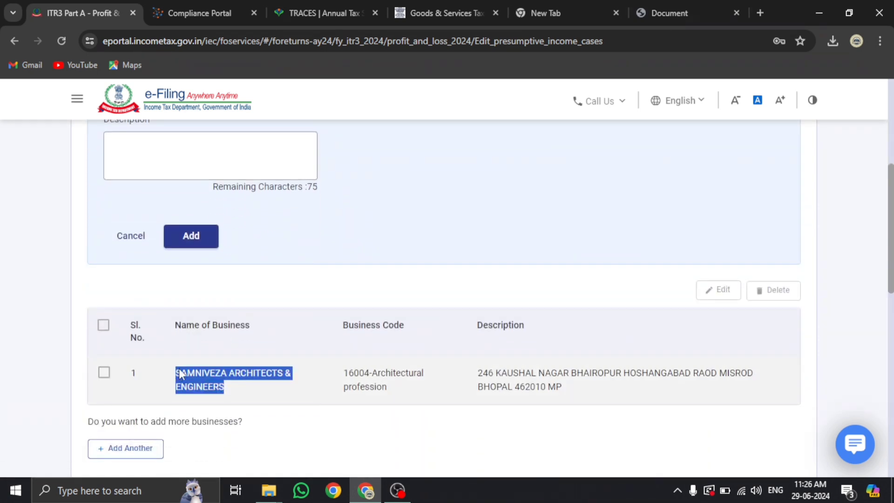
click(180, 374)
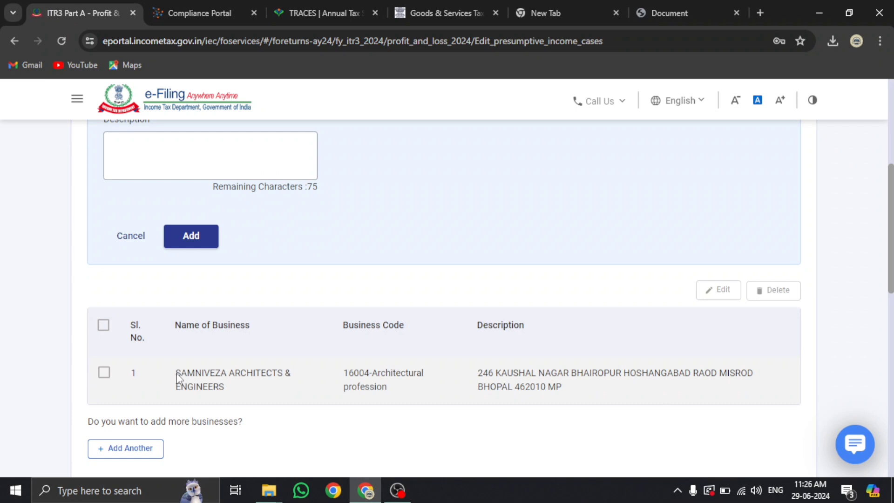
drag(180, 375, 230, 395)
key(ctrl+c)
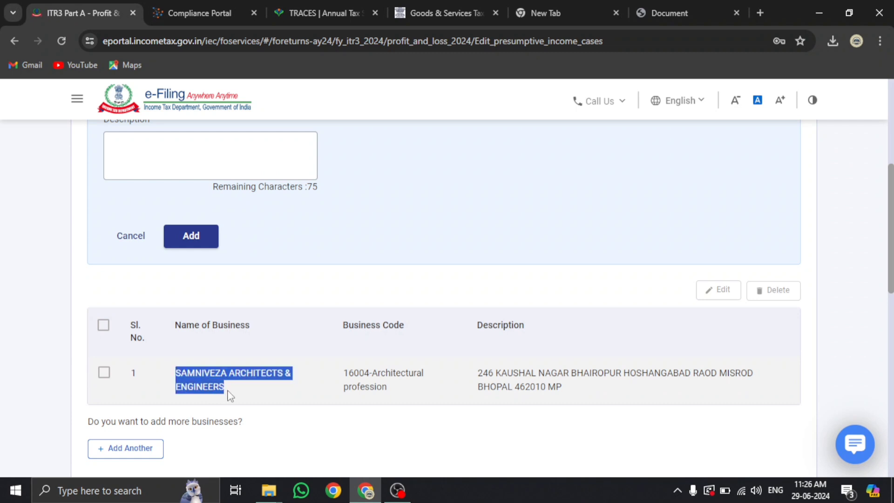
Paste the copied business name into the new 44AD business entry
scroll(141, 263, up, 5)
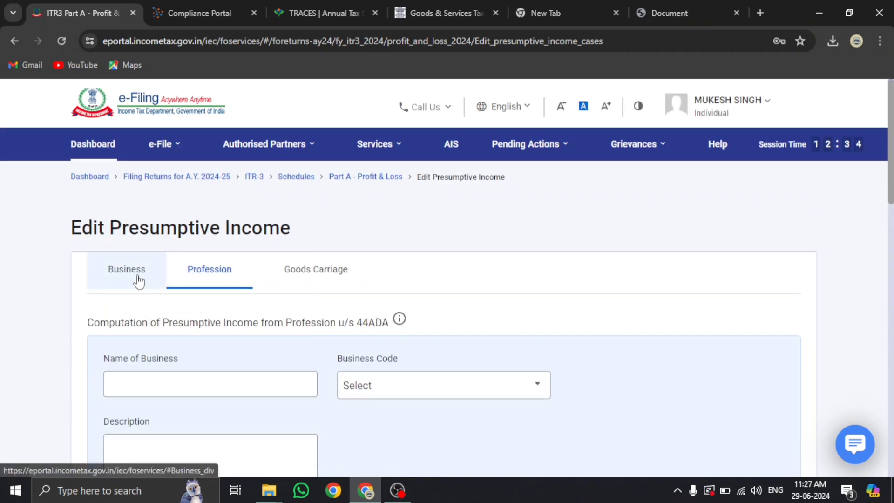
click(138, 281)
scroll(226, 300, down, 3)
click(176, 213)
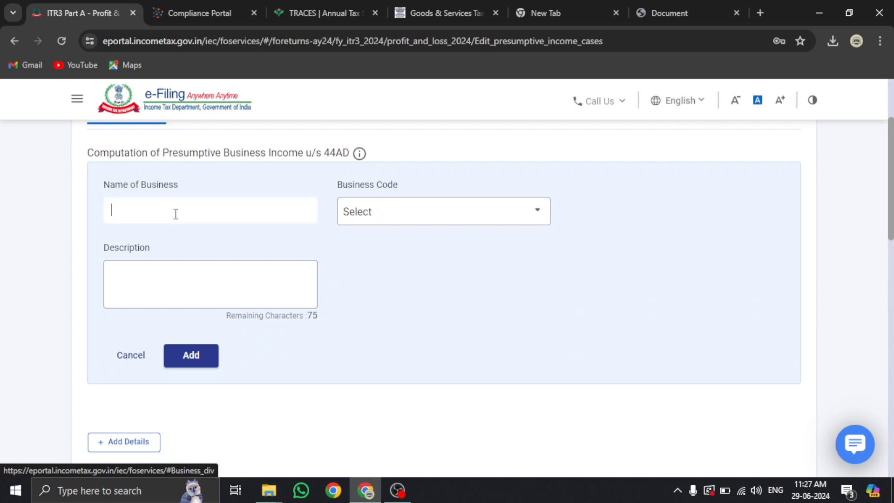
key(ctrl+v)
Choose code 21008-Other services n.e.c., enter description ENGINEERING SERVICES, and add the business
click(399, 220)
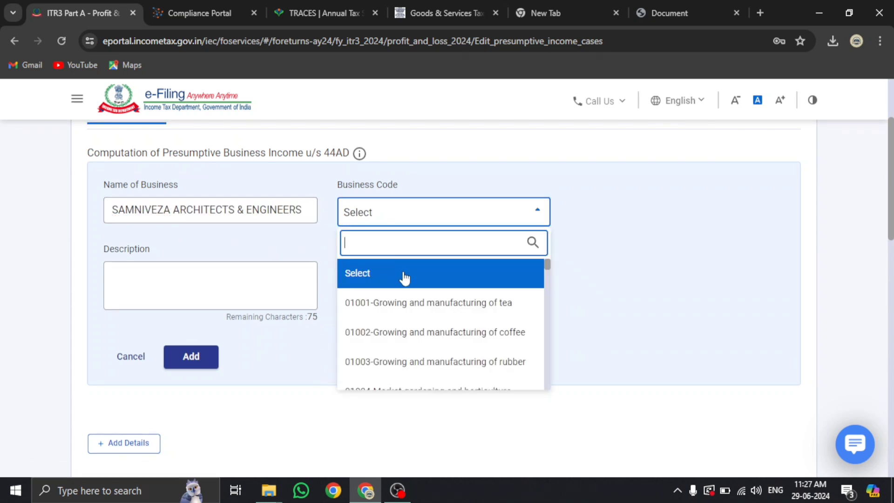
text(OTHER)
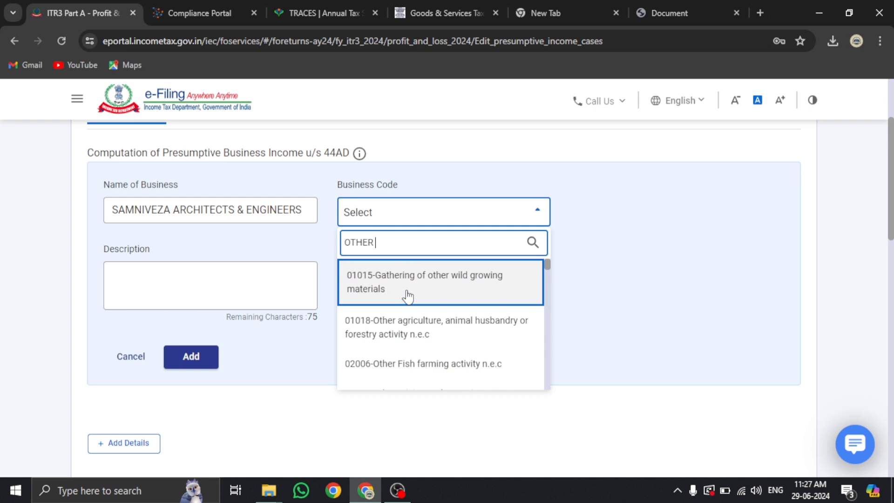
text( SEERVICE)
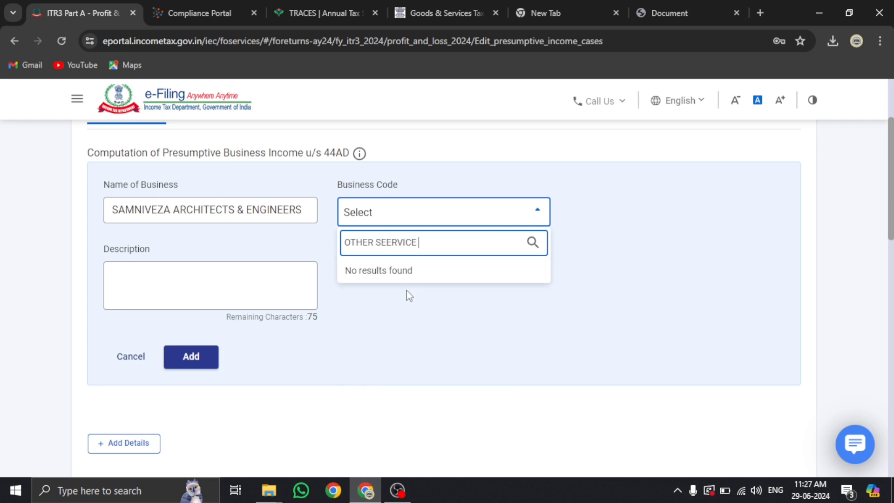
key(BackSpace)
key(BackSpace)
key(BackSpace)
key(BackSpace)
key(BackSpace)
key(BackSpace)
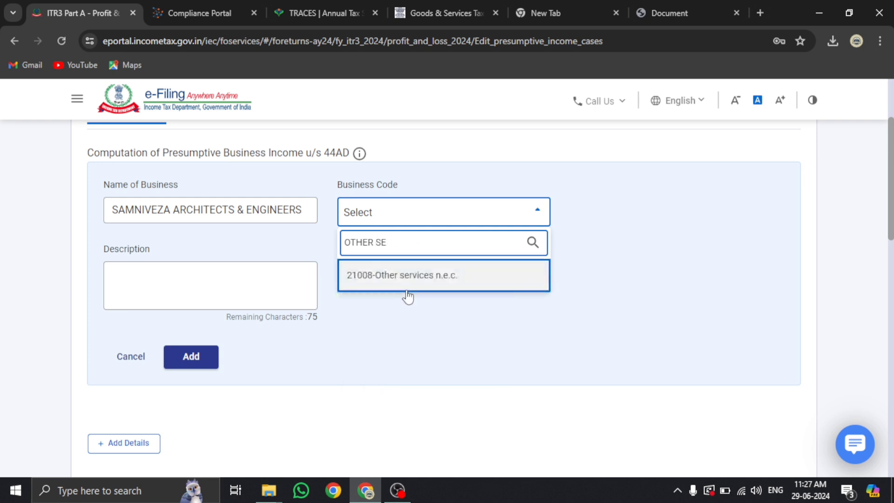
click(427, 286)
click(235, 296)
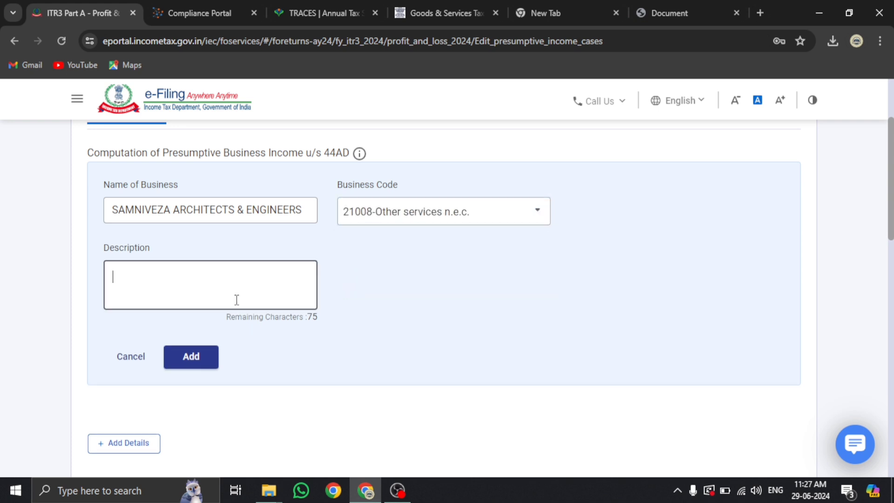
text(ENGINEERI)
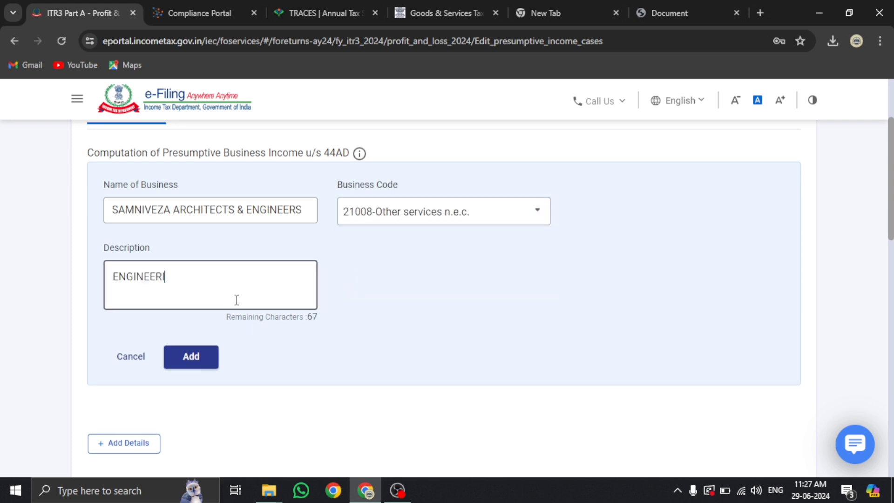
text(NG SERVICES)
click(197, 363)
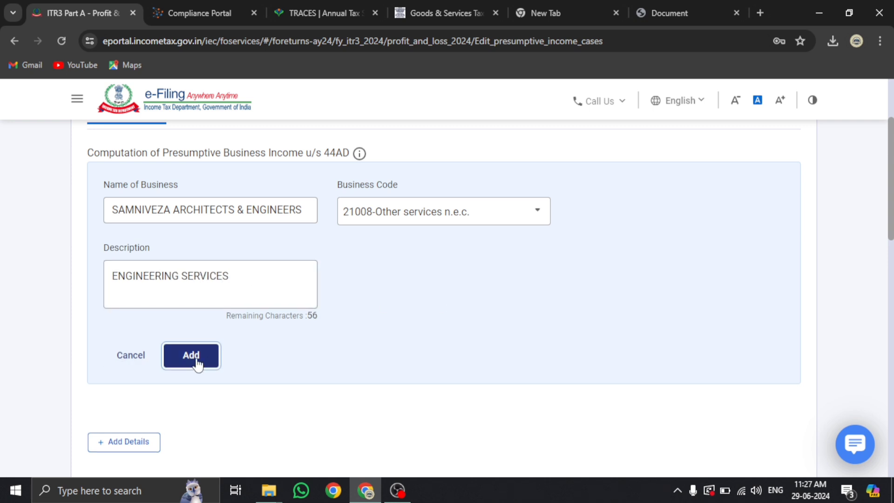
Check the section 61 other-mode receipts field, then bring up the AIS business receipts for comparison
scroll(197, 363, down, 4)
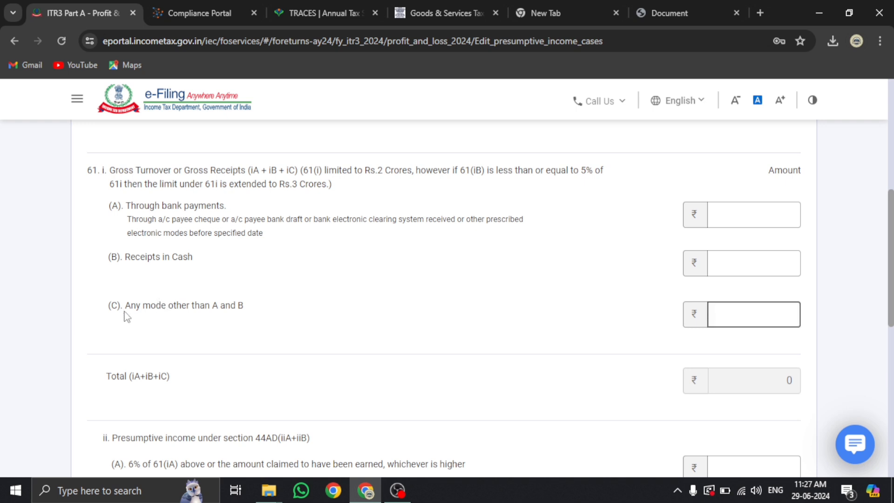
drag(126, 306, 247, 307)
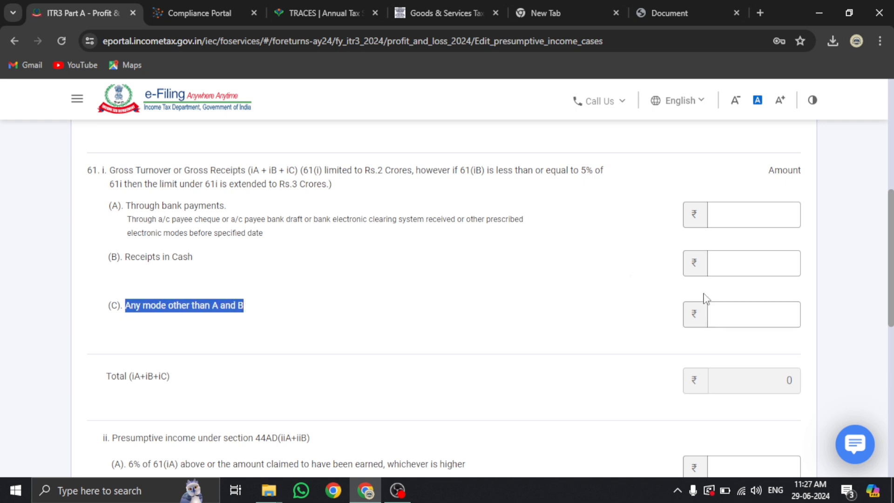
click(721, 312)
click(736, 234)
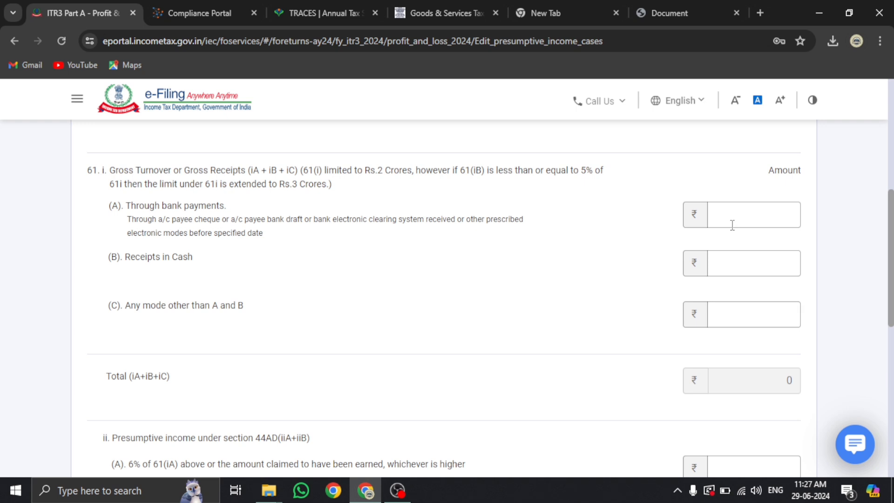
click(205, 16)
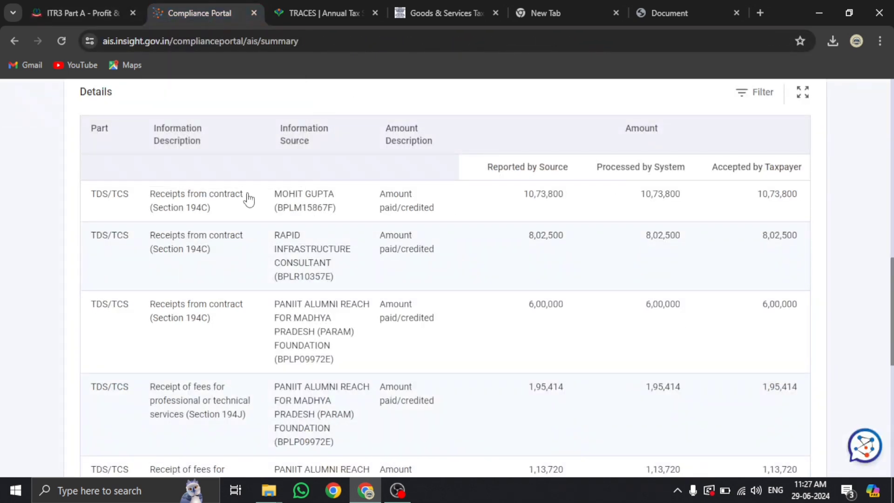
After reviewing the AIS contract receipts, enter 24,76,300 in 61(i)(A) receipts through bank payments
scroll(249, 200, down, 3)
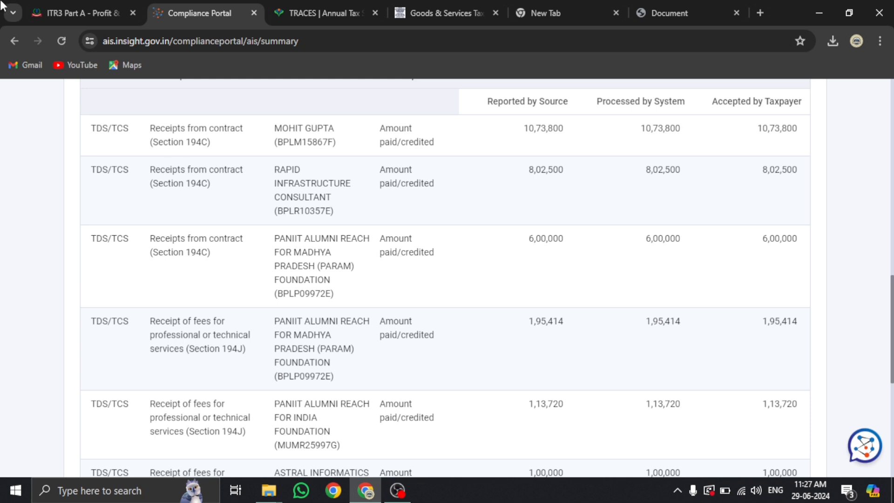
click(44, 9)
click(717, 214)
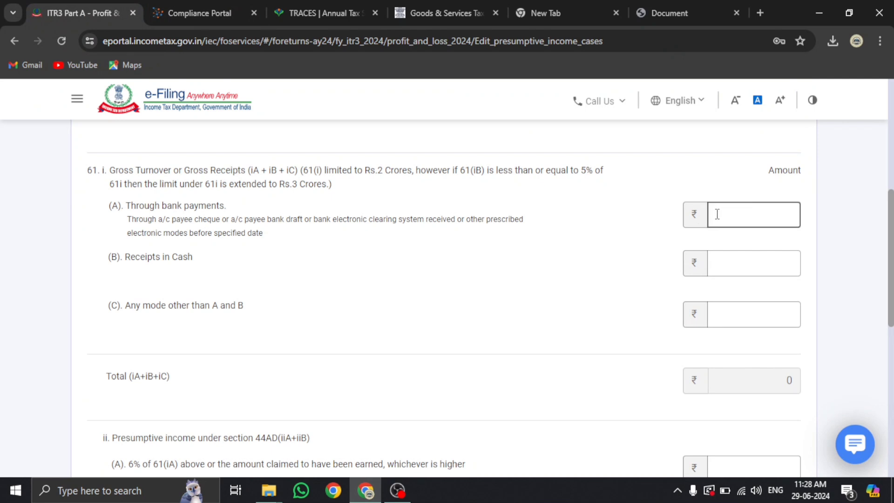
text(2476300)
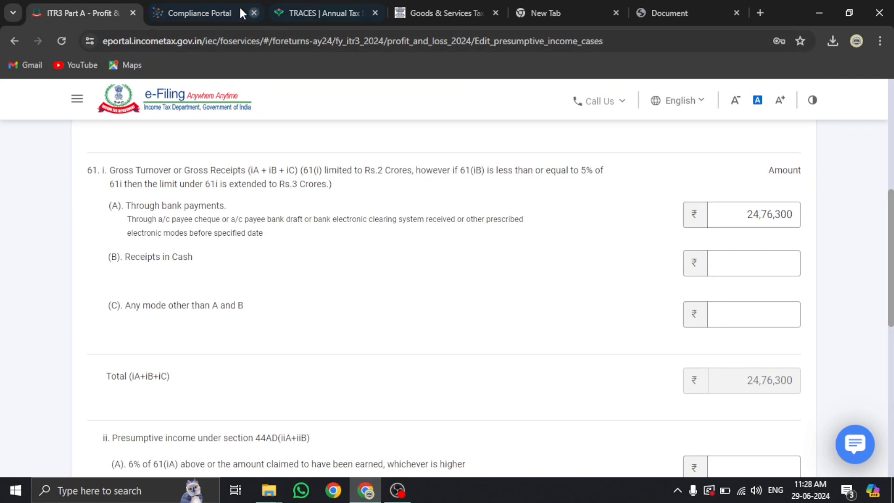
click(206, 7)
scroll(341, 195, up, 2)
Collapse Business receipts, scan the full TIS summary, and move to the GST portal
scroll(185, 205, up, 6)
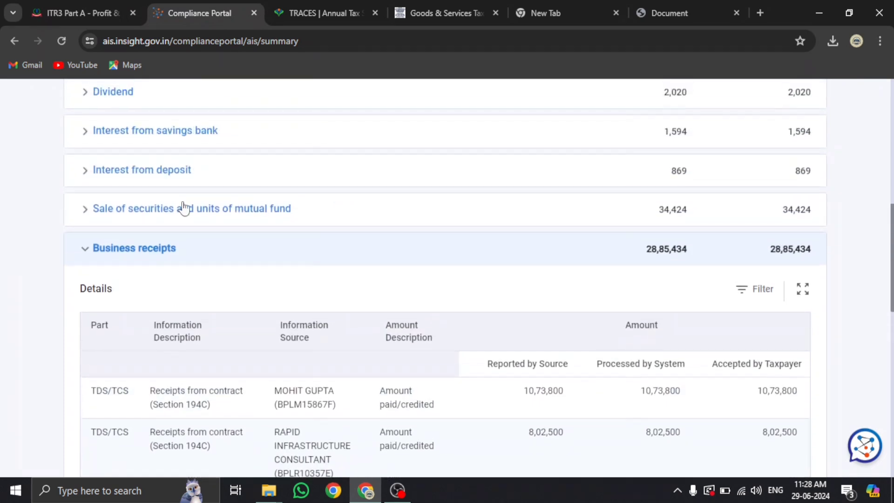
click(156, 381)
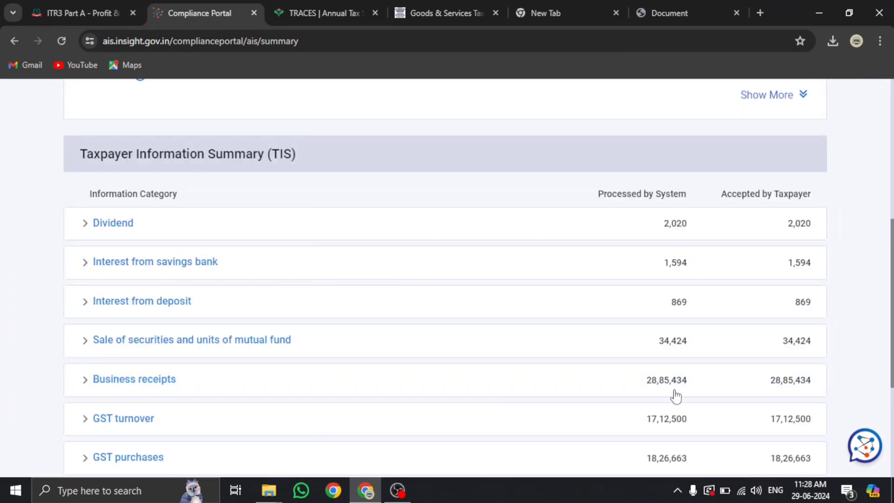
scroll(665, 379, down, 3)
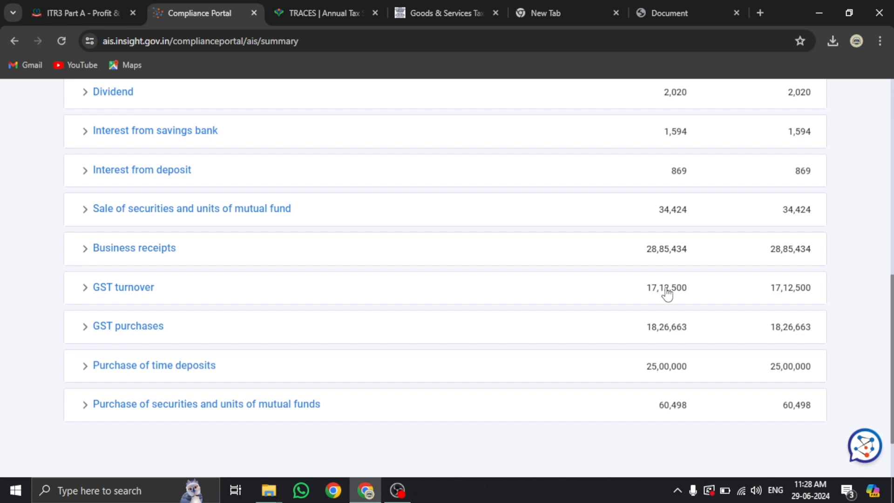
click(437, 9)
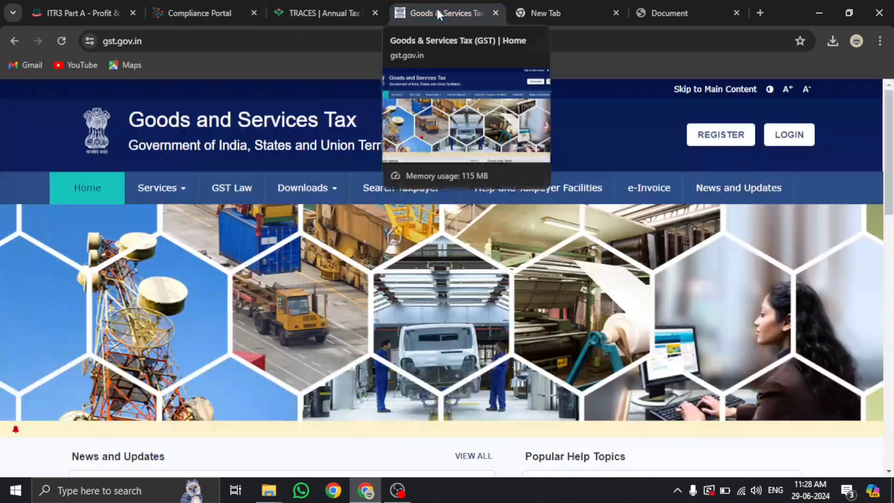
Look up the saved GST username and reach the GST login page
click(560, 10)
click(325, 41)
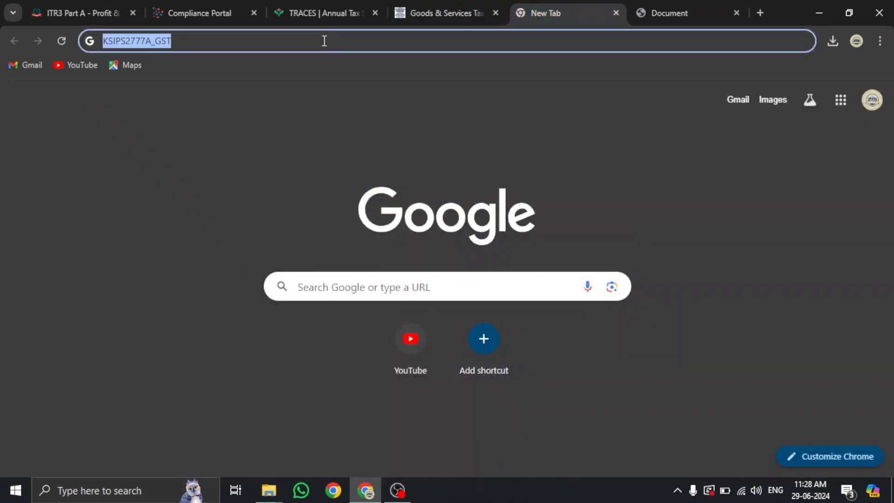
click(429, 15)
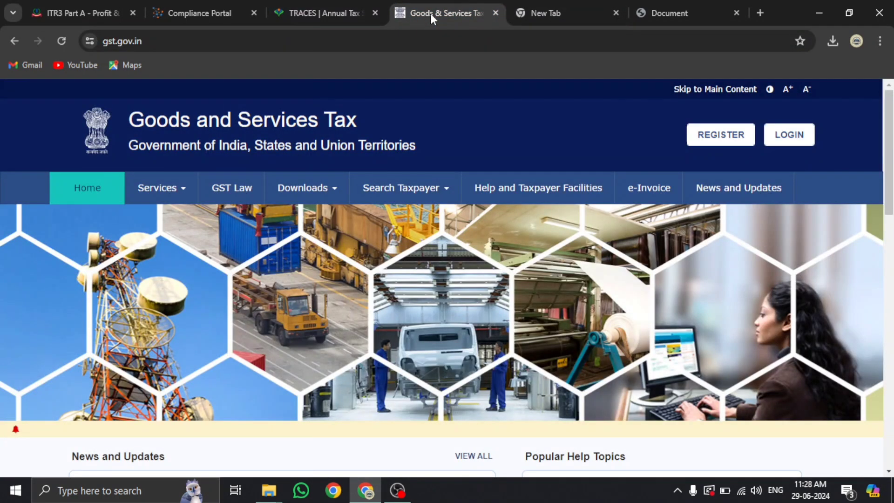
click(721, 134)
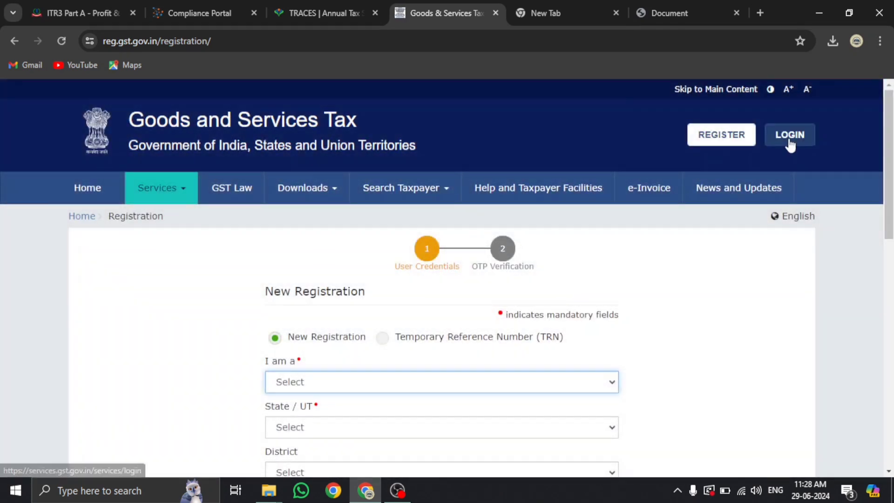
click(790, 145)
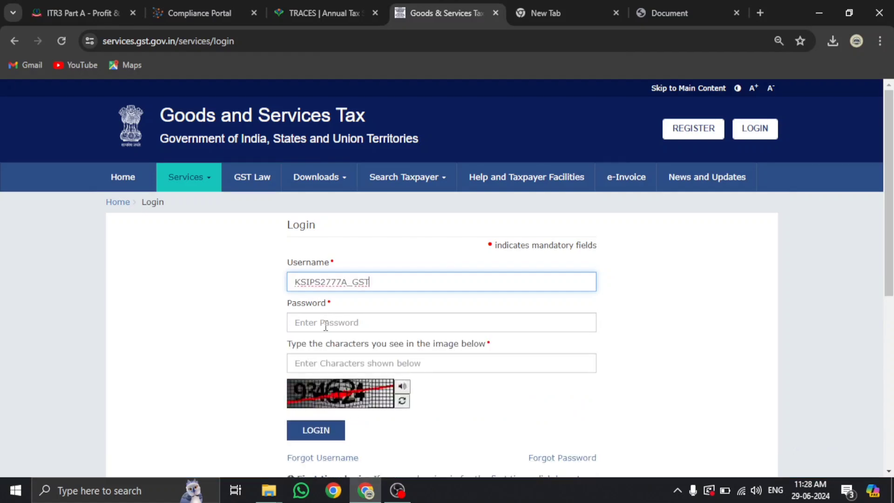
Sign in with the account password and captcha, then defer the principal place of business prompt
click(325, 324)
text(••••••)
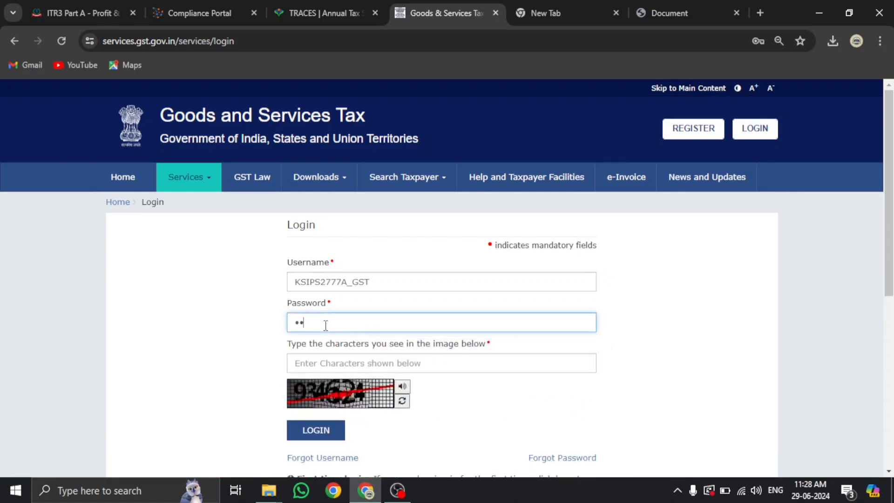
text(••••)
click(324, 361)
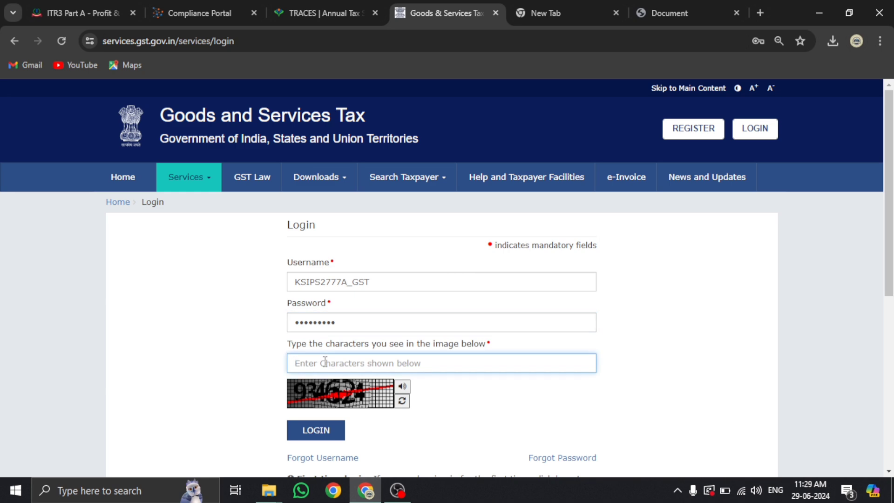
text(934624)
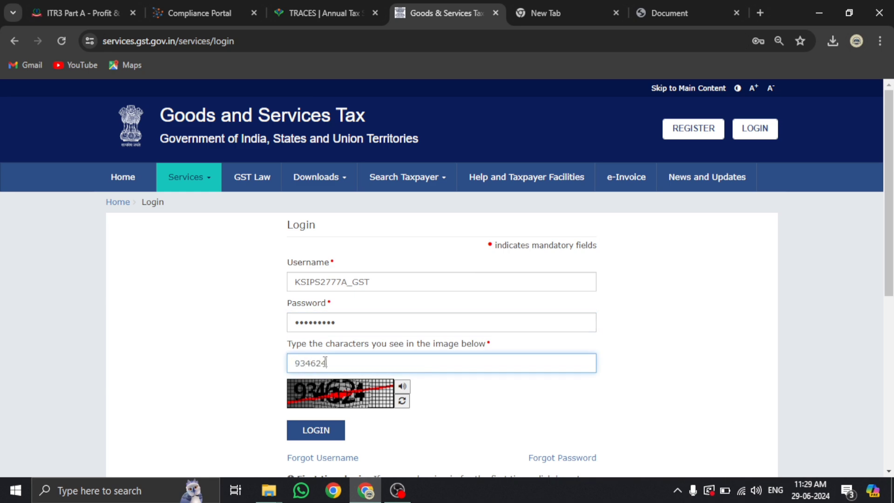
click(316, 428)
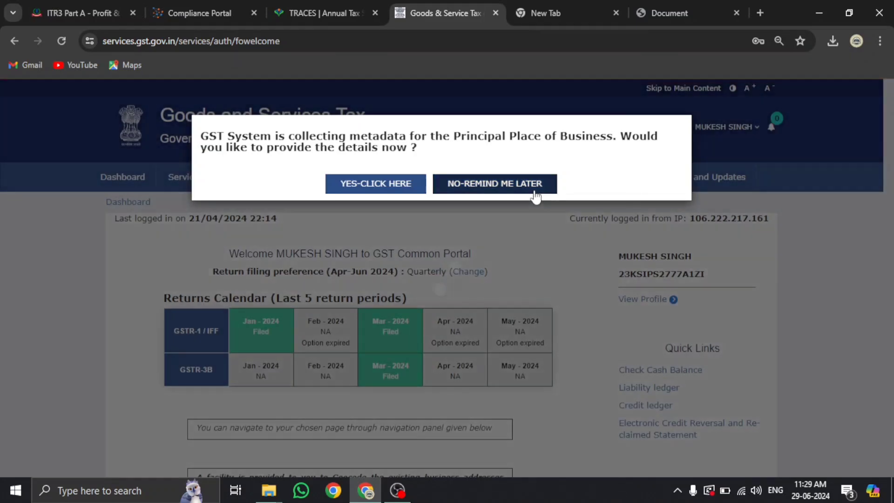
click(530, 183)
scroll(527, 236, down, 6)
scroll(236, 309, up, 2)
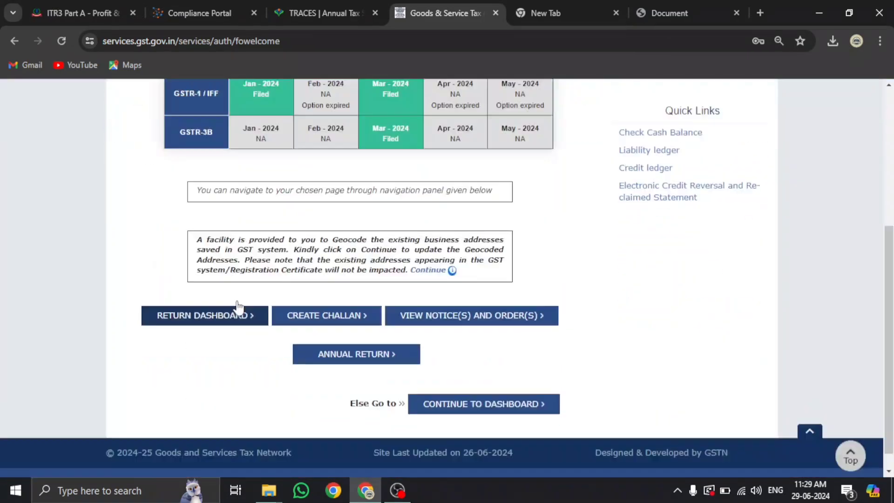
scroll(145, 200, up, 5)
On the GST dashboard, check the 9,10,000.00 turnover based on returns filed
click(126, 175)
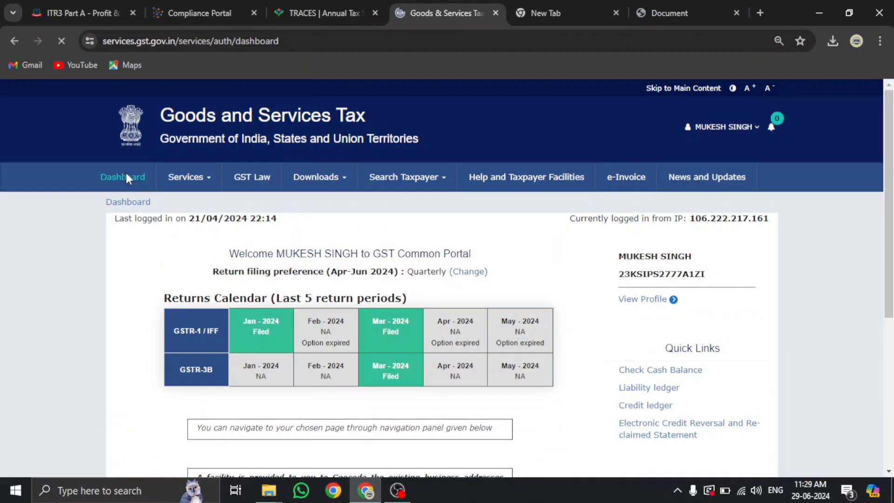
scroll(422, 298, down, 10)
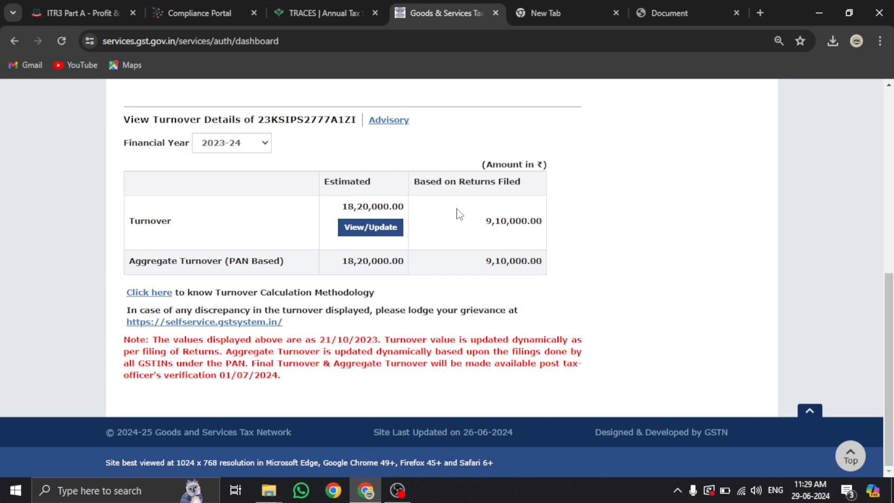
drag(414, 182, 520, 186)
drag(485, 221, 546, 229)
drag(347, 207, 398, 207)
scroll(409, 239, up, 3)
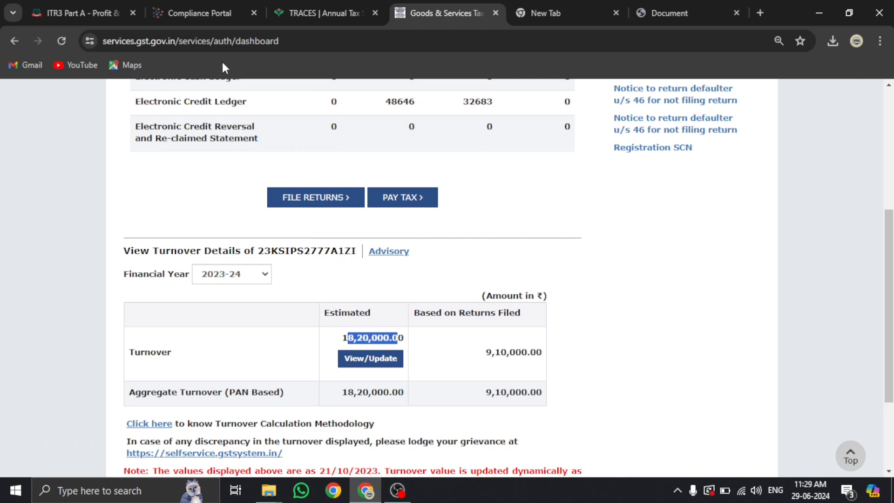
Bring up File Returns for 2024-25, Quarter 1, June, then return to the AIS summary
click(333, 203)
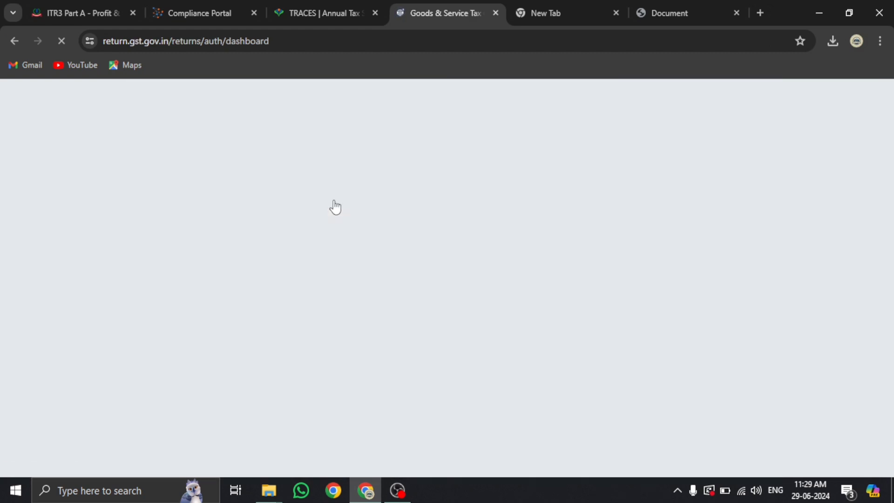
scroll(334, 206, down, 3)
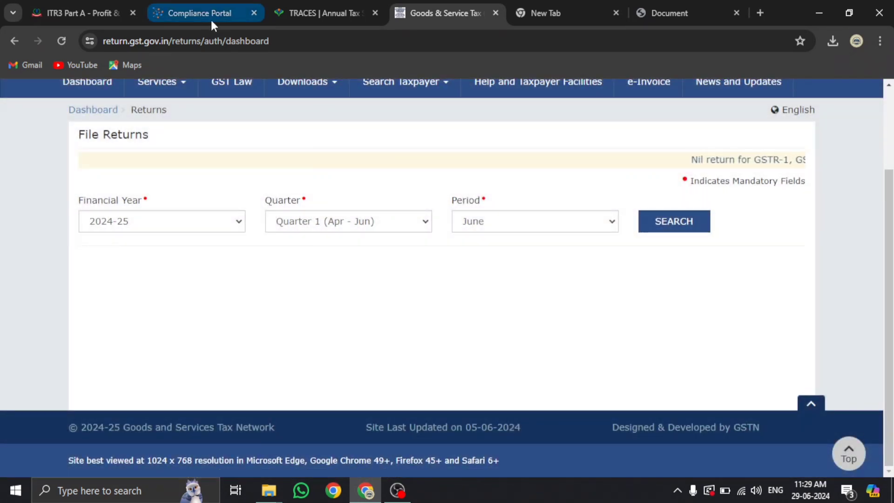
click(212, 18)
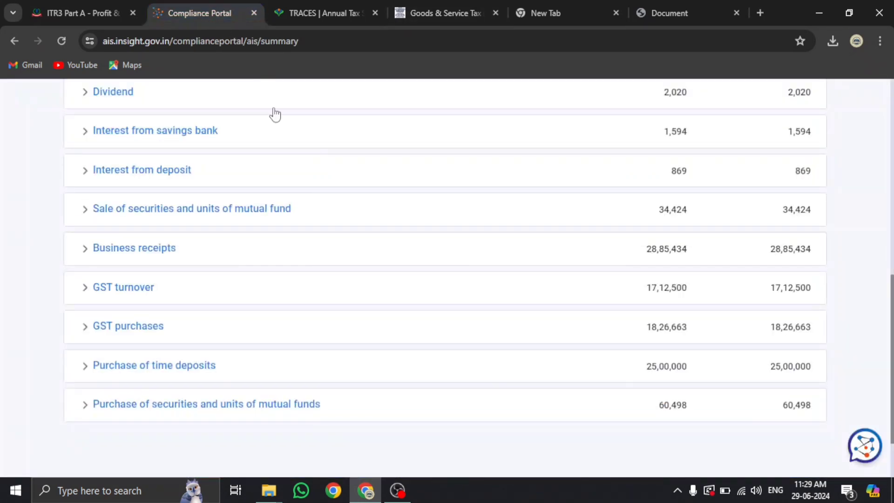
Break down AIS GST turnover by period, marking 9,10,000 for SEP-2023, and return to the GST Portal
click(141, 291)
scroll(141, 294, down, 5)
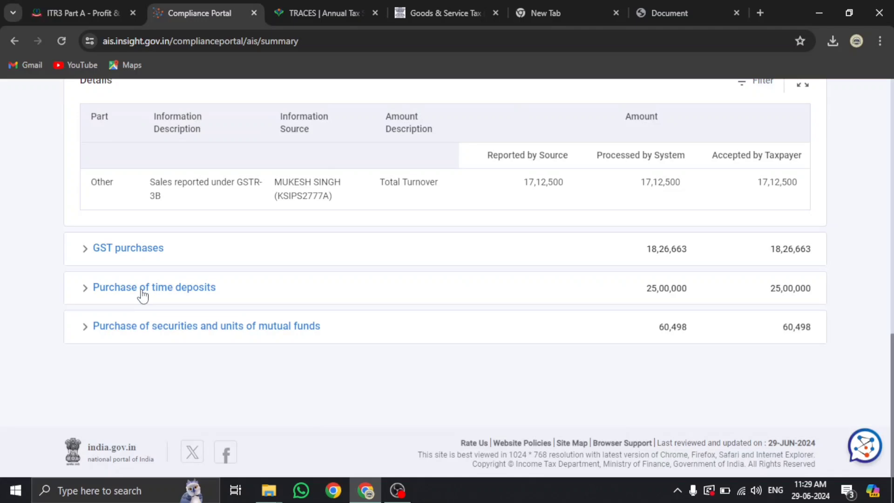
click(274, 191)
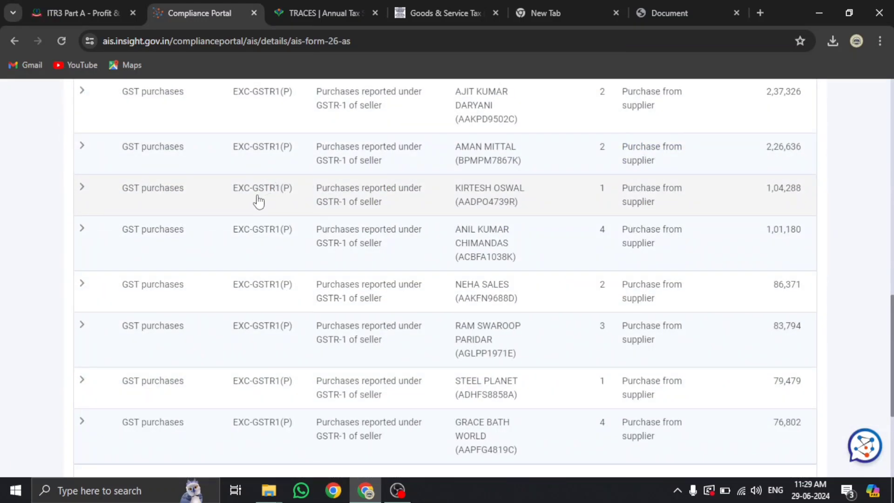
scroll(250, 197, down, 2)
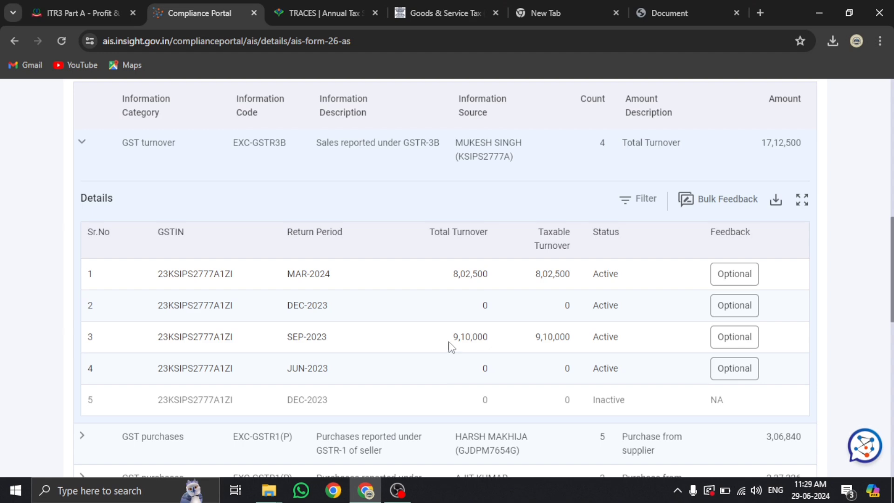
drag(453, 336, 487, 340)
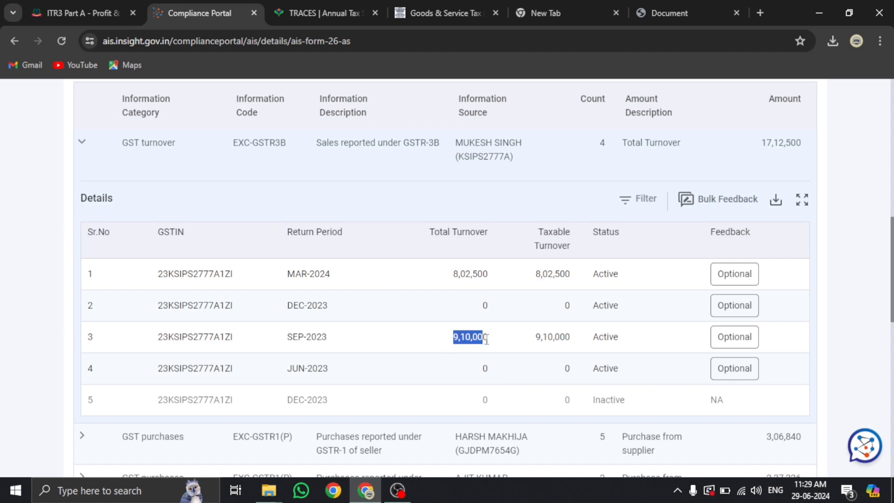
click(440, 13)
Compare the GST dashboard's estimated 18,20,000 against 9,10,000 filed turnover, then return to AIS
click(96, 86)
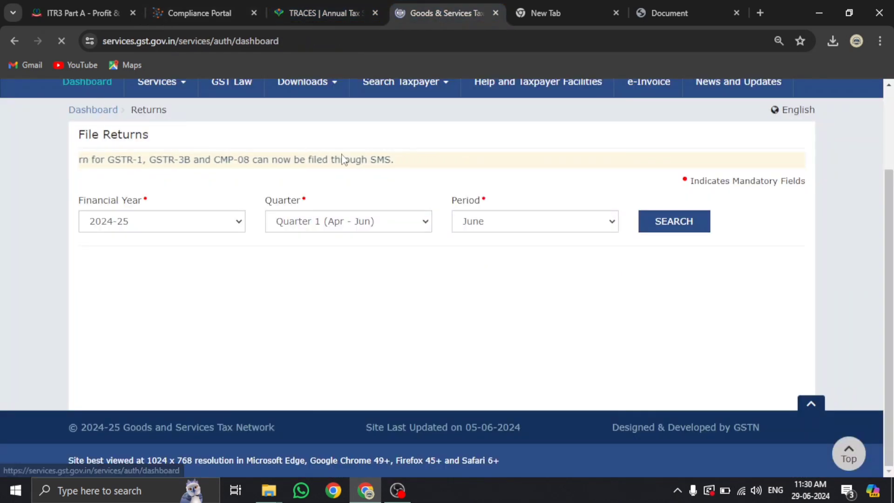
scroll(351, 251, down, 5)
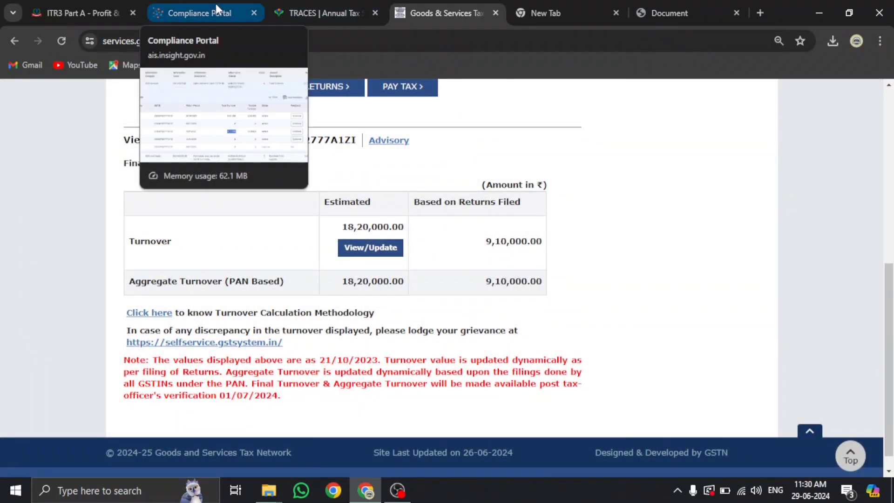
click(216, 4)
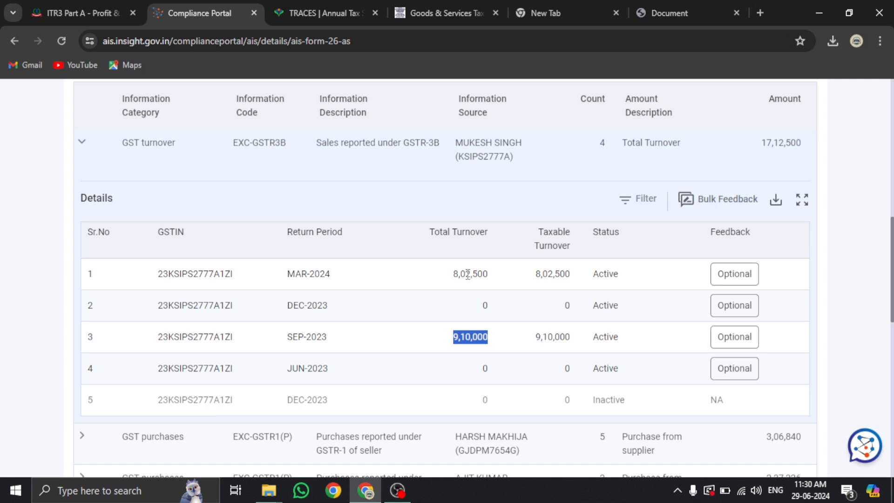
Expand Business receipts in the Taxpayer Information Summary to see 194J receipts of 1,95,414, 1,13,720 and 1,00,000
scroll(468, 274, up, 3)
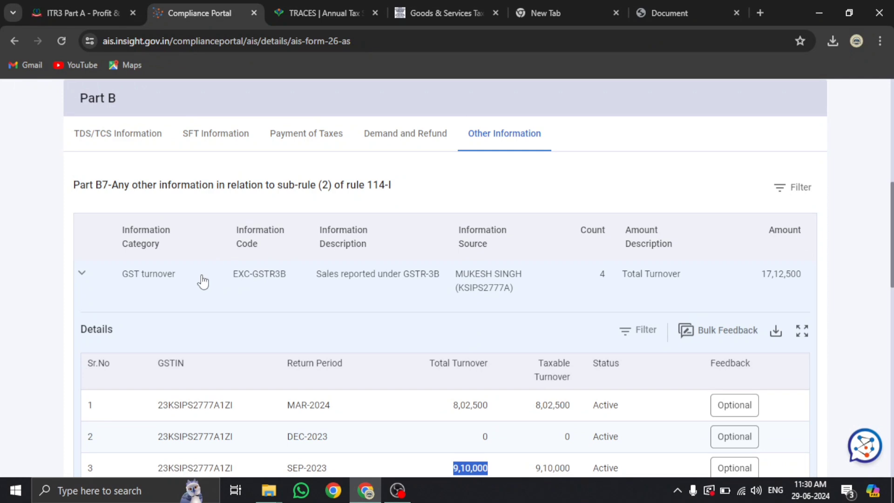
scroll(200, 281, up, 6)
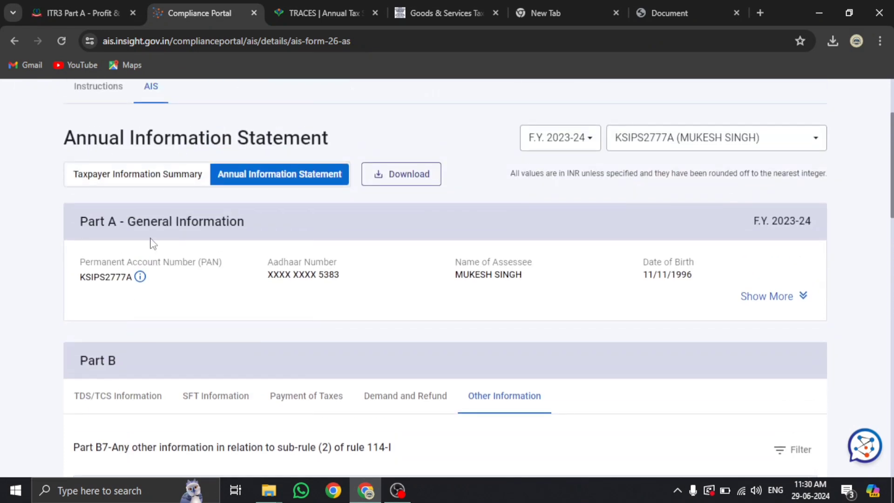
click(142, 176)
scroll(341, 278, down, 2)
scroll(341, 279, down, 5)
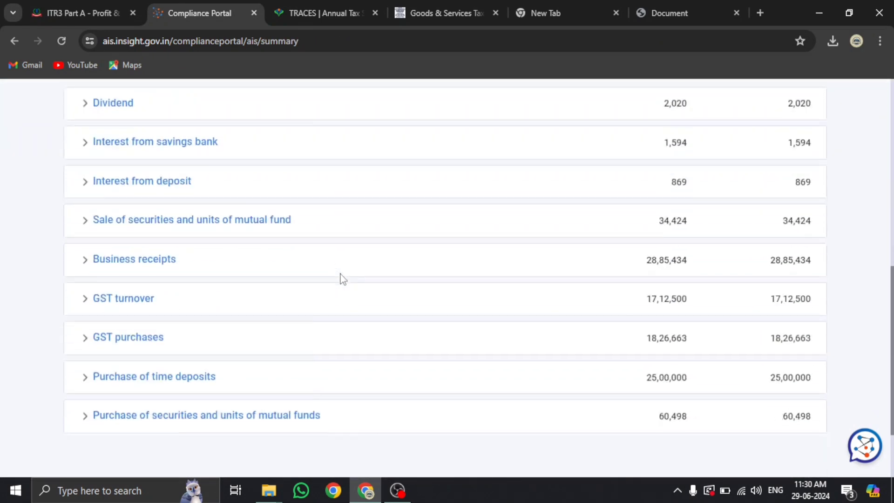
click(143, 256)
scroll(242, 270, down, 2)
scroll(243, 271, down, 2)
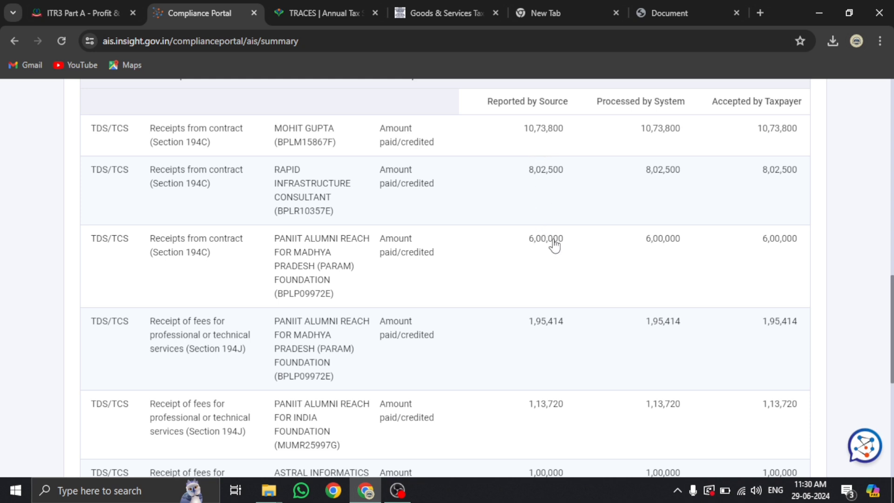
scroll(554, 244, down, 3)
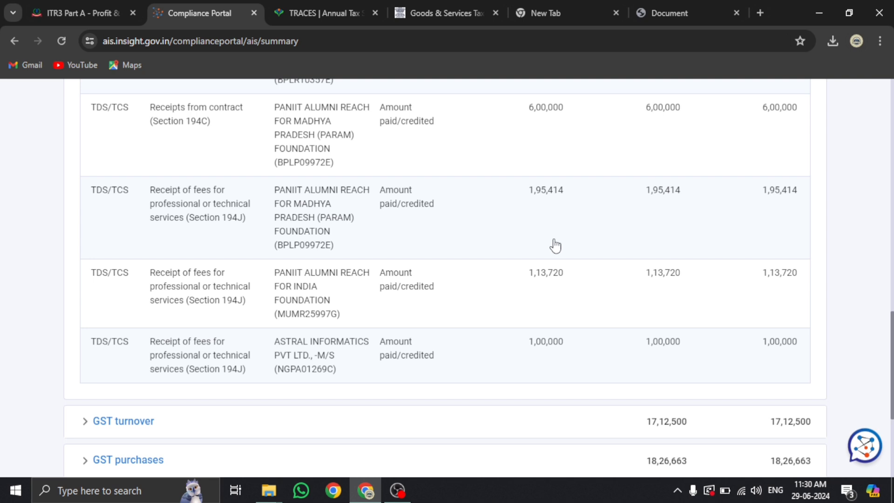
Back in the ITR-3 form, confirm the bank-payments turnover of 24,76,300
click(74, 10)
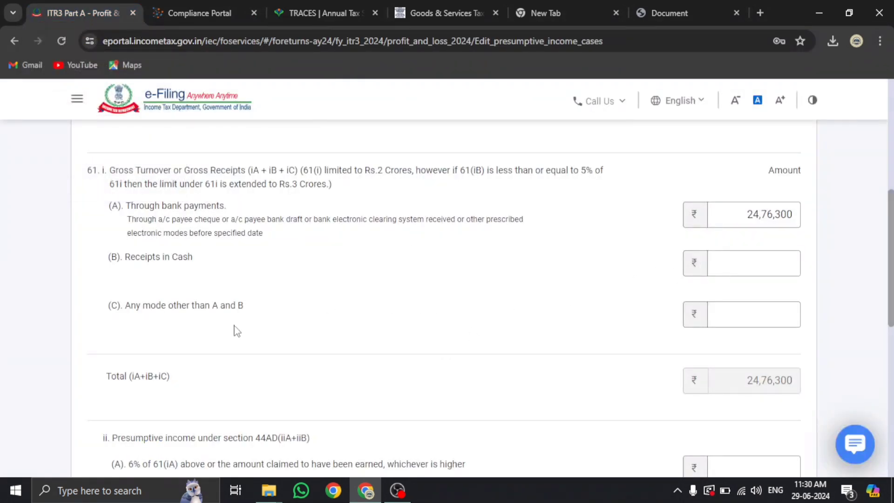
scroll(235, 330, up, 5)
scroll(233, 326, down, 6)
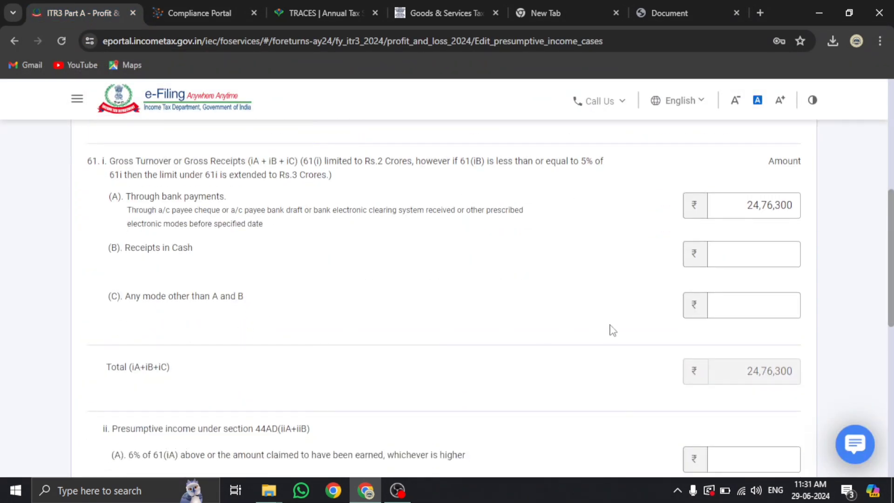
click(765, 223)
drag(750, 208, 801, 209)
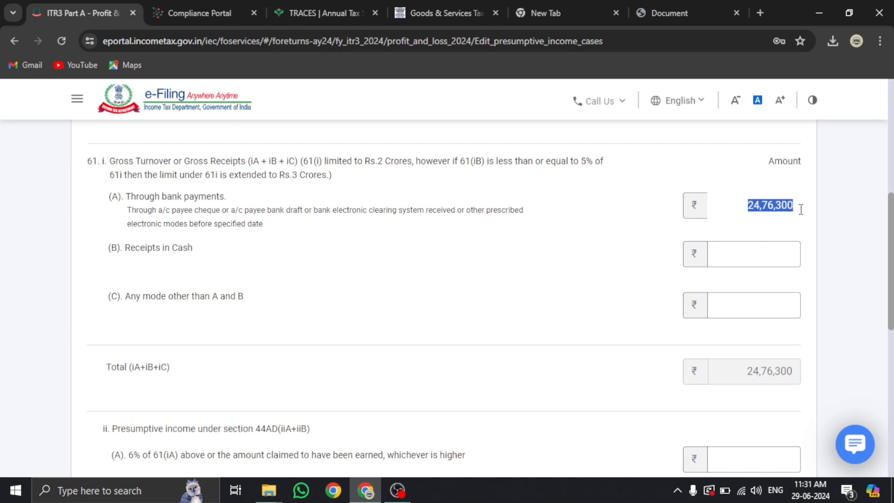
click(439, 355)
scroll(386, 349, down, 3)
Compare the 6% and 8% rate lines of the 44AD presumptive income computation
click(749, 327)
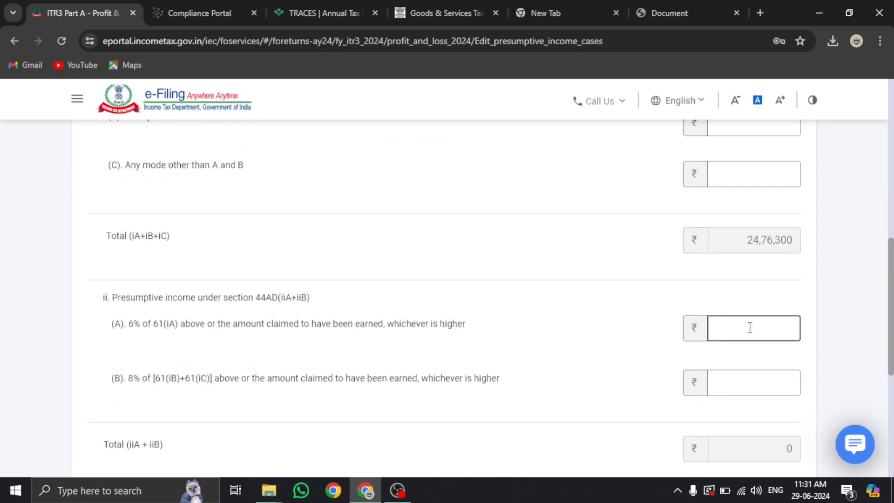
scroll(748, 325, up, 3)
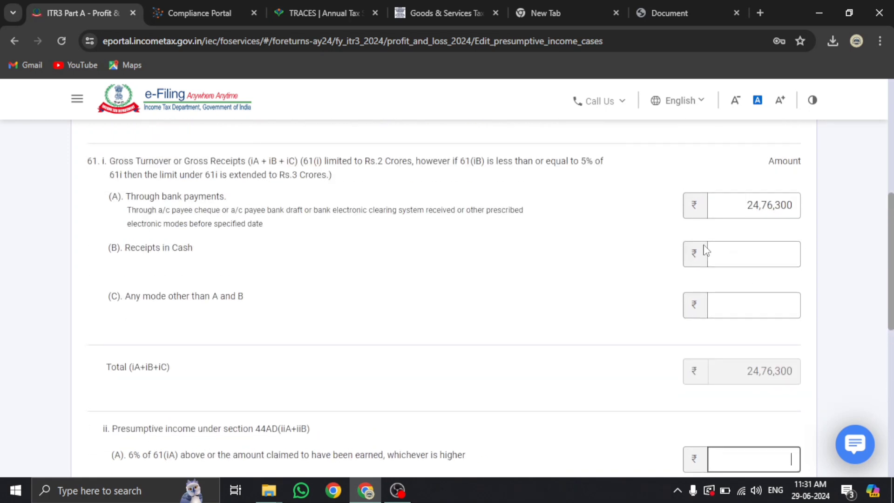
scroll(531, 349, down, 3)
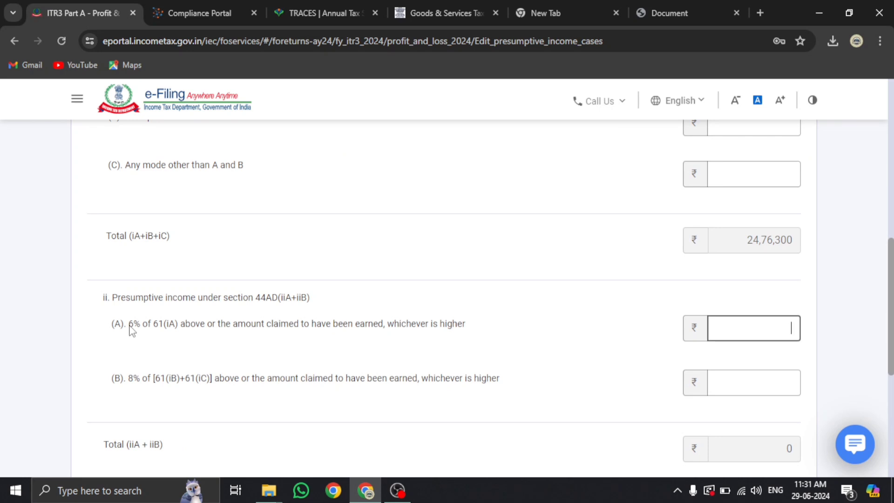
drag(129, 324, 151, 325)
scroll(185, 330, up, 3)
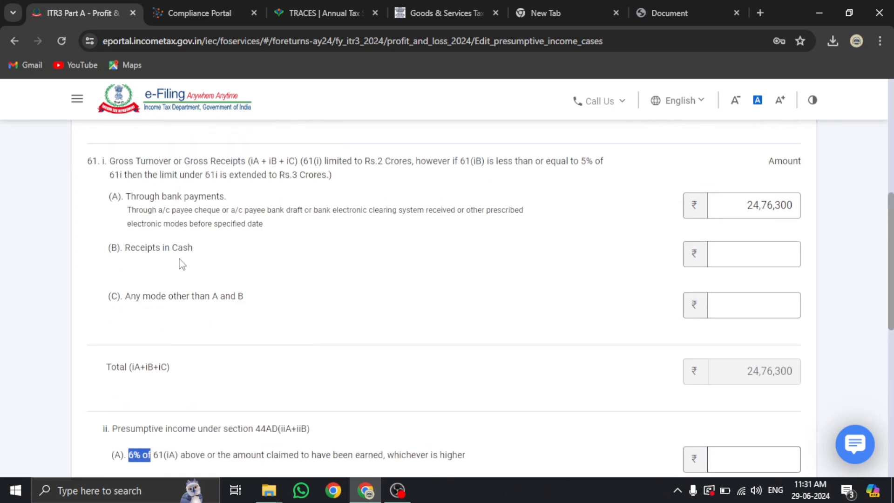
click(730, 251)
scroll(112, 396, down, 3)
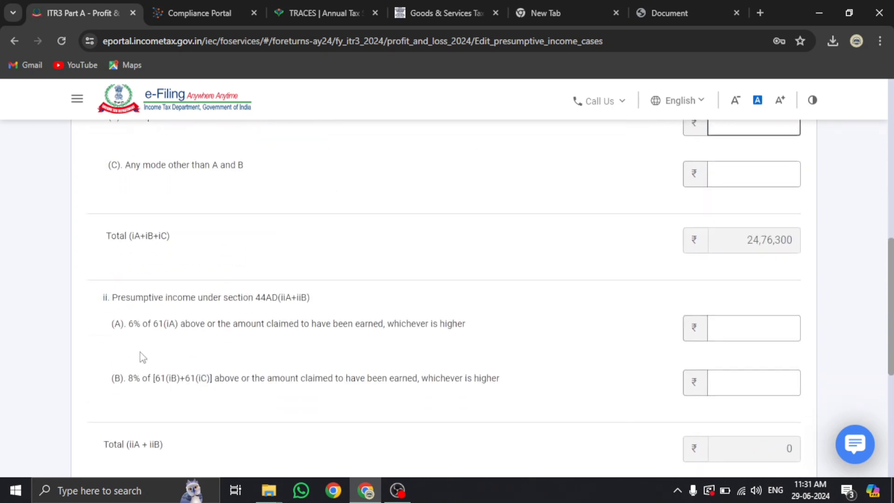
drag(126, 377, 148, 378)
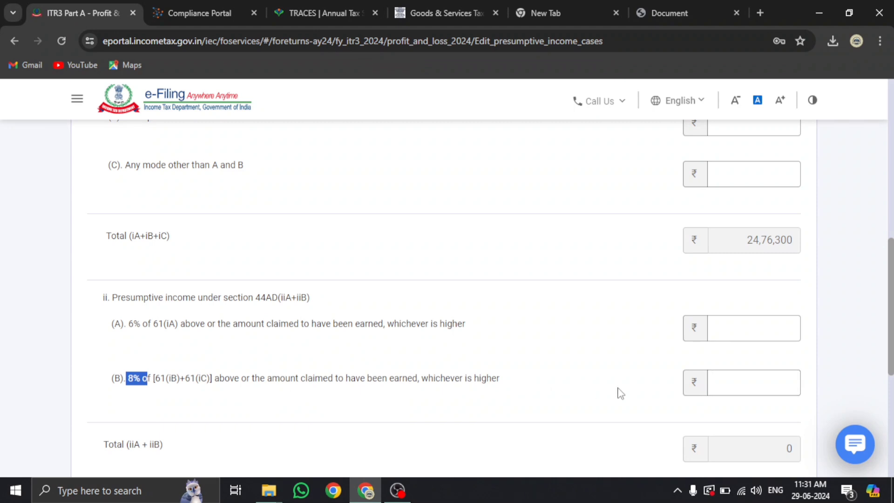
Enter 2,85,421 as the 44AD 6% presumptive income and save the schedule
click(714, 329)
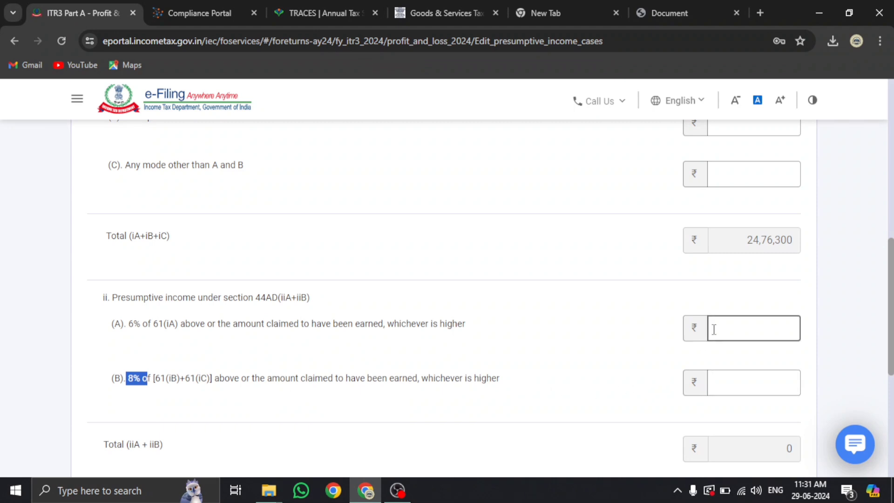
click(714, 329)
scroll(714, 329, up, 1)
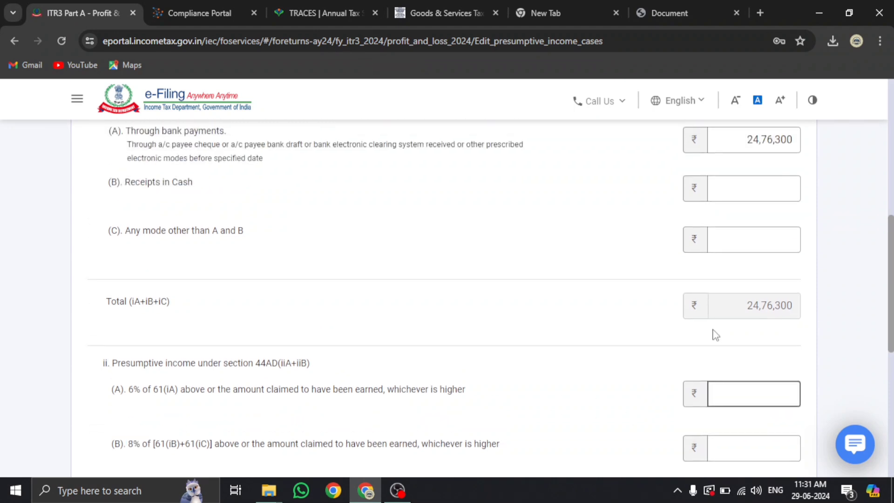
scroll(714, 329, down, 1)
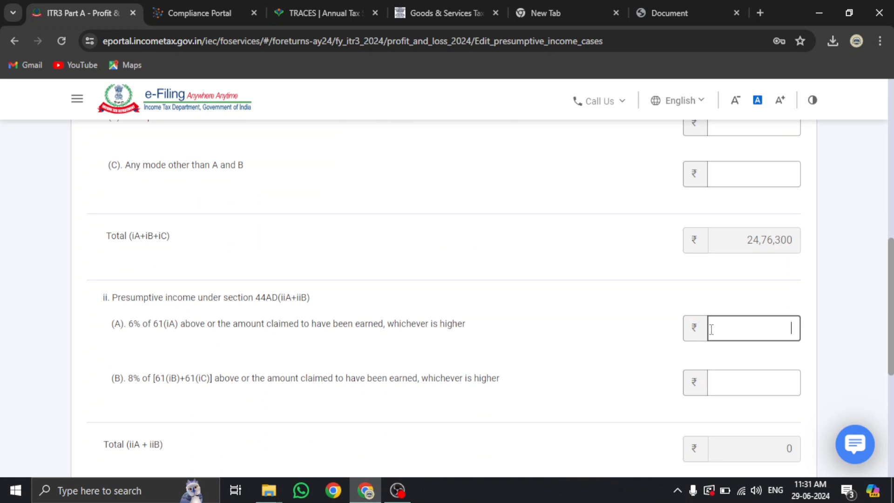
text(285421)
click(617, 347)
scroll(619, 351, down, 2)
scroll(619, 350, down, 1)
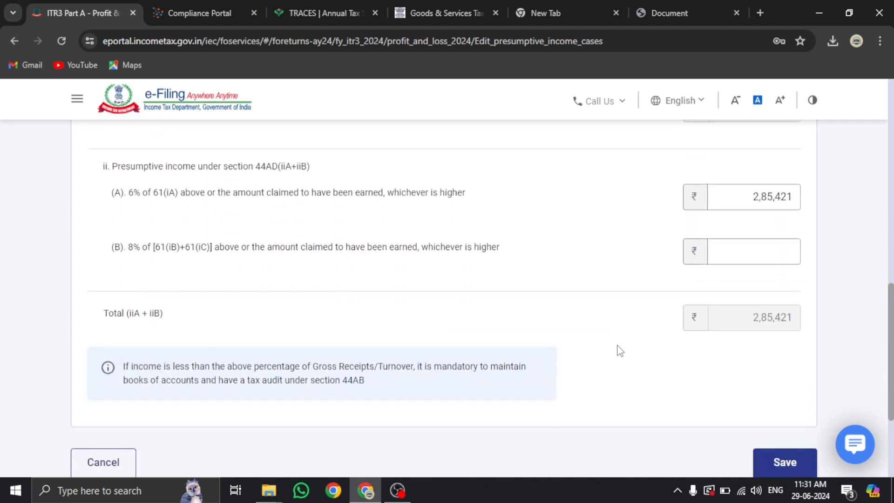
scroll(620, 351, down, 2)
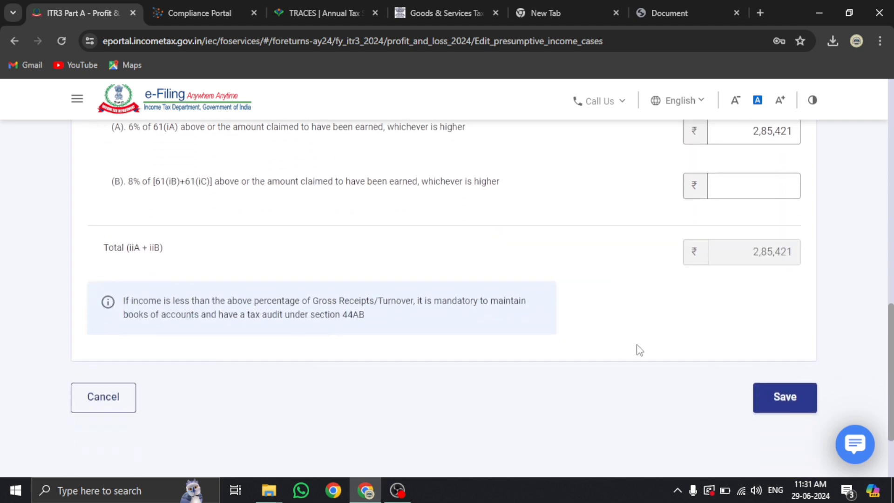
click(785, 398)
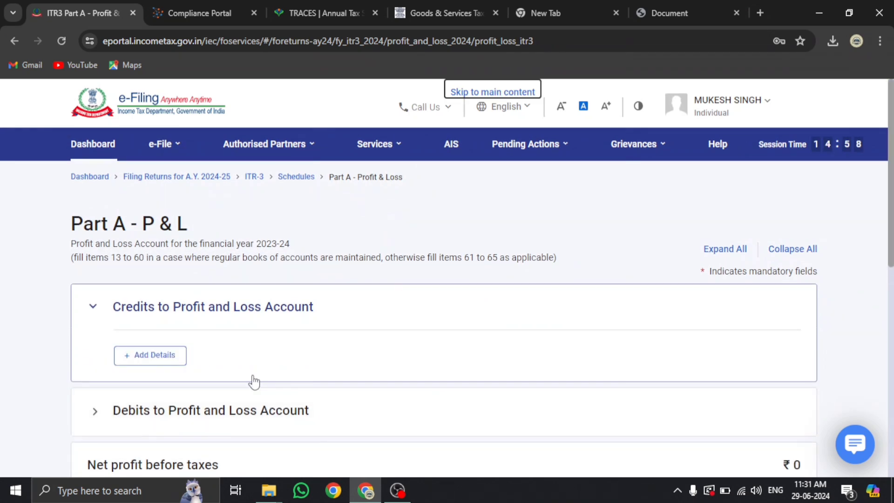
Confirm the Profit and Loss schedule, then scroll the schedules summary down to Schedule BP
scroll(247, 377, down, 10)
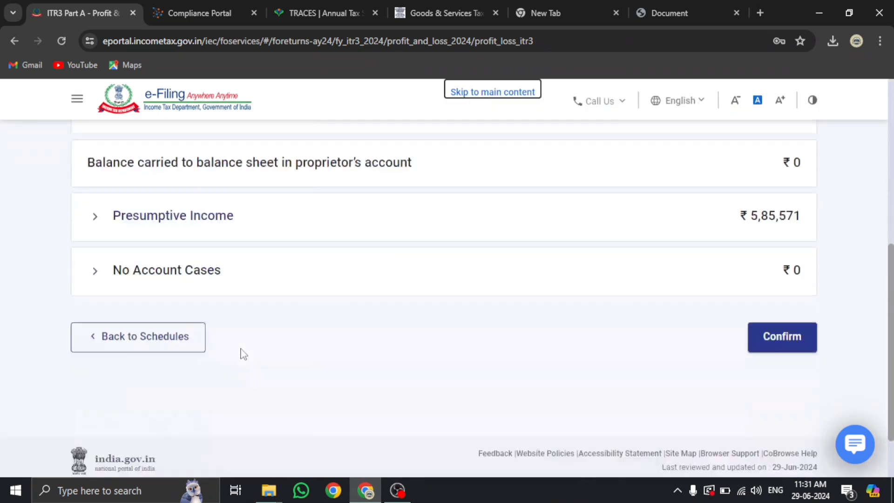
click(776, 328)
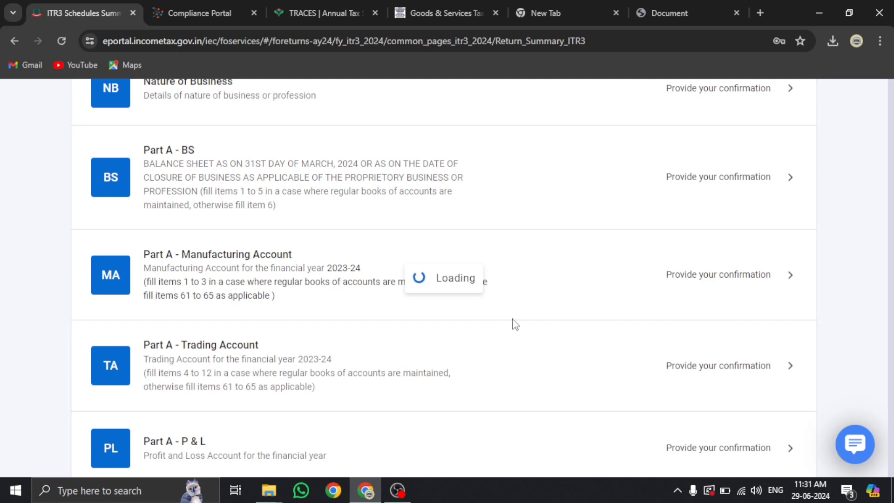
scroll(408, 335, down, 4)
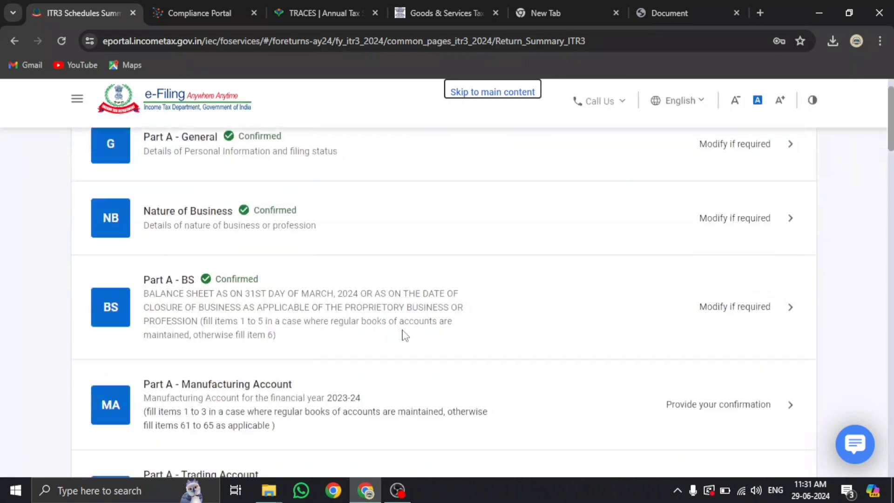
scroll(405, 335, down, 4)
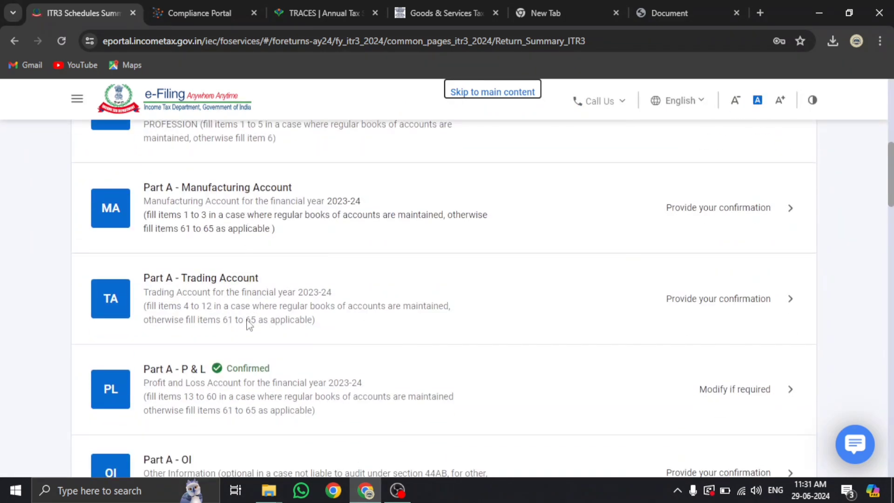
scroll(248, 325, down, 3)
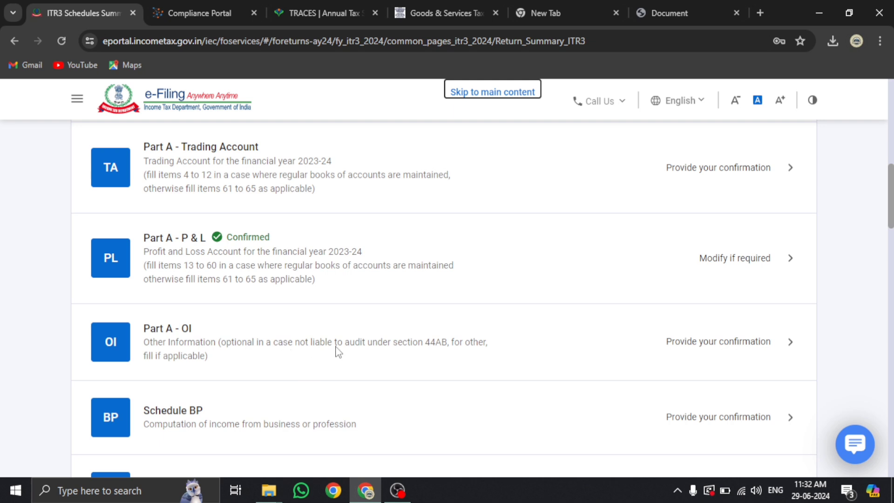
scroll(335, 351, down, 1)
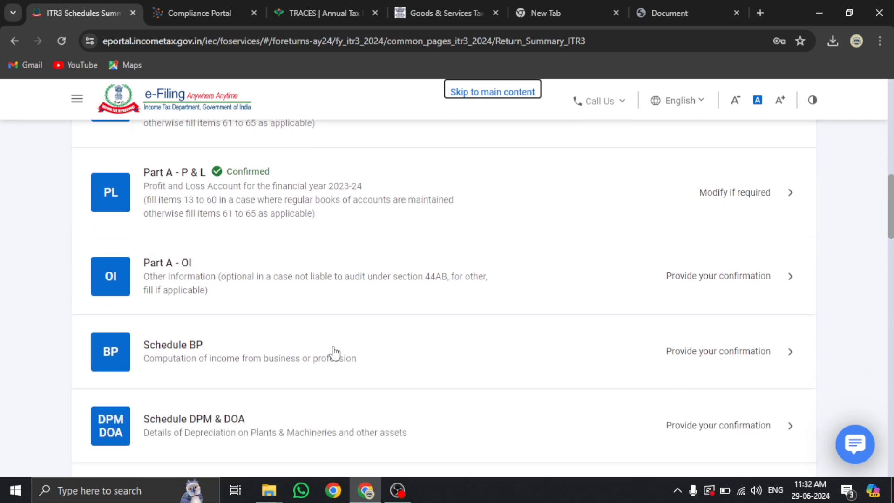
scroll(331, 353, down, 2)
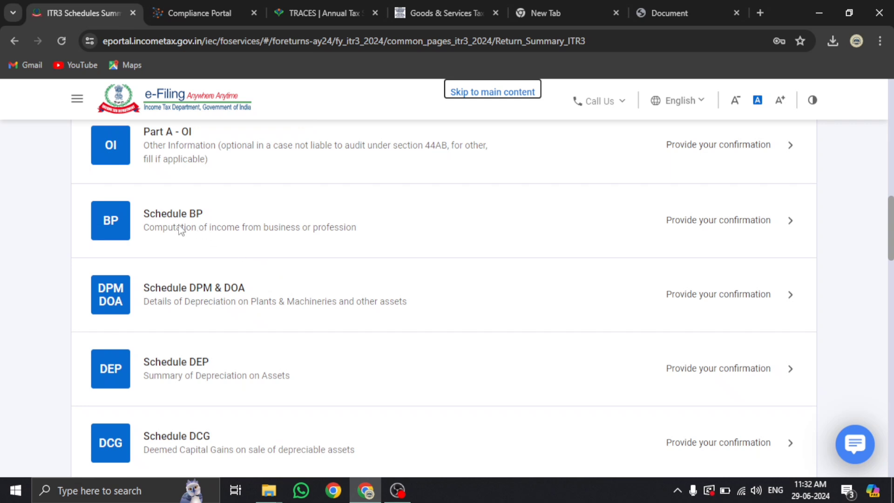
Review Schedule BP's business income of ₹5,85,571 and confirm the computation
click(299, 233)
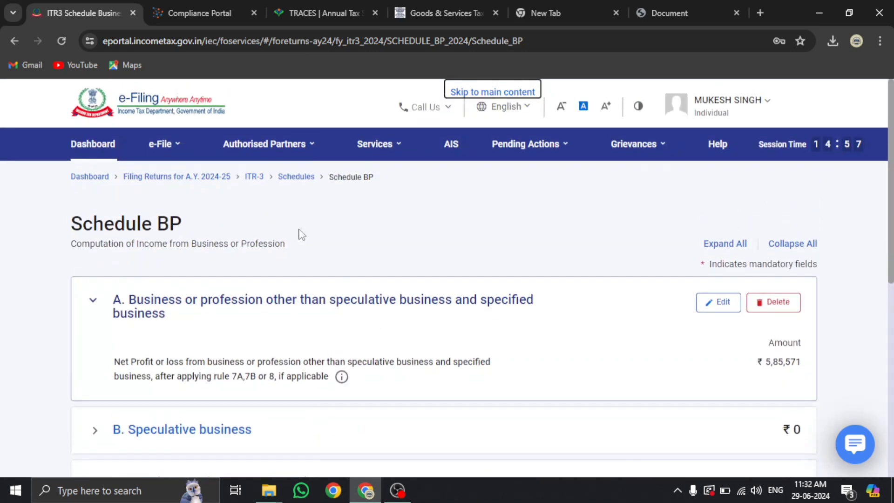
scroll(300, 235, down, 2)
scroll(750, 258, down, 3)
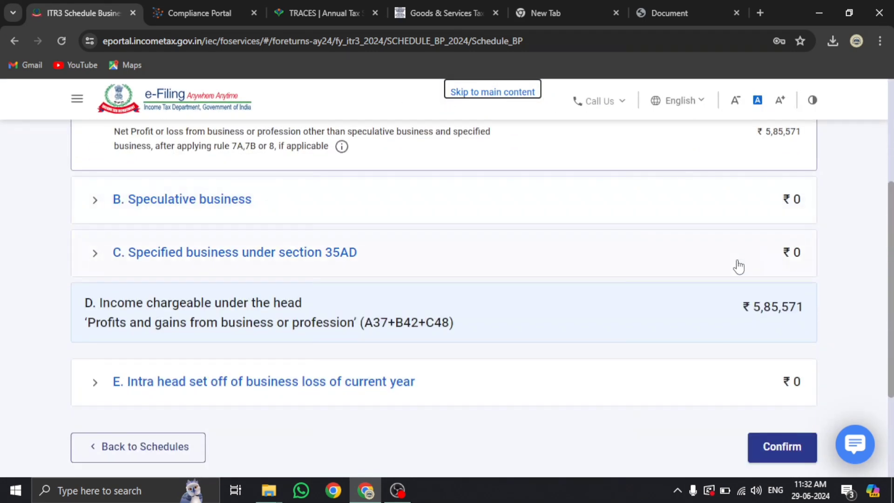
click(785, 456)
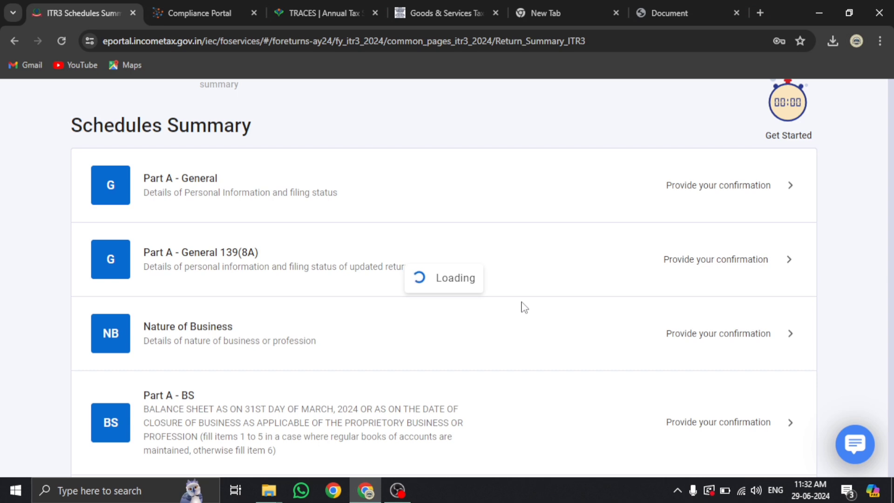
In the AIS taxpayer information summary, collapse the Business receipts 28,85,434 details
click(181, 13)
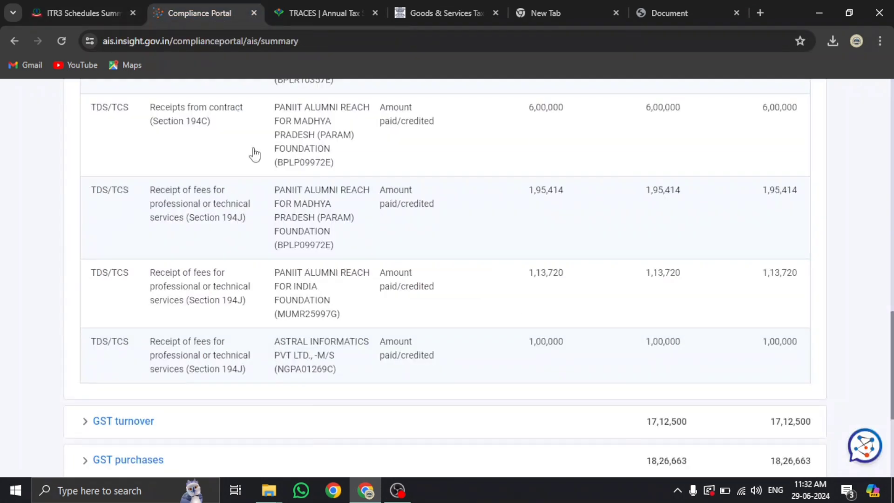
scroll(253, 153, up, 15)
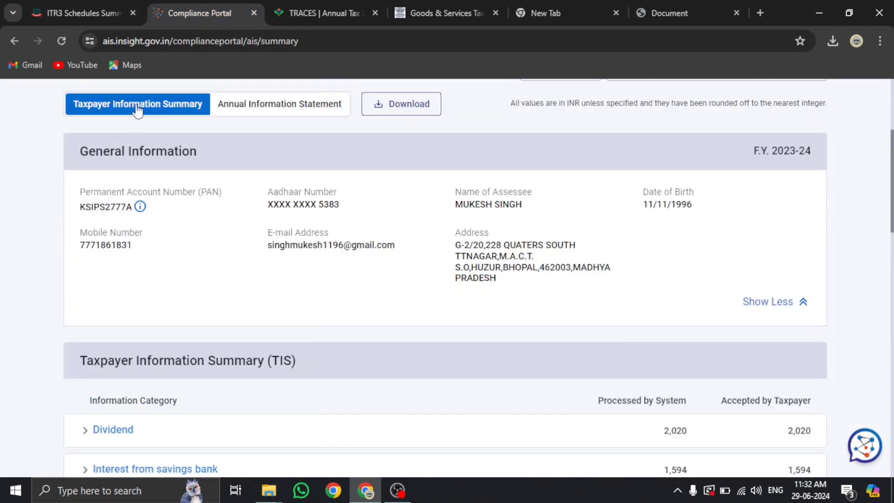
scroll(114, 419, down, 5)
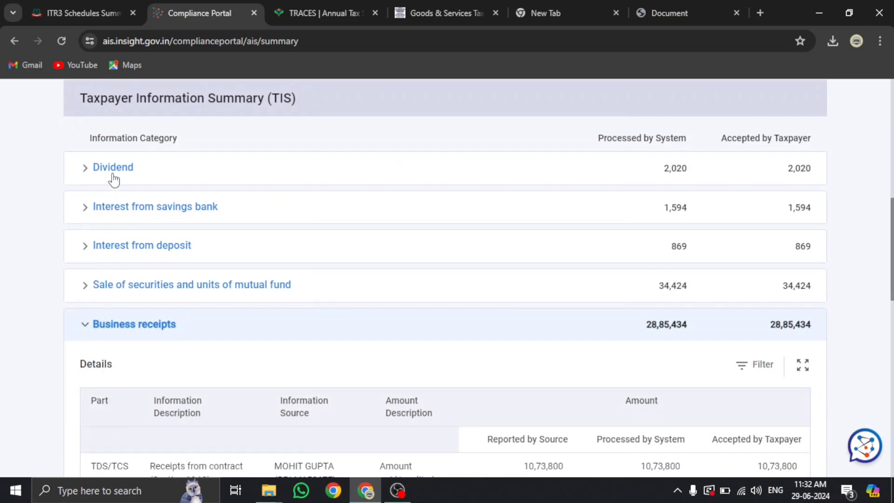
click(124, 324)
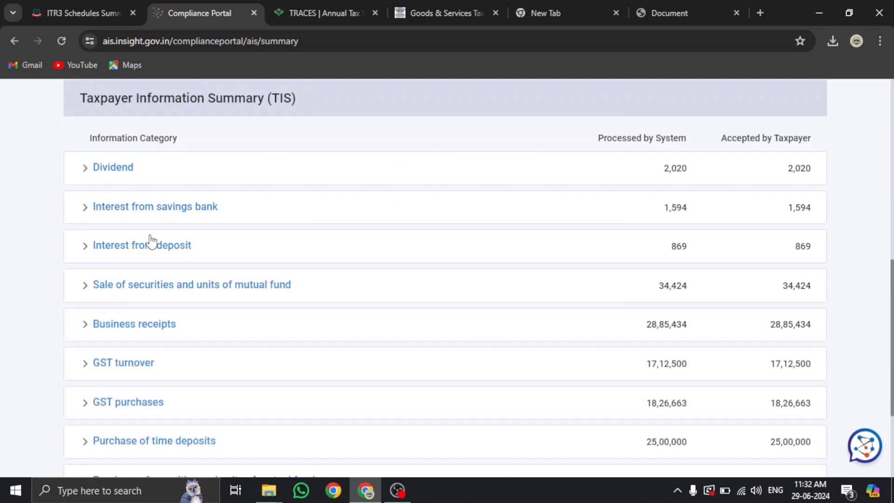
Return to the ITR-3 schedules summary and open Schedule Other Sources
click(95, 6)
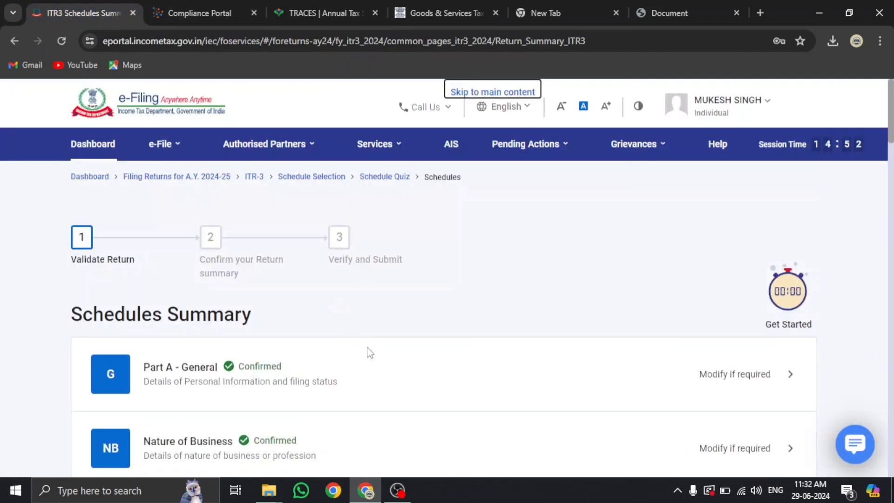
scroll(367, 352, down, 10)
scroll(369, 354, down, 8)
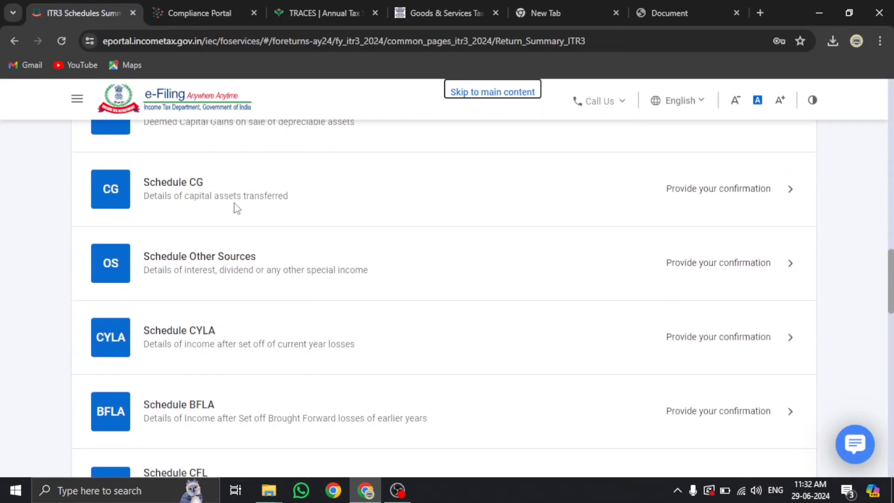
click(236, 266)
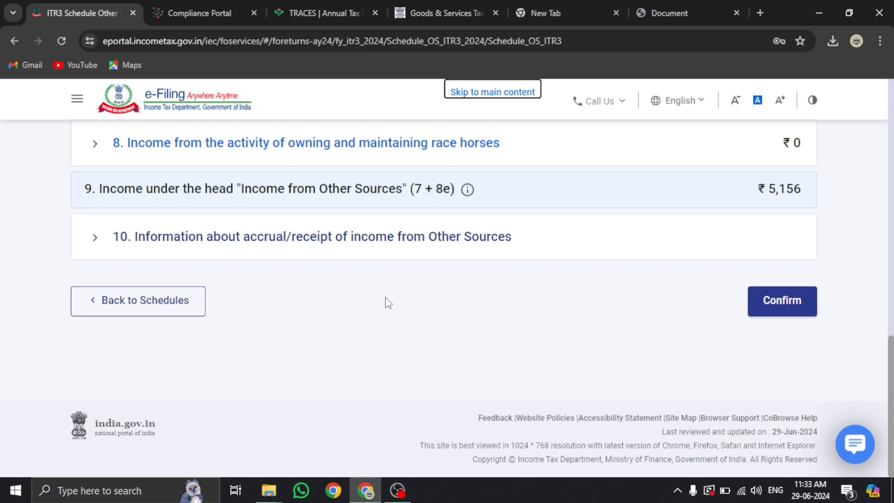
Compare Schedule OS dividends ₹2,020 and interest against the AIS dividend and interest amounts
scroll(388, 303, up, 10)
scroll(388, 303, up, 3)
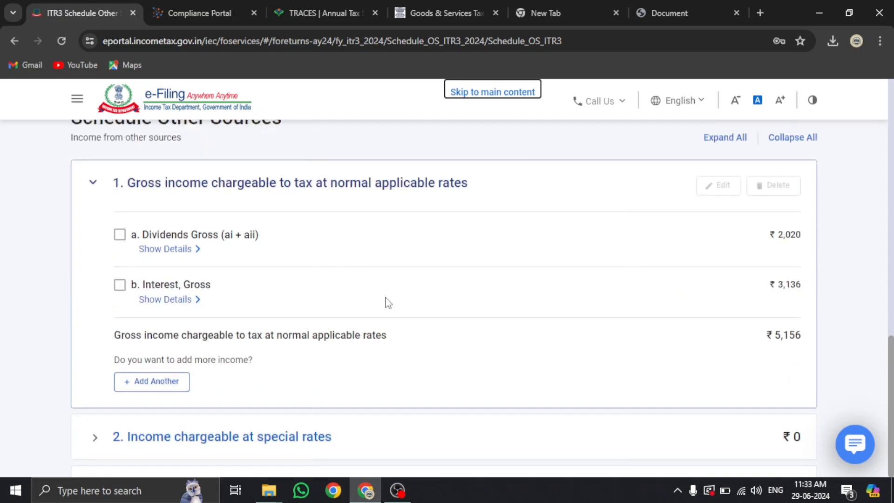
click(213, 9)
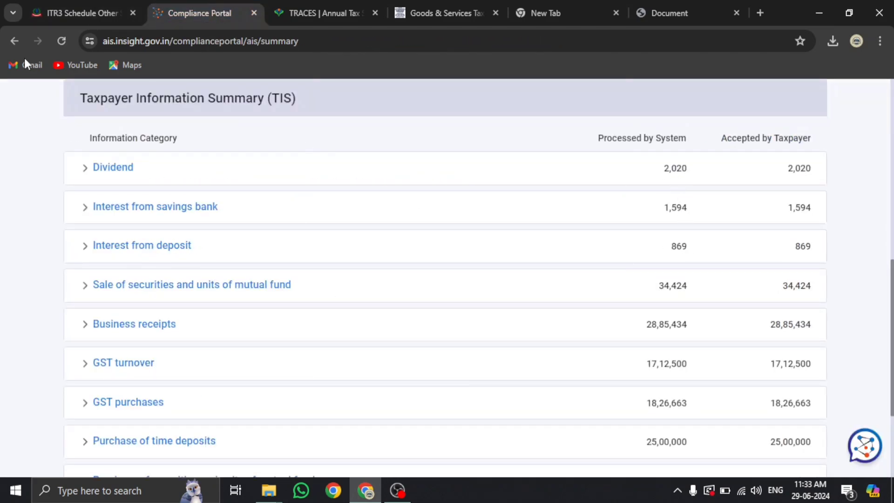
click(79, 13)
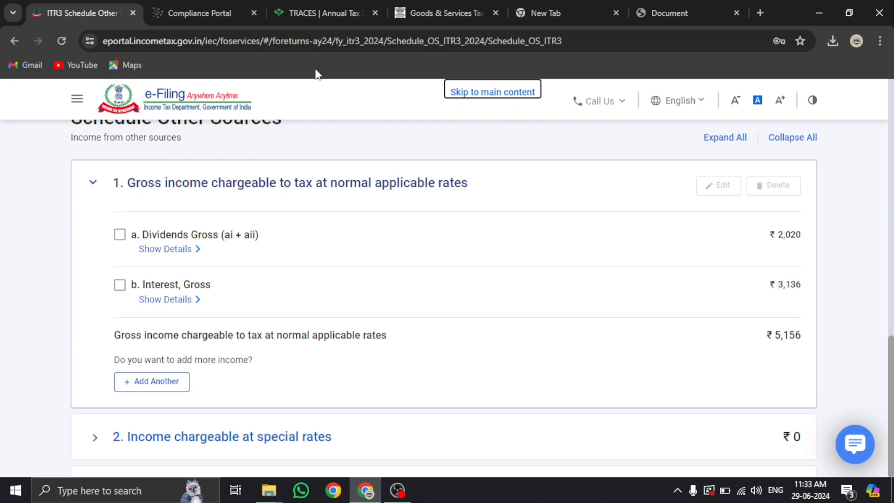
click(194, 15)
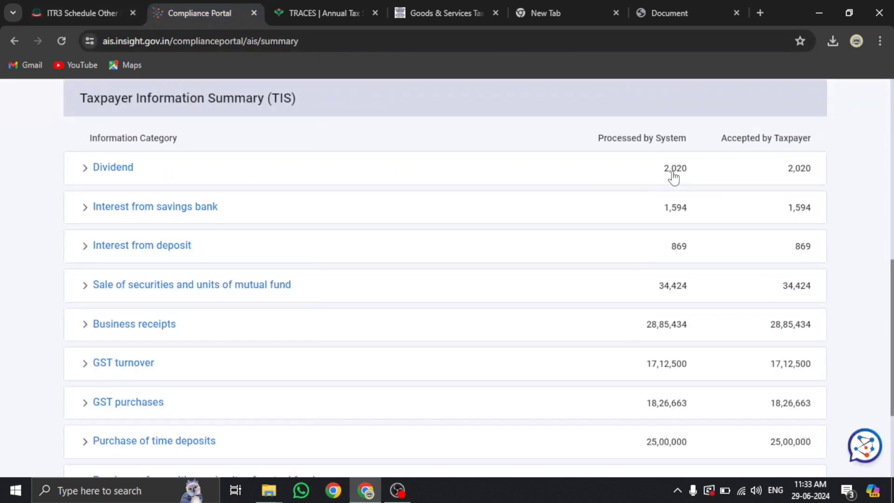
click(79, 12)
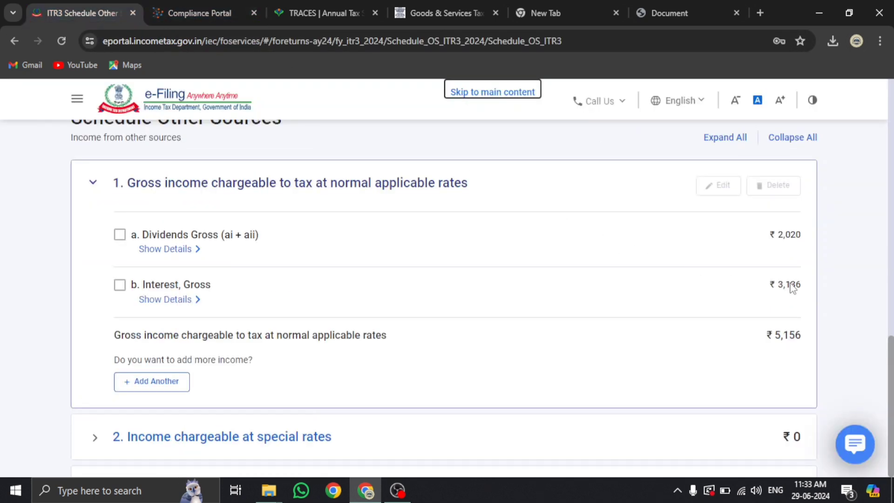
Recheck the AIS interest figures against Schedule OS interest of ₹3,136
scroll(484, 283, up, 1)
scroll(484, 283, down, 15)
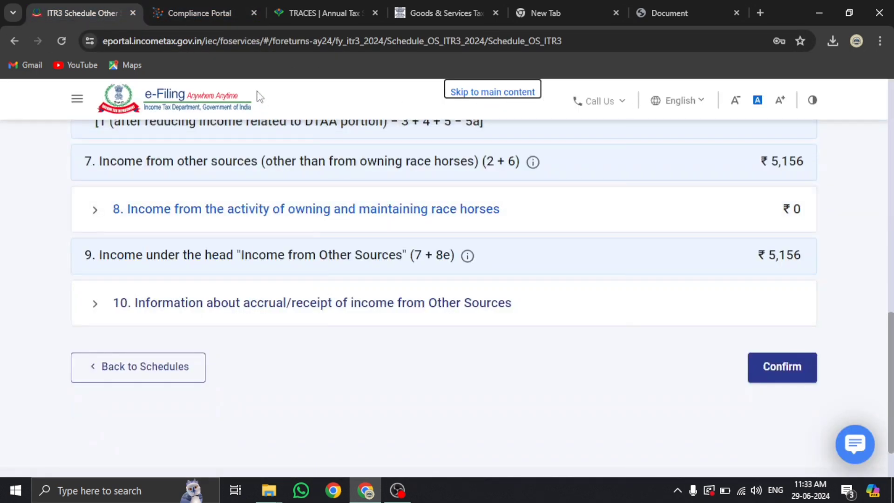
click(200, 15)
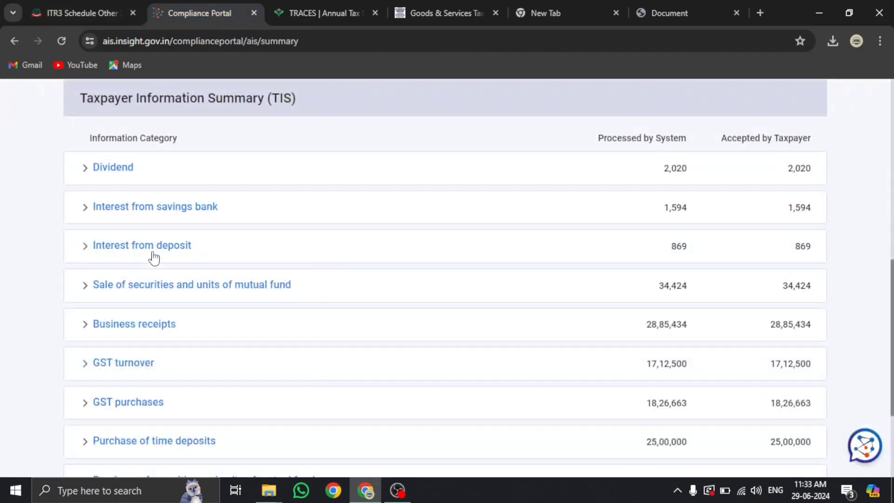
click(63, 10)
scroll(645, 286, up, 10)
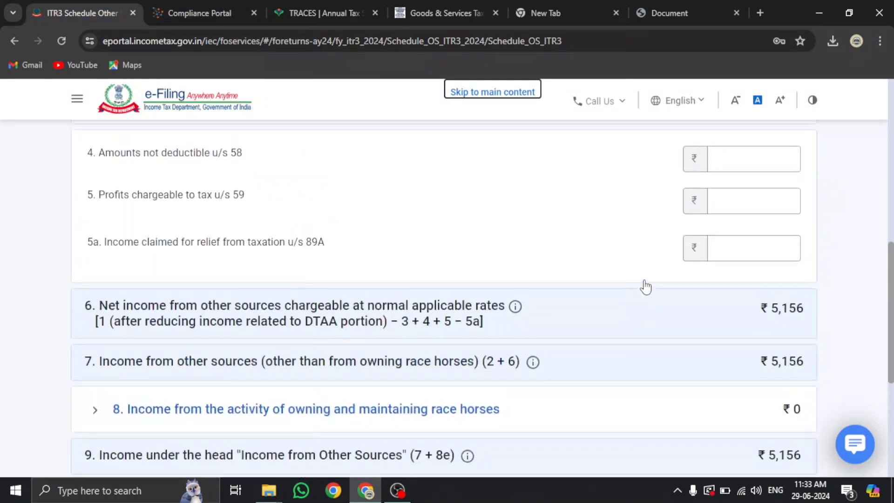
scroll(644, 286, down, 2)
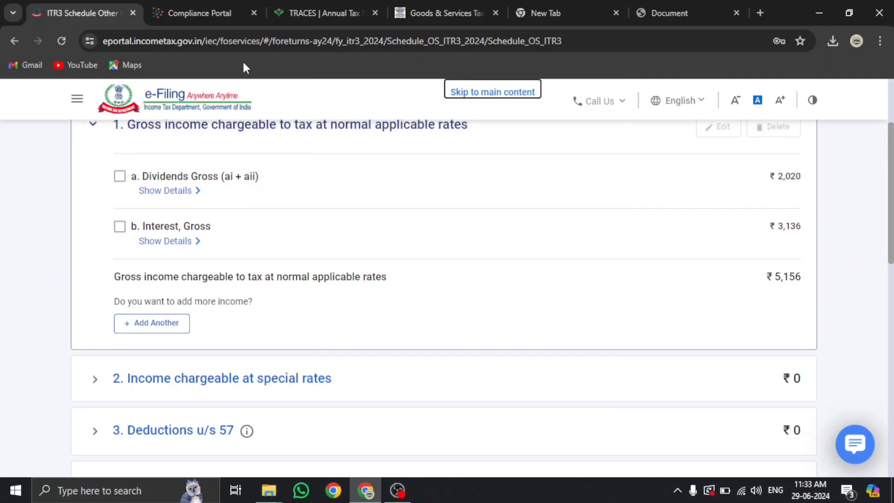
click(214, 13)
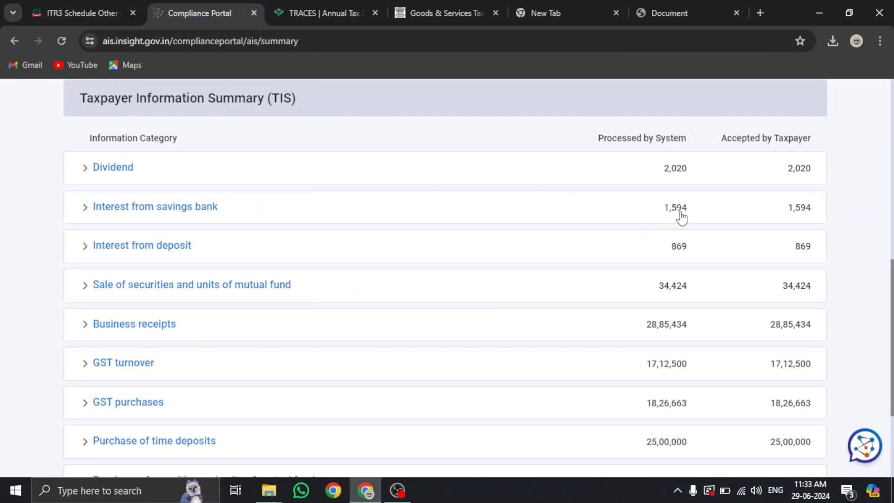
click(80, 16)
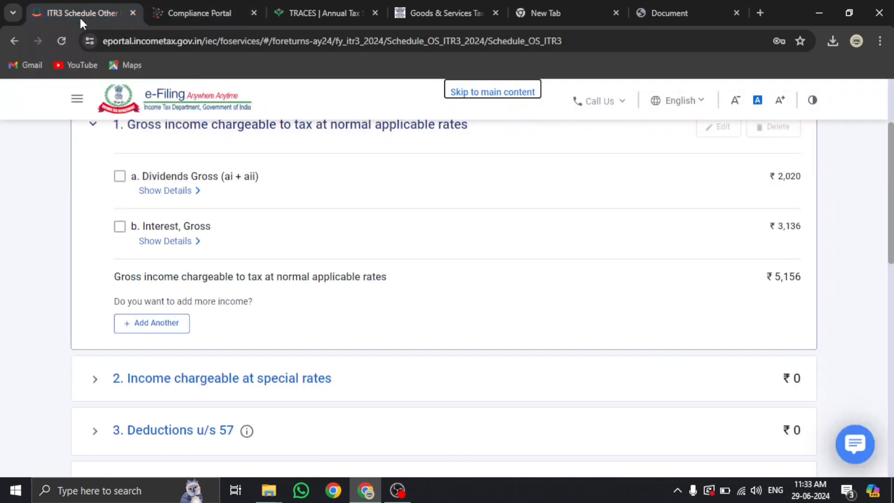
Expand the gross interest breakdown, verify it against AIS and review the ₹5,156 total
click(175, 242)
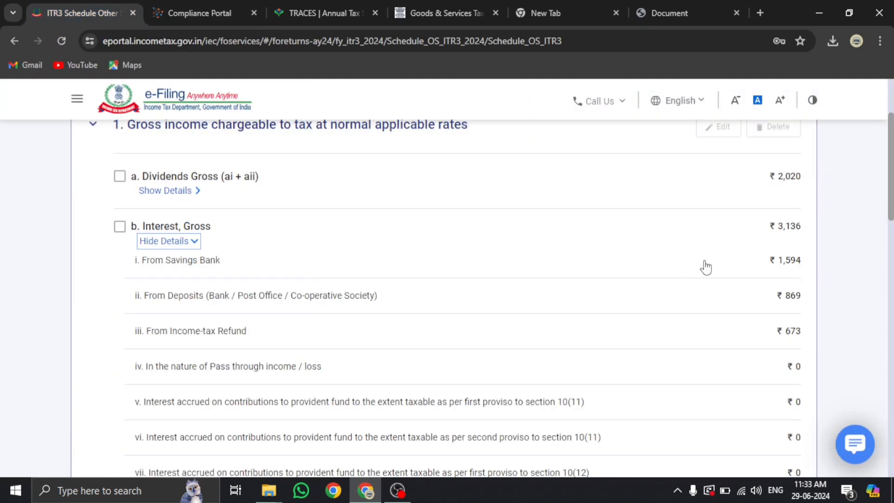
click(192, 4)
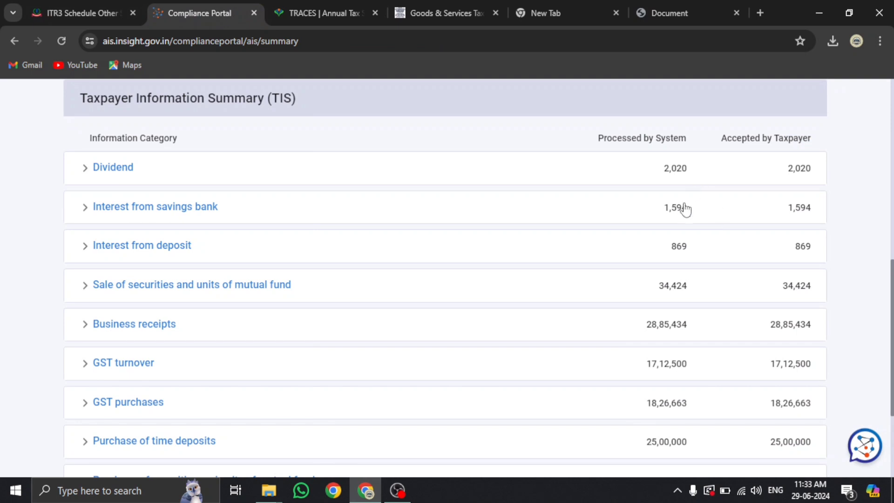
click(77, 14)
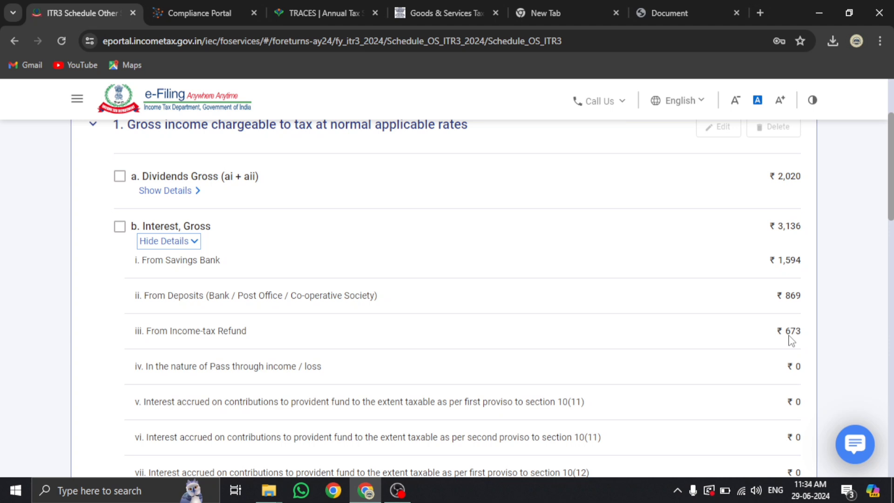
scroll(791, 339, down, 6)
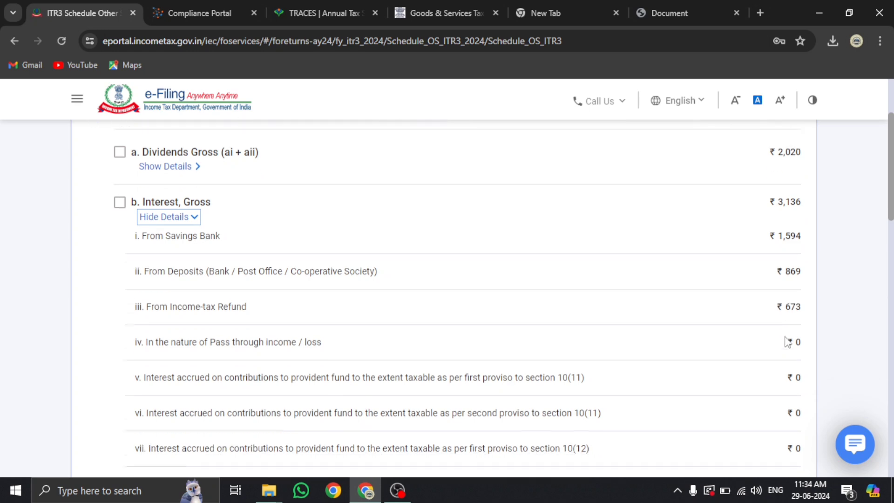
scroll(787, 342, down, 2)
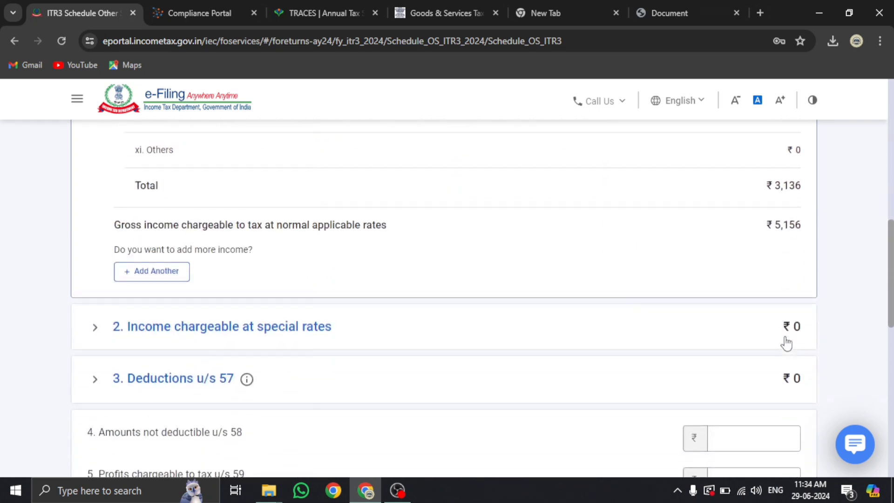
scroll(644, 302, up, 10)
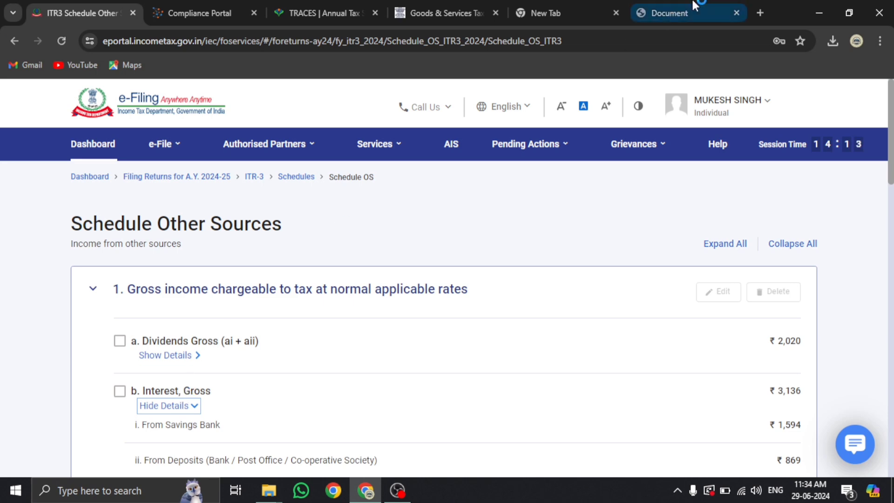
Open the broker's taxpnl workbook from the desktop
click(818, 10)
click(819, 7)
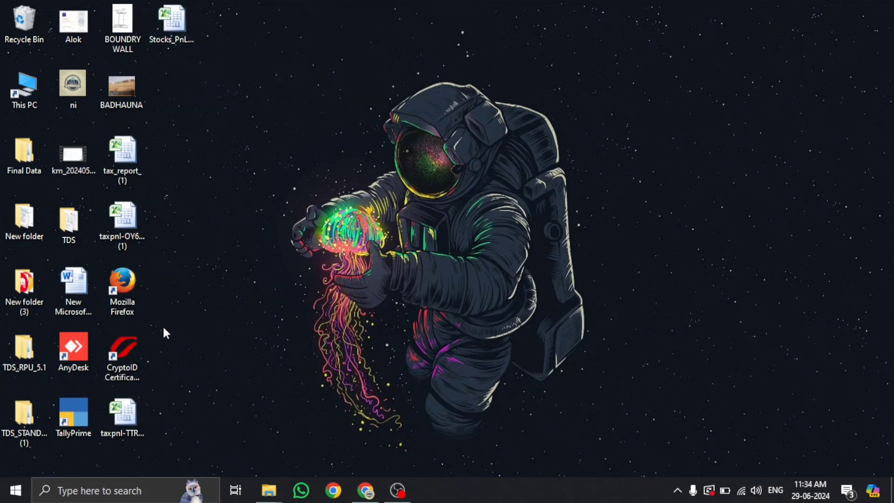
click(138, 407)
double_click(138, 406)
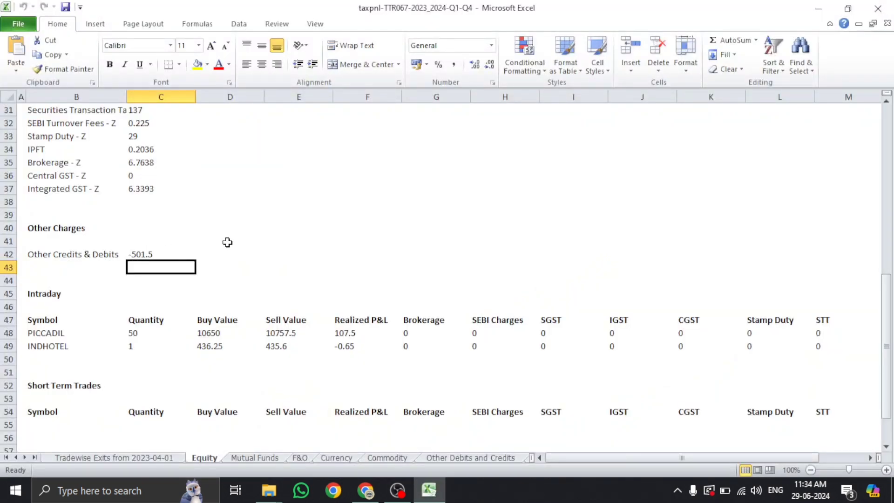
Browse the F&O, Currency, Commodity, Open Positions, Equity Dividends and Ledger Balances sheets
click(228, 241)
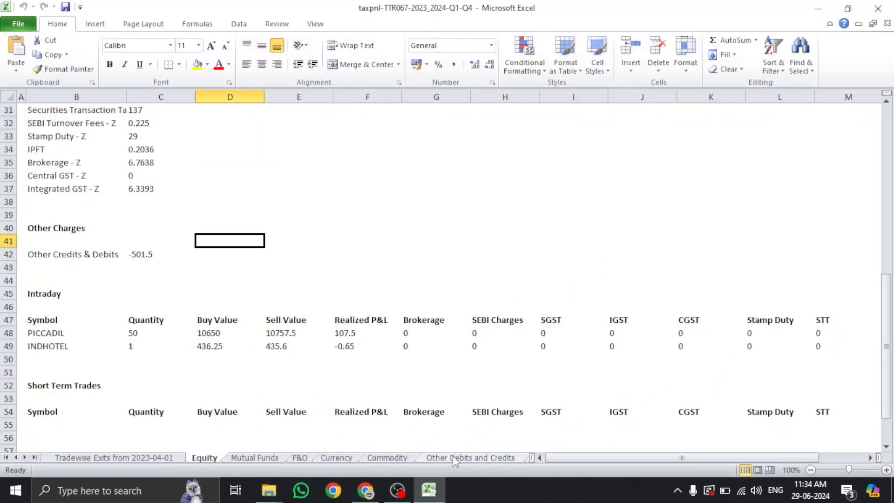
click(301, 458)
click(333, 459)
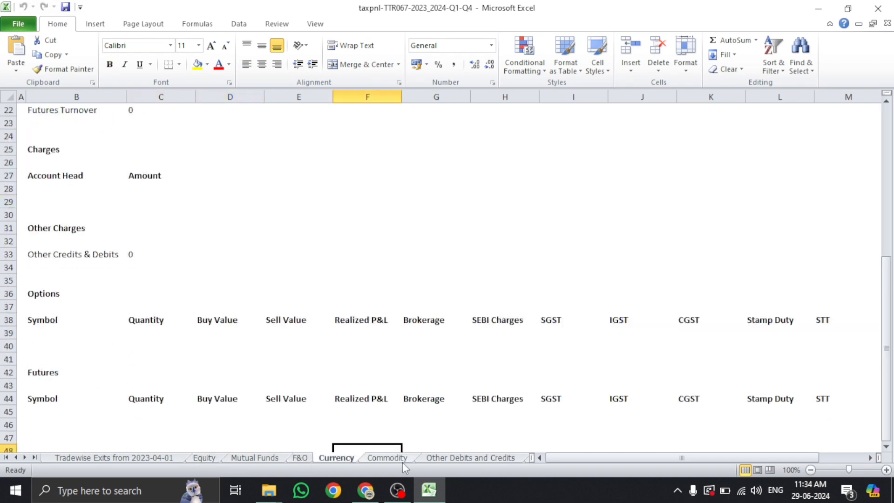
click(396, 458)
click(456, 460)
click(456, 460)
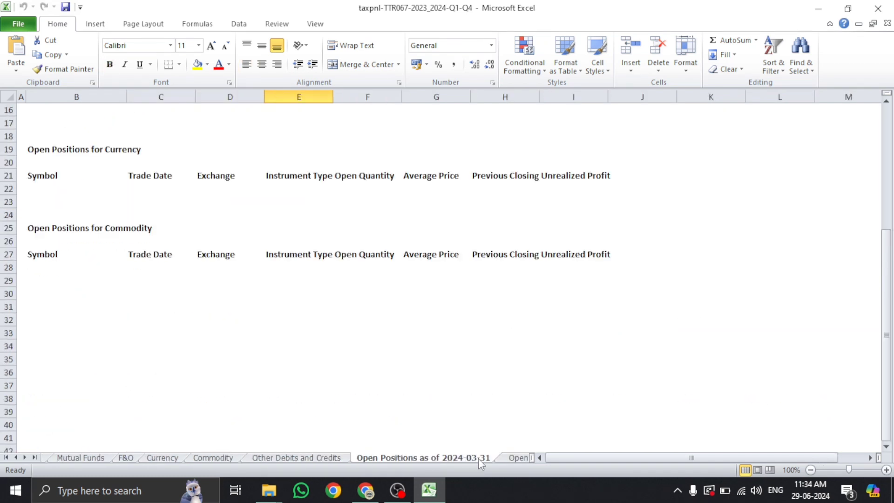
click(516, 458)
click(508, 458)
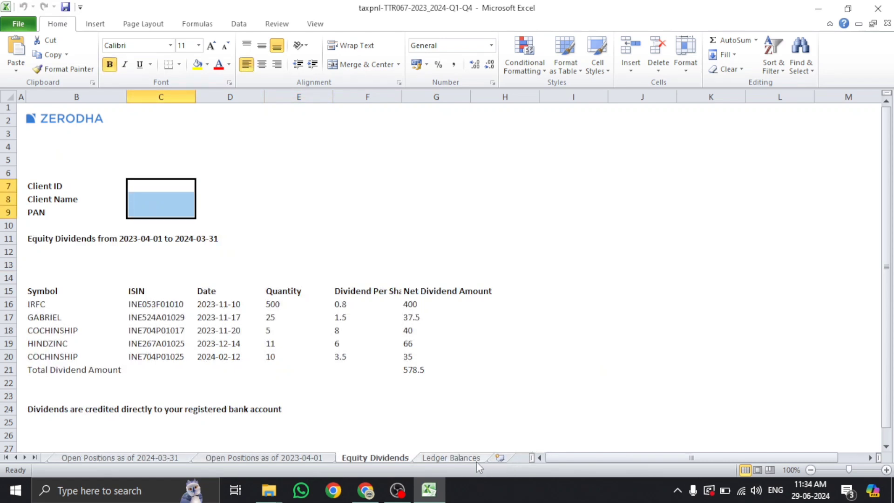
click(449, 458)
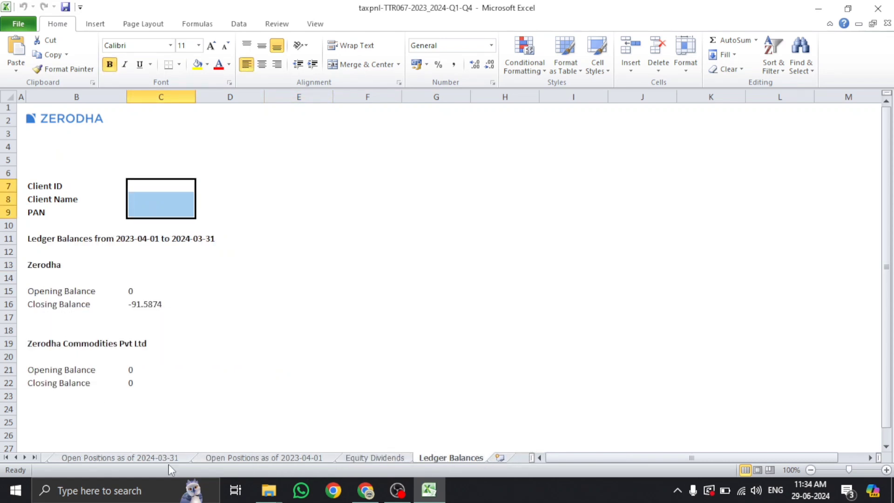
Revisit the Tradewise Exits from 2023-04-01 sheet, then move on to Equity Dividends
click(151, 459)
click(6, 457)
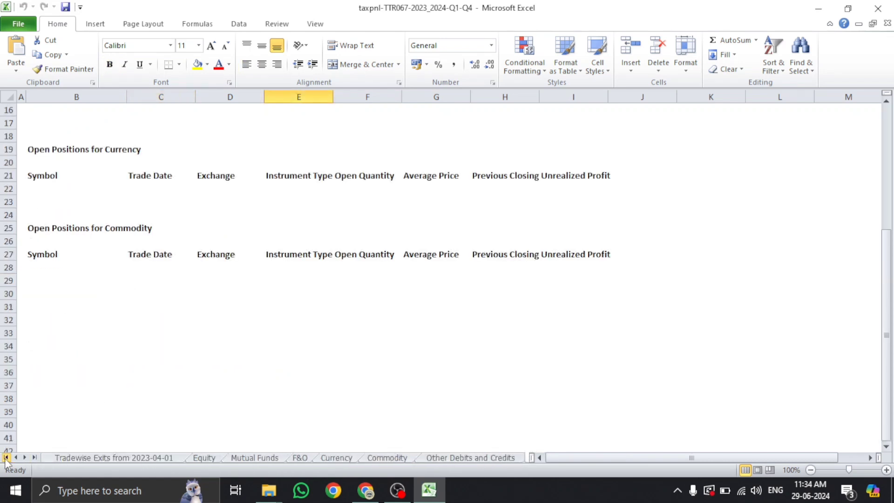
click(148, 459)
scroll(163, 285, down, 7)
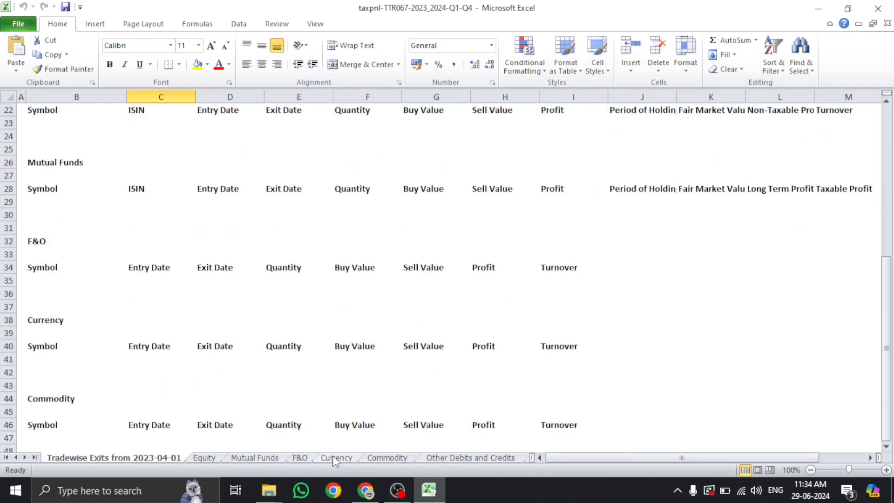
click(435, 460)
click(434, 460)
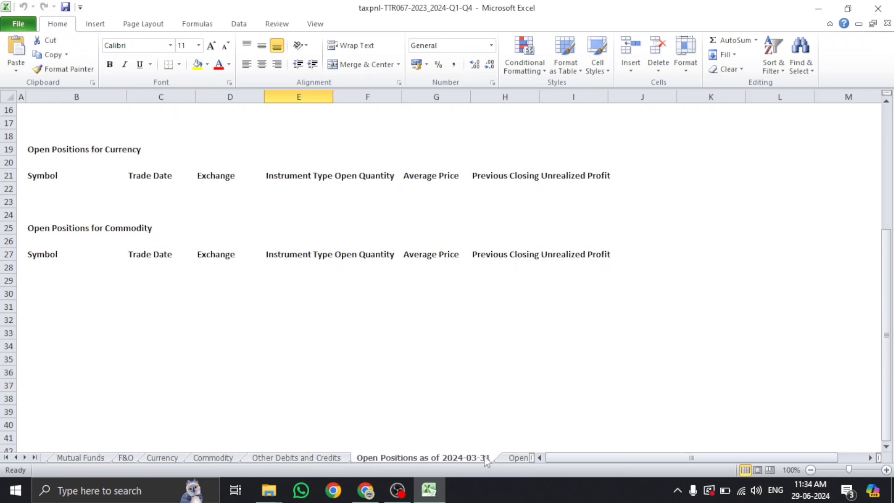
click(501, 460)
click(512, 459)
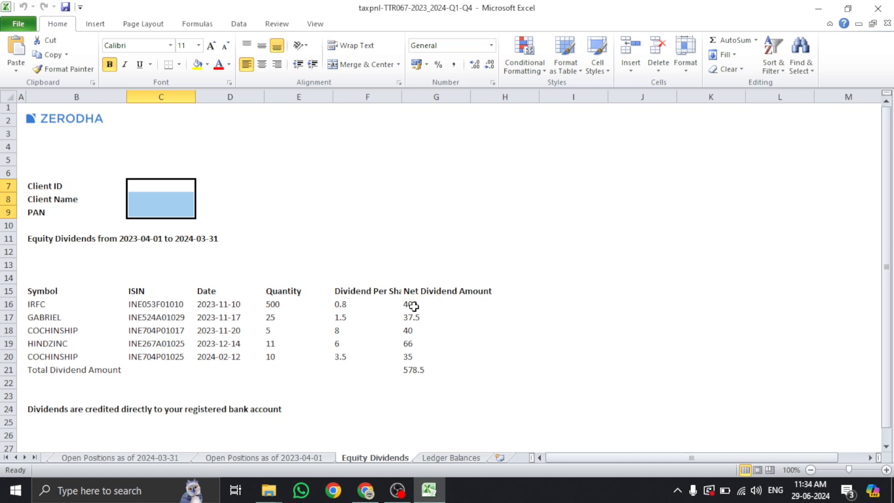
Select the five net dividend amounts G16:G20 to confirm they total 578.5
drag(413, 305, 413, 351)
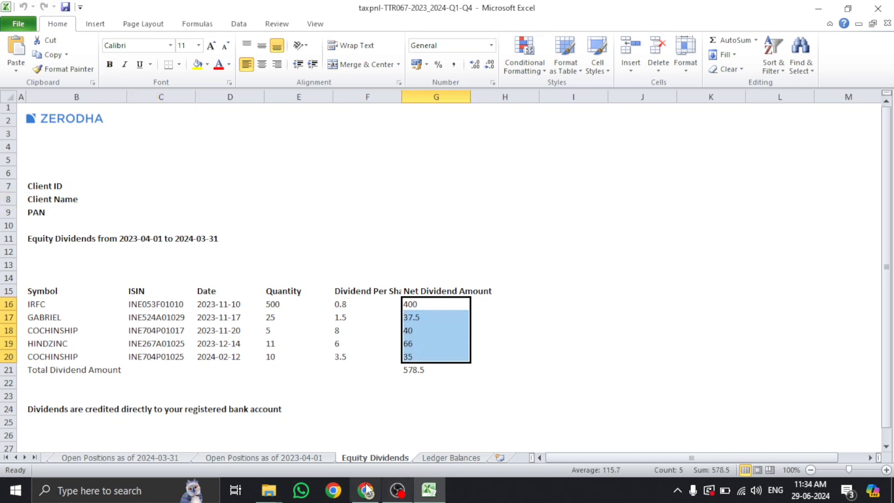
mouse_move(365, 489)
click(349, 445)
In Form 26AS, dismiss the session warning and expand LIC, Nippon India MF, Astral Informatics and TCS entries
click(230, 11)
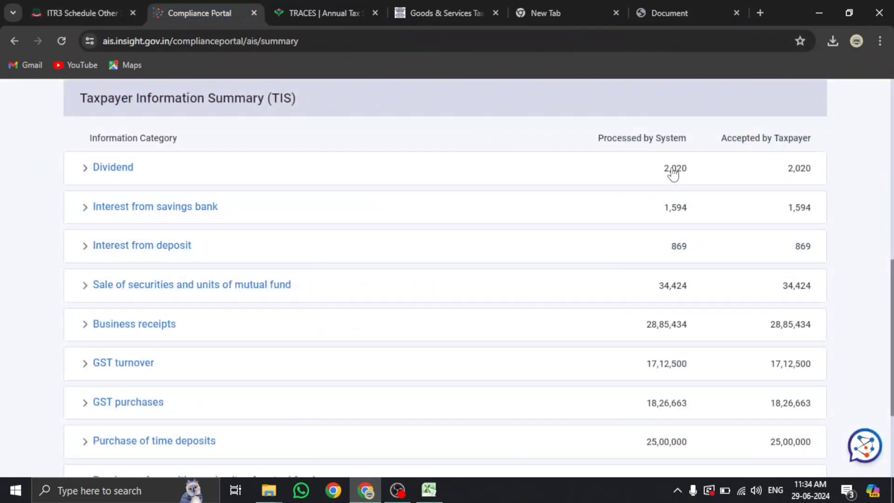
click(333, 14)
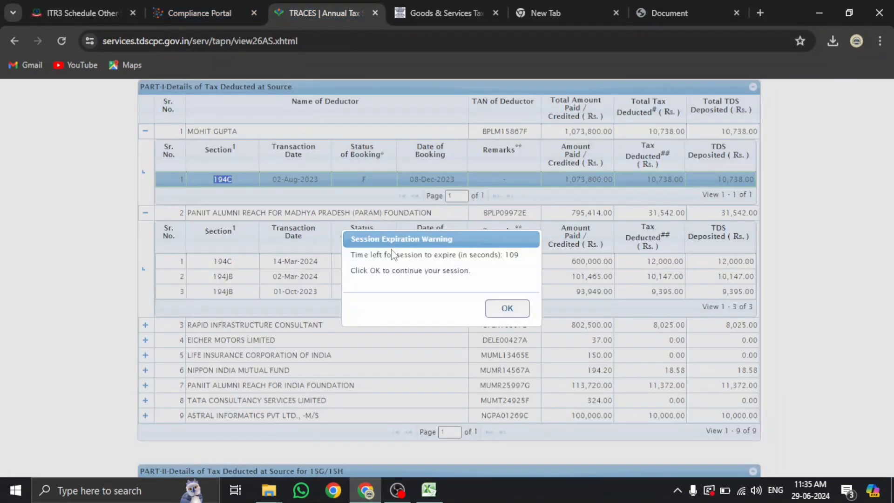
click(507, 308)
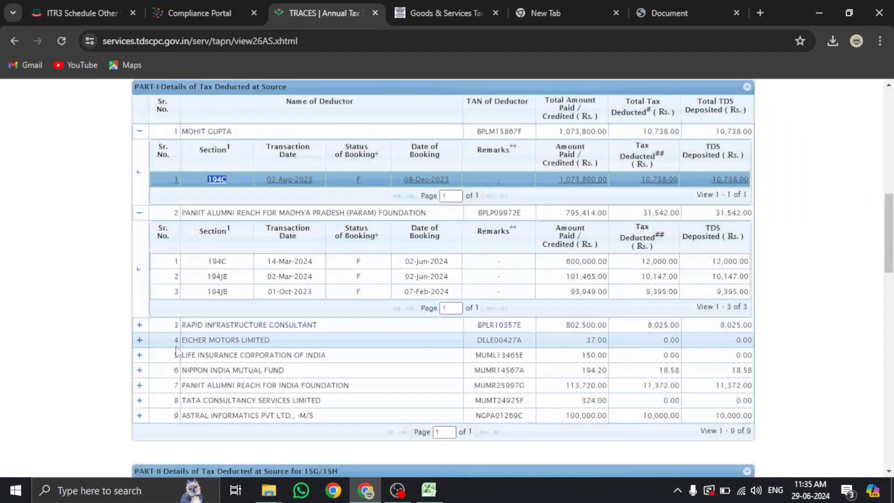
click(139, 355)
scroll(140, 335, down, 4)
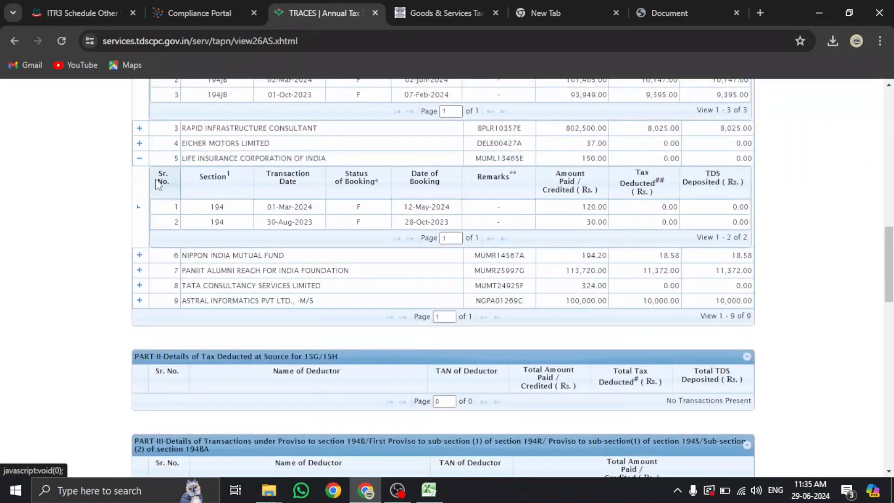
click(139, 255)
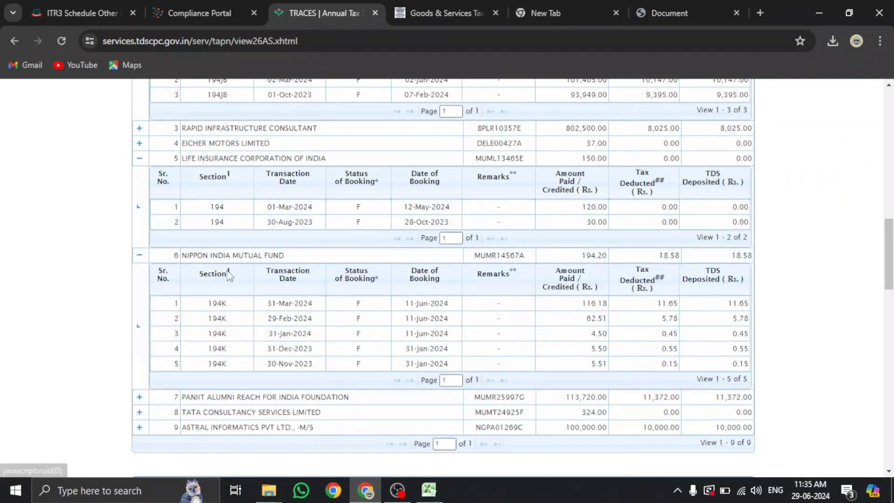
scroll(197, 316, down, 3)
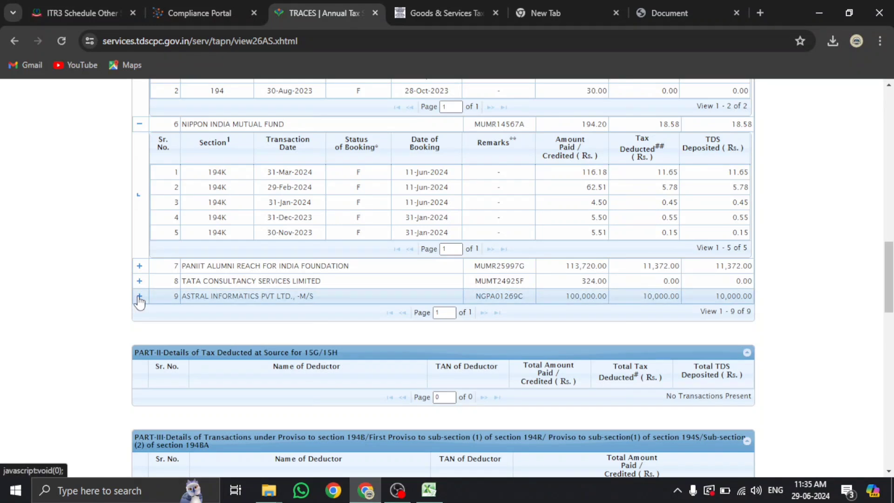
click(139, 298)
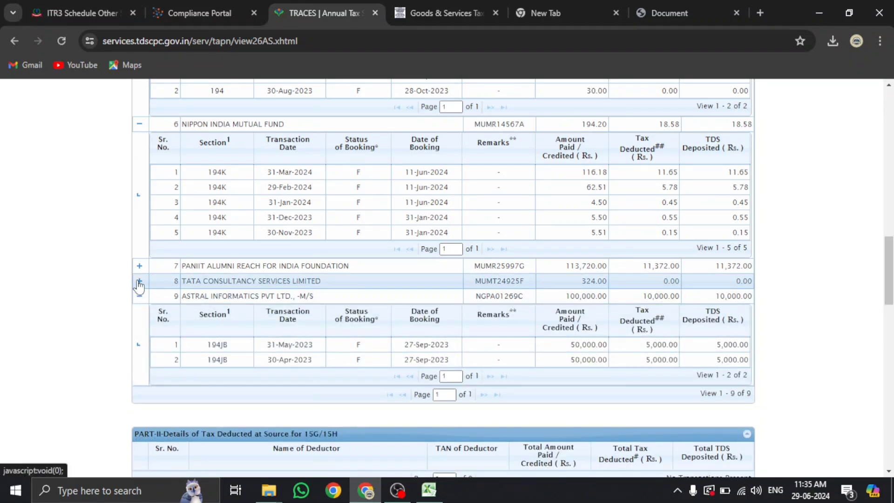
click(139, 280)
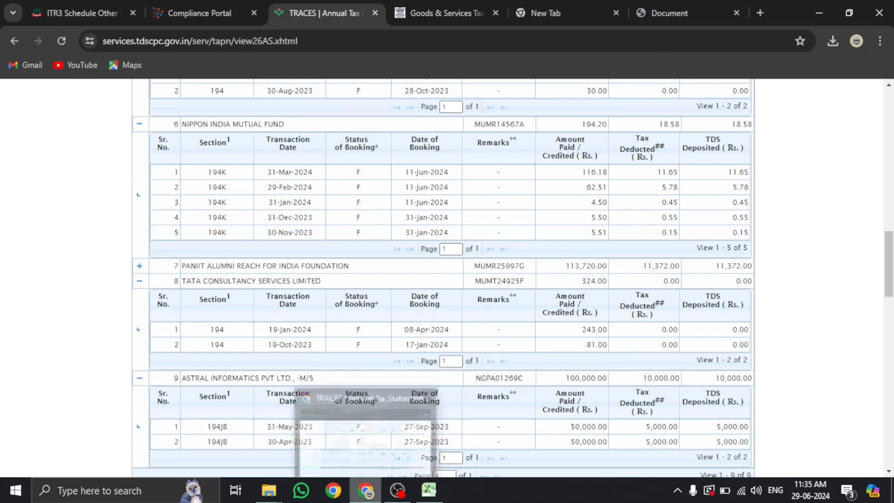
Return to the ITR-3 Schedule Other Sources page
click(367, 497)
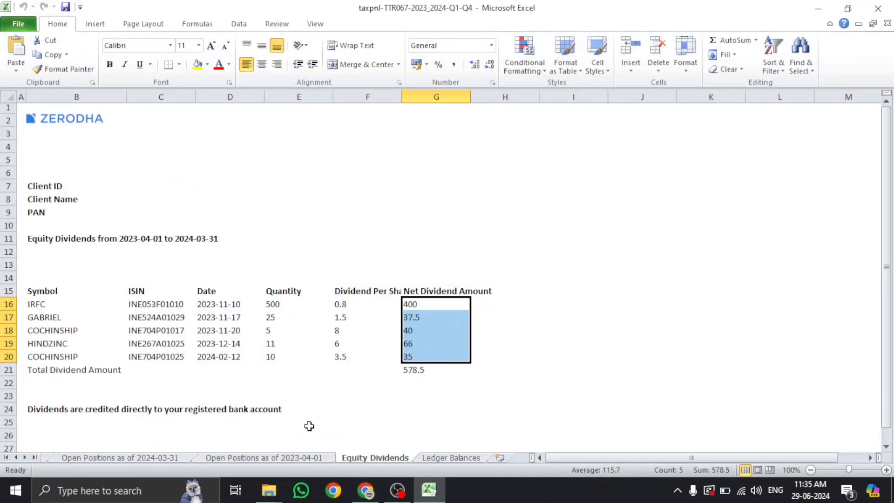
click(361, 461)
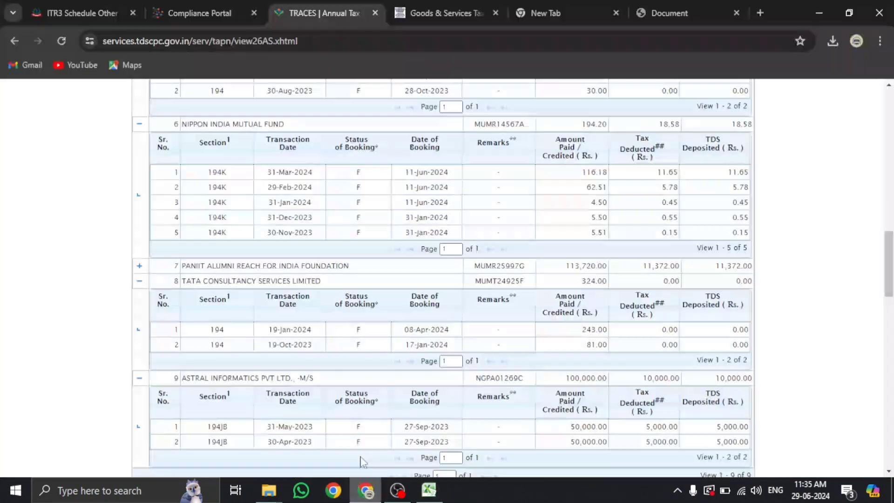
click(72, 11)
Confirm Schedule Other Sources at ₹5,156, then switch to the AIS taxpayer information summary
scroll(693, 330, down, 20)
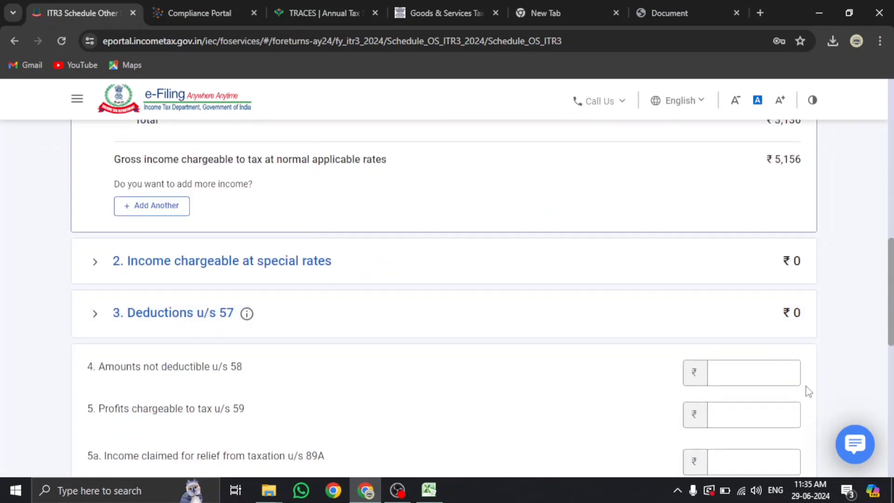
click(771, 327)
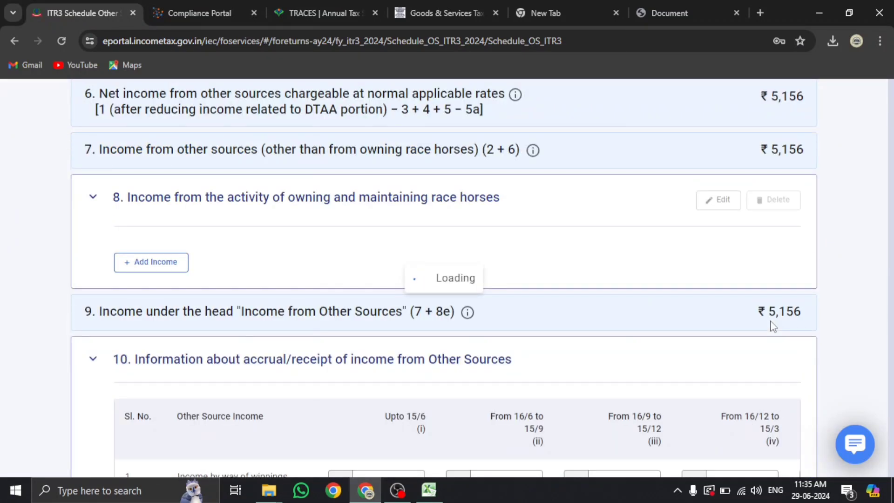
click(214, 7)
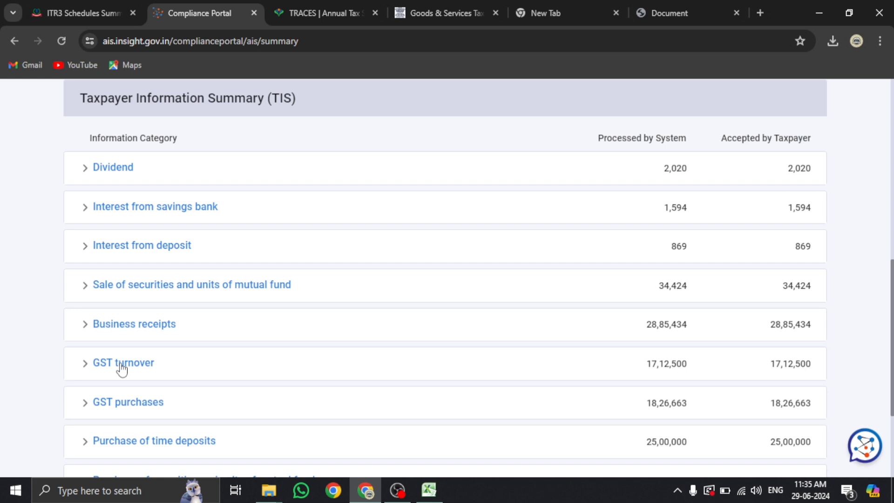
Expand the sale of securities and mutual fund details and open the detailed SFT view
scroll(122, 369, down, 1)
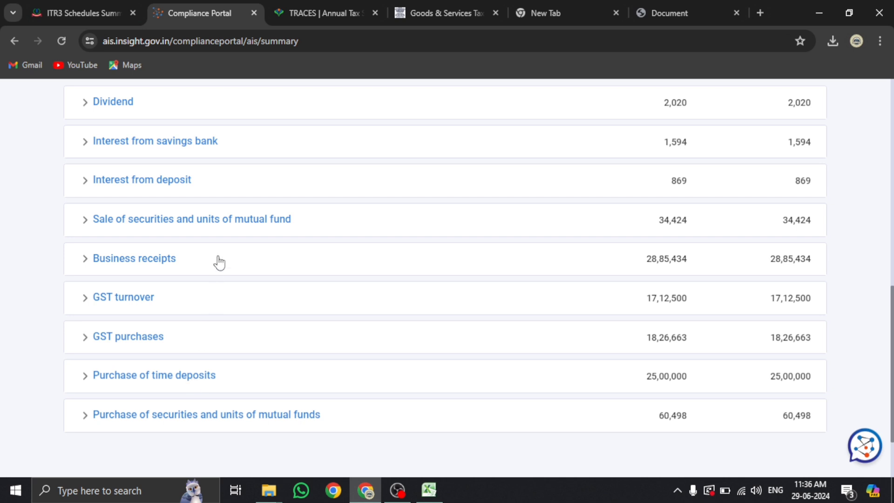
click(219, 227)
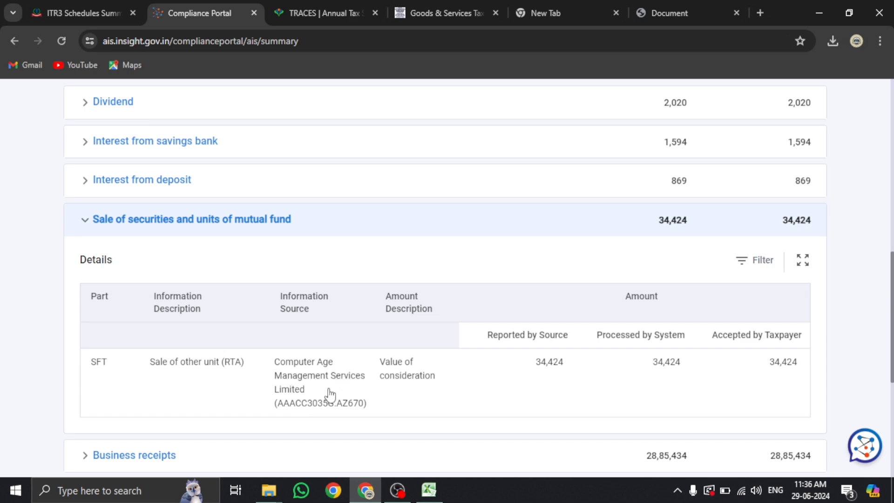
click(380, 385)
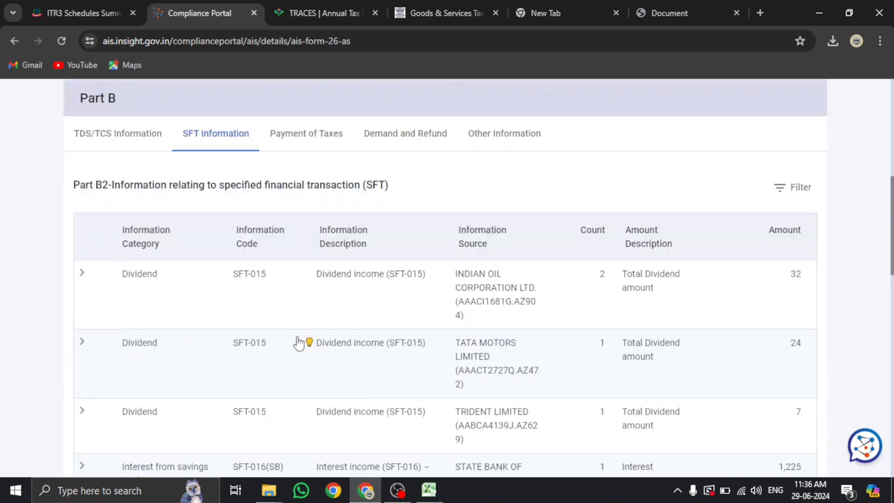
Download the ICICI Prudential mutual fund sale details as CSV and open it in Excel
scroll(298, 342, down, 8)
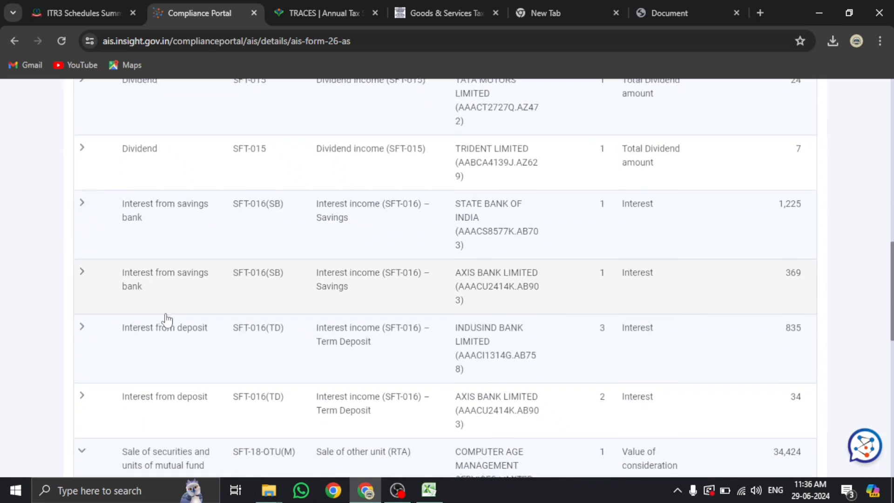
scroll(233, 331, down, 5)
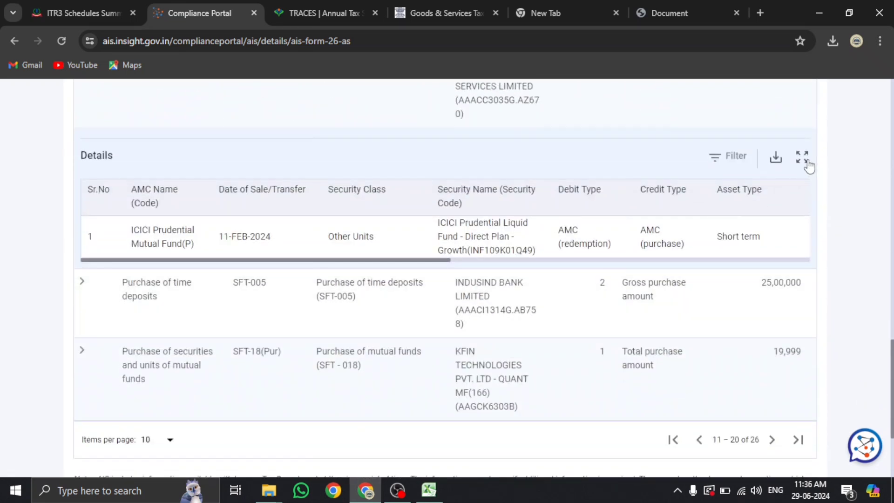
click(775, 158)
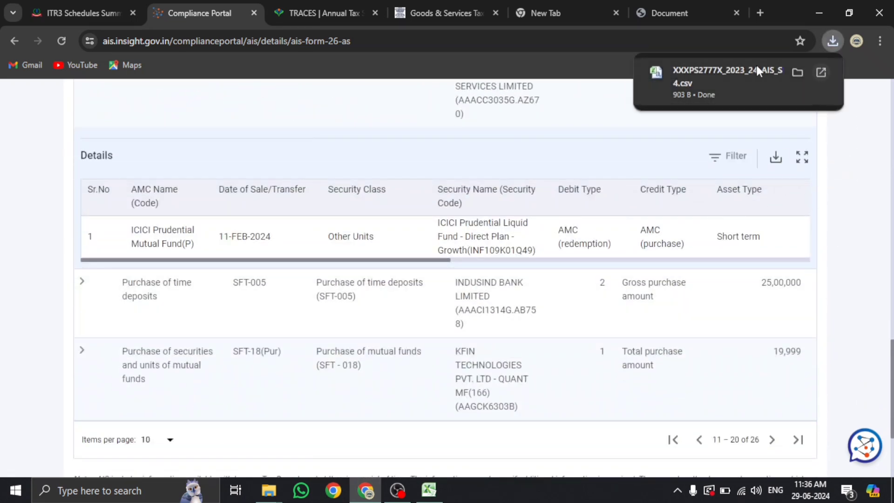
click(672, 89)
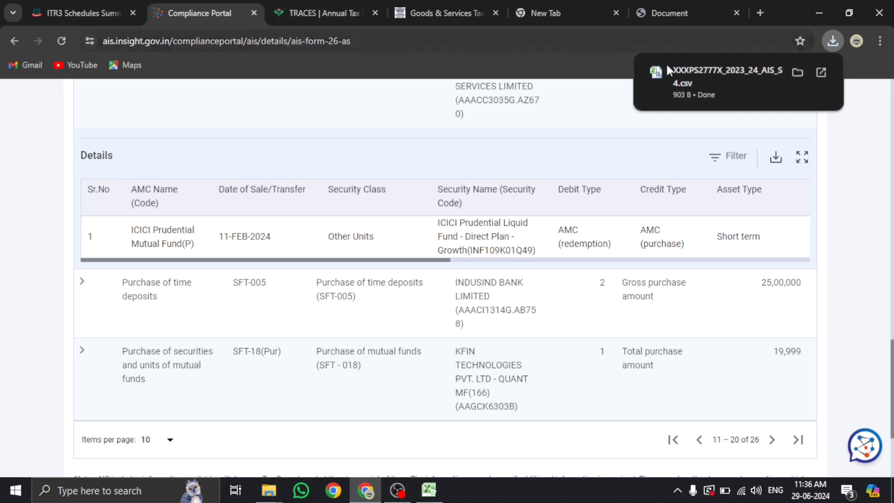
click(440, 490)
click(481, 448)
Widen column H to show the full AMC name in H3
click(260, 201)
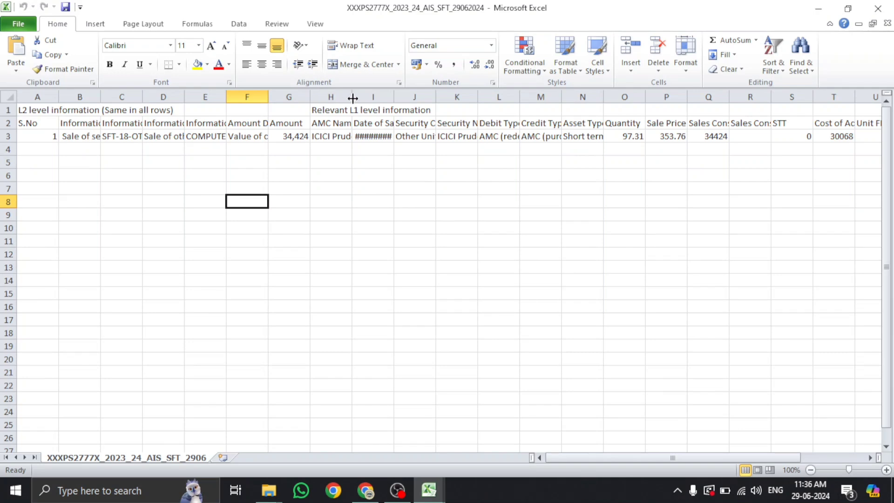
drag(353, 97, 456, 96)
click(378, 203)
click(379, 135)
click(403, 201)
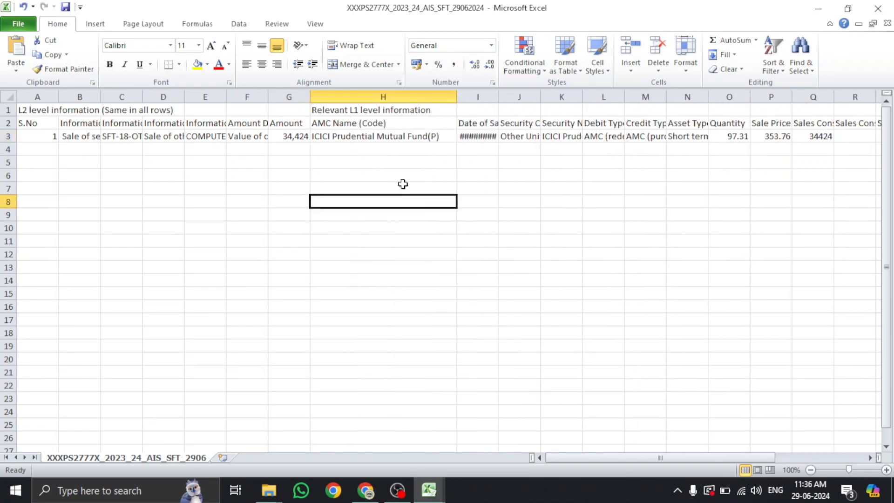
click(377, 135)
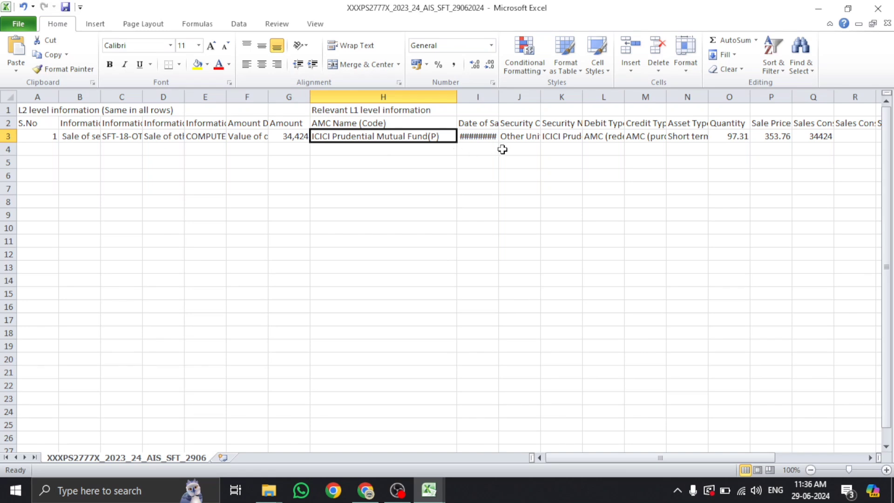
Check quantity, sale price and consideration, widening columns Q and T for Sales Consideration and Cost of Acquisition
drag(564, 457, 659, 453)
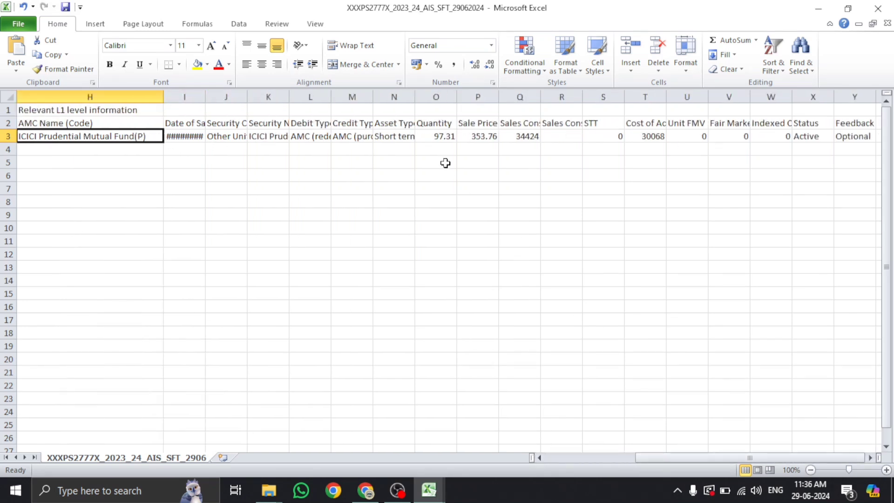
click(434, 136)
click(476, 137)
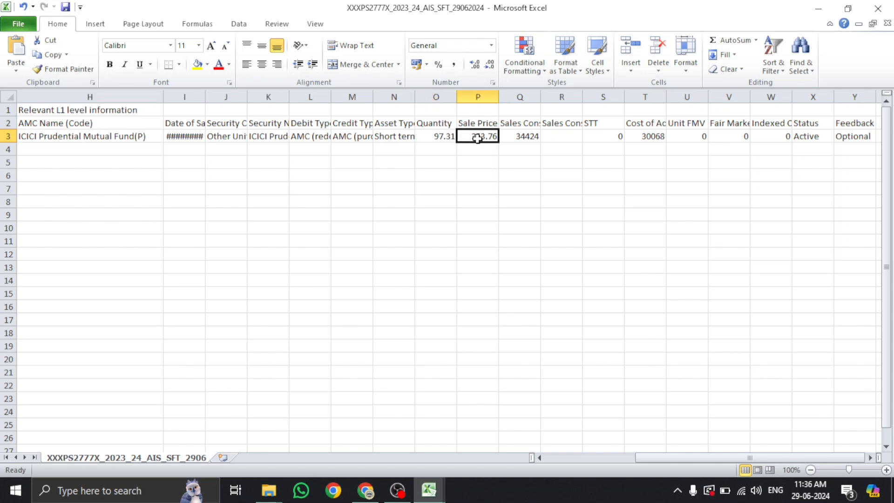
click(530, 138)
drag(540, 97, 583, 108)
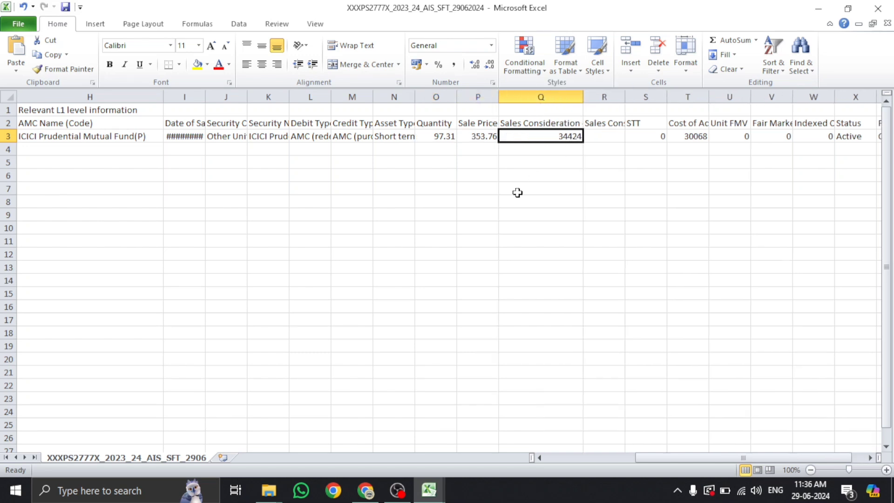
click(543, 179)
drag(710, 96, 776, 98)
click(718, 124)
Enter =Q3-T3 in T5 to get the 4356 gain
click(743, 163)
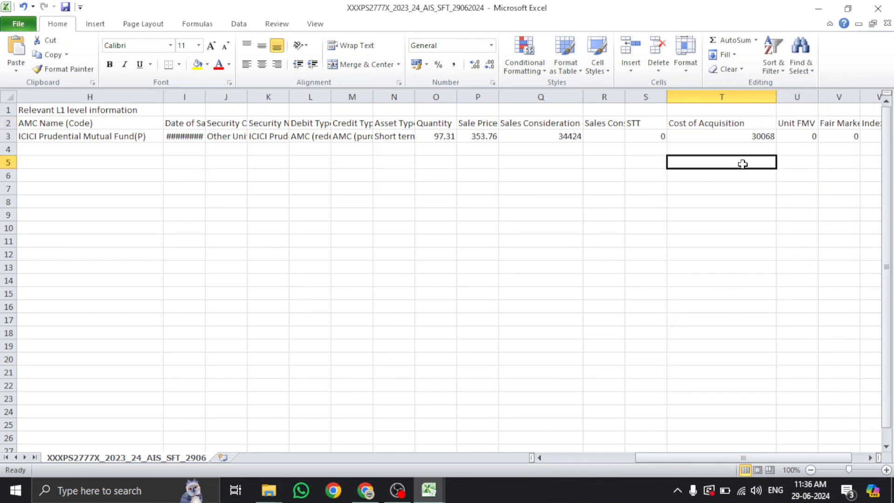
text(=)
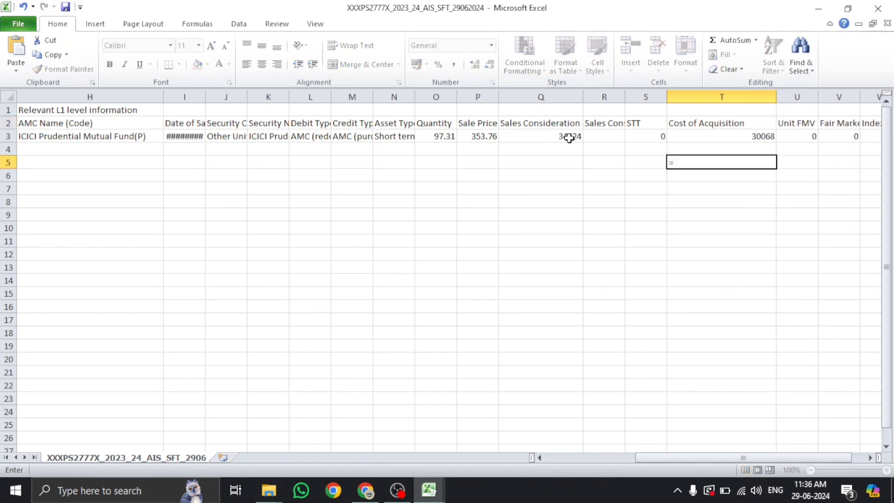
click(568, 139)
text(-)
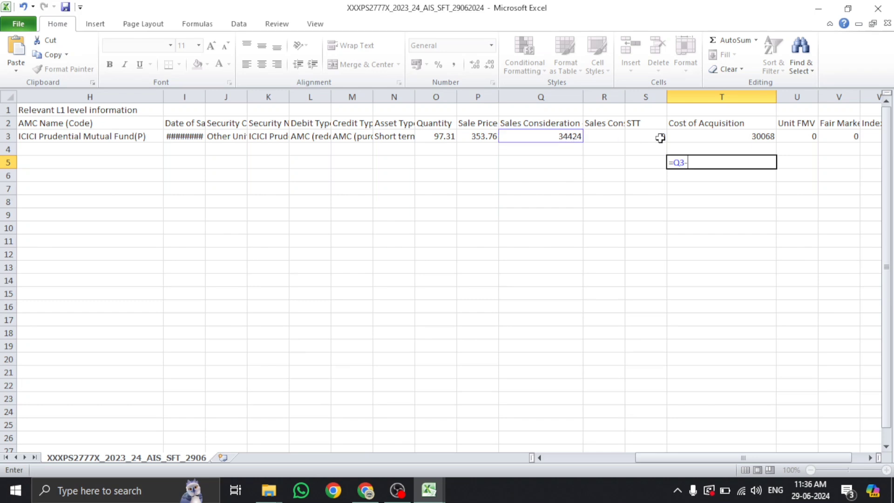
click(719, 138)
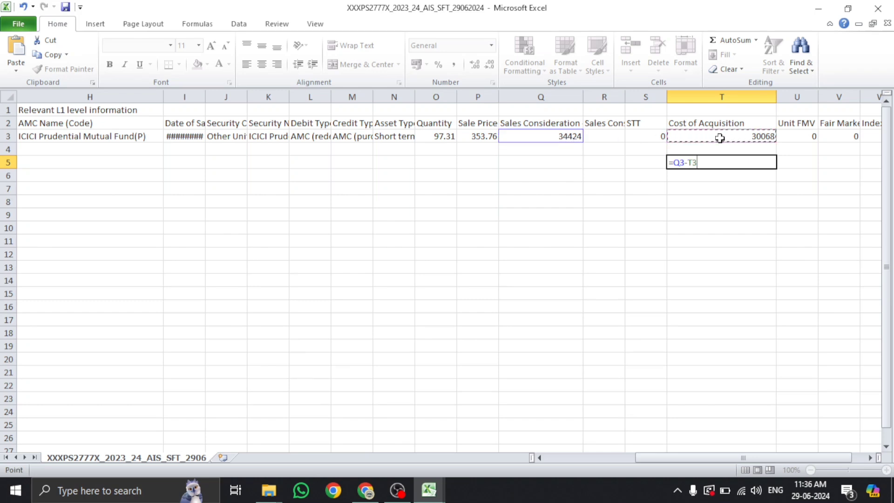
key(Return)
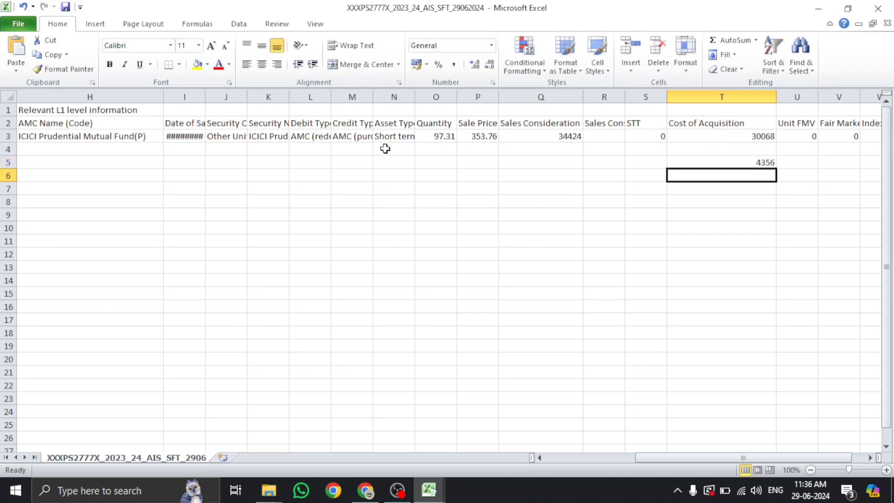
Widen column N to show the Short term asset type
click(381, 137)
drag(412, 103, 441, 100)
click(649, 162)
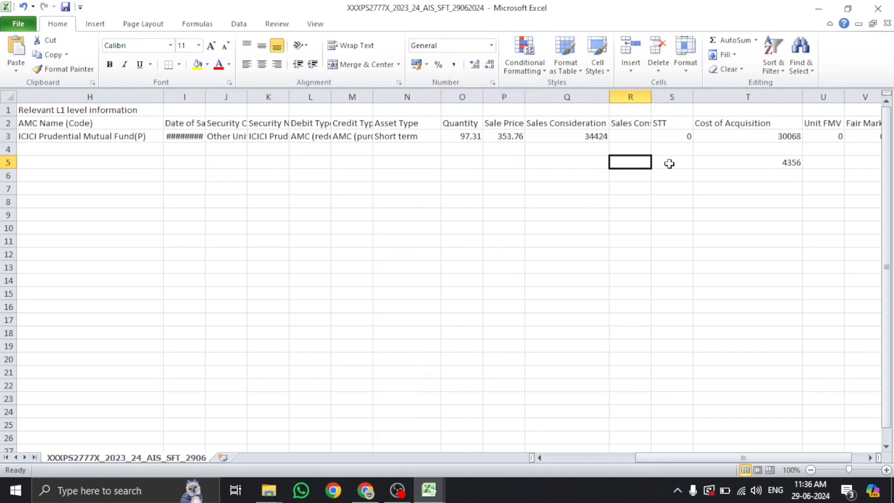
click(819, 14)
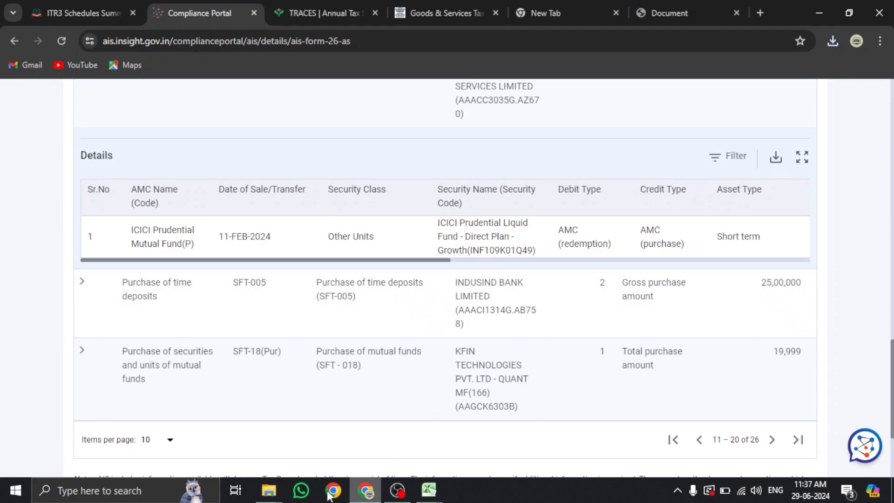
Switch to the Zerodha taxpnl workbook and show the Tradewise Exits sheet with profits 107.5 and -0.65
click(816, 14)
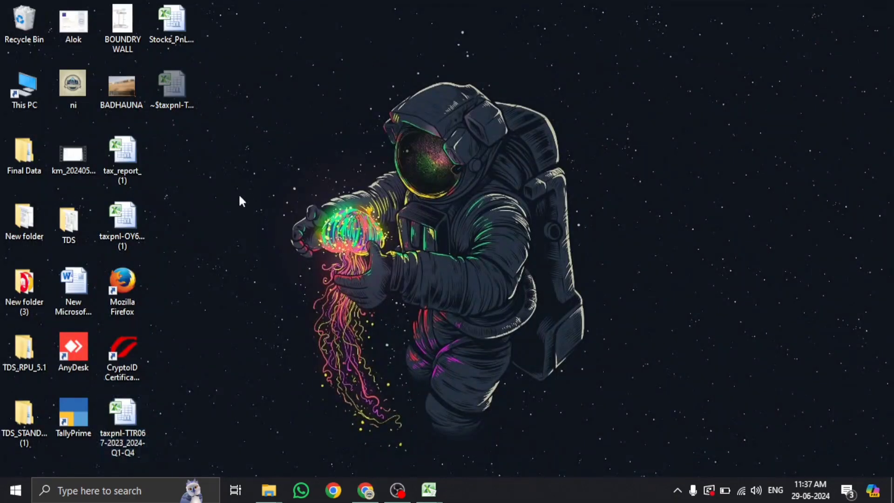
click(440, 489)
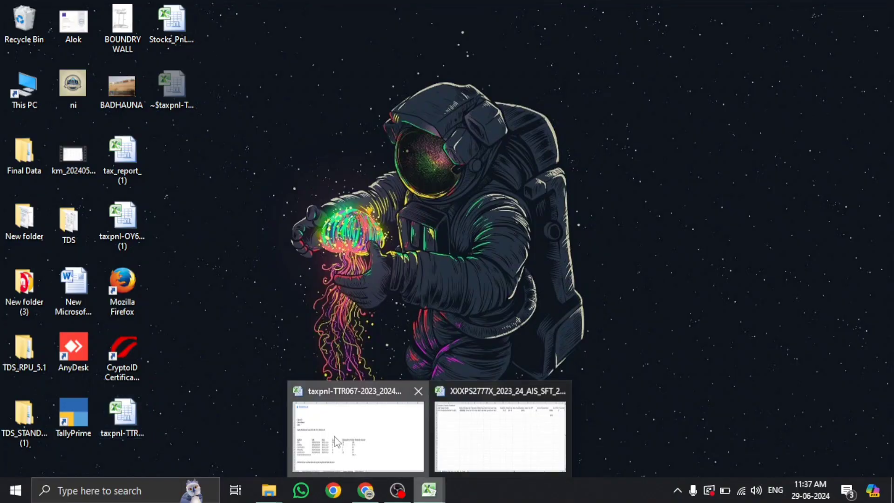
click(353, 433)
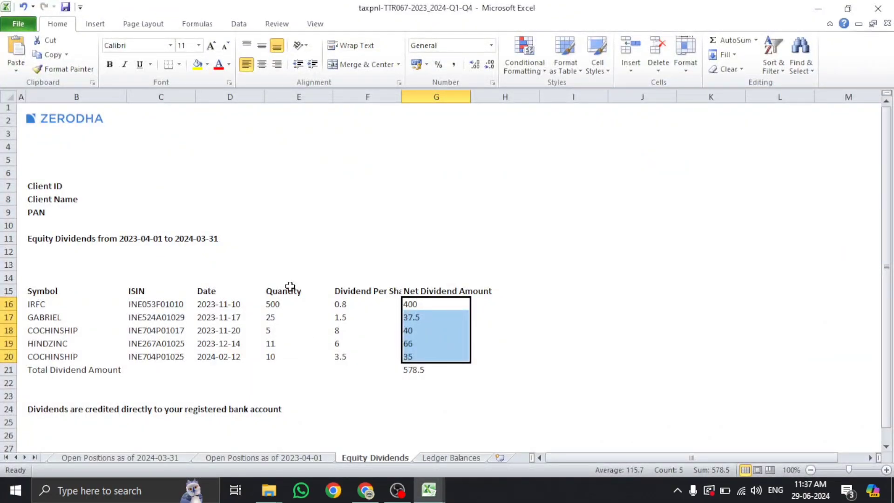
scroll(290, 285, down, 2)
scroll(289, 283, up, 2)
click(51, 122)
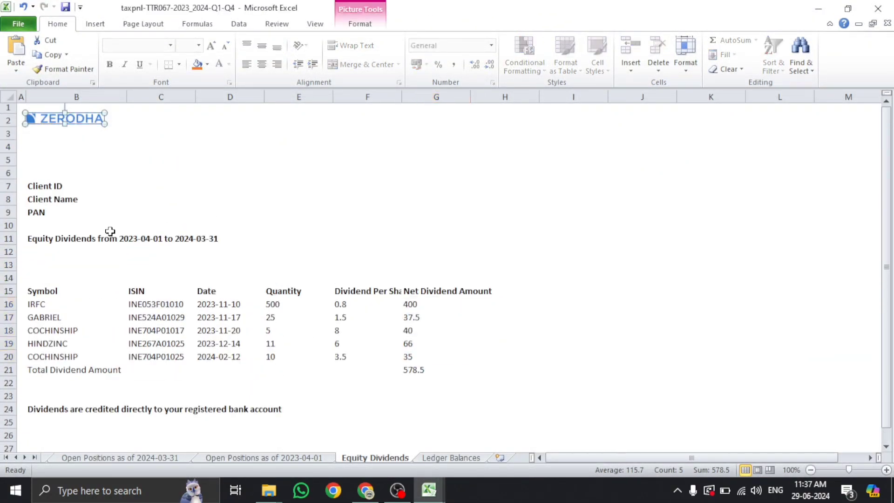
click(114, 251)
click(6, 457)
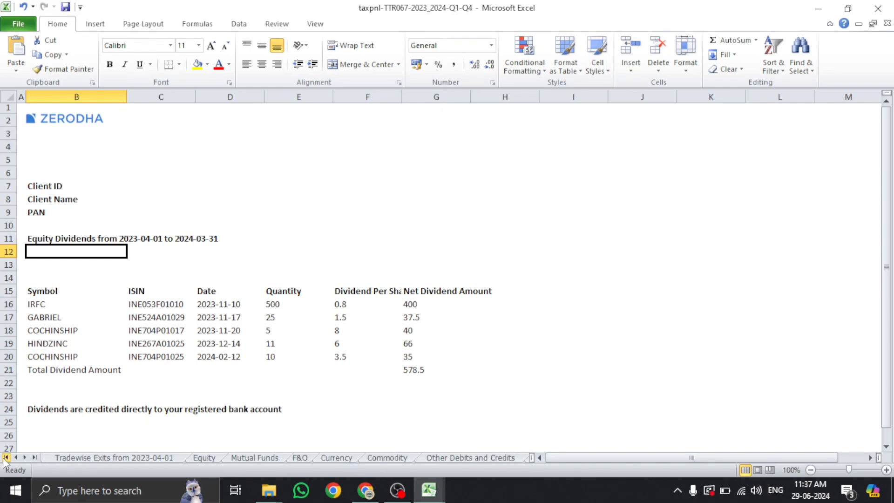
click(114, 457)
scroll(117, 240, up, 7)
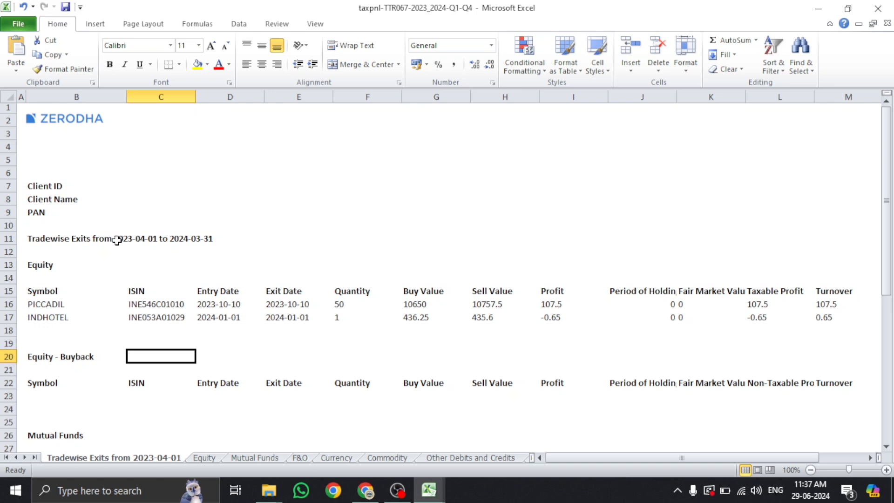
Check the PICCADIL and INDHOTEL trade rows, including the PICCADIL buy value 10650
click(53, 306)
click(58, 319)
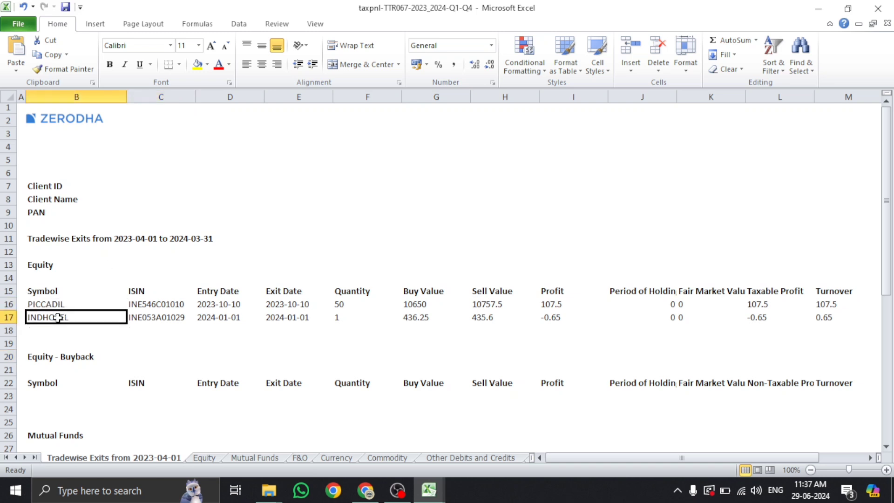
click(434, 306)
drag(588, 458, 353, 458)
On the Equity sheet, check PICCADIL and INDHOTEL intraday sell values and realized P&L (107.5)
click(209, 460)
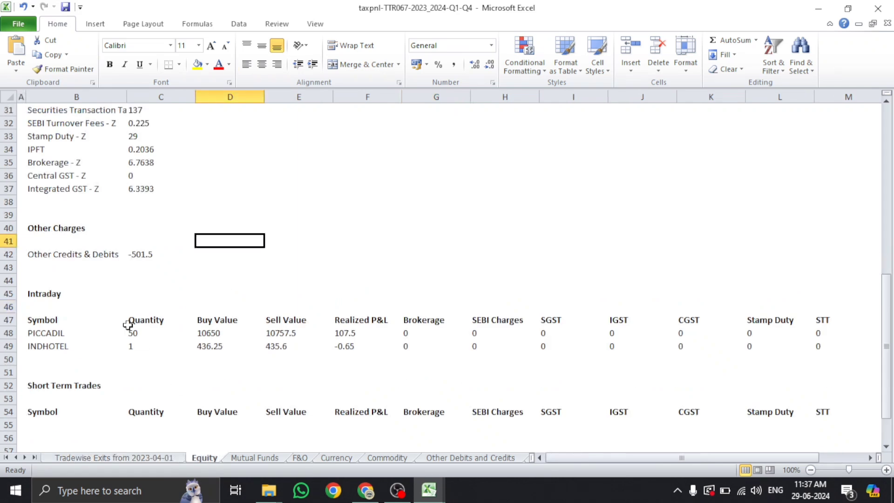
scroll(126, 324, down, 2)
click(67, 255)
click(575, 279)
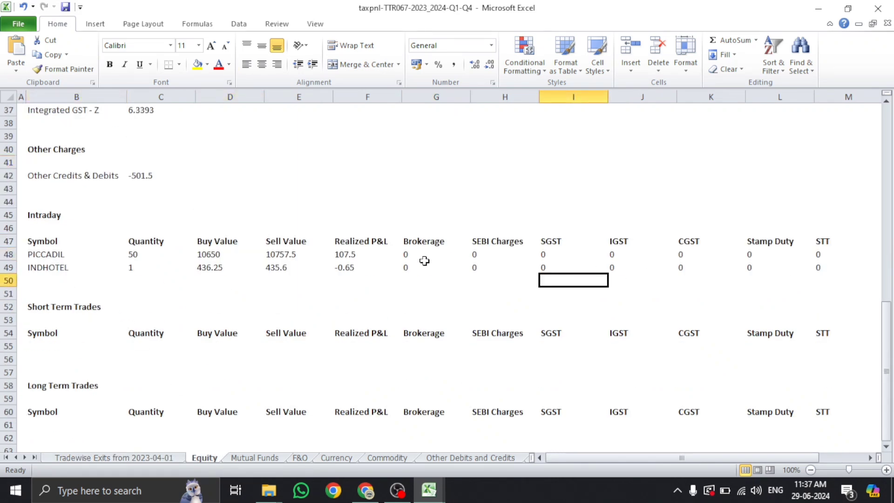
click(283, 257)
click(282, 272)
click(335, 257)
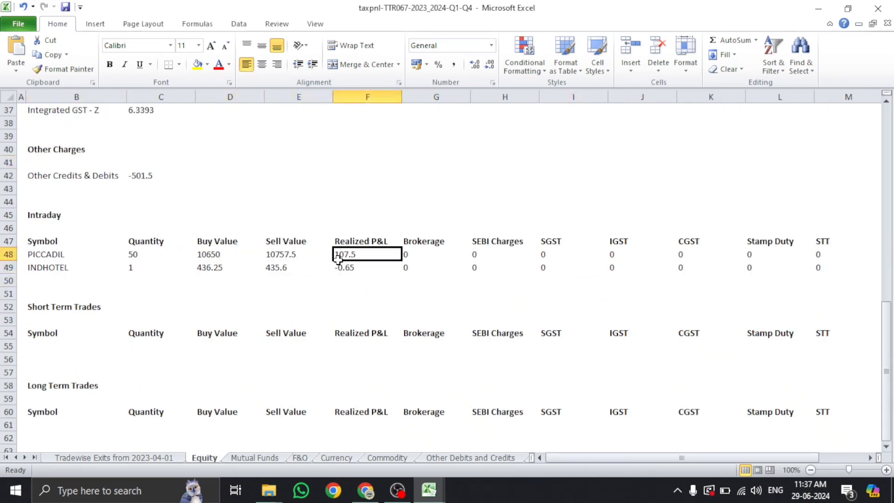
click(338, 273)
scroll(338, 272, up, 6)
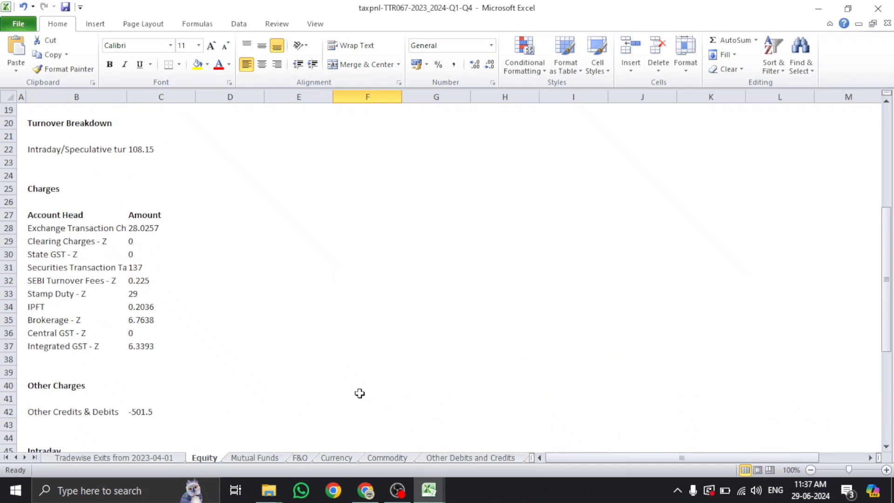
Look over the Mutual Funds, F&O, Currency, Commodity and Other Debits and Credits sheets
click(255, 458)
scroll(172, 307, down, 12)
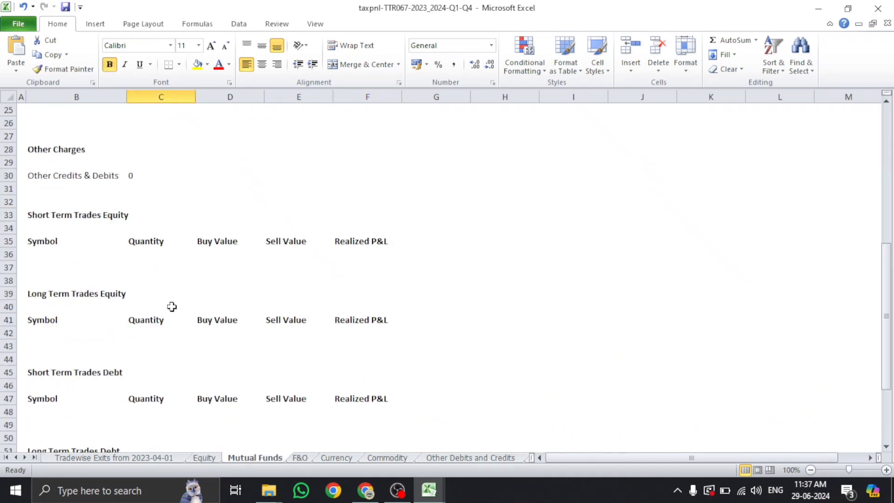
scroll(172, 306, down, 1)
click(299, 458)
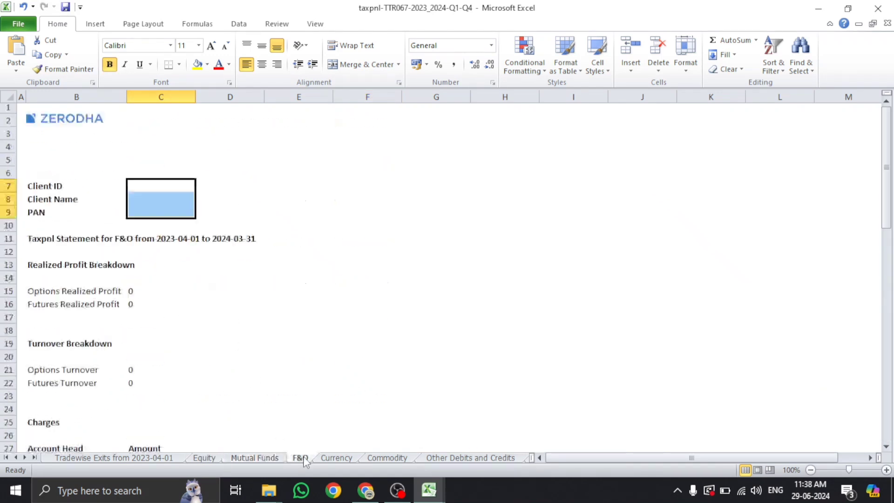
scroll(231, 298, down, 7)
scroll(230, 297, down, 5)
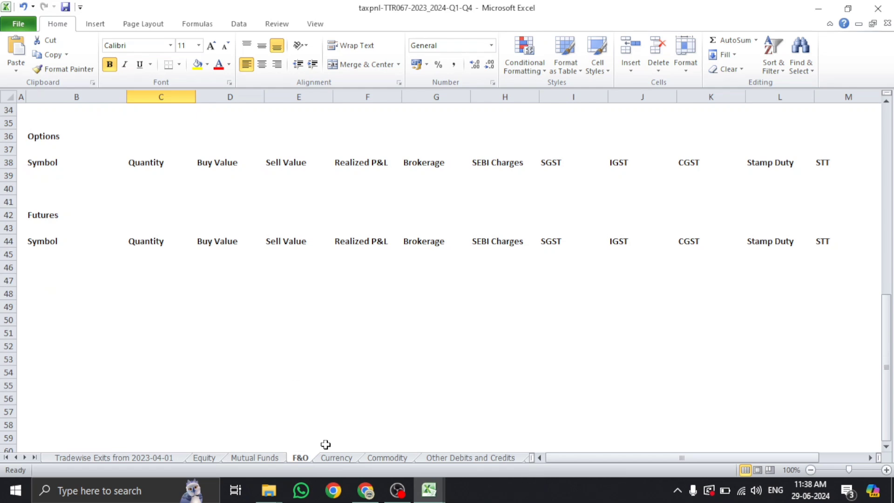
click(335, 458)
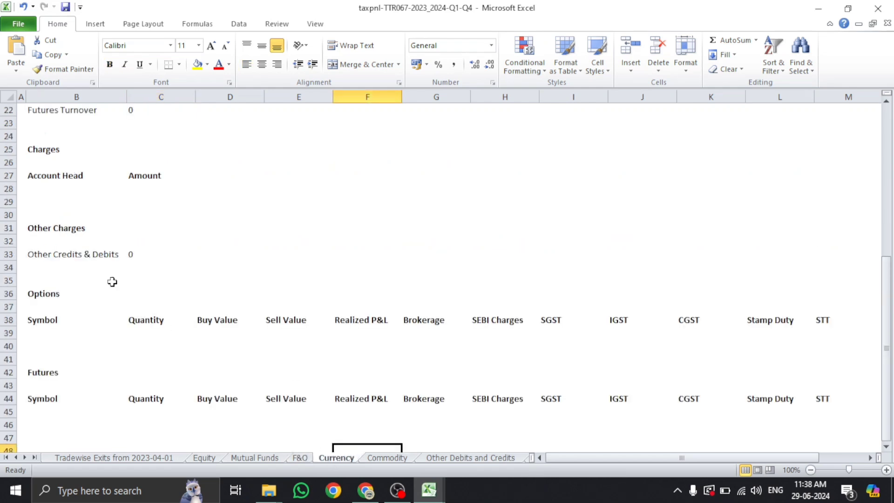
click(387, 457)
click(444, 458)
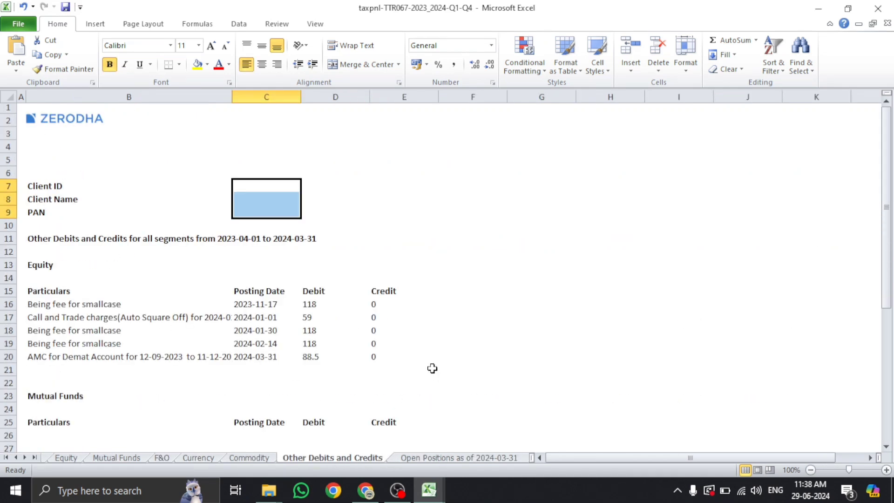
scroll(443, 307, down, 6)
scroll(445, 309, down, 2)
click(819, 7)
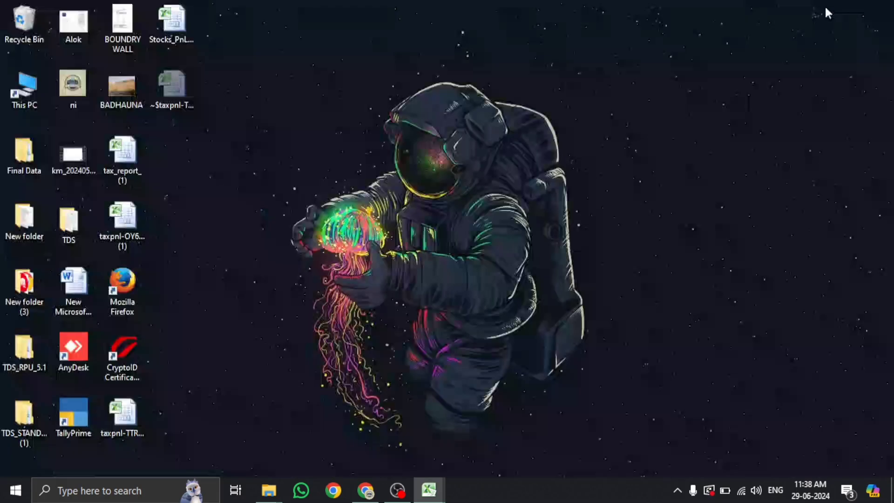
double_click(132, 222)
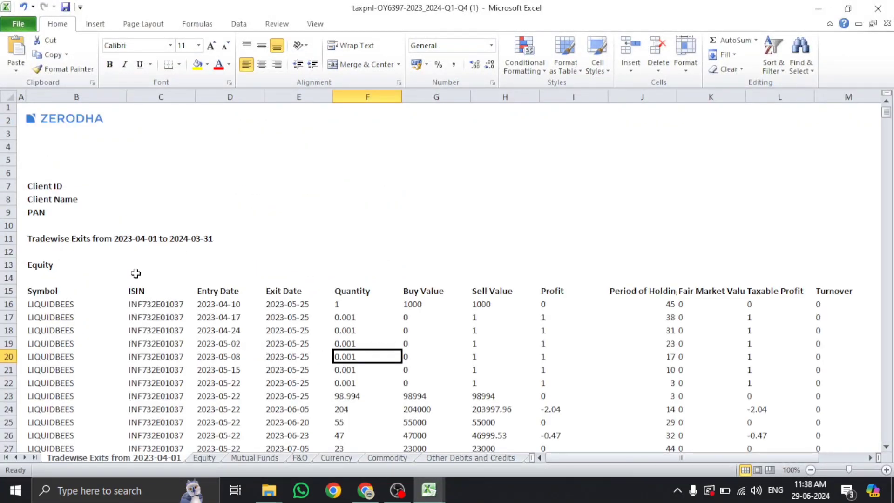
scroll(99, 254, down, 3)
scroll(56, 226, up, 3)
scroll(56, 226, down, 2)
scroll(54, 131, up, 2)
Check the statement's date range and the Tradewise Exits listing
click(160, 241)
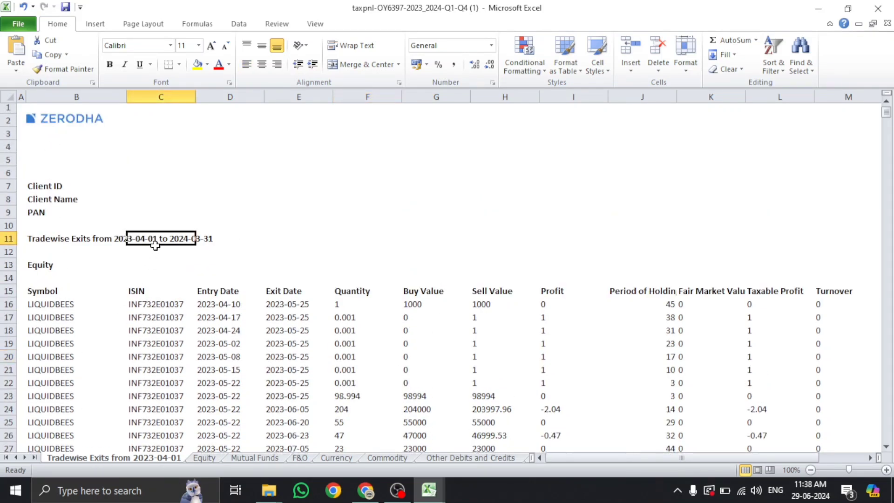
click(51, 242)
scroll(51, 242, down, 2)
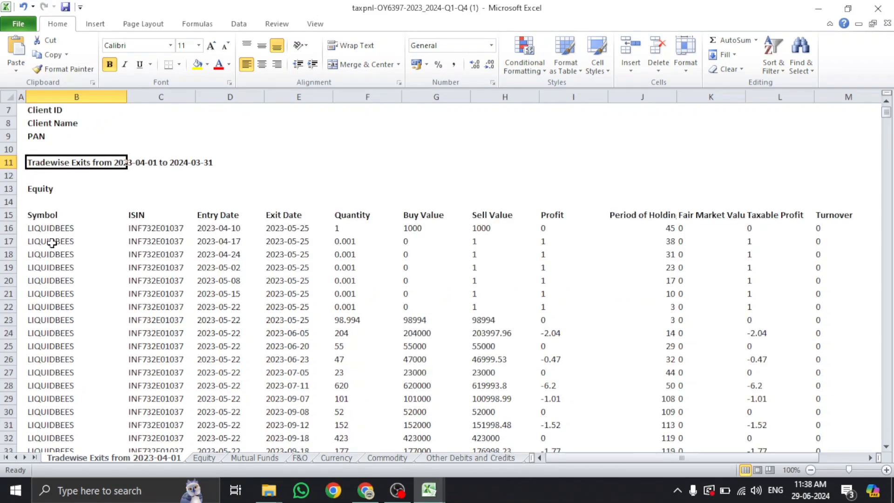
scroll(175, 255, down, 3)
On the Equity sheet, check short term profit 50545.93 and intraday speculative profit -0.05
click(199, 458)
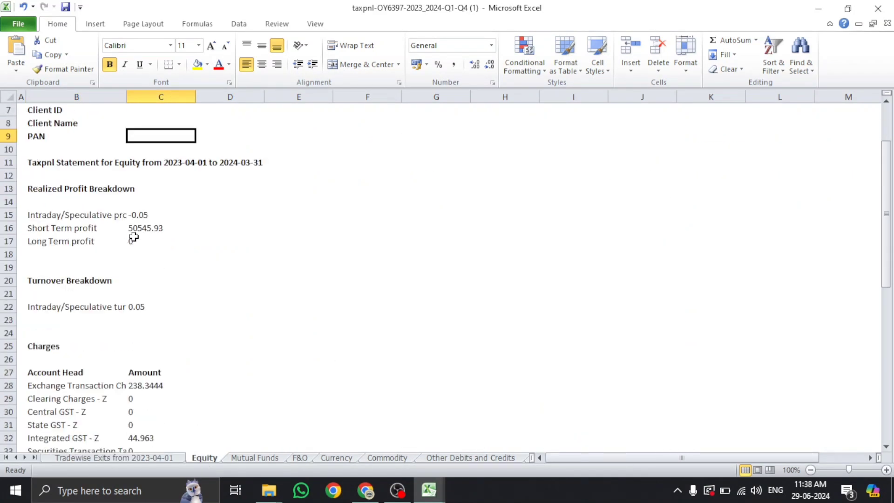
click(138, 230)
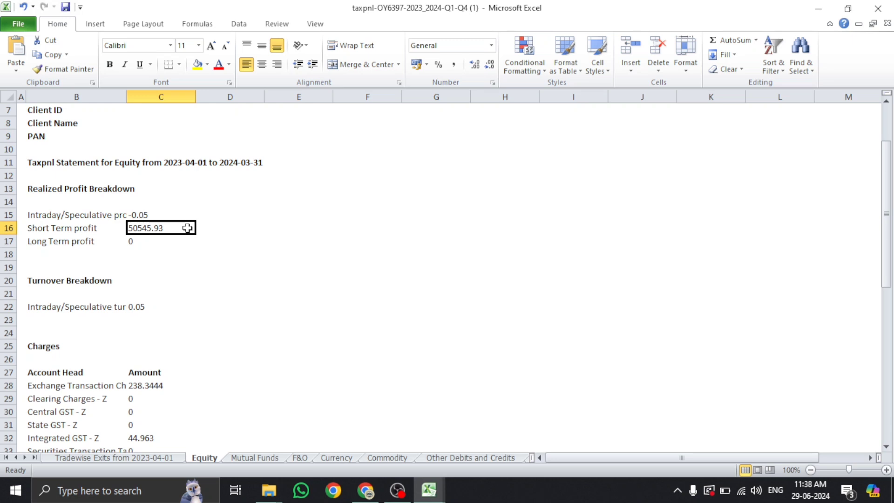
scroll(187, 228, down, 3)
click(136, 176)
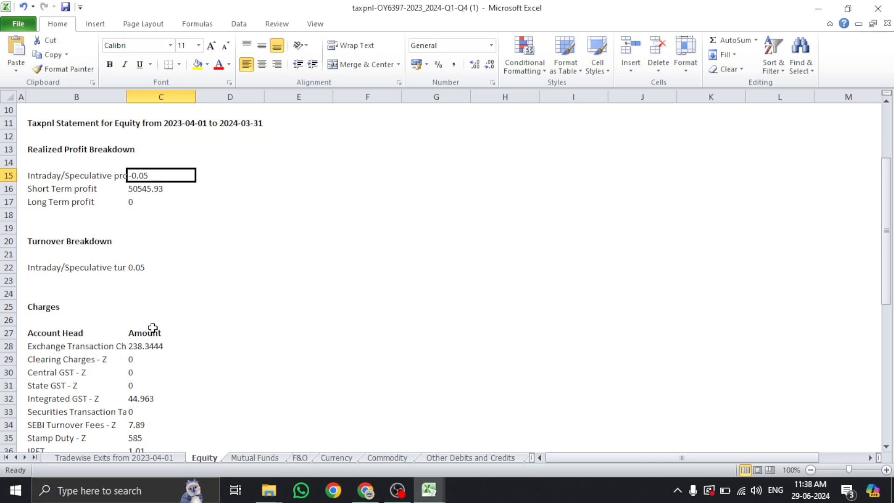
scroll(151, 326, down, 2)
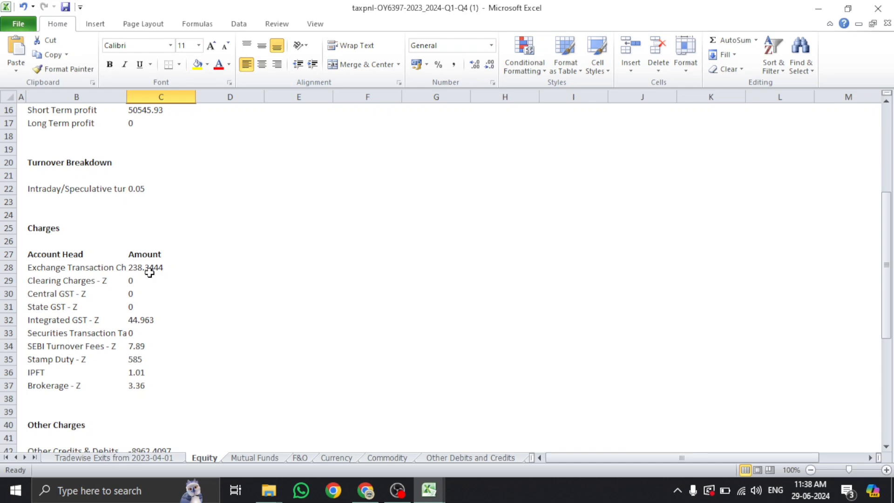
scroll(149, 273, down, 6)
scroll(66, 292, down, 3)
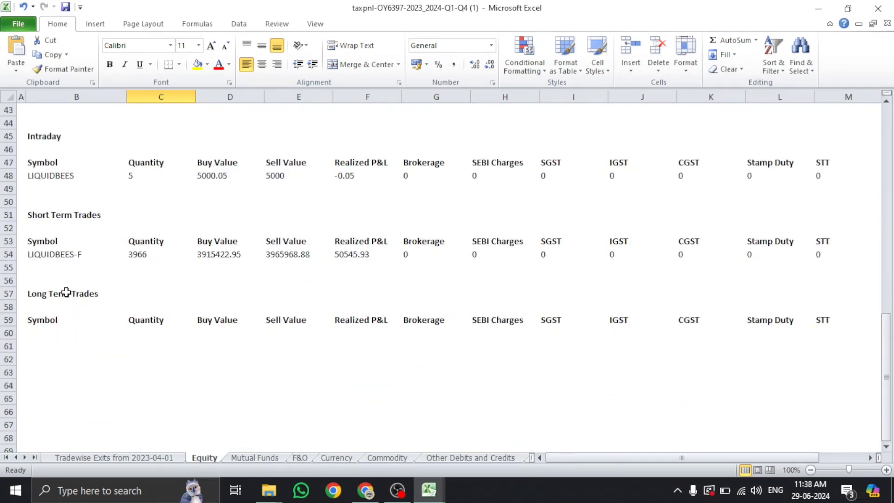
click(245, 460)
Scroll through and review the F&O sheet's entries
scroll(122, 255, up, 4)
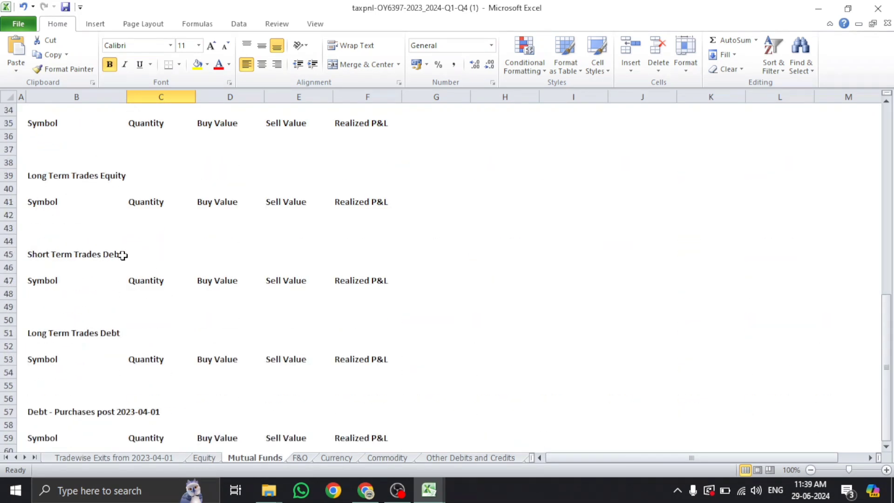
scroll(122, 255, up, 11)
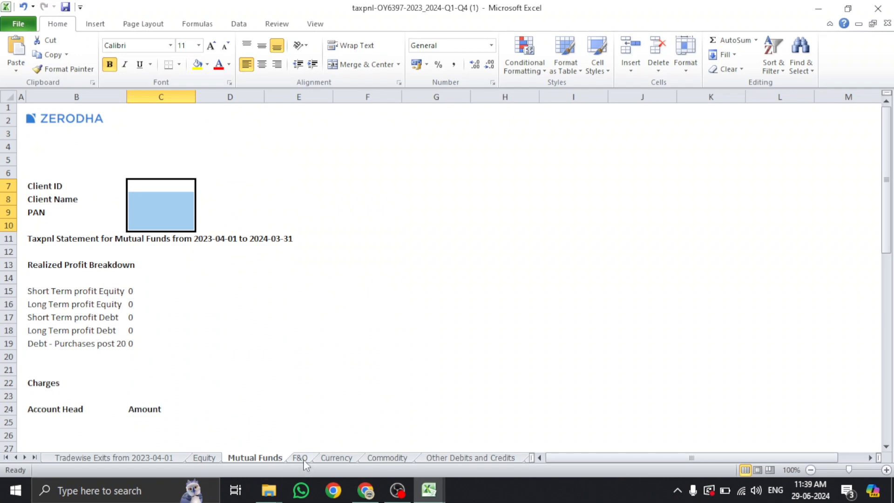
click(300, 458)
scroll(156, 256, up, 11)
scroll(157, 255, down, 4)
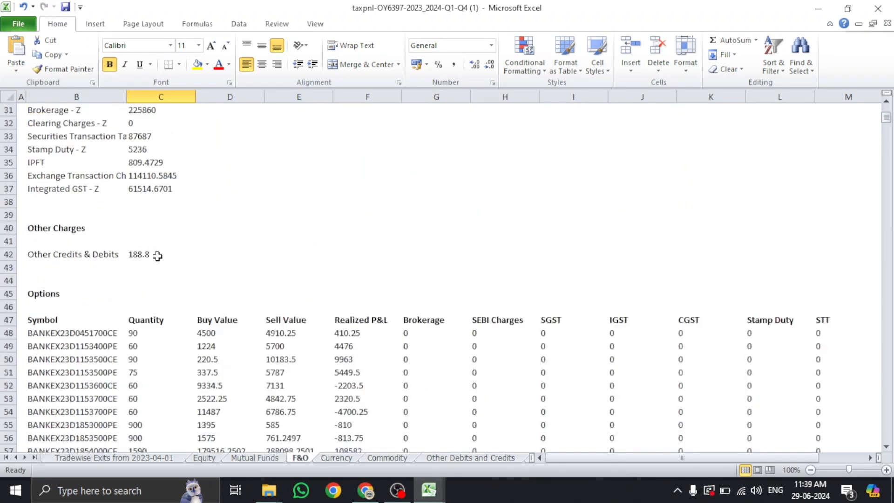
scroll(156, 256, down, 3)
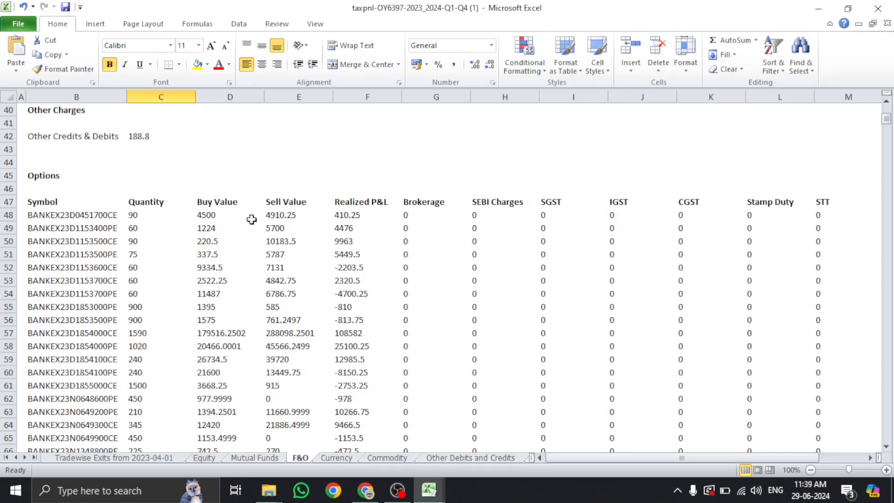
scroll(359, 217, down, 15)
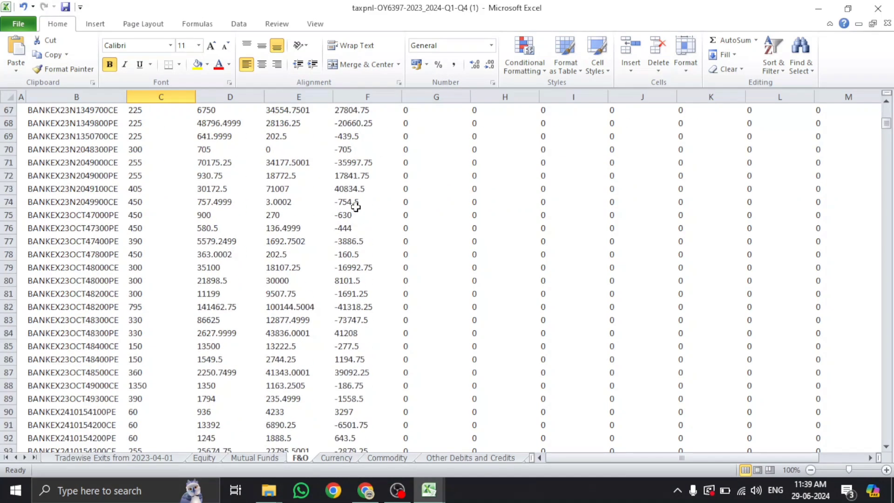
scroll(355, 207, up, 6)
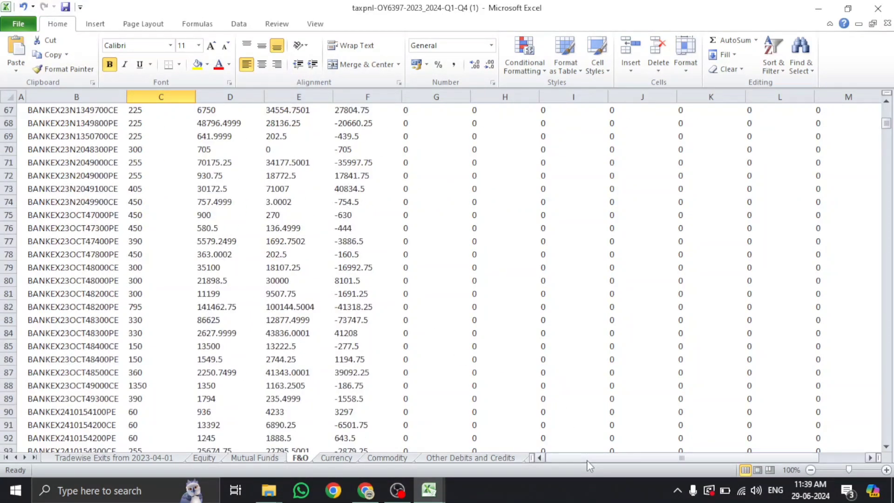
drag(587, 459, 555, 454)
scroll(628, 453, up, 4)
scroll(378, 345, up, 5)
scroll(378, 345, up, 2)
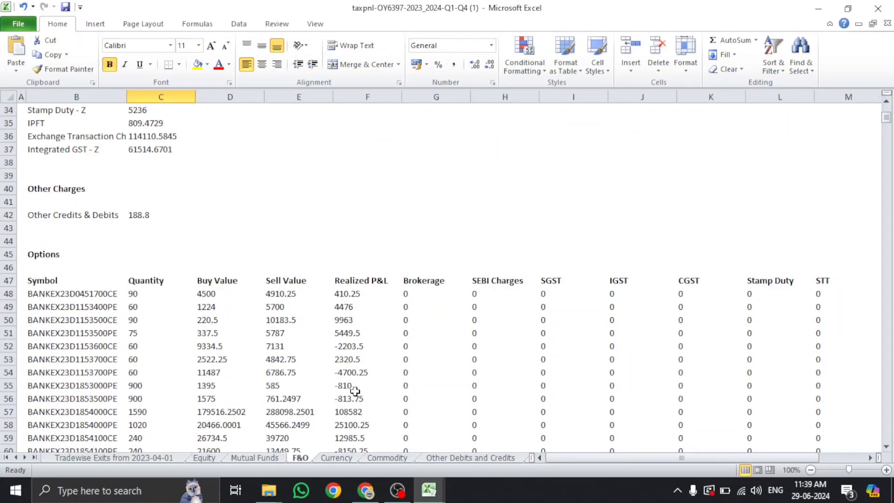
Look over the Currency, Commodity, Other Debits and Credits, and Open Positions sheets
click(334, 458)
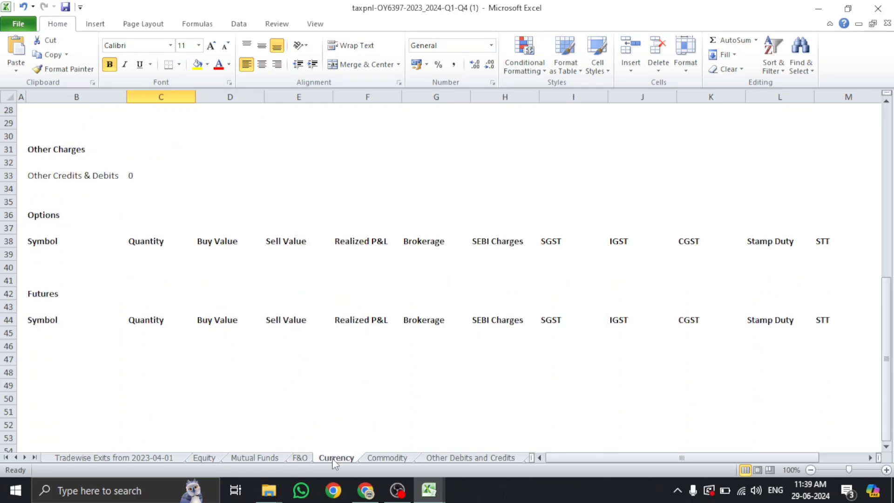
scroll(189, 321, up, 7)
click(401, 458)
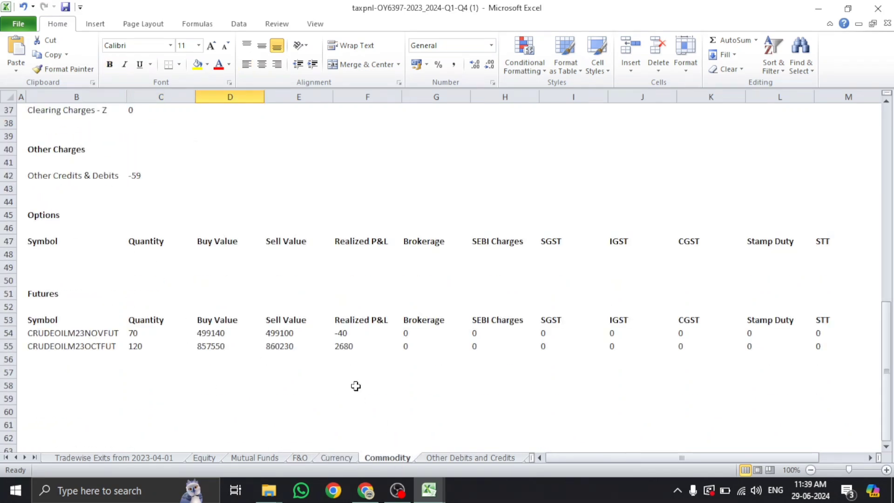
scroll(355, 385, up, 7)
click(432, 458)
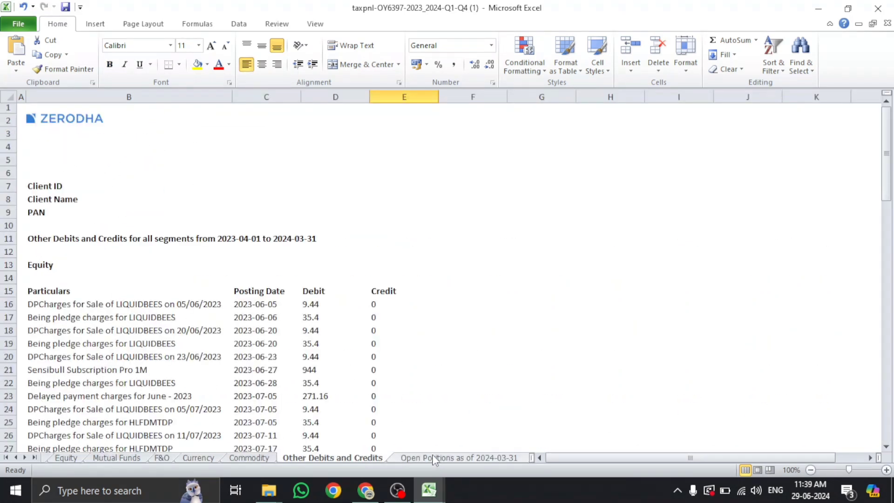
click(461, 458)
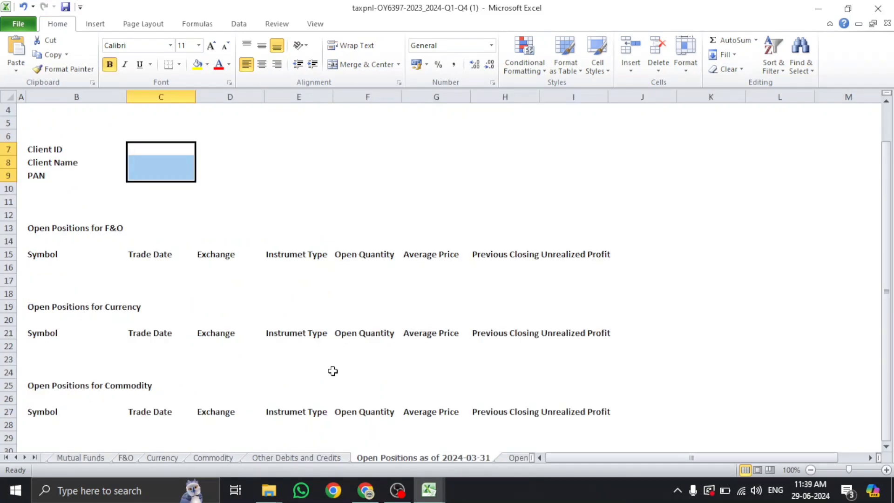
scroll(285, 321, up, 2)
scroll(285, 321, down, 4)
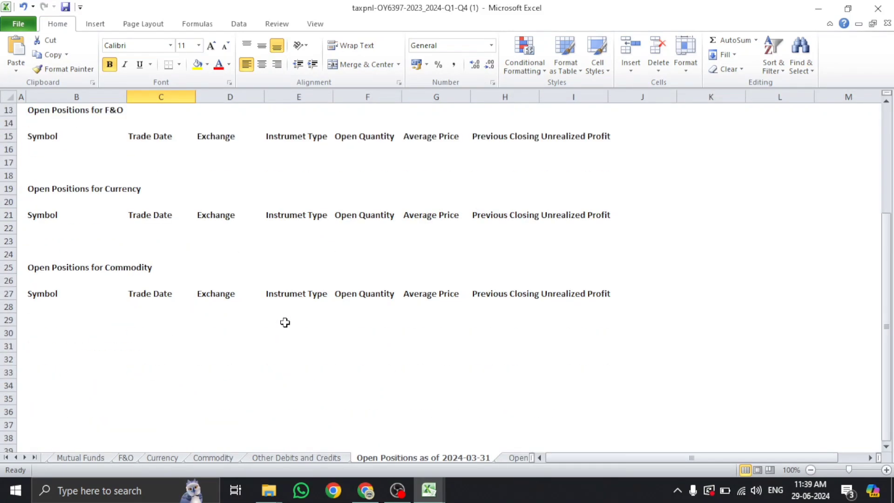
click(510, 459)
scroll(476, 341, up, 5)
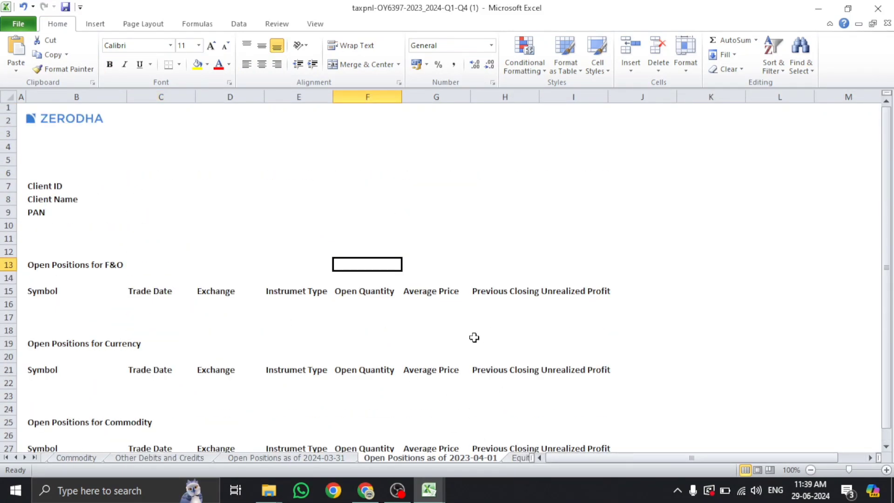
Check the Equity Dividends and Ledger Balances sheets, then minimise the workbook
click(513, 457)
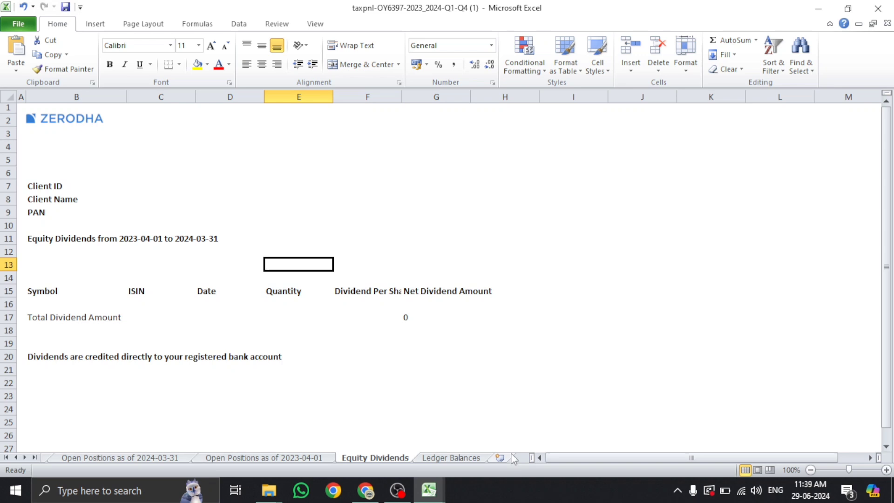
click(461, 458)
scroll(355, 381, up, 3)
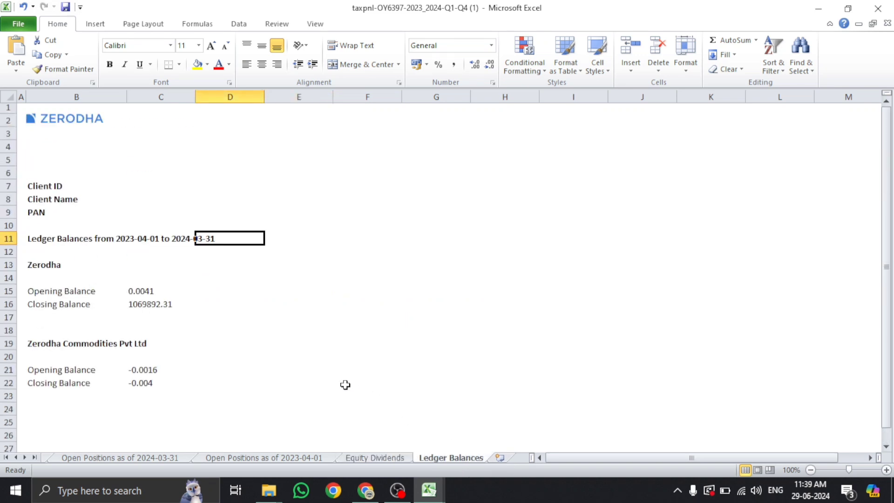
click(818, 8)
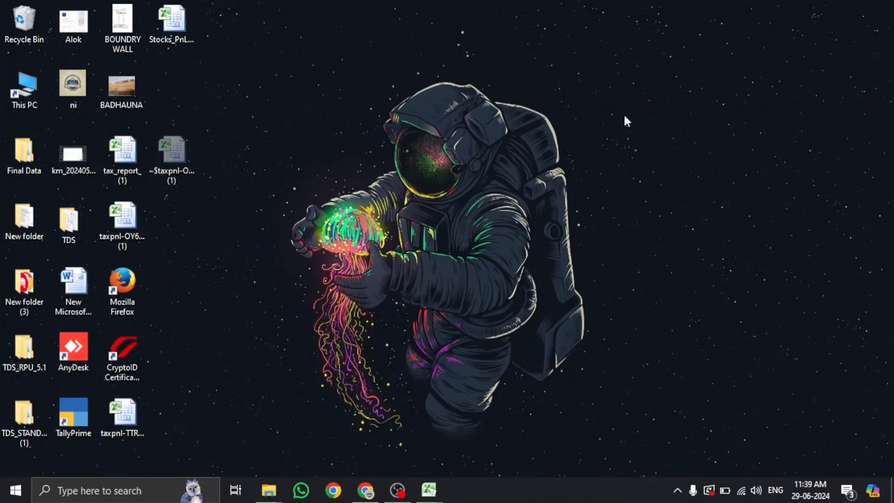
Open tax_report_(1) and look through its Equities, Future & Options, Commodities and Currencies sheets
double_click(126, 172)
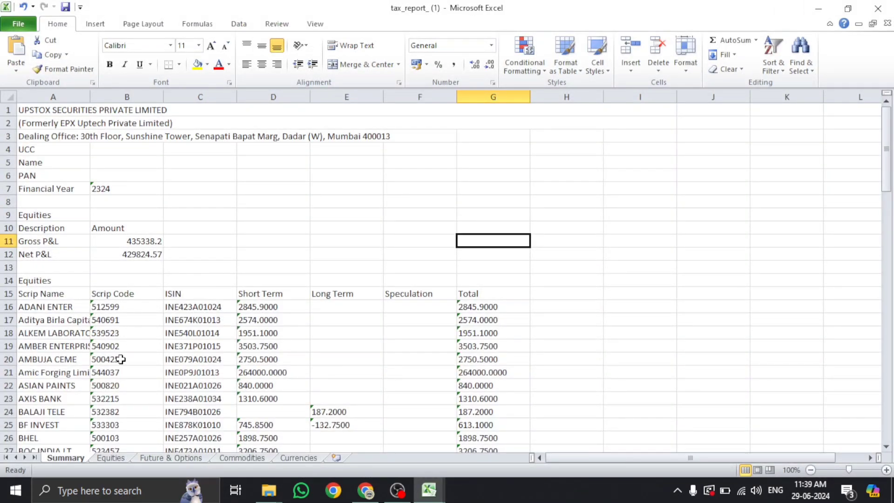
click(121, 458)
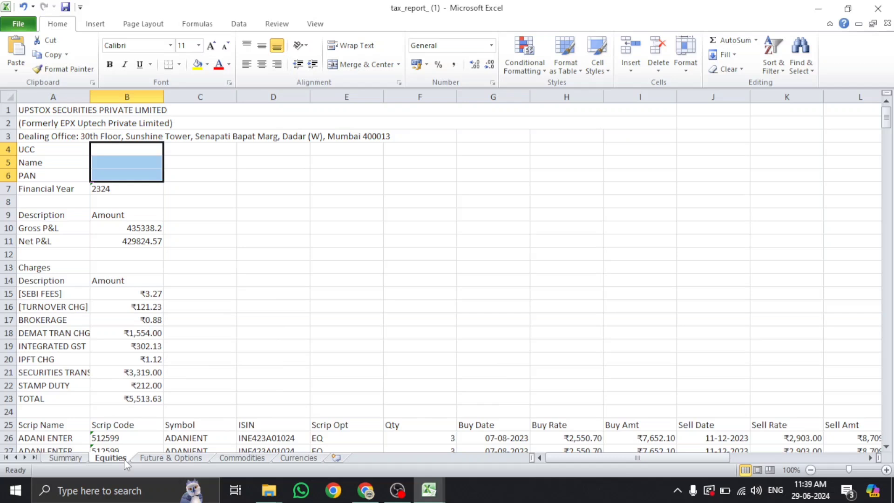
click(157, 460)
click(238, 459)
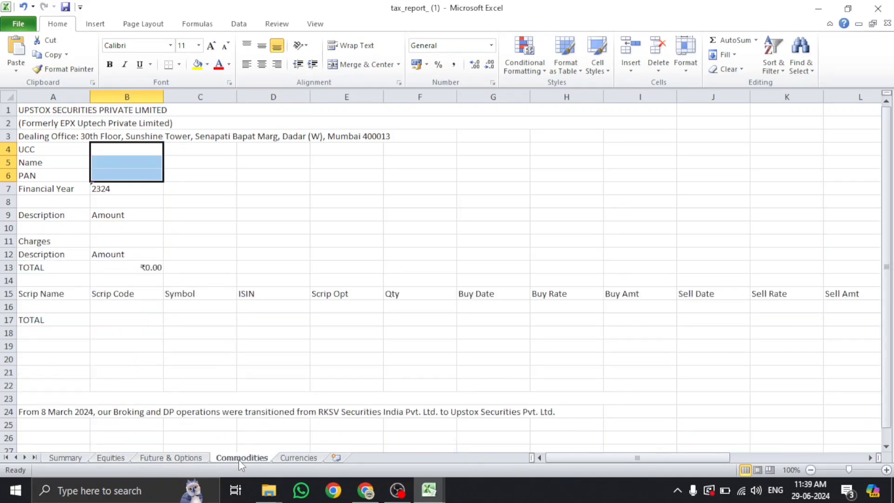
click(308, 460)
click(65, 456)
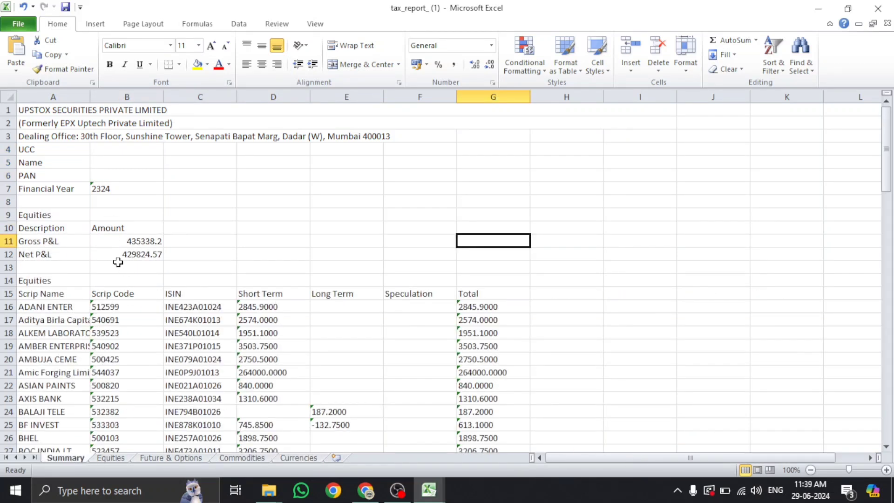
On the Summary sheet, check Gross P&L 435338.2 and Net P&L 429824.57
click(51, 242)
click(124, 242)
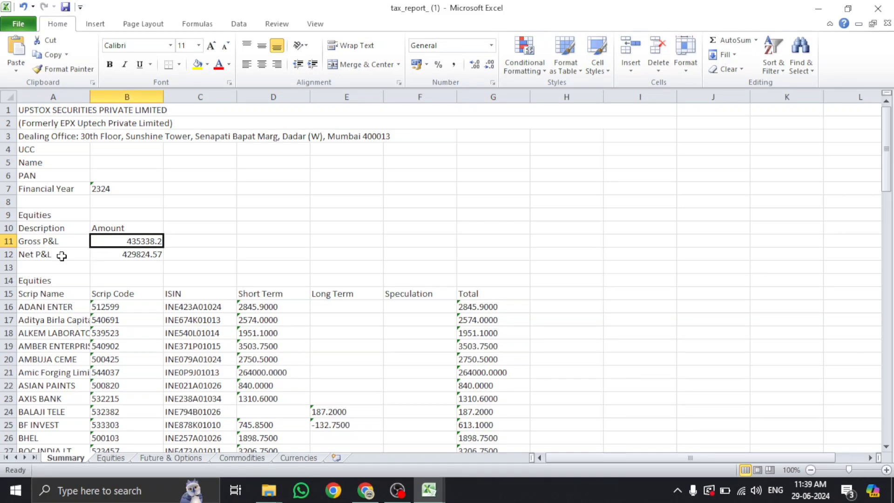
click(60, 256)
click(144, 257)
Inspect the ADANI ENTER short-term, AMBUJA CEME long-term and Speculation column values
scroll(396, 279, down, 3)
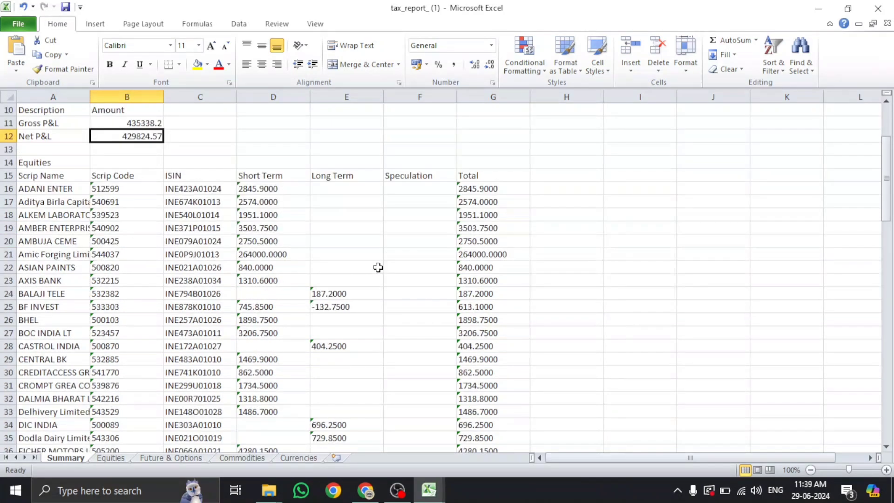
click(251, 187)
click(346, 239)
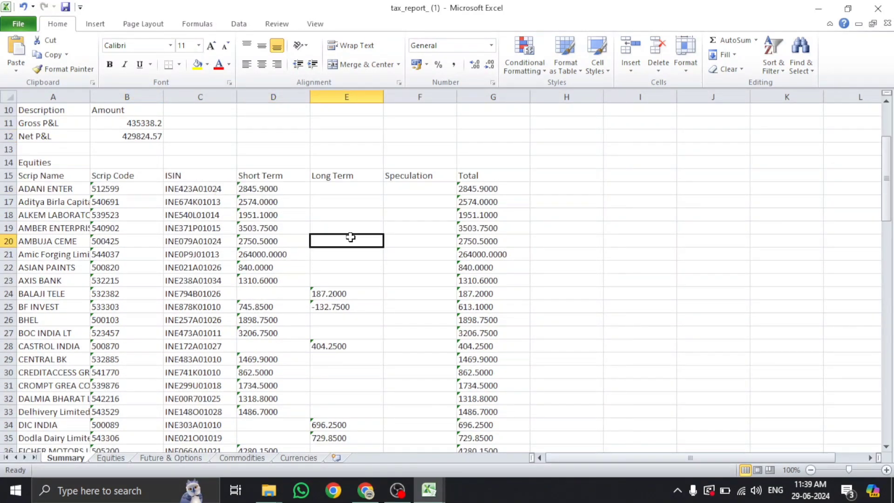
drag(414, 188, 414, 425)
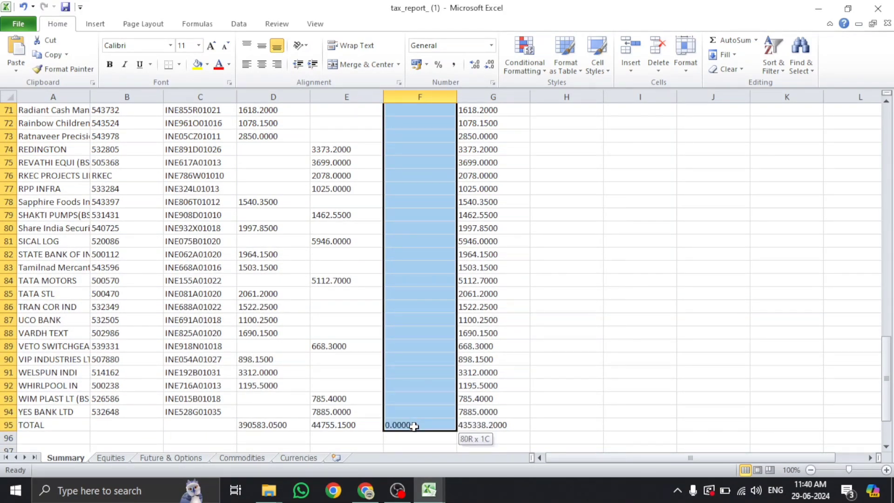
click(413, 390)
scroll(407, 390, up, 5)
scroll(312, 355, up, 10)
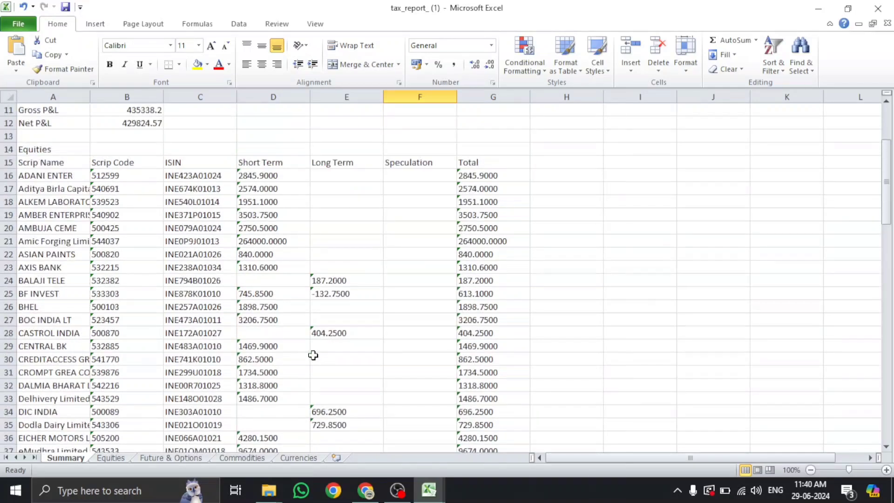
scroll(313, 355, down, 2)
Check the Long Term total 44755.15 and Short Term total 390583.05
click(357, 228)
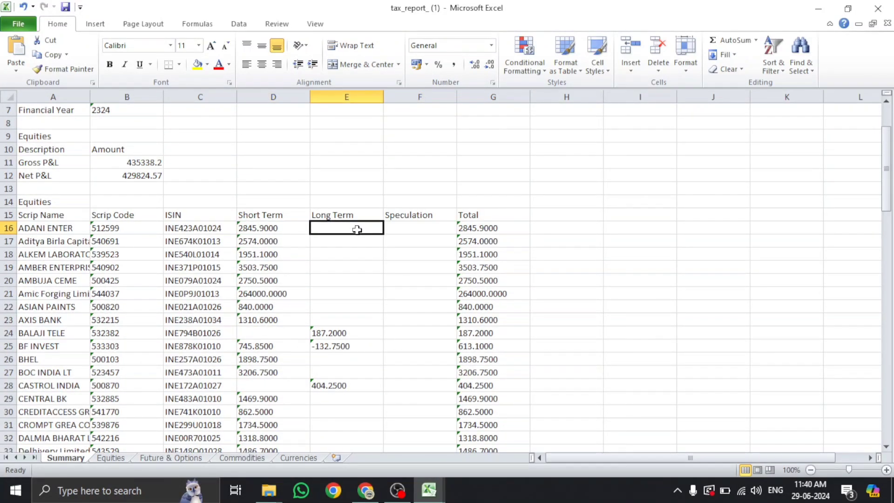
scroll(357, 227, down, 20)
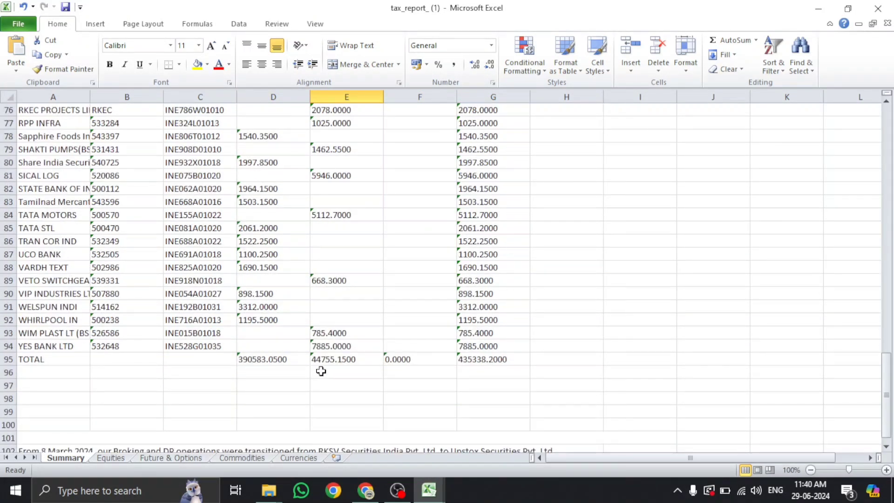
click(328, 361)
click(263, 362)
click(367, 360)
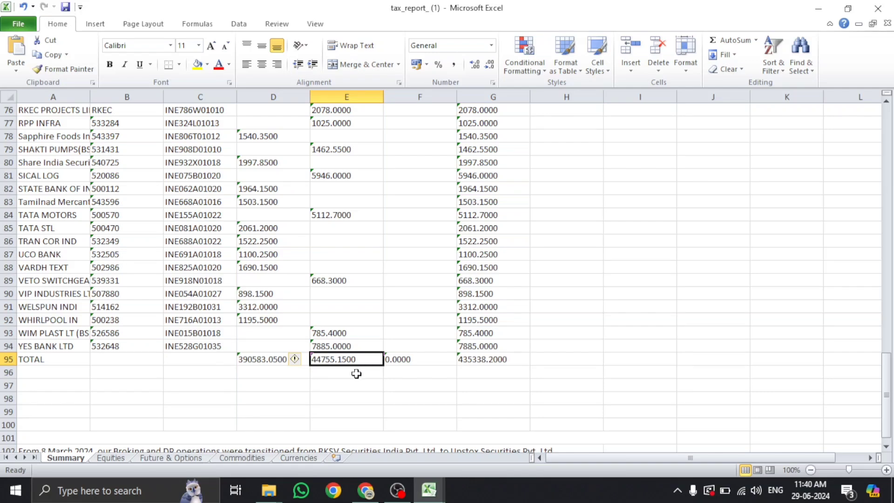
scroll(251, 362, up, 5)
scroll(251, 361, up, 19)
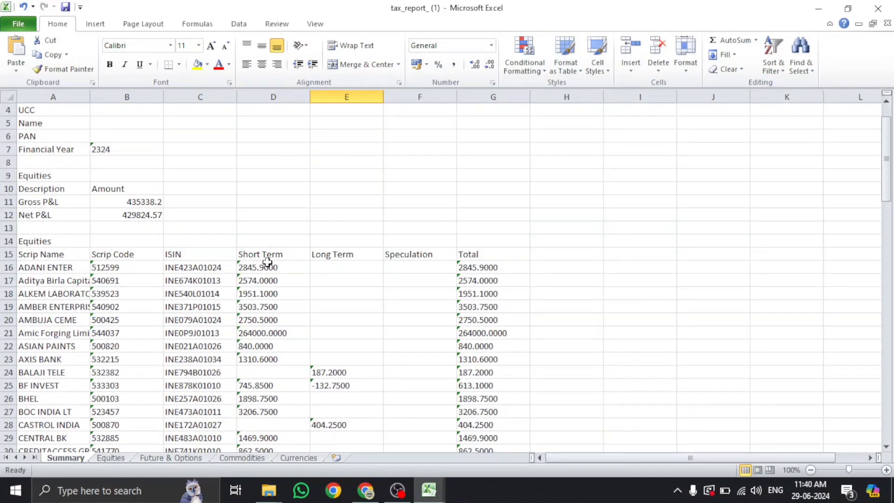
Recheck the Gross and Net P&L and Aditya Birla's 2574 short-term value, then return to Chrome
click(267, 256)
key(Right)
click(129, 197)
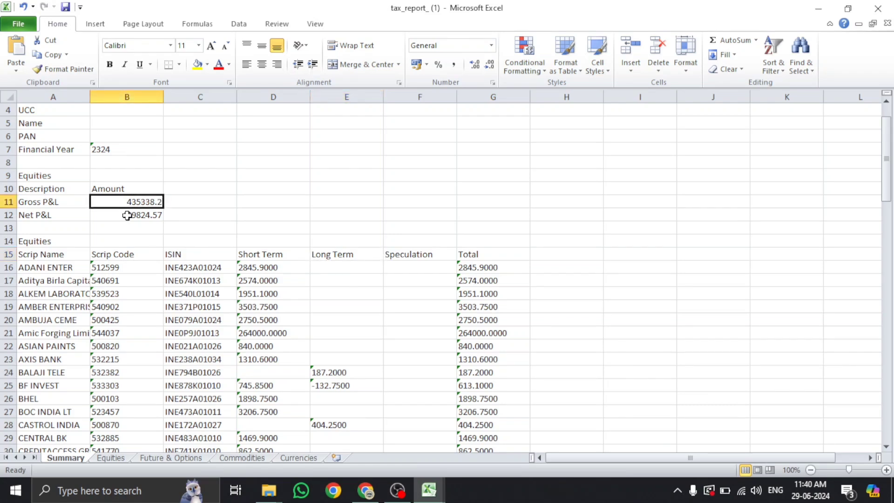
click(130, 216)
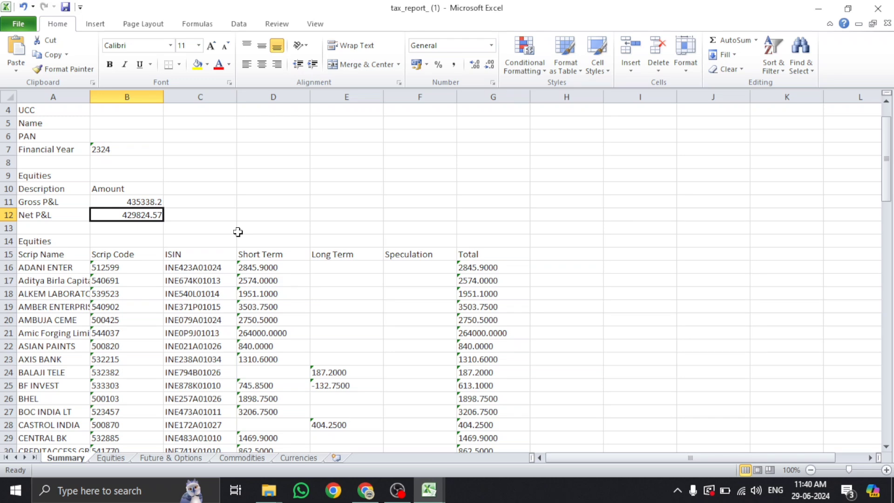
scroll(251, 237, down, 3)
click(297, 162)
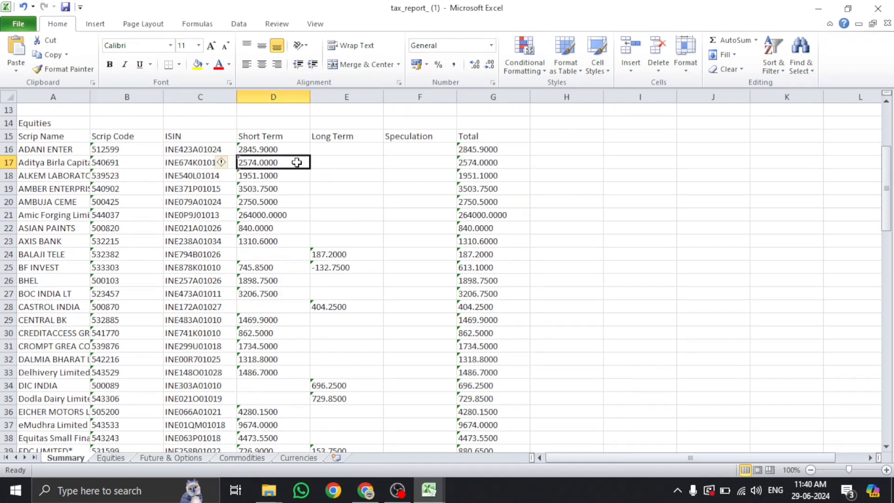
click(325, 160)
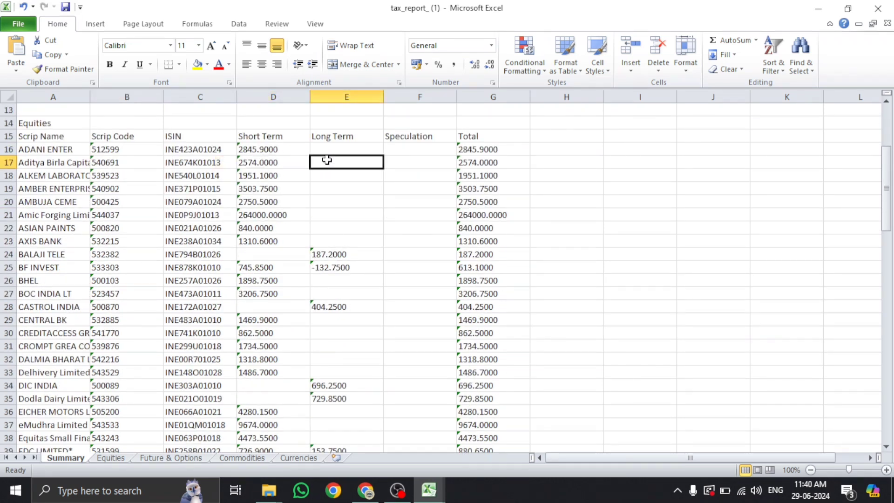
click(365, 494)
scroll(268, 228, up, 10)
From the ITR3 Schedules summary, open Part A - P & L and expand No Account Cases
click(88, 12)
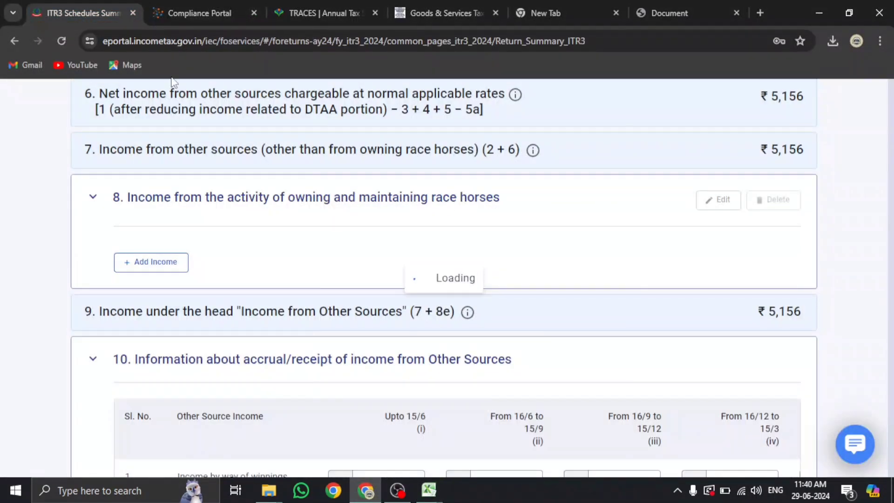
scroll(427, 313, down, 12)
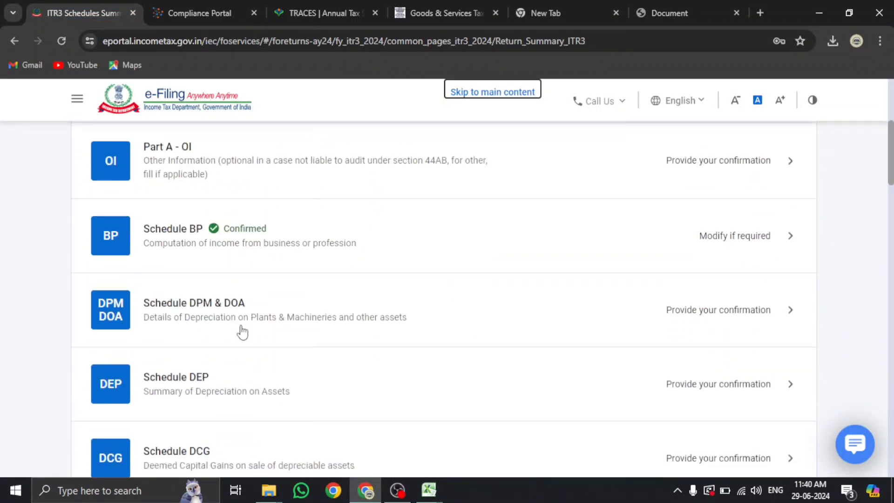
scroll(242, 332, down, 7)
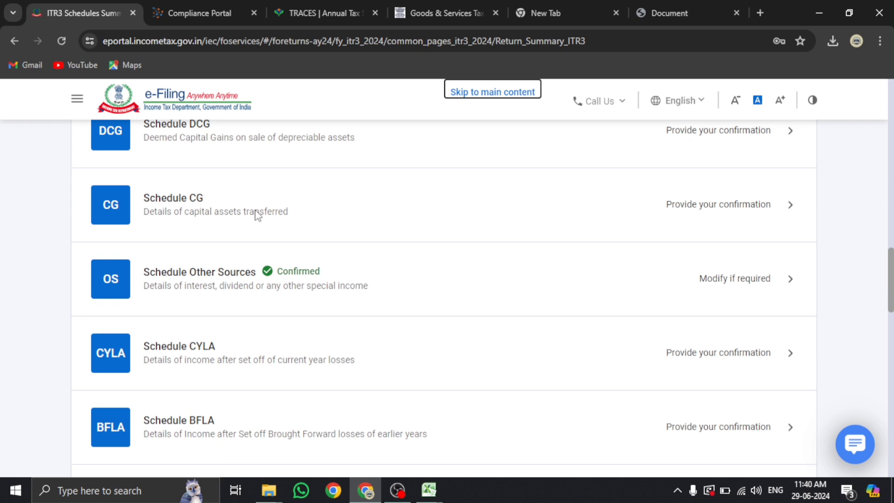
scroll(256, 215, up, 8)
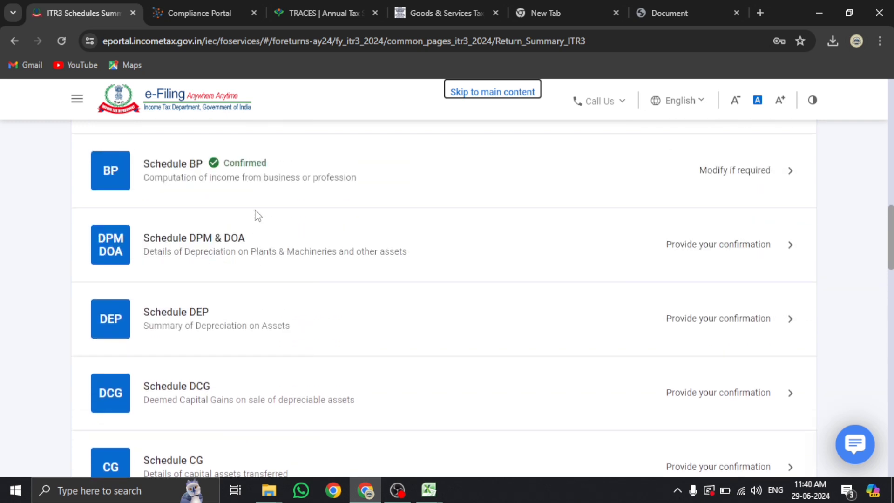
scroll(256, 217, up, 1)
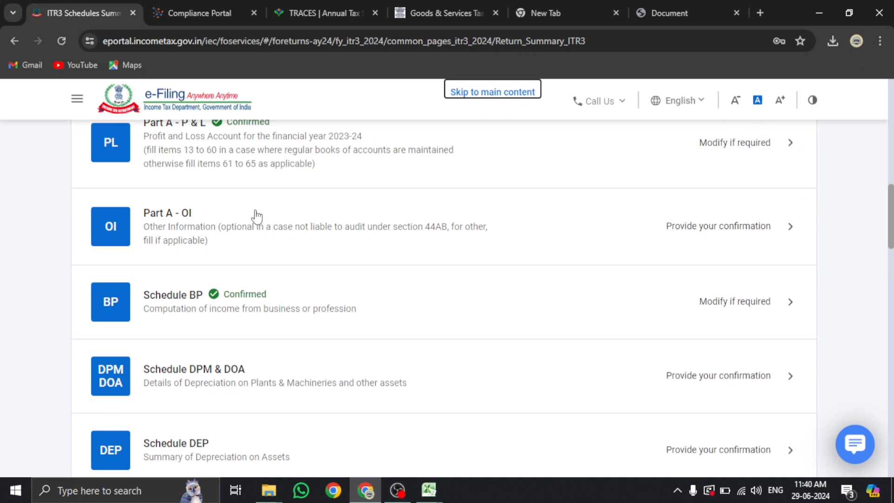
scroll(251, 274, up, 3)
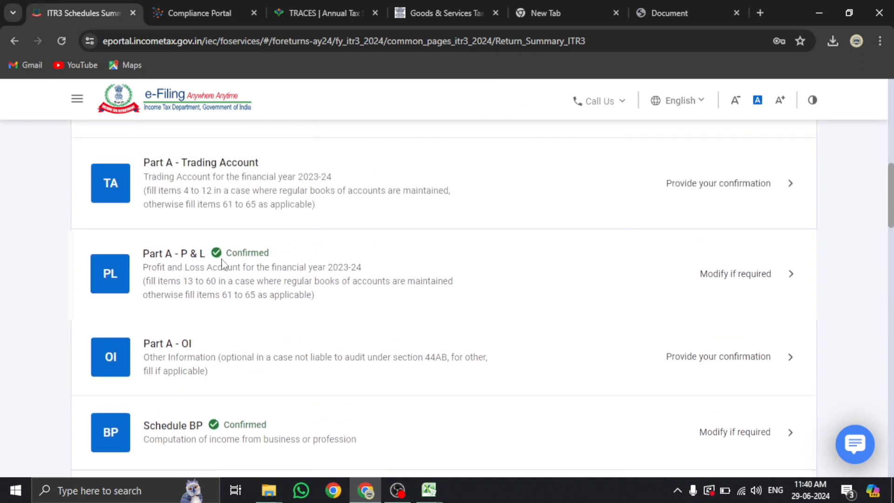
click(222, 263)
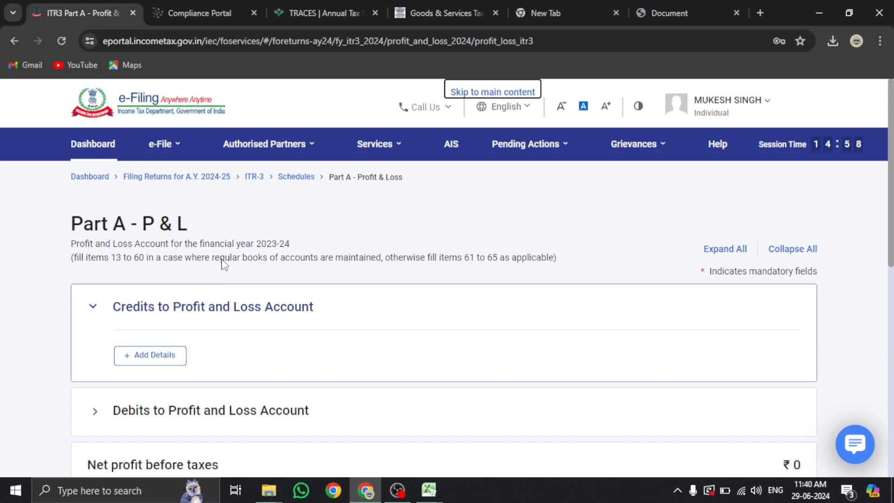
scroll(223, 263, down, 6)
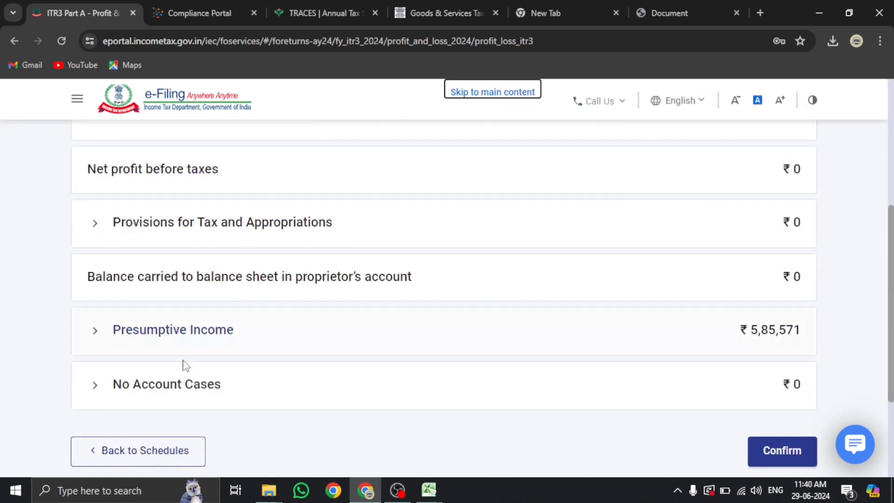
click(173, 390)
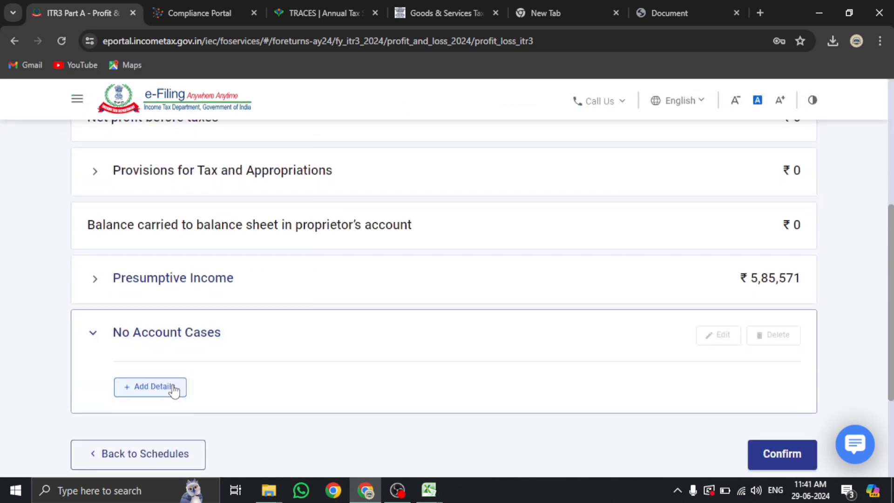
Go to the Speculative Activity section and select the 'Turnover from speculative activity' label text
click(174, 390)
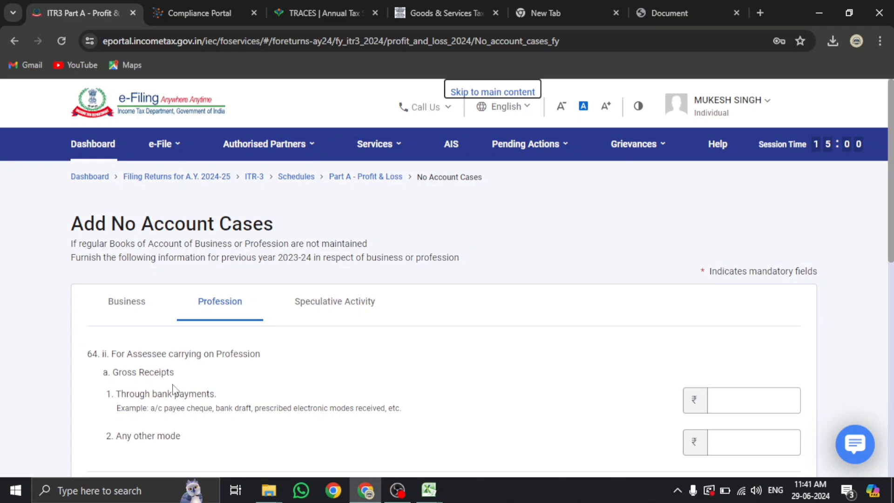
scroll(172, 389, down, 4)
click(345, 137)
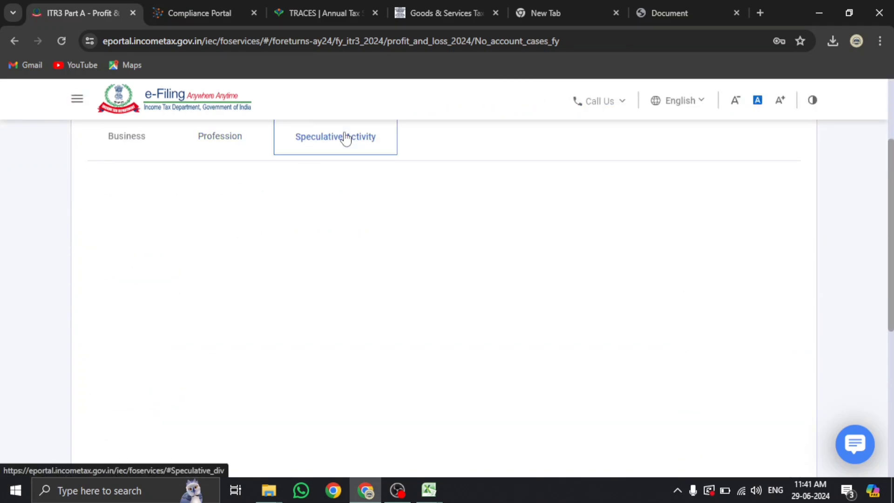
click(340, 211)
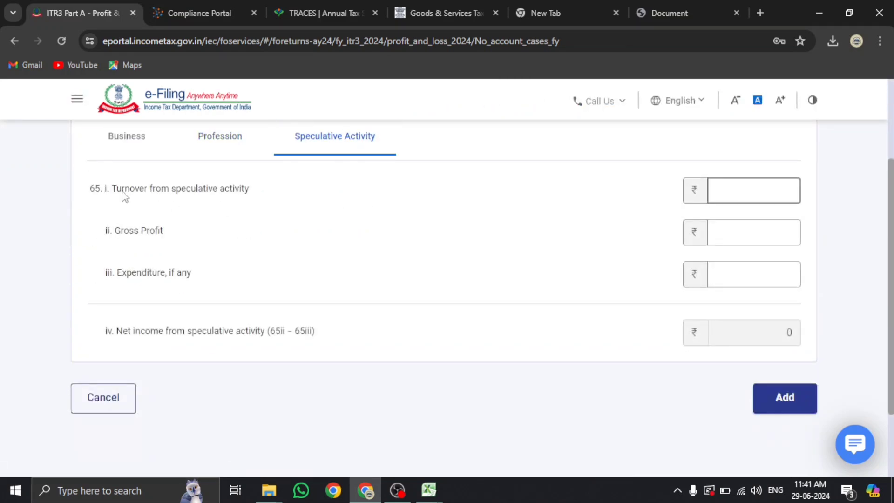
drag(117, 191, 250, 200)
click(732, 196)
drag(111, 188, 245, 189)
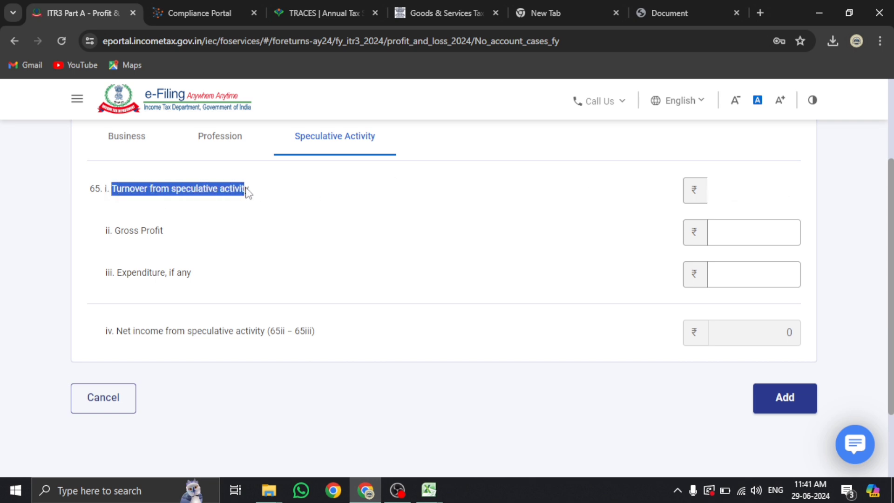
mouse_move(428, 490)
click(602, 433)
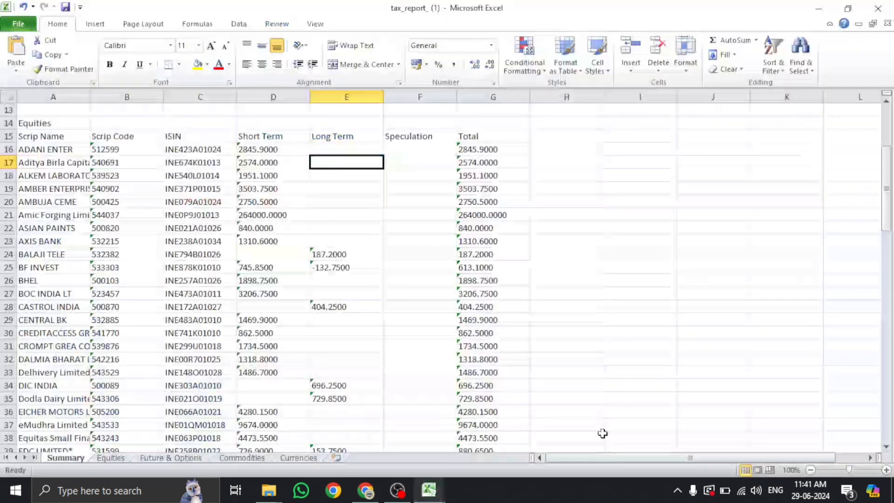
scroll(393, 273, up, 4)
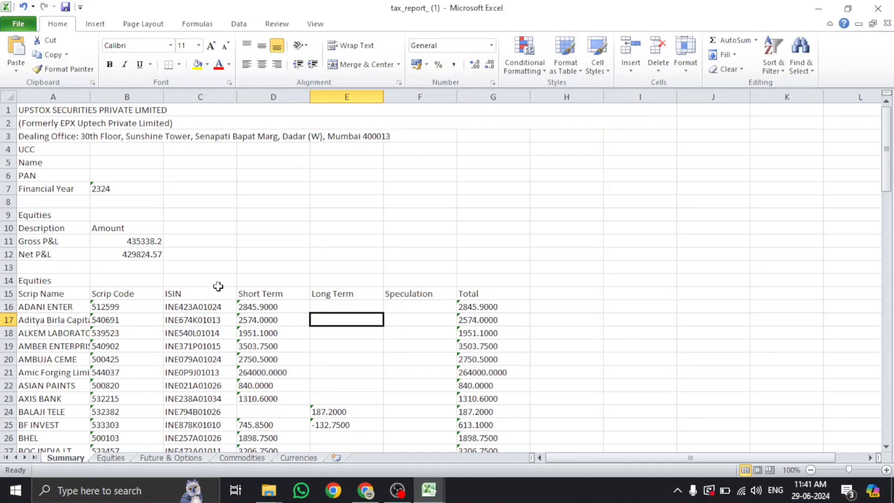
click(428, 490)
click(465, 442)
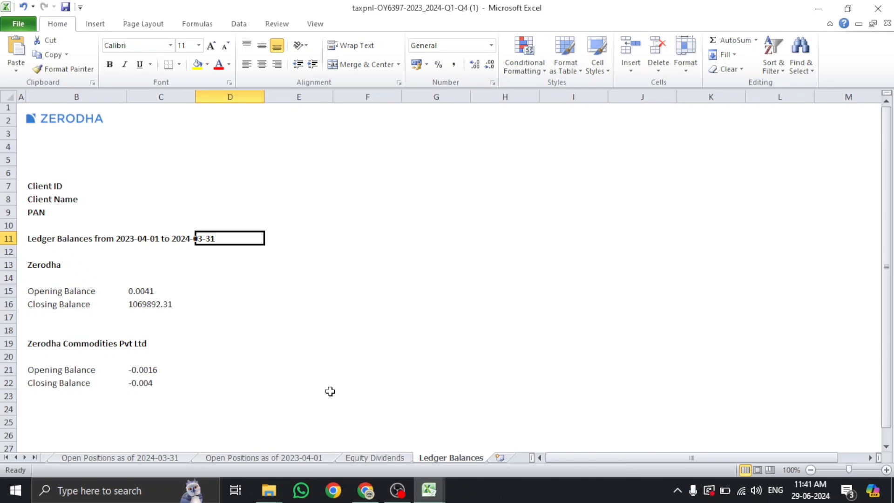
click(428, 488)
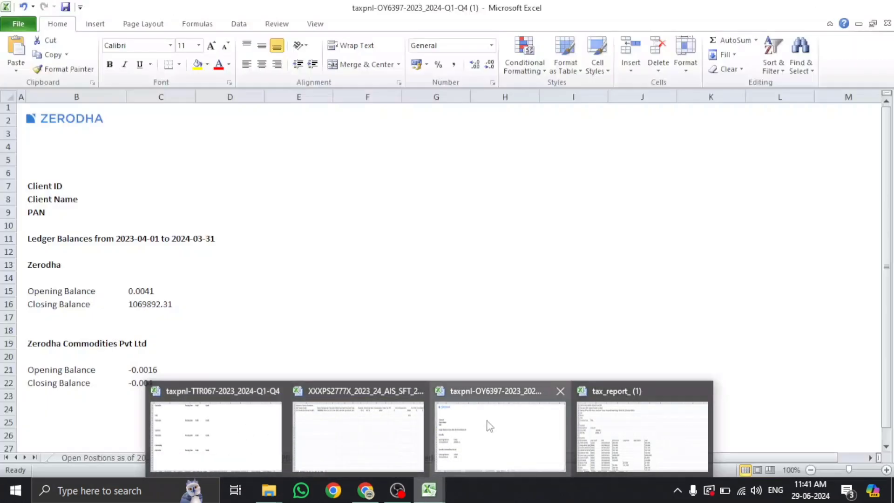
click(498, 437)
Move across the sheet tabs to the F&O sheet
click(81, 458)
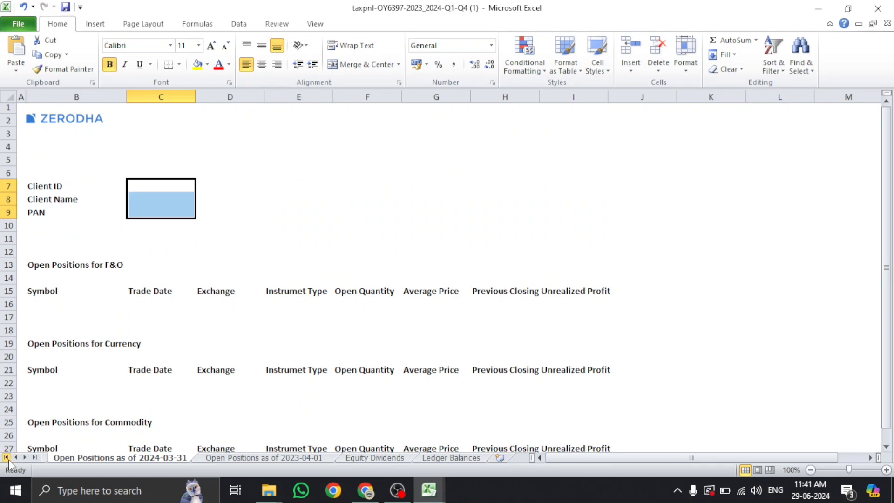
click(7, 458)
click(66, 458)
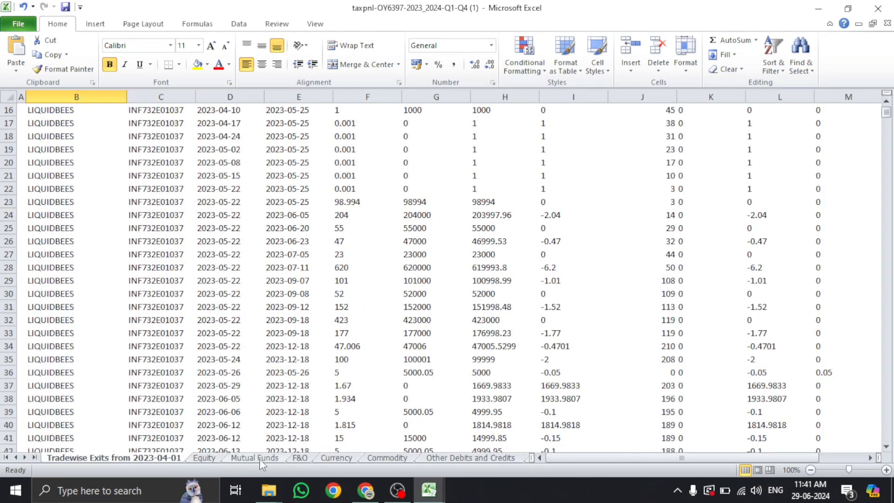
click(299, 459)
scroll(239, 353, down, 3)
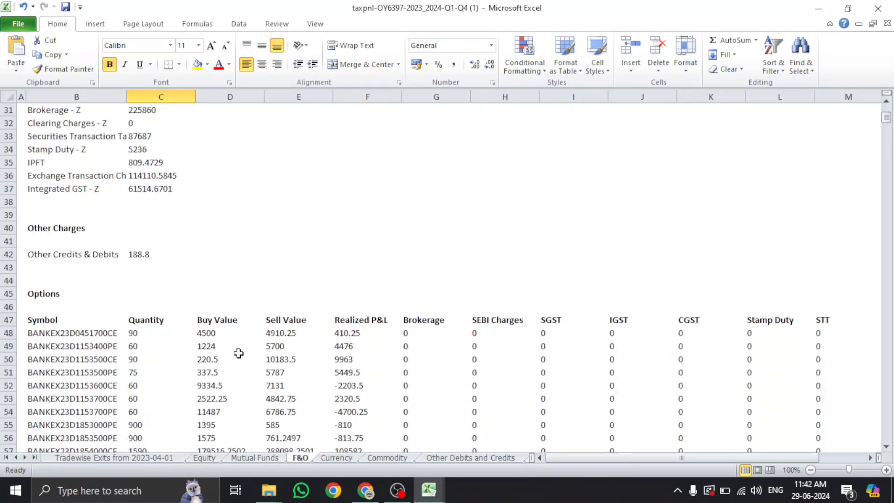
scroll(238, 353, up, 4)
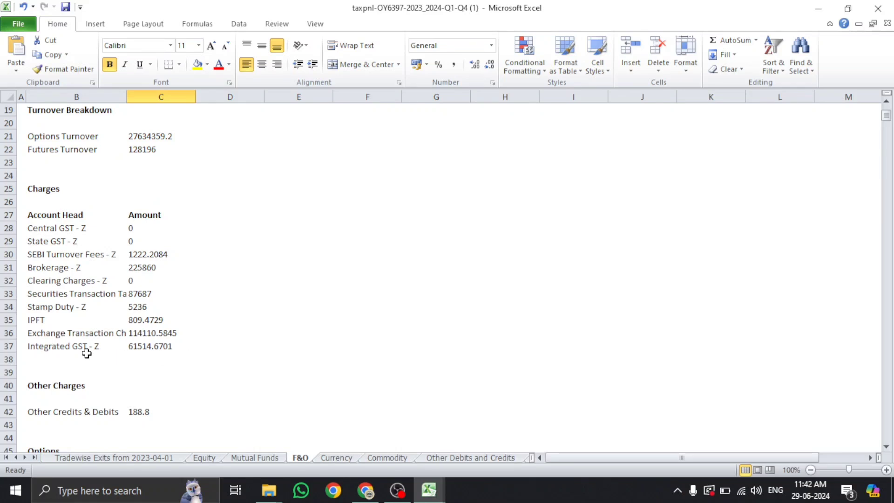
scroll(74, 263, up, 2)
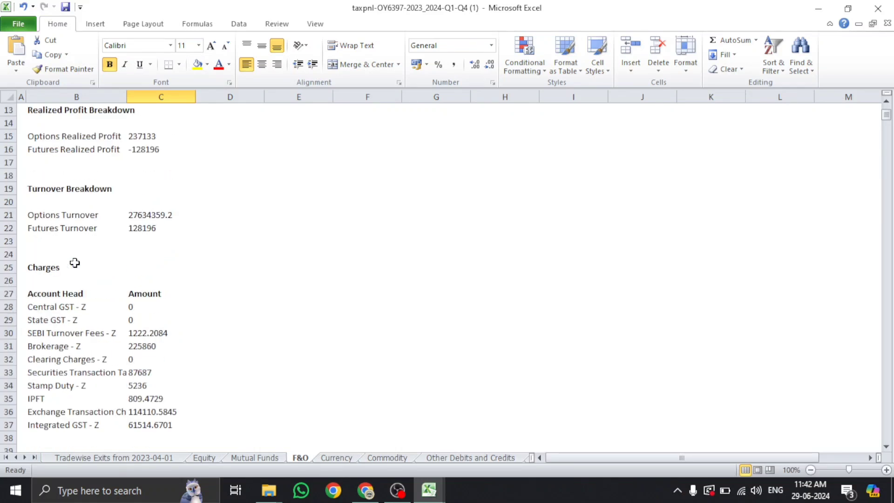
Note options turnover 27634359.2 and futures turnover 128196, then go back to the e-Filing page
click(86, 218)
click(87, 229)
click(156, 218)
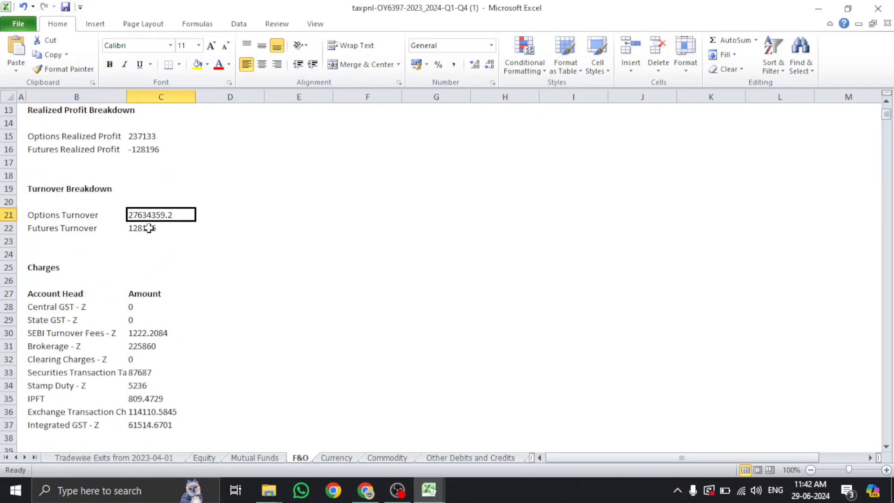
click(146, 228)
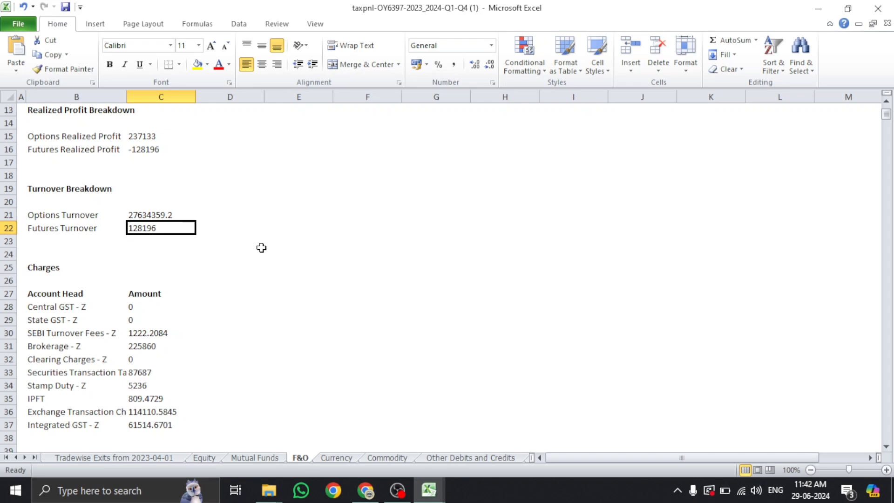
click(164, 215)
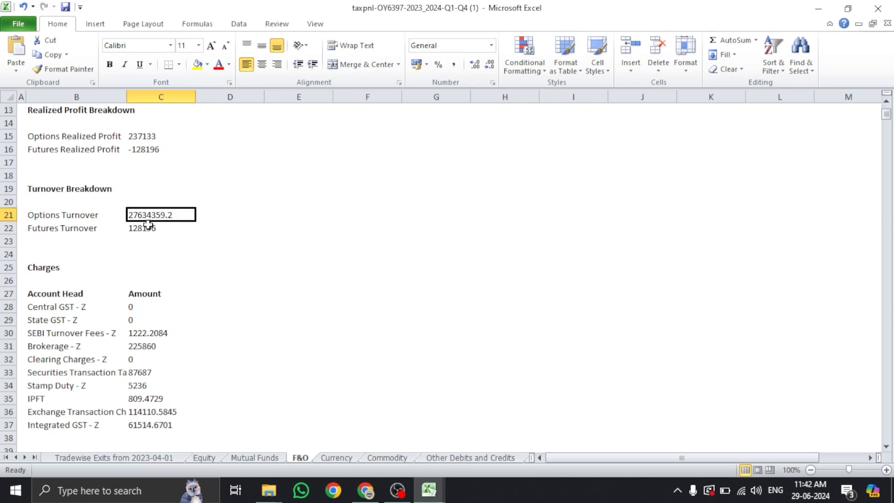
click(147, 225)
click(143, 240)
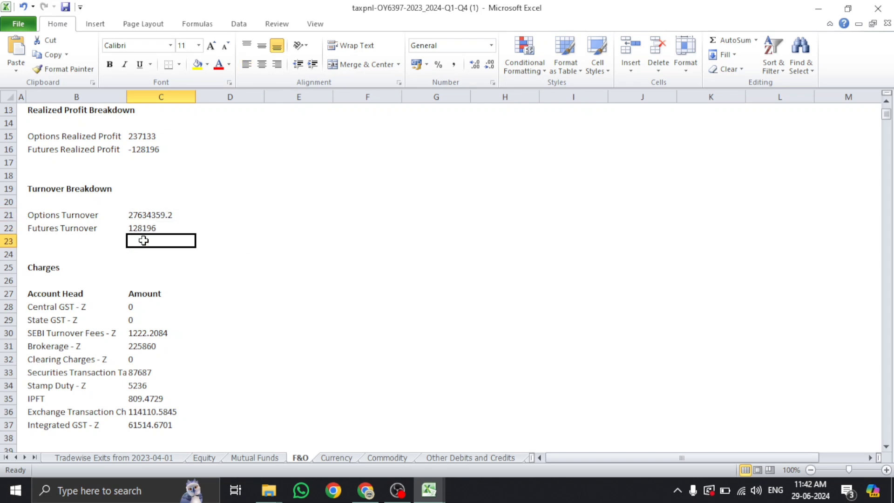
click(365, 493)
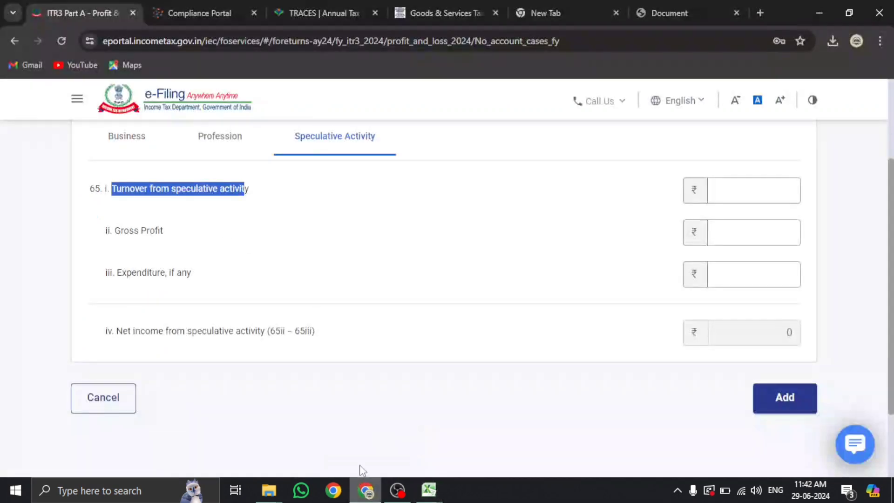
AutoSum the options and futures turnover in C21:C22 into C23 (27762555.2) and copy it
click(774, 196)
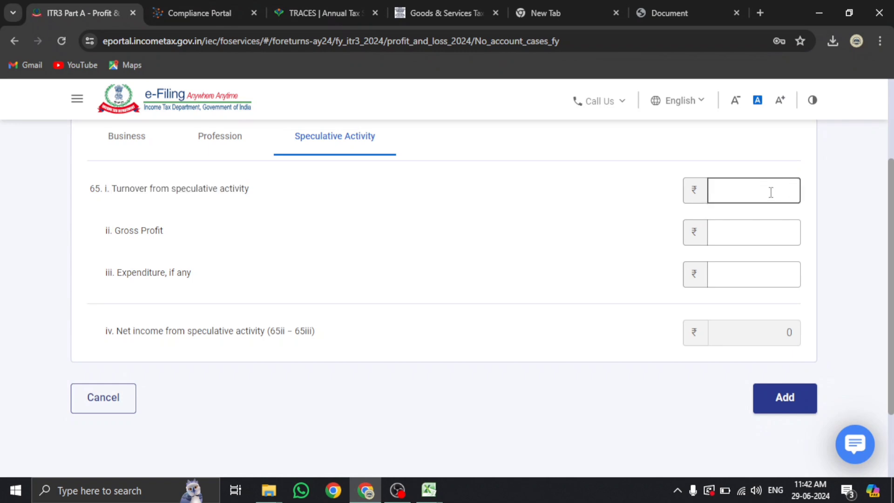
key(alt+Tab)
drag(149, 216, 149, 231)
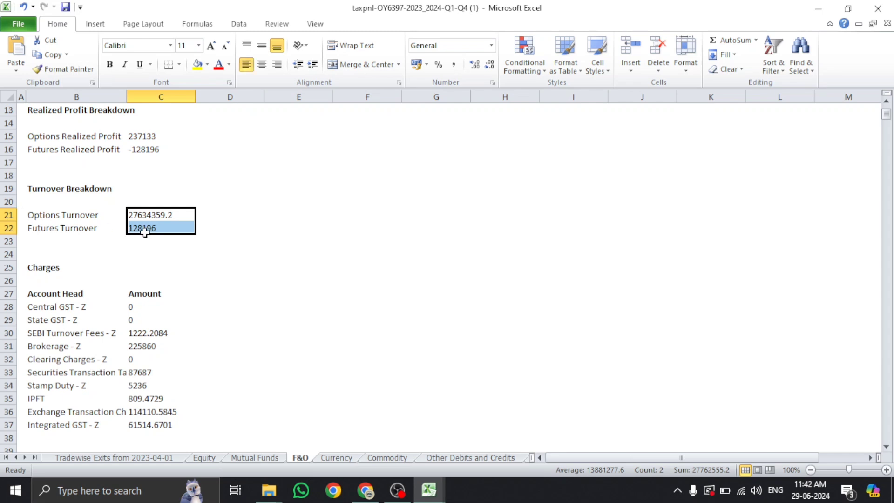
click(722, 42)
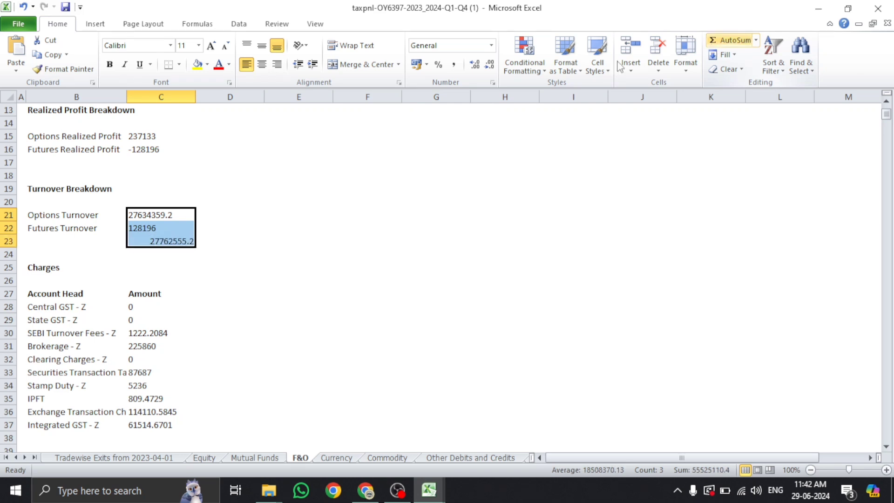
click(152, 241)
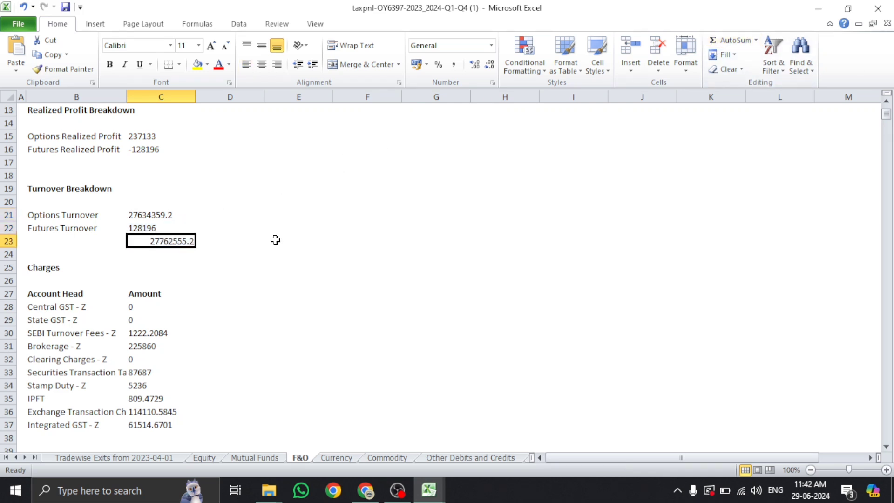
key(ctrl+c)
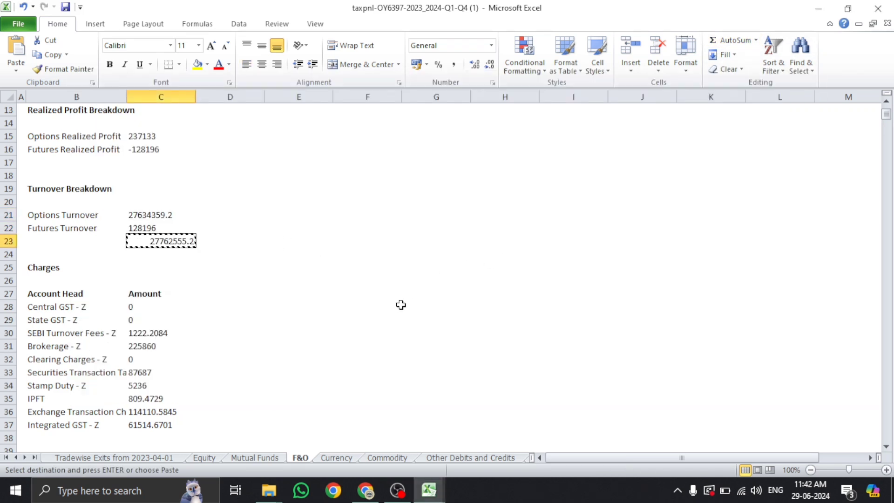
Paste 2,77,62,555 into the Turnover from speculative activity field
click(365, 490)
click(791, 192)
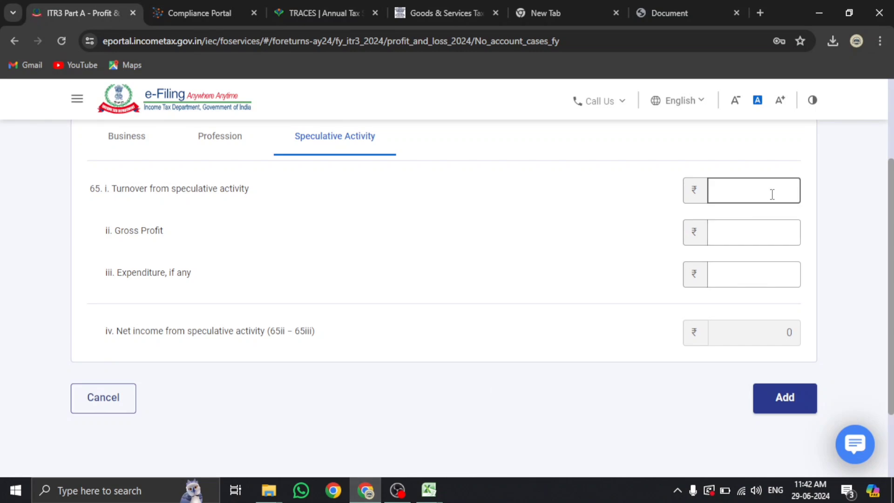
key(ctrl+v)
click(743, 232)
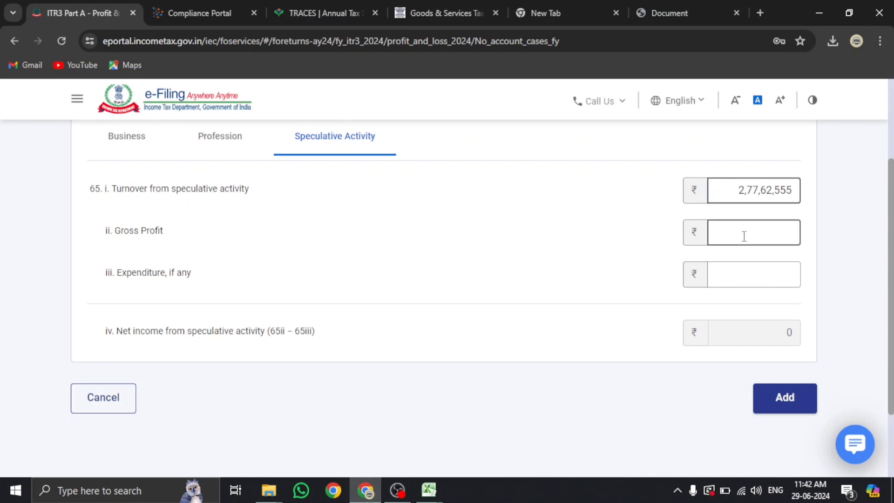
key(alt+Tab)
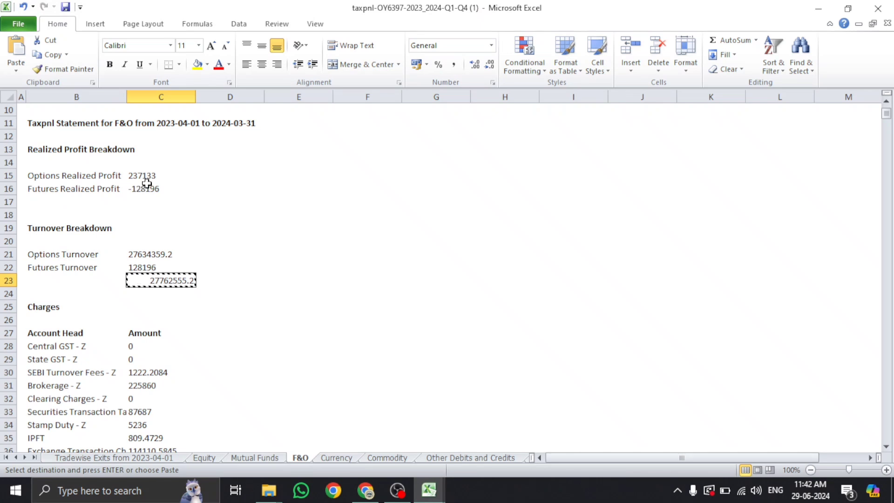
click(150, 175)
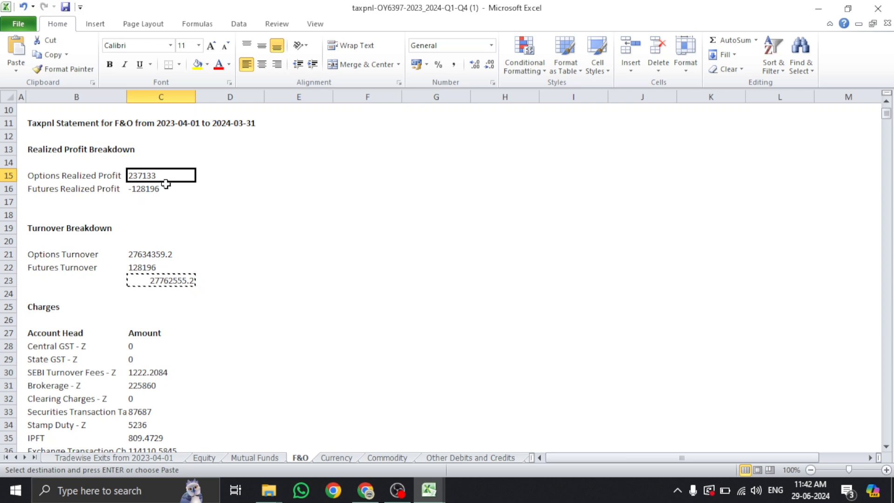
drag(157, 180, 157, 186)
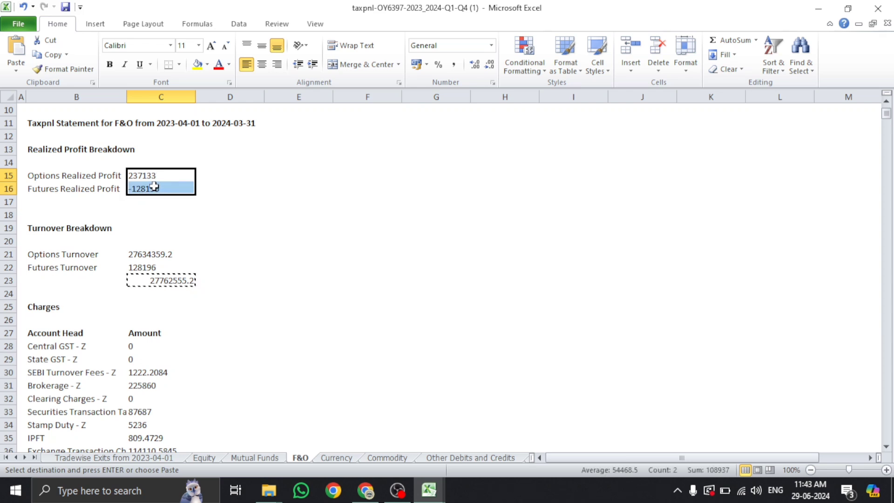
click(338, 459)
click(384, 459)
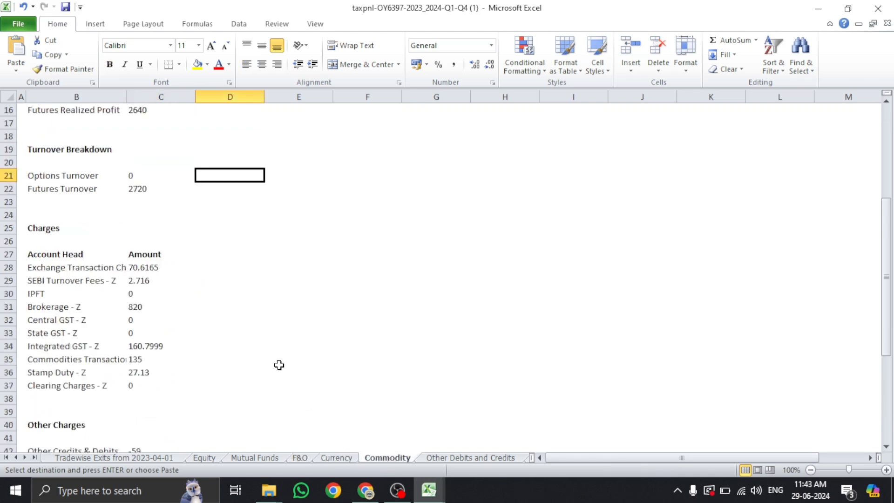
scroll(278, 364, up, 5)
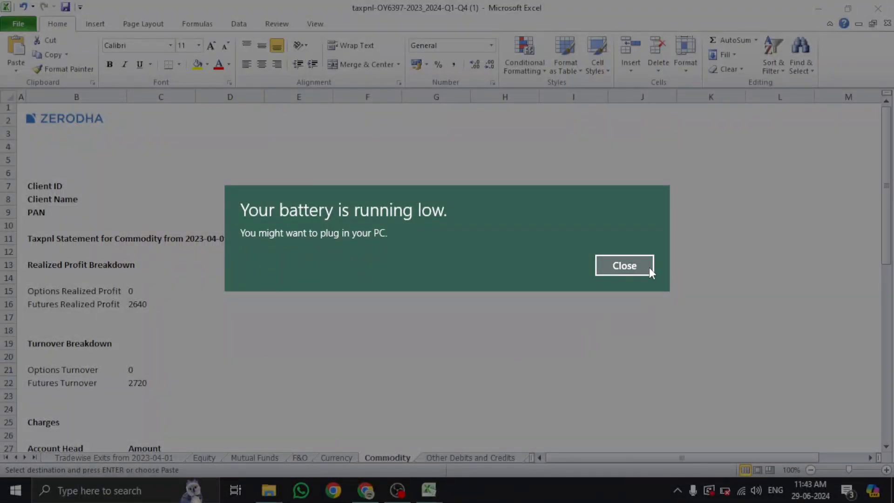
click(625, 266)
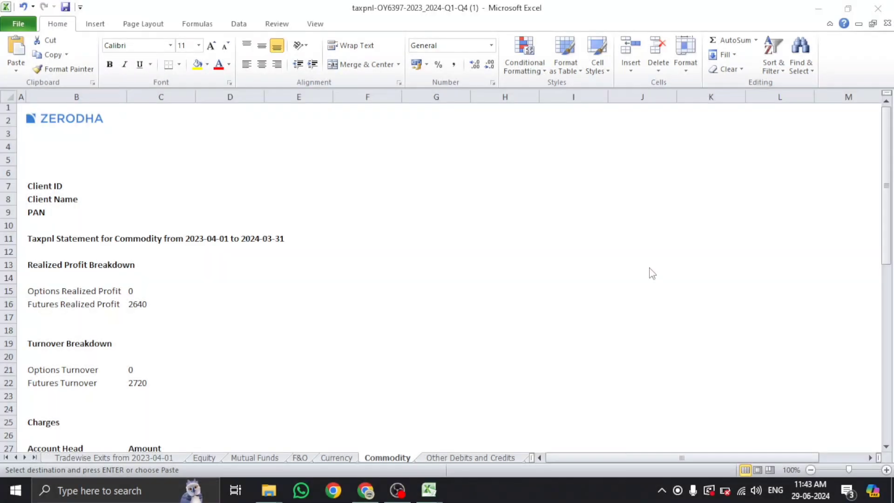
click(212, 459)
click(300, 459)
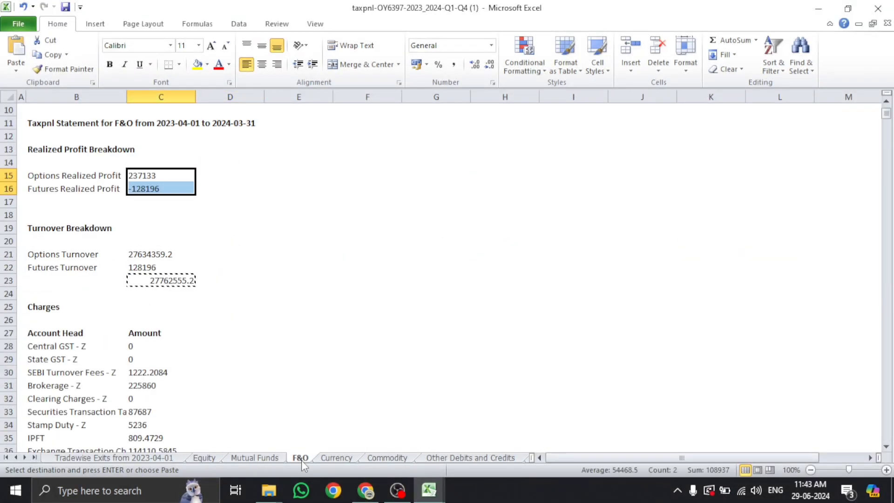
click(369, 296)
scroll(373, 291, down, 10)
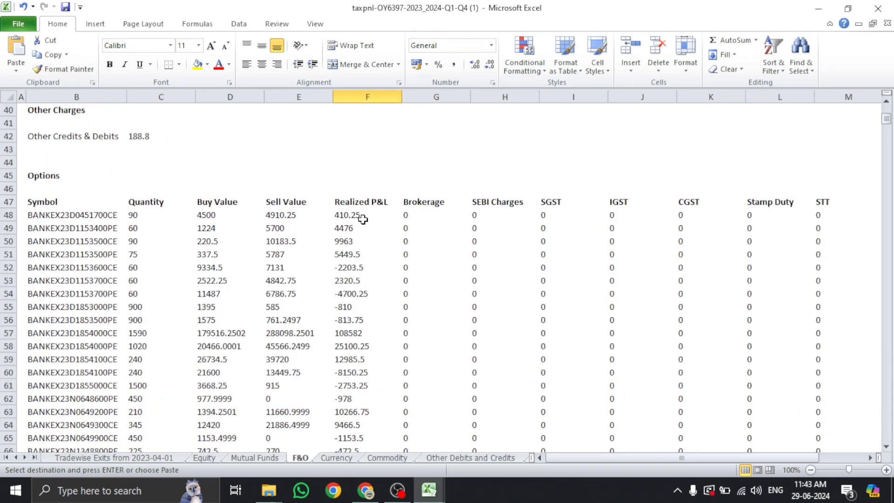
drag(361, 216, 369, 469)
drag(887, 135, 887, 112)
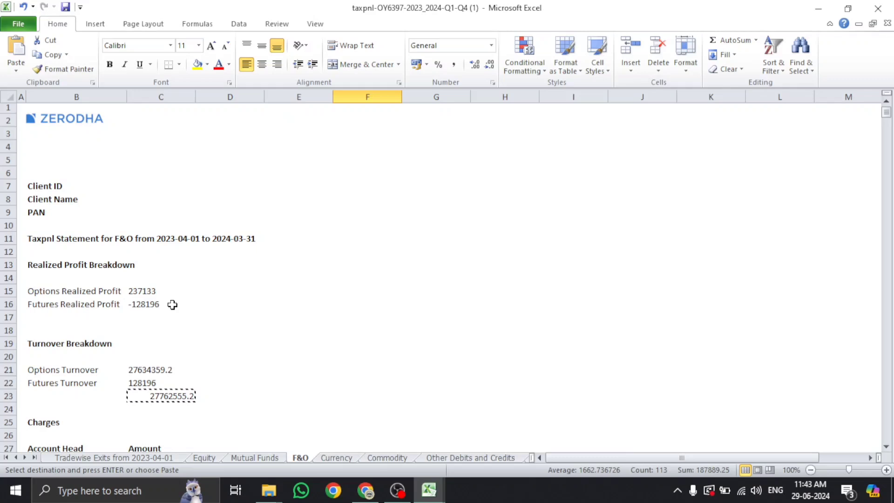
click(153, 382)
click(140, 306)
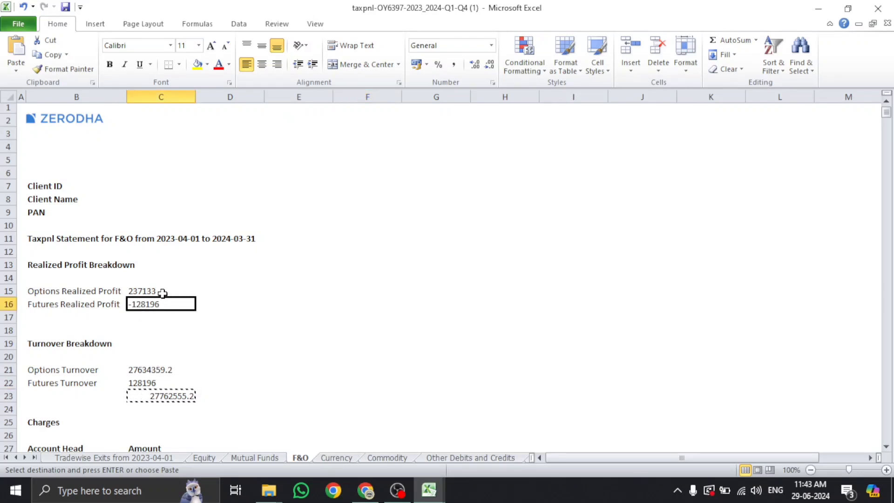
Enter 237133 as the speculative-activity Gross Profit
click(367, 492)
click(731, 236)
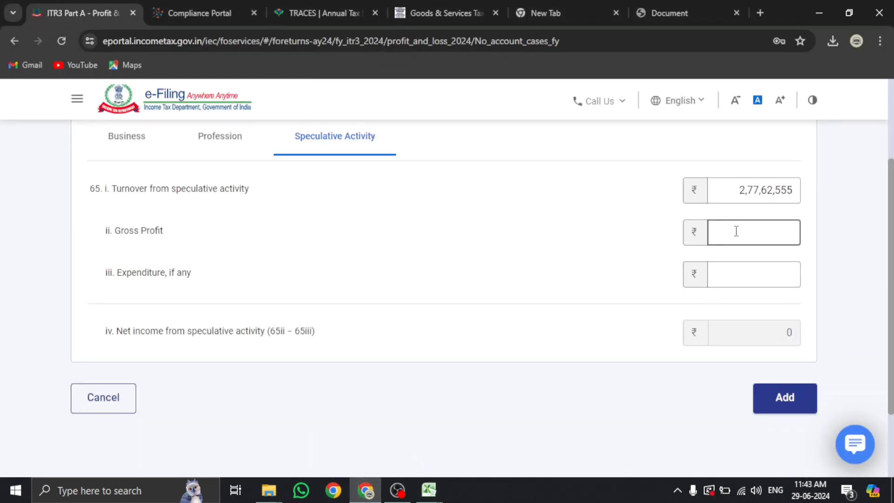
text(2371)
key(alt+Tab)
key(alt+Tab)
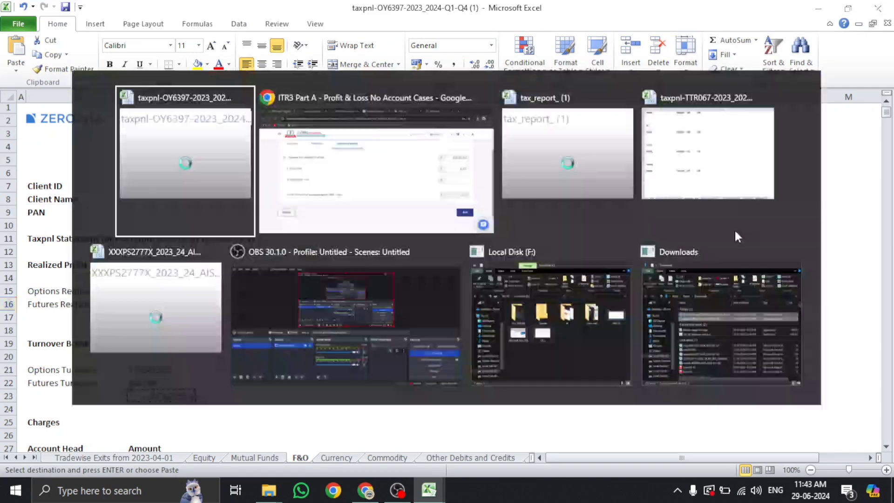
key(alt+Tab)
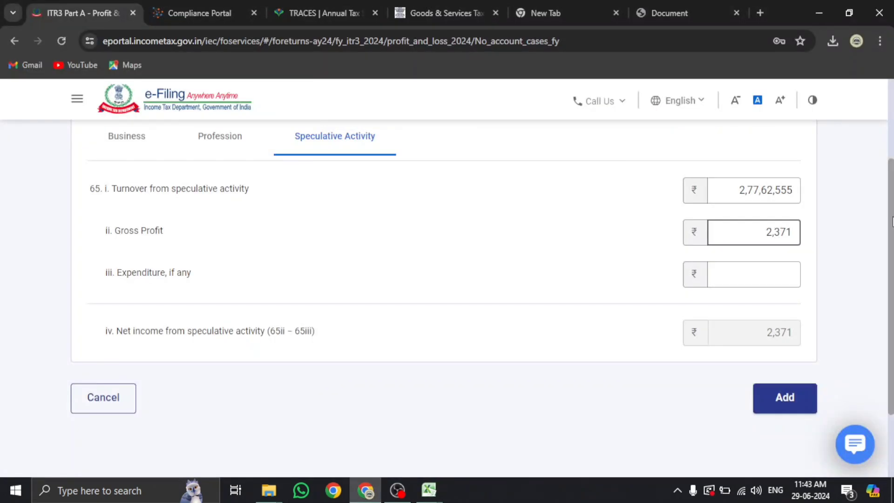
text(33)
click(735, 268)
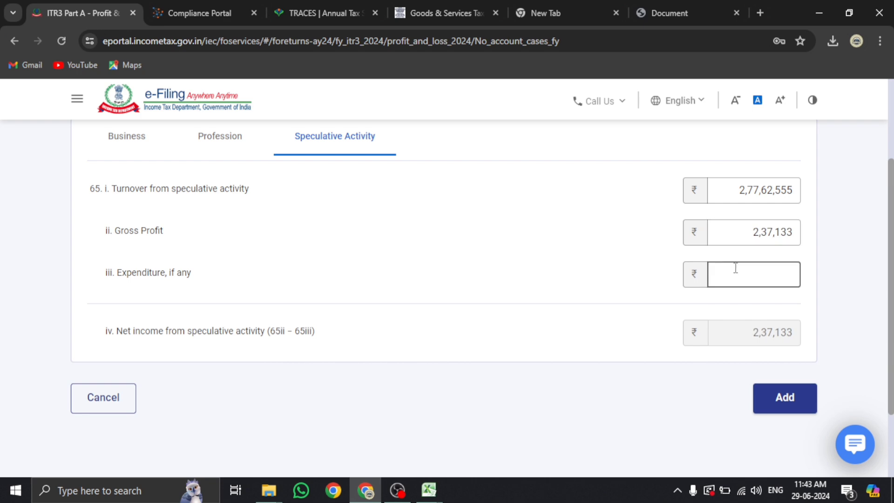
Bring the taxpnl F&O workbook forward to show its charges list
click(428, 490)
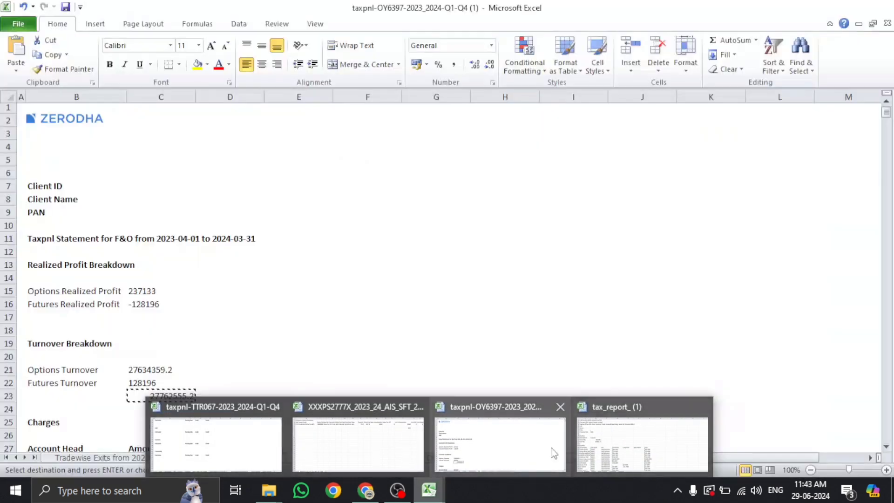
click(500, 444)
scroll(313, 395, down, 6)
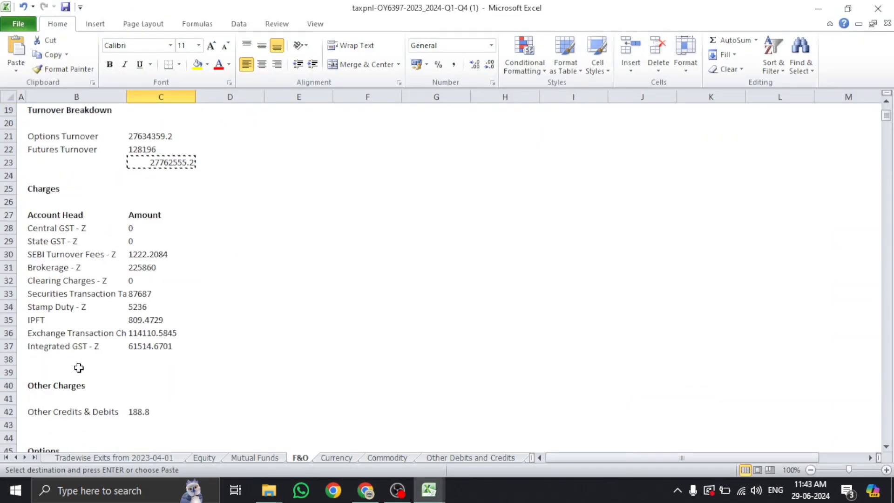
Select the F&O charges in C28:C37 to read their total
click(142, 232)
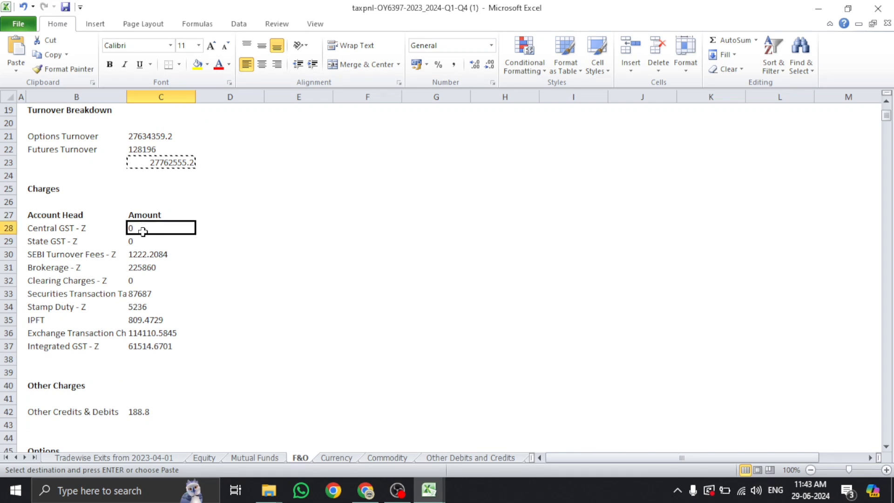
click(141, 254)
click(184, 293)
scroll(191, 299, up, 2)
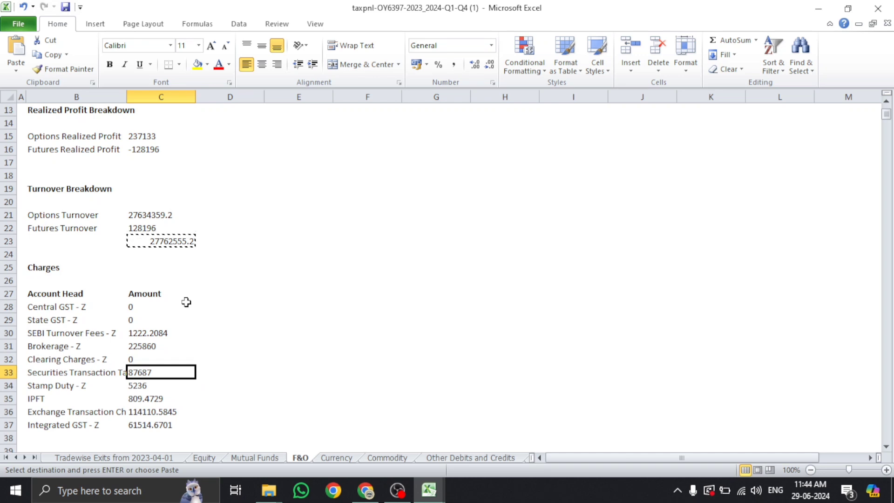
scroll(183, 299, down, 1)
click(141, 272)
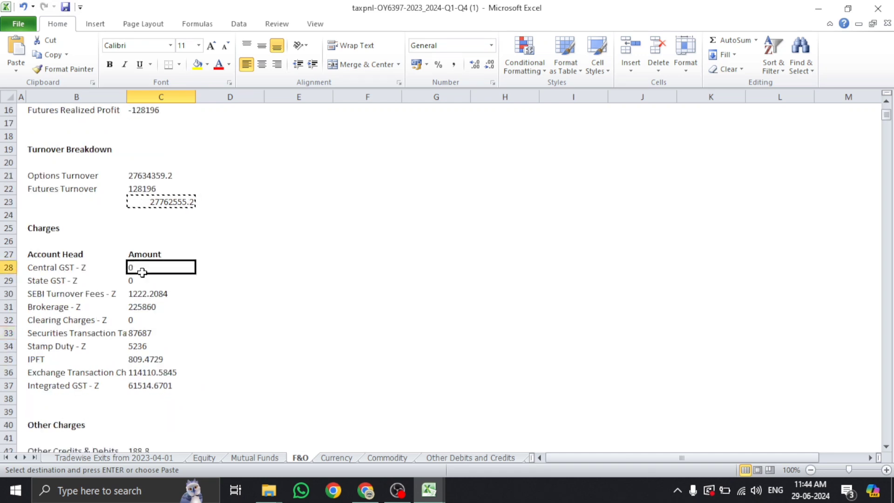
drag(142, 272, 154, 384)
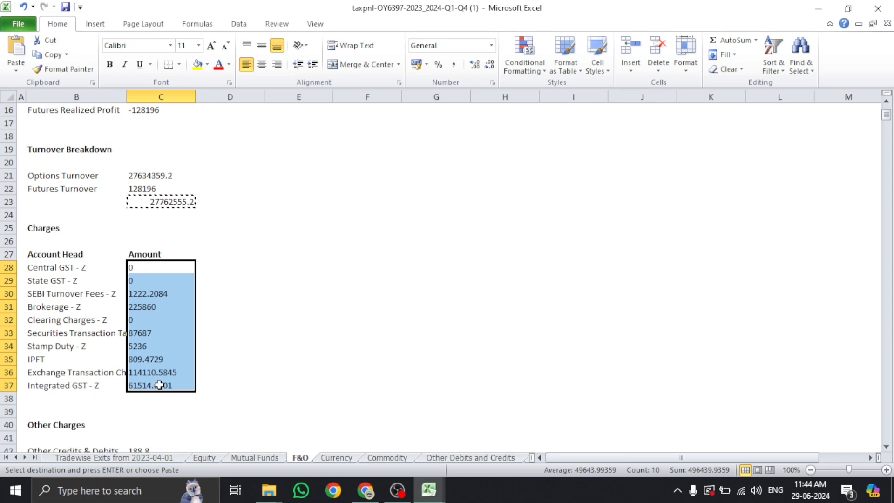
Enter 4,96,439 as speculative Expenditure, making net income -2,59,306
key(alt+Tab)
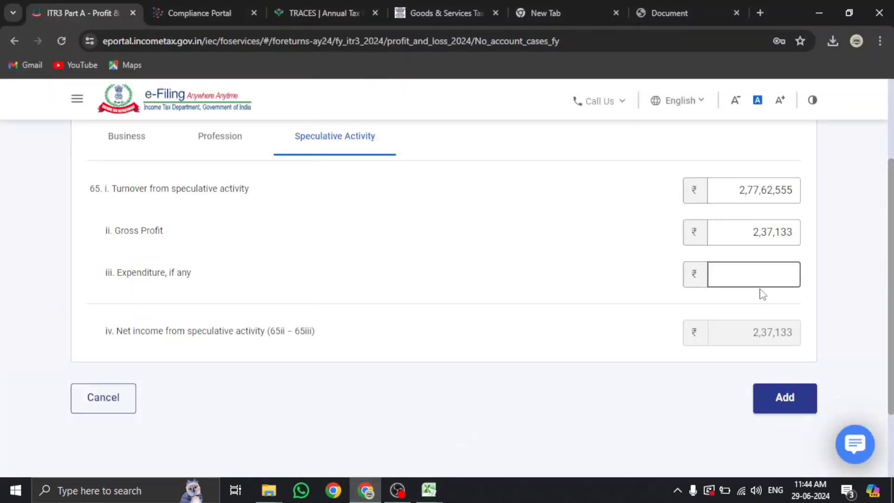
text(4,96,)
text(439)
click(617, 308)
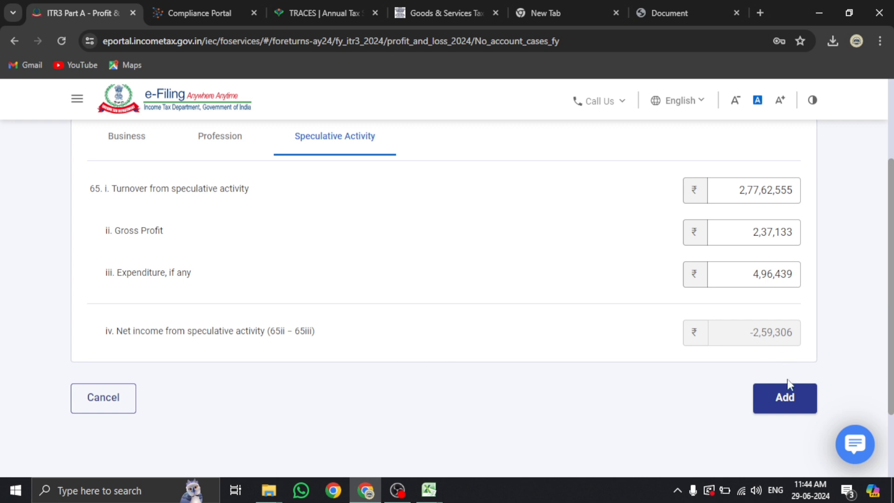
Add the speculative figures, confirm Part A - P&L, and scroll the summary to Schedule CG
click(784, 397)
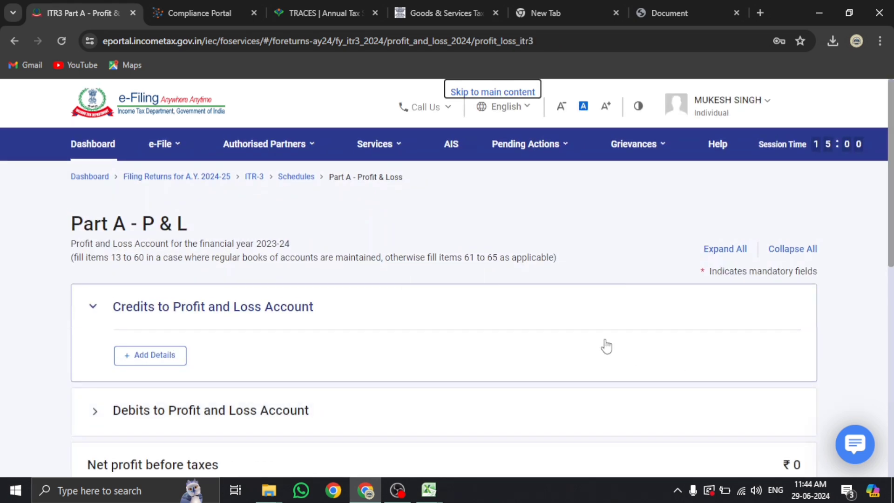
scroll(594, 339, down, 5)
scroll(596, 339, down, 2)
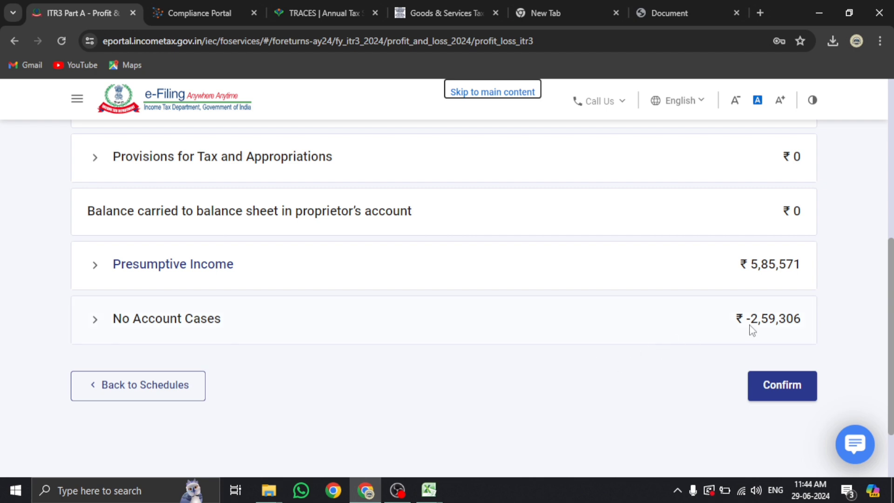
click(782, 384)
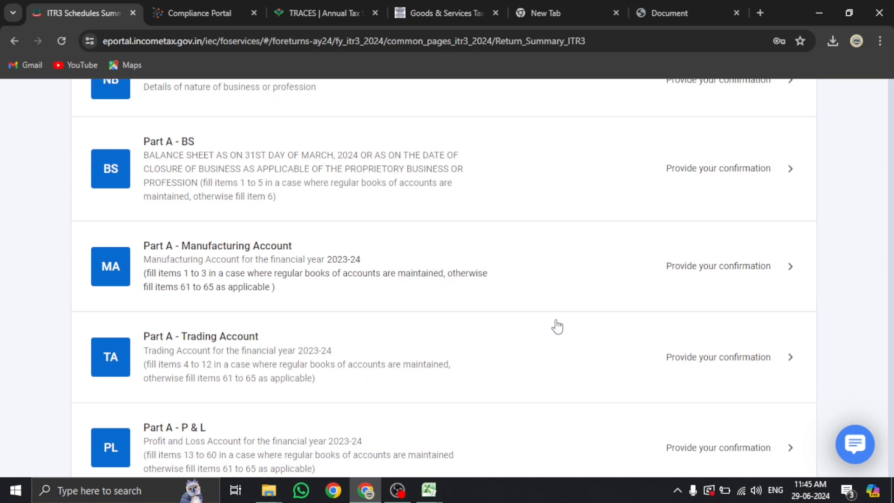
scroll(411, 326, down, 14)
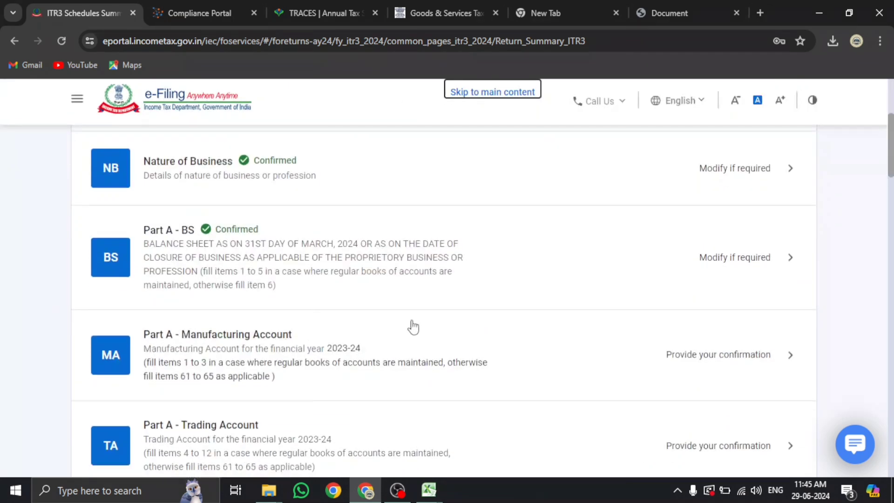
scroll(368, 328, down, 1)
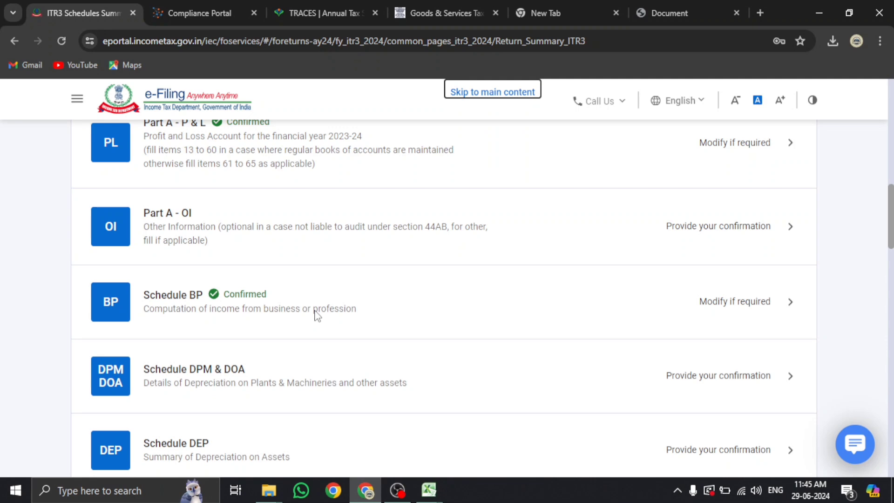
scroll(317, 315, down, 4)
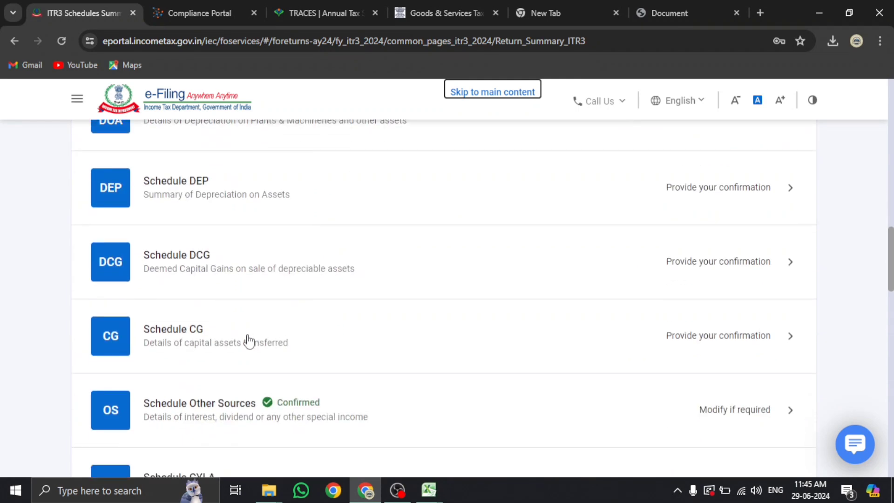
Open Schedule CG and check the mutual fund sale and 30068 cost in the AIS SFT workbook
click(247, 341)
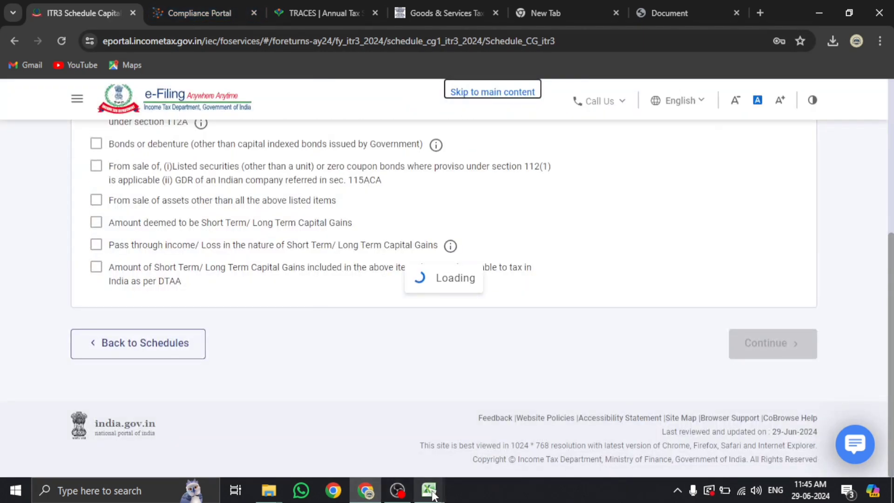
mouse_move(429, 490)
click(642, 436)
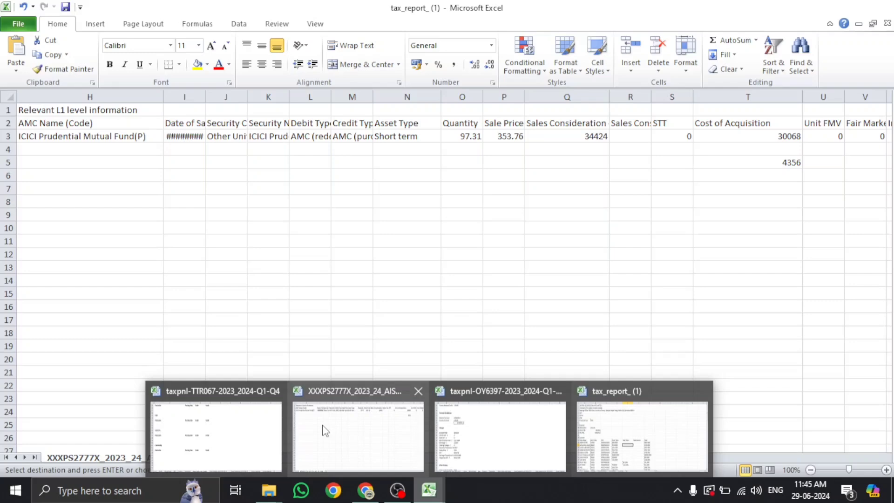
click(359, 437)
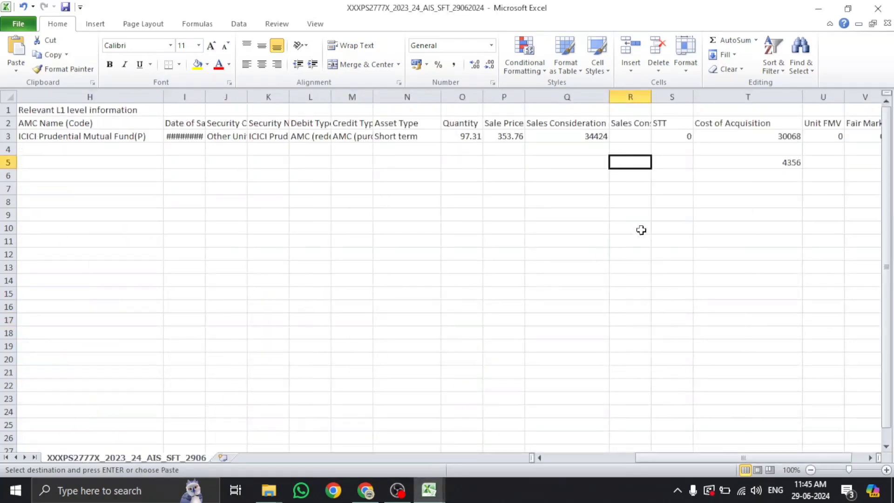
click(639, 228)
click(582, 137)
click(745, 135)
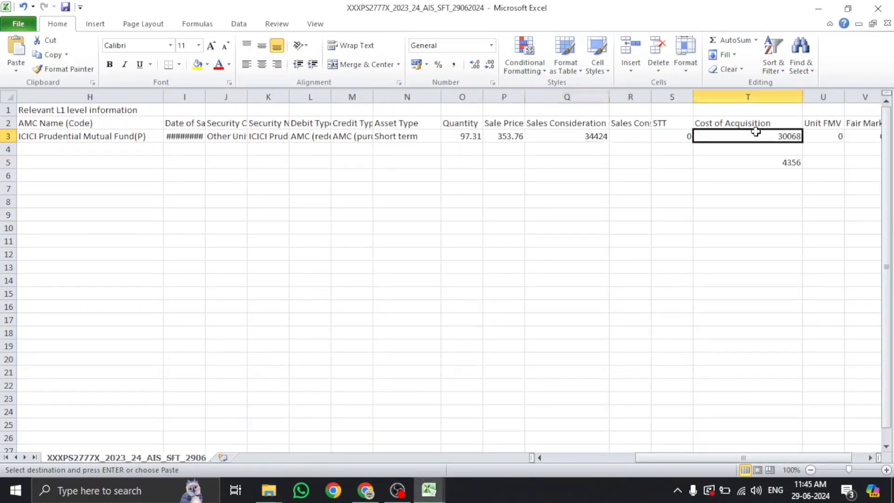
Dismiss the 234C notice, tick Equity share/MF under section 111A, and continue
mouse_move(366, 490)
click(374, 445)
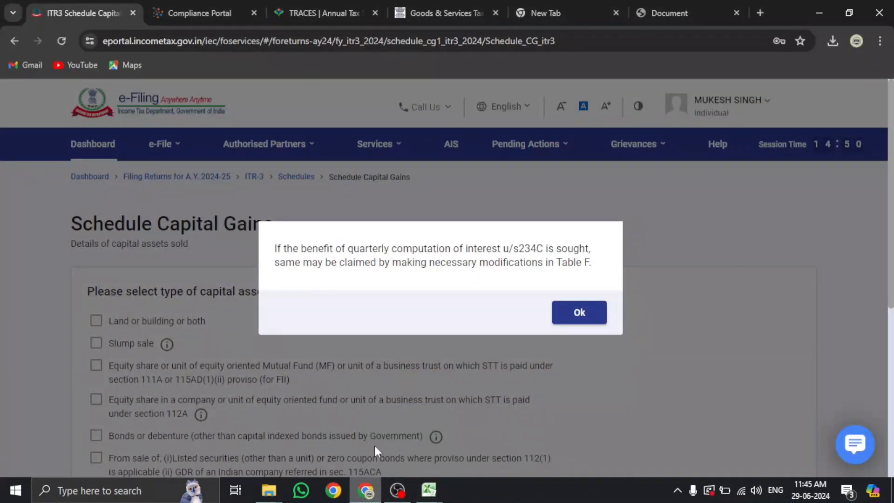
click(580, 313)
scroll(112, 368, down, 3)
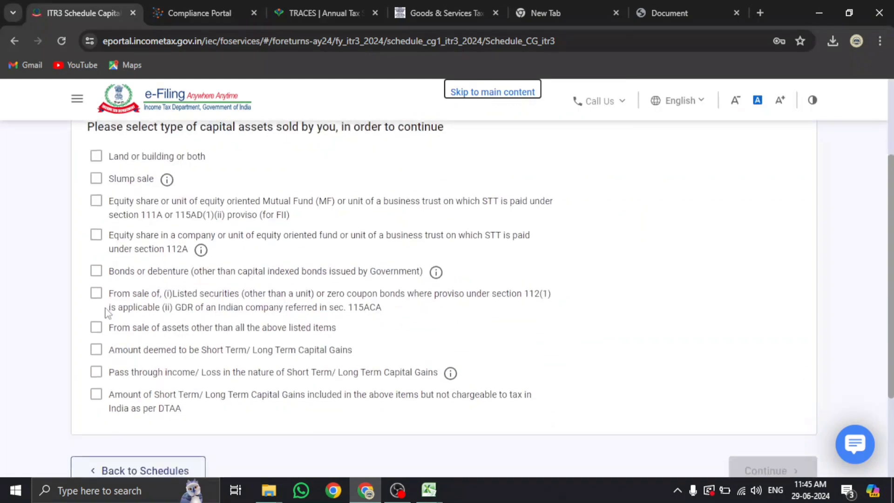
click(140, 216)
double_click(151, 215)
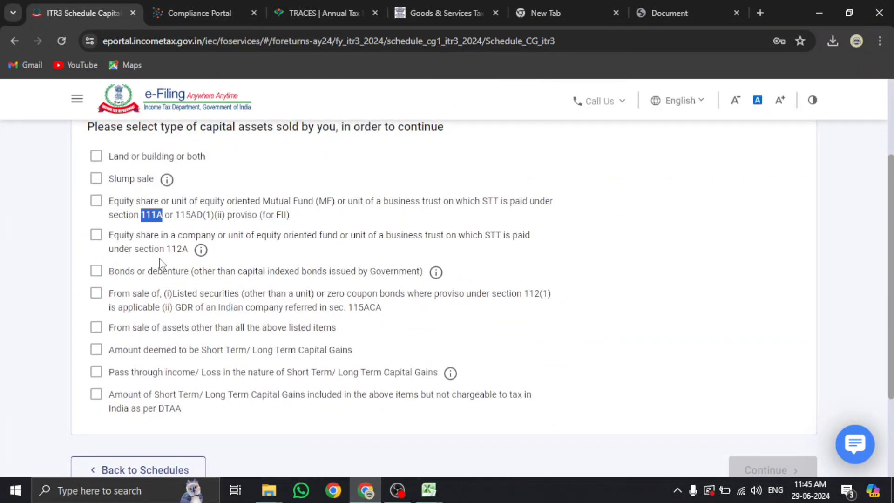
drag(172, 250, 184, 249)
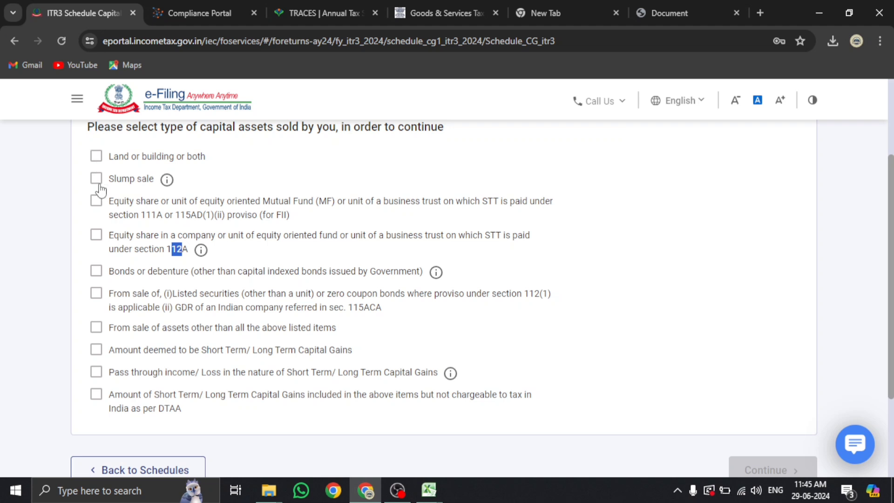
click(93, 209)
click(93, 205)
scroll(581, 309, down, 1)
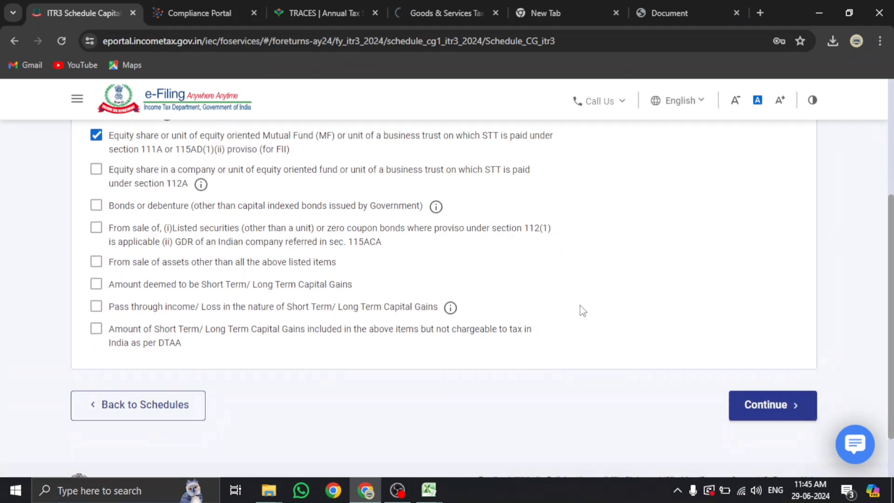
click(750, 408)
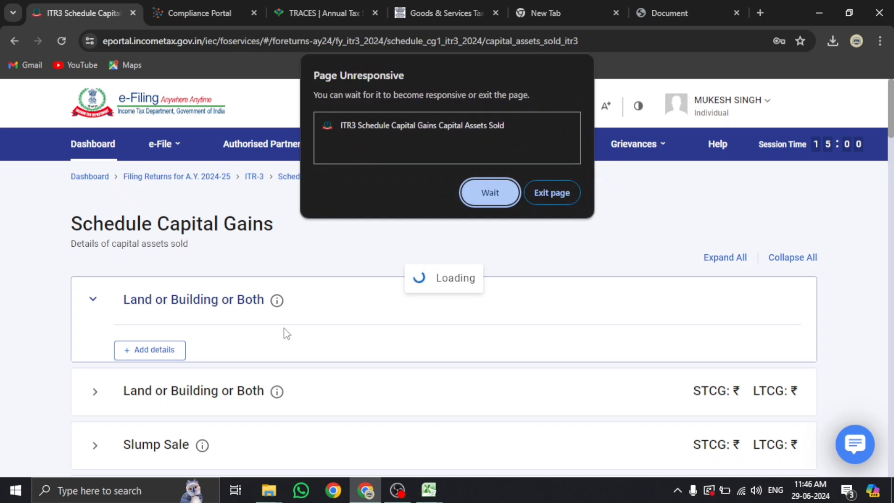
Expand the Equity share / MF (STT paid) section and start a new '+ Add details' entry
click(490, 192)
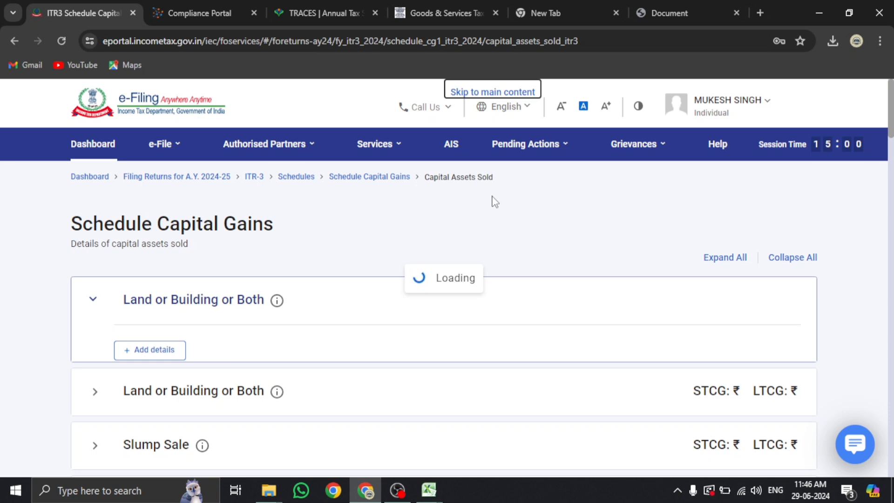
scroll(495, 202, down, 10)
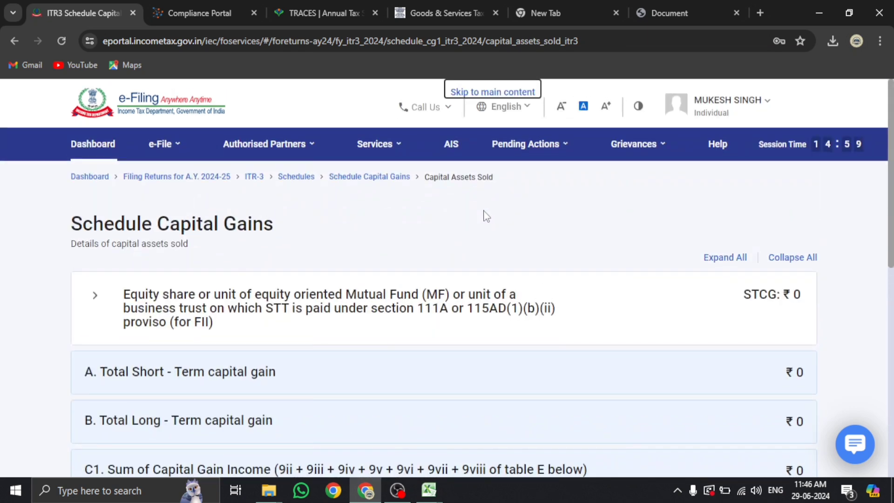
scroll(485, 214, down, 2)
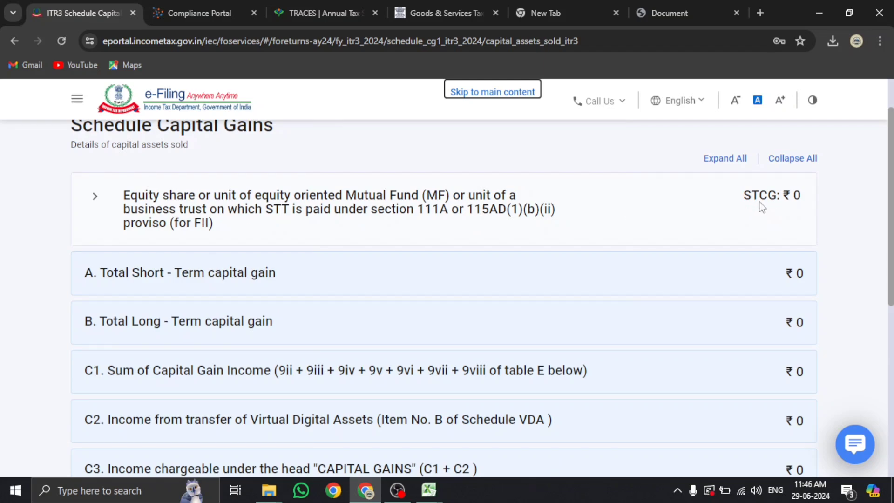
click(487, 210)
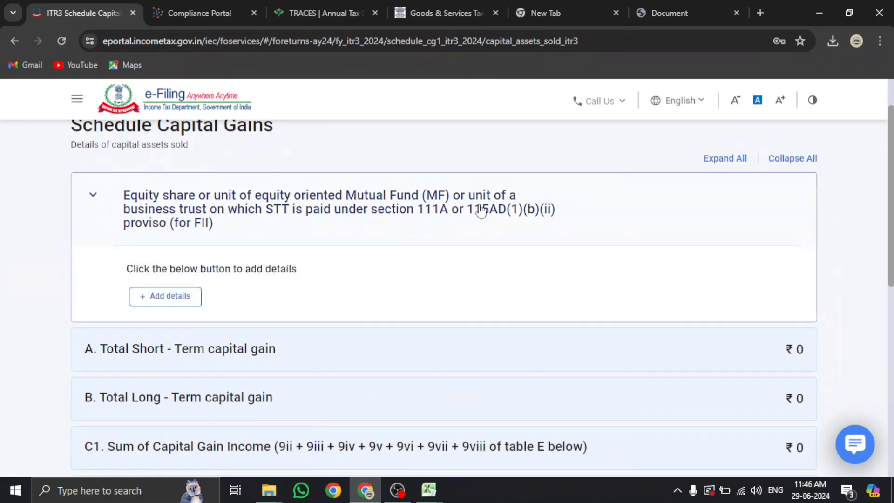
click(199, 295)
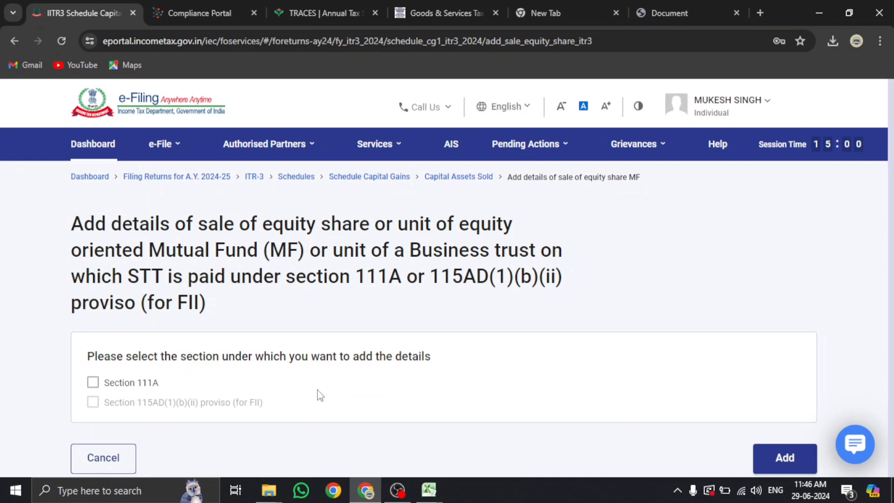
Tick Section 111A and paste the 34,424 sale consideration from the AIS SFT workbook
click(93, 383)
scroll(612, 361, down, 5)
key(Tab)
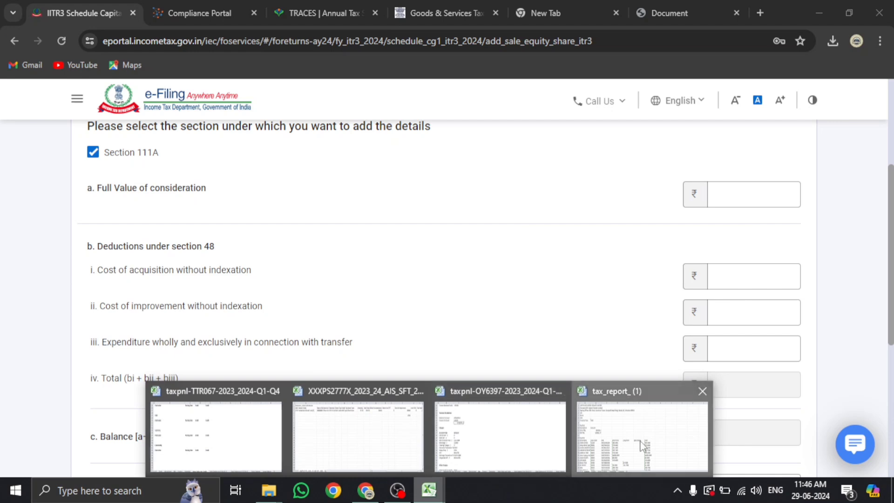
click(626, 447)
mouse_move(428, 490)
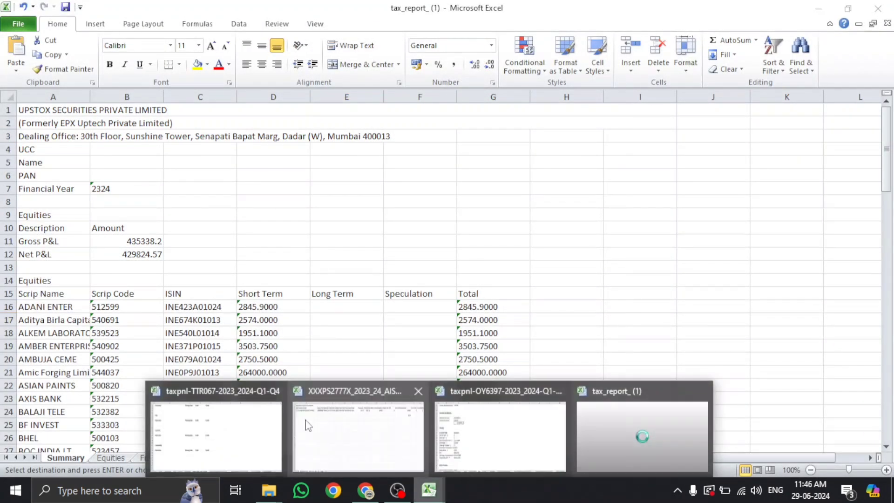
click(342, 423)
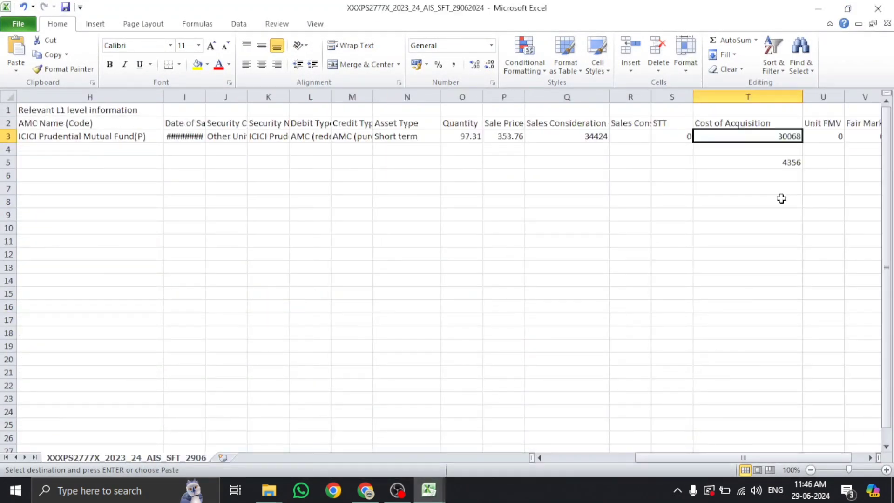
click(594, 137)
key(ctrl+c)
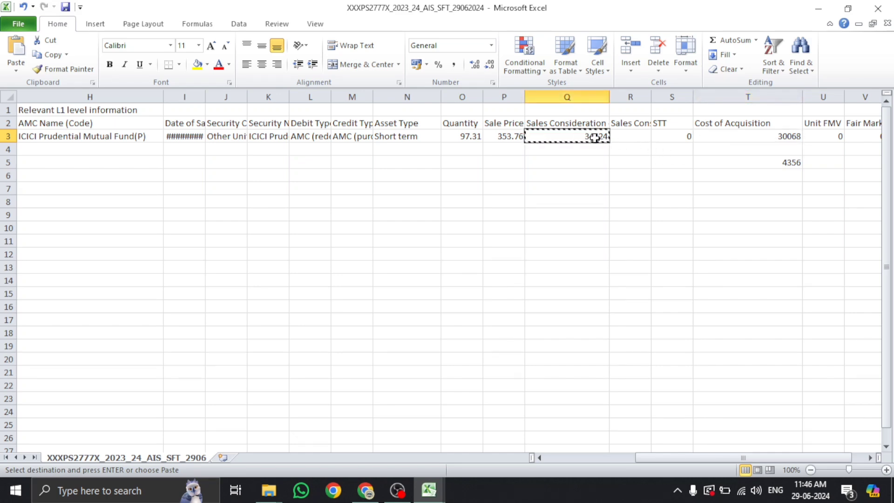
key(alt+Tab)
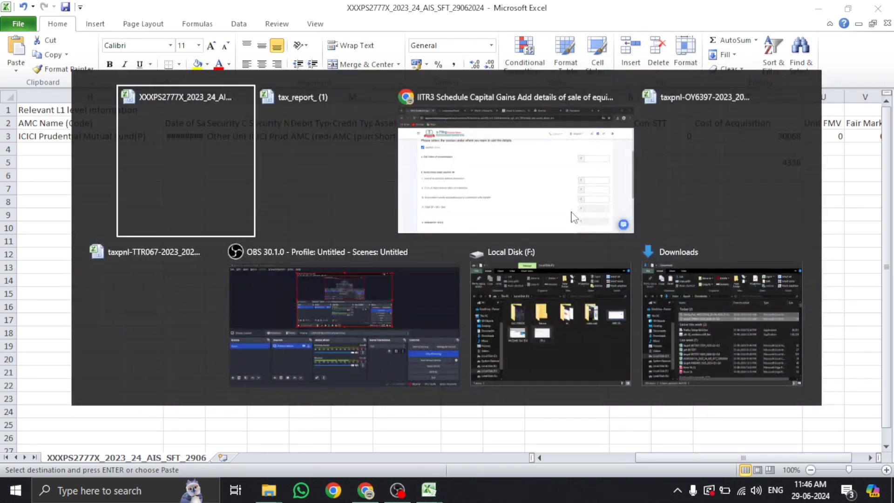
key(alt+Tab)
key(alt+Tab)
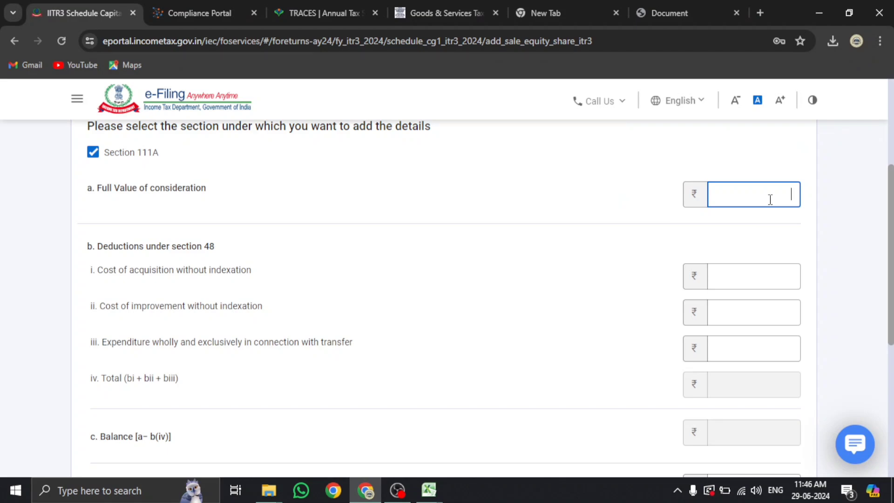
key(ctrl+v)
key(alt+Tab)
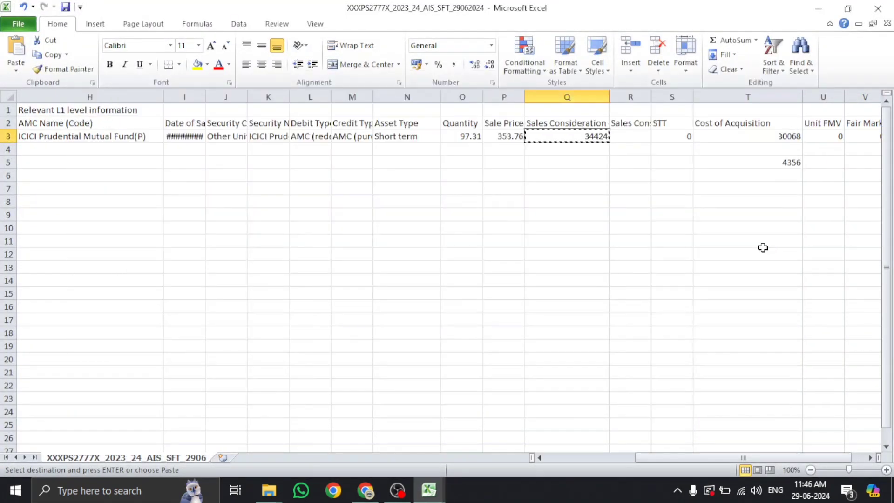
key(alt+Tab)
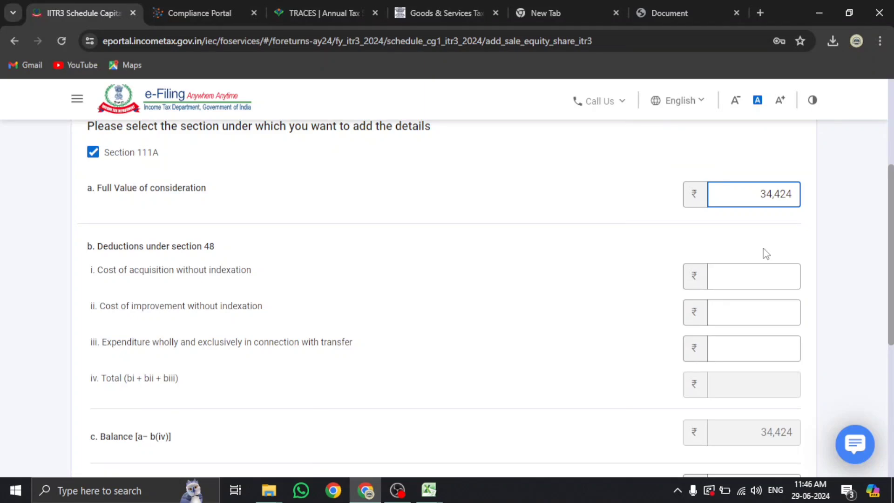
Enter 30,068 as cost of acquisition and save the sale entry
click(763, 282)
key(alt+Tab)
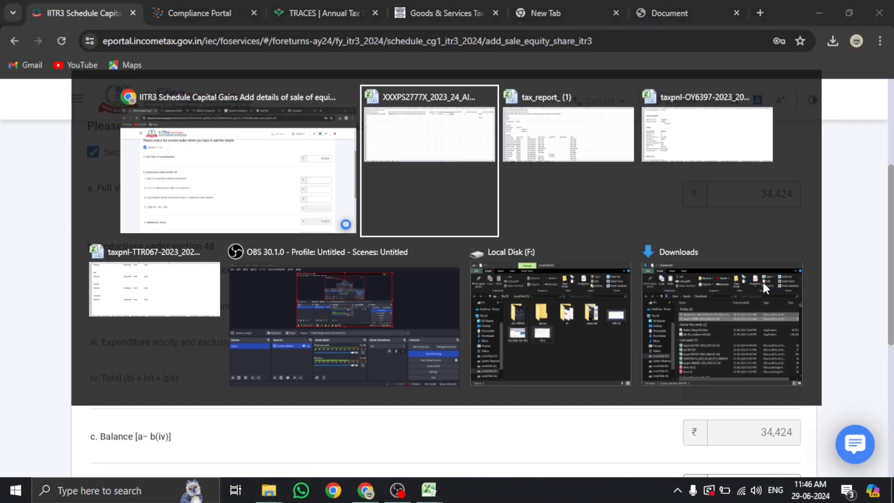
key(alt+Tab)
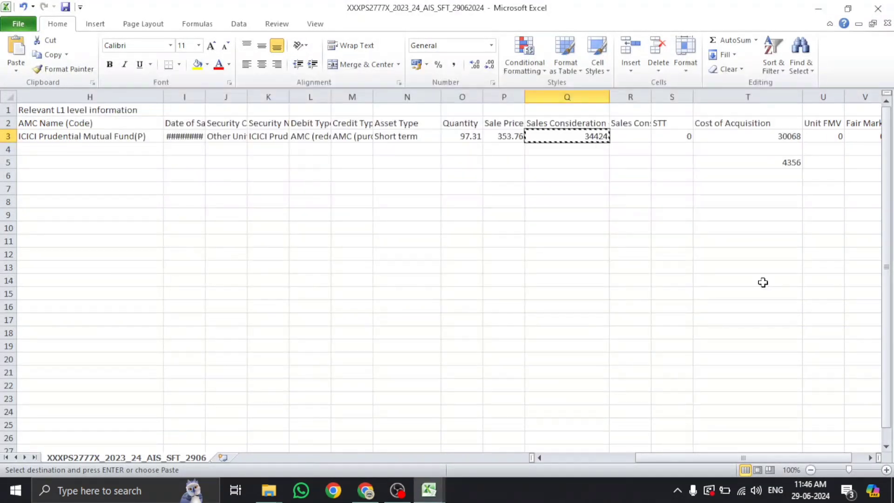
key(alt+Tab)
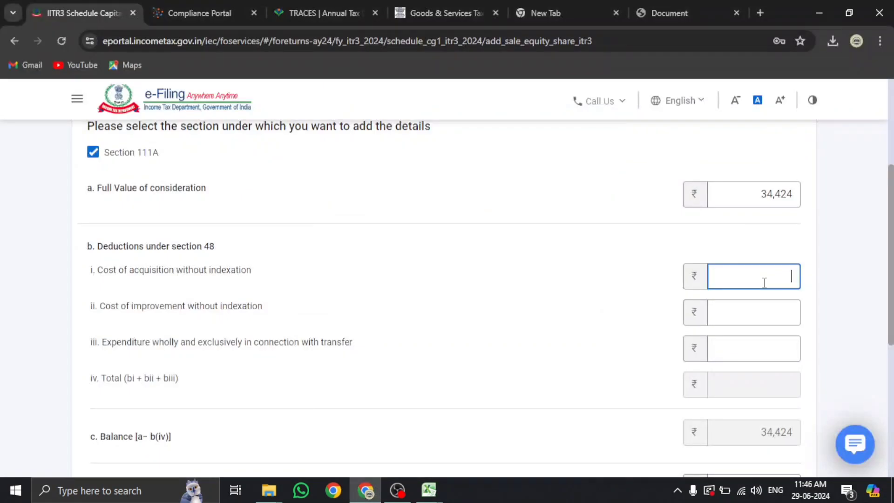
text(30068)
click(215, 326)
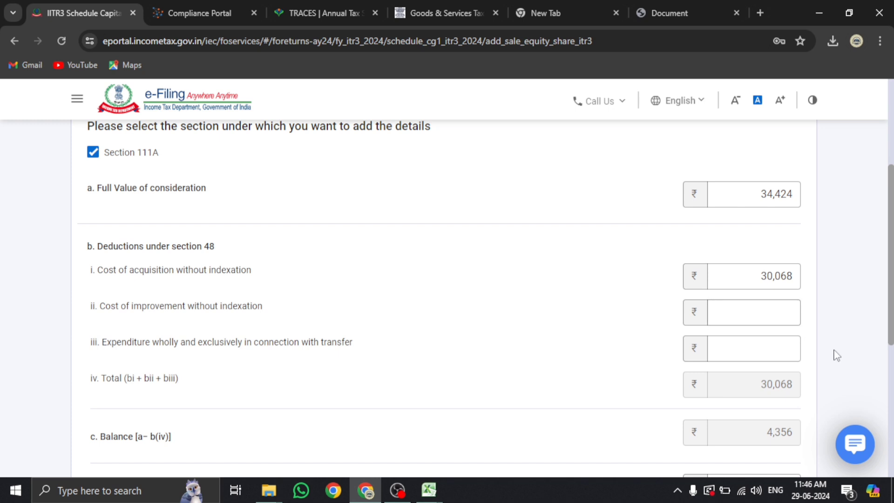
click(772, 348)
scroll(771, 348, down, 3)
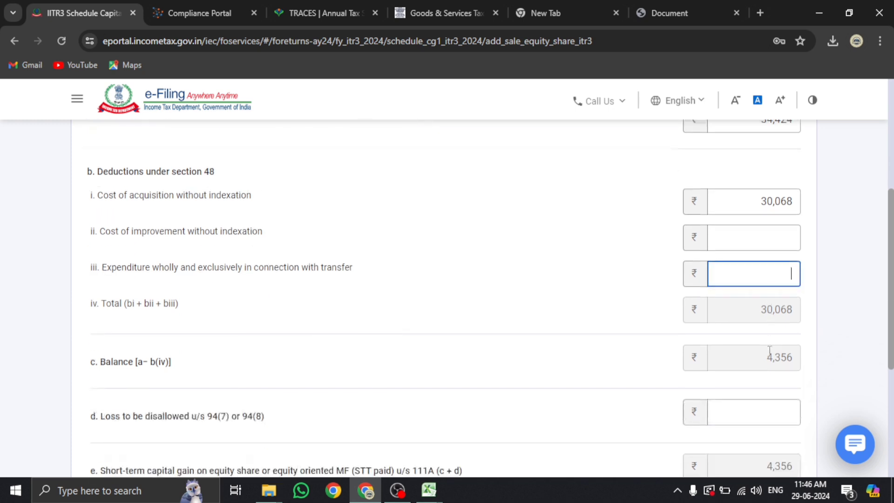
scroll(759, 345, down, 3)
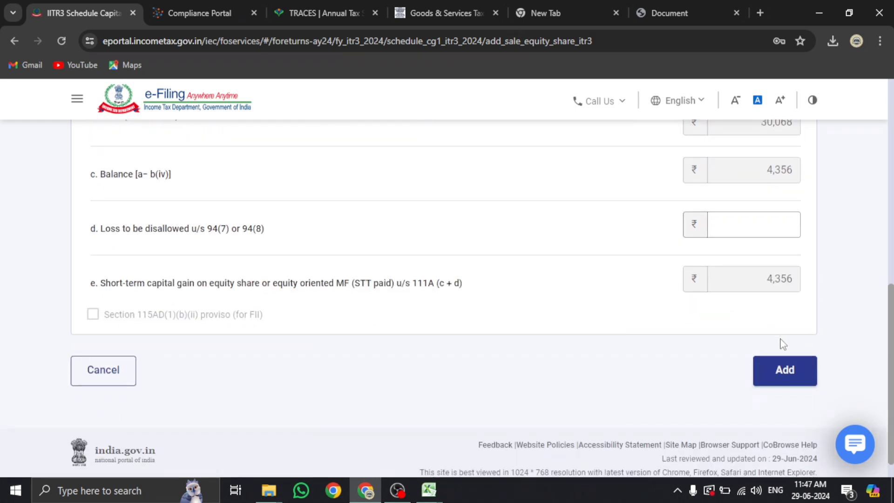
click(781, 376)
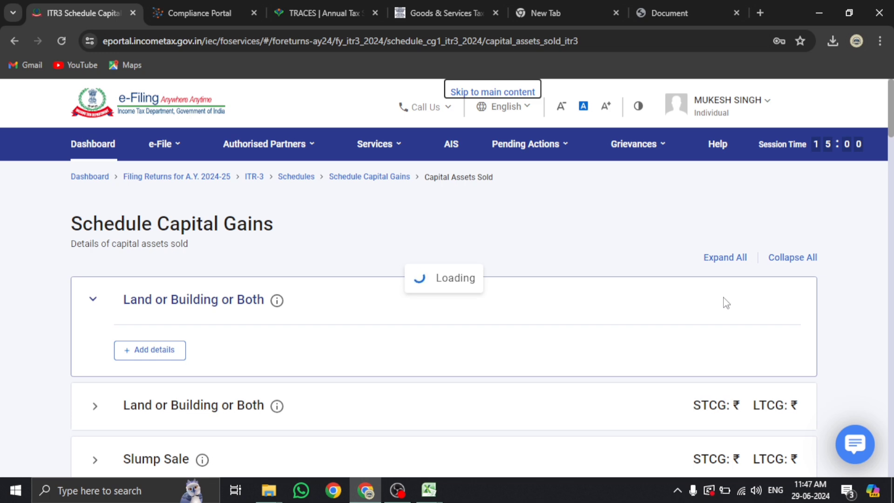
Wait out the Page Unresponsive dialog until Schedule CG loads with ₹4,356 short-term gain
click(512, 193)
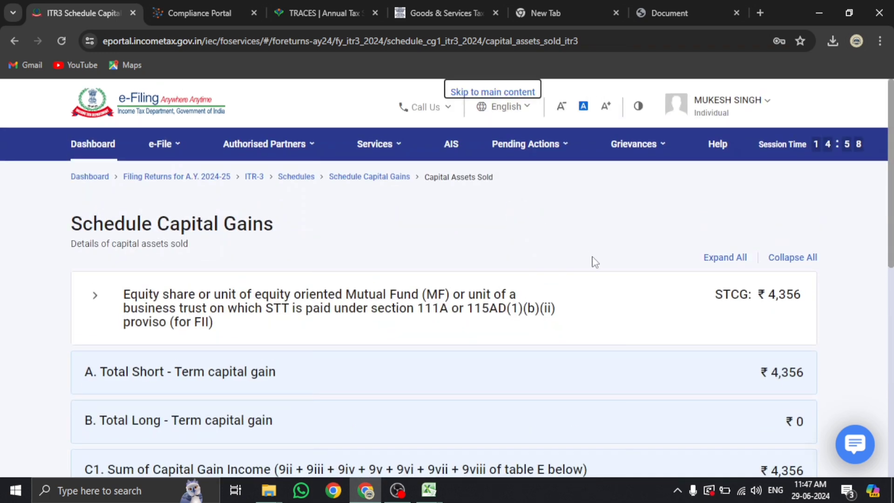
scroll(596, 255, down, 3)
scroll(596, 255, down, 5)
Confirm Schedule Capital Gains and scroll the Schedules Summary down to Schedule CYLA
click(786, 344)
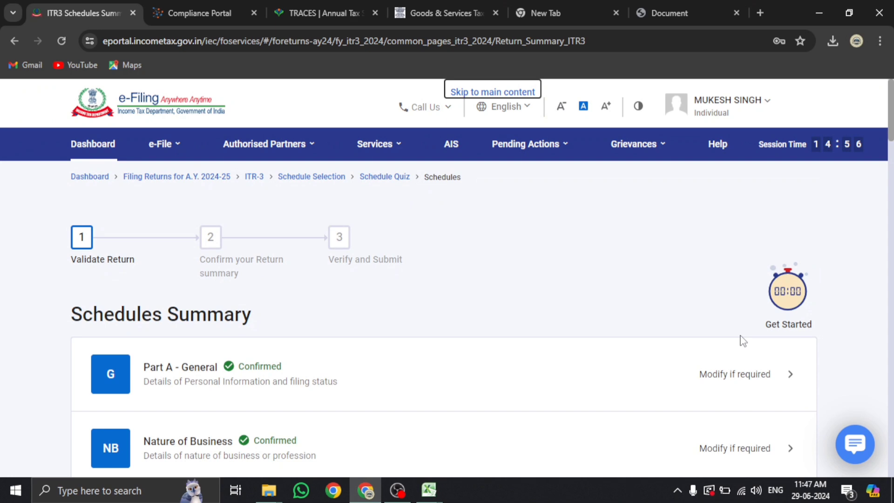
scroll(743, 342, down, 15)
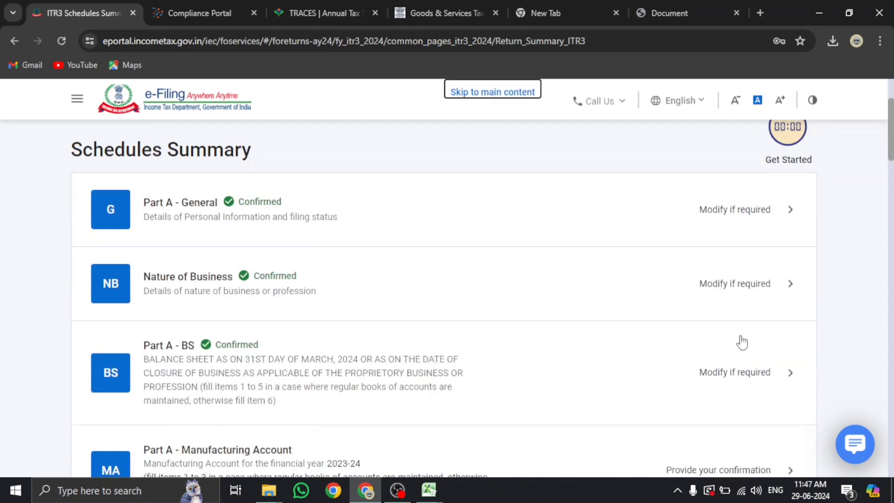
scroll(741, 341, down, 7)
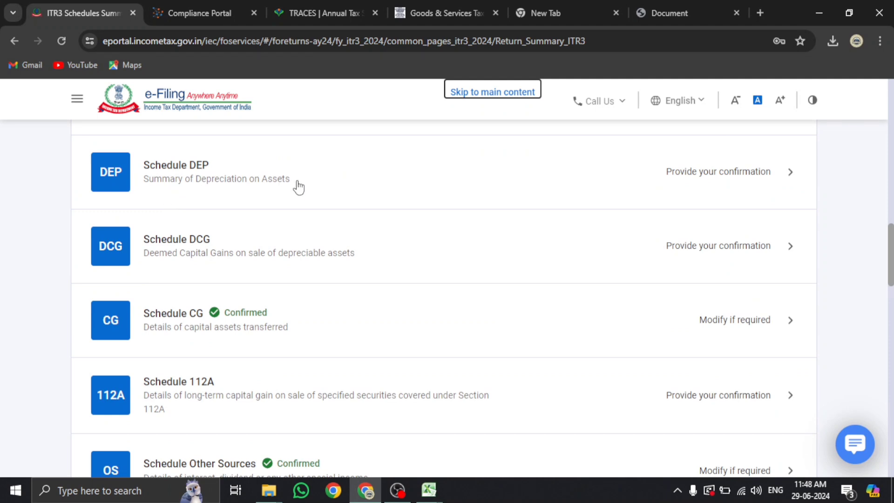
scroll(296, 183, down, 2)
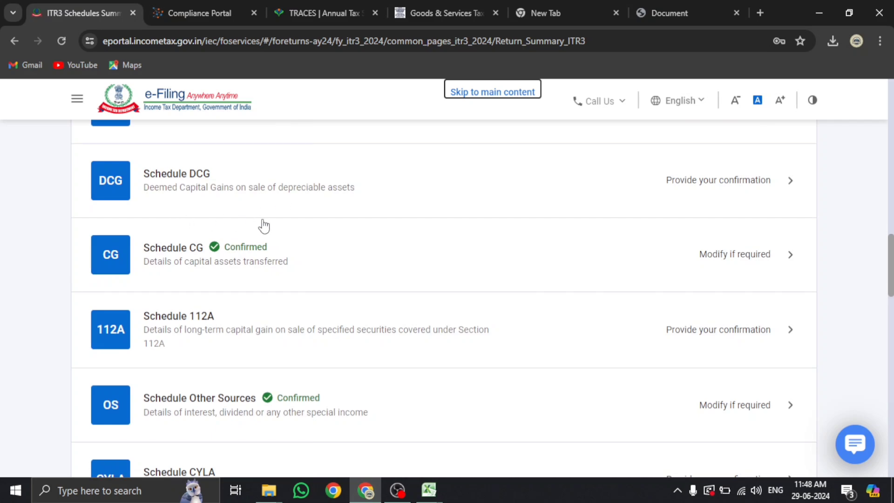
scroll(262, 226, down, 3)
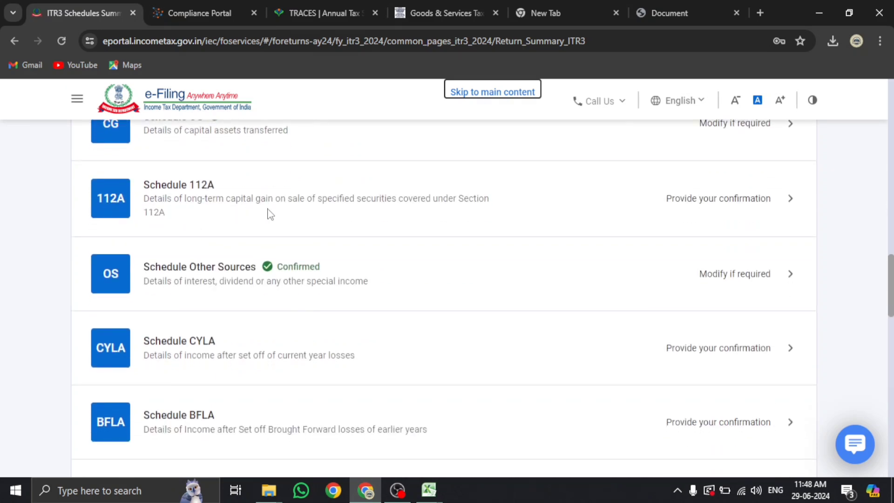
scroll(249, 195, down, 1)
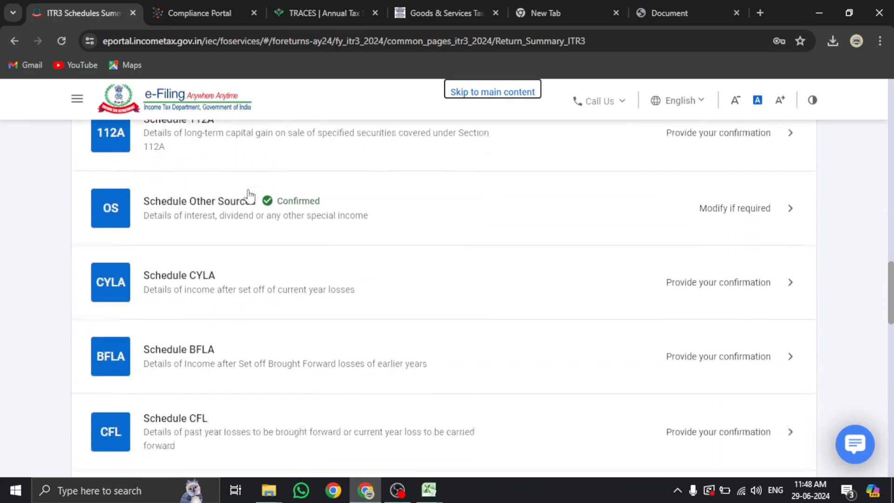
scroll(191, 284, down, 1)
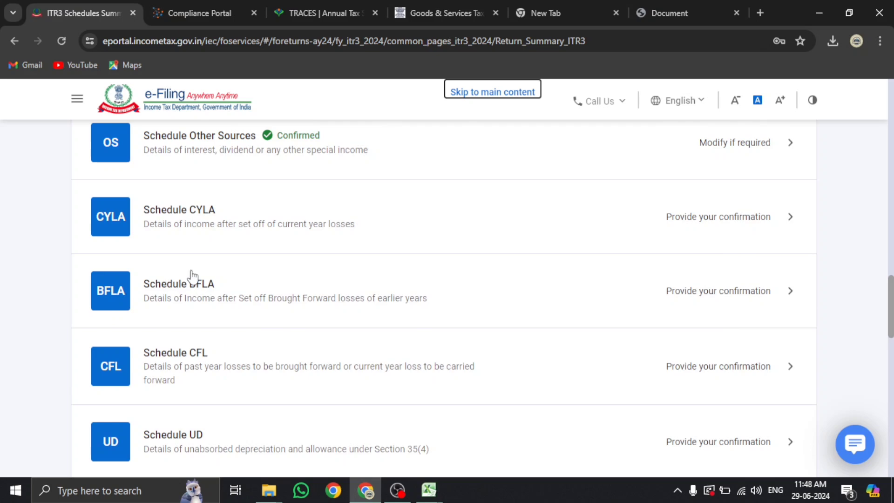
Open Schedule CYLA and review its ₹5,85,571 business income and ₹4,356 capital gain
click(199, 223)
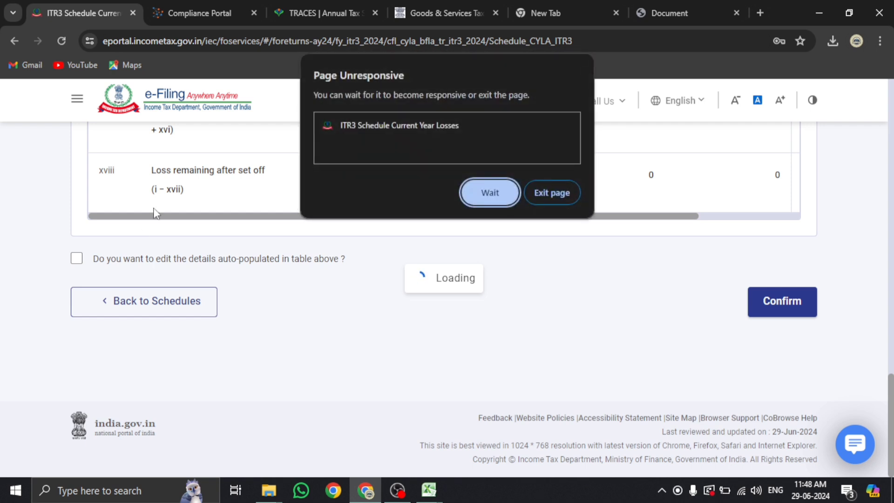
click(491, 196)
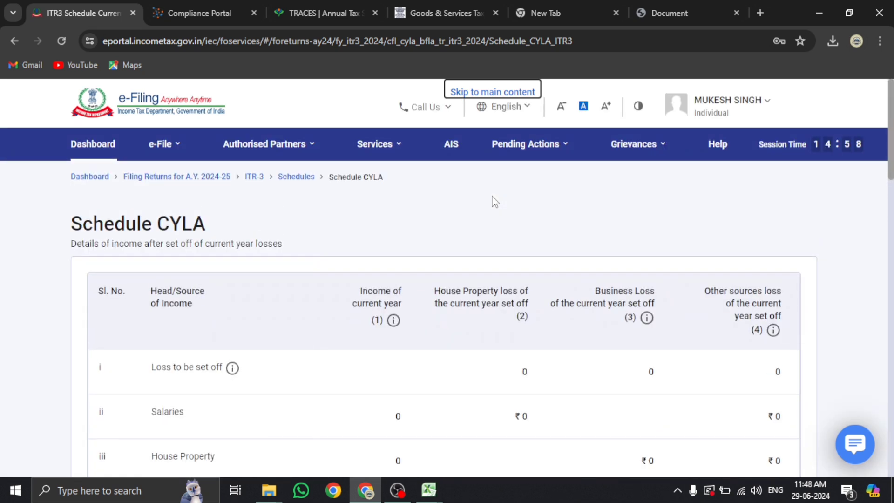
scroll(504, 248, down, 5)
scroll(618, 248, down, 3)
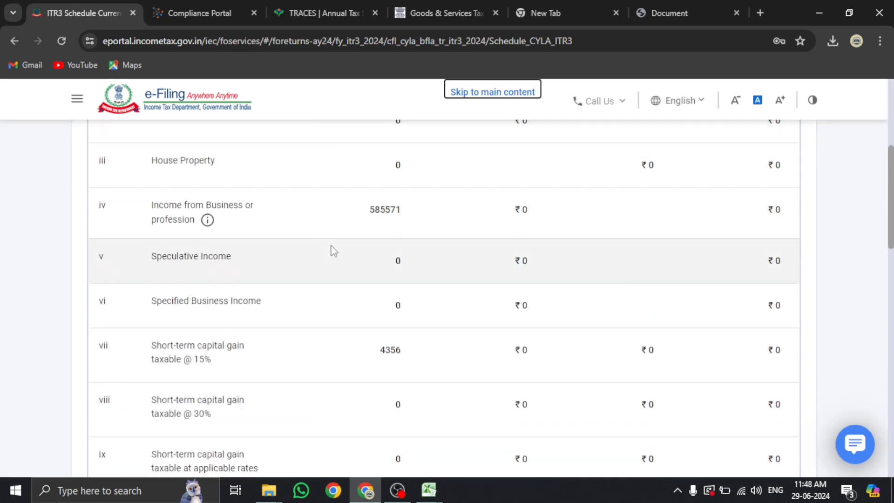
scroll(444, 225, up, 4)
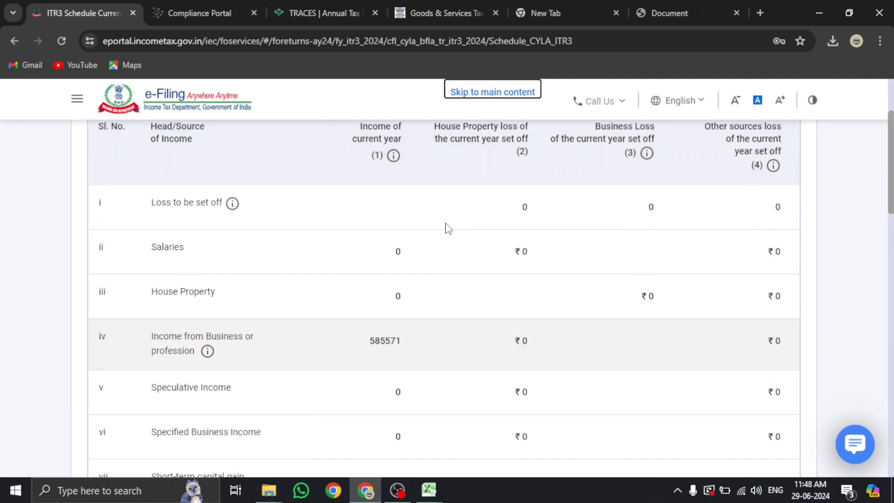
scroll(497, 225, down, 3)
scroll(651, 242, down, 12)
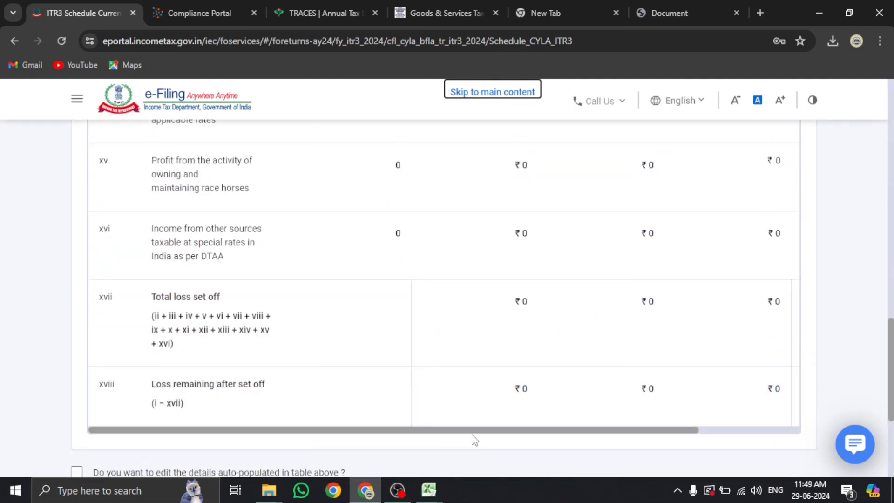
drag(643, 430, 815, 437)
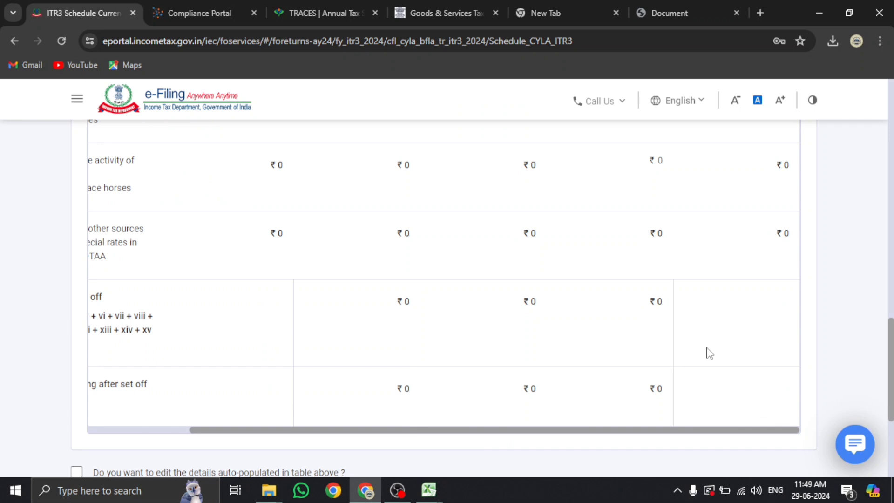
scroll(680, 251, up, 5)
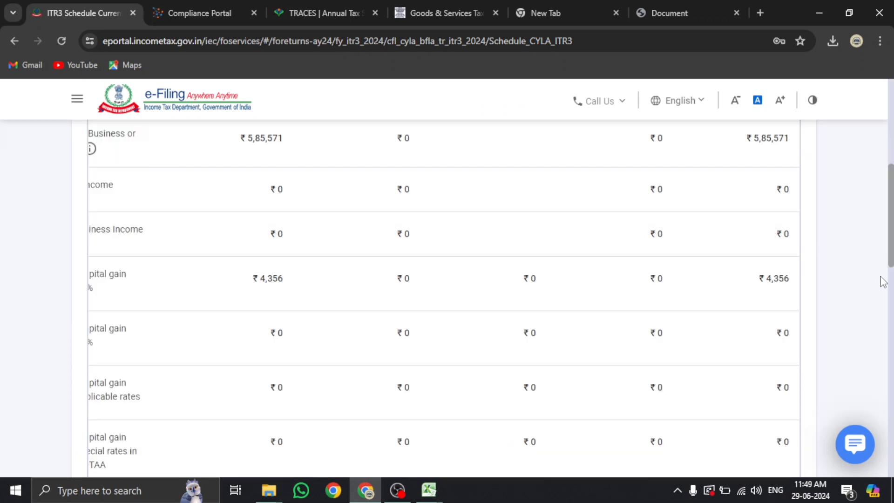
scroll(737, 254, up, 3)
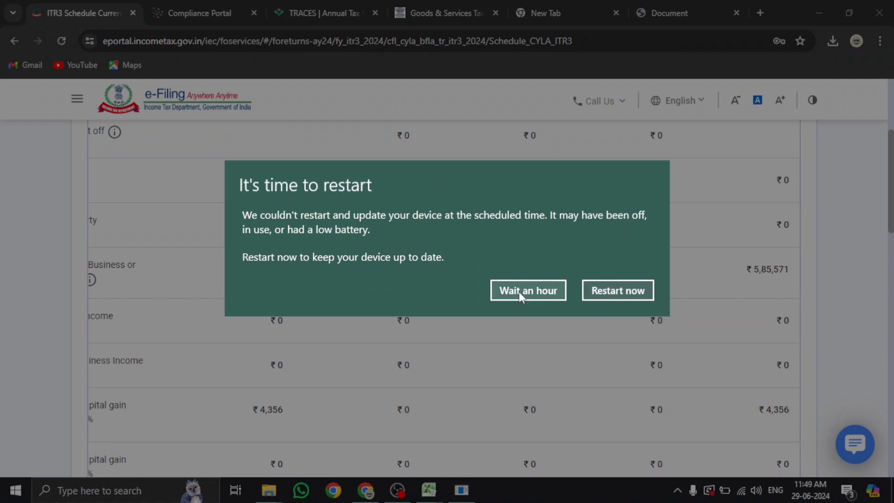
Postpone the restart prompt by an hour and confirm Schedule CYLA
click(519, 292)
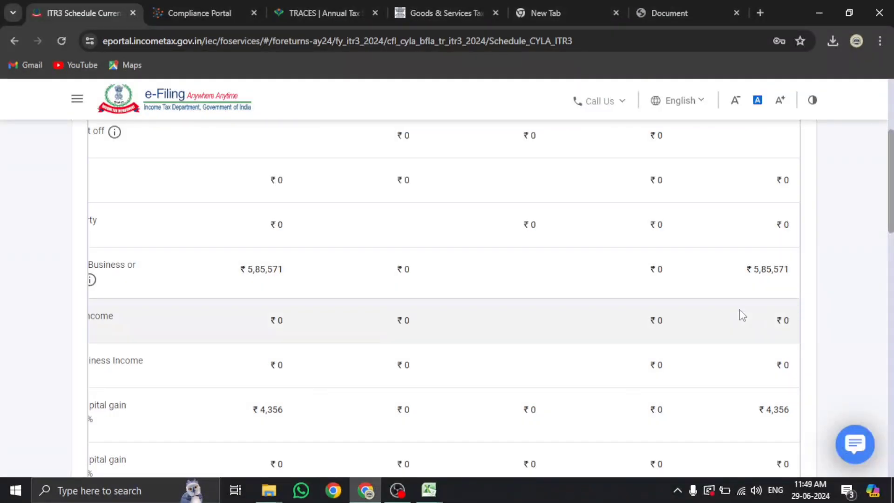
scroll(740, 313, down, 5)
scroll(742, 316, down, 10)
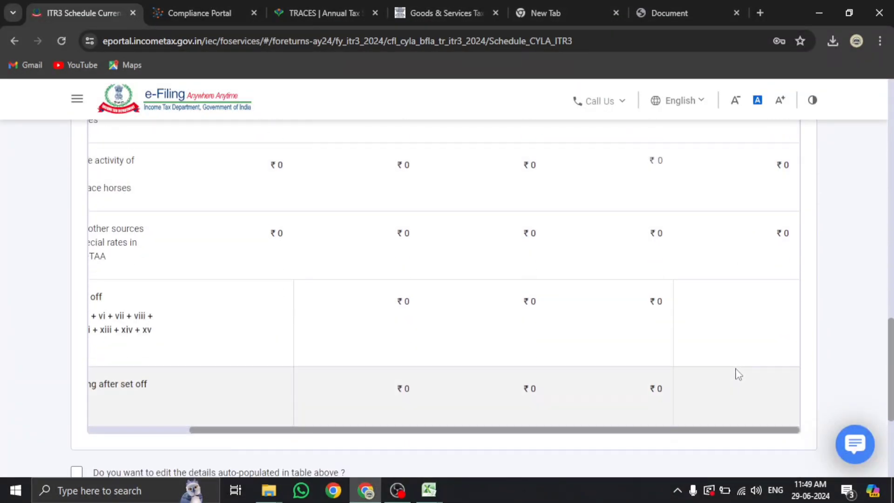
click(782, 327)
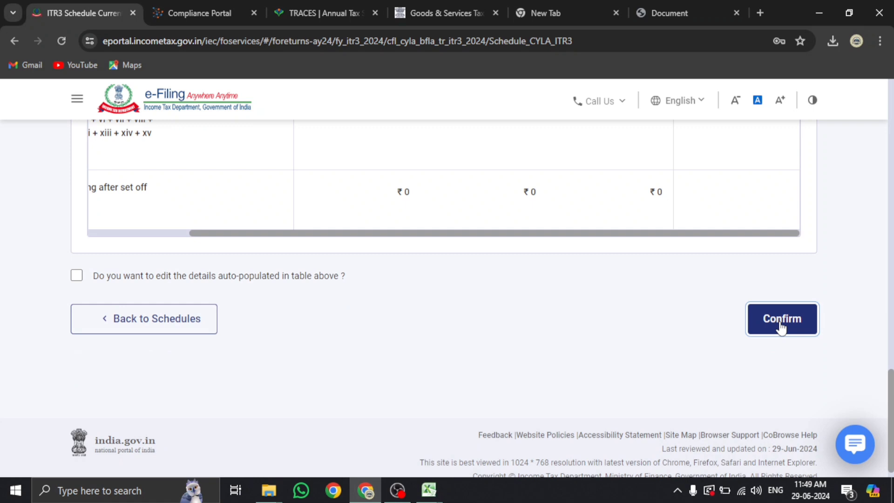
click(782, 328)
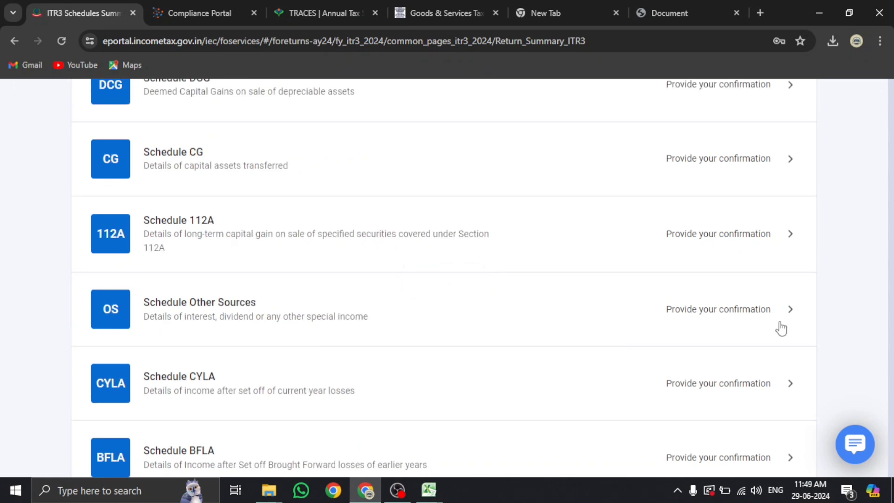
Scroll down the schedules summary and open the Schedule BFLA row
scroll(339, 329, down, 15)
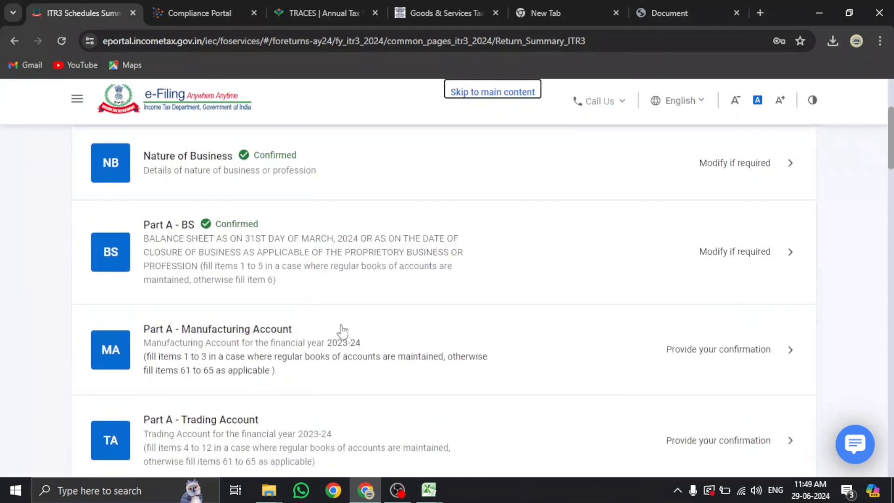
scroll(316, 329, down, 4)
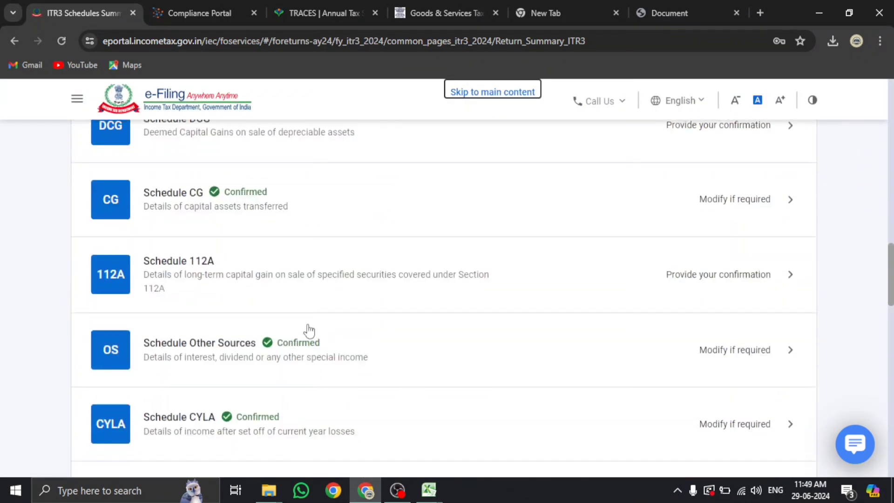
scroll(223, 273, down, 6)
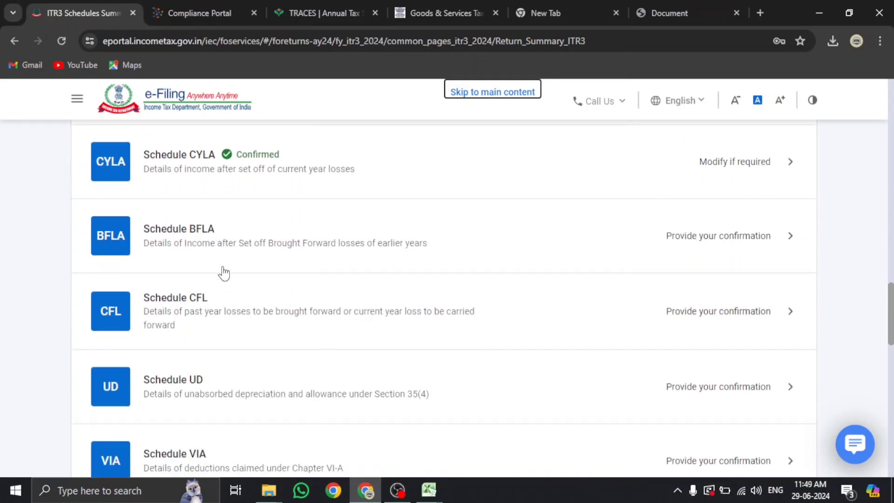
click(205, 245)
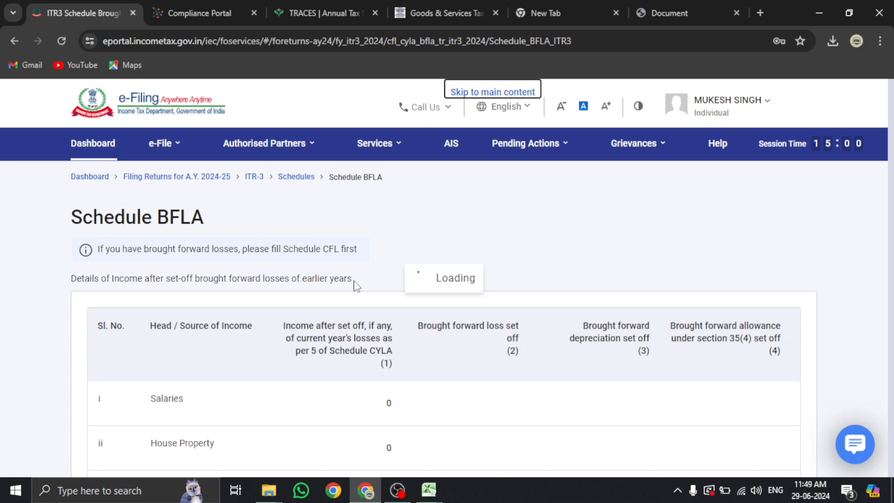
Wait out the Page Unresponsive prompts until Schedule BFLA finishes loading
click(487, 192)
click(502, 203)
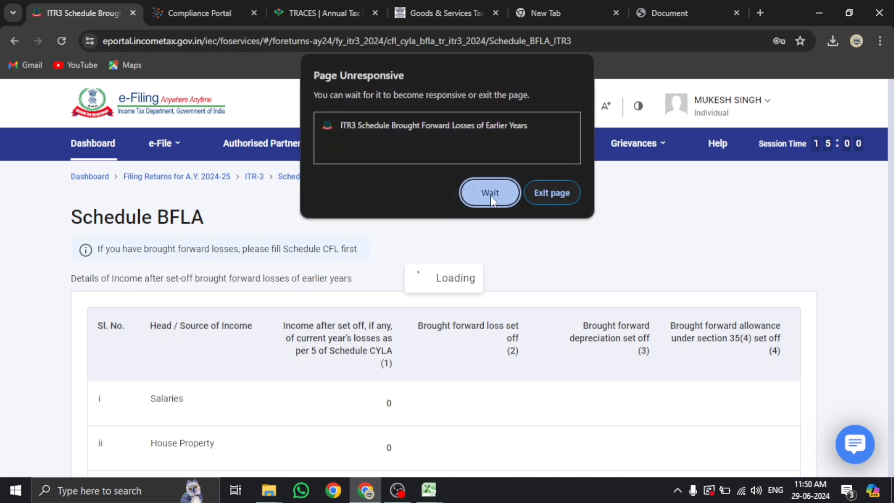
click(489, 192)
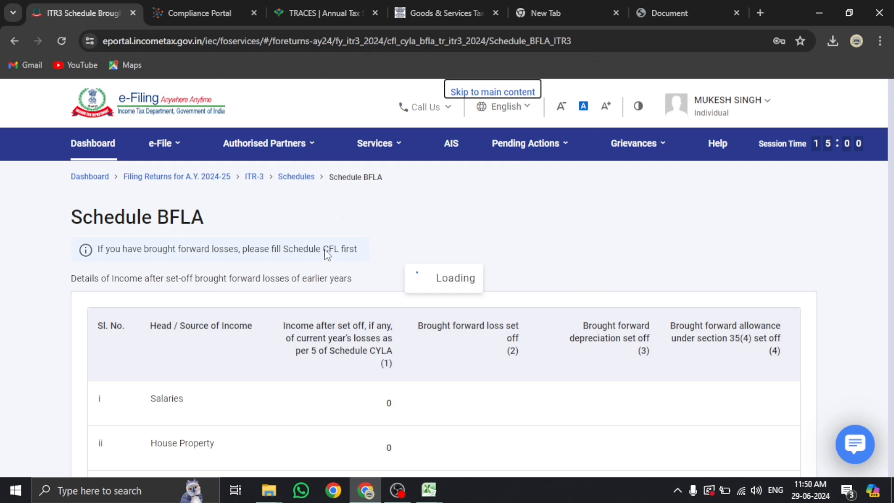
Review the BFLA table, compute the set-off to ₹5,95,083, and accept the 234C interest notice
scroll(384, 260, down, 4)
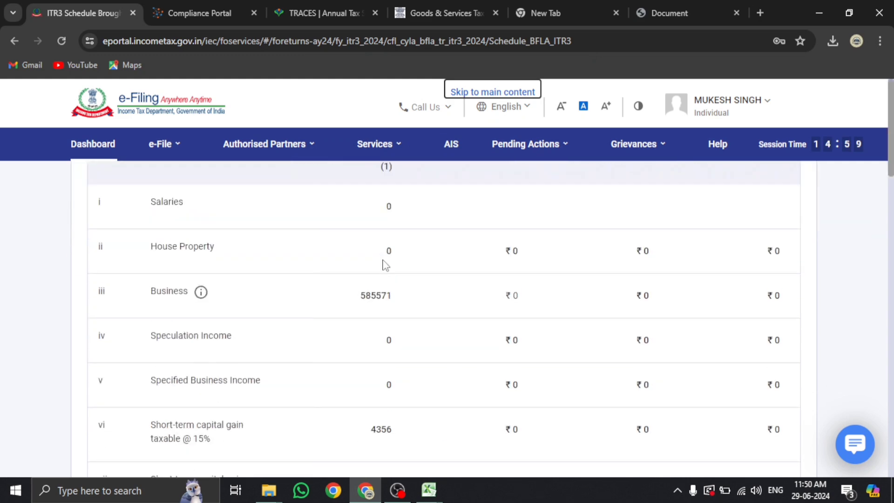
scroll(384, 260, down, 3)
scroll(382, 260, down, 4)
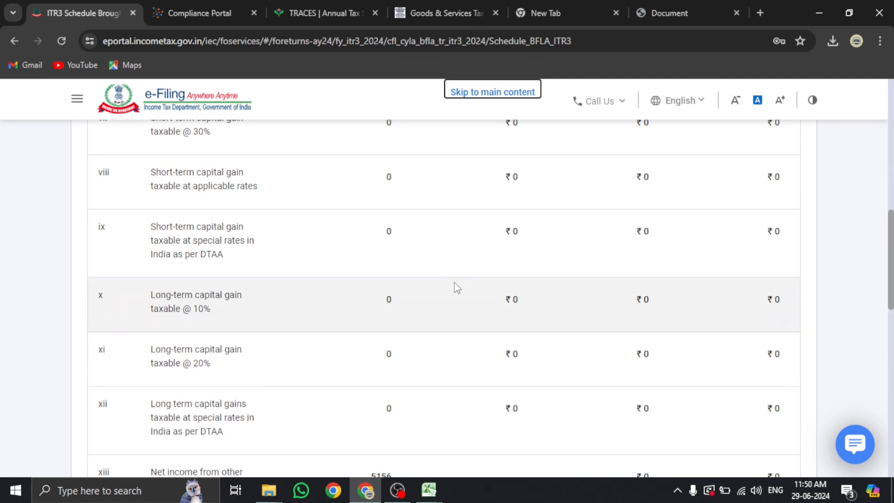
scroll(454, 288, down, 4)
scroll(451, 308, down, 4)
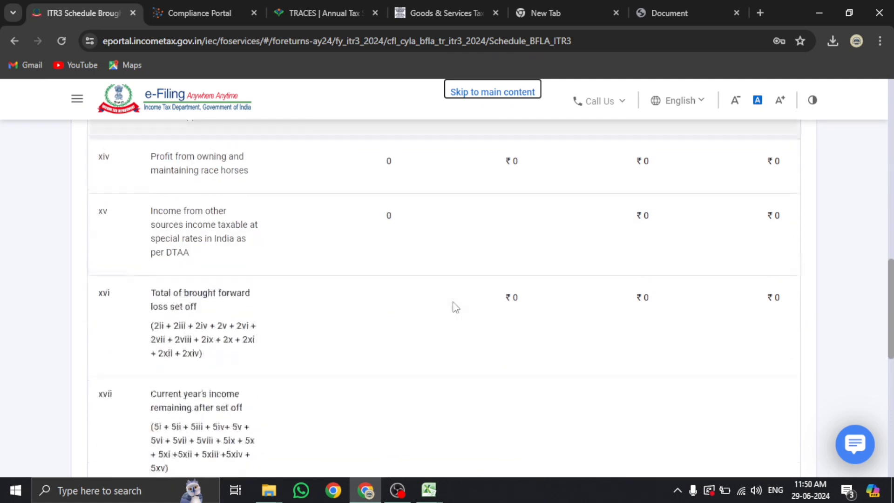
scroll(415, 305, up, 3)
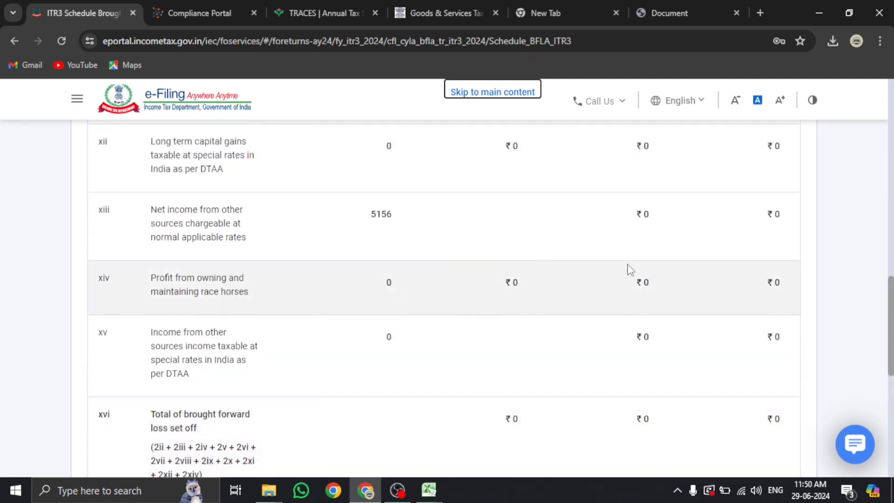
scroll(629, 270, down, 5)
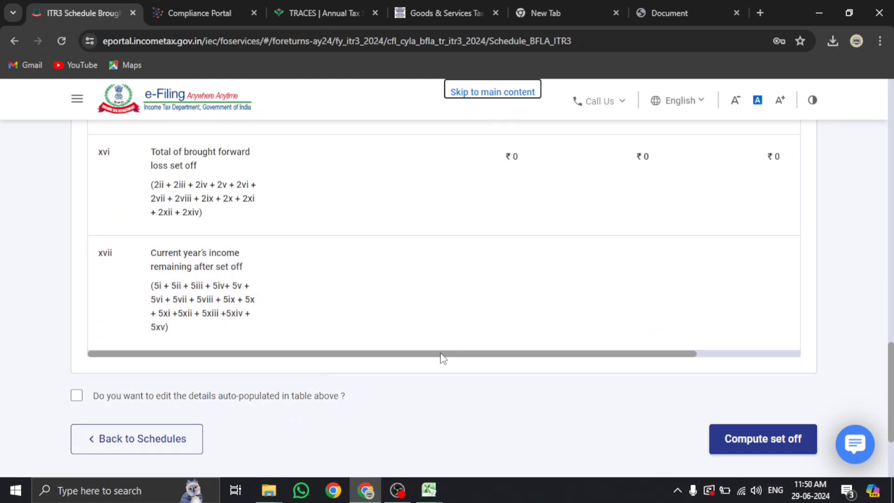
scroll(719, 363, right, 3)
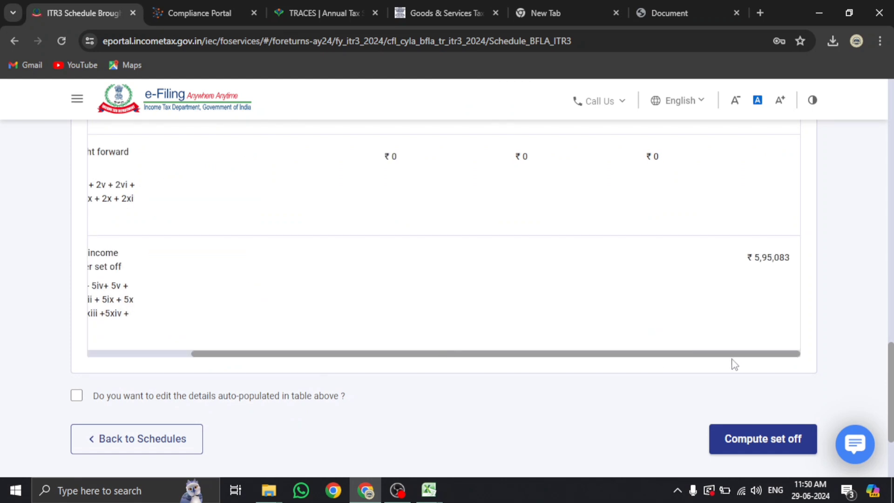
click(768, 451)
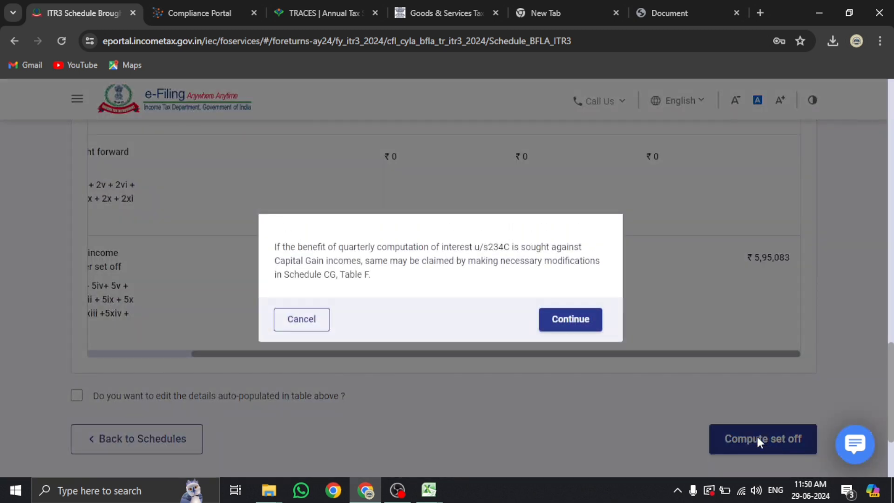
click(553, 320)
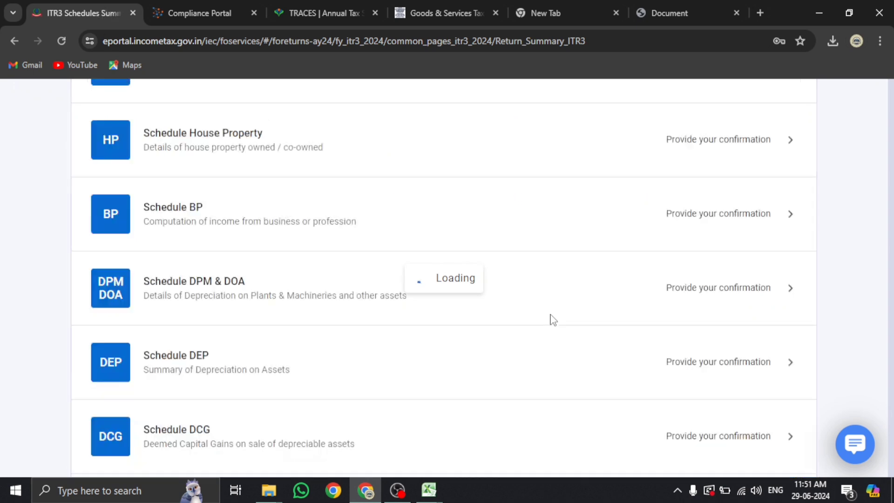
Scroll past the now-confirmed BFLA entry and open Schedule CFL
scroll(545, 318, down, 4)
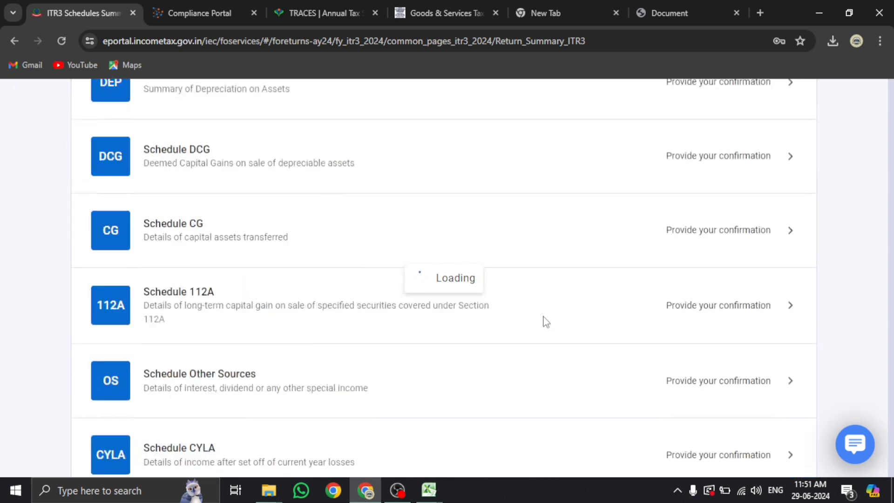
scroll(544, 319, down, 5)
scroll(207, 333, down, 15)
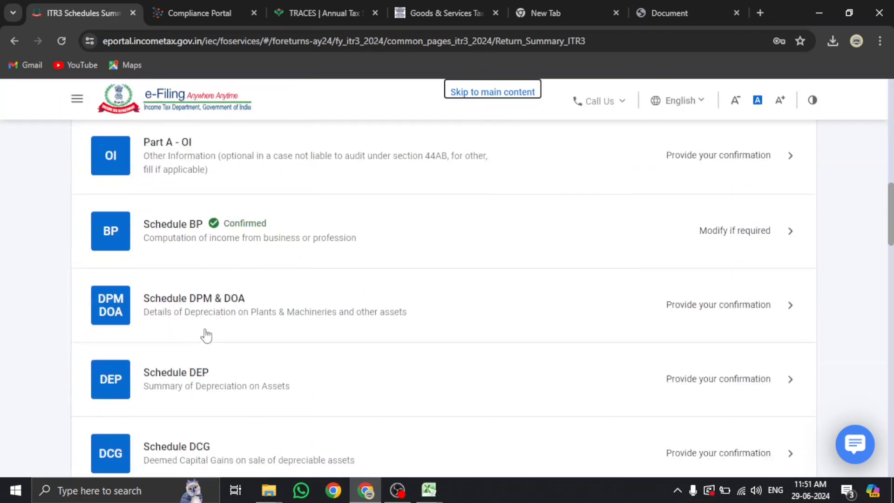
scroll(208, 334, down, 6)
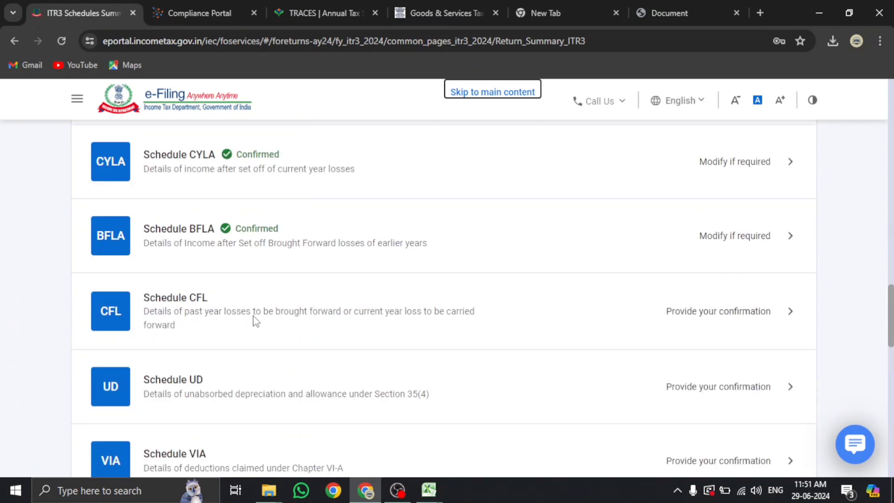
click(381, 318)
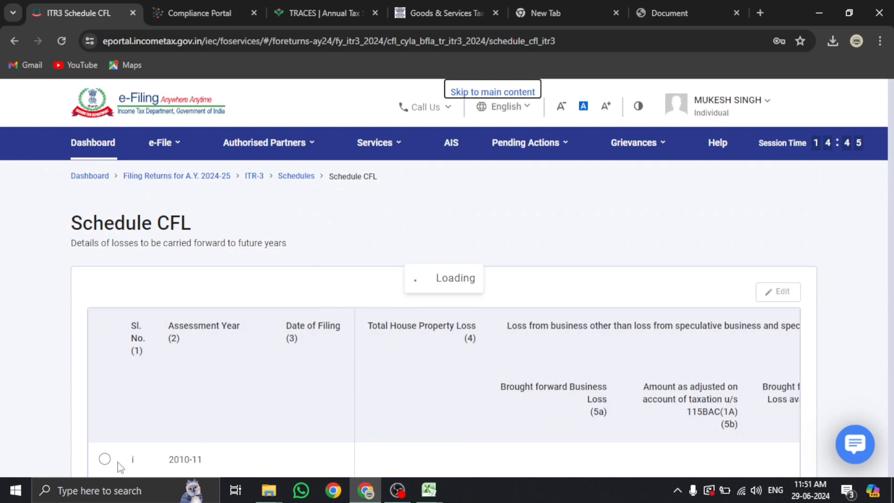
Review all columns of CFL's year-wise loss table and compute the ₹2,59,306 carry-forward set-off
scroll(175, 367, down, 7)
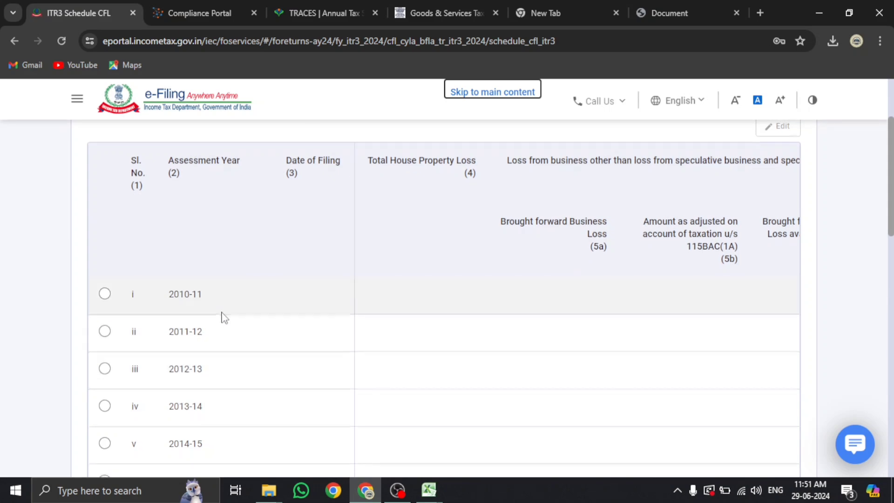
scroll(187, 255, down, 1)
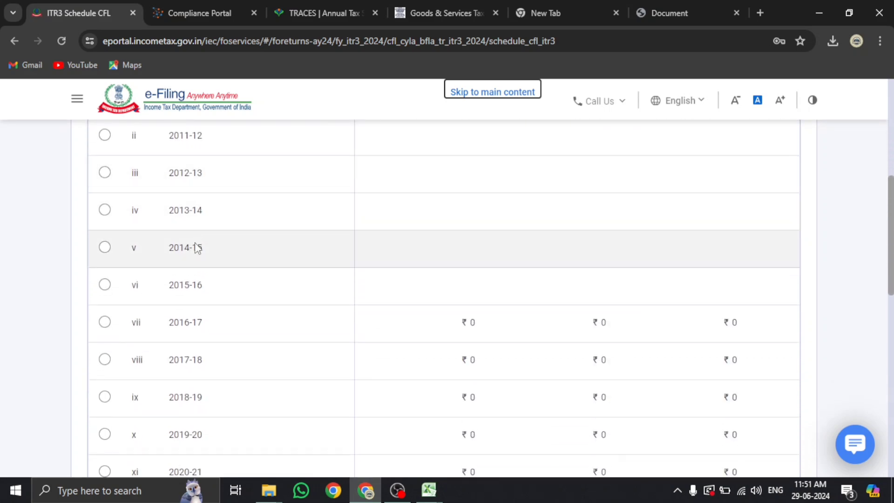
scroll(196, 311, down, 2)
scroll(199, 310, down, 1)
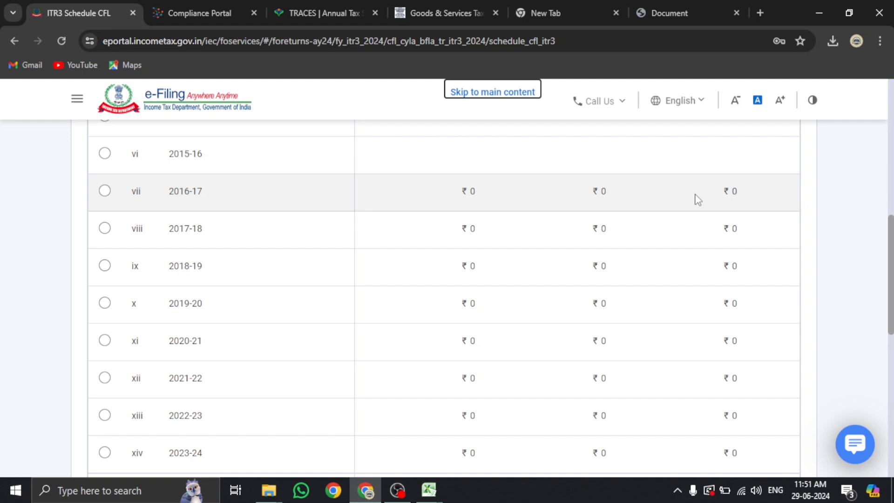
scroll(715, 212, down, 3)
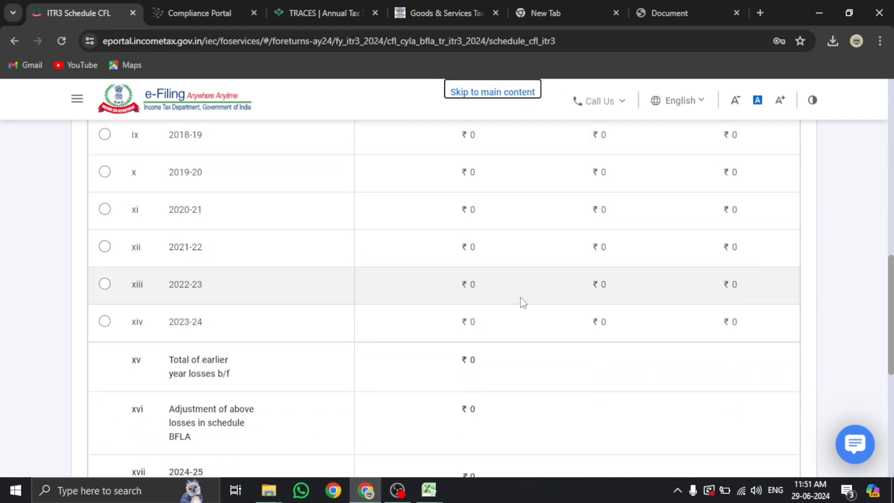
scroll(475, 329, down, 3)
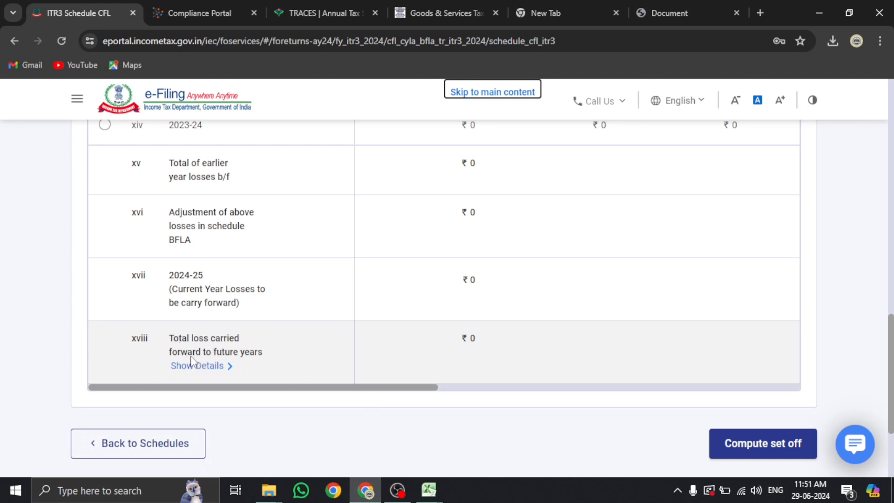
drag(267, 389, 492, 389)
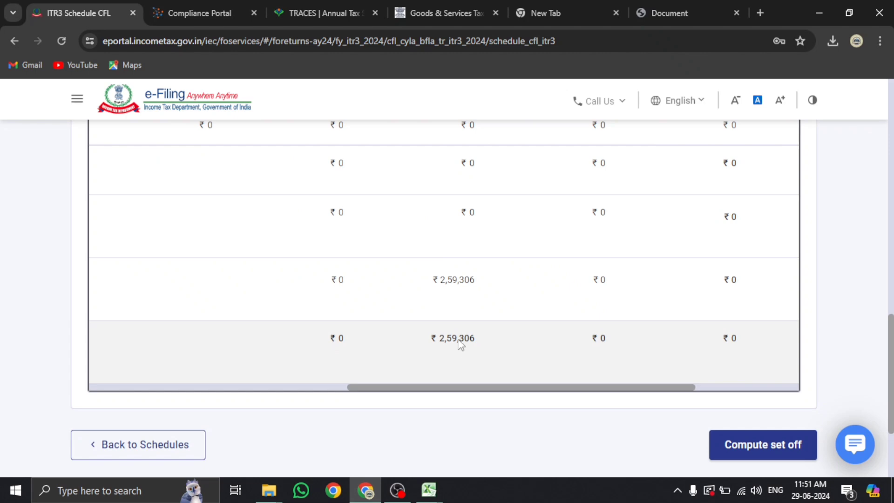
scroll(460, 344, up, 10)
scroll(451, 347, up, 2)
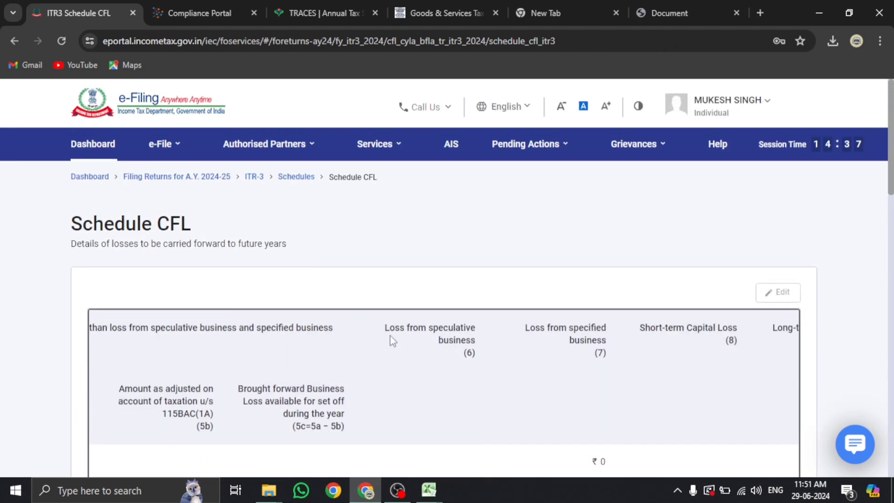
scroll(461, 339, down, 6)
scroll(465, 335, up, 6)
scroll(705, 339, down, 1)
scroll(707, 342, down, 10)
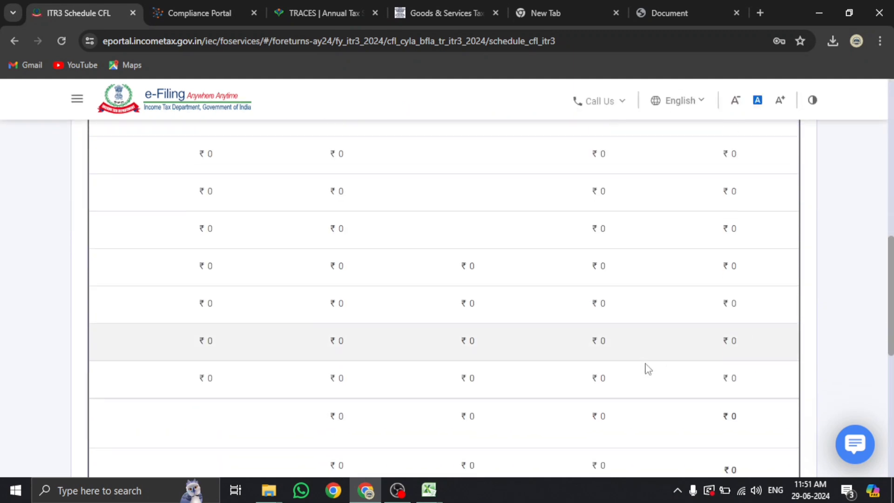
scroll(450, 448, down, 4)
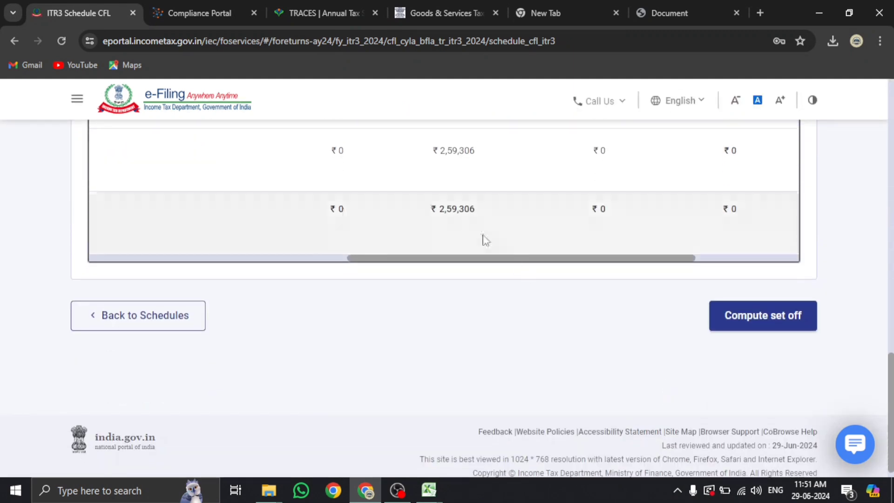
click(753, 320)
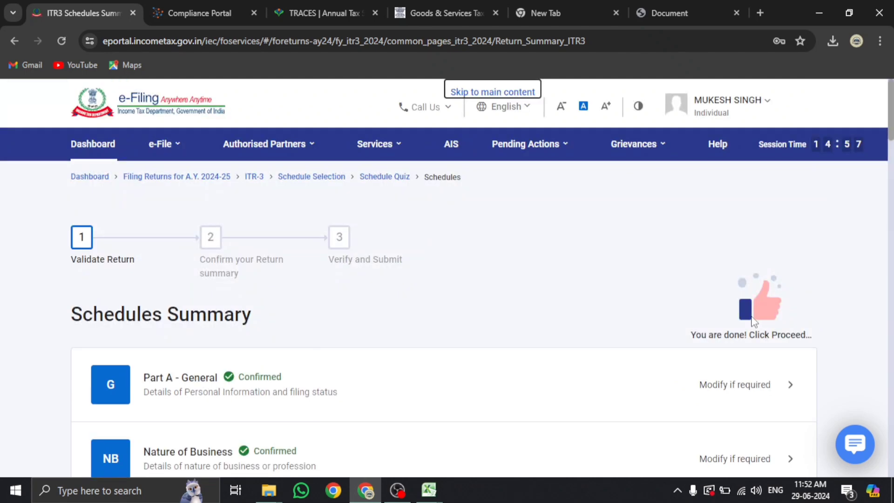
scroll(470, 347, down, 10)
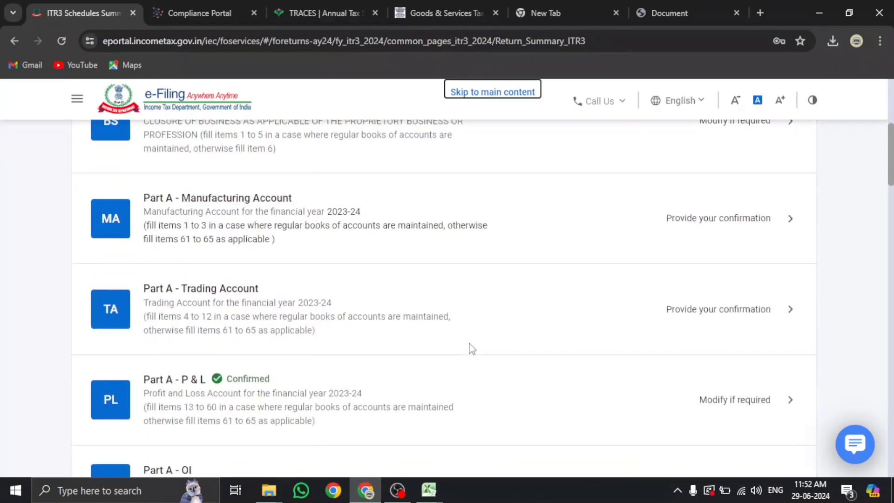
scroll(472, 348, down, 8)
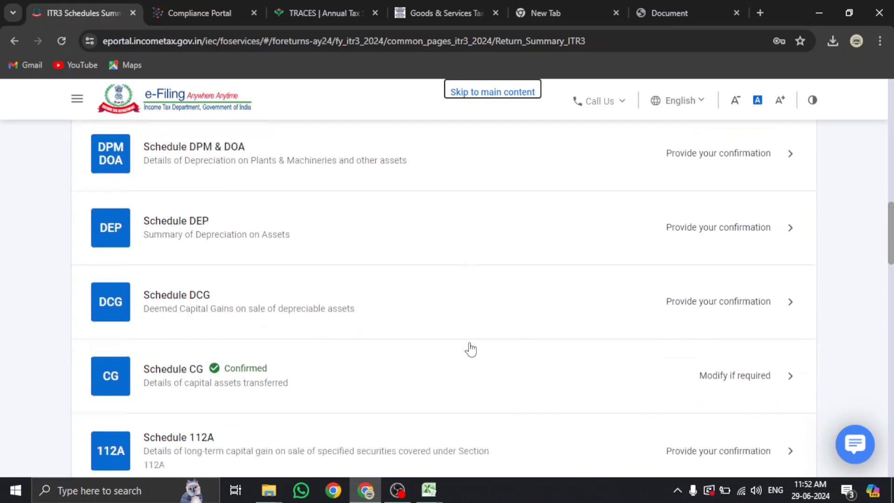
scroll(471, 348, down, 8)
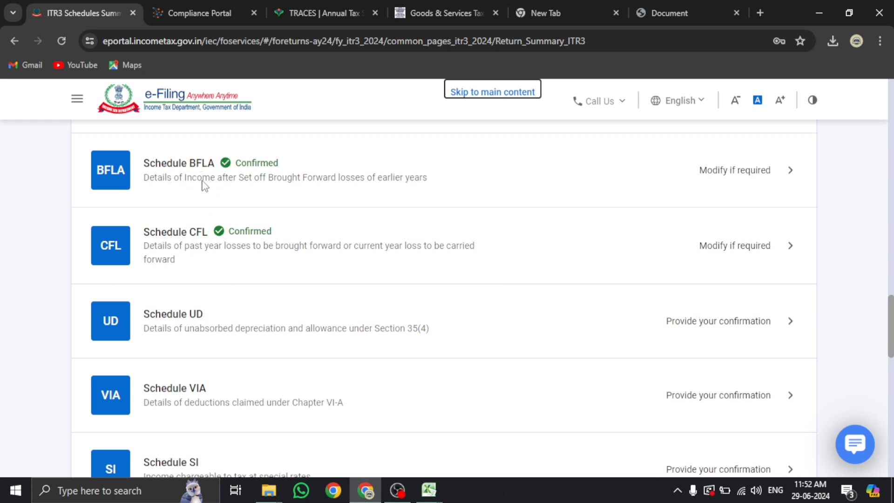
scroll(205, 186, down, 3)
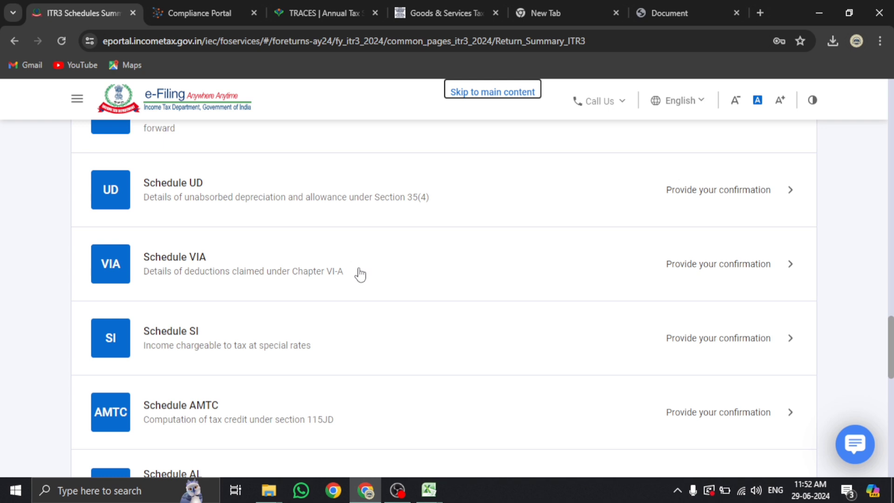
scroll(356, 276, down, 1)
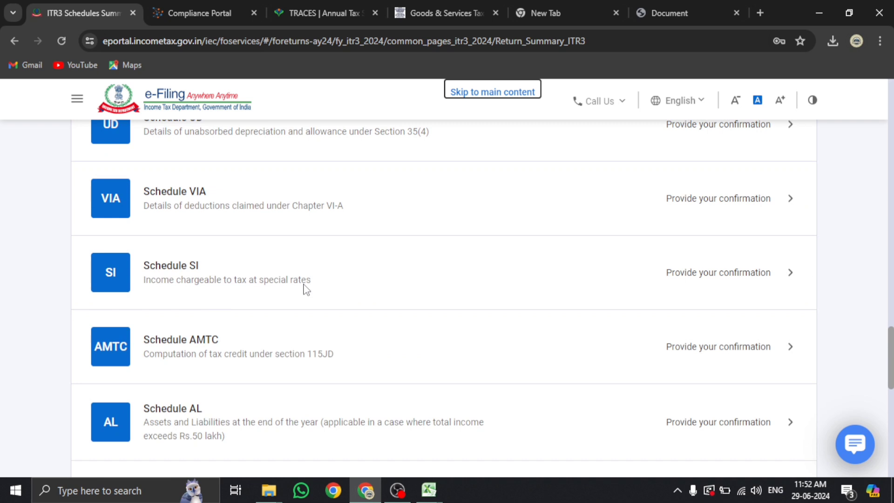
scroll(304, 288, down, 1)
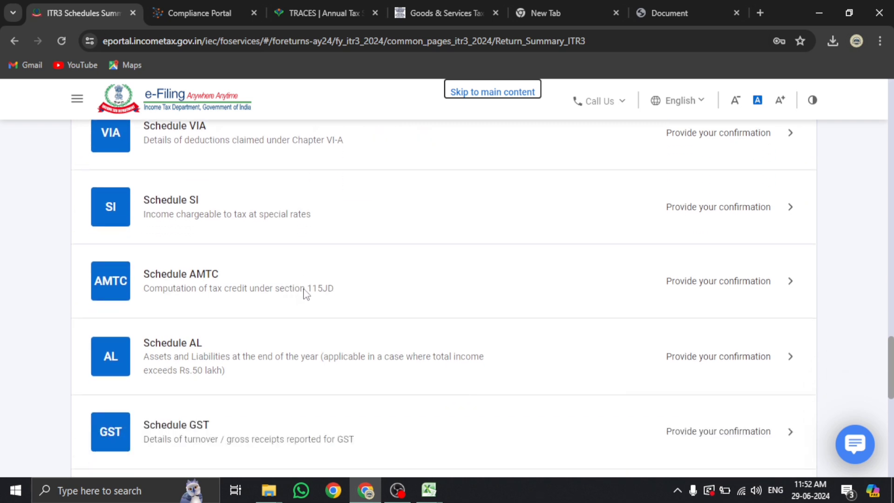
scroll(307, 292, down, 2)
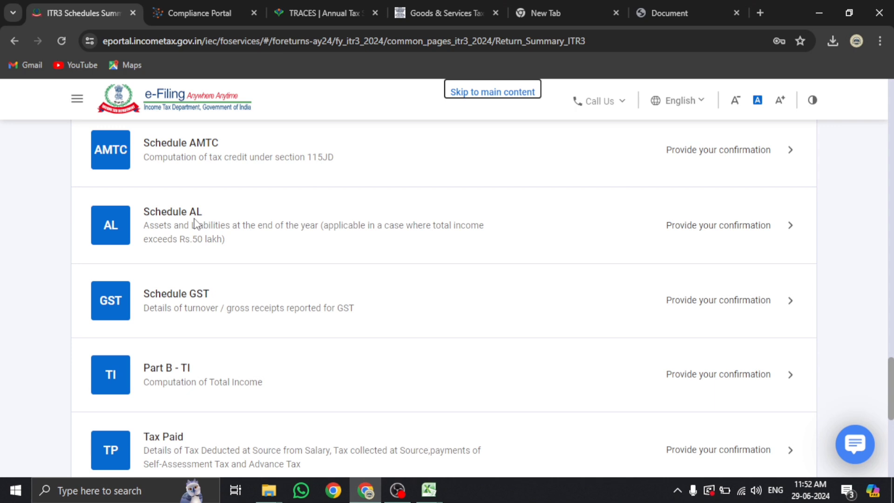
scroll(194, 224, down, 1)
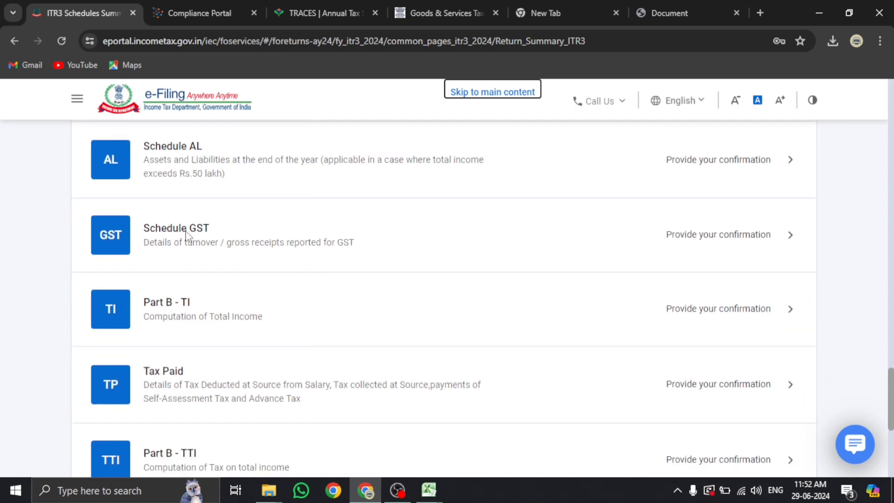
Open Schedule GST, start a new GSTIN entry, and dismiss the logged-out Compliance Portal message
click(187, 233)
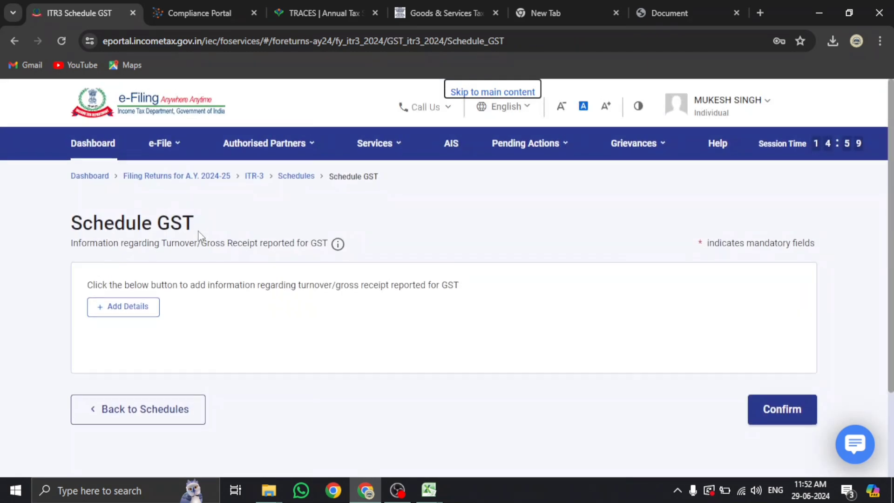
click(157, 309)
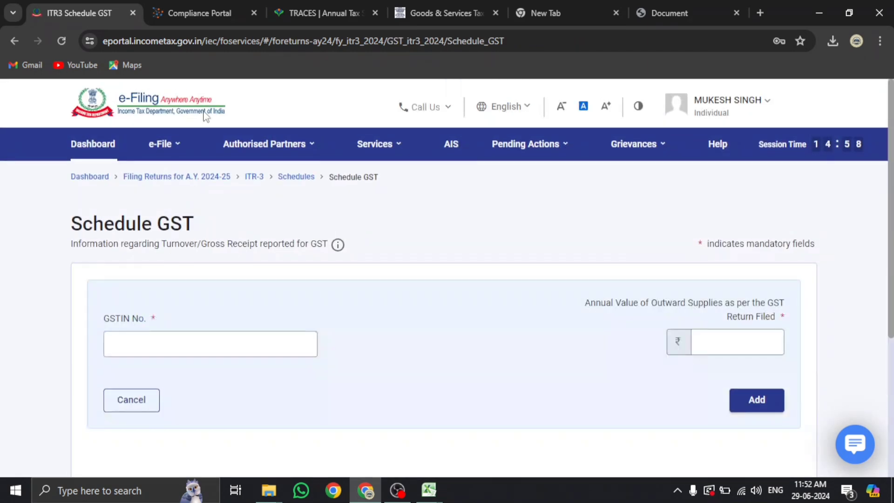
click(211, 13)
click(432, 344)
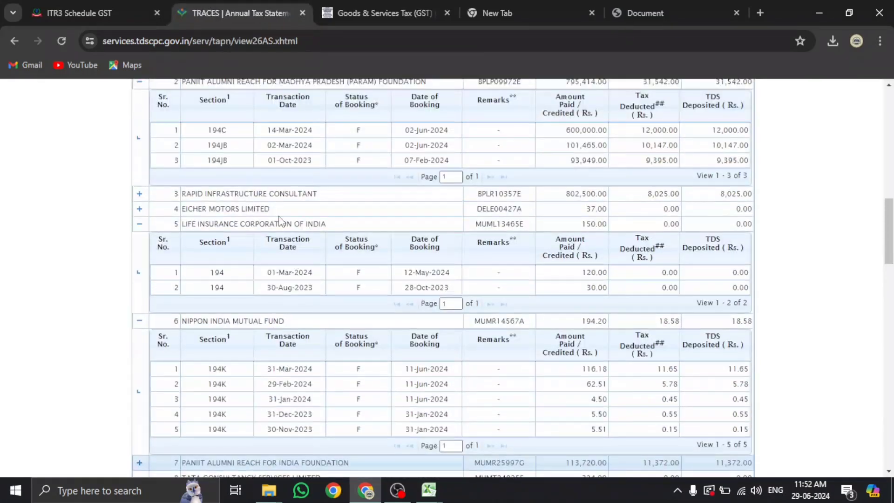
click(93, 13)
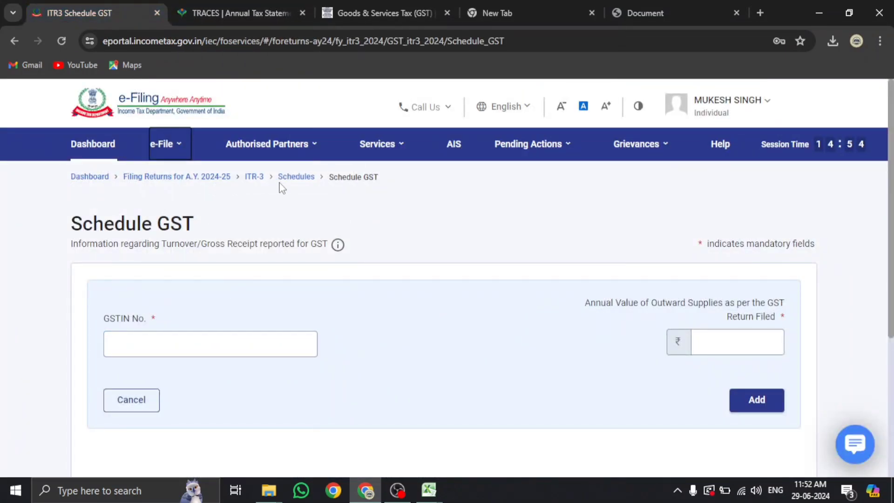
Open View AIS from Services and proceed to the AIS Compliance Portal
mouse_move(172, 153)
mouse_move(290, 183)
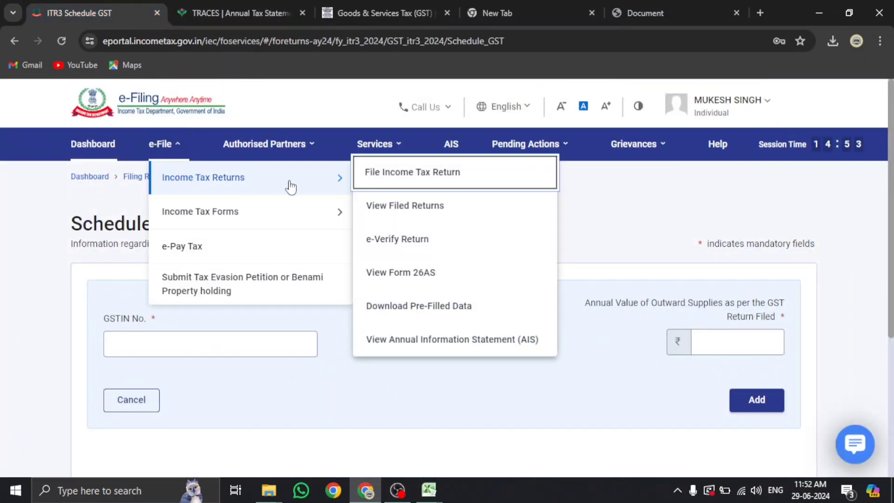
click(405, 340)
click(539, 371)
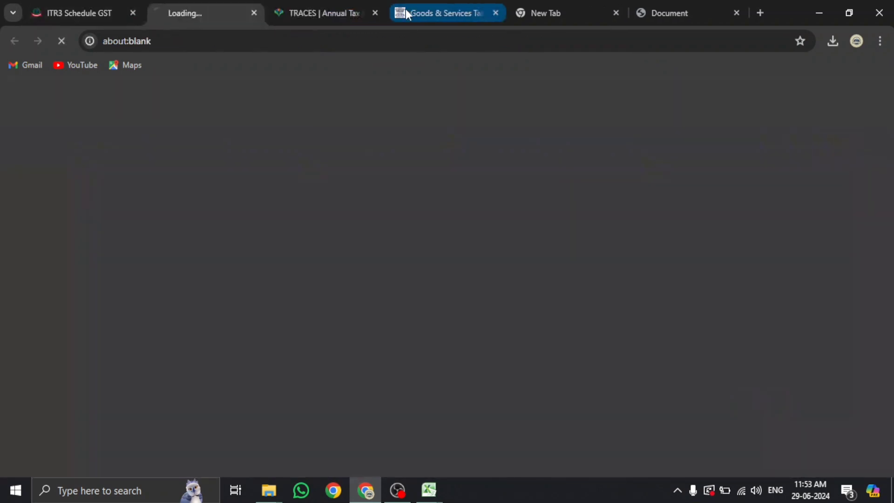
click(406, 10)
click(214, 6)
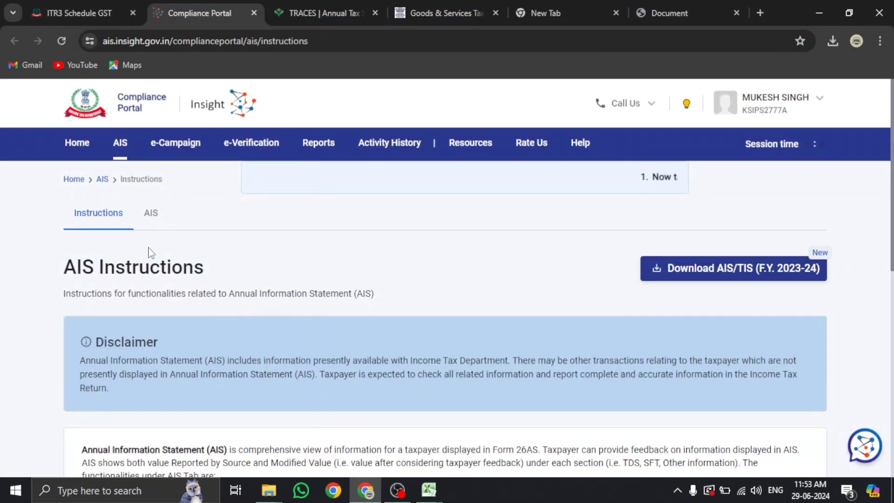
Find the ₹17,12,500 GST turnover in the Taxpayer Information Summary and copy its GSTIN
click(151, 213)
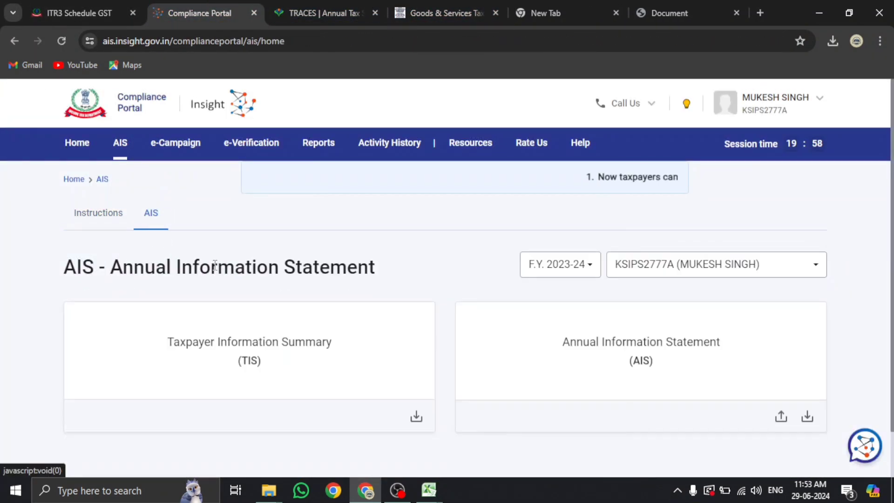
scroll(214, 293, down, 1)
click(213, 294)
scroll(236, 313, down, 10)
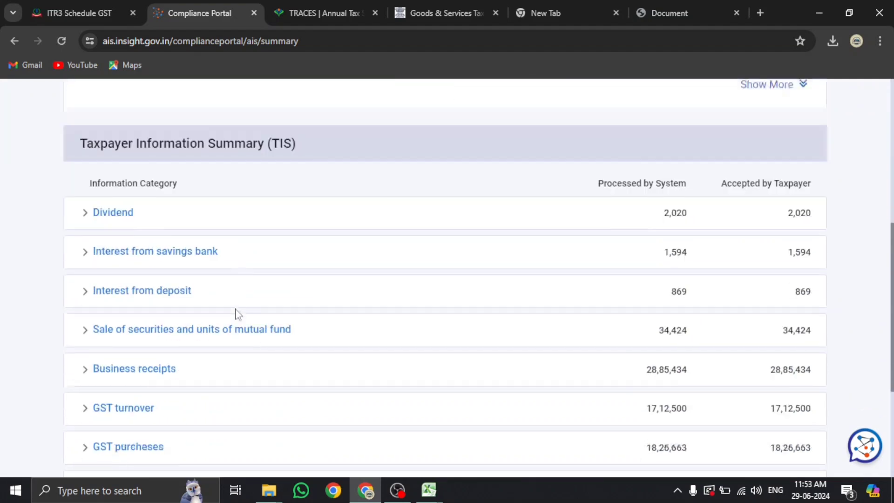
click(151, 227)
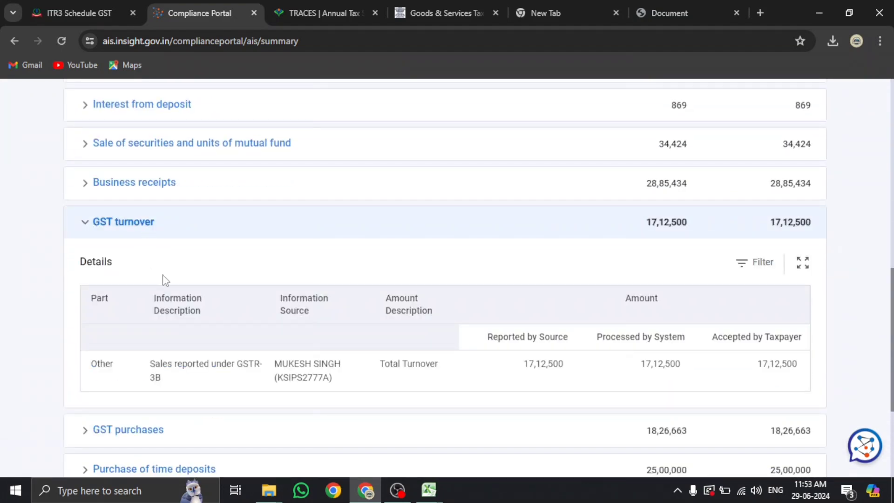
click(299, 372)
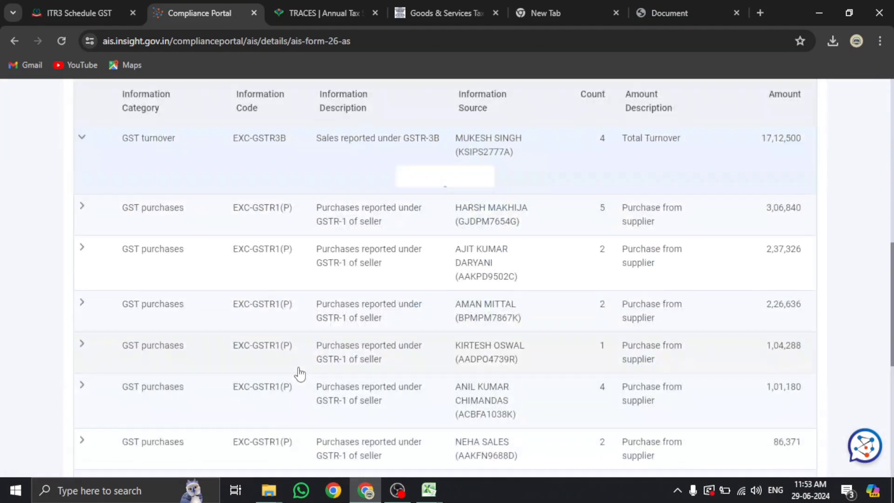
scroll(299, 374, up, 4)
scroll(300, 374, down, 2)
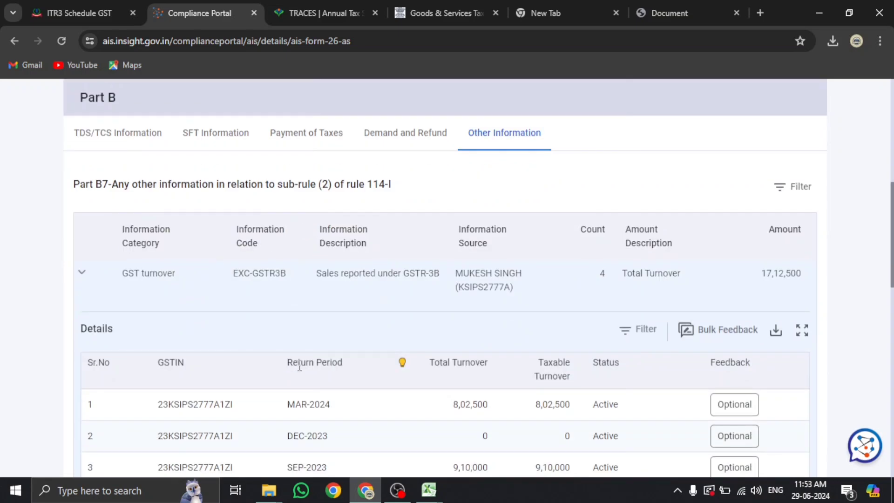
scroll(298, 362, down, 3)
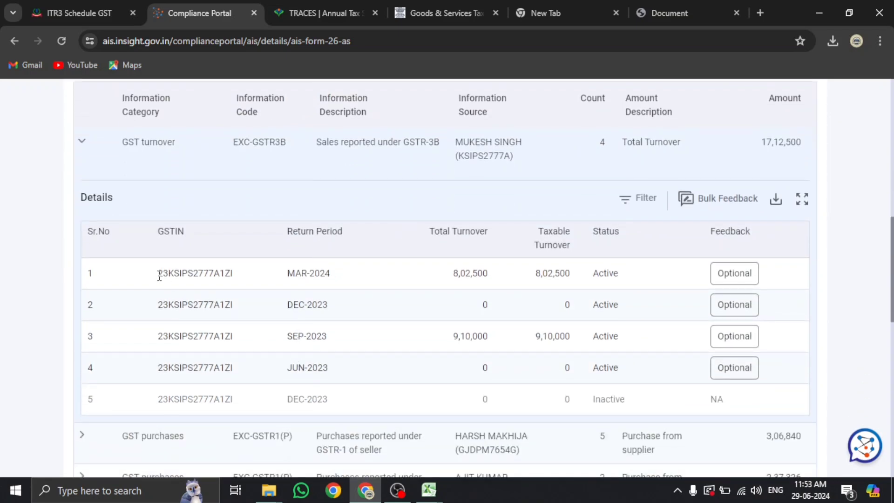
drag(158, 275, 233, 277)
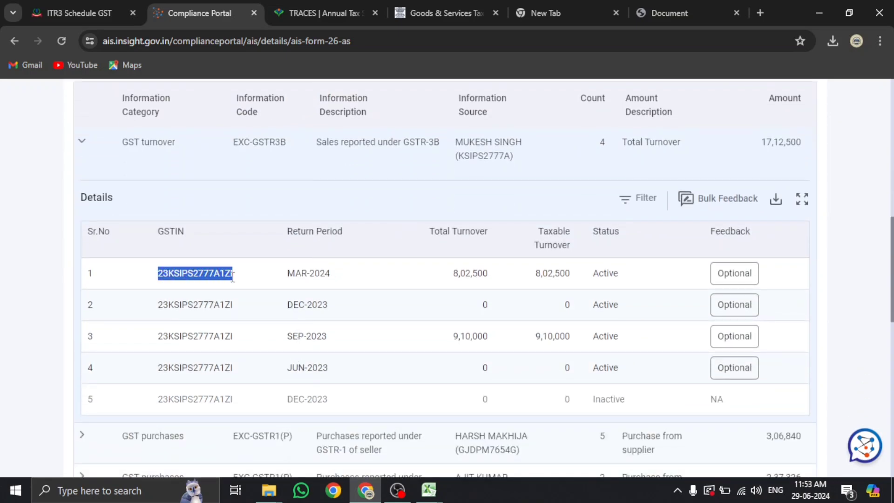
click(79, 13)
Paste the GSTIN and enter 17,12,500 as the annual value of outward supplies
click(261, 340)
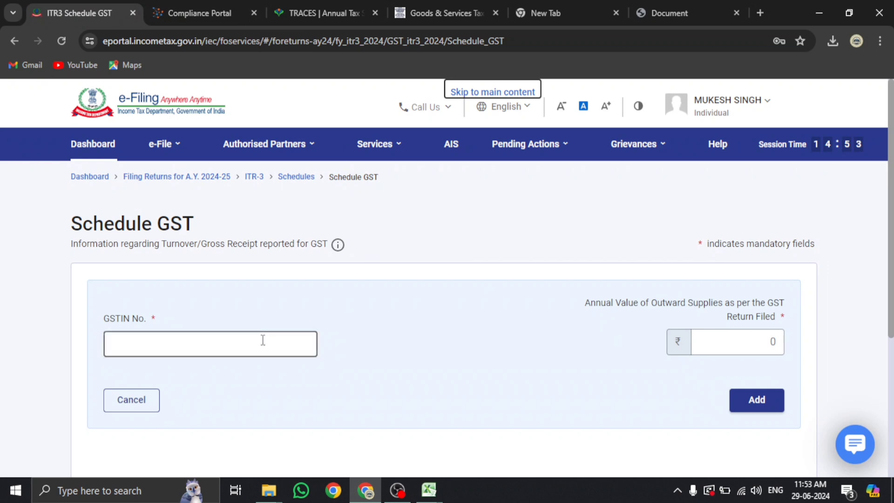
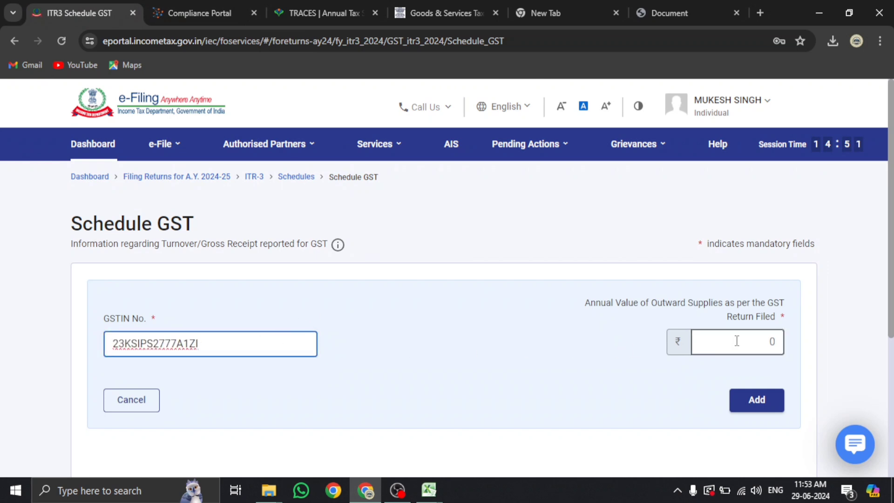
click(734, 342)
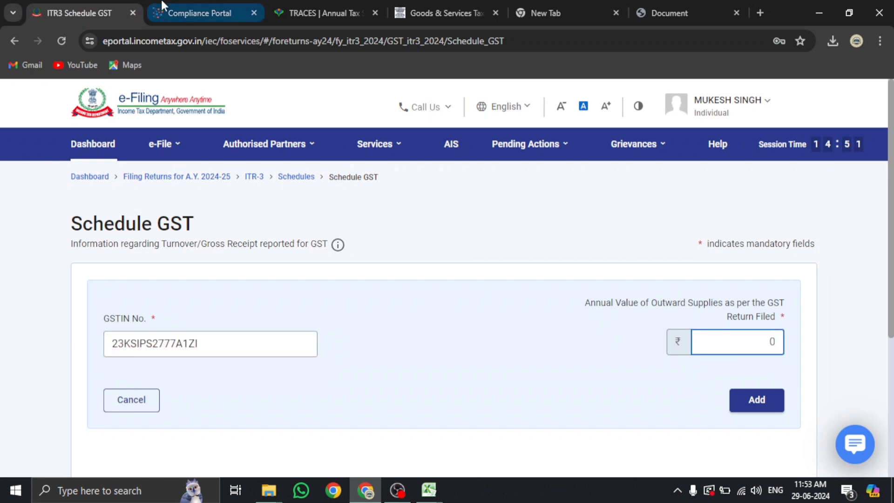
click(194, 9)
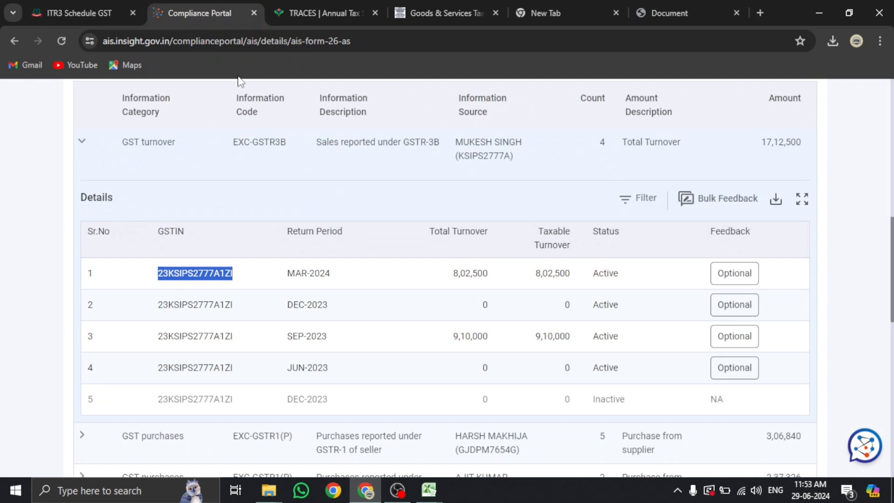
click(90, 14)
key(BackSpace)
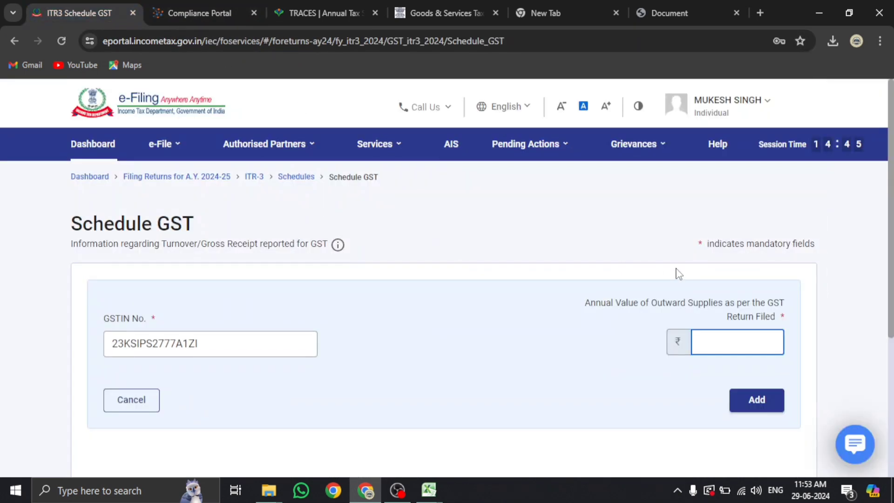
text(17,12,500)
Add the GSTIN entry to the schedule and confirm Schedule GST
click(763, 397)
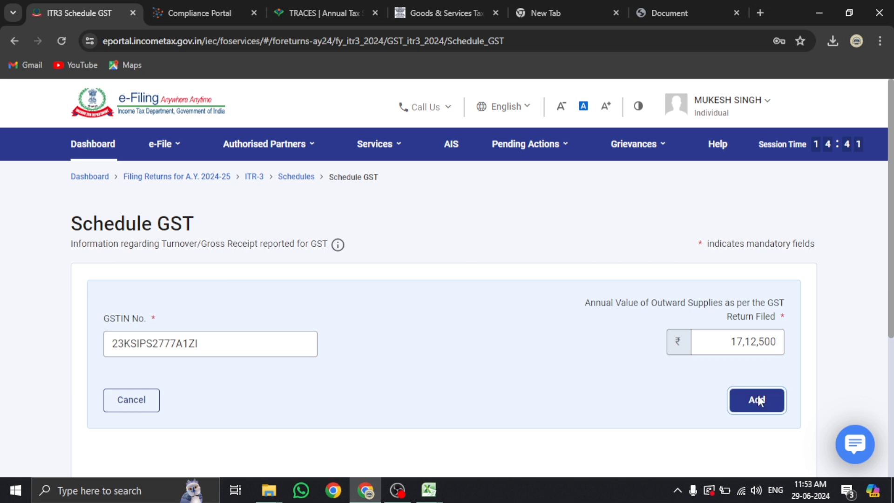
scroll(532, 329, down, 5)
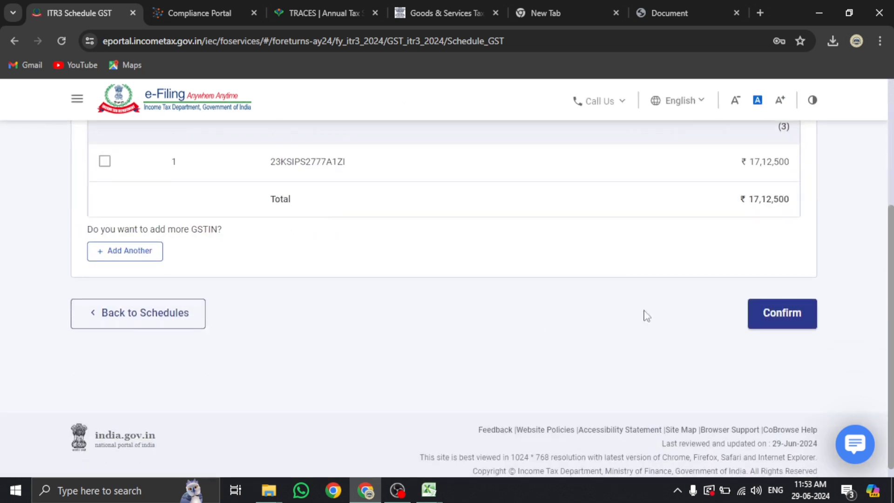
click(783, 314)
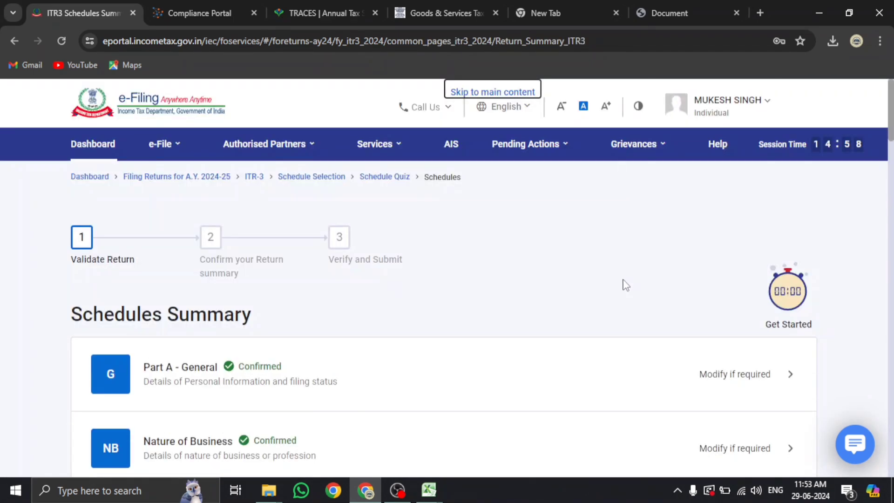
Scroll down the schedules summary and open Part B - TI
scroll(624, 286, down, 10)
scroll(624, 286, down, 20)
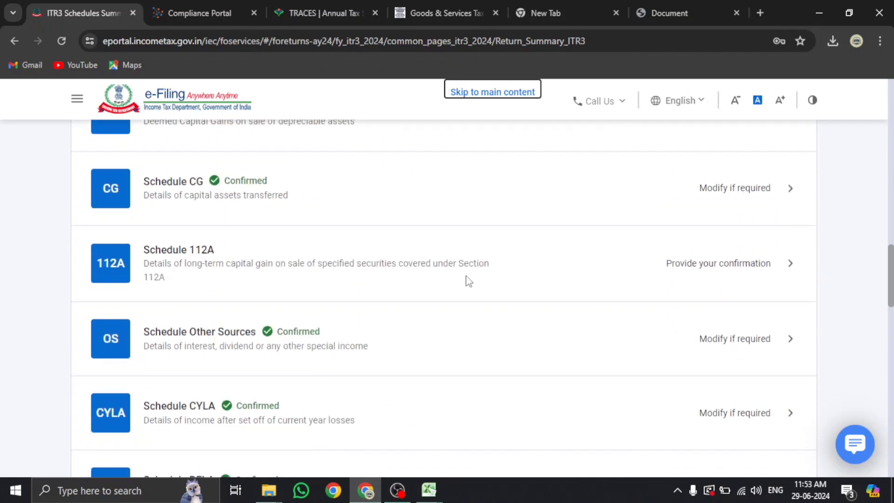
scroll(328, 307, down, 10)
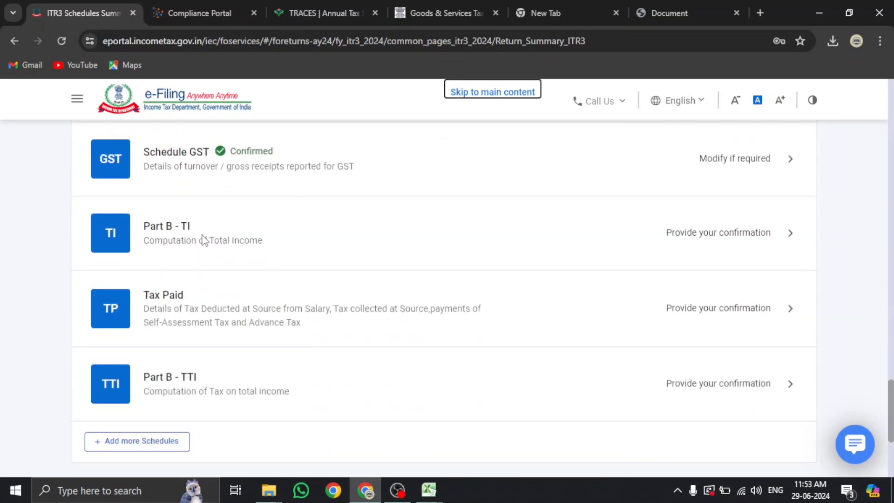
click(207, 240)
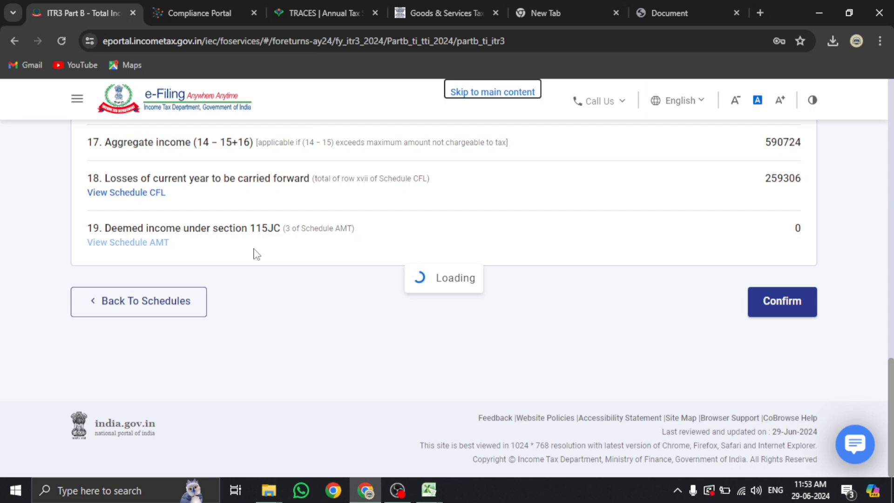
Review the total income computation: ₹5,95,080 total income and ₹5,90,724 aggregate income
scroll(317, 268, down, 3)
scroll(319, 269, up, 3)
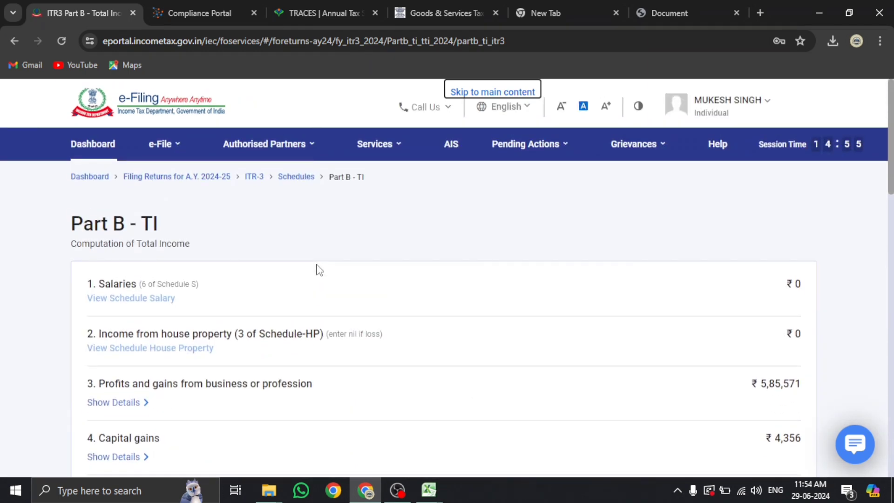
scroll(319, 270, down, 3)
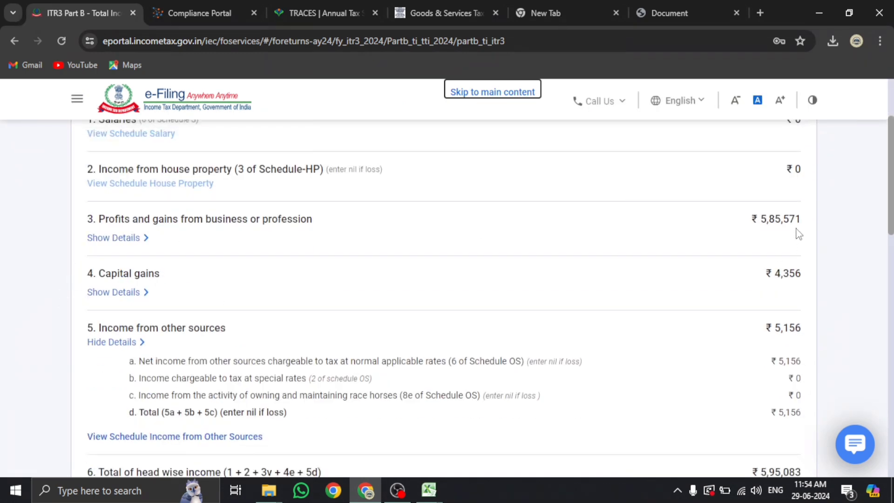
scroll(529, 290, down, 1)
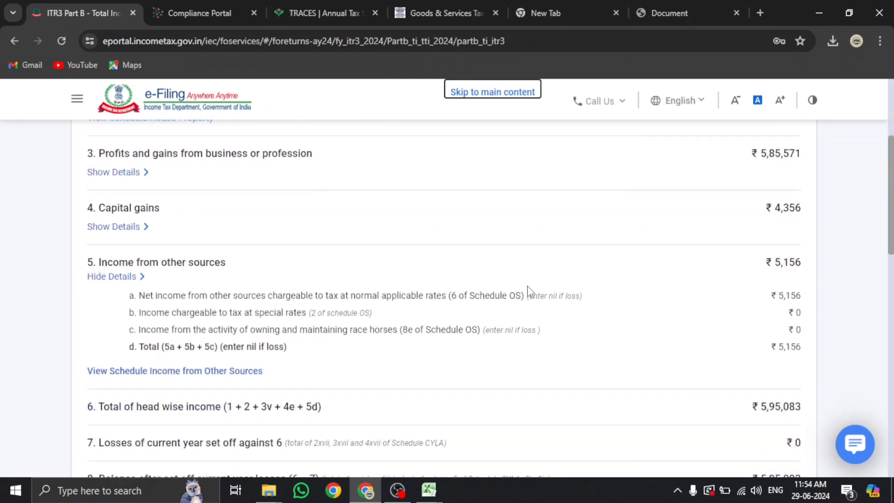
scroll(790, 294, down, 2)
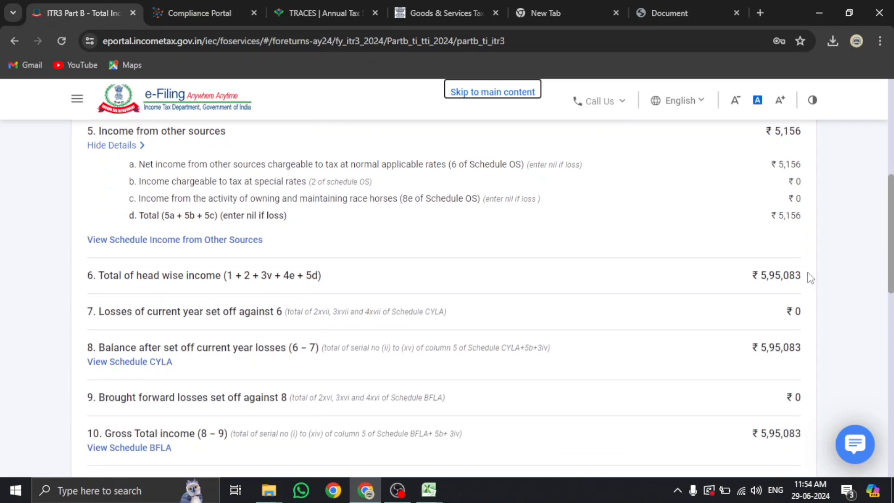
scroll(806, 279, down, 1)
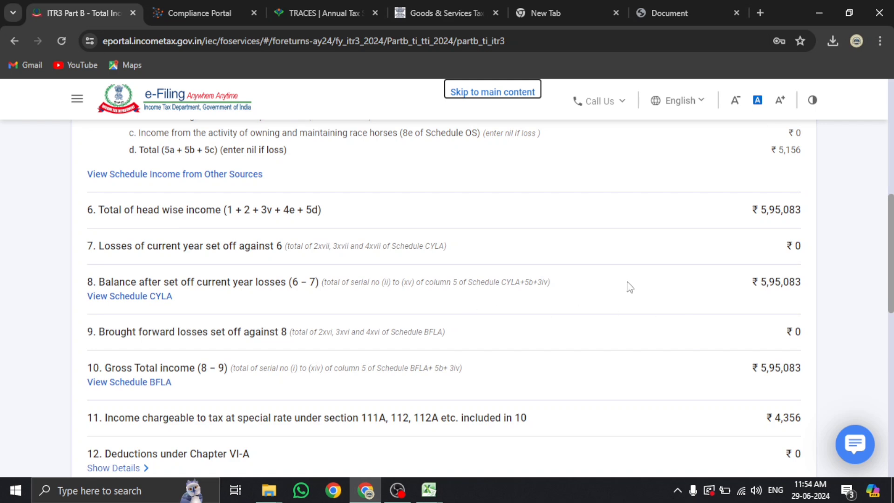
scroll(630, 285, down, 1)
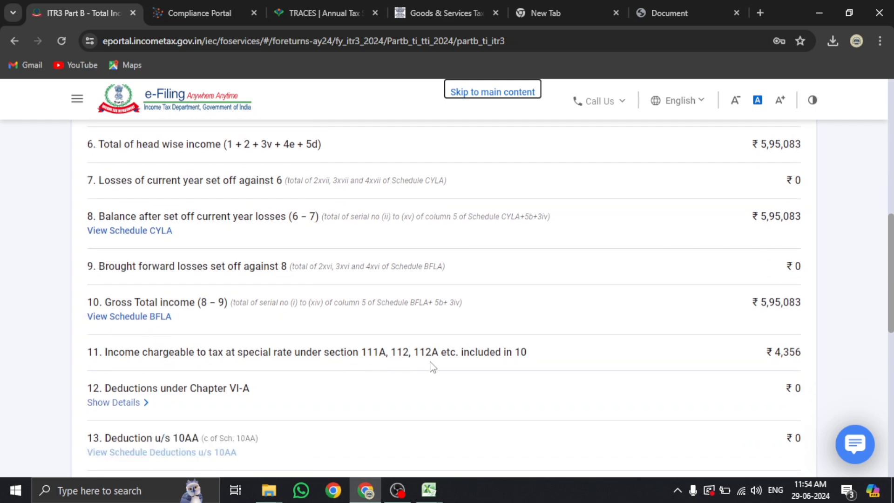
scroll(732, 363, up, 4)
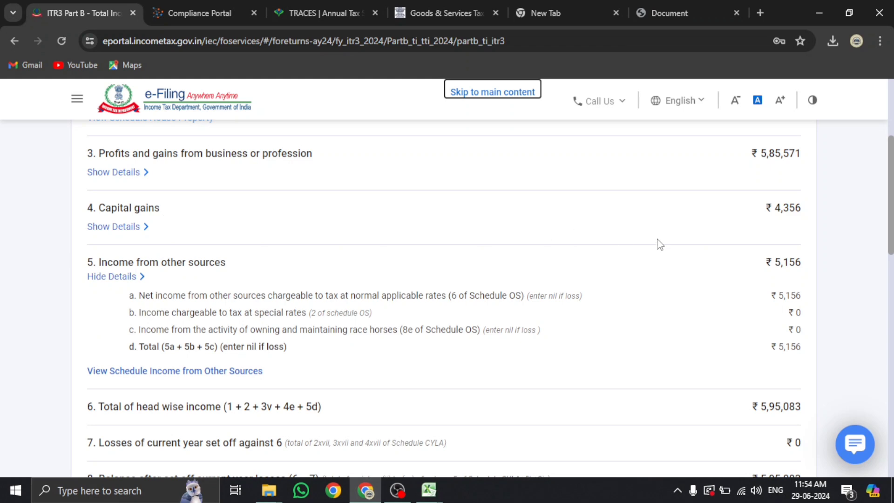
scroll(790, 282, down, 6)
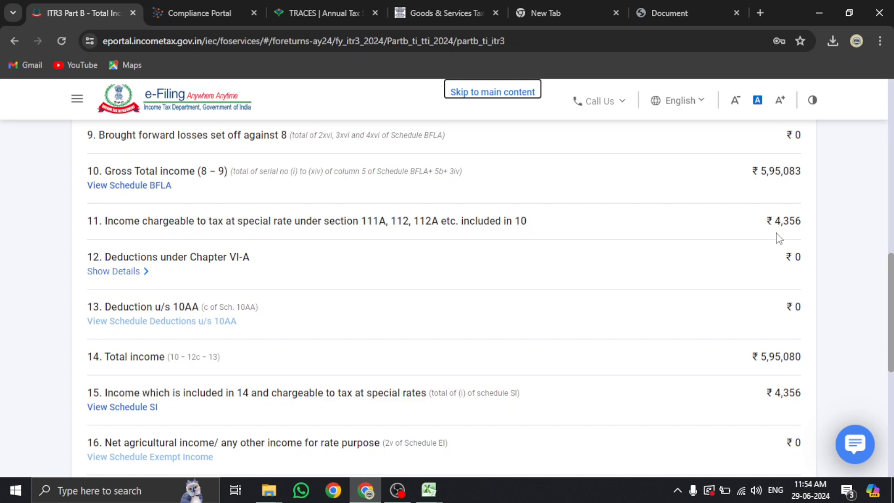
scroll(779, 238, down, 1)
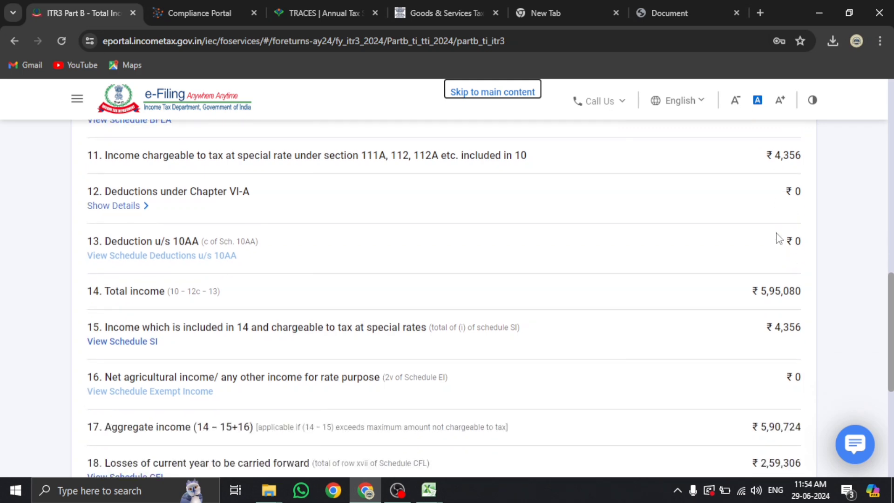
scroll(779, 239, down, 1)
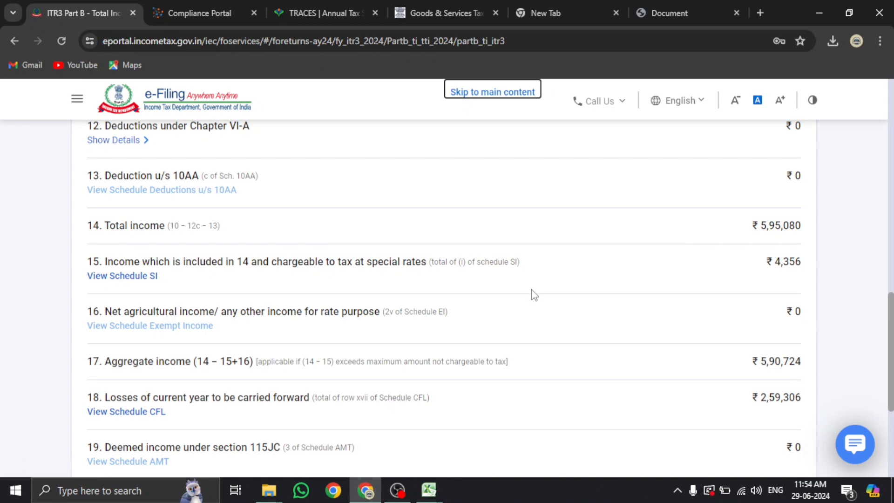
scroll(755, 274, down, 1)
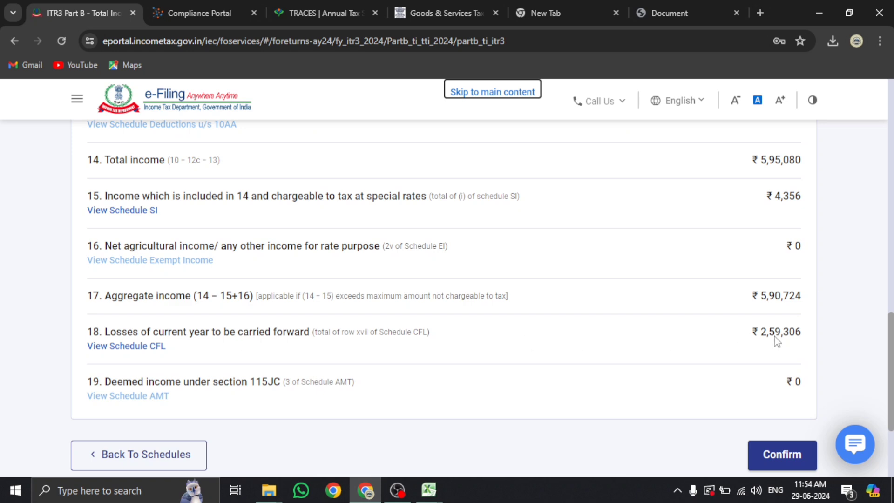
Confirm Part B - TI and open the Tax Paid schedule, totalling ₹32,111 in taxes paid
click(795, 454)
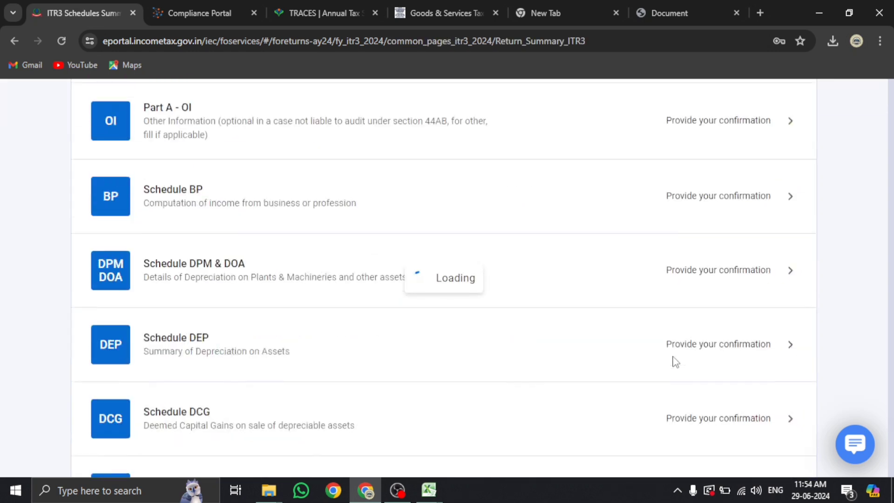
scroll(394, 360, down, 9)
scroll(385, 359, down, 20)
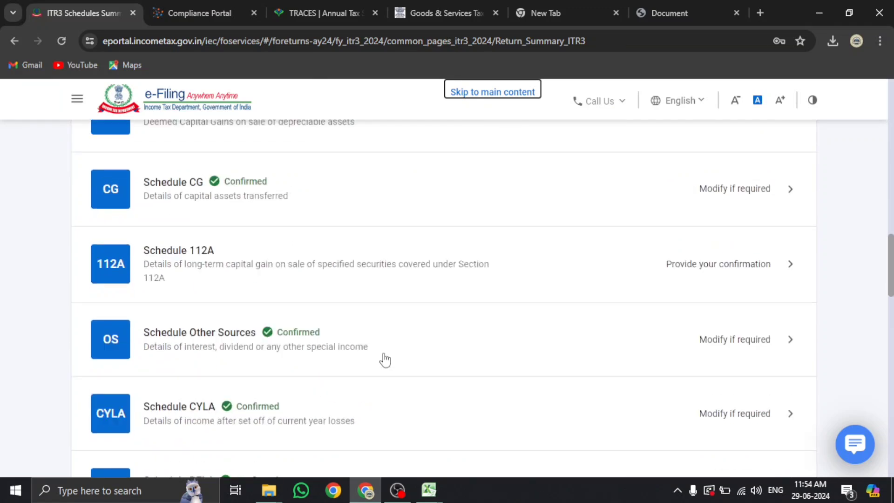
scroll(384, 359, down, 3)
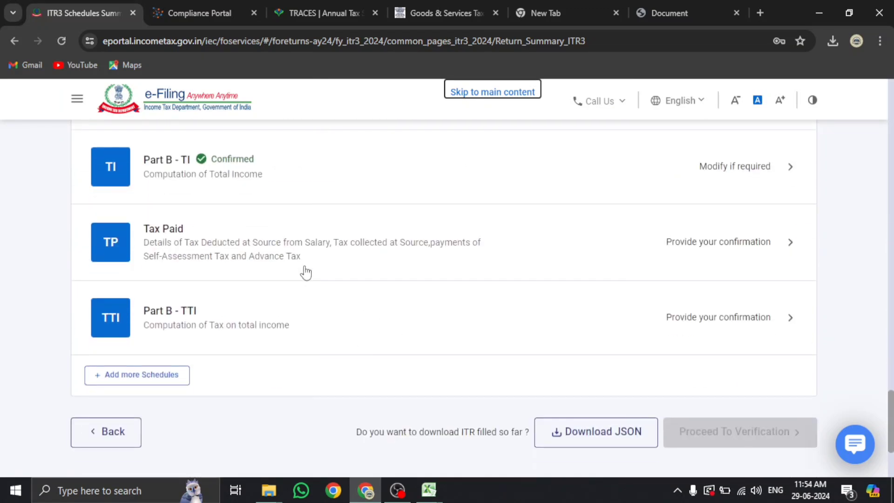
click(294, 255)
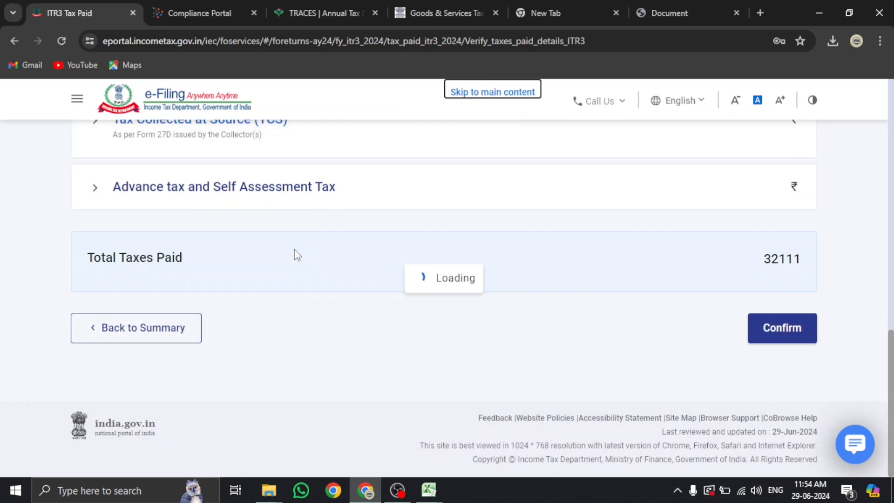
Review TDS 2's ₹32,111 deductor entries against zero TDS 1, TDS 3 and TCS, then open the e-File menu
scroll(295, 254, up, 5)
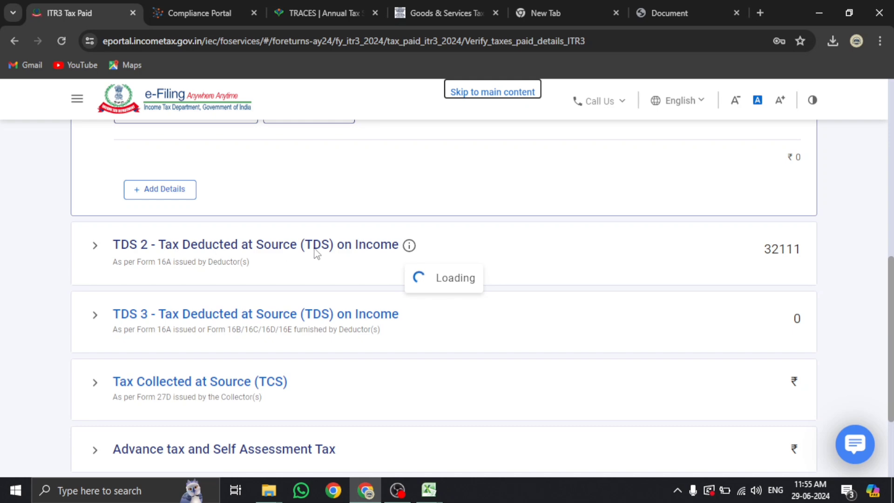
scroll(315, 253, up, 1)
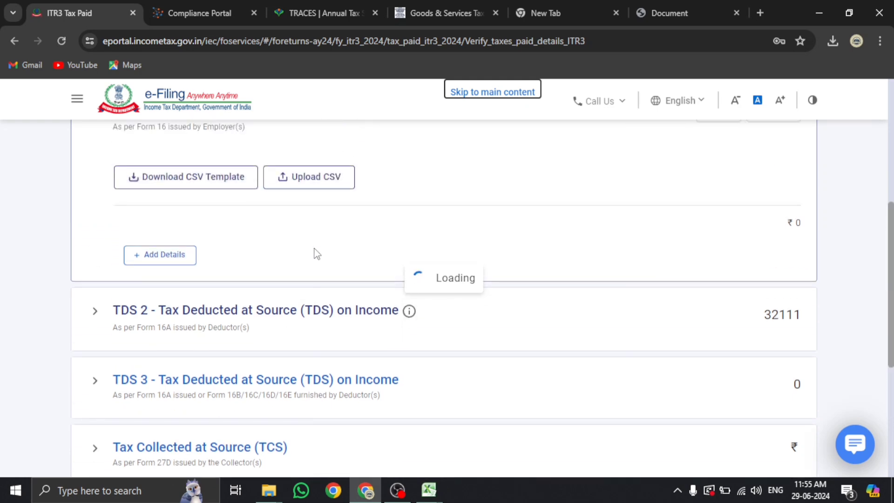
scroll(317, 253, up, 5)
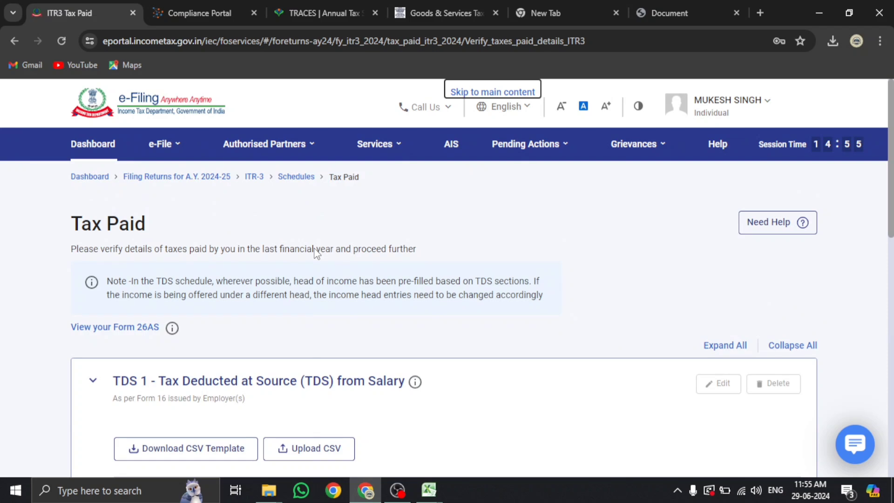
scroll(316, 254, down, 5)
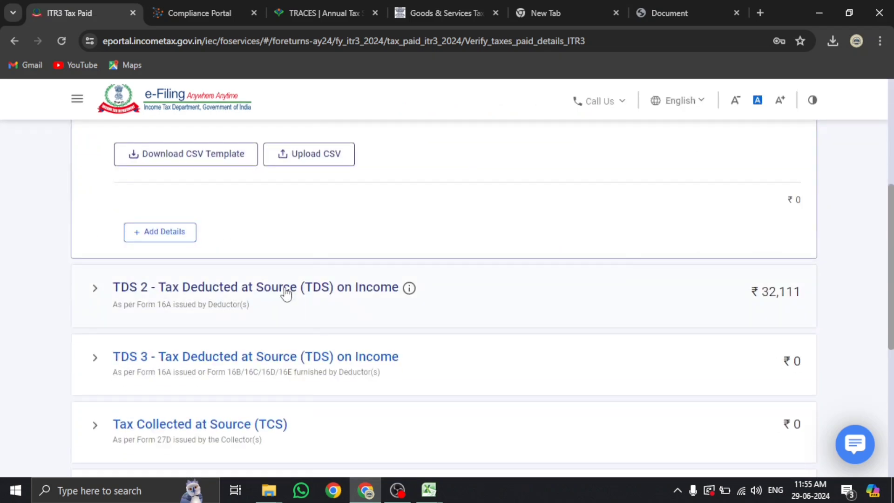
scroll(255, 174, down, 3)
scroll(251, 285, up, 3)
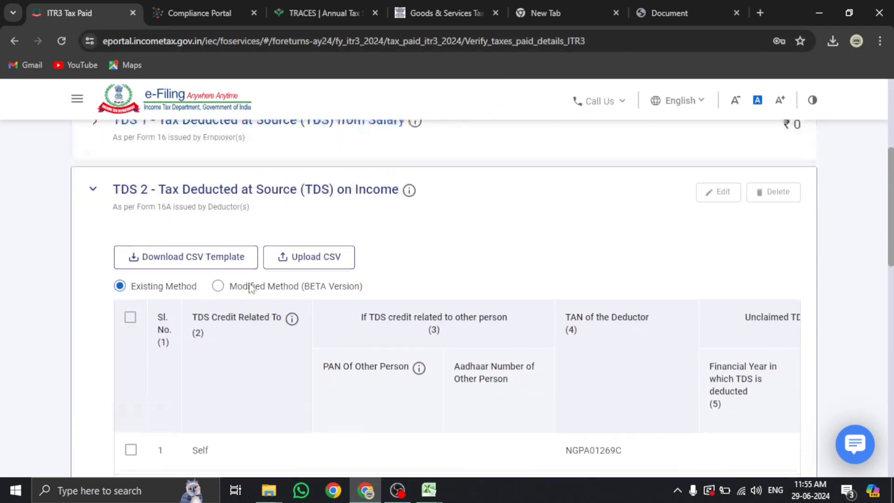
click(94, 293)
scroll(169, 259, up, 4)
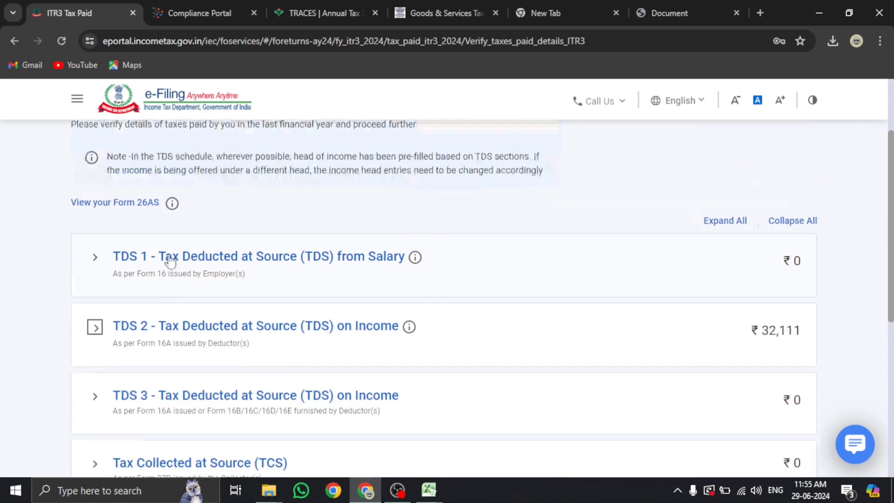
click(176, 145)
Accept the Form 26AS disclaimer and the Form 16/16A usage terms to enter TRACES
mouse_move(309, 185)
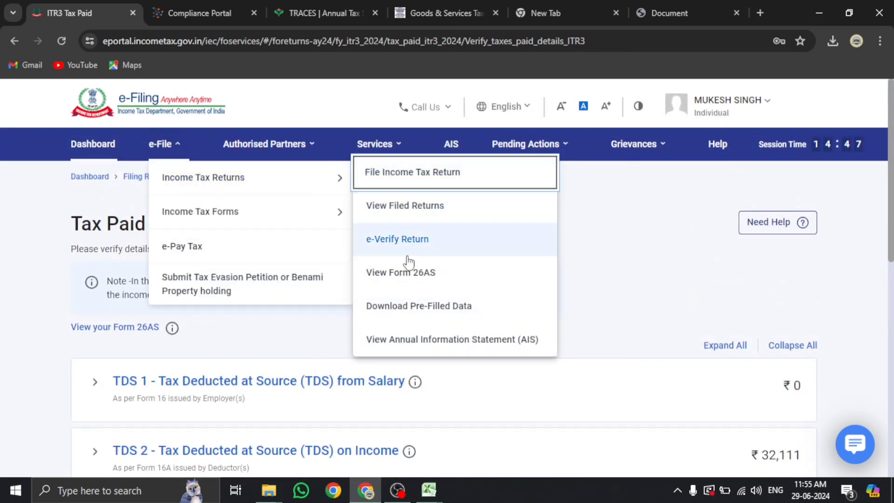
click(411, 284)
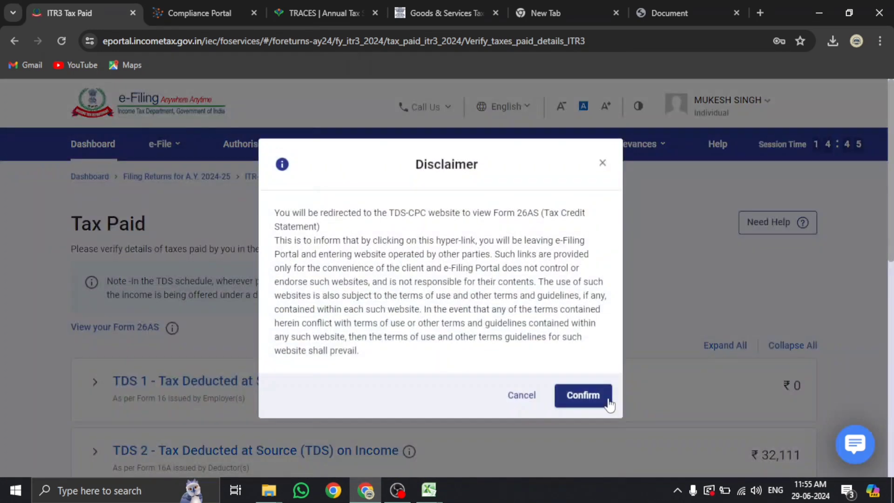
click(608, 396)
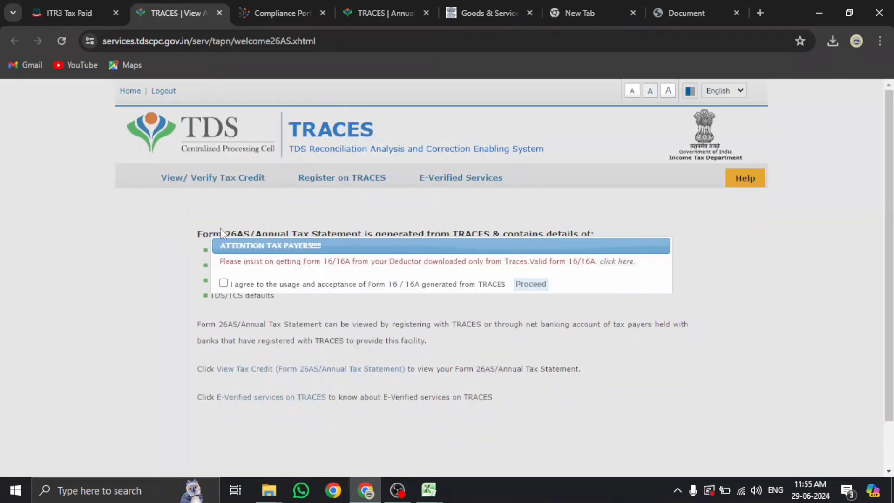
click(224, 282)
click(526, 285)
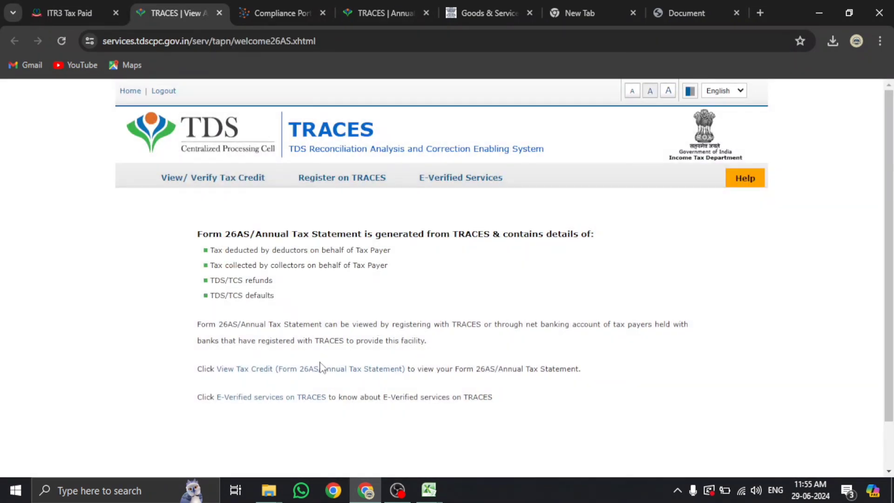
Display the assessment year 2024-25 Form 26AS tax credit statement in HTML
click(320, 368)
click(491, 244)
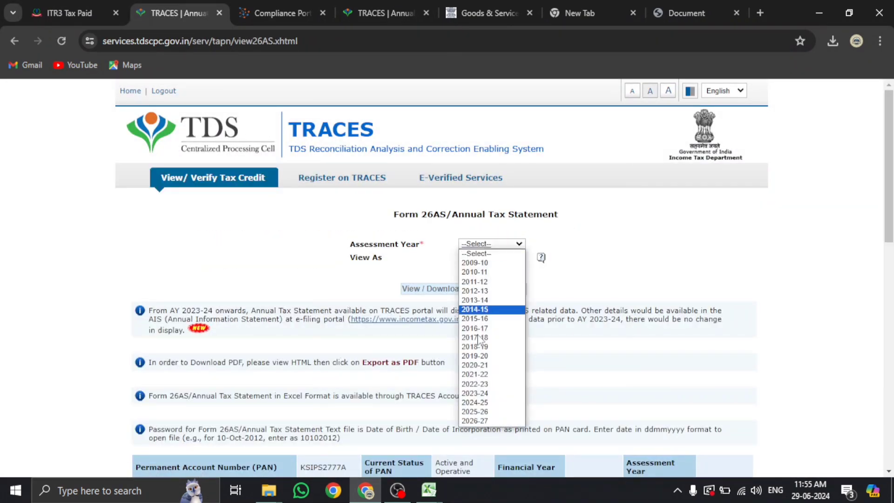
click(484, 401)
click(486, 257)
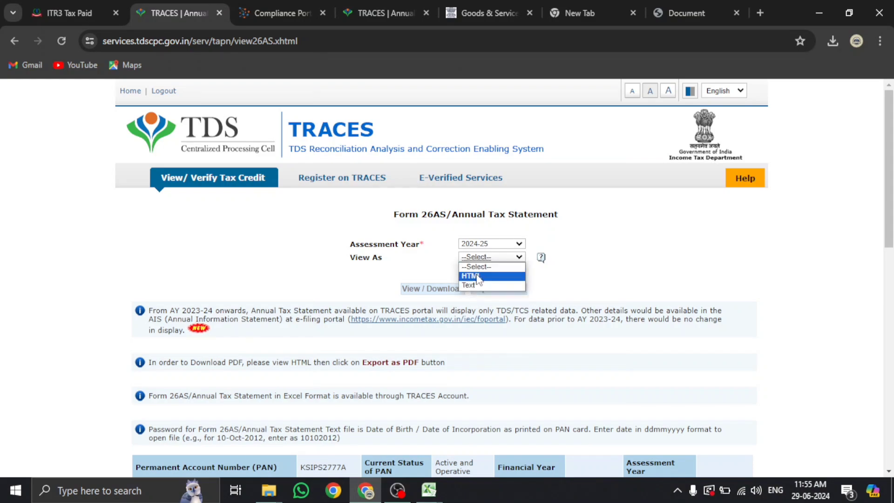
click(474, 272)
click(432, 288)
scroll(436, 298, down, 7)
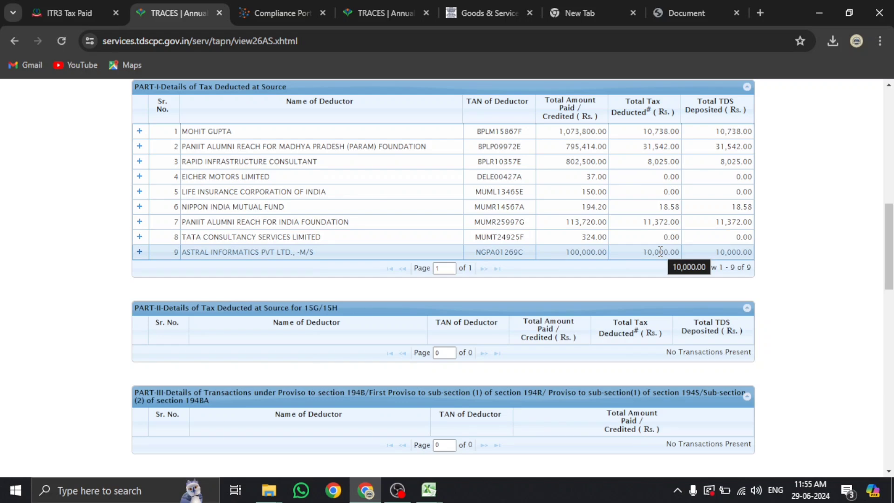
Compare deductor 2's ₹31,542 TDS in Form 26AS with the expanded TDS 2 table
click(93, 11)
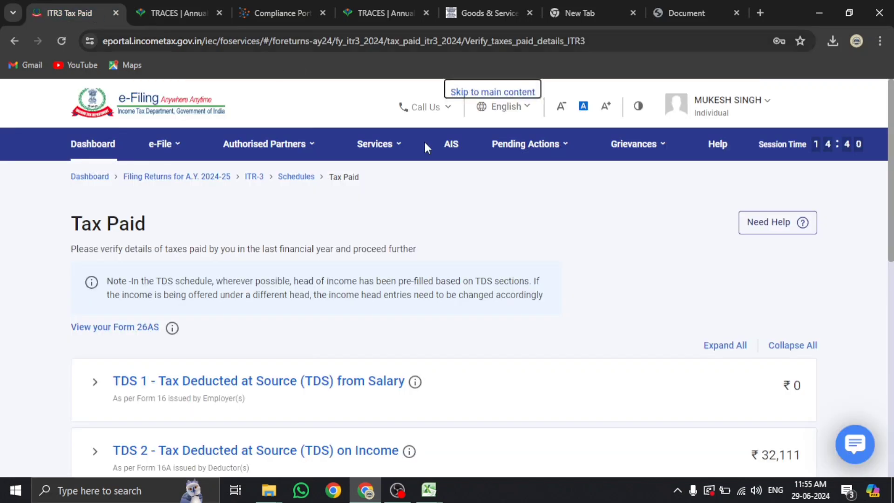
scroll(486, 331, down, 3)
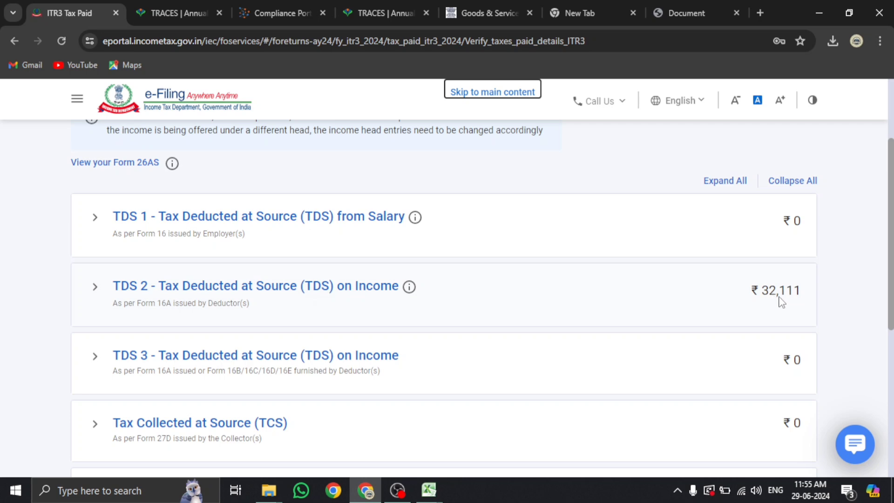
click(170, 13)
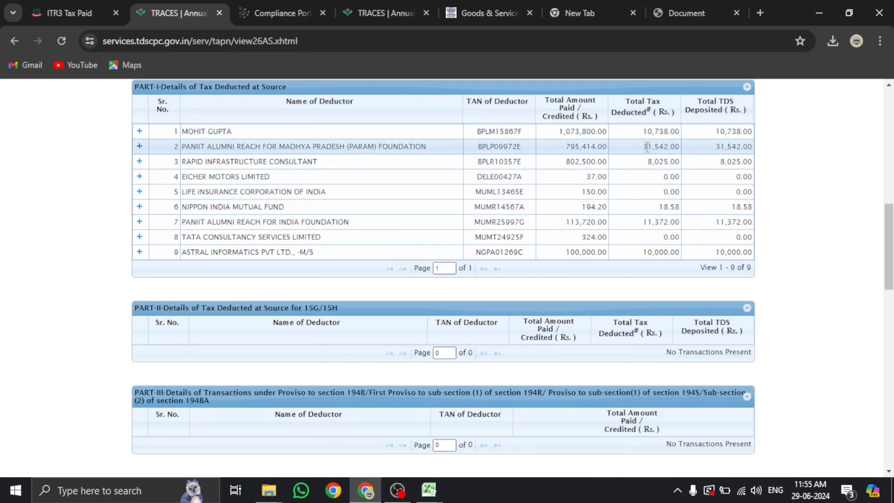
drag(643, 147, 676, 147)
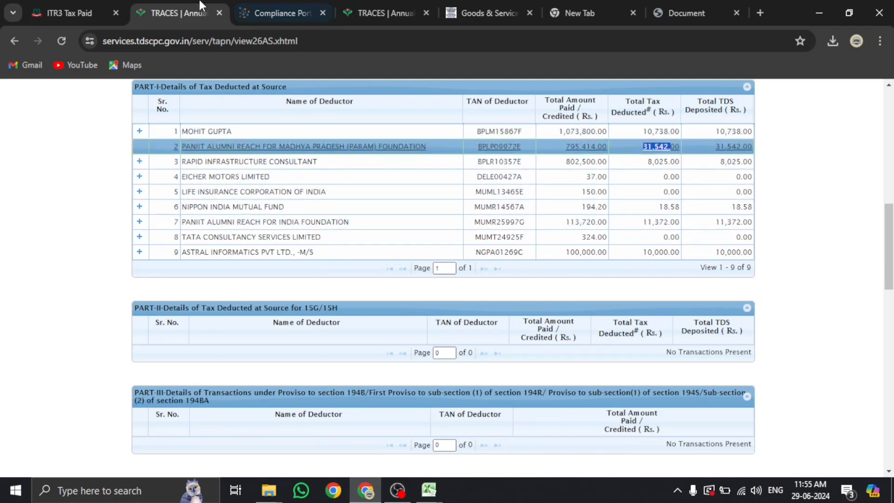
click(88, 5)
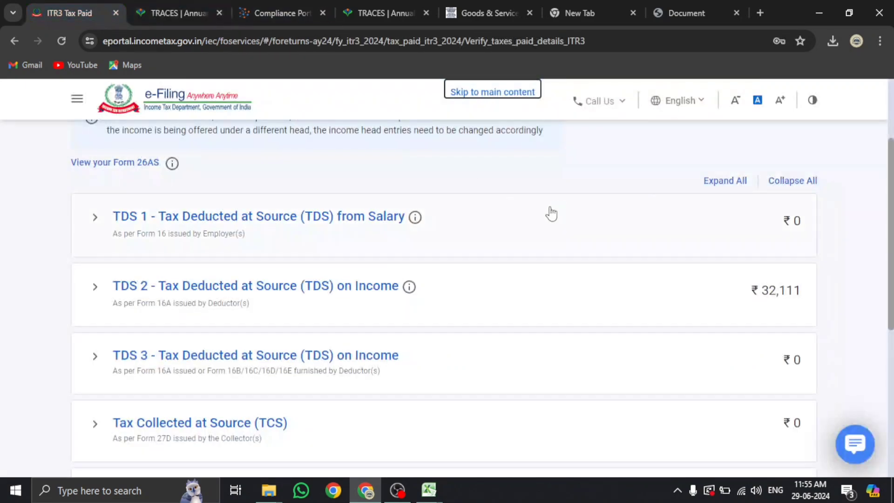
click(253, 285)
scroll(208, 326, down, 5)
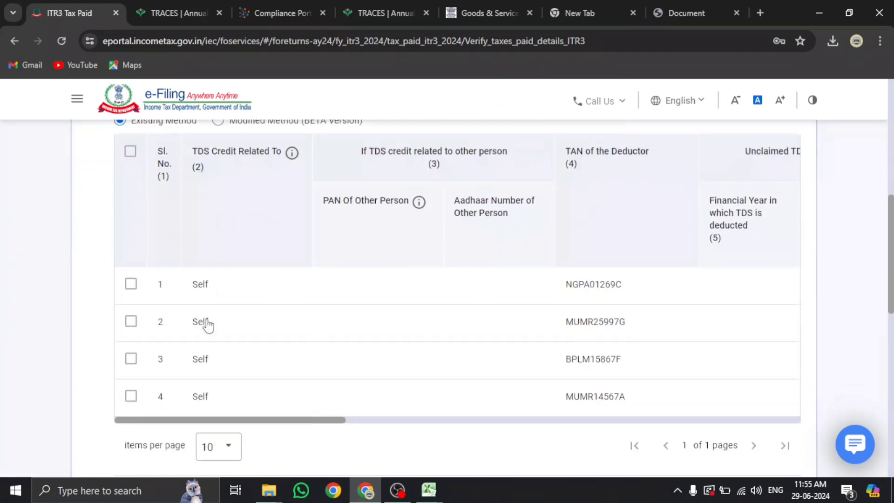
scroll(208, 326, down, 2)
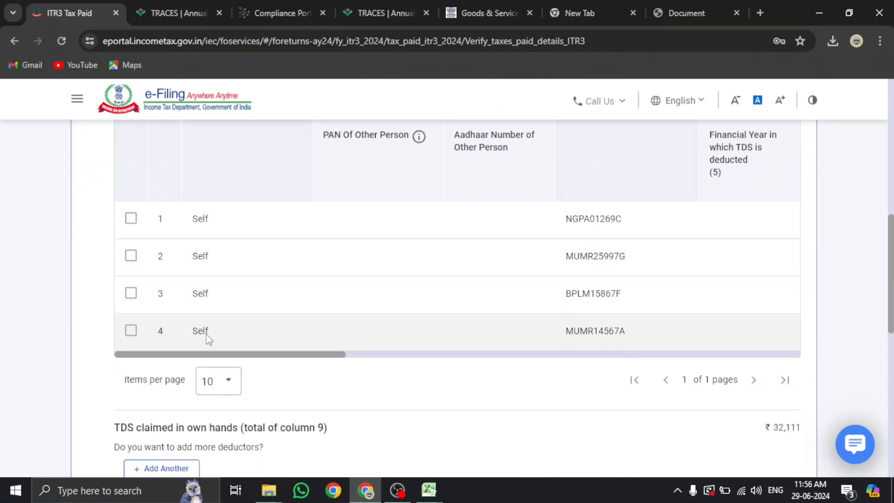
scroll(602, 231, up, 2)
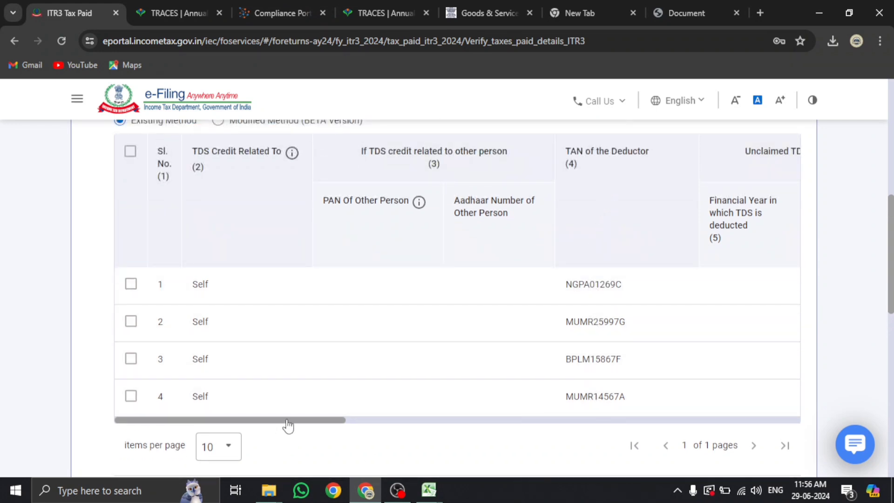
drag(288, 424, 457, 425)
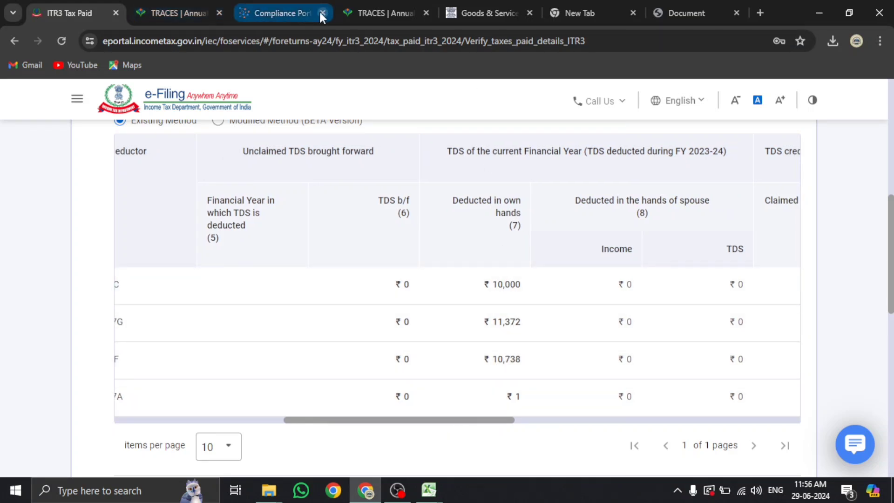
Recheck the Form 26AS deductors against TDS 2, then add another TDS 2 entry
click(174, 12)
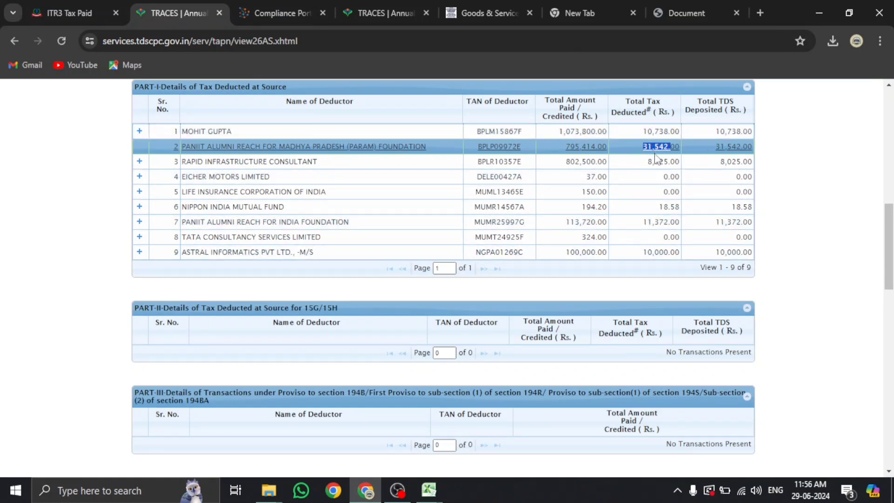
click(49, 6)
drag(357, 422, 125, 419)
scroll(353, 327, up, 4)
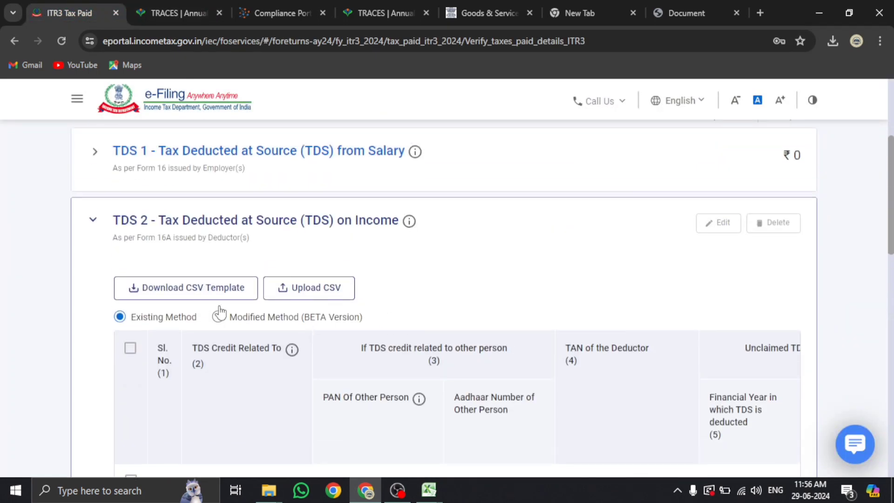
scroll(200, 312, down, 5)
scroll(191, 377, down, 3)
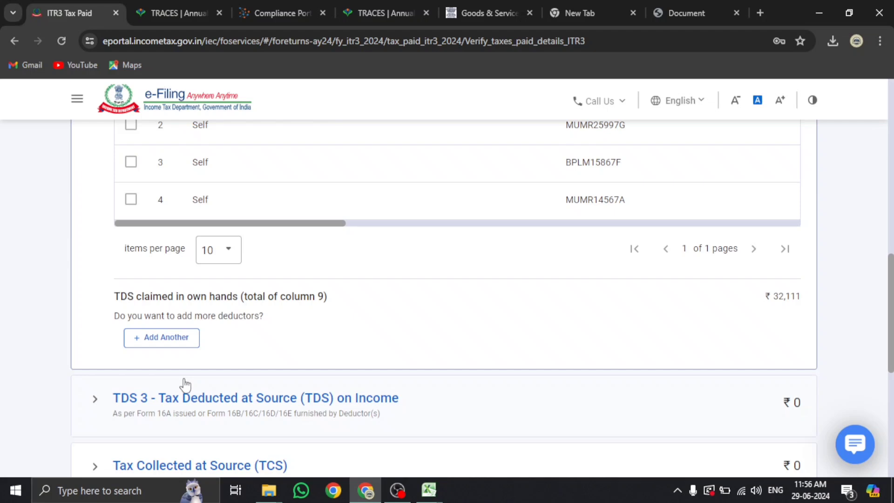
click(175, 345)
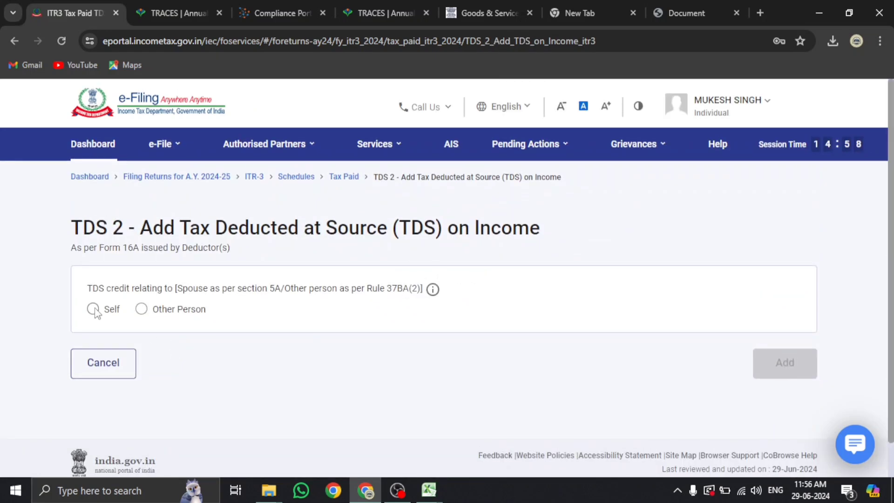
Mark the TDS credit as Self and paste the foundation's TAN from Form 26AS
click(93, 309)
scroll(95, 312, down, 3)
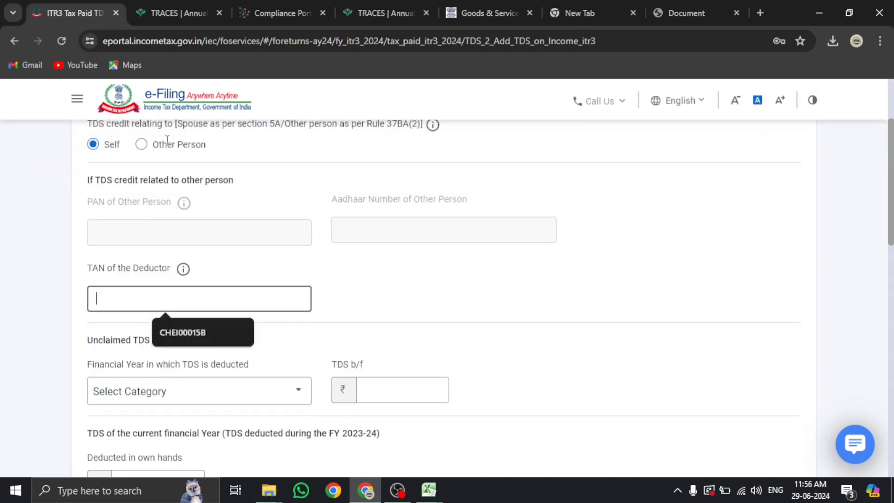
key(ctrl+Tab)
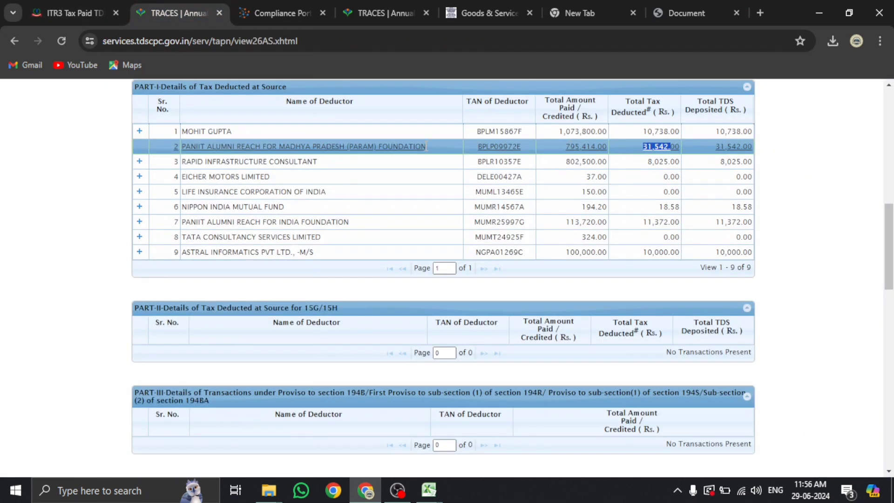
drag(480, 146, 520, 147)
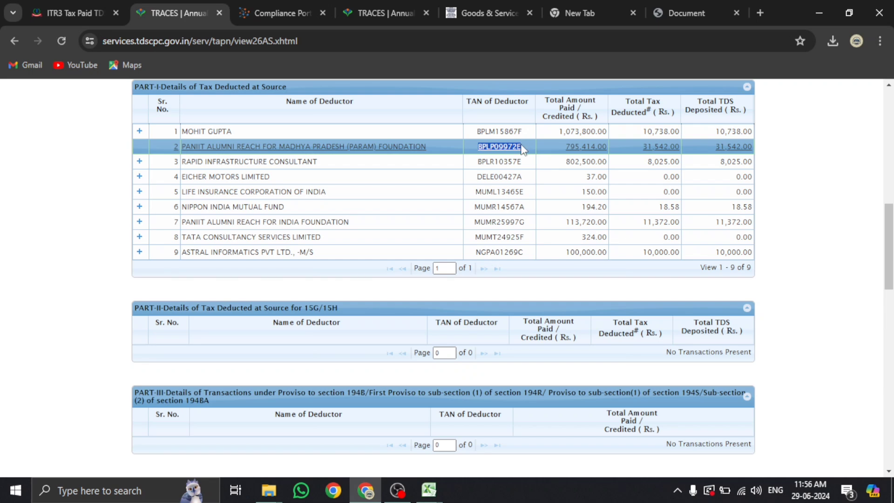
click(63, 13)
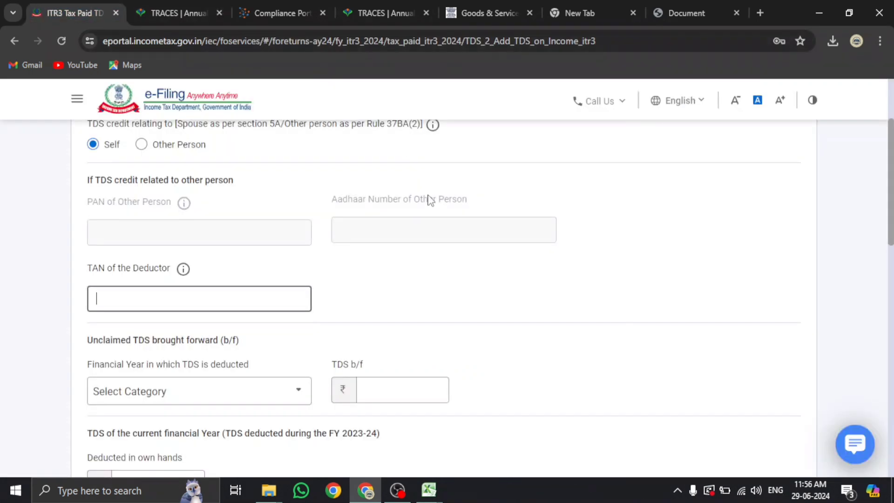
click(218, 288)
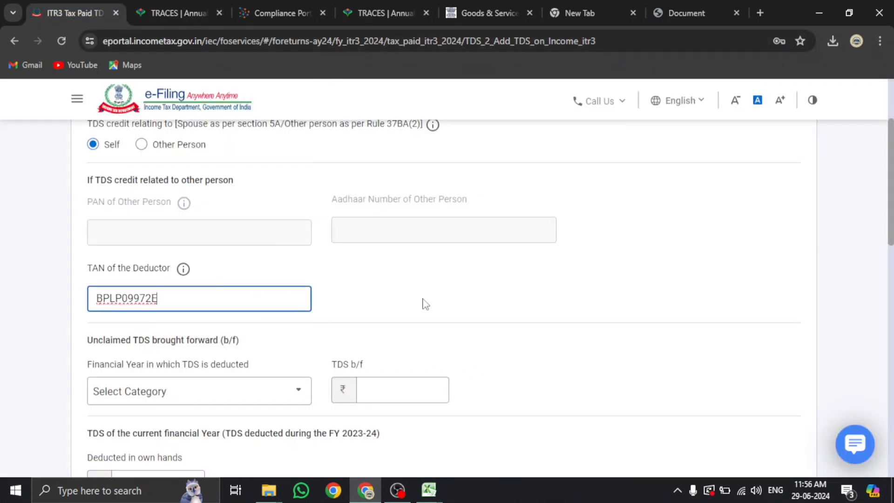
click(420, 303)
Enter 31542 as the TDS deducted in own hands, as shown in Form 26AS
scroll(286, 329, down, 2)
scroll(188, 287, down, 3)
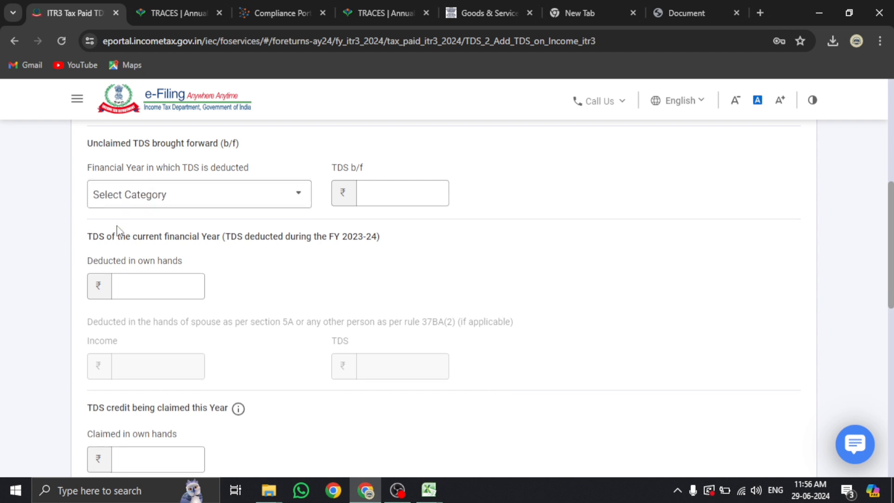
click(121, 284)
scroll(160, 259, up, 2)
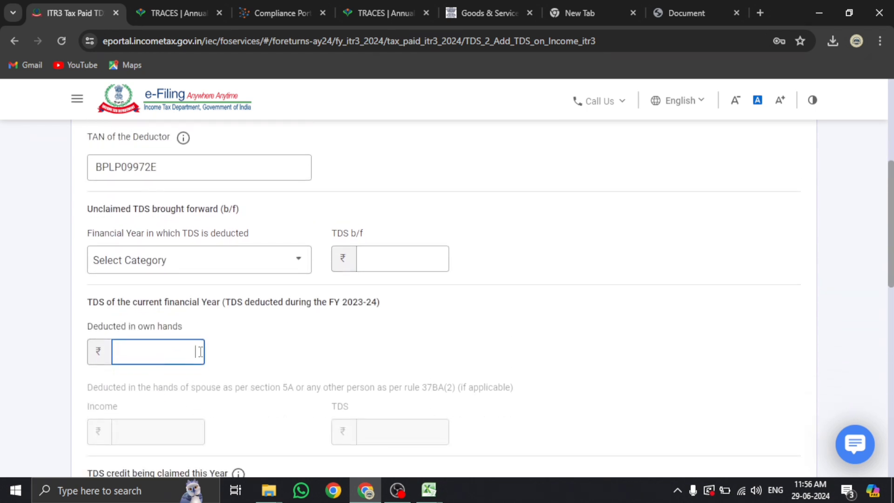
click(156, 10)
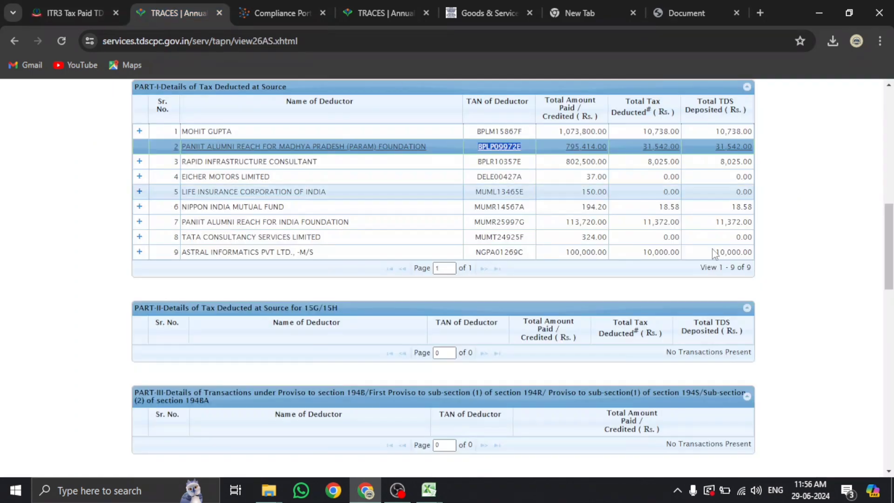
click(79, 14)
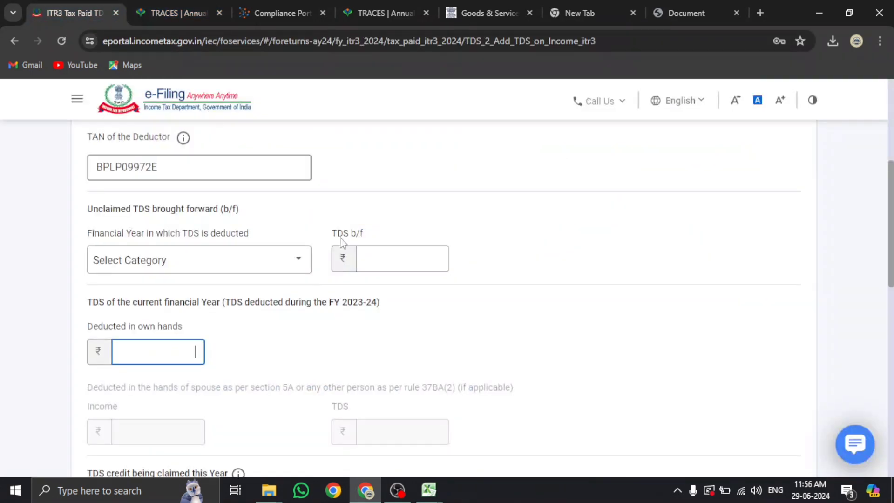
text(31542)
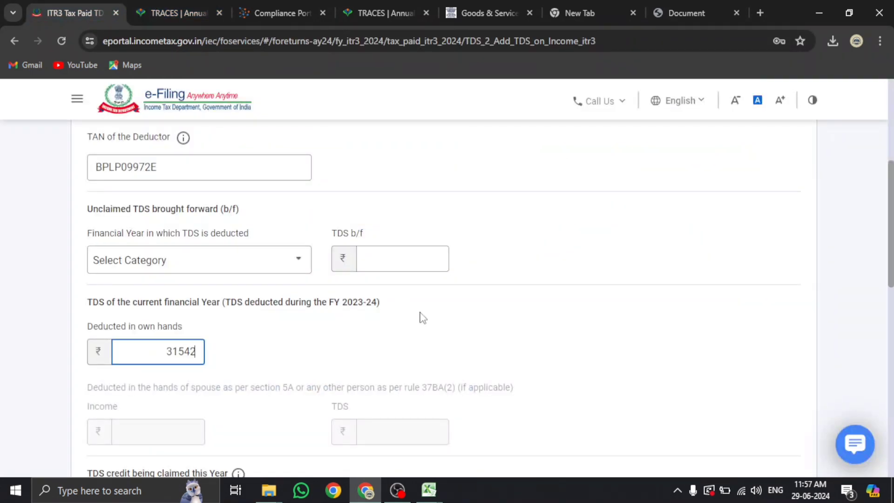
Enter 31,542 as the TDS claimed in own hands and review the entry
scroll(420, 315, down, 4)
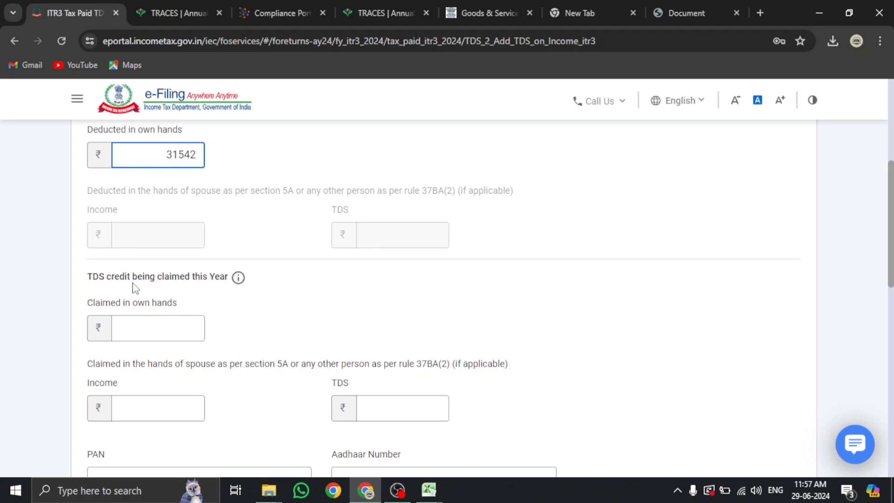
click(159, 280)
click(181, 327)
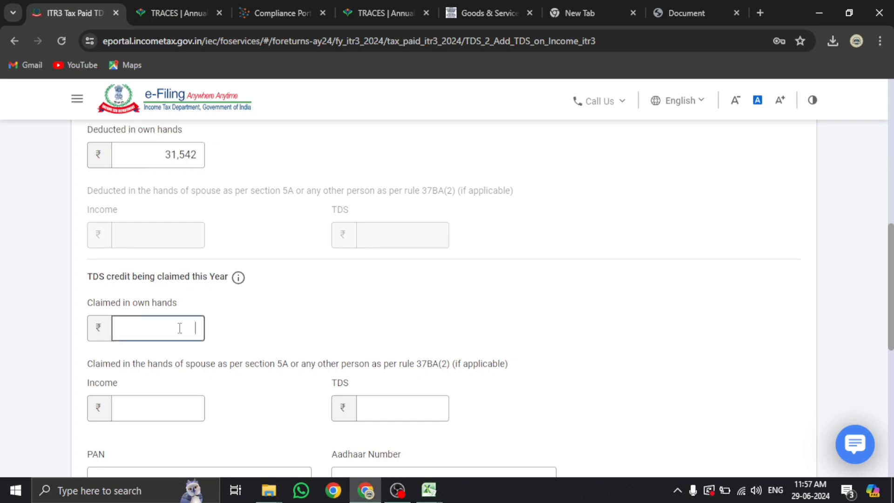
scroll(179, 328, up, 1)
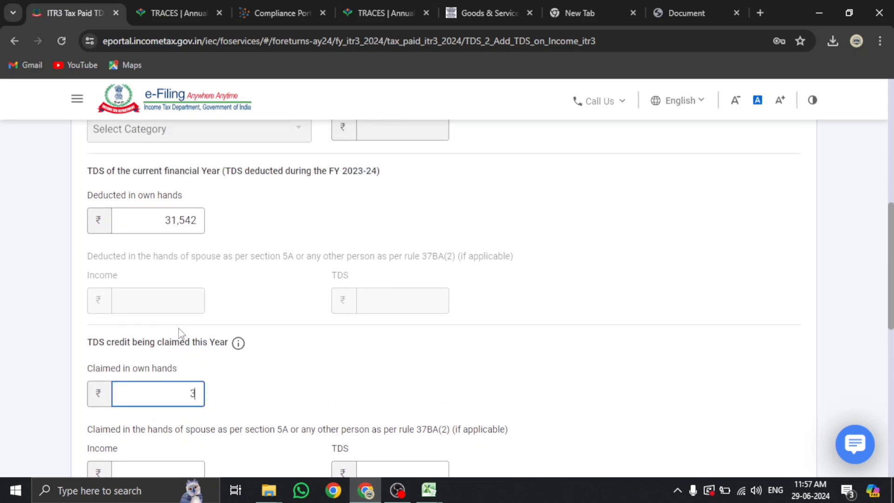
text(31,542)
click(179, 224)
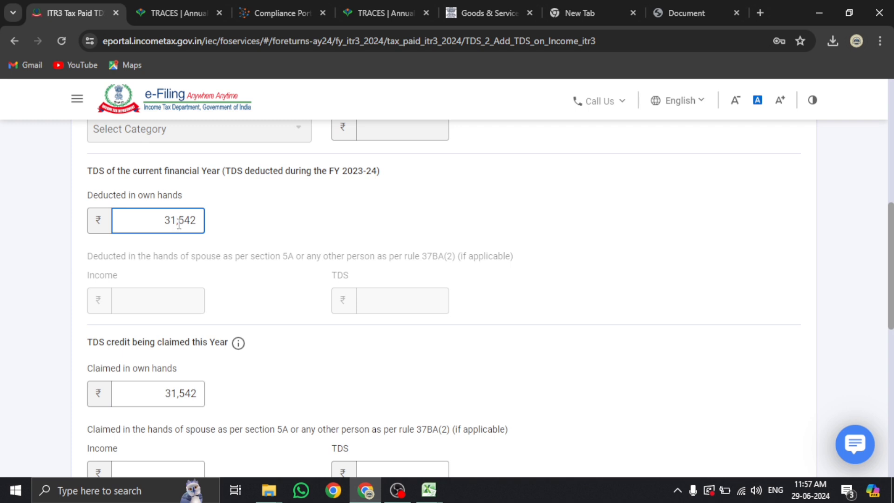
scroll(171, 246, down, 1)
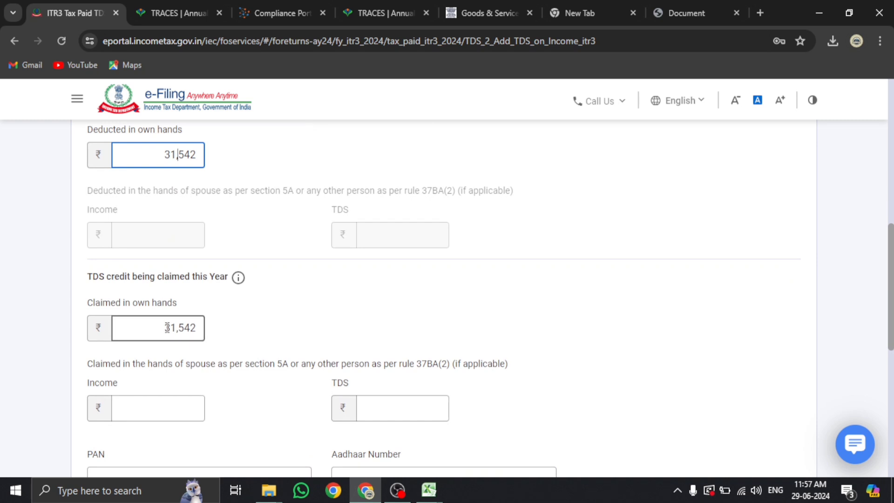
scroll(167, 328, up, 6)
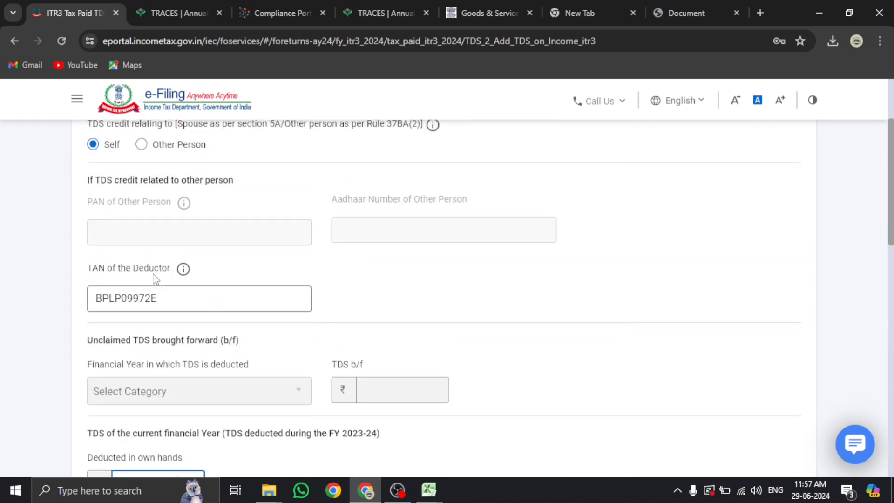
scroll(152, 275, down, 1)
scroll(135, 280, down, 1)
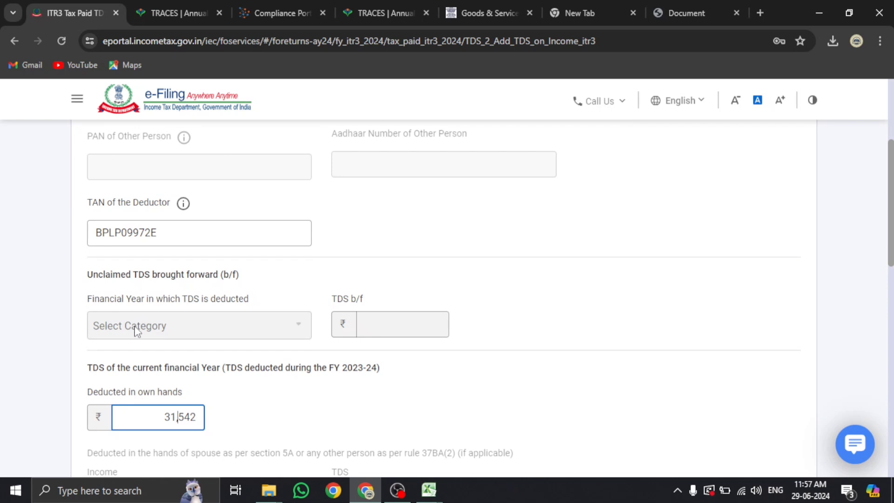
scroll(135, 328, down, 6)
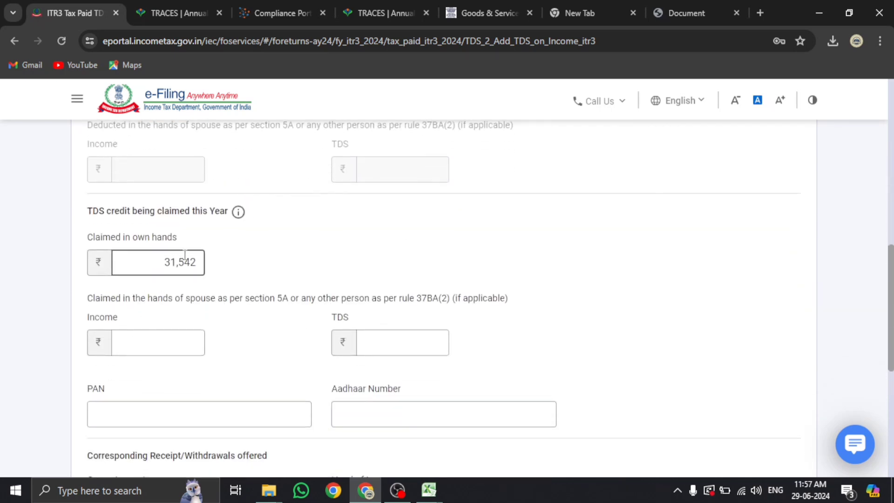
scroll(222, 285, down, 1)
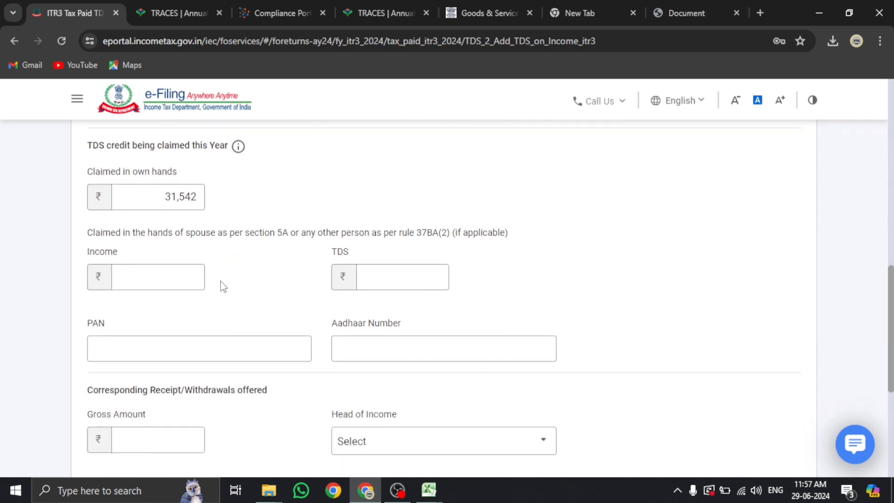
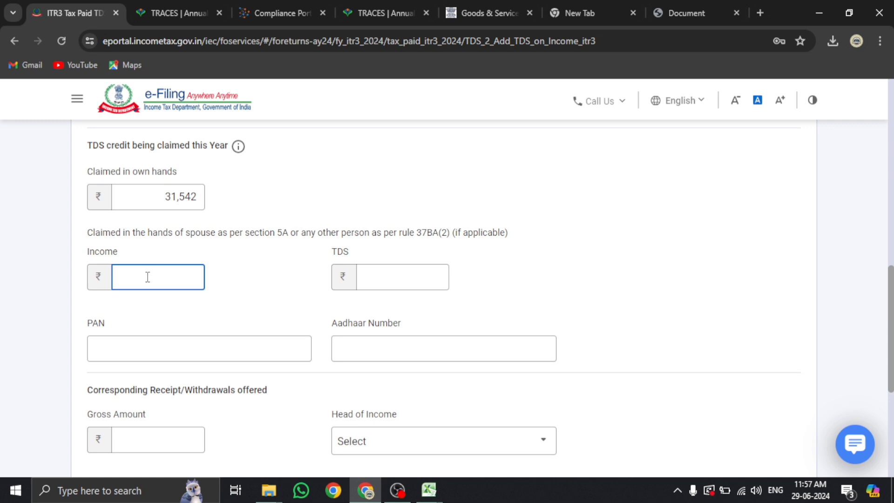
Enter gross amount 795414 from Form 26AS, set head of income to Business and Profession, and add the entry
scroll(147, 277, down, 3)
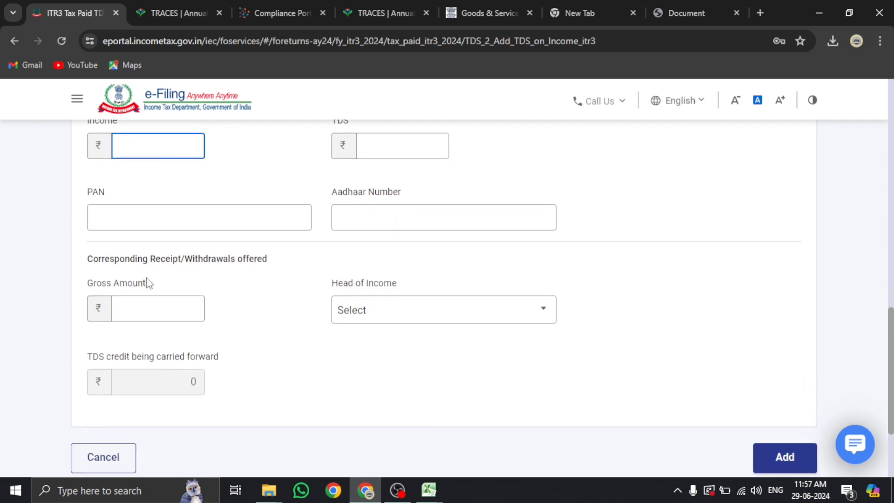
click(164, 305)
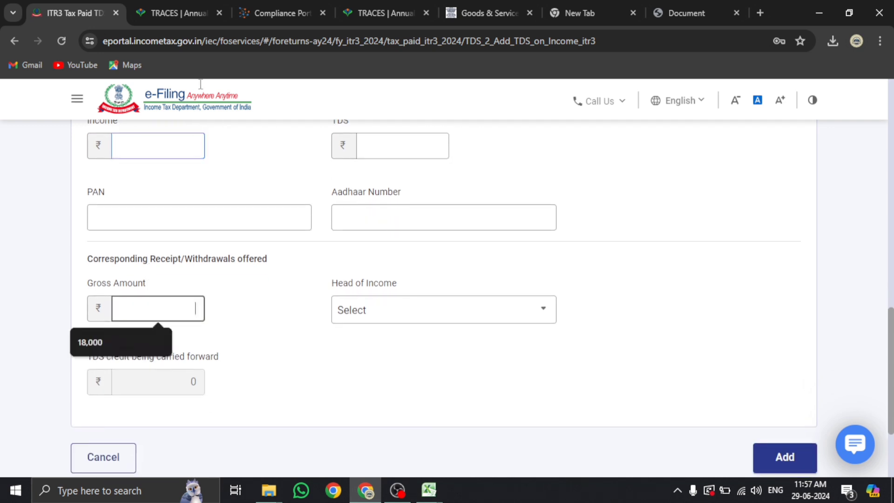
click(177, 13)
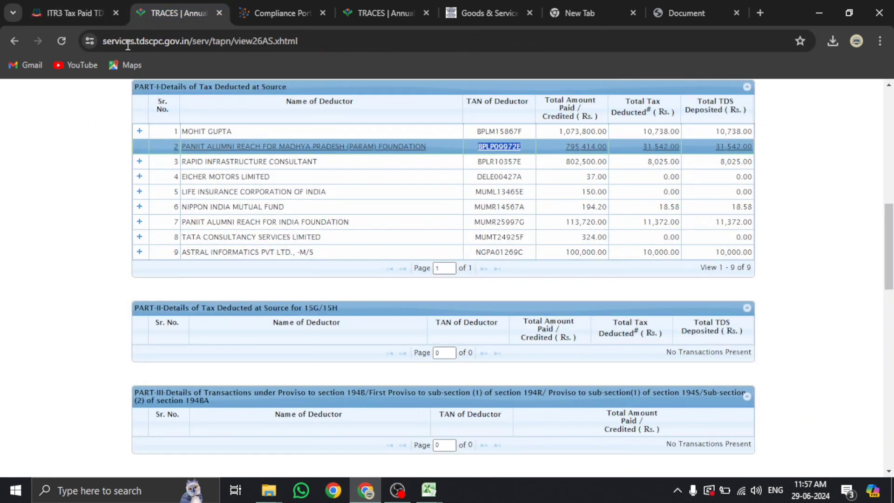
click(78, 9)
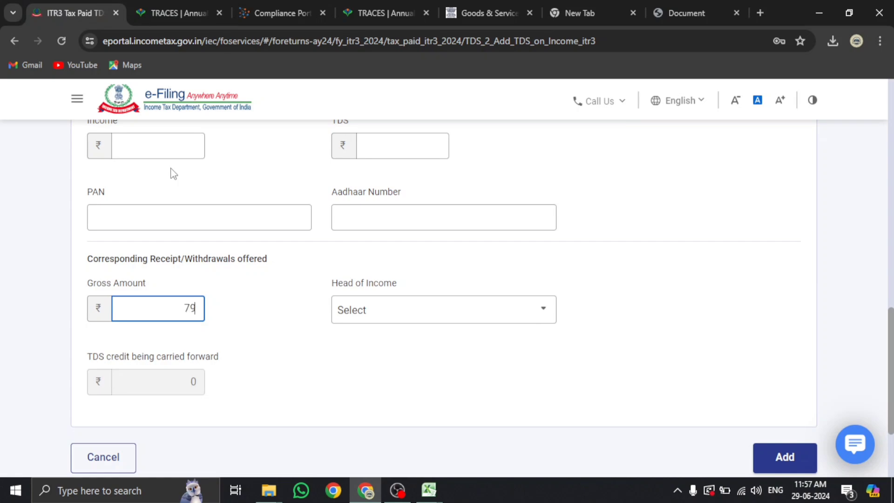
text(795414)
click(395, 319)
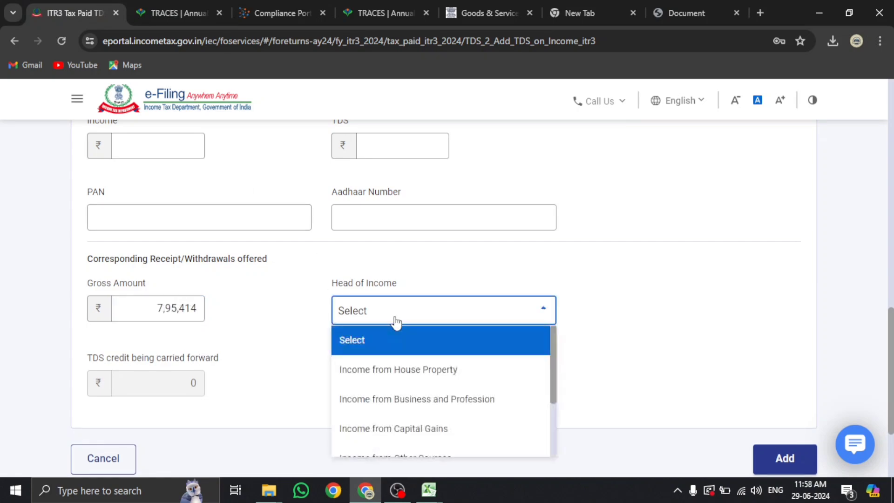
scroll(415, 368, down, 1)
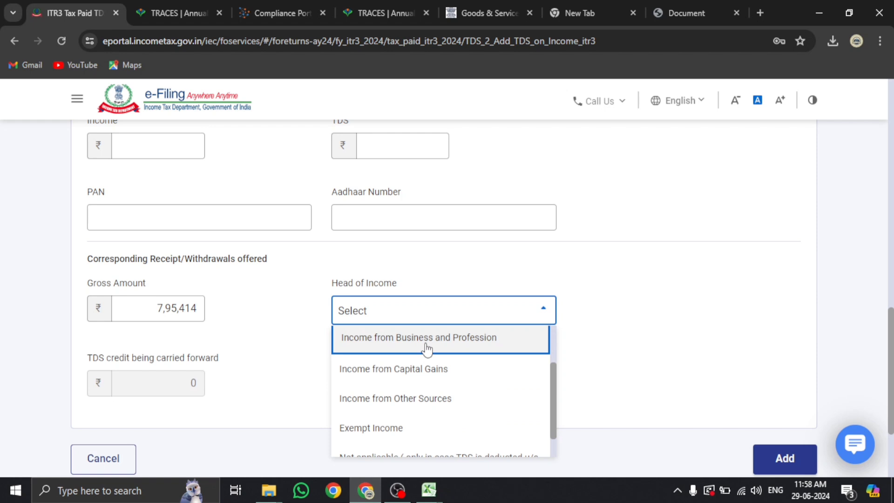
click(426, 349)
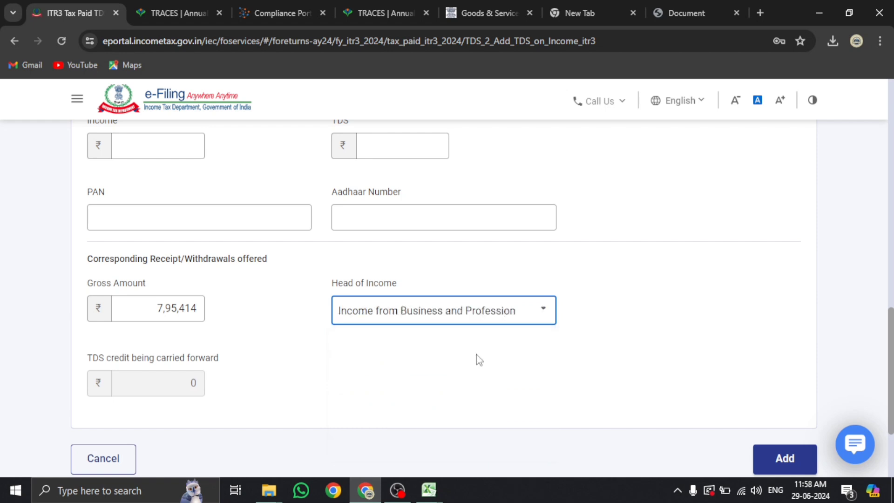
click(786, 459)
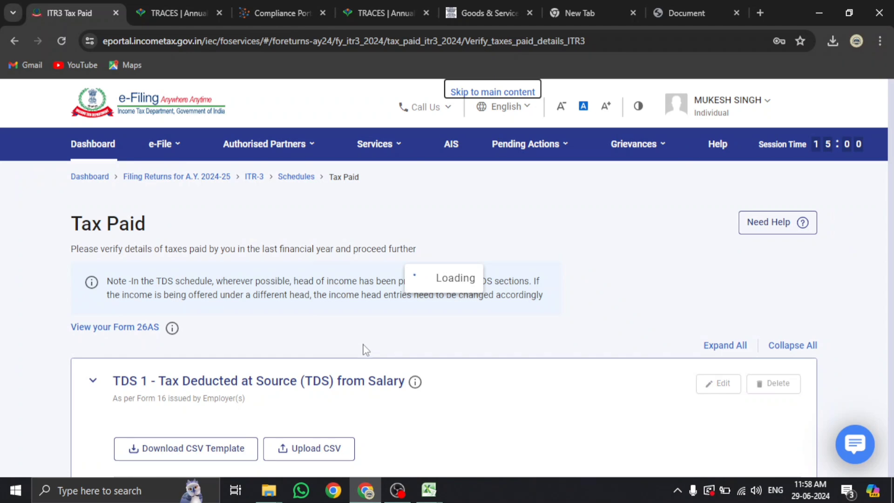
Expand the TDS 2 deductor table to review its five entries and begin another TDS 2 entry
click(169, 12)
click(70, 13)
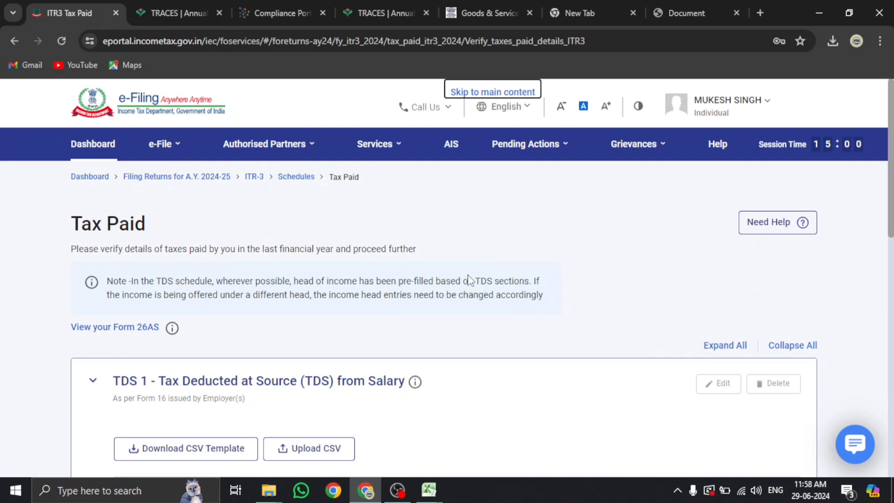
scroll(464, 275, down, 5)
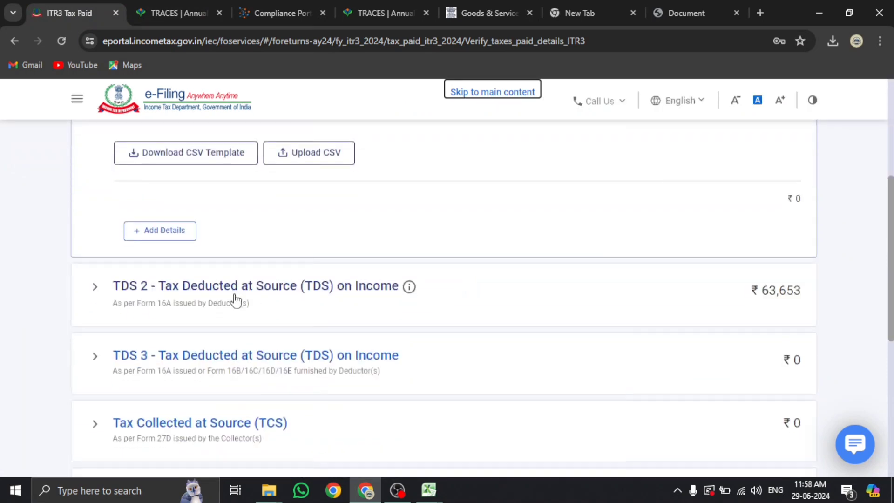
click(163, 287)
scroll(168, 265, down, 3)
scroll(158, 316, down, 4)
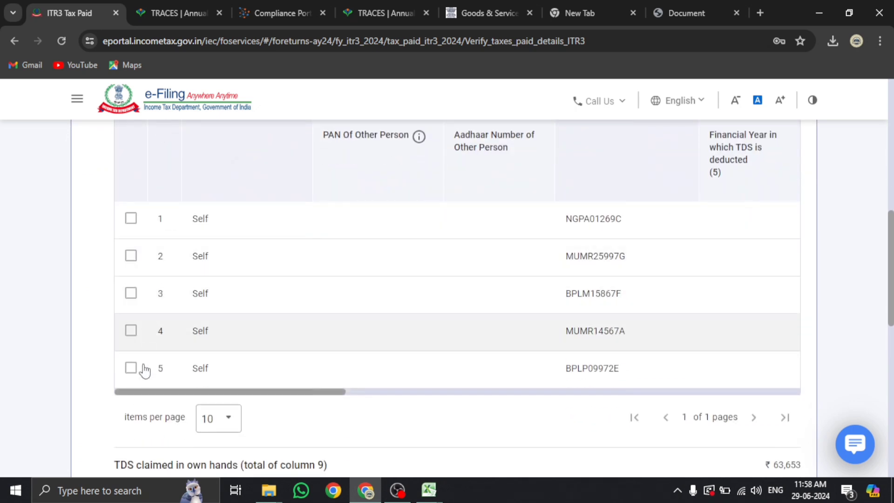
scroll(145, 371, down, 5)
click(159, 312)
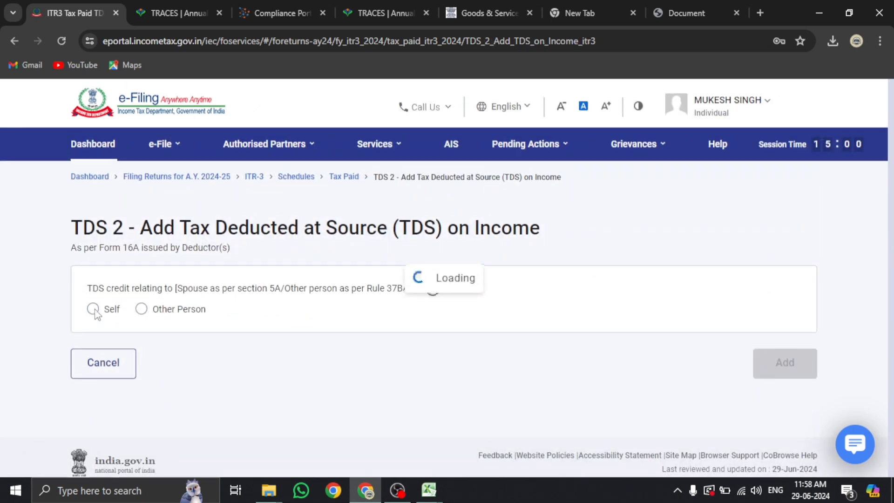
Mark the TDS credit as Self and paste the third deductor's TAN copied from Form 26AS
click(93, 309)
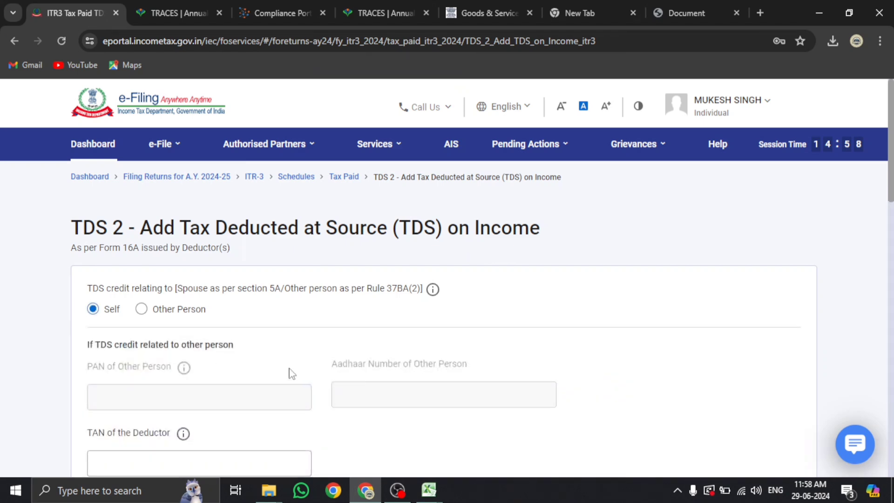
scroll(249, 371, down, 5)
click(124, 229)
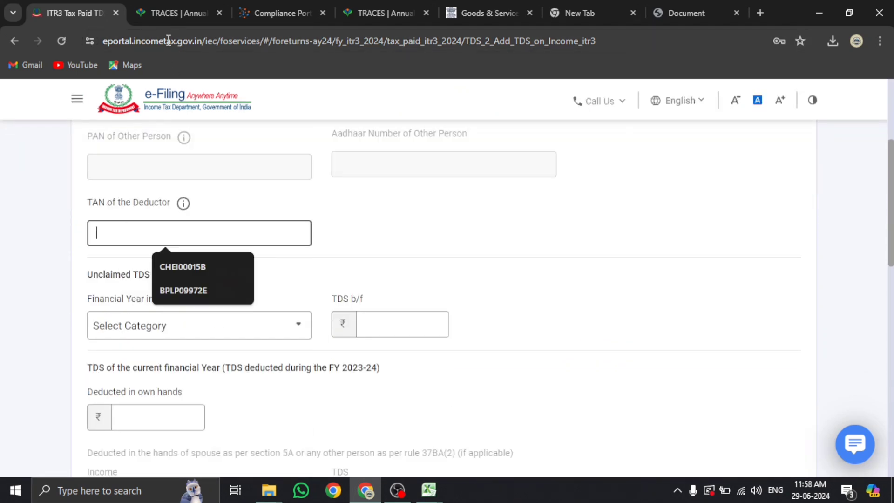
click(176, 14)
double_click(497, 161)
key(ctrl+c)
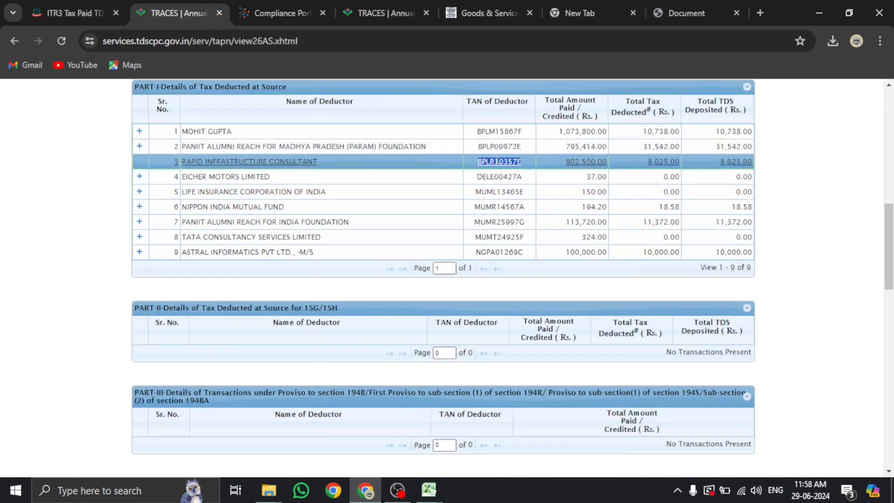
click(82, 13)
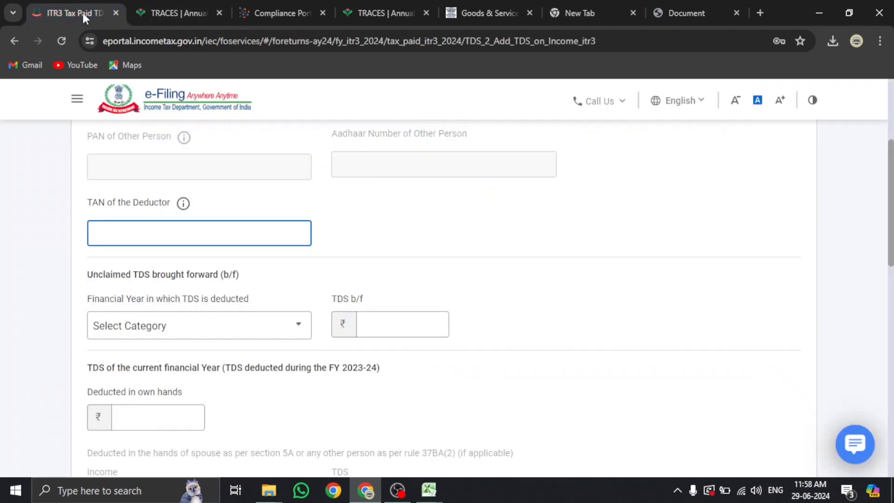
click(198, 231)
key(ctrl+v)
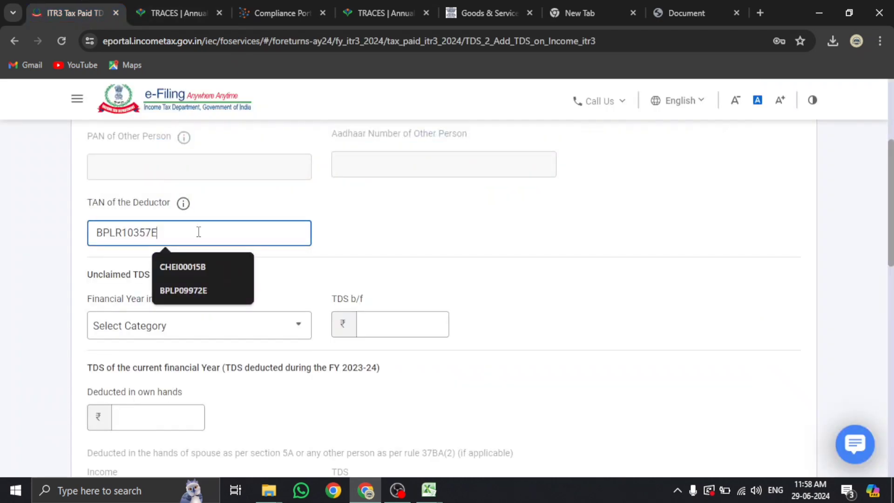
Enter 8025 as the TDS deducted in own hands and fill the TDS claimed
scroll(557, 259, down, 1)
scroll(557, 260, down, 2)
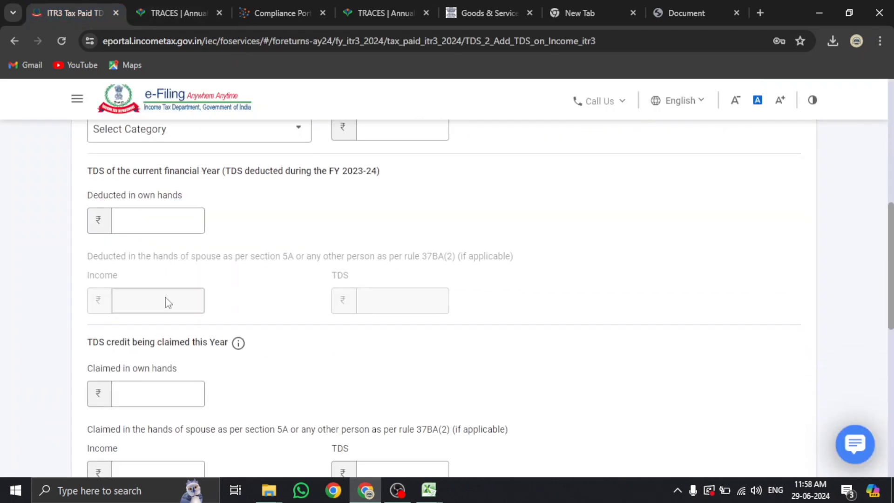
click(158, 219)
click(155, 12)
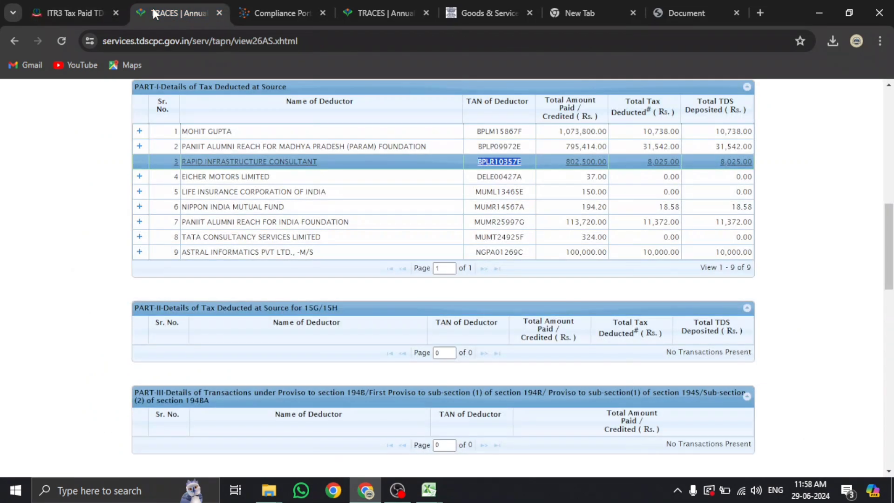
click(74, 14)
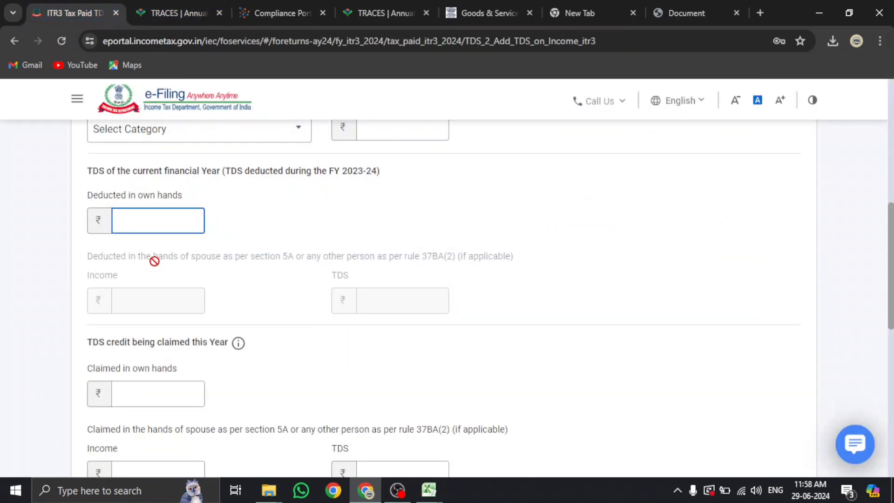
text(8025)
click(149, 396)
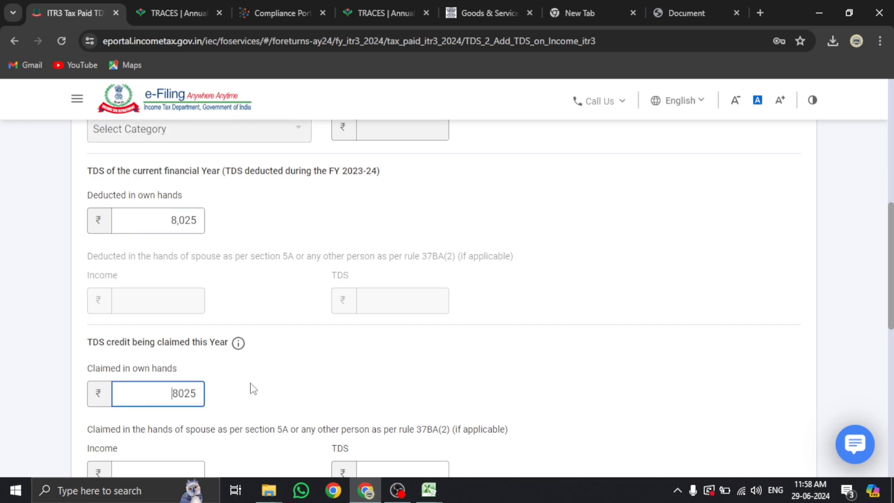
Enter gross amount 802500 under Business and Profession and save the TDS entry
scroll(199, 411, down, 7)
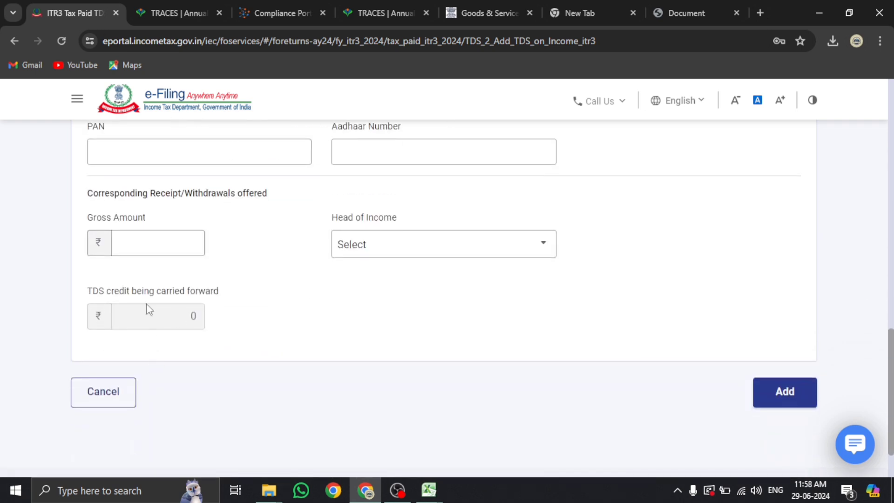
click(149, 248)
key(ctrl+Tab)
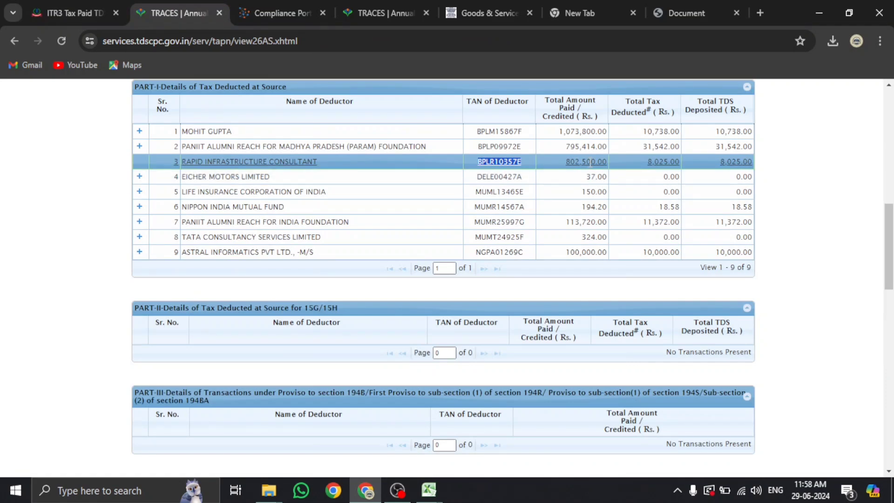
click(70, 13)
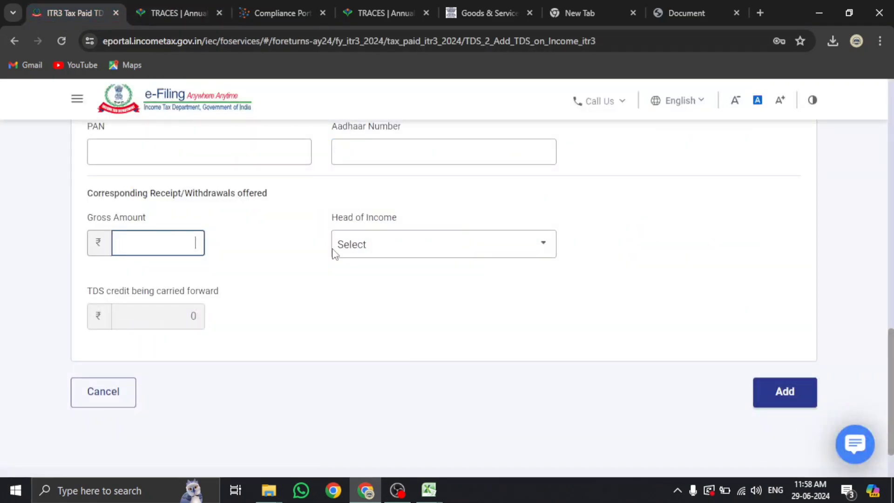
text(802500)
click(428, 246)
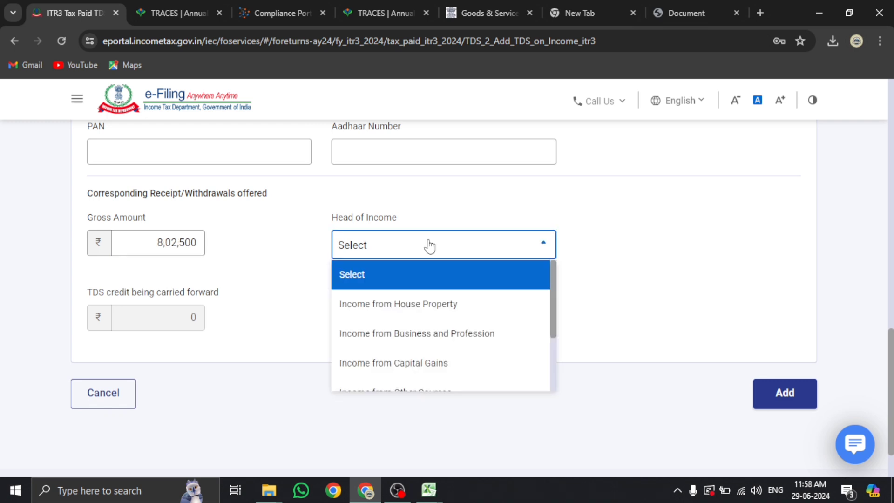
click(435, 335)
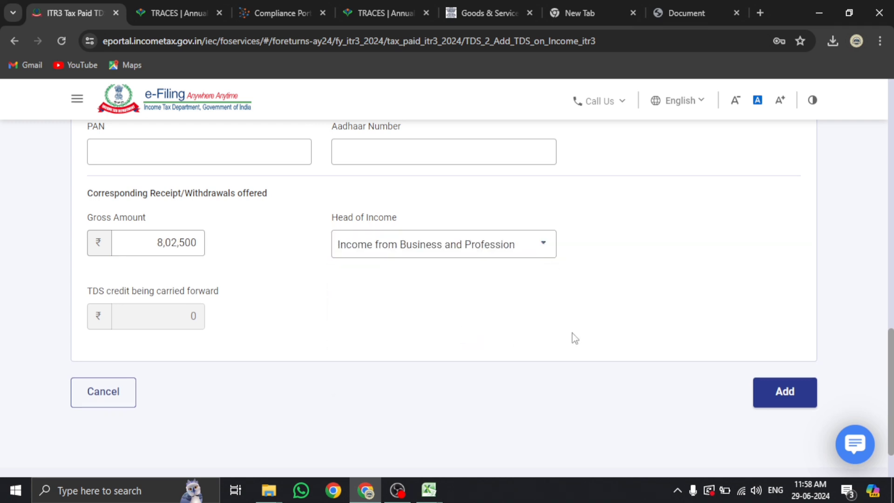
click(782, 401)
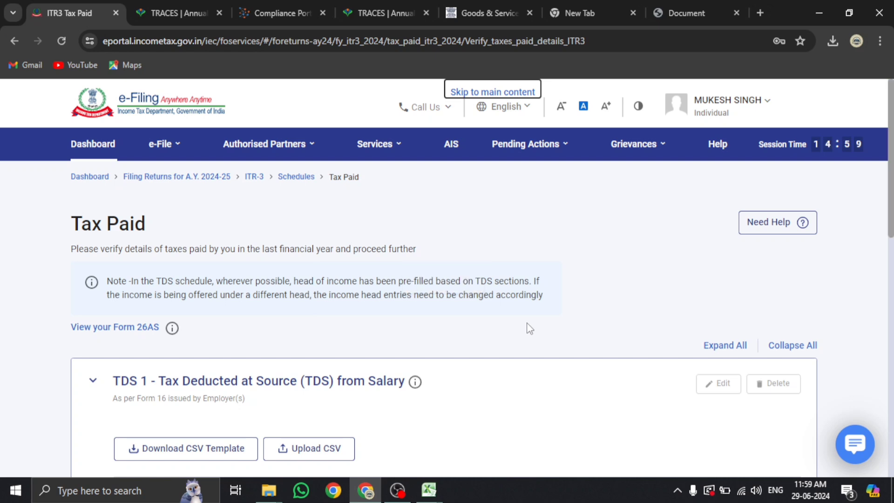
Check the TDS 2 total of ₹71,678, then bring up the Form 26AS deductor table
scroll(529, 328, down, 6)
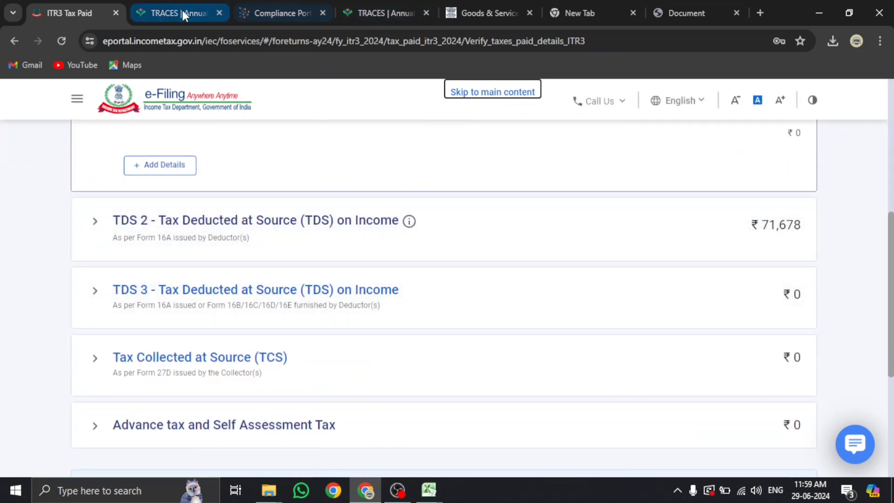
click(179, 13)
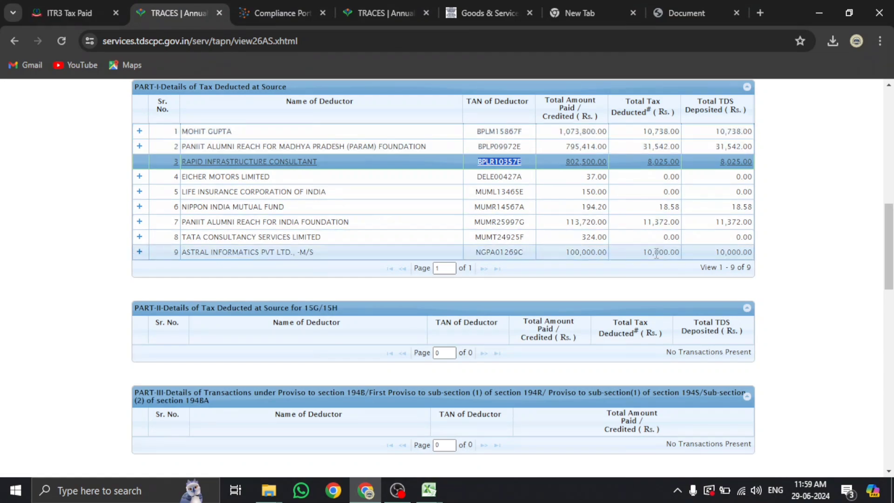
Switch to the Annual Information Statement and show its TDS/TCS Information section
click(287, 14)
scroll(320, 226, up, 8)
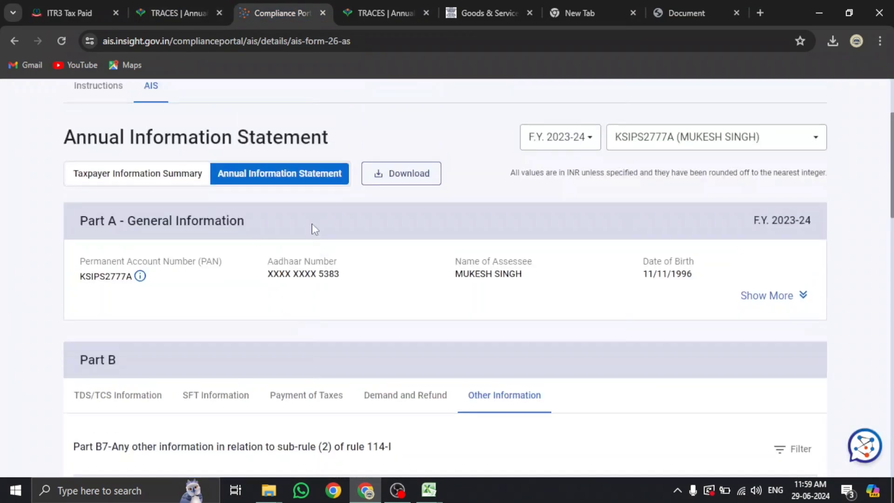
scroll(391, 274, down, 3)
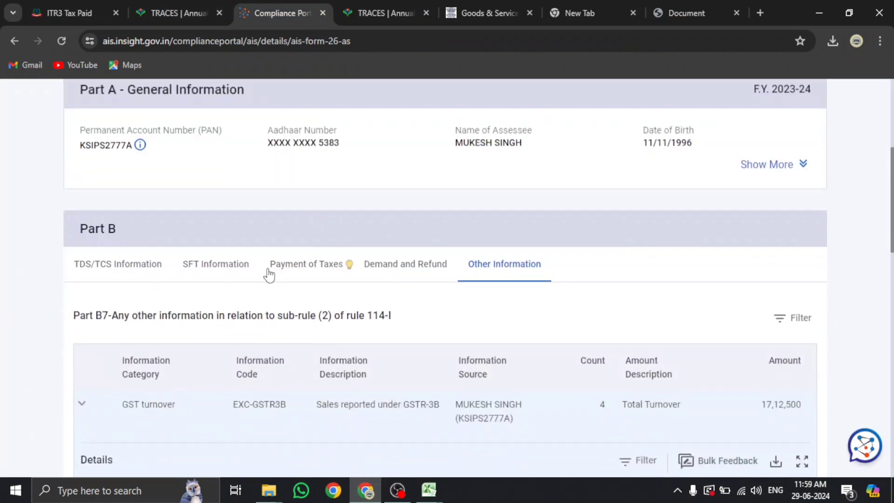
click(136, 271)
Expand the first Section 194C receipt of 10,73,800 and select its TDS deposited amount 10,738
scroll(438, 273, down, 4)
scroll(437, 274, down, 5)
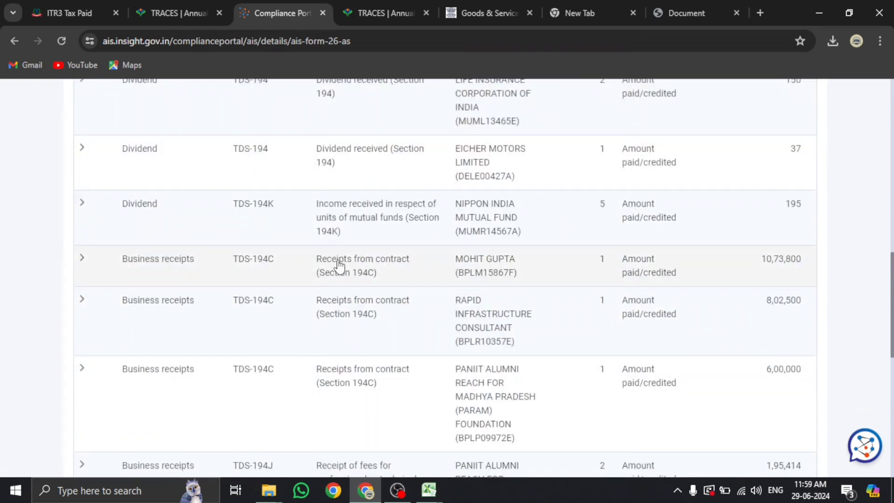
scroll(768, 221, down, 6)
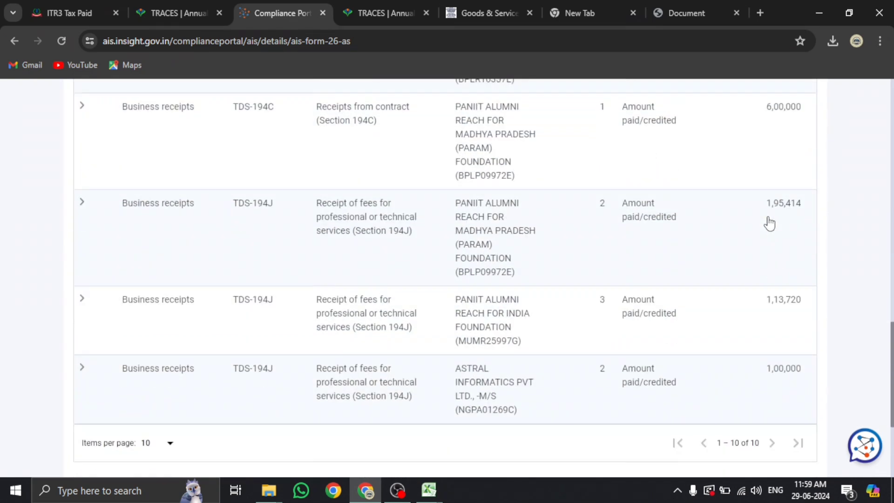
scroll(763, 223, up, 7)
scroll(763, 225, up, 7)
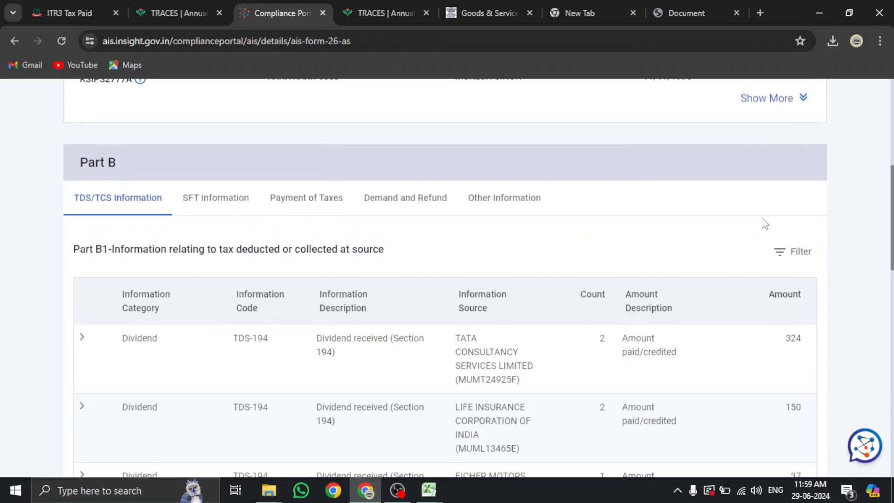
scroll(764, 224, down, 1)
scroll(758, 222, down, 7)
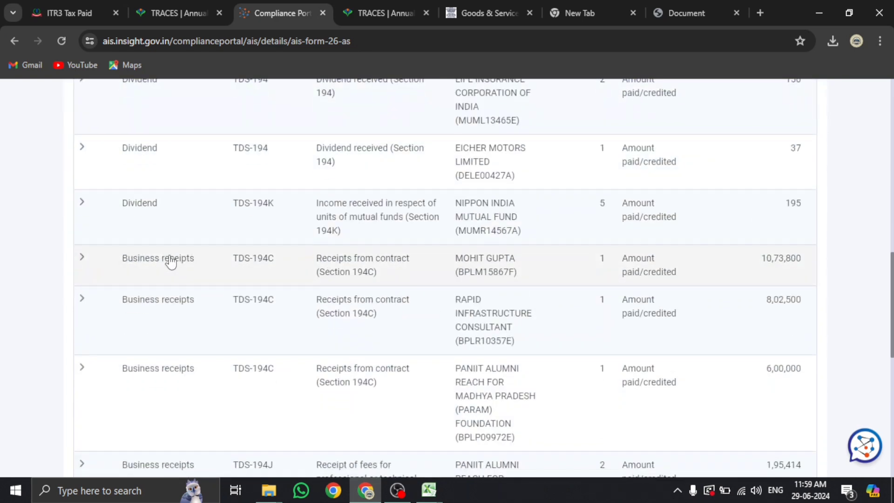
click(754, 205)
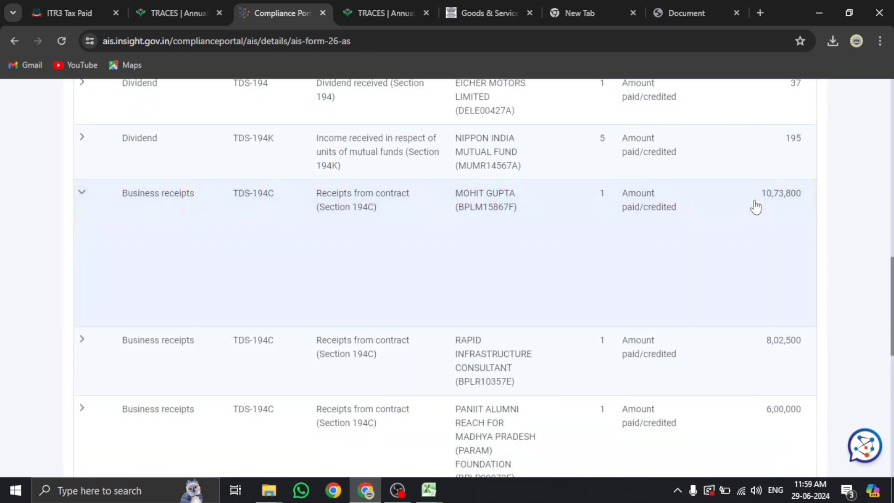
drag(684, 324, 717, 330)
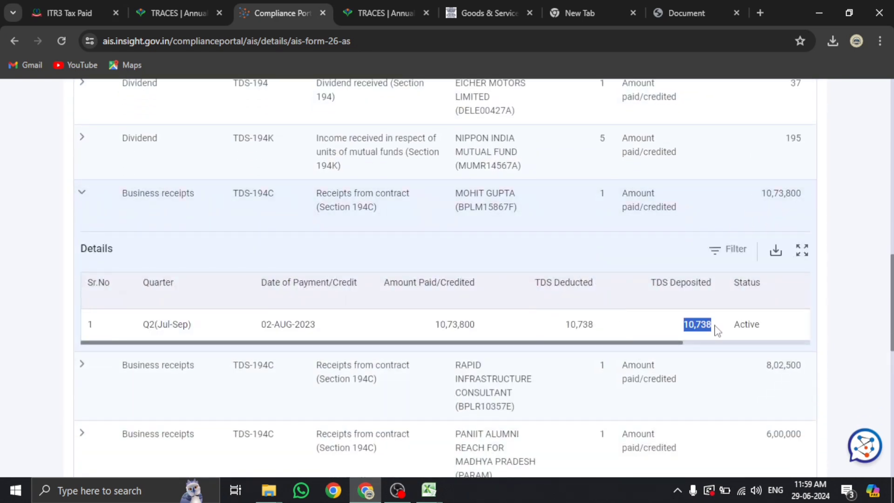
On the ITR3 Tax Paid schedule, expand Advance tax and Self Assessment Tax and open Add Details
click(42, 16)
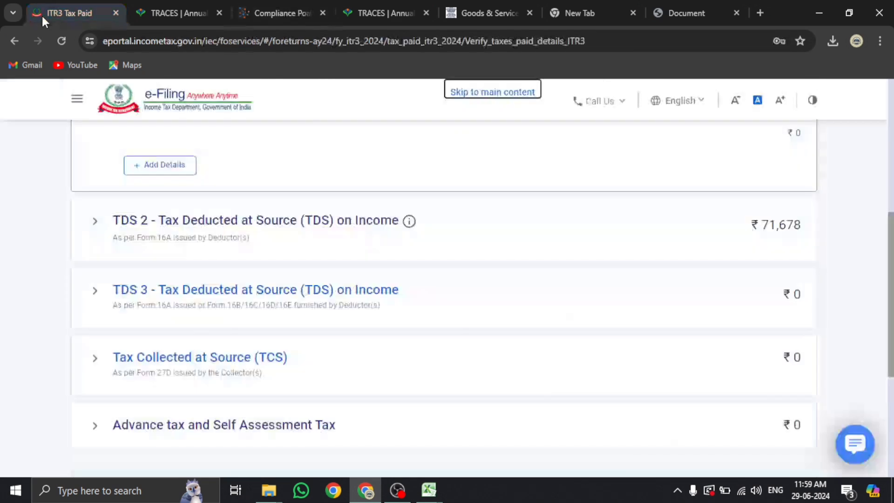
scroll(651, 303, down, 4)
scroll(370, 304, up, 4)
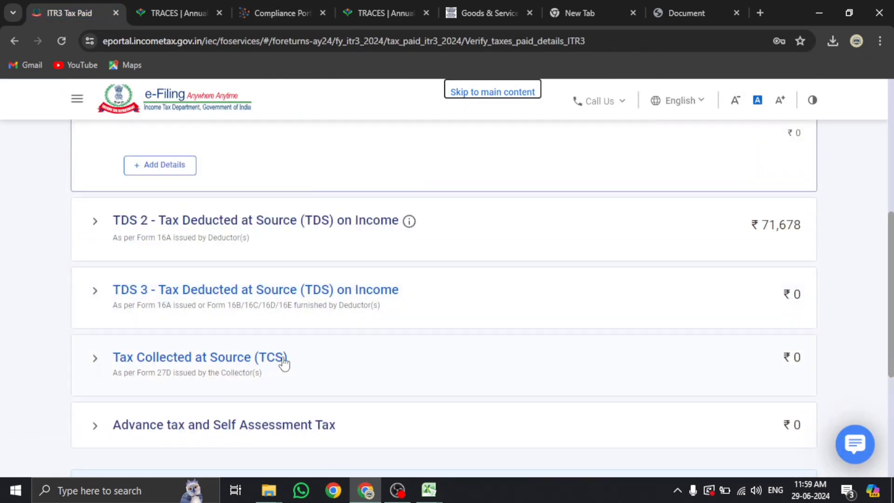
scroll(279, 358, down, 3)
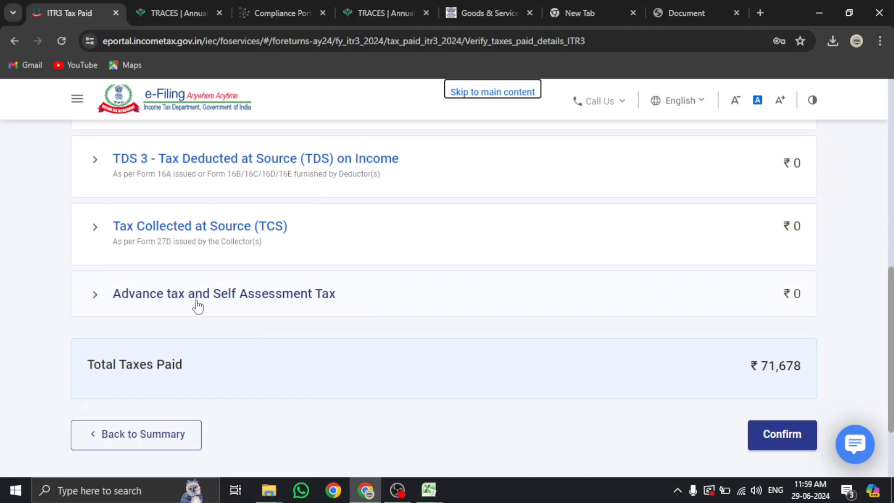
click(274, 302)
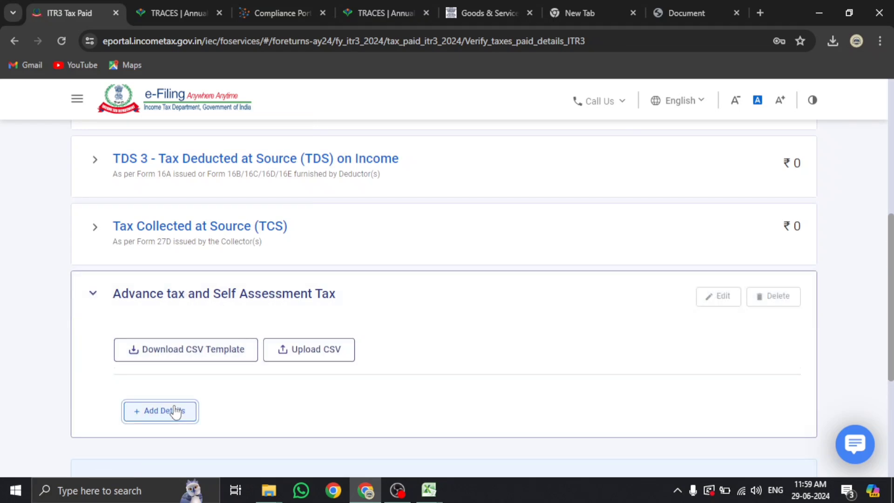
click(174, 411)
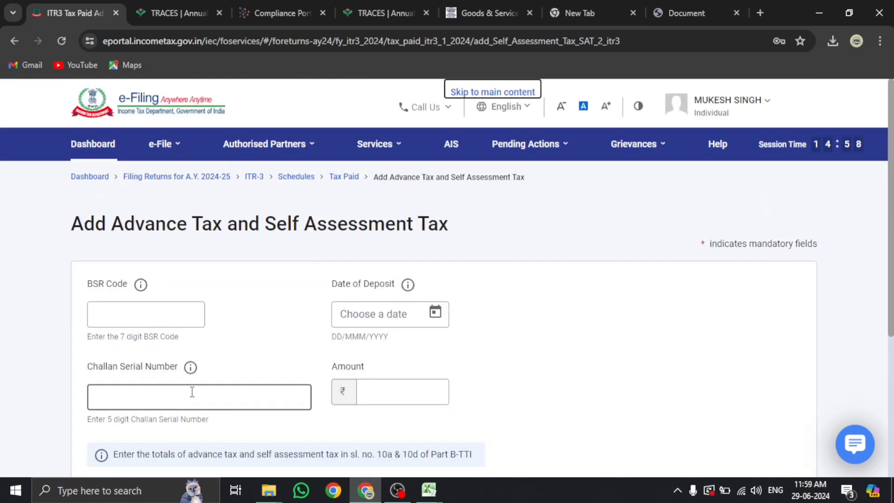
Try the BSR Code and Date of Deposit fields, then cancel the advance tax entry without saving
click(160, 317)
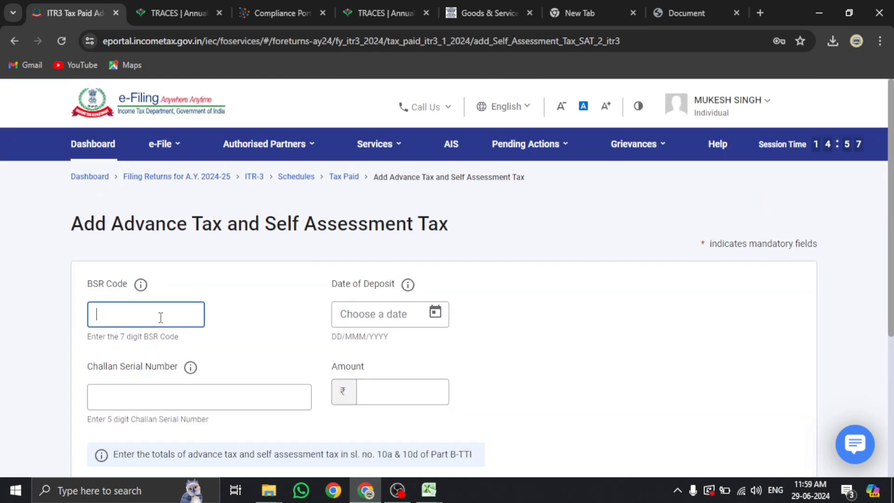
click(395, 315)
scroll(325, 303, down, 5)
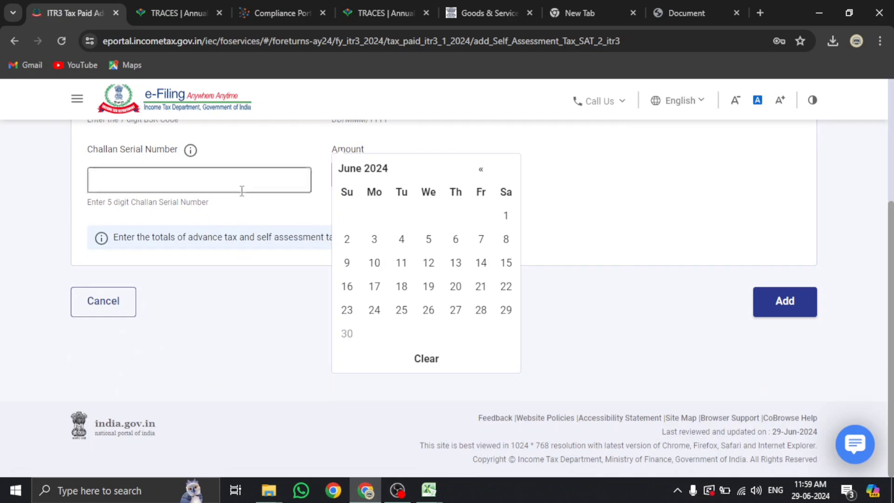
click(241, 188)
scroll(454, 189, up, 3)
click(437, 190)
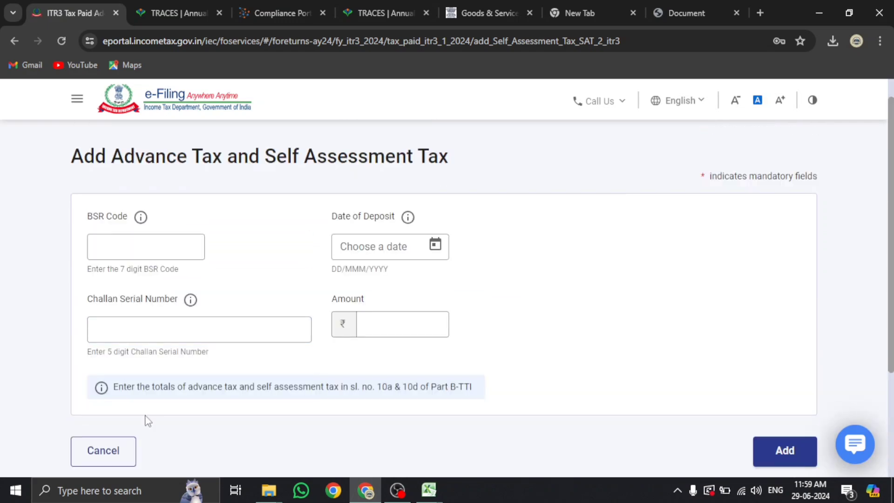
click(125, 450)
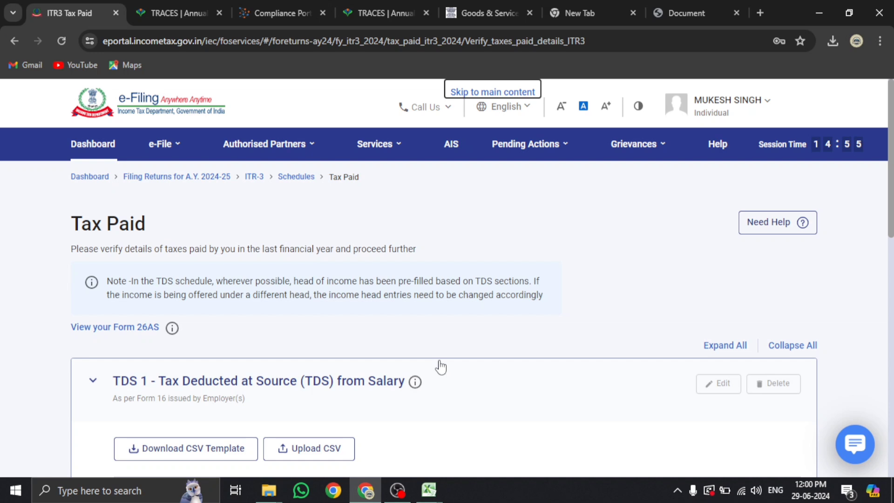
scroll(447, 363, down, 10)
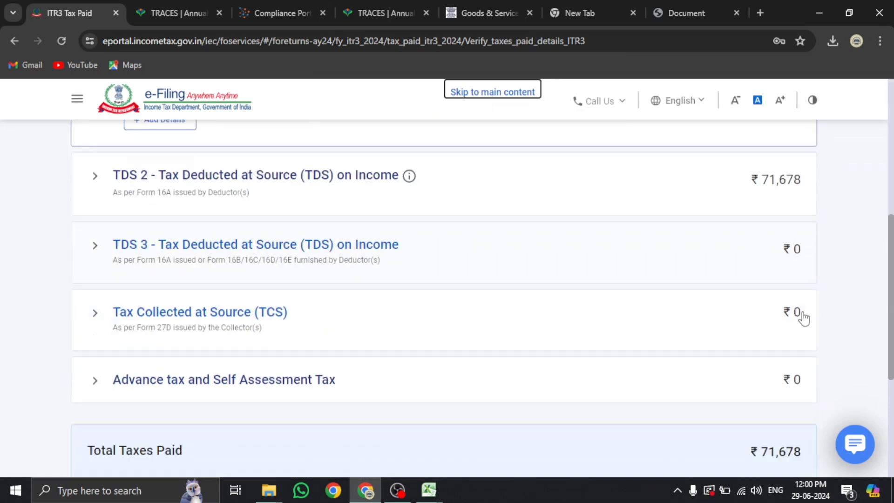
Confirm the Tax Paid schedule and scroll the Schedules Summary
click(785, 434)
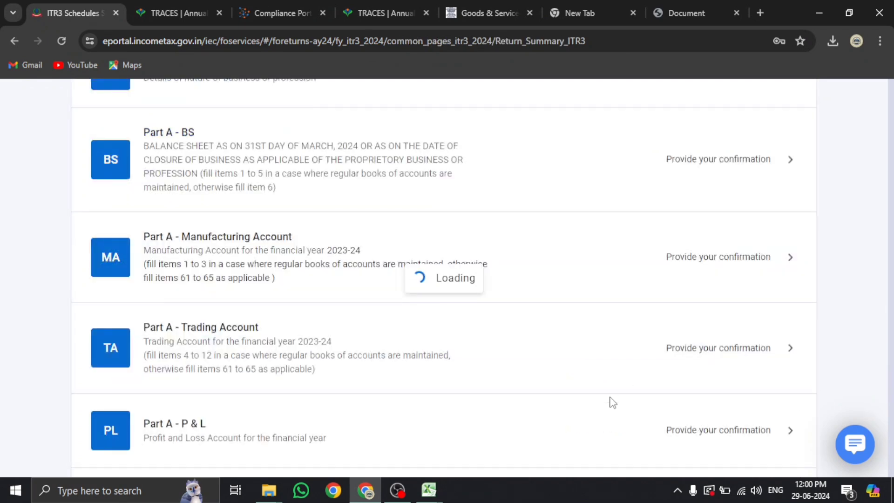
scroll(587, 397, down, 8)
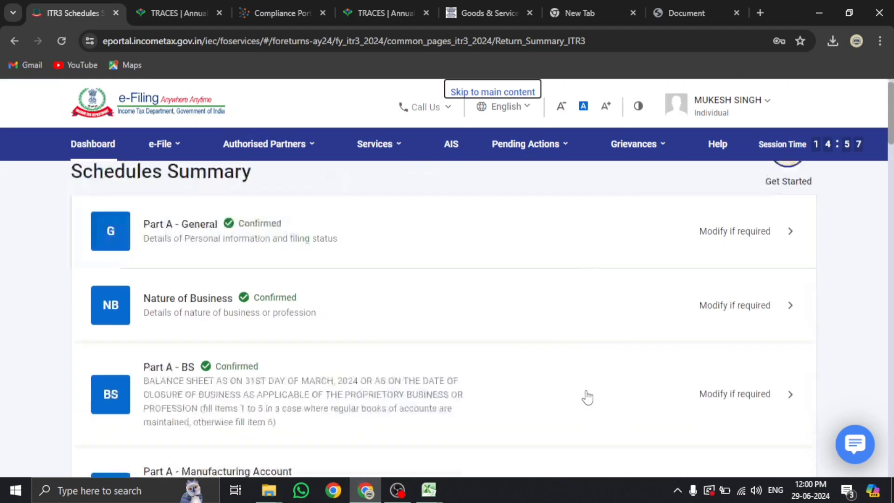
scroll(587, 397, down, 20)
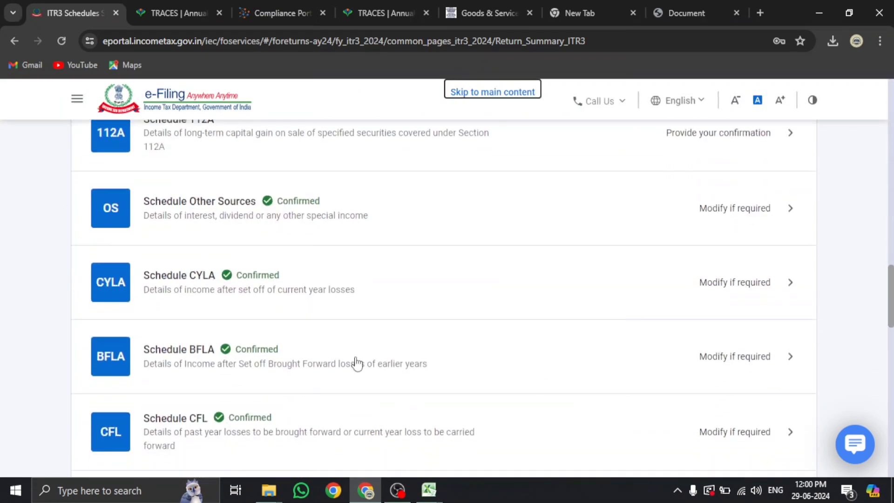
scroll(290, 348, down, 10)
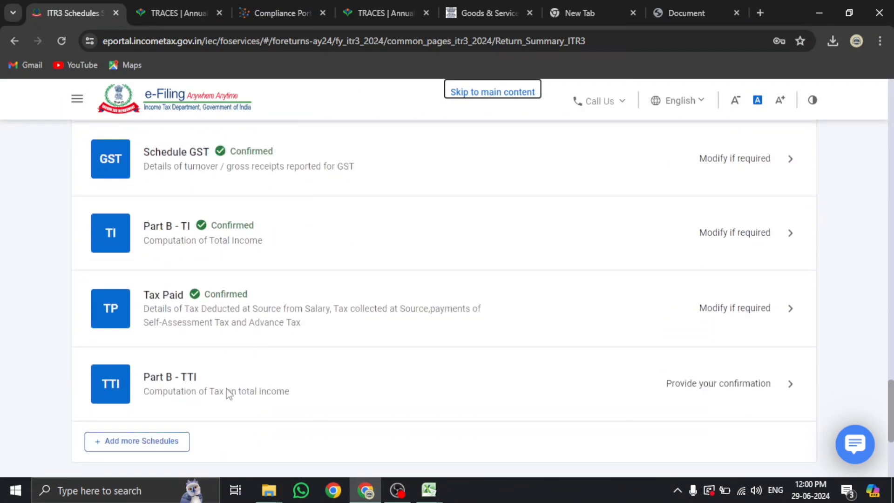
Review Part B - TTI showing ₹0 tax payable and a ₹71,680 refund, then preview the return
click(227, 394)
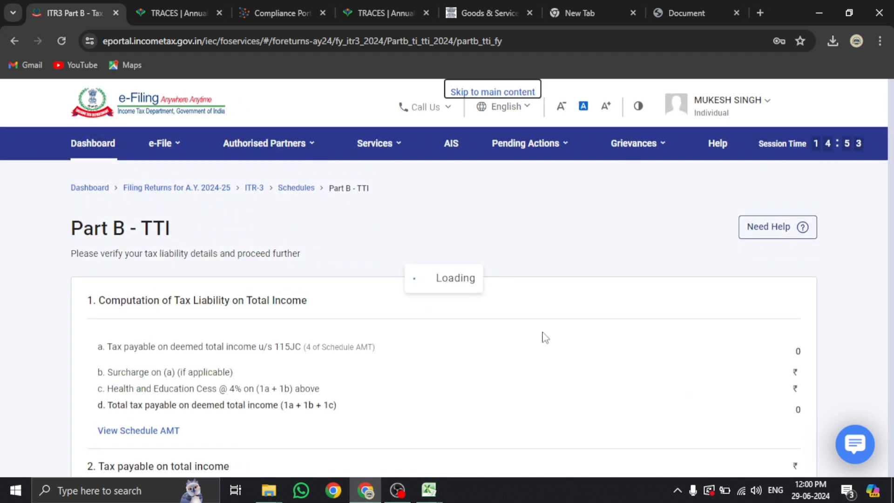
scroll(564, 328, down, 5)
scroll(564, 329, down, 5)
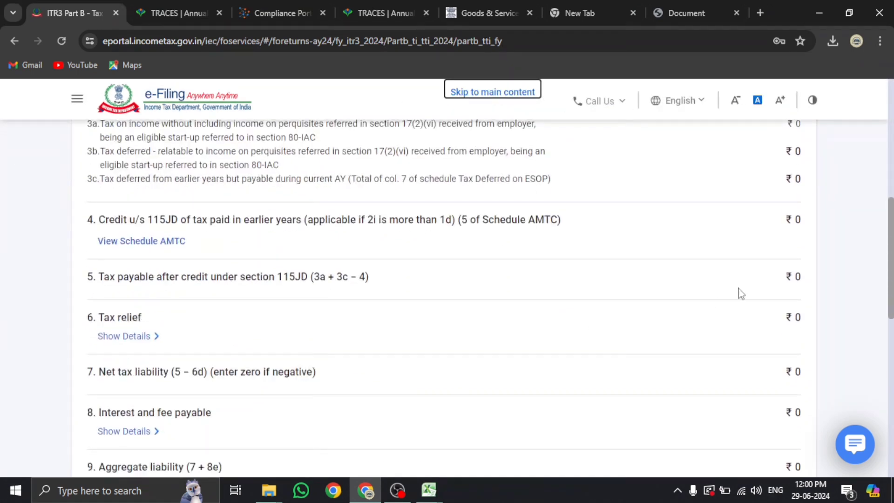
scroll(565, 160, up, 10)
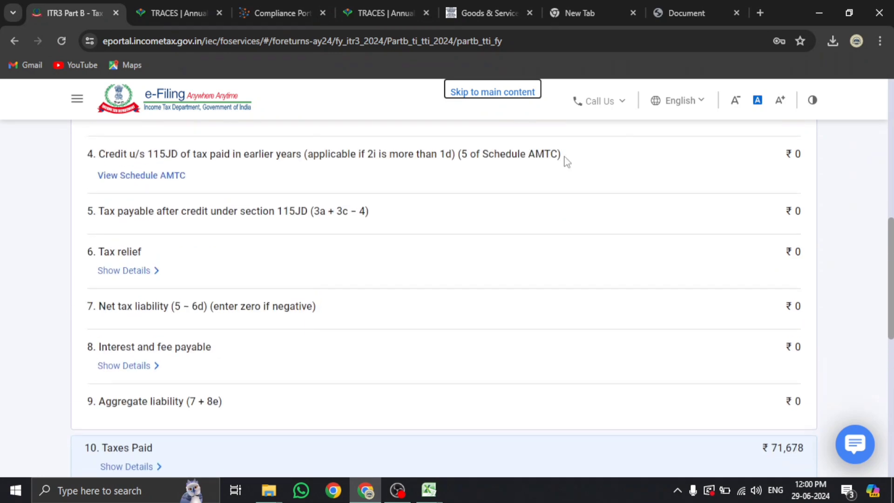
scroll(770, 185, down, 8)
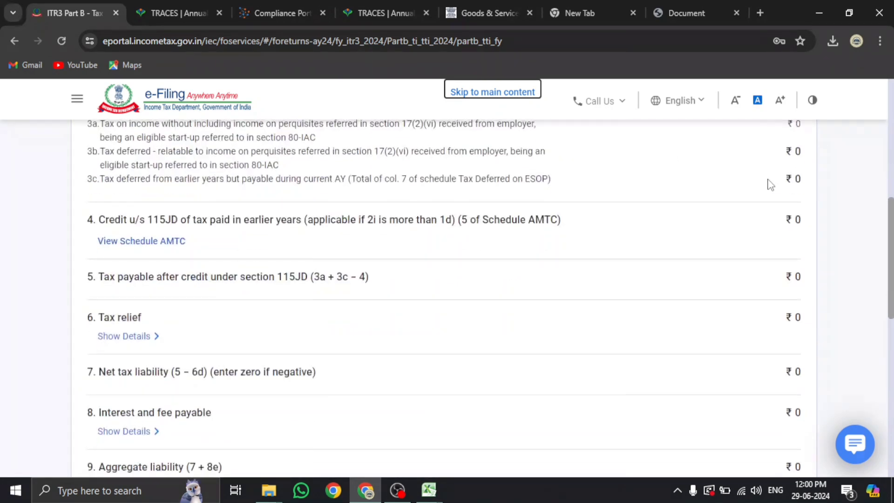
scroll(138, 336, down, 1)
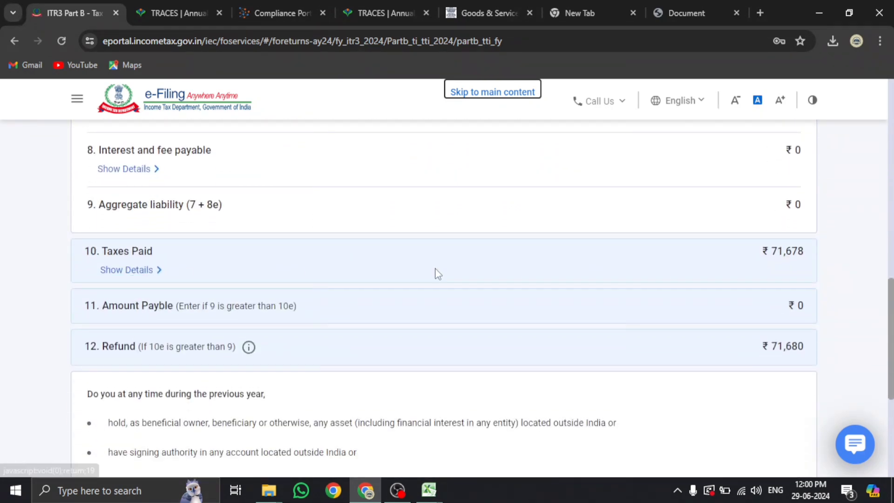
scroll(779, 355, down, 4)
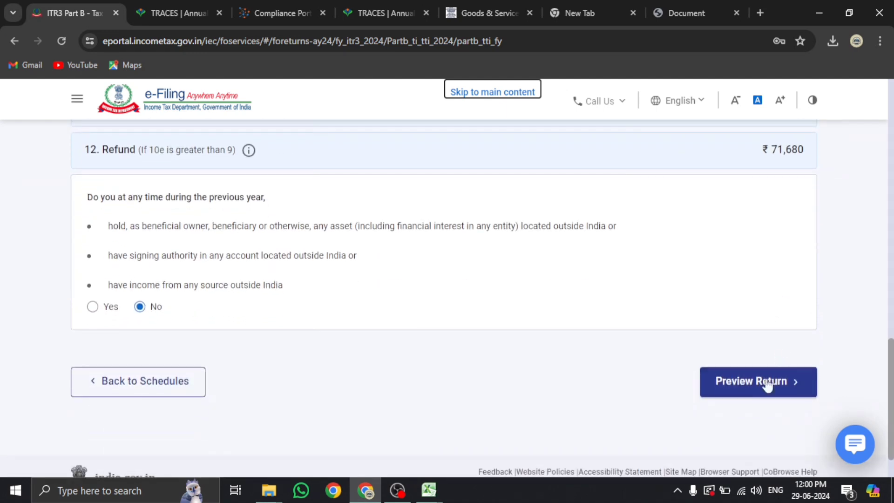
click(751, 387)
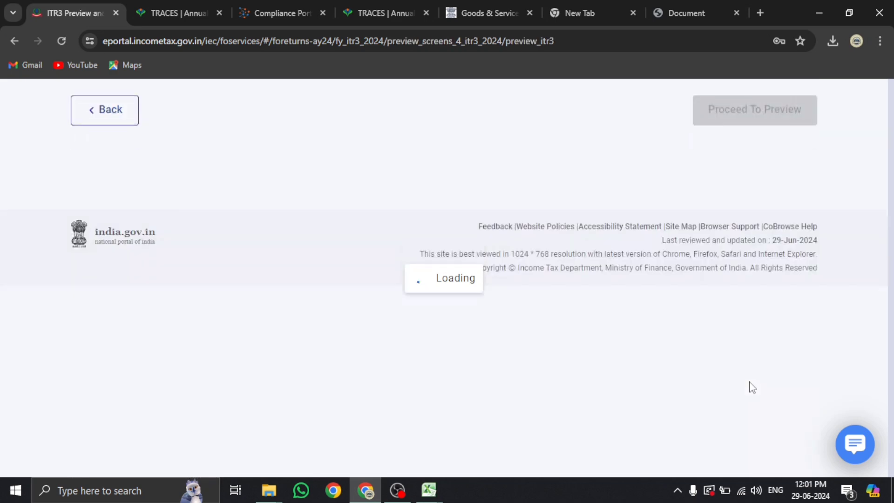
Check the Self declaration dated 2024-Jun-29 and proceed to the ITR-3 preview
scroll(506, 364, down, 5)
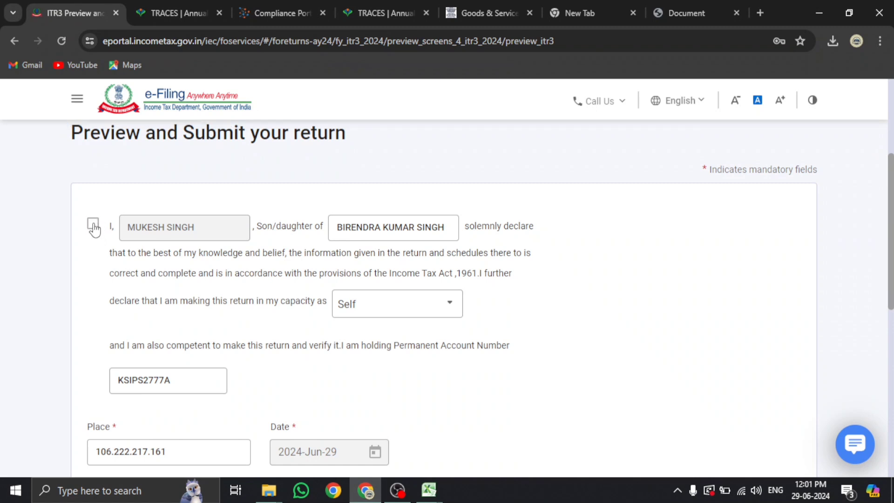
scroll(146, 164, down, 3)
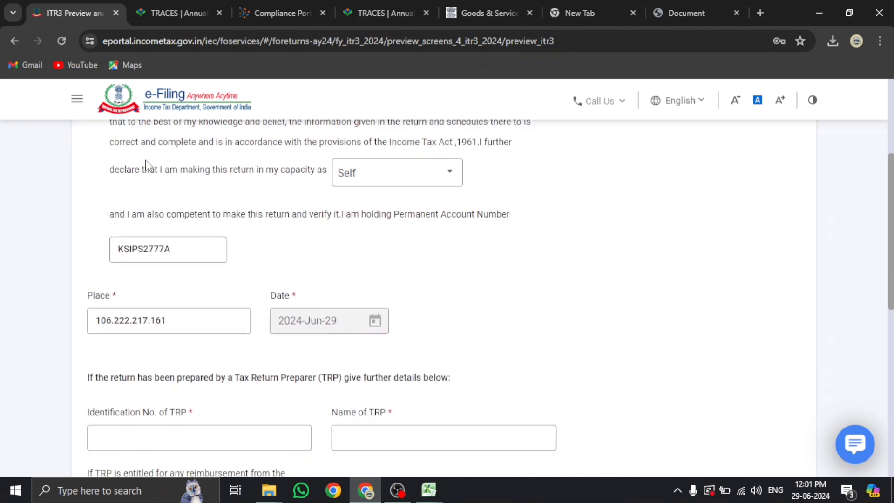
scroll(579, 300, down, 5)
click(747, 395)
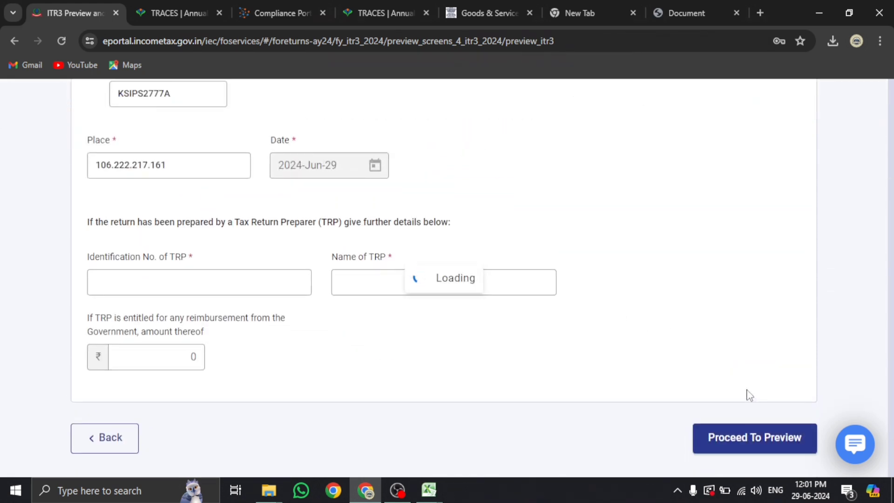
In AIS, open Taxpayer Information Summary and expand the State Bank of India savings interest of 1,225
click(274, 14)
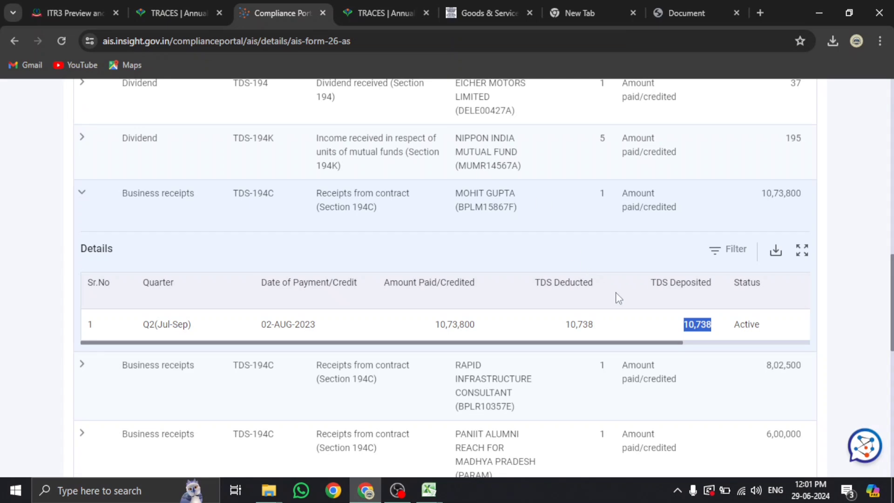
scroll(441, 313, up, 10)
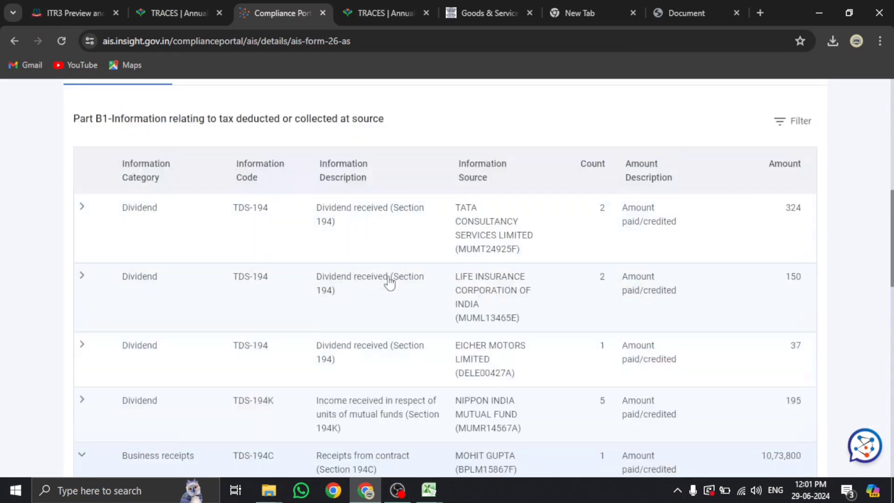
click(143, 184)
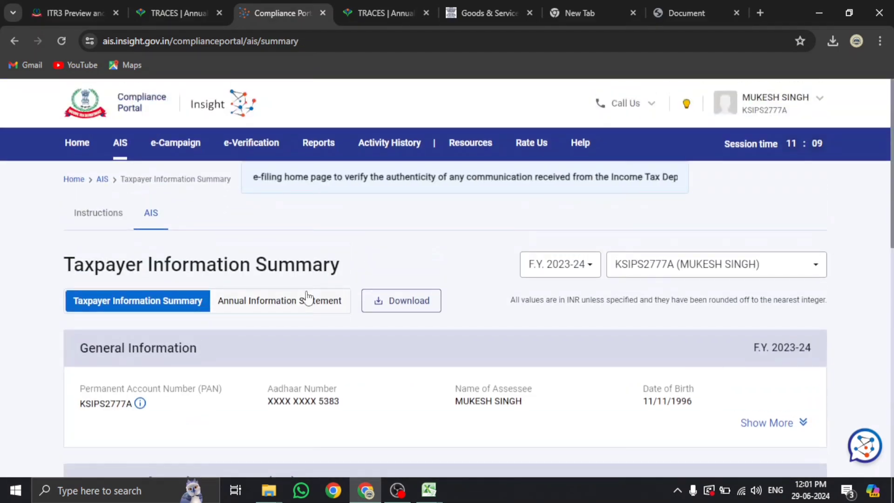
scroll(243, 313, down, 10)
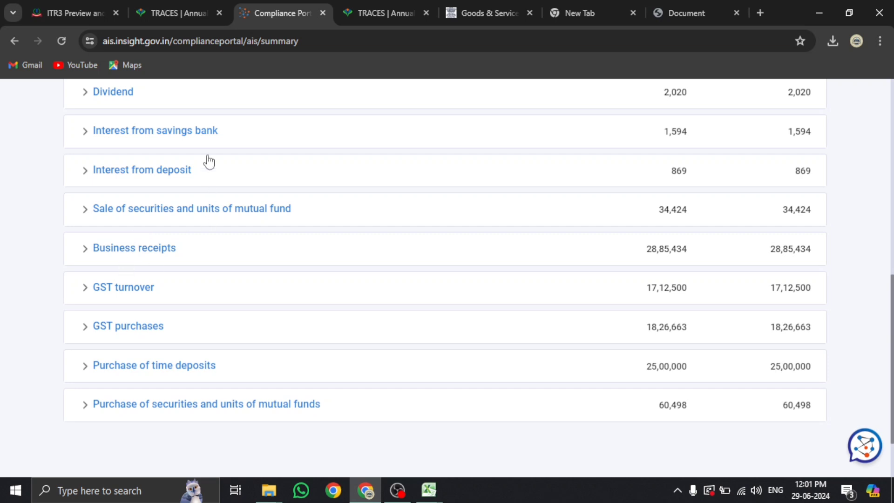
click(196, 137)
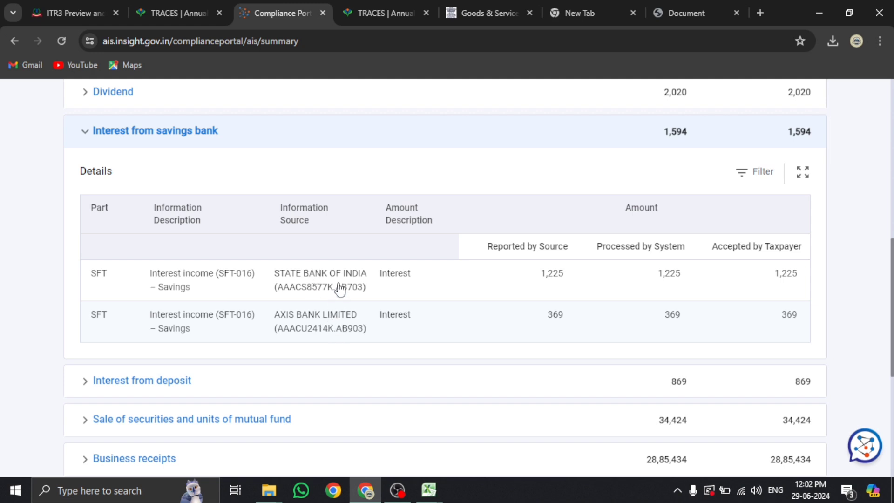
click(649, 277)
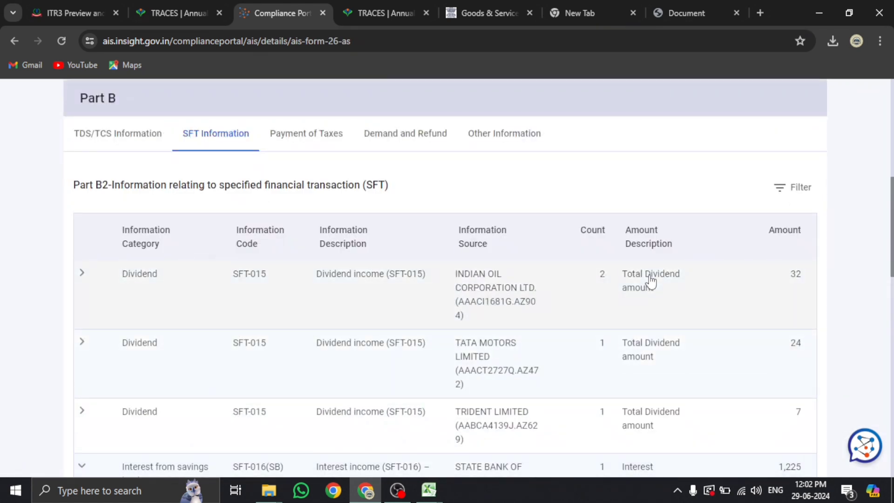
scroll(650, 282, down, 3)
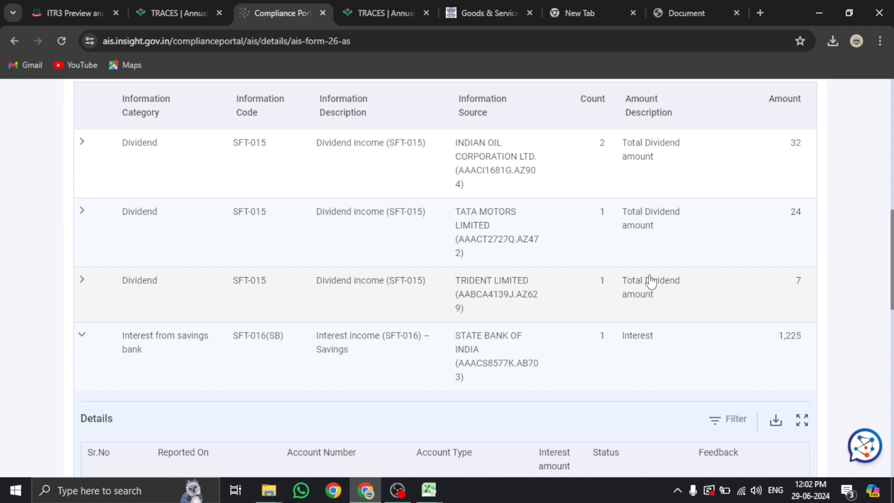
scroll(651, 281, down, 5)
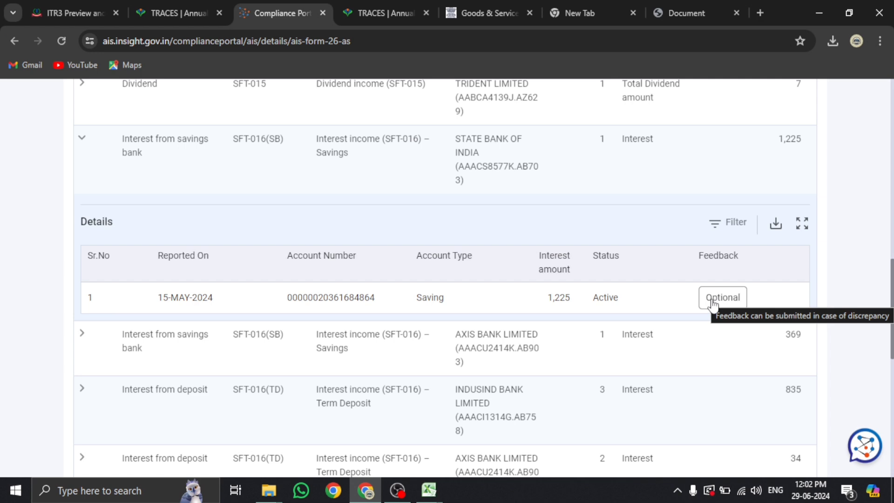
Start feedback on the SBI interest as 'Information relates to other PAN/ Year', attributed to Self
click(712, 300)
scroll(708, 304, down, 4)
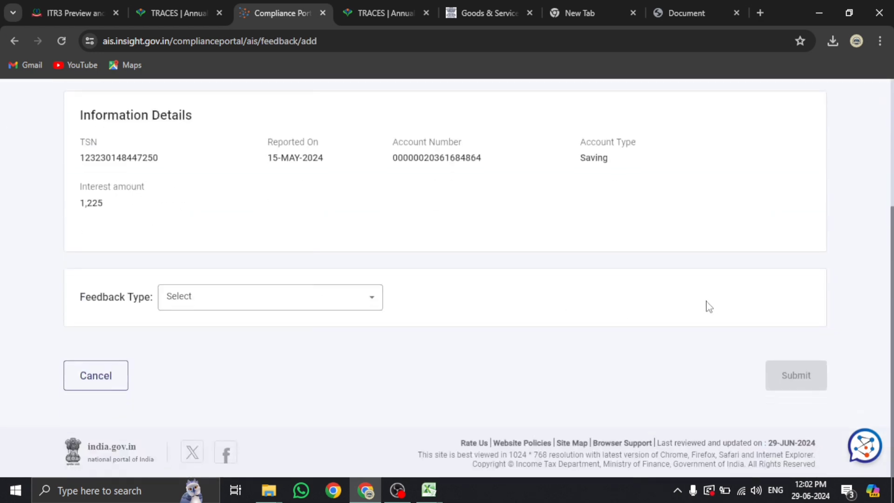
click(226, 308)
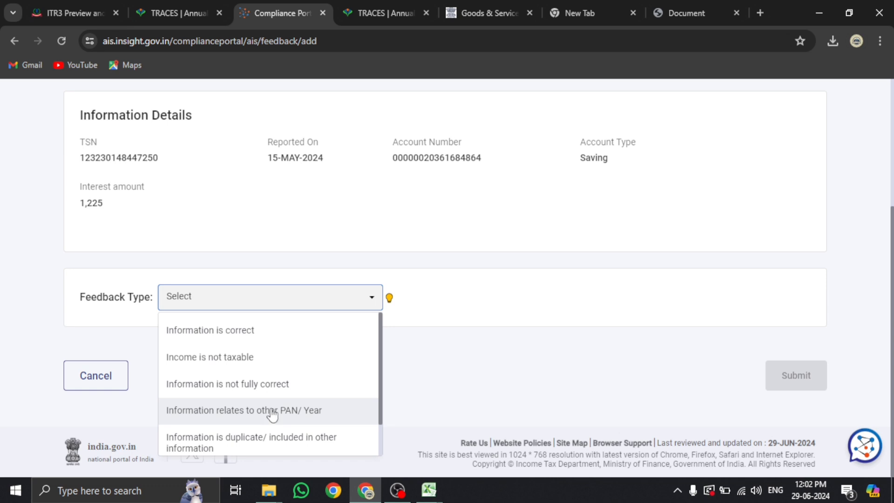
click(265, 411)
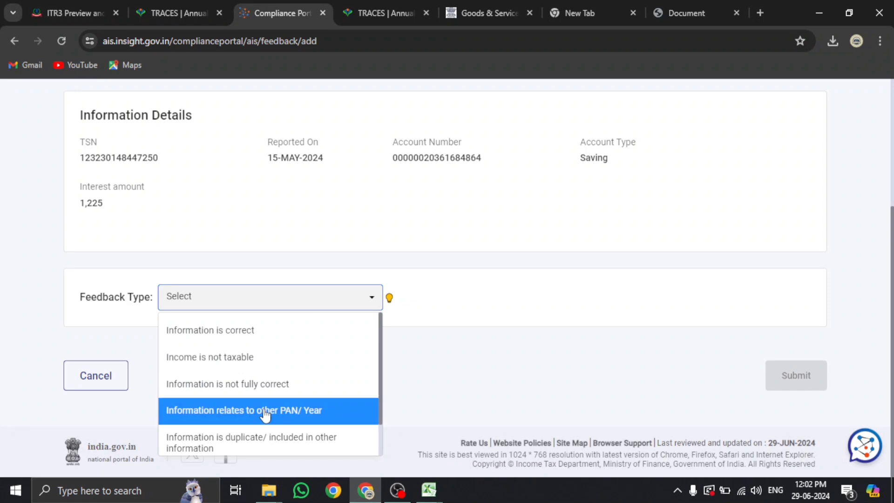
scroll(289, 372, down, 4)
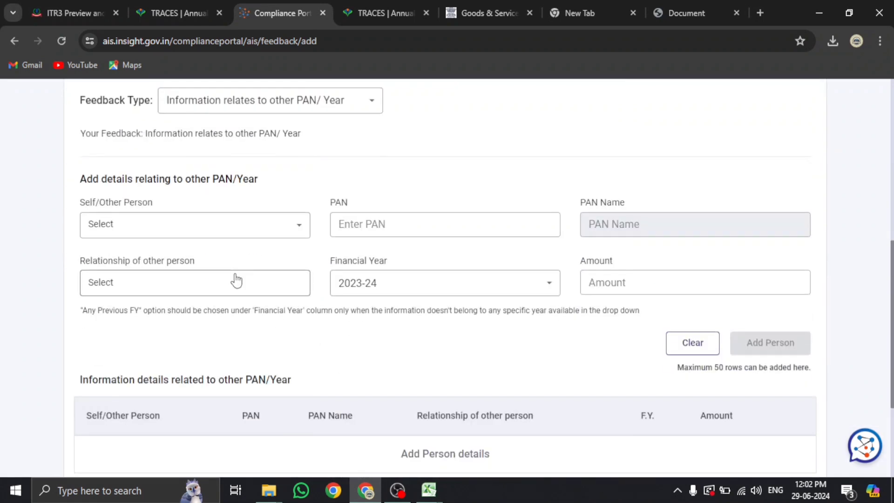
click(208, 227)
click(180, 258)
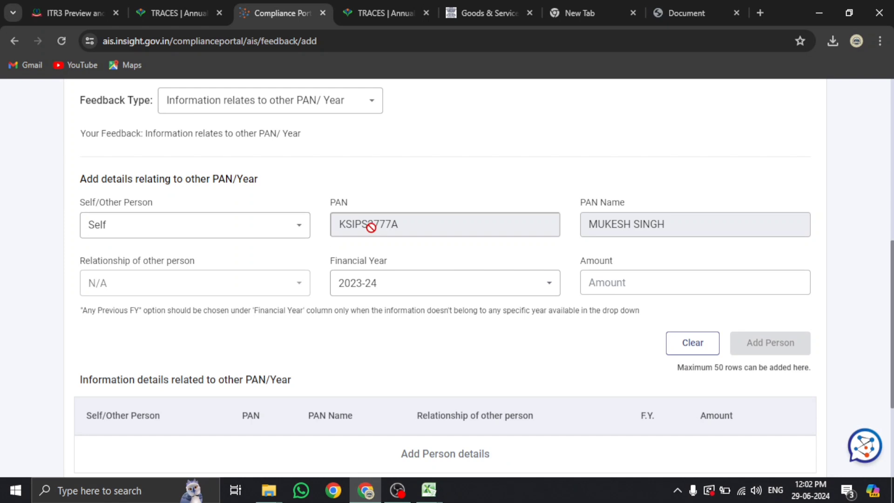
Set the feedback's Financial Year to 2024-25
scroll(239, 279, down, 1)
click(396, 223)
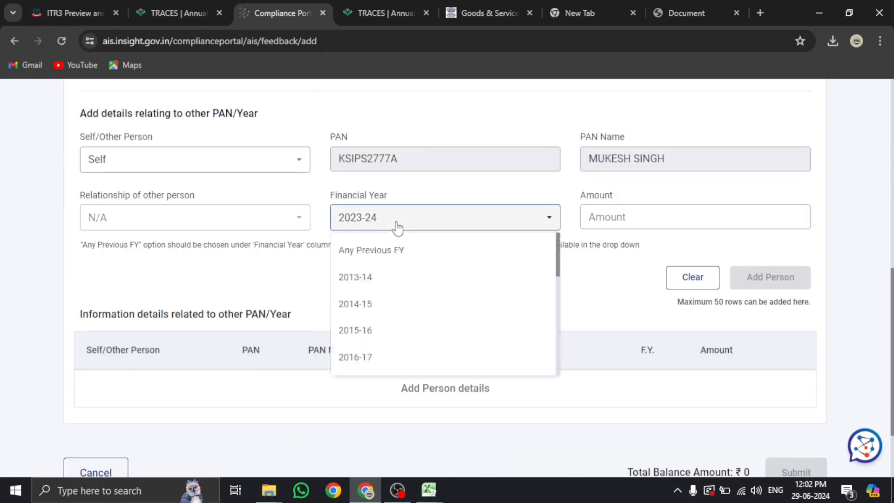
click(397, 227)
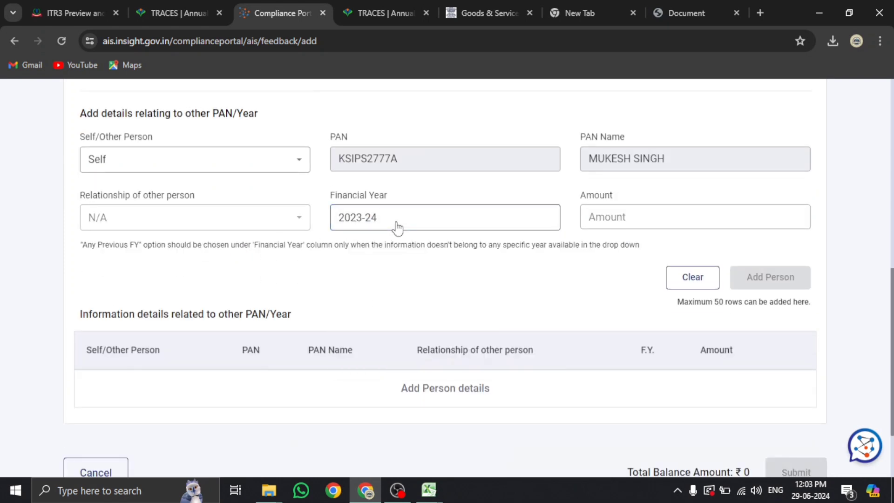
scroll(706, 283, up, 1)
click(707, 285)
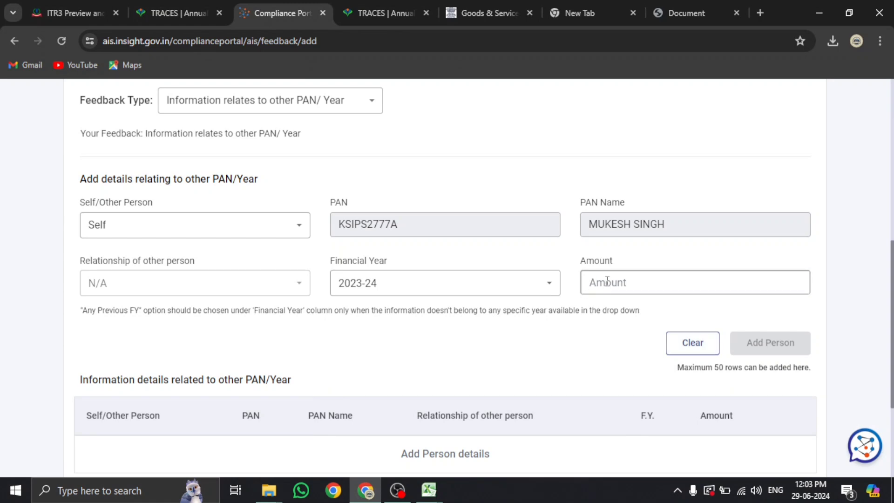
click(429, 283)
scroll(421, 340, down, 7)
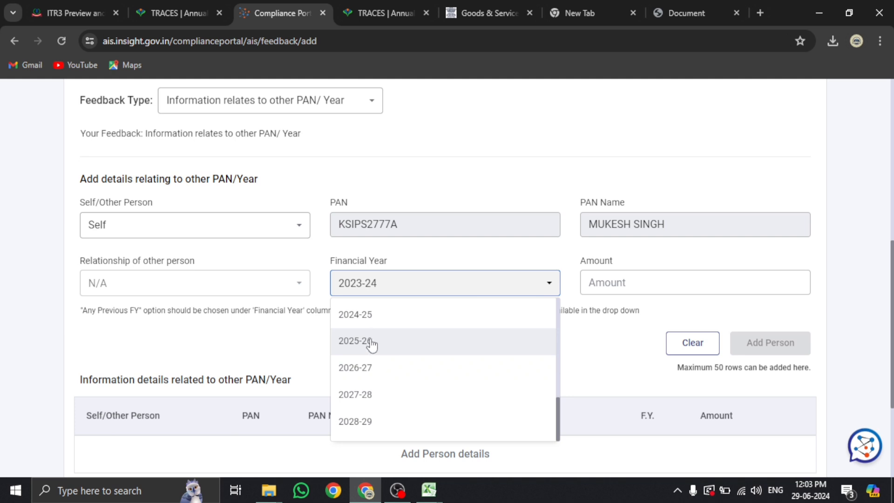
click(372, 318)
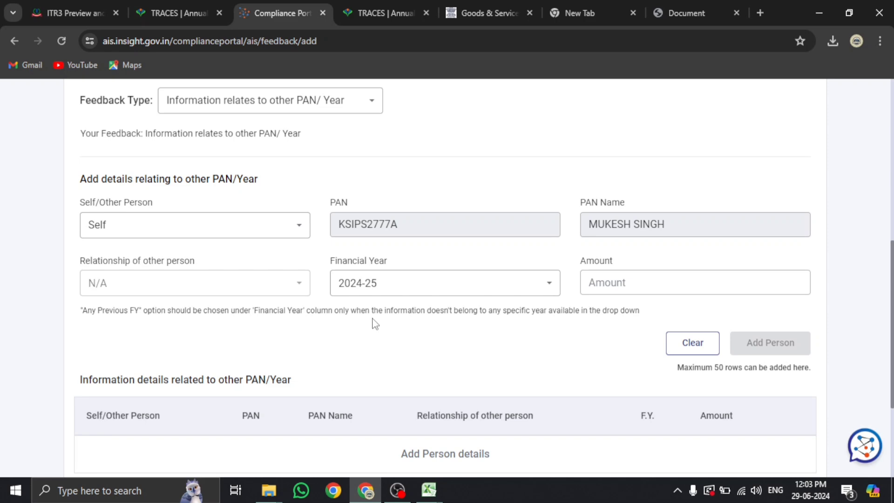
Enter 200 as the amount and add the Self row, leaving a ₹1,025 balance
click(616, 285)
scroll(428, 289, up, 7)
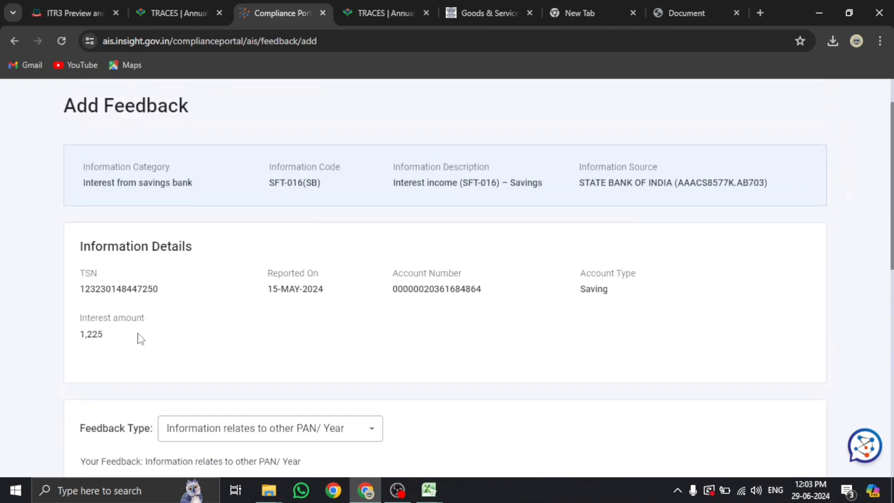
scroll(512, 328, down, 3)
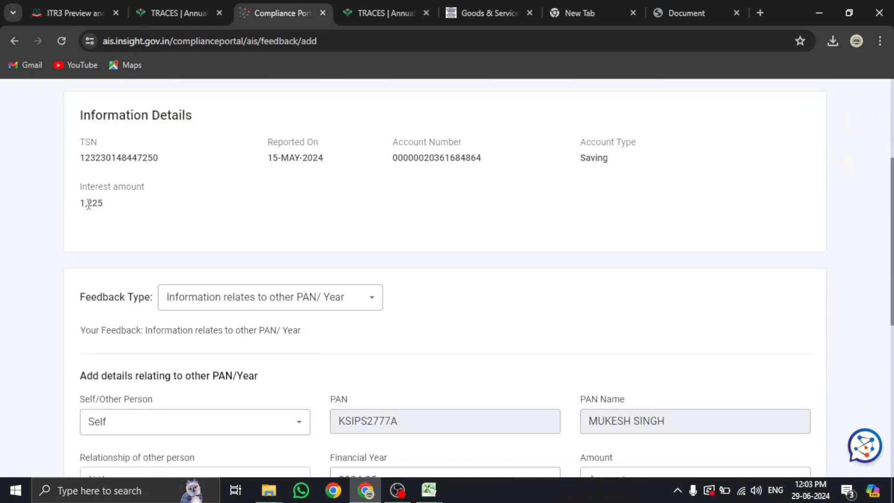
drag(82, 203, 136, 208)
scroll(472, 286, down, 4)
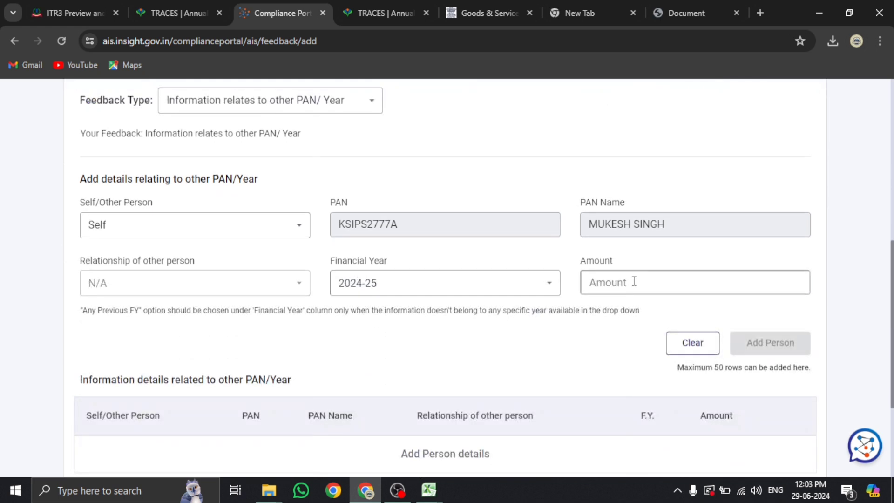
text(200)
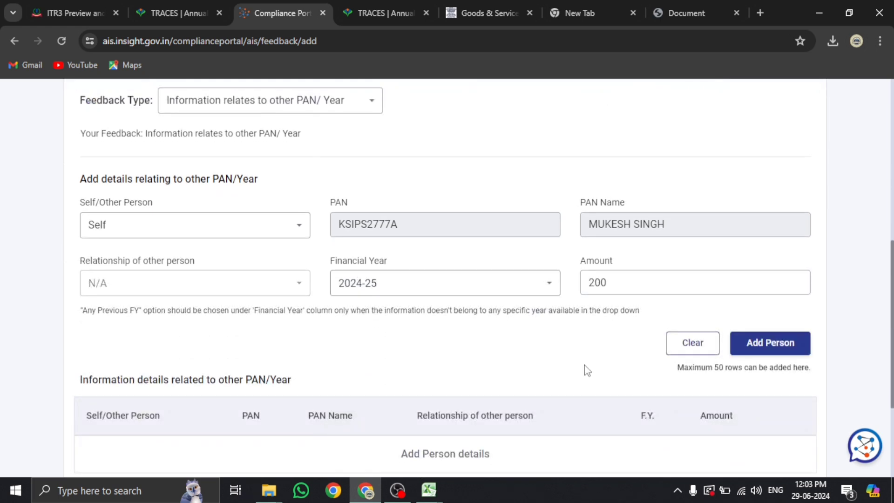
click(749, 355)
scroll(595, 353, down, 4)
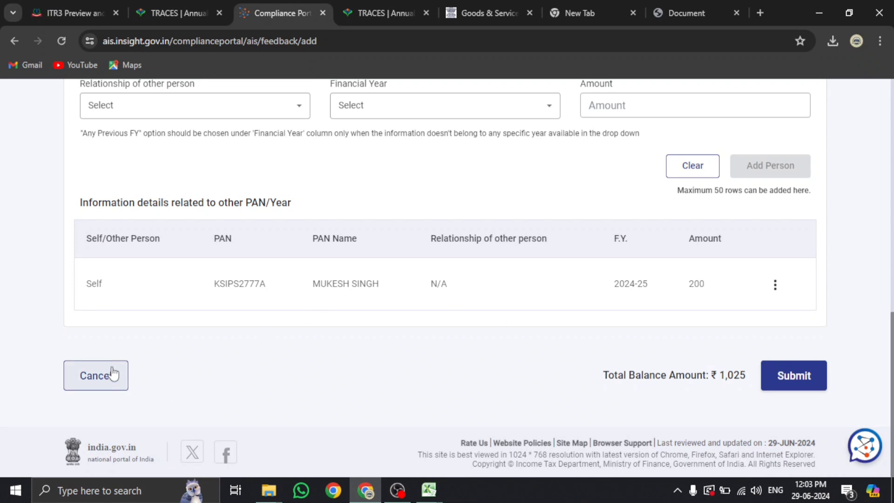
click(64, 2)
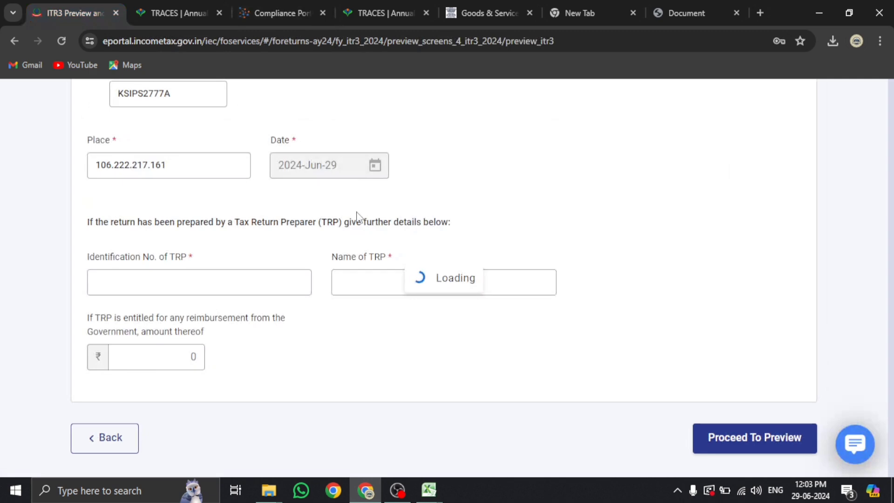
click(180, 5)
click(259, 4)
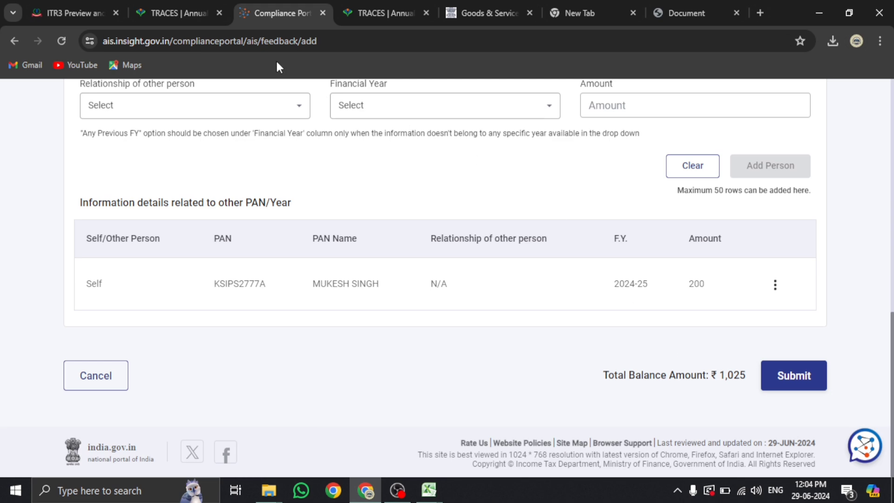
click(66, 1)
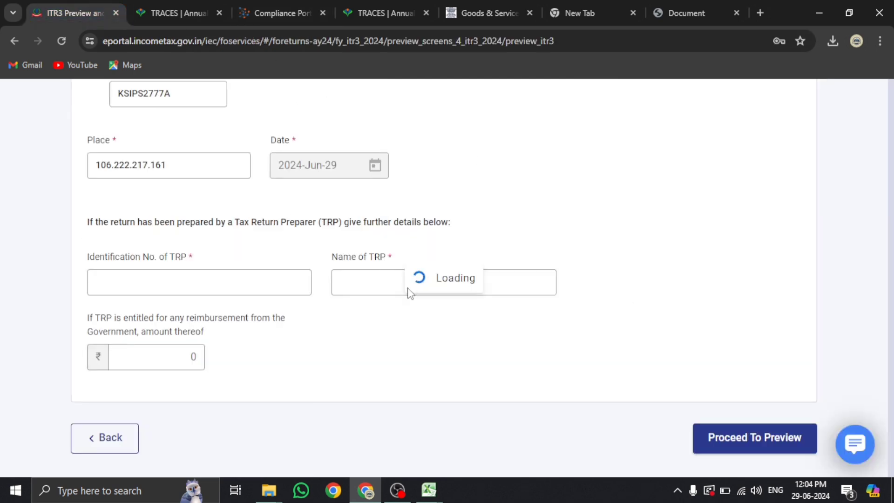
click(280, 6)
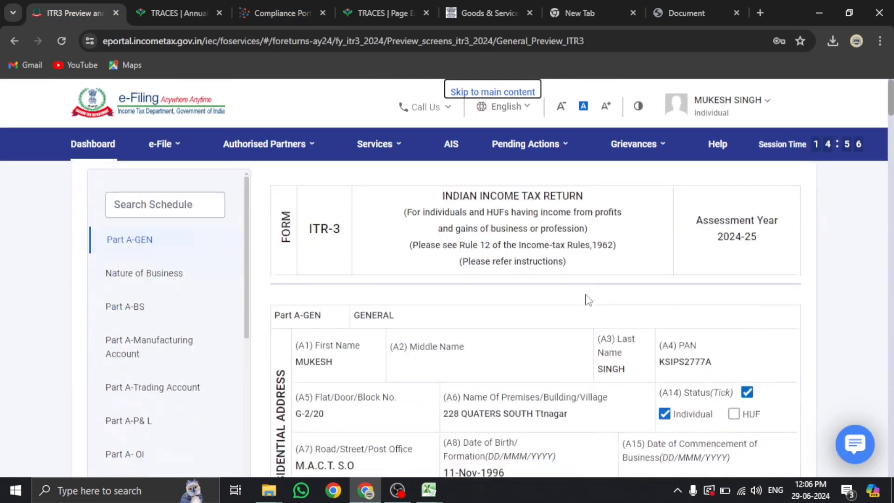
scroll(380, 283, down, 3)
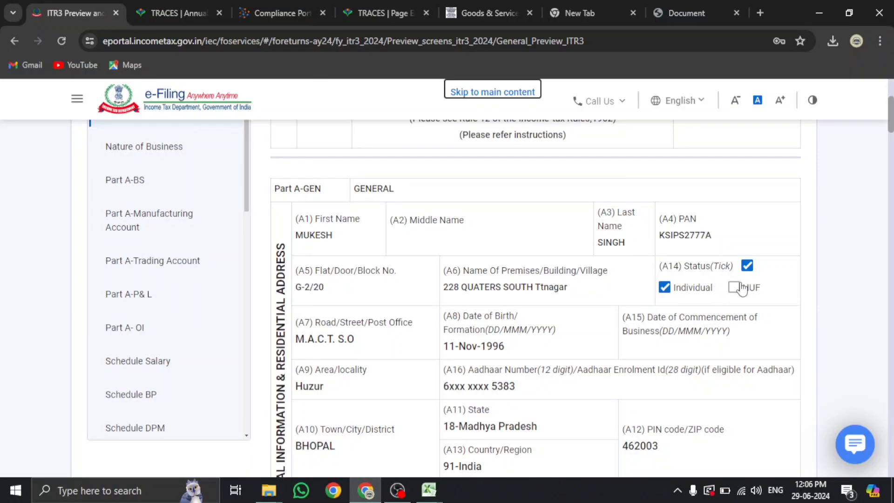
scroll(742, 289, down, 20)
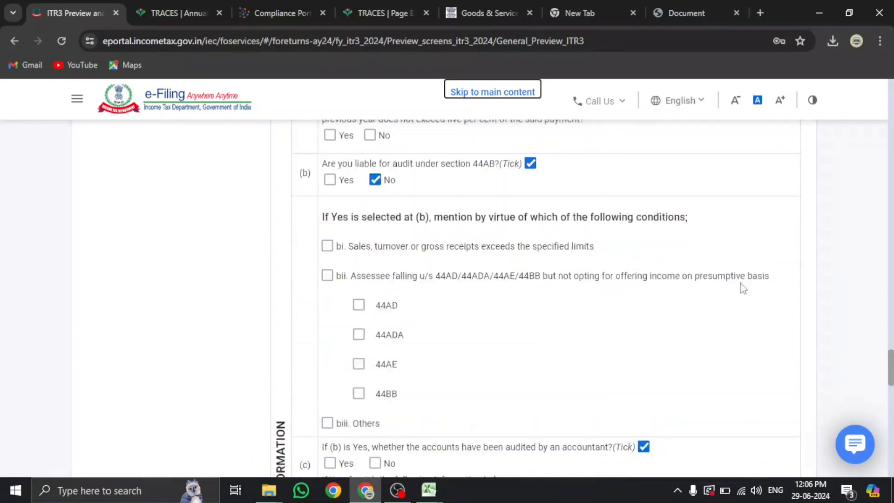
scroll(742, 288, down, 10)
scroll(305, 277, up, 15)
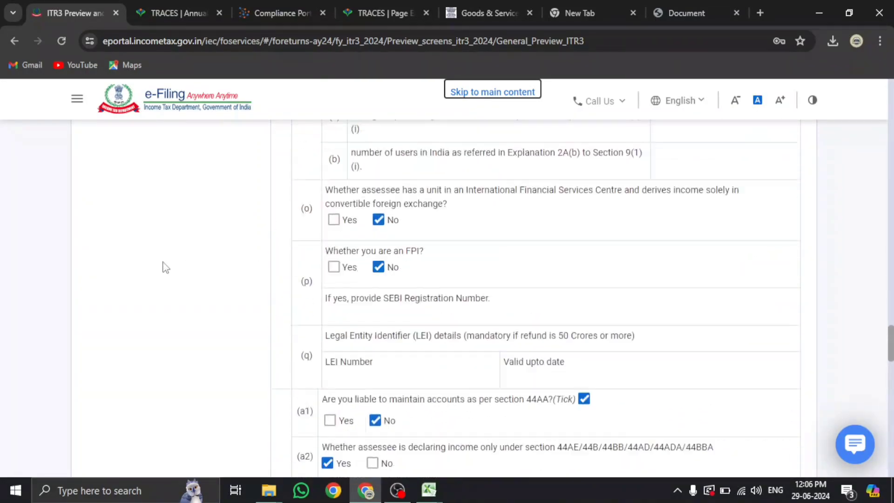
scroll(165, 268, up, 20)
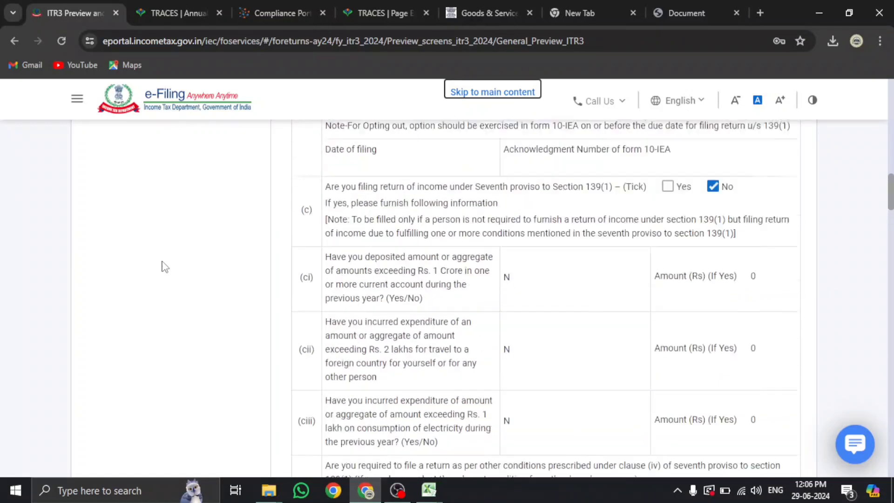
scroll(165, 268, up, 10)
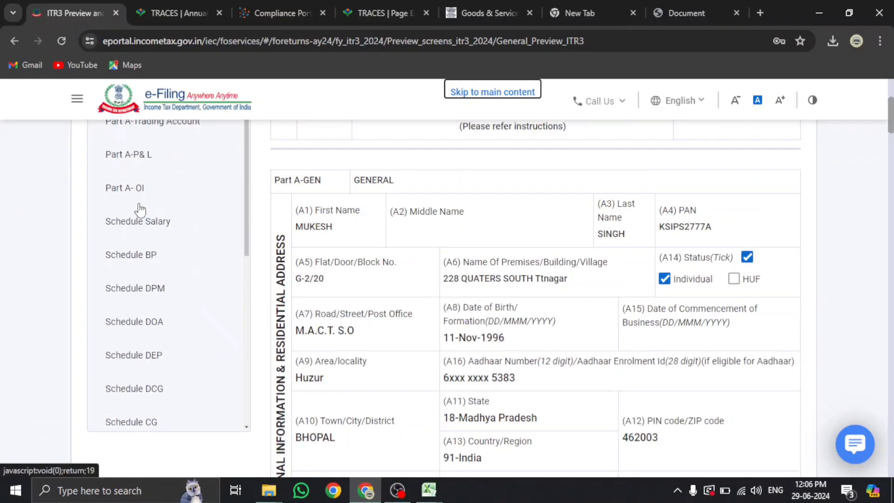
scroll(140, 210, down, 10)
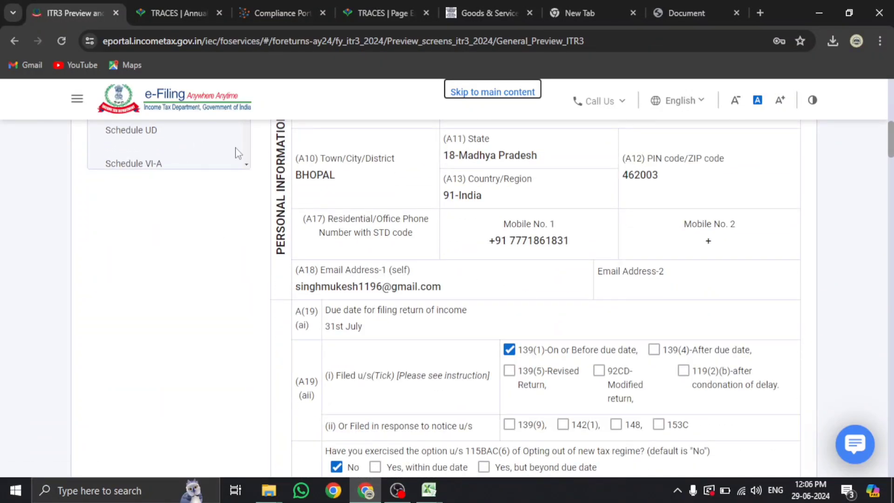
scroll(618, 254, down, 15)
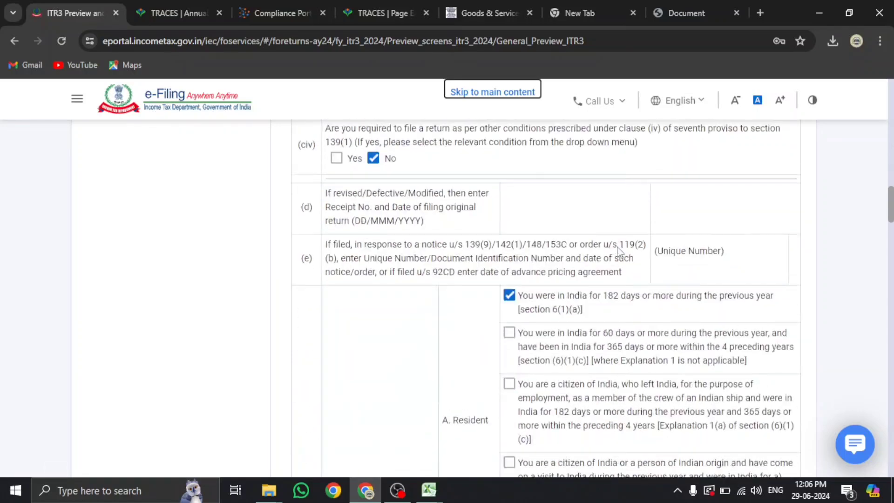
scroll(619, 253, down, 20)
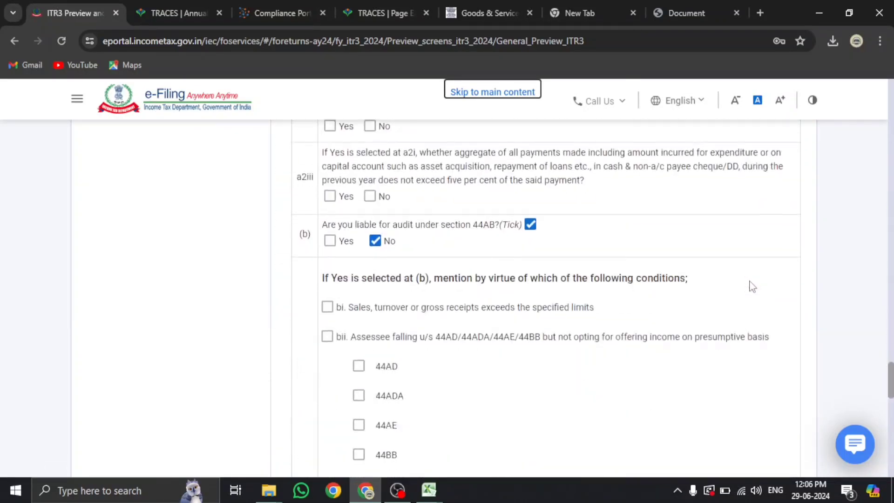
scroll(752, 287, down, 10)
Run Proceed To Validation on the ITR-3 preview and review the 8 listed errors
click(764, 353)
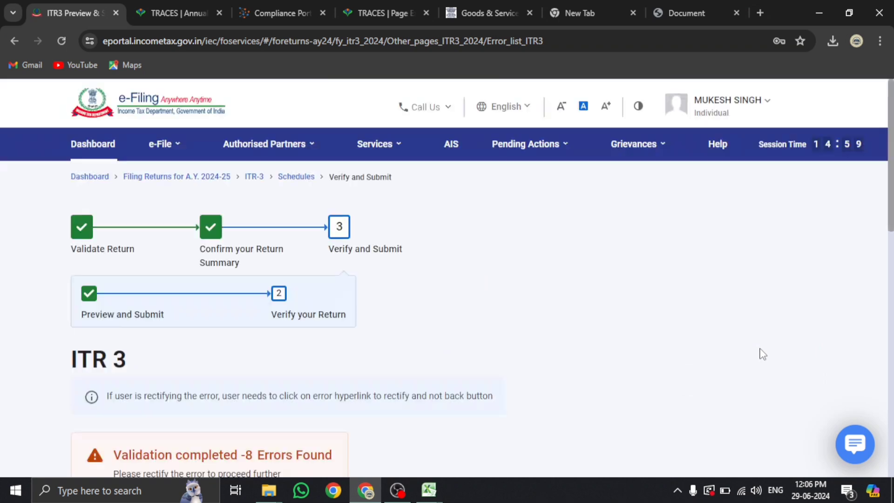
scroll(526, 258, down, 8)
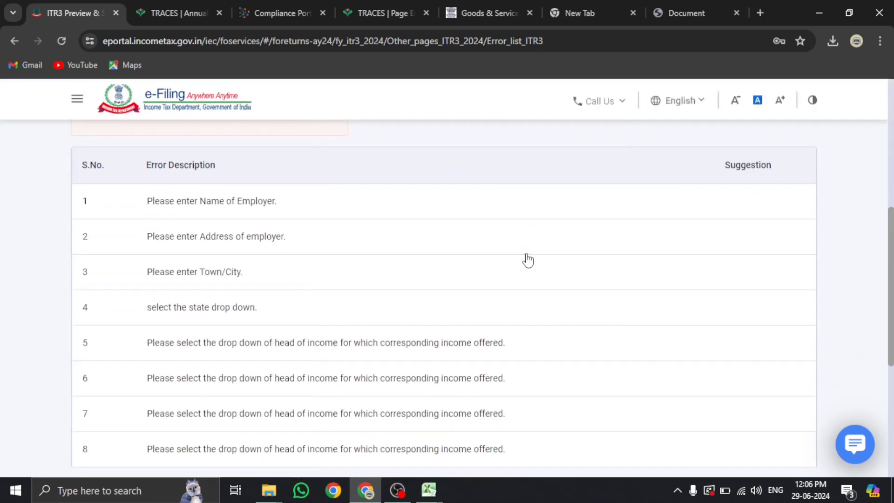
scroll(442, 260, up, 3)
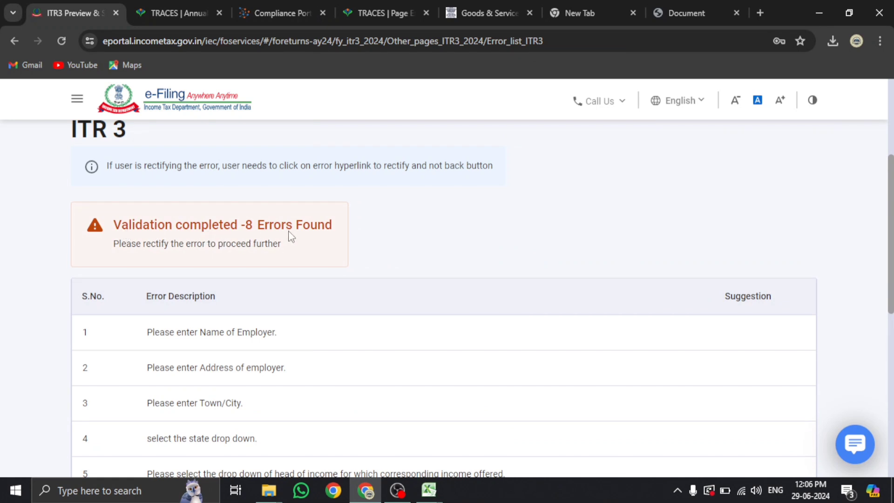
scroll(291, 237, down, 3)
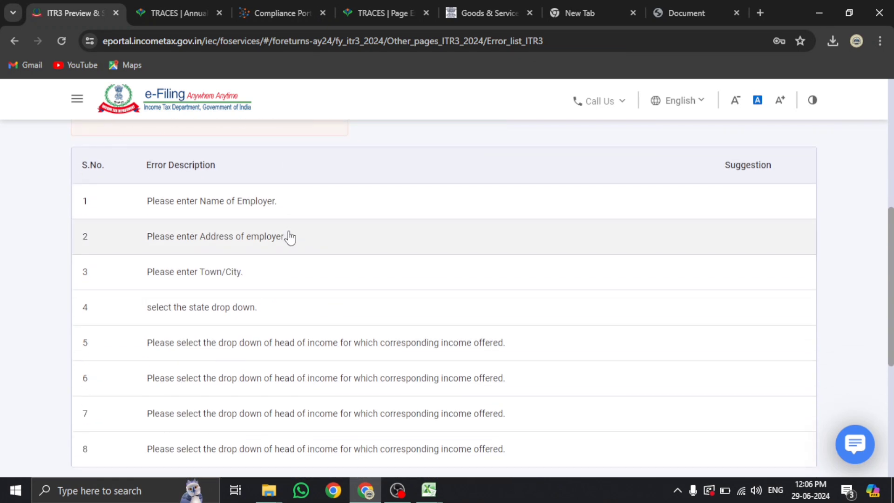
scroll(290, 237, down, 2)
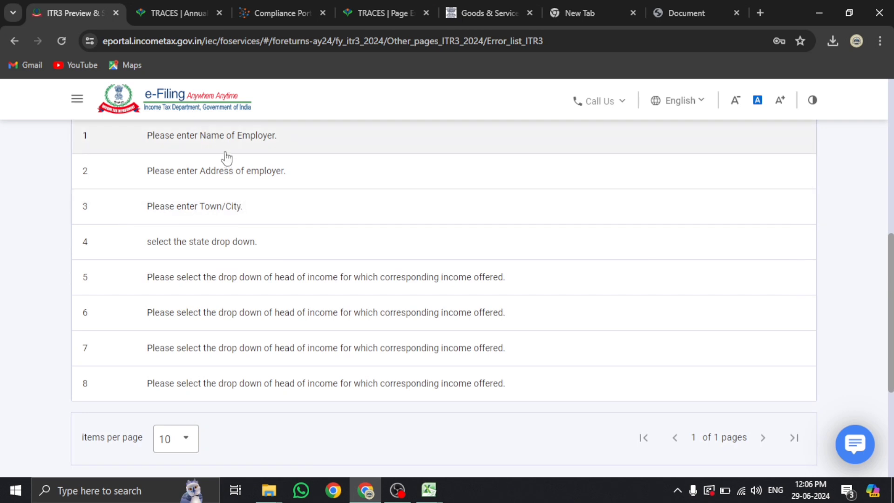
scroll(229, 164, up, 2)
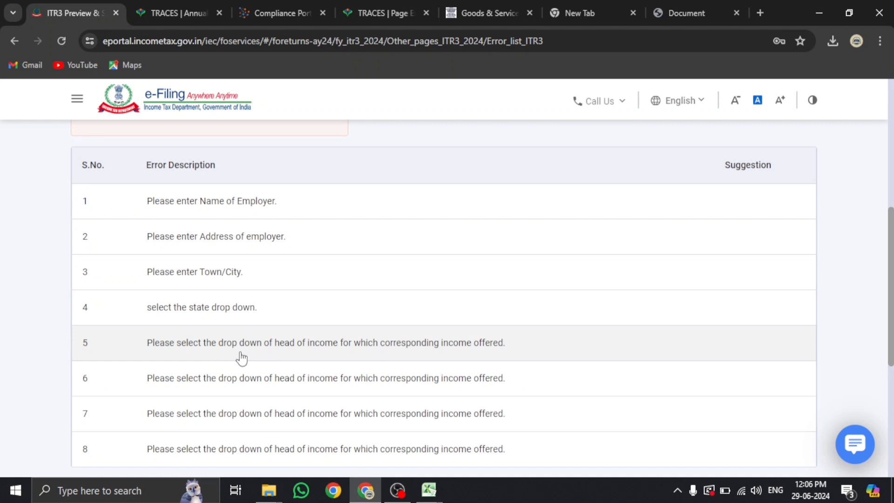
scroll(315, 357, down, 1)
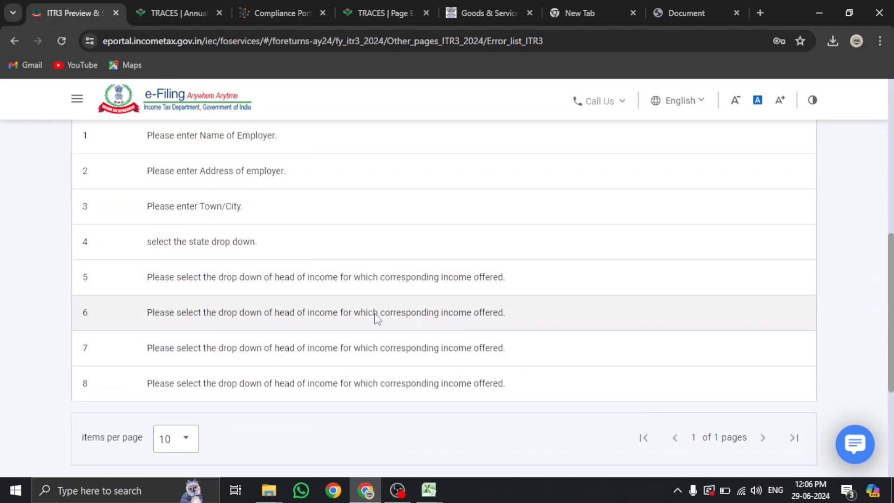
scroll(348, 305, up, 1)
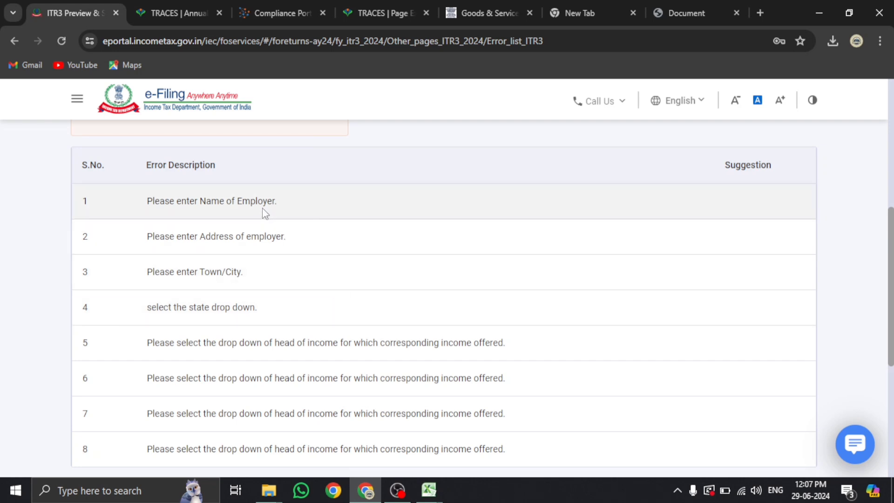
Open the employer salary breakup form behind the missing employer name error
click(263, 208)
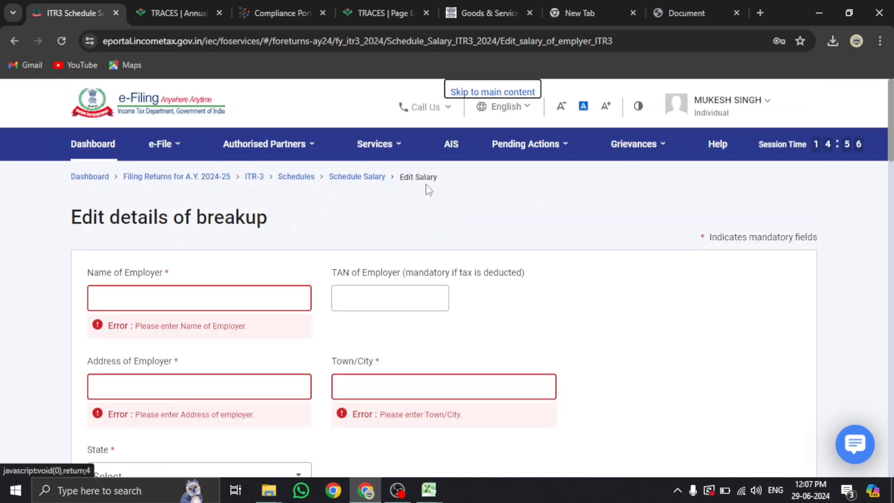
scroll(408, 217, down, 10)
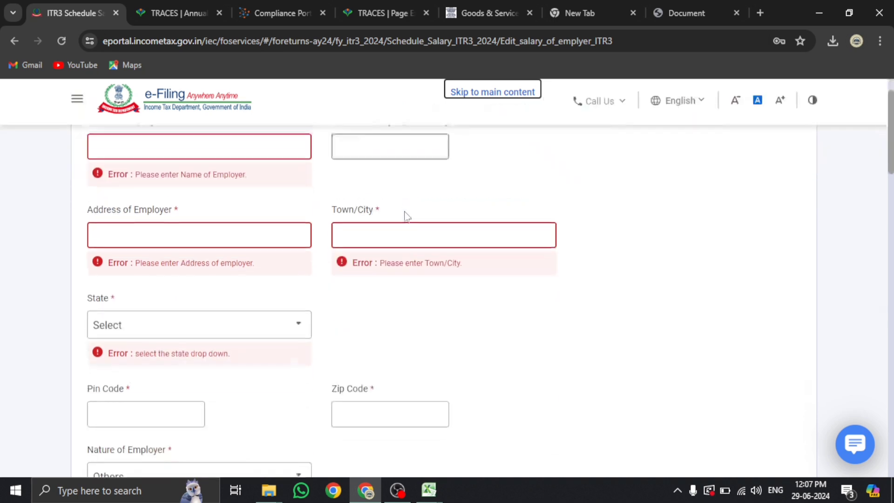
scroll(406, 211, down, 4)
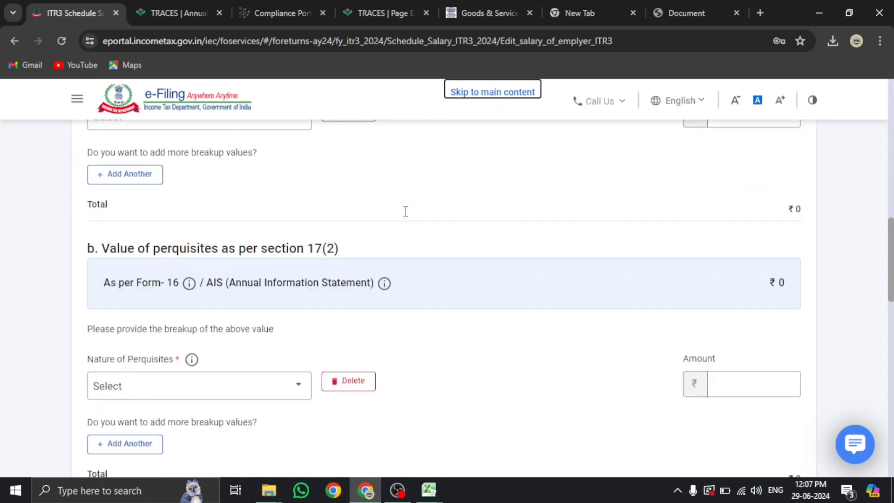
scroll(405, 209, up, 9)
scroll(349, 297, down, 12)
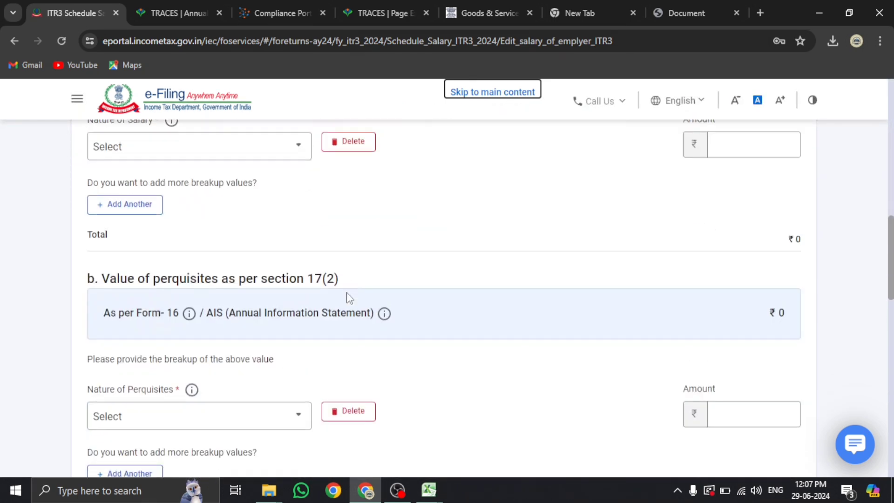
Delete the profit in lieu of salary and perquisites breakup rows, then cancel to Schedule Salary
click(349, 419)
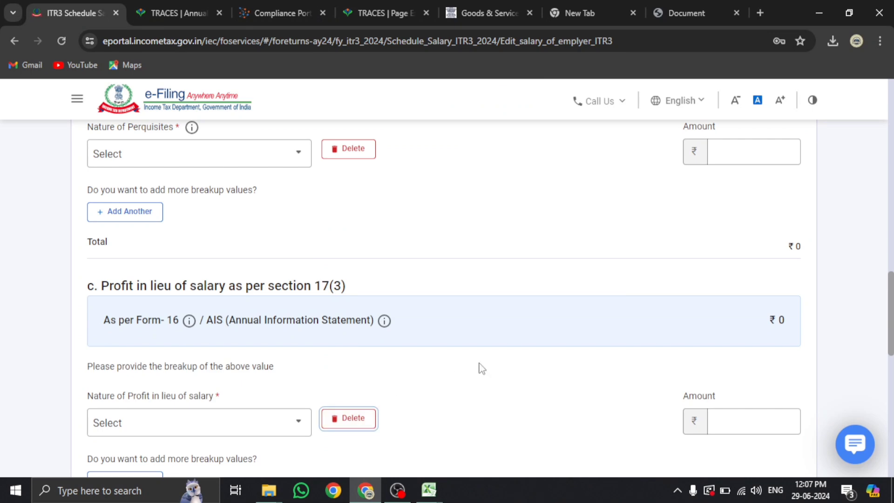
click(548, 331)
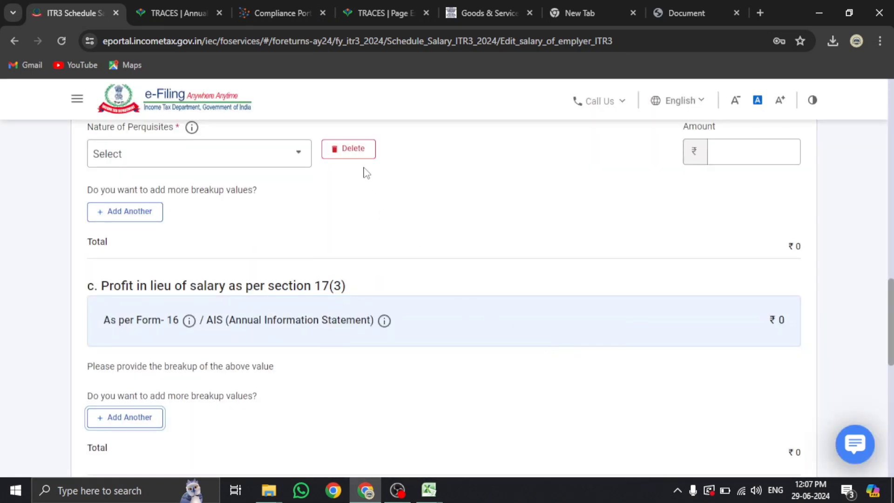
click(351, 149)
click(545, 331)
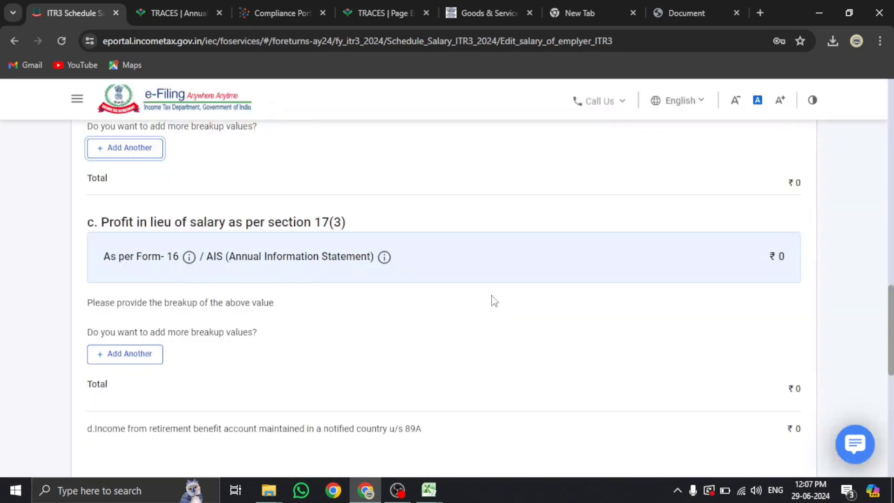
scroll(490, 299, down, 5)
click(108, 355)
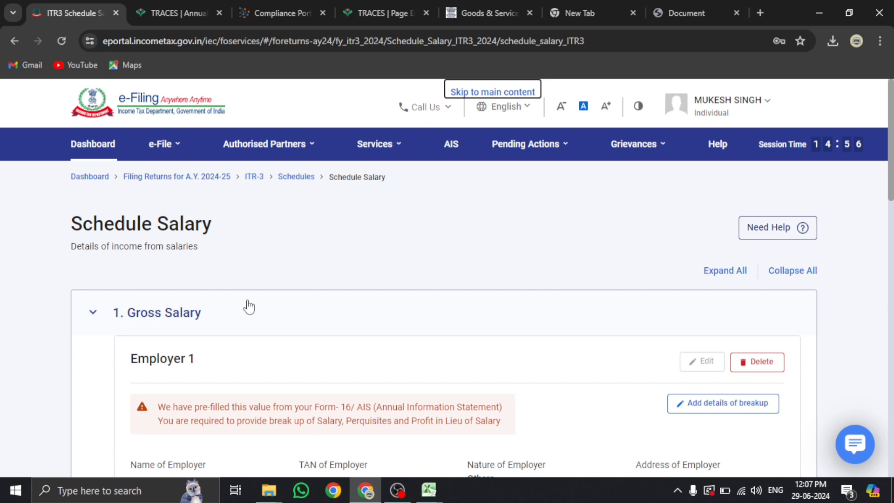
Go back to the schedule selection and deselect Schedule Salary from the return
scroll(242, 311, down, 15)
click(175, 341)
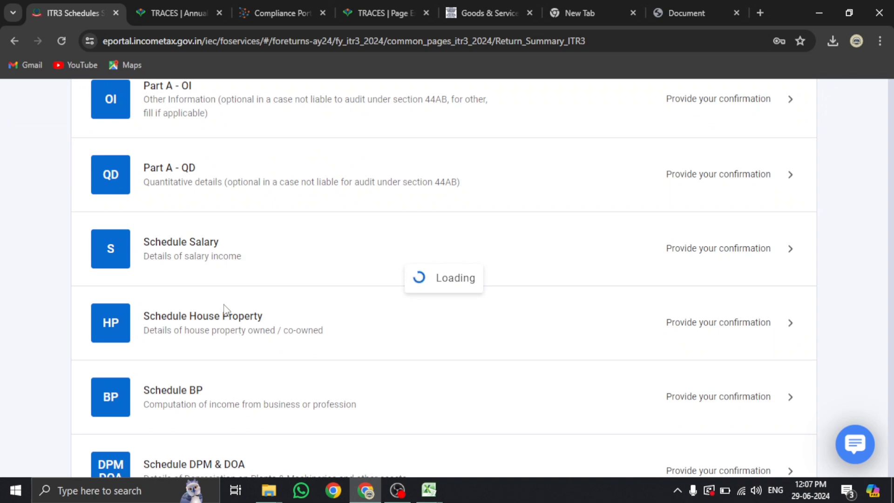
scroll(228, 309, down, 3)
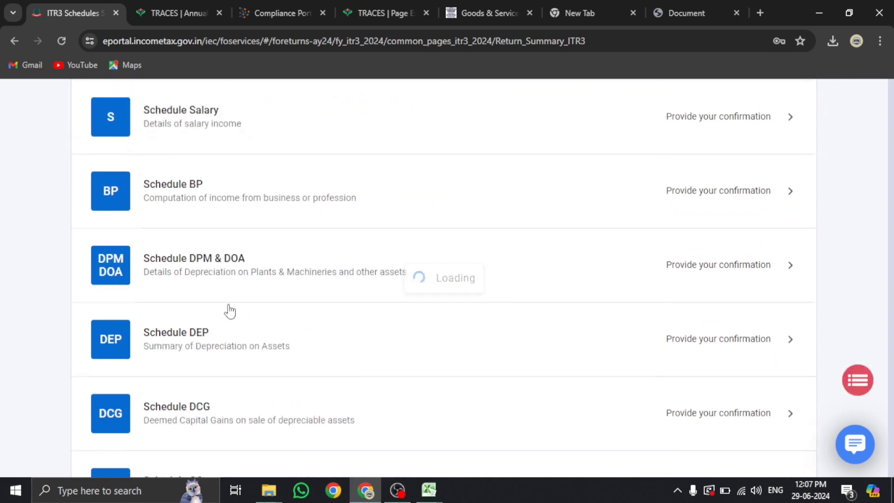
scroll(281, 291, down, 20)
scroll(274, 289, down, 10)
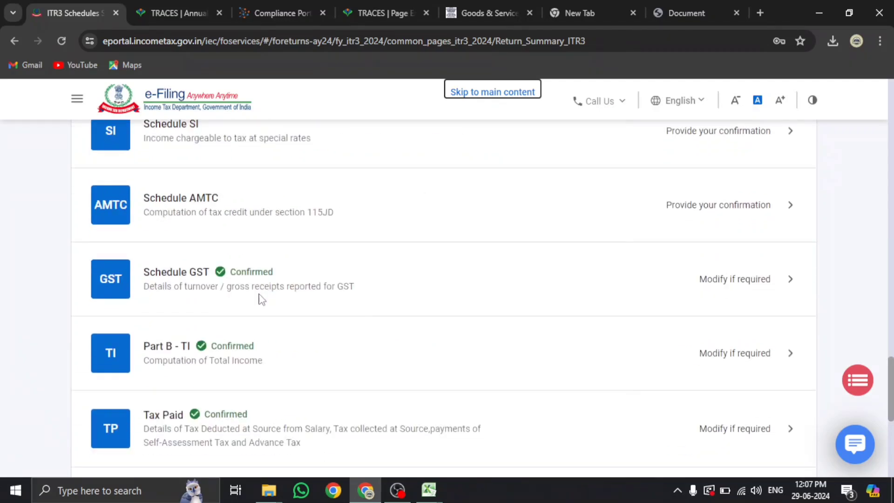
click(190, 308)
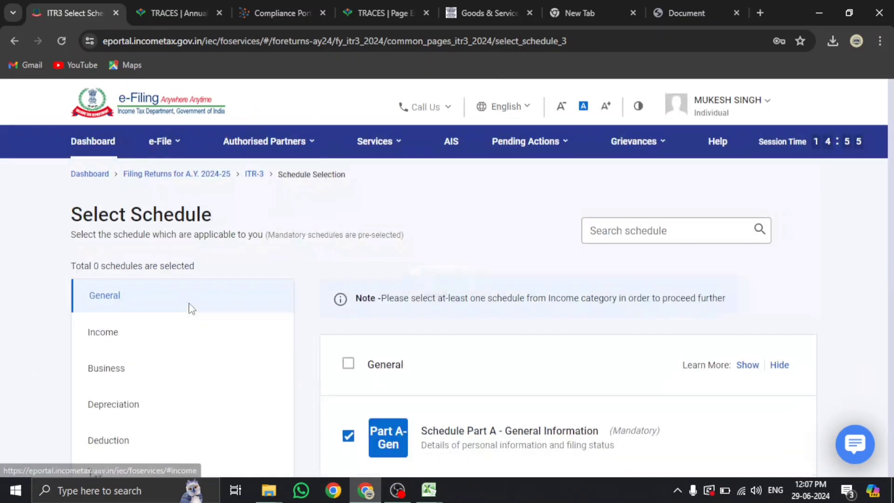
click(146, 337)
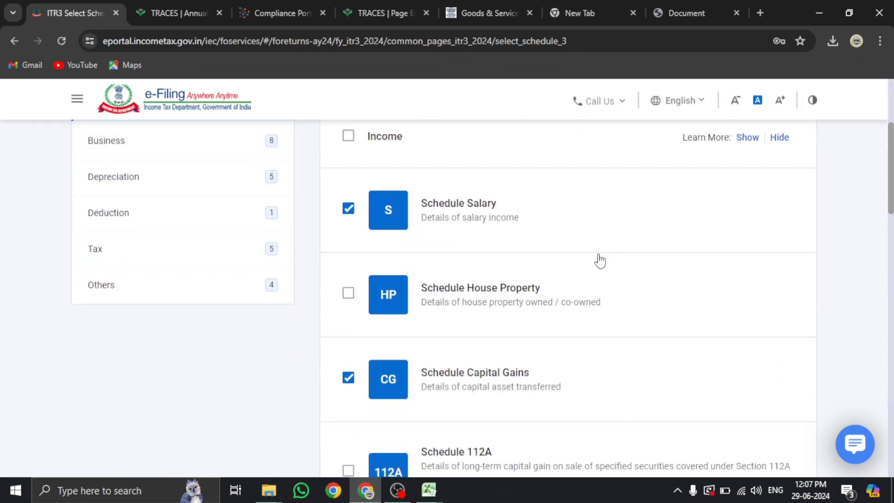
click(348, 208)
Continue with the chosen schedules, accepting the Disclaimer to reach the schedule questions page
scroll(671, 253, down, 10)
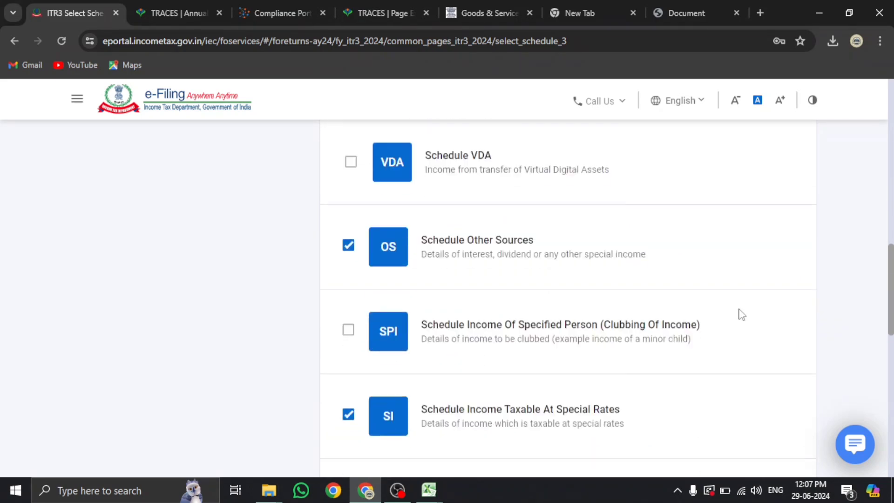
scroll(742, 314, down, 10)
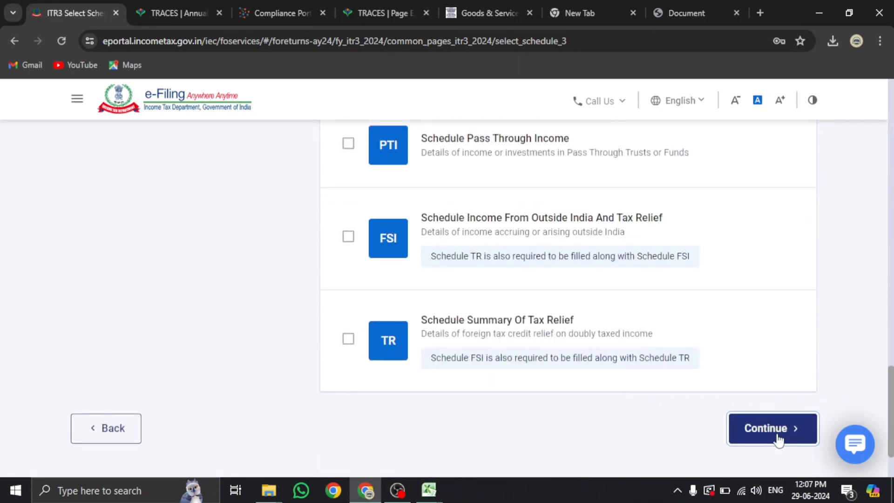
click(778, 440)
click(579, 347)
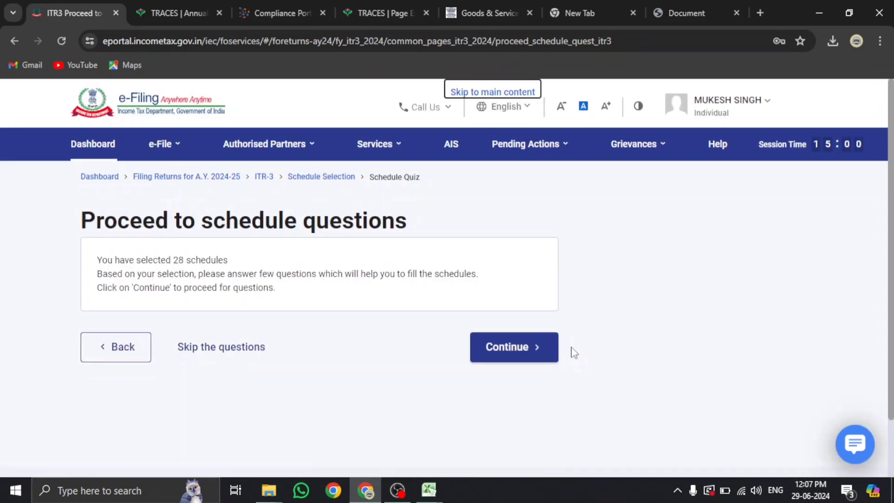
Skip the schedule questions and open Tax Paid, scrolling to its TDS sections with TDS 2 at ₹71,678
click(242, 354)
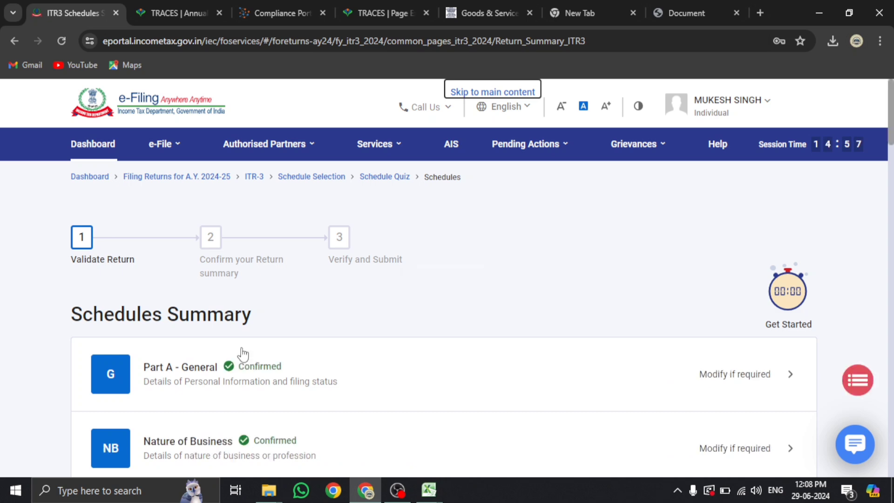
scroll(243, 354, down, 20)
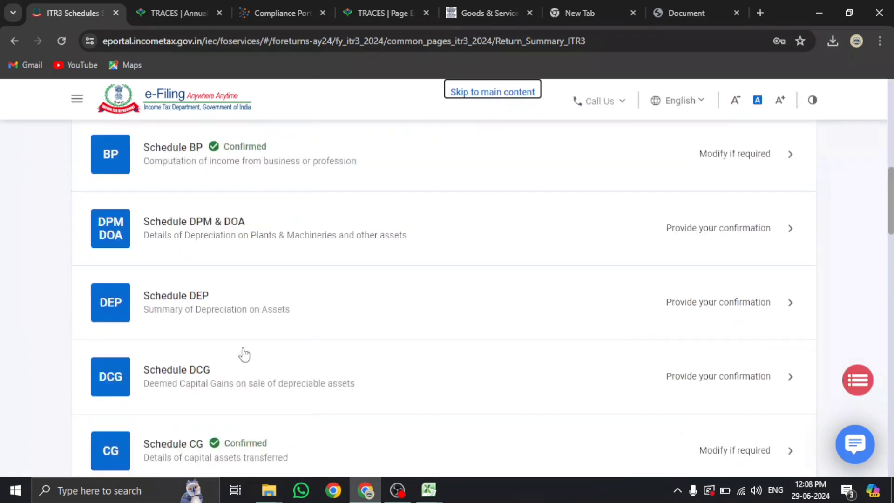
scroll(242, 354, down, 8)
scroll(237, 335, up, 4)
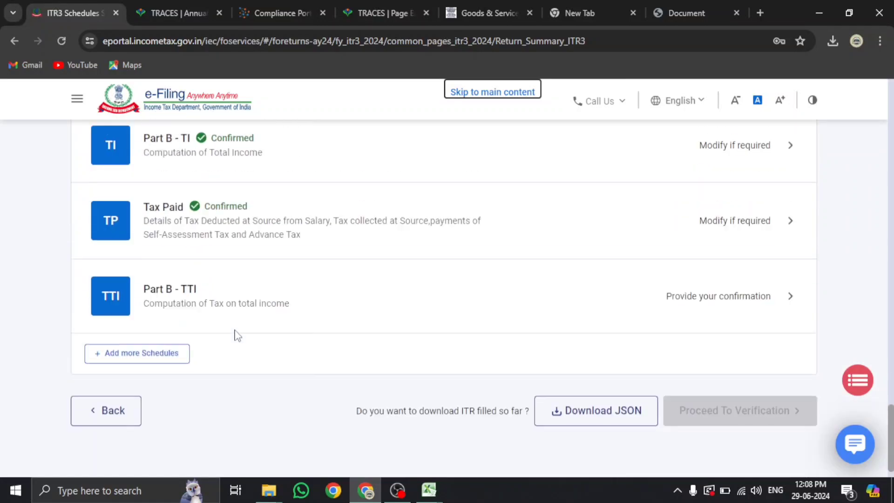
click(225, 219)
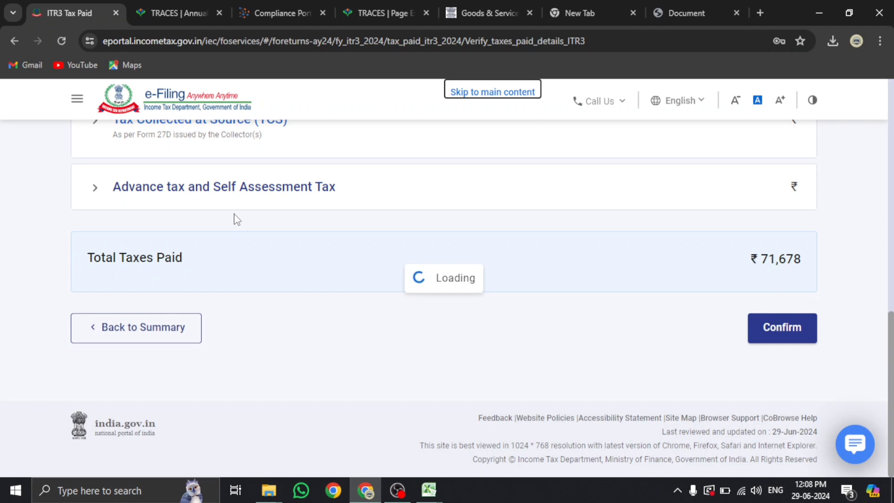
scroll(208, 307, down, 2)
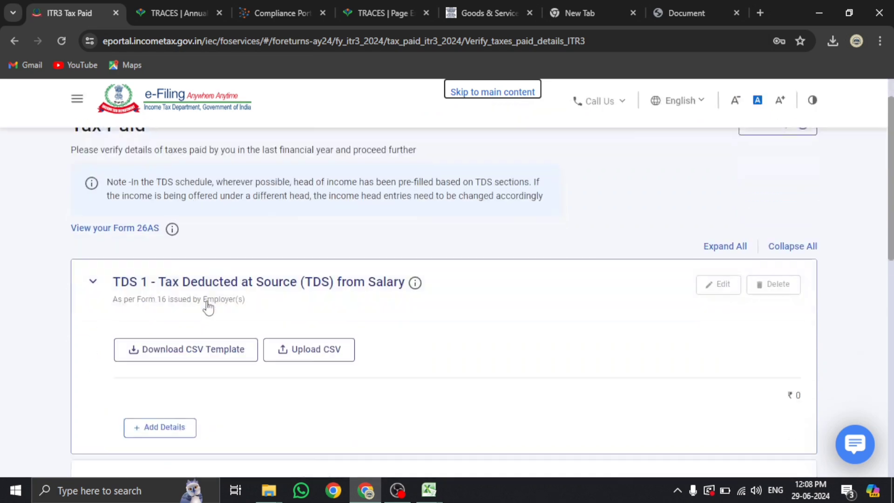
scroll(208, 307, down, 5)
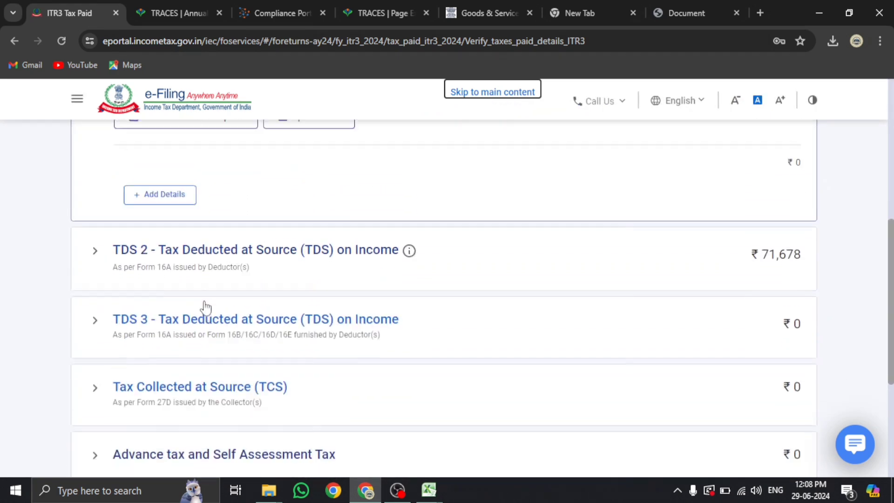
Expand TDS 2 in Tax Paid, then confirm the TRACES session warning to keep 26AS alive
scroll(206, 307, up, 1)
click(243, 295)
click(174, 12)
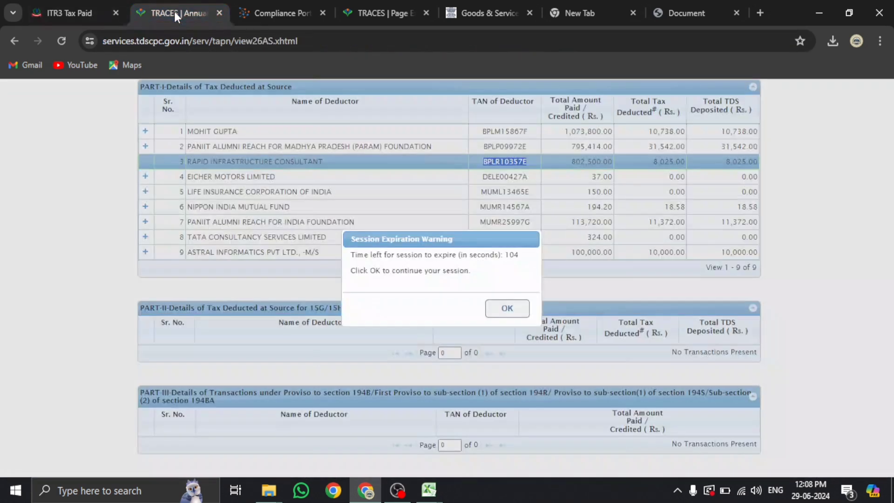
click(507, 308)
scroll(177, 114, up, 3)
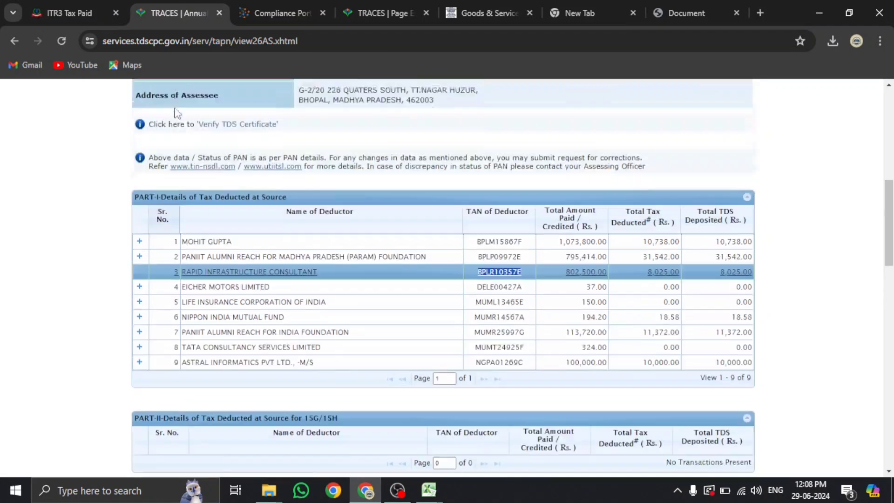
Expand the first deductor, PARAM foundation, Eicher Motors and Nippon India Mutual Fund rows in 26AS
click(139, 262)
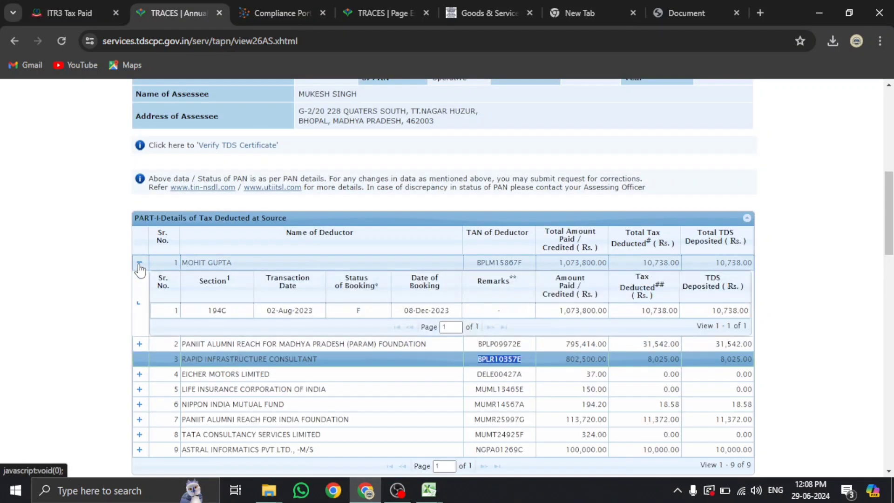
scroll(140, 265, down, 2)
click(139, 278)
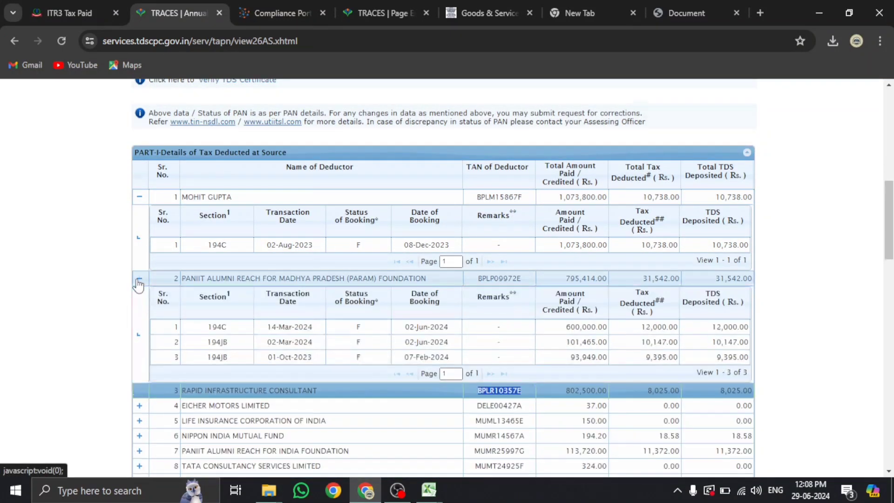
scroll(142, 261, down, 5)
click(139, 209)
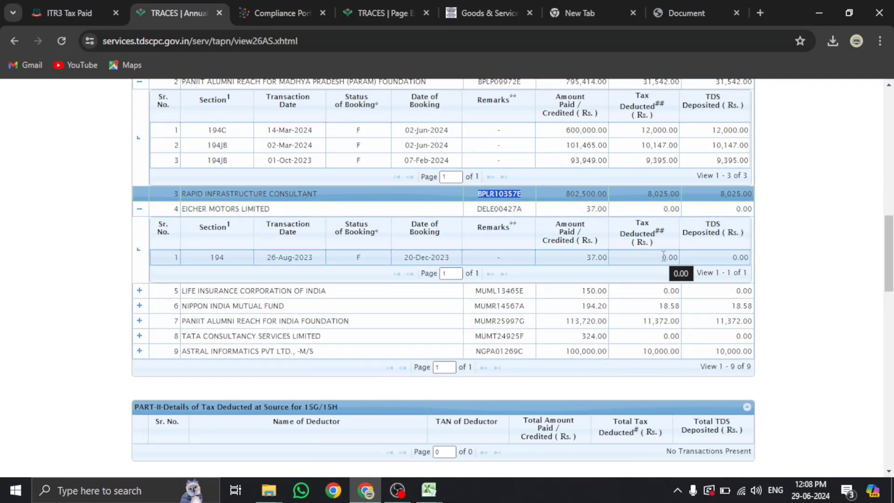
click(139, 305)
Expand the PANIIT Alumni Reach for India Foundation row and glance back at Tax Paid
scroll(233, 317, down, 2)
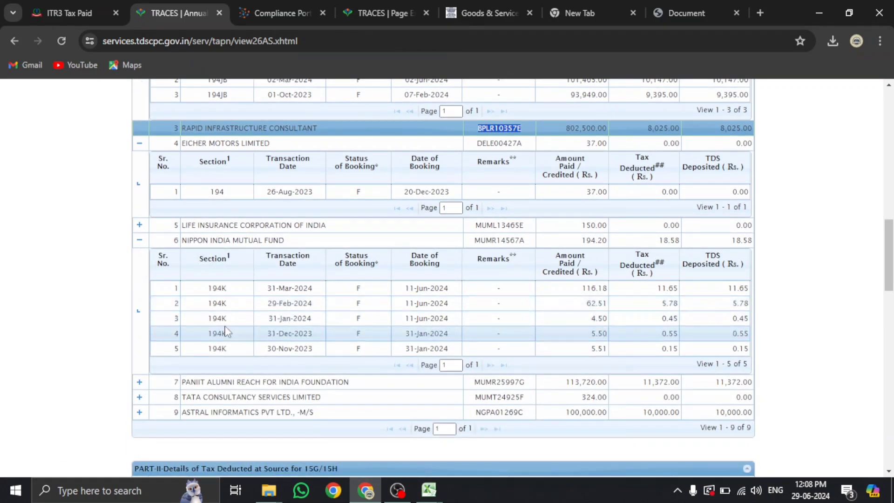
scroll(233, 335, down, 2)
click(142, 318)
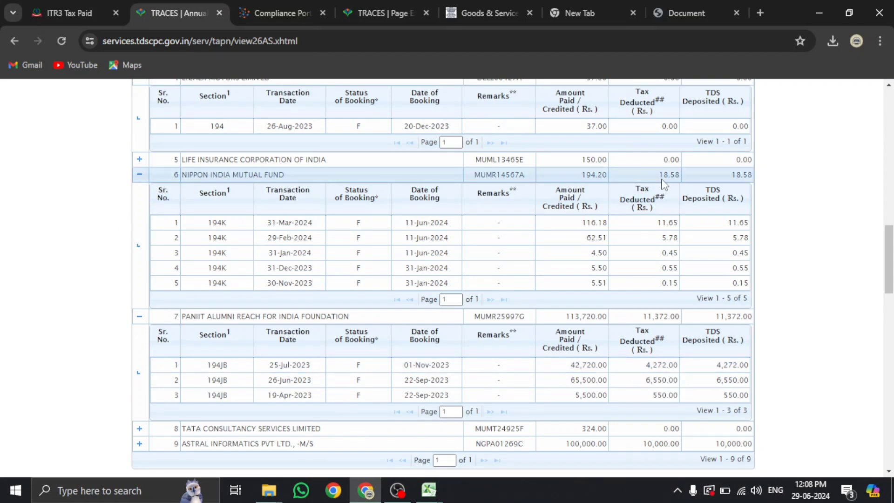
scroll(670, 201, up, 6)
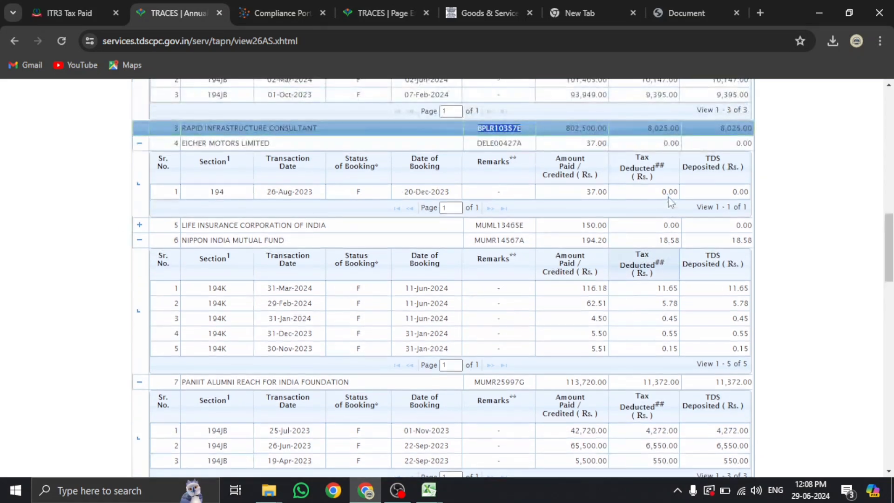
scroll(671, 202, down, 5)
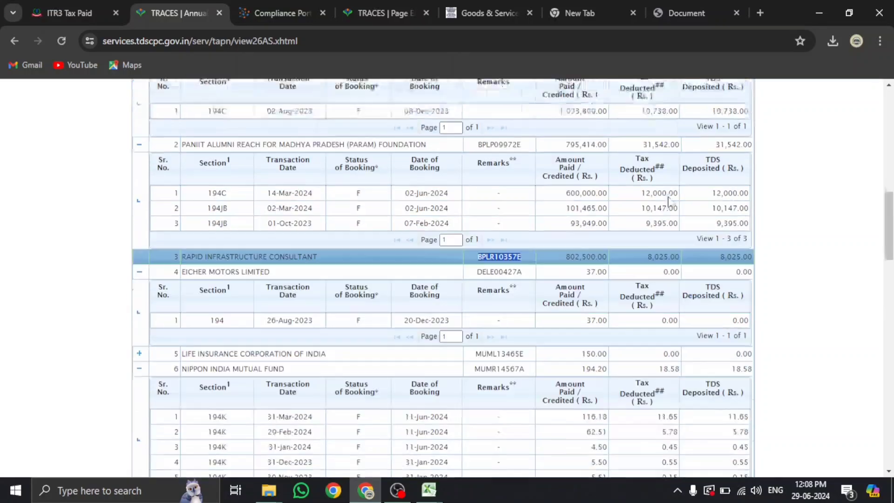
click(79, 11)
click(179, 10)
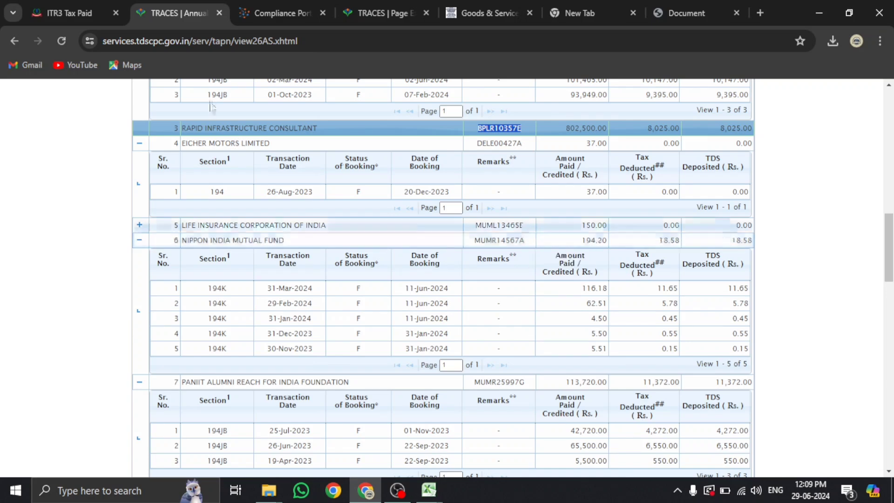
Select the fourth deductor row, Nippon India Mutual Fund, in TDS 2 and open it for editing
click(69, 13)
scroll(289, 291, down, 3)
scroll(419, 291, down, 2)
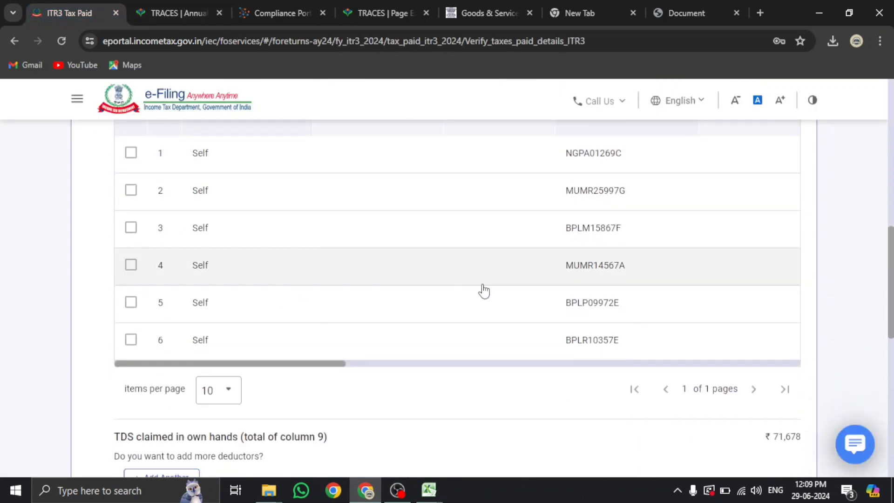
scroll(545, 291, up, 1)
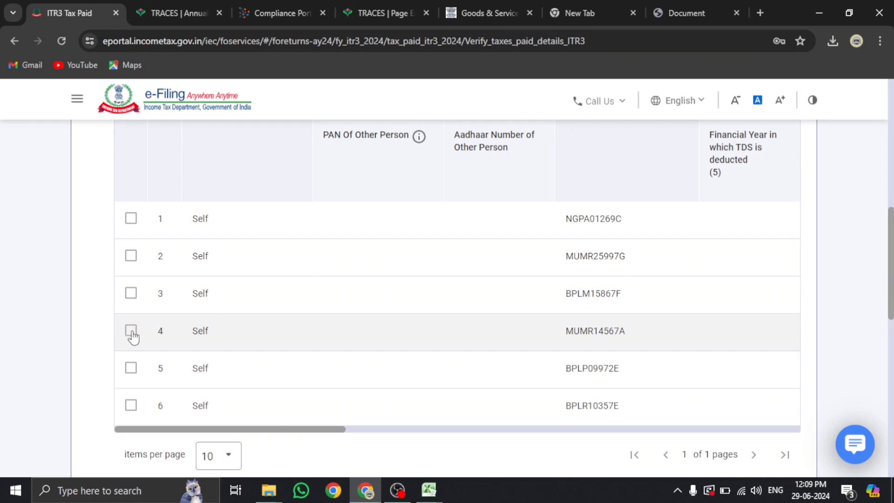
click(131, 332)
scroll(465, 347, up, 4)
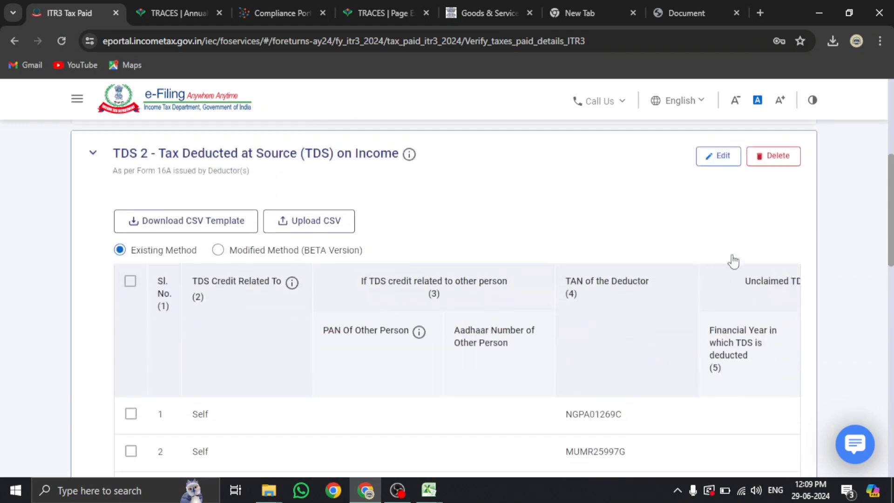
click(716, 161)
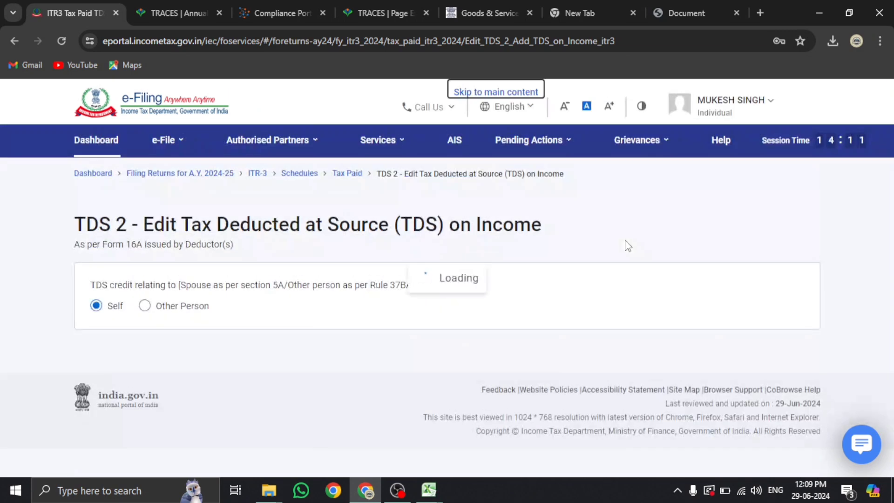
Compare the entry against Nippon India Mutual Fund's figures in TRACES 26AS, then return to the form
scroll(626, 246, down, 15)
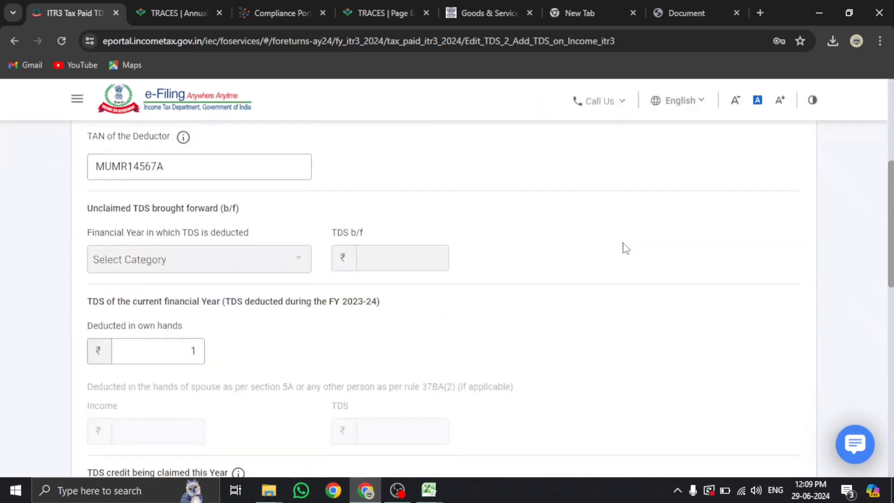
scroll(623, 248, up, 8)
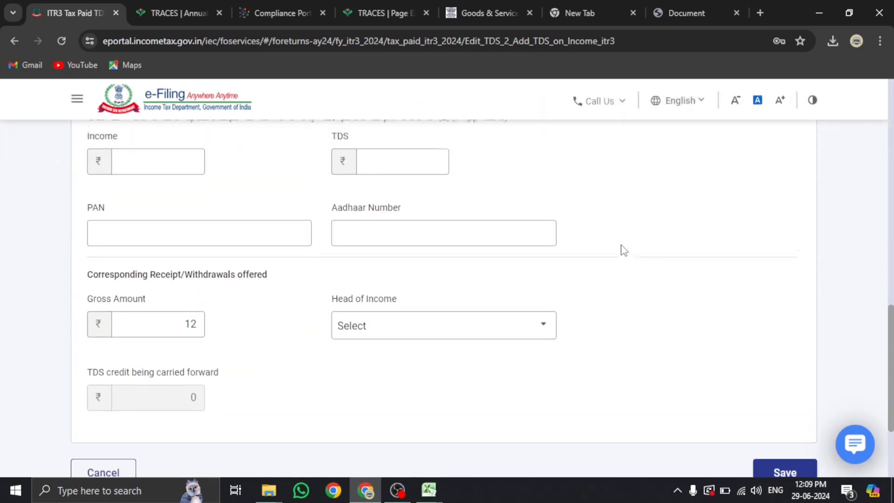
scroll(620, 244, up, 7)
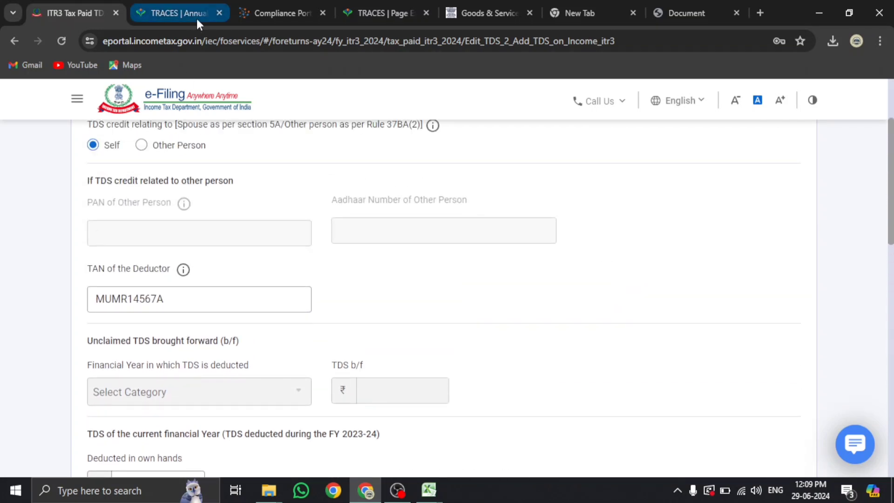
click(190, 18)
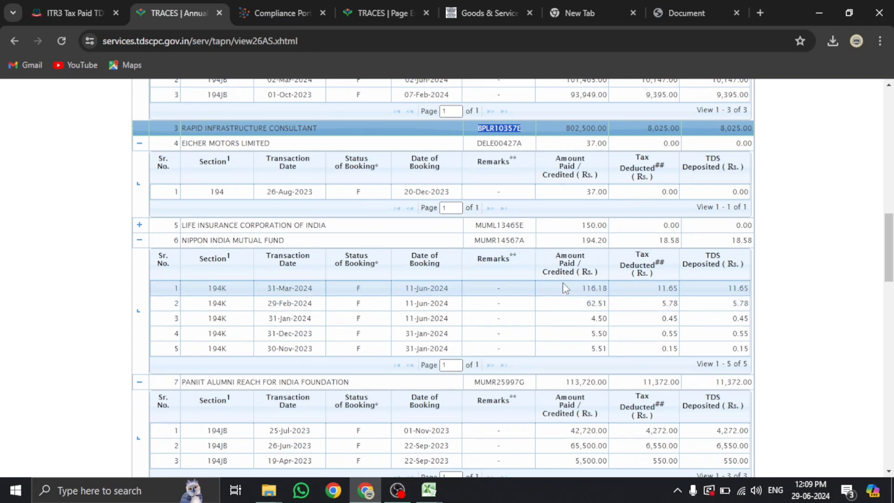
scroll(562, 283, down, 3)
scroll(558, 286, up, 4)
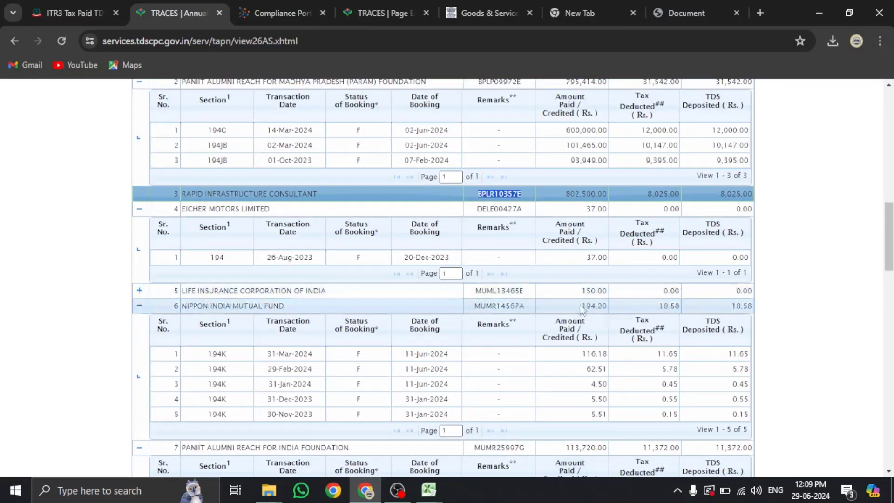
click(72, 13)
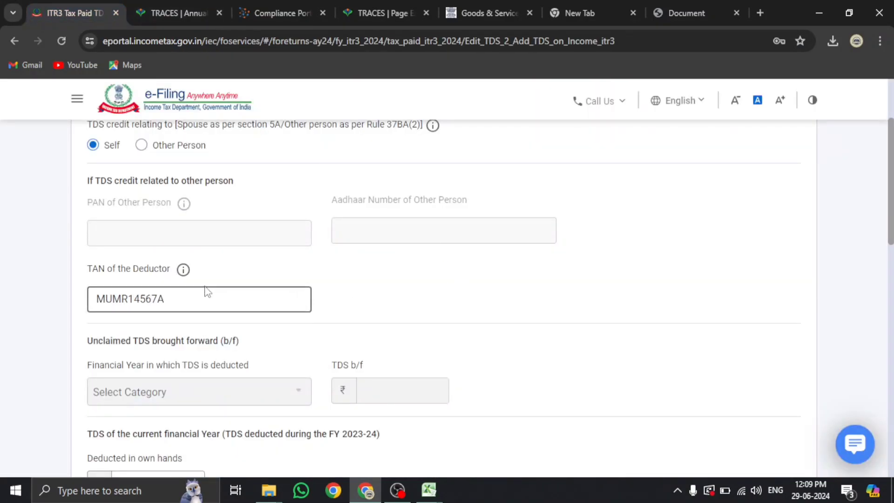
scroll(184, 317, down, 4)
Update the deducted and claimed in own hands amounts, checking them against 26AS
click(179, 289)
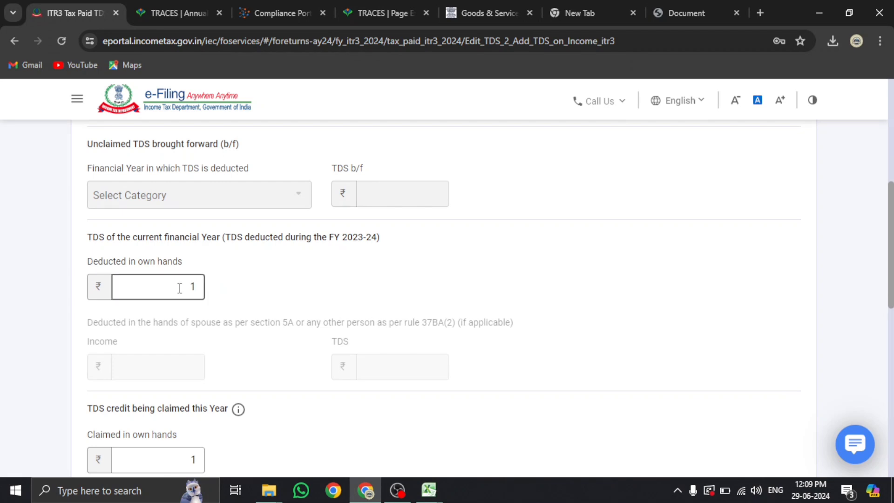
click(167, 21)
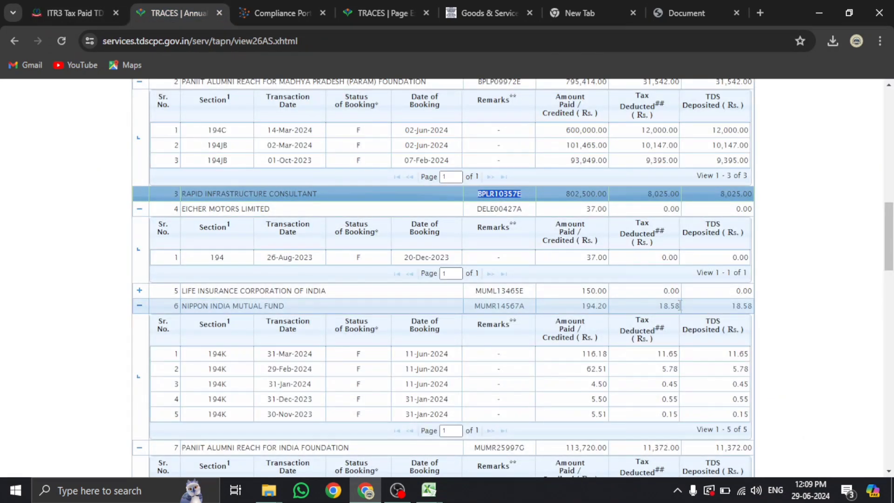
click(72, 13)
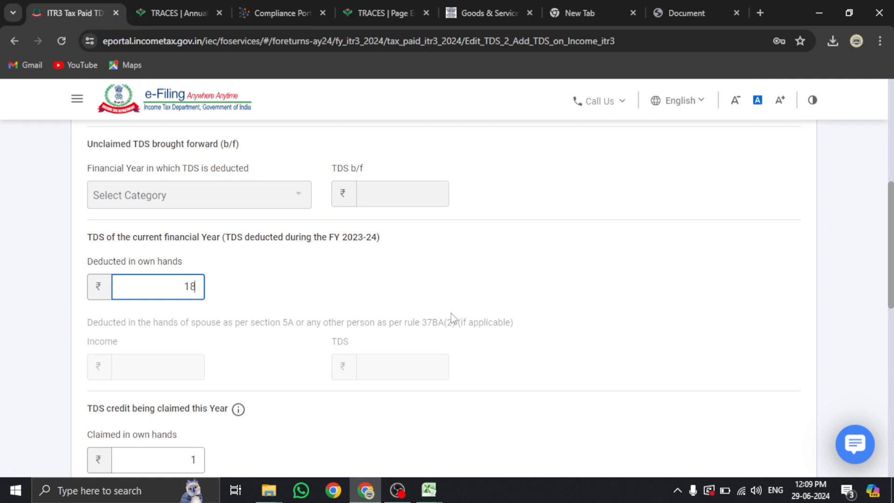
scroll(450, 319, down, 3)
click(163, 331)
double_click(193, 328)
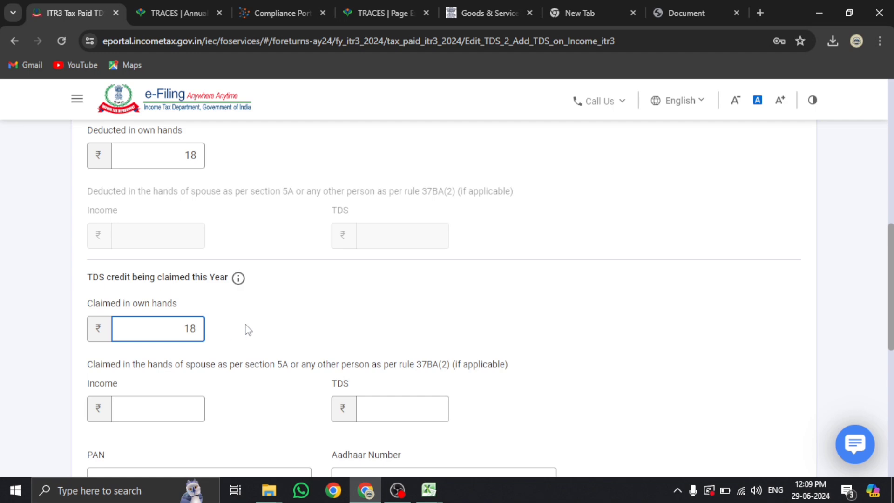
scroll(248, 329, down, 4)
scroll(185, 359, down, 2)
Replace gross amount 12 with 194, set head of income to Income from Other Sources, and save
click(185, 309)
double_click(189, 309)
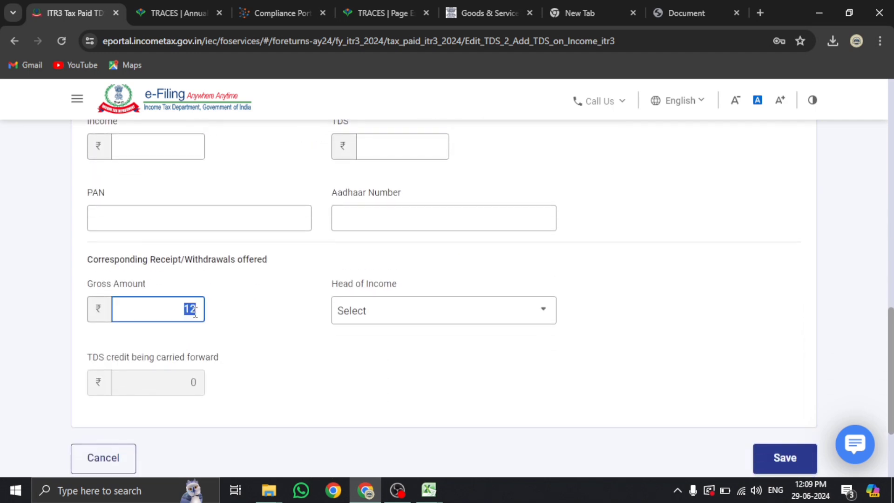
click(183, 13)
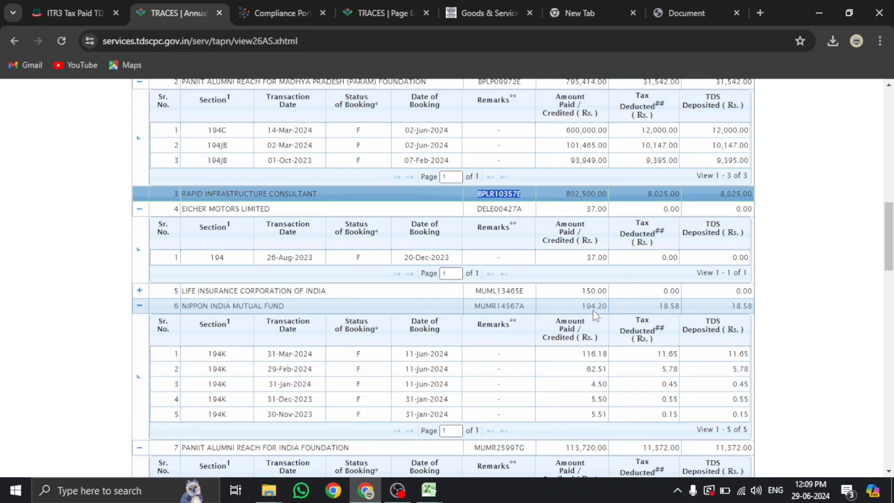
click(65, 13)
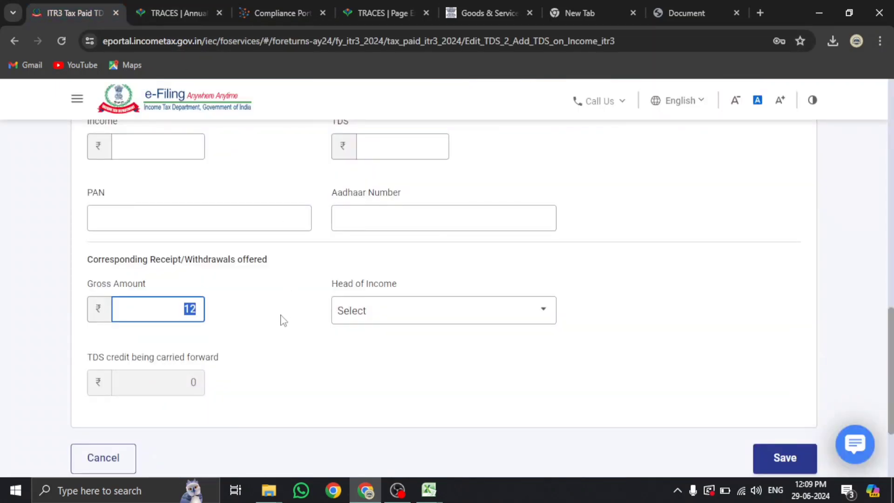
click(371, 315)
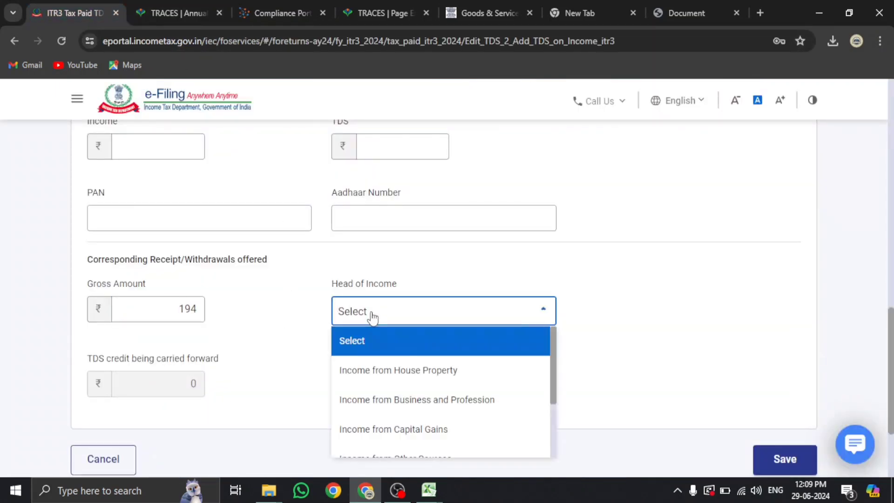
scroll(394, 432, down, 2)
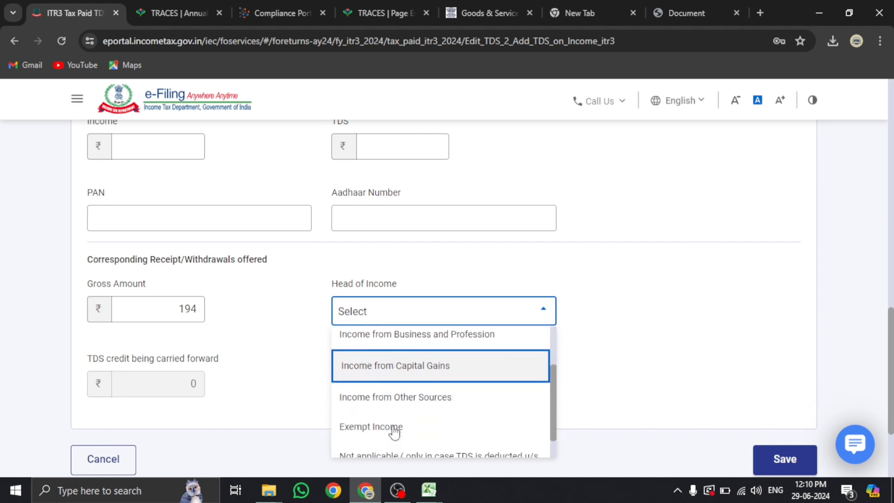
click(401, 409)
click(778, 462)
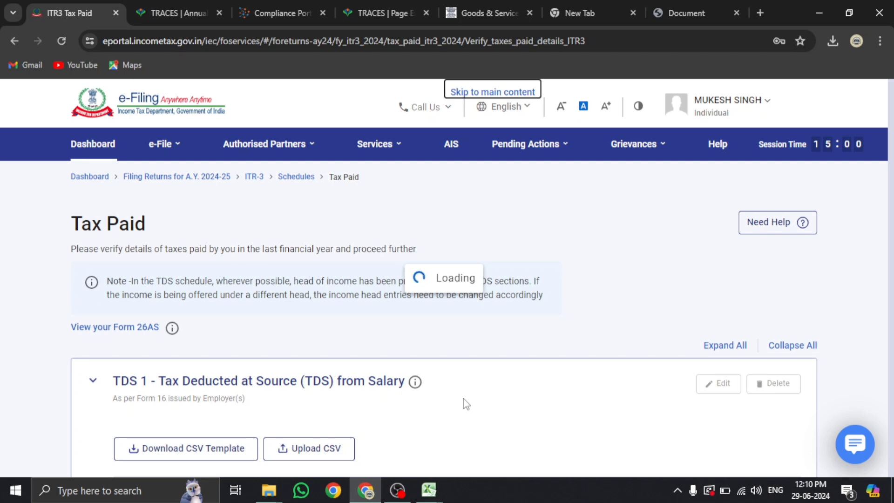
Recheck 26AS, then return to Tax Paid and expand the TDS 2 deductor table
click(182, 13)
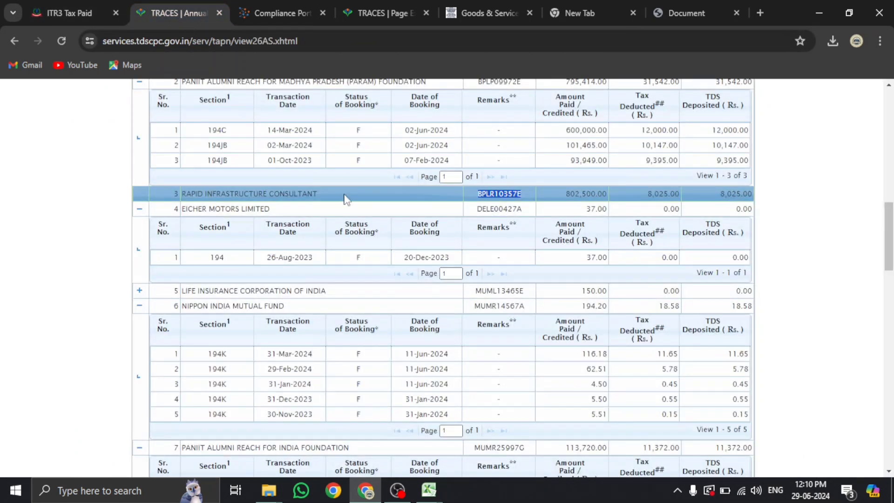
scroll(344, 199, up, 3)
scroll(345, 199, up, 1)
scroll(346, 199, down, 4)
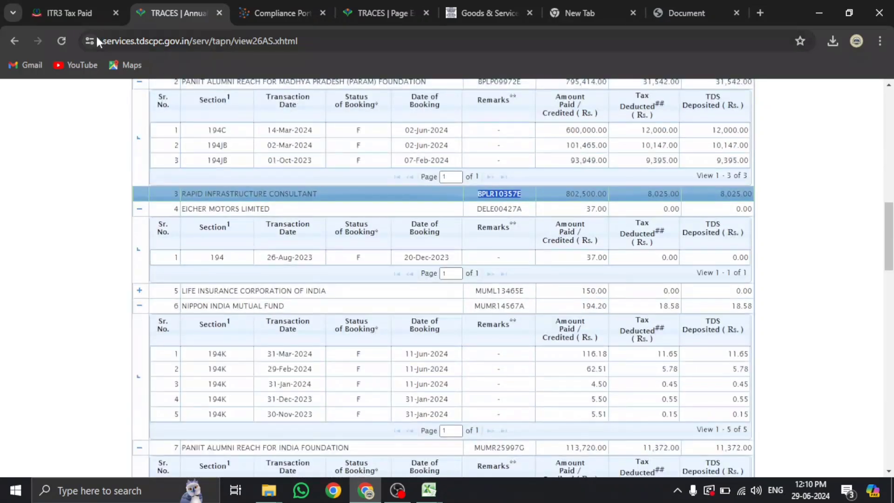
click(74, 13)
click(264, 144)
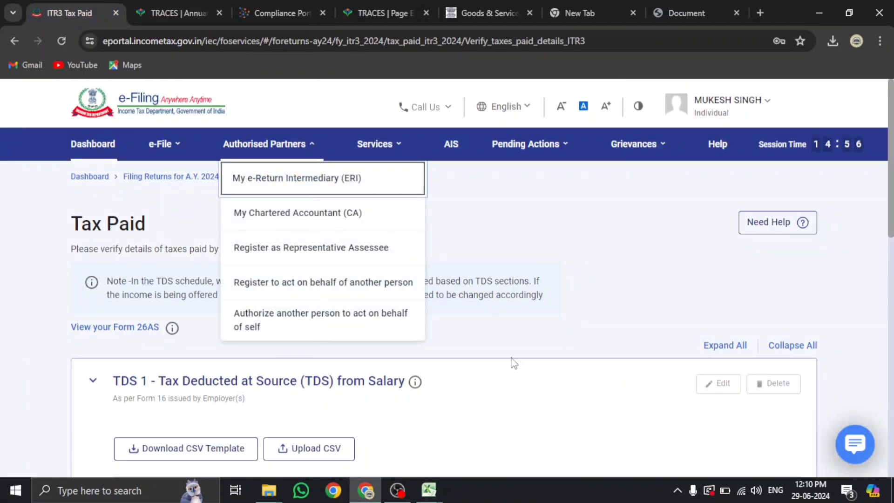
scroll(530, 328, down, 10)
scroll(522, 345, up, 4)
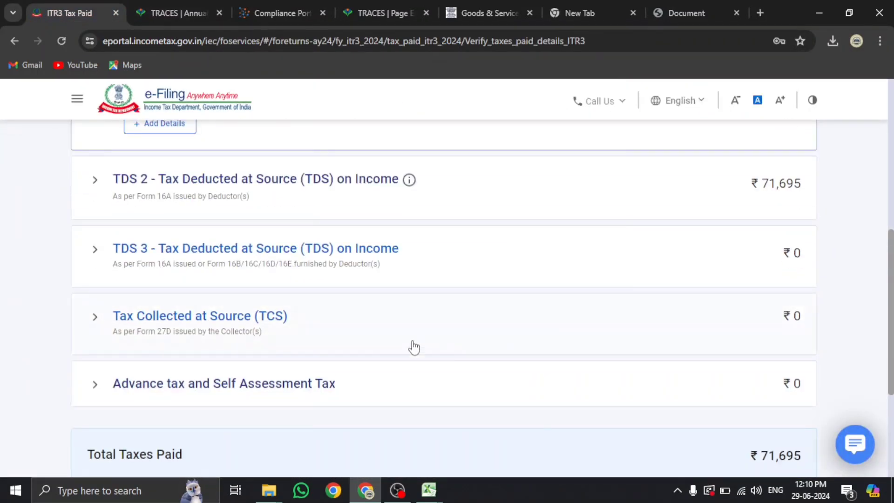
scroll(316, 307, up, 1)
click(308, 242)
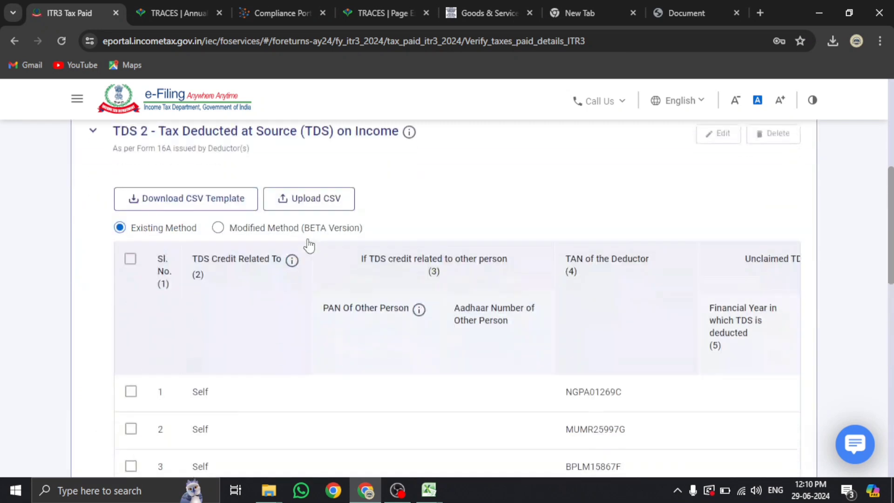
Review the TDS 2 table columns and tick the first entry (₹10,000 deducted, gross ₹1,00,000)
scroll(298, 264, down, 1)
scroll(167, 285, down, 3)
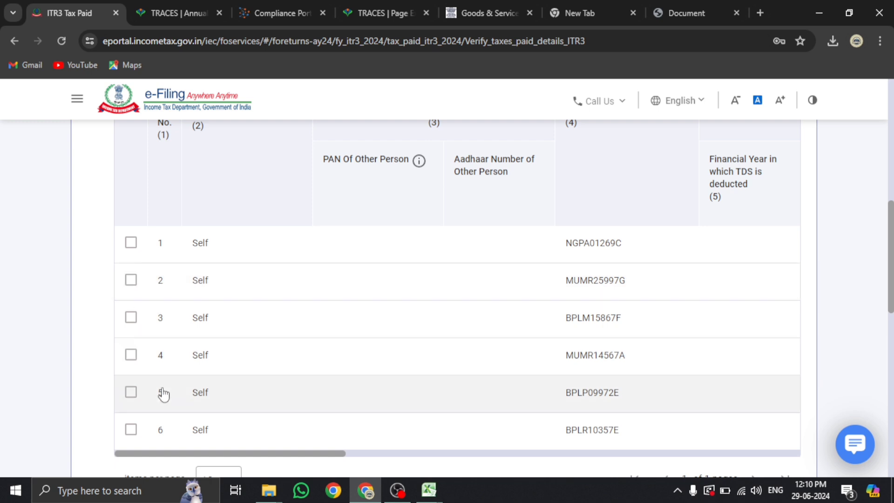
drag(153, 457, 274, 455)
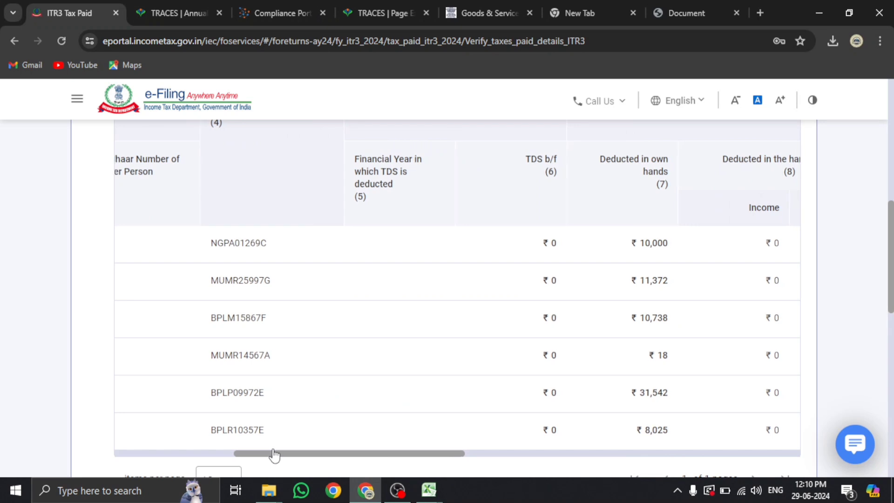
drag(274, 454, 272, 454)
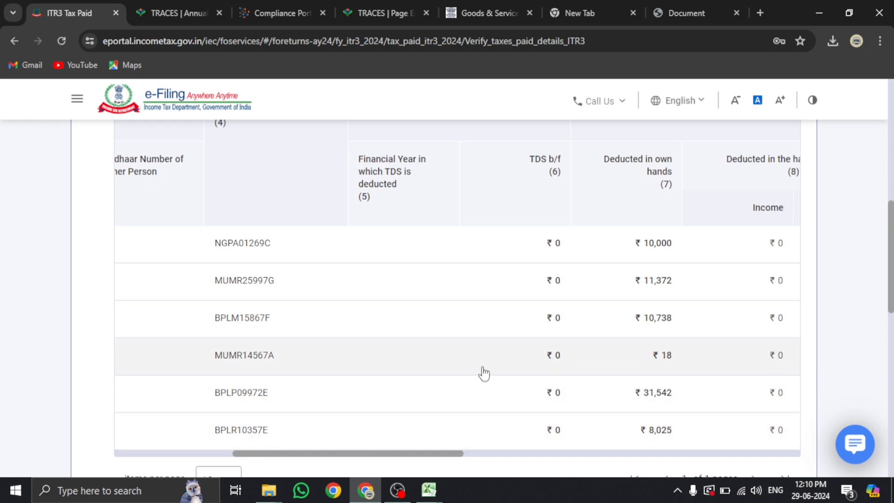
drag(440, 460, 784, 437)
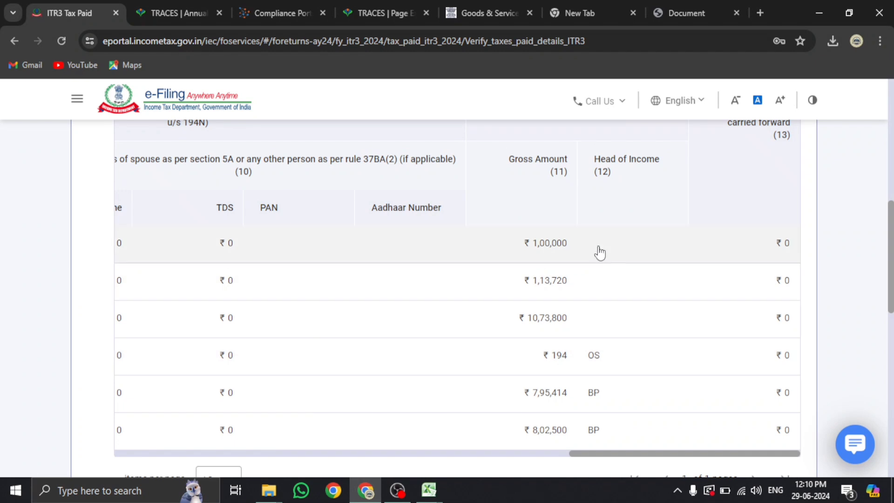
drag(622, 450, 450, 451)
drag(586, 455, 123, 429)
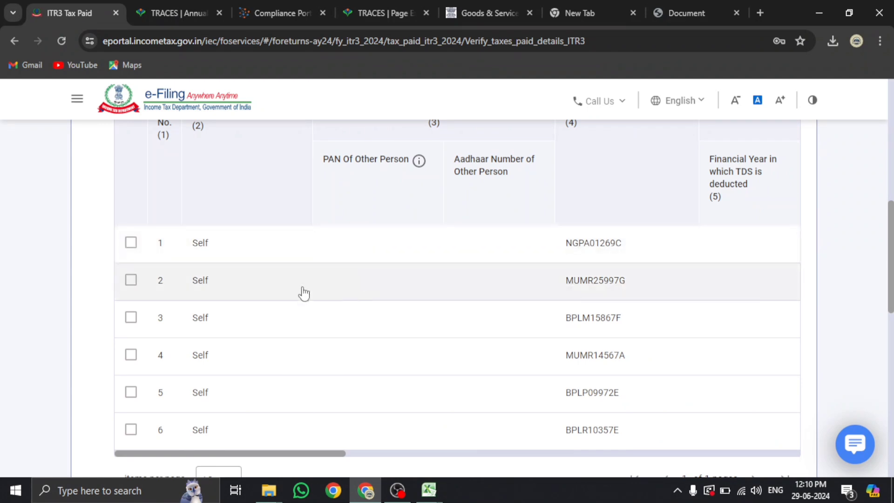
click(130, 242)
scroll(516, 279, up, 7)
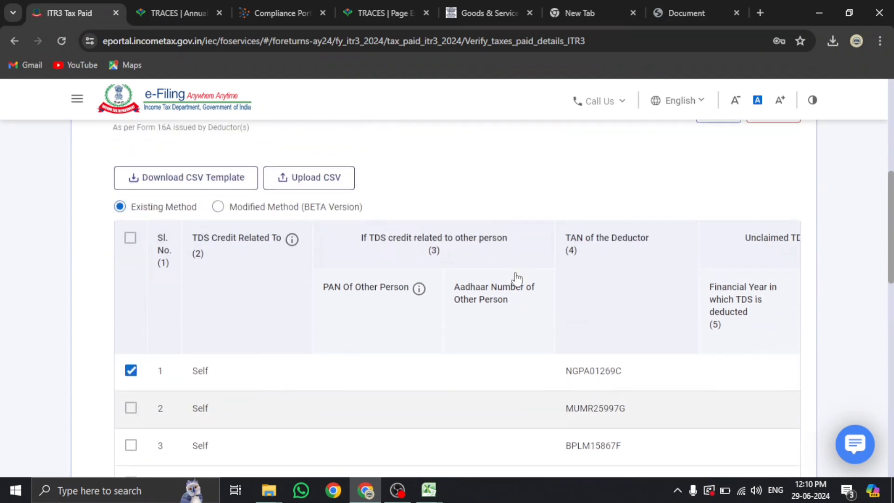
Set the first ticked TDS entry's head of income to Income from Business and Profession
click(709, 252)
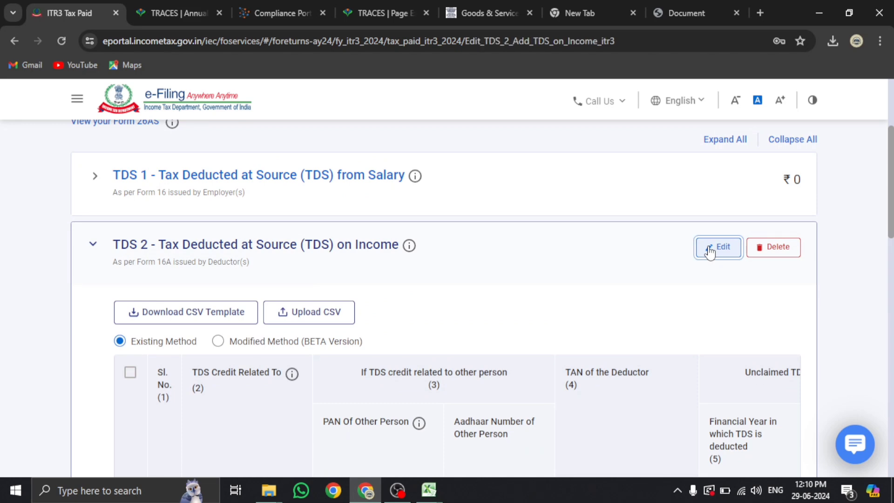
scroll(193, 350, down, 15)
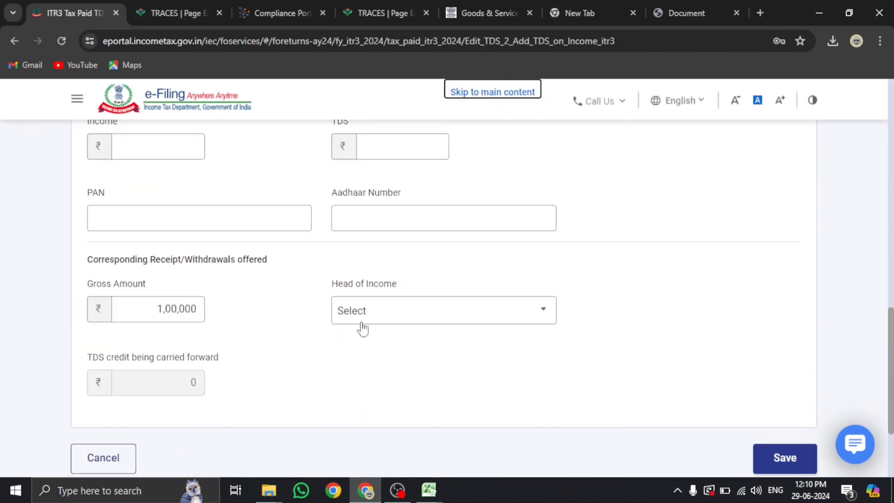
click(372, 318)
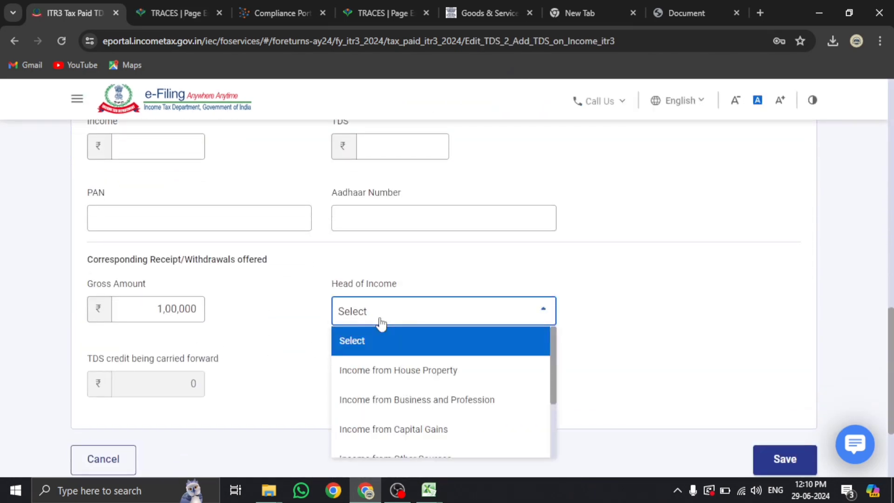
click(397, 413)
click(774, 458)
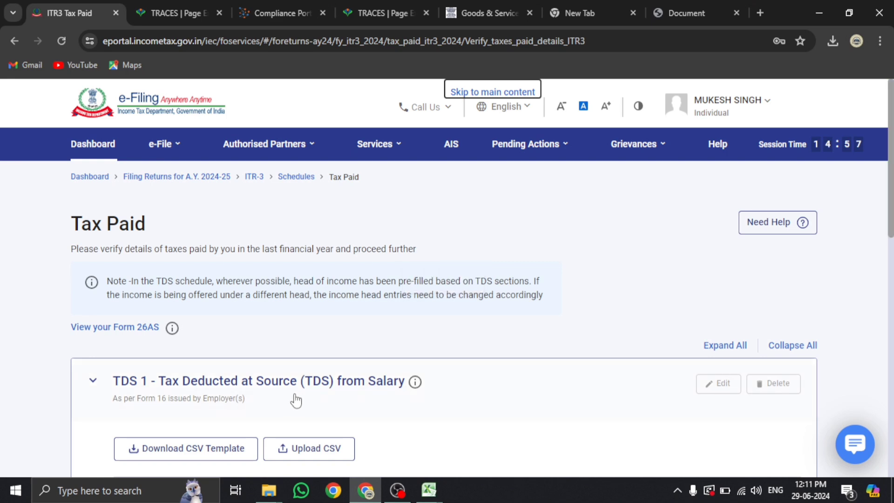
Change the second TDS 2 deductor entry's head of income to Income from Business and Profession
scroll(294, 394, down, 5)
scroll(252, 291, up, 1)
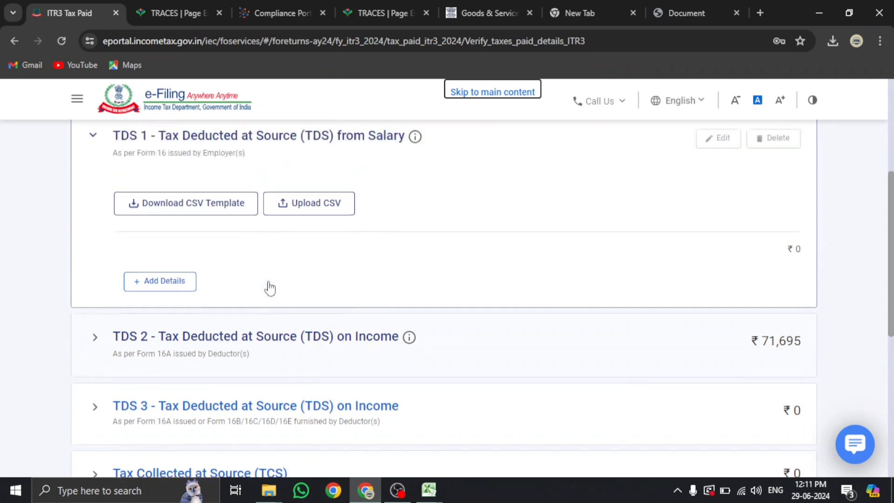
click(282, 347)
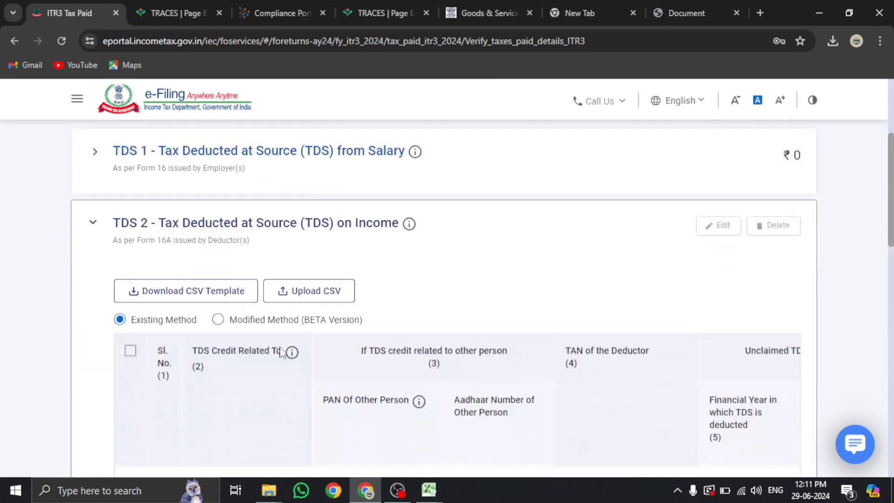
scroll(161, 351, down, 7)
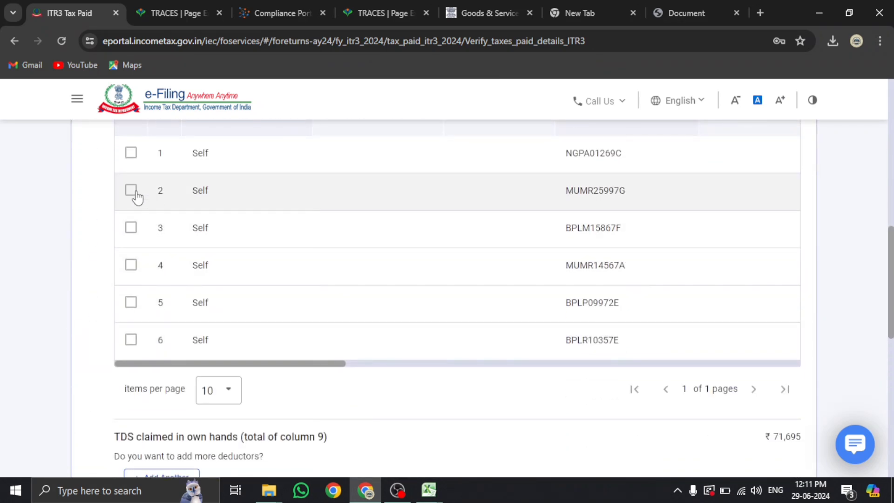
drag(231, 365, 800, 365)
drag(724, 371, 140, 369)
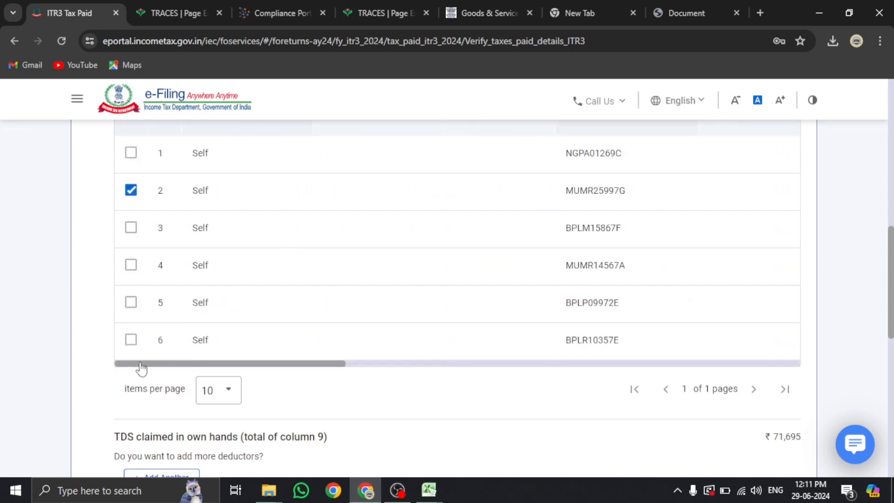
scroll(583, 364, up, 4)
scroll(722, 230, up, 3)
click(720, 227)
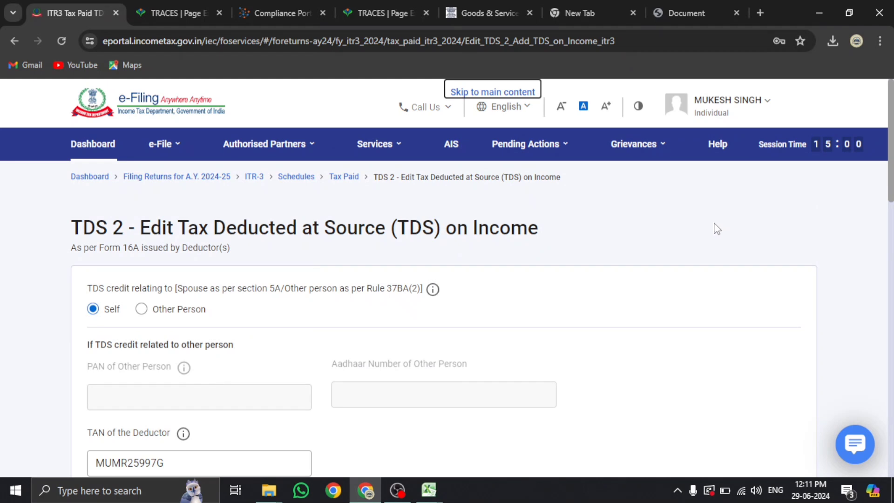
scroll(382, 305, down, 12)
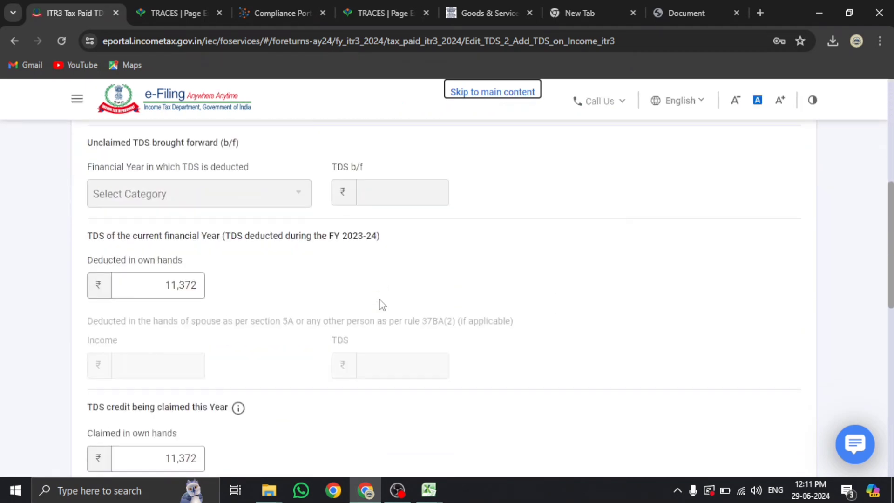
scroll(380, 305, down, 3)
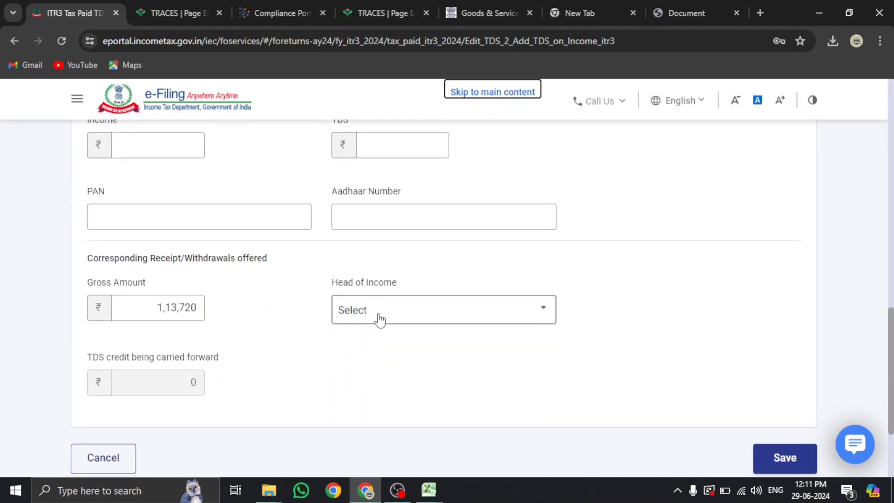
click(379, 313)
click(408, 397)
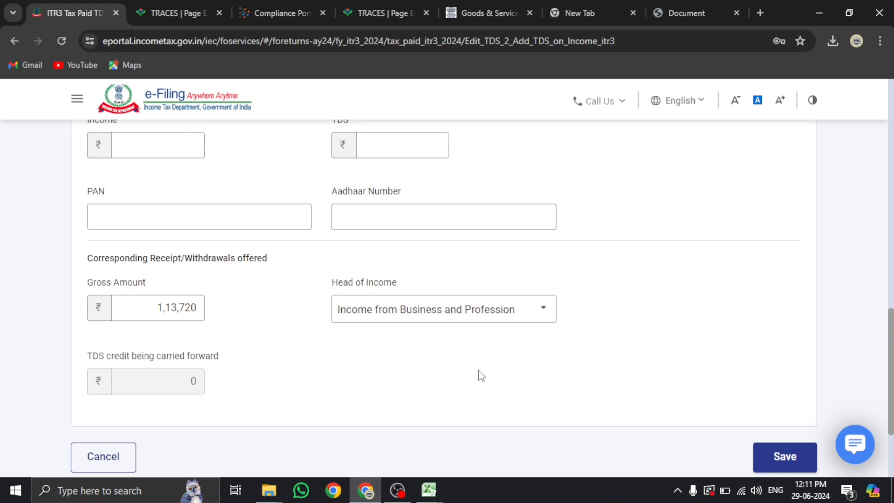
click(796, 457)
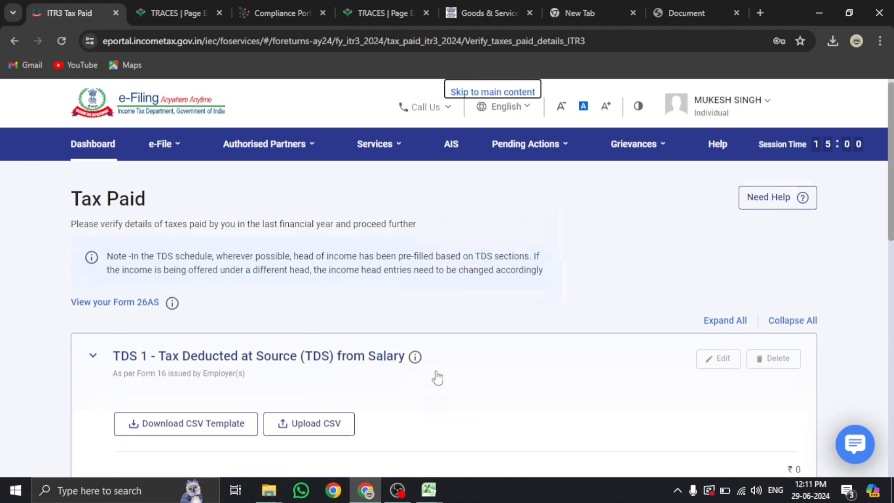
Select the third TDS 2 entry and save its head of income as Income from Business and Profession
scroll(434, 375, down, 5)
click(233, 283)
scroll(167, 313, down, 5)
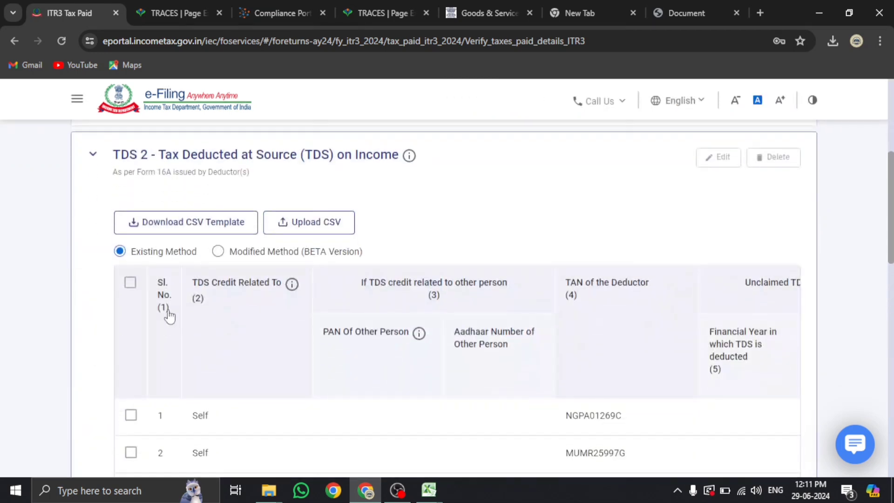
click(130, 359)
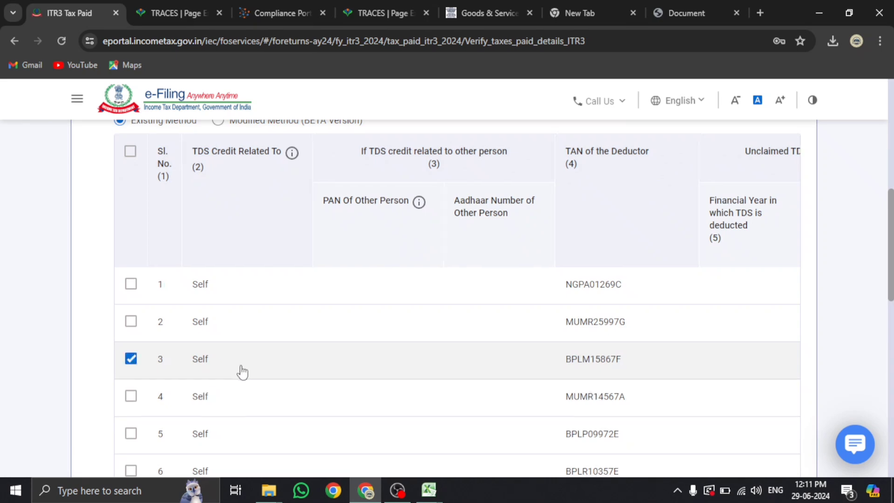
scroll(512, 261, up, 3)
click(712, 167)
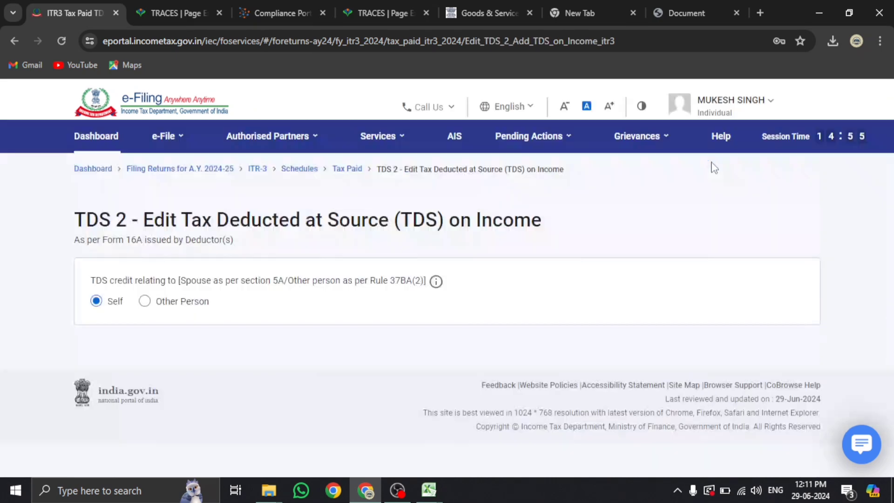
scroll(449, 273, down, 10)
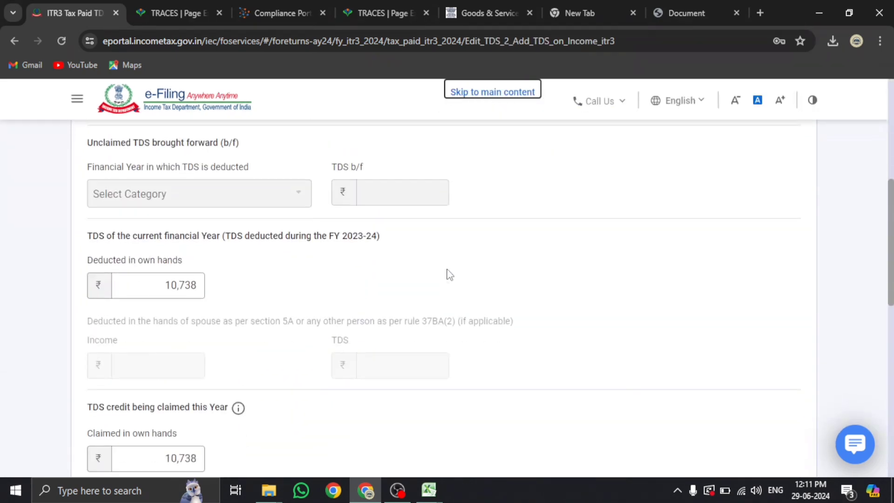
scroll(343, 307, down, 3)
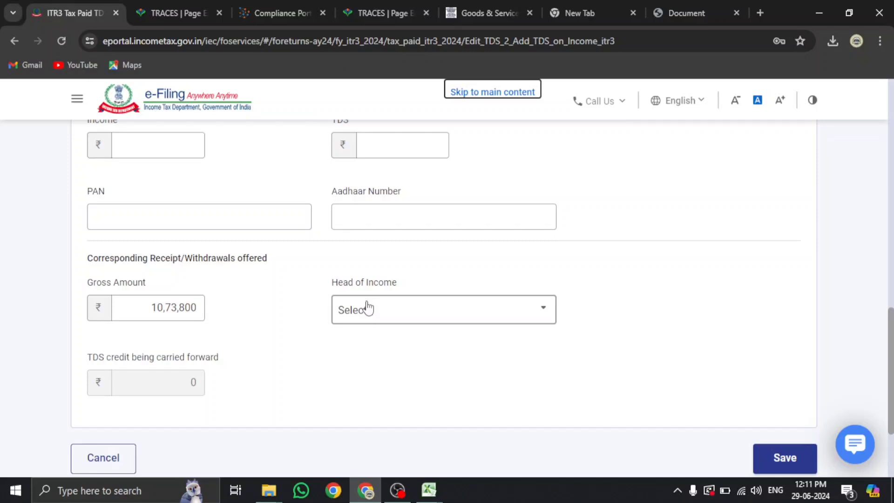
click(409, 310)
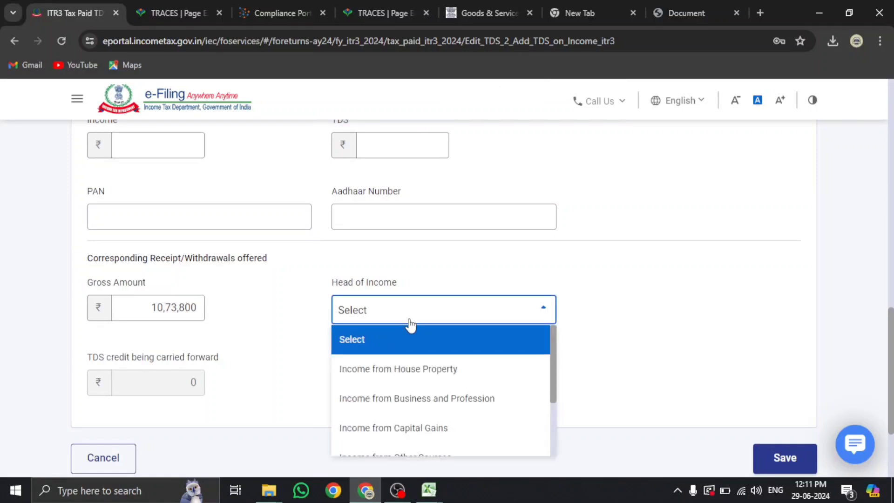
click(409, 401)
click(811, 462)
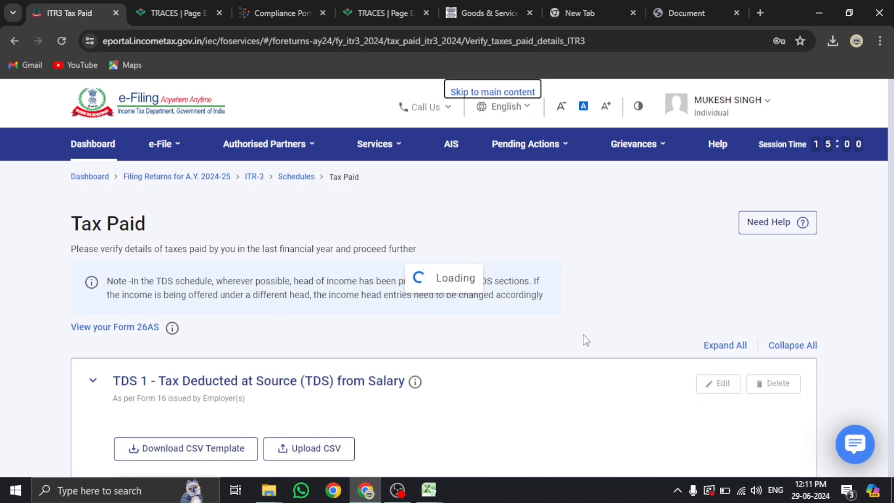
scroll(584, 339, down, 15)
Confirm the Tax Paid schedule and review the Part B - TTI schedule
click(771, 328)
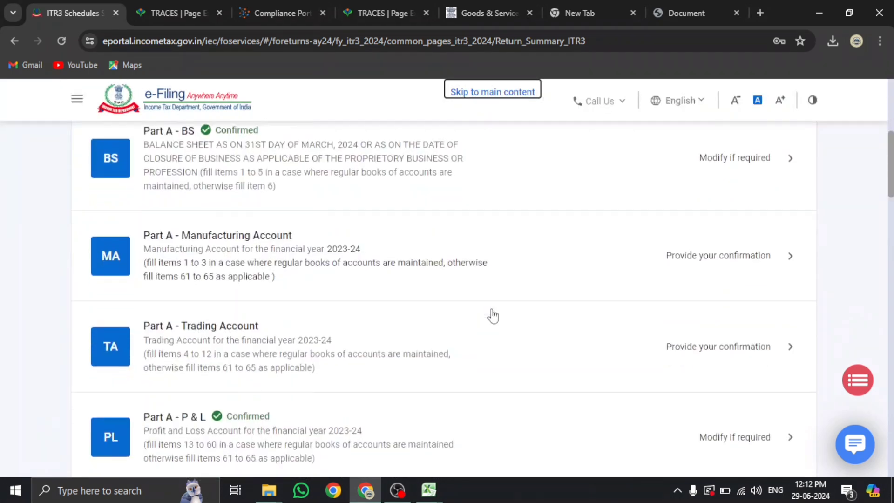
scroll(493, 316, down, 20)
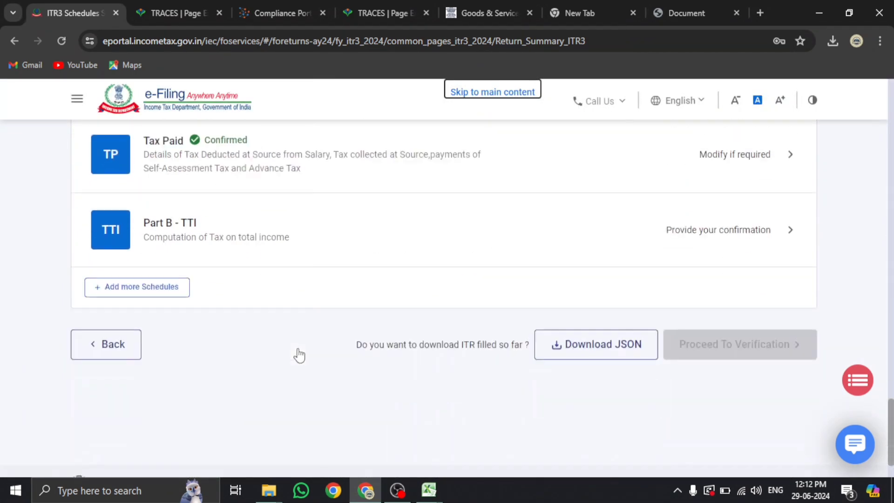
click(316, 229)
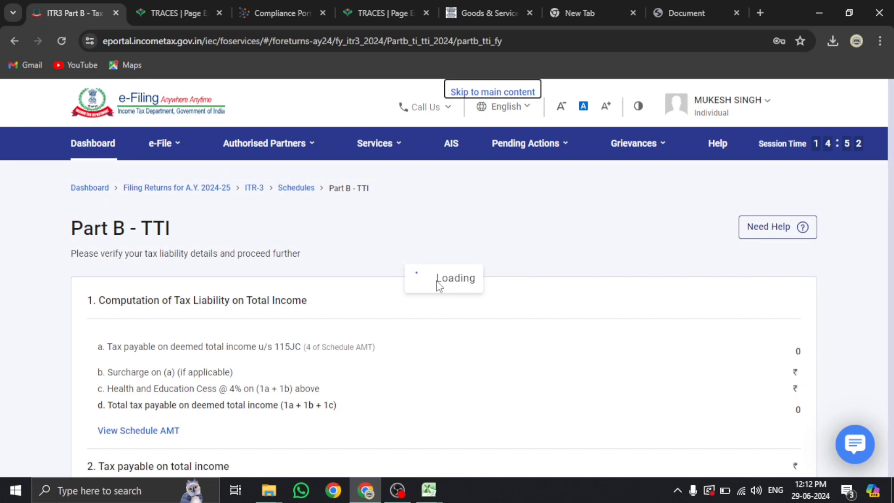
scroll(437, 285, down, 10)
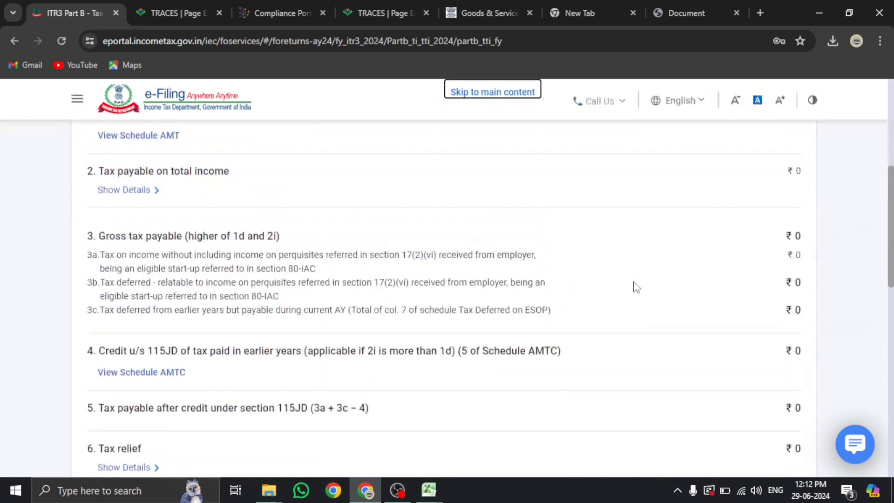
scroll(797, 345, down, 5)
Preview the full ITR-3 return, then proceed to validation
click(780, 381)
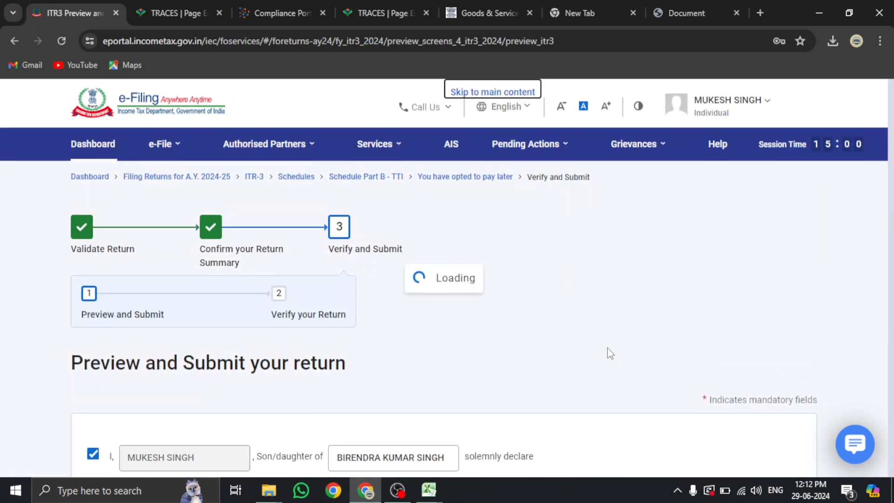
scroll(609, 355, down, 10)
click(733, 345)
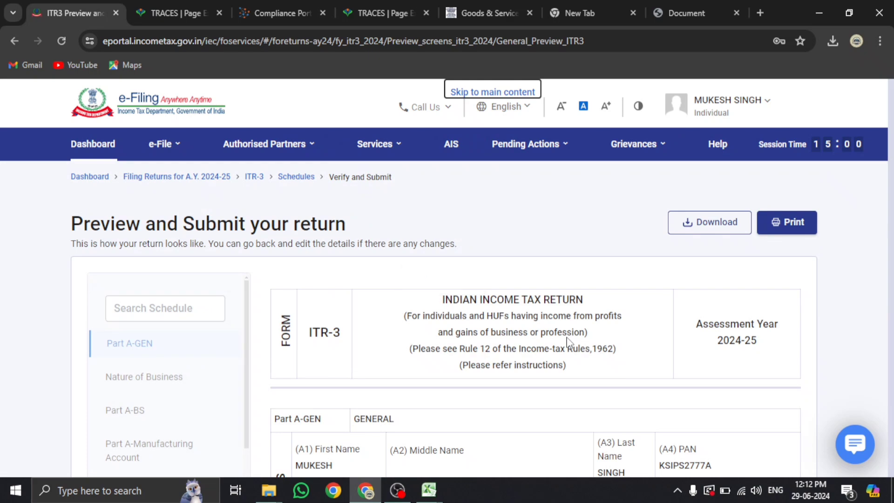
scroll(567, 342, down, 15)
scroll(568, 342, down, 15)
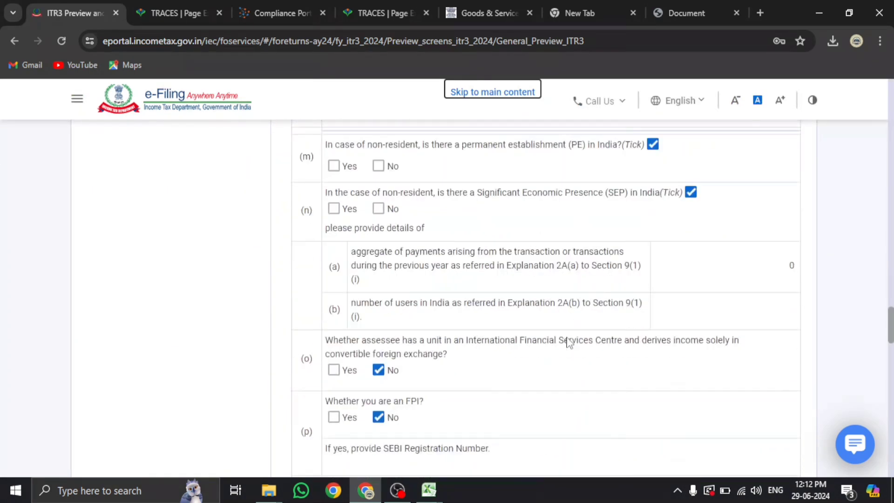
scroll(670, 344, down, 10)
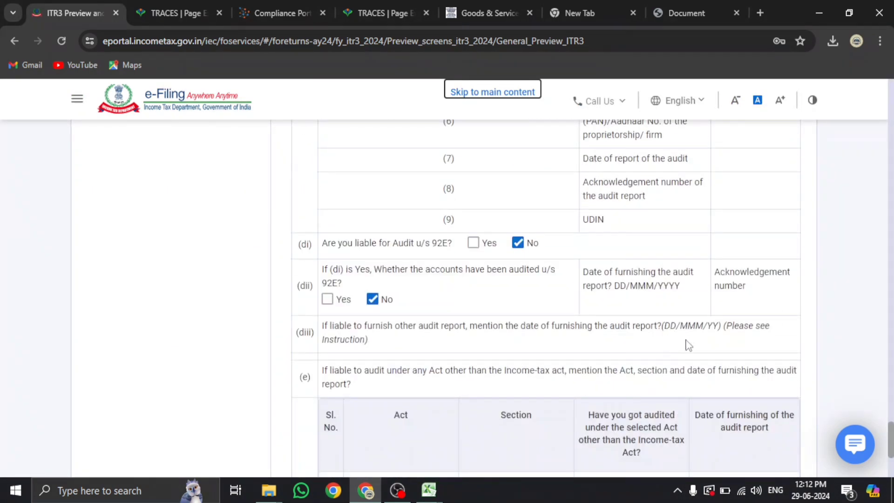
click(726, 345)
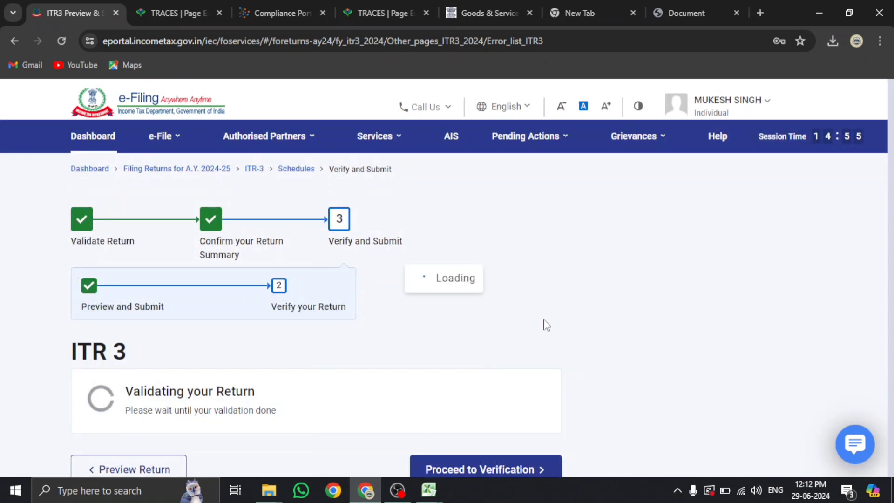
Retry Proceed to Verification past the dividend-income defect warning until verification opens
scroll(535, 325, down, 3)
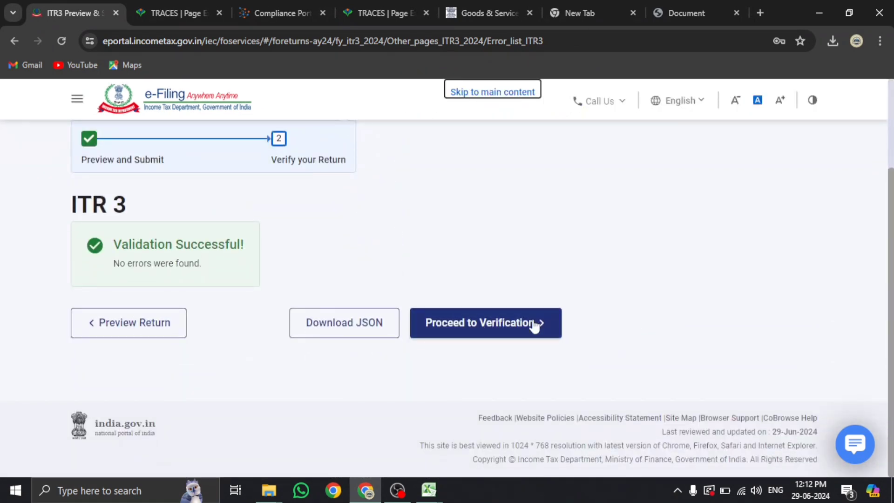
click(526, 331)
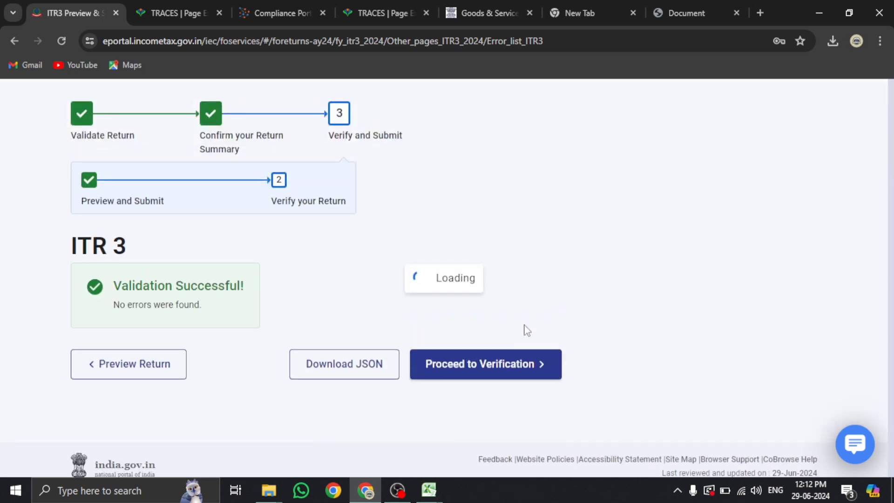
scroll(527, 330, down, 5)
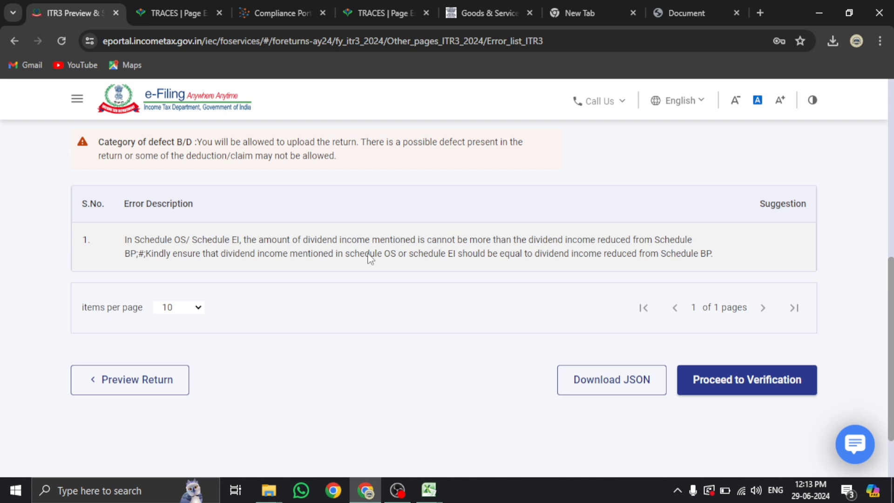
click(713, 385)
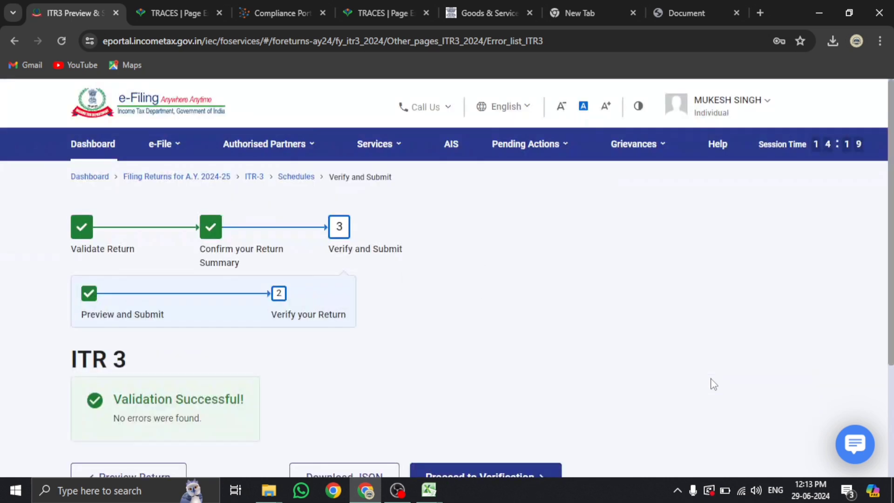
scroll(711, 379, down, 3)
click(518, 333)
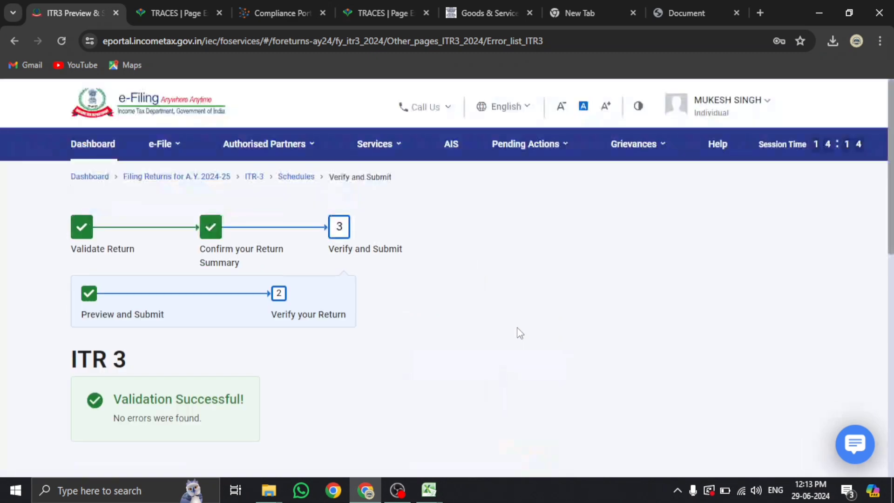
scroll(520, 333, down, 8)
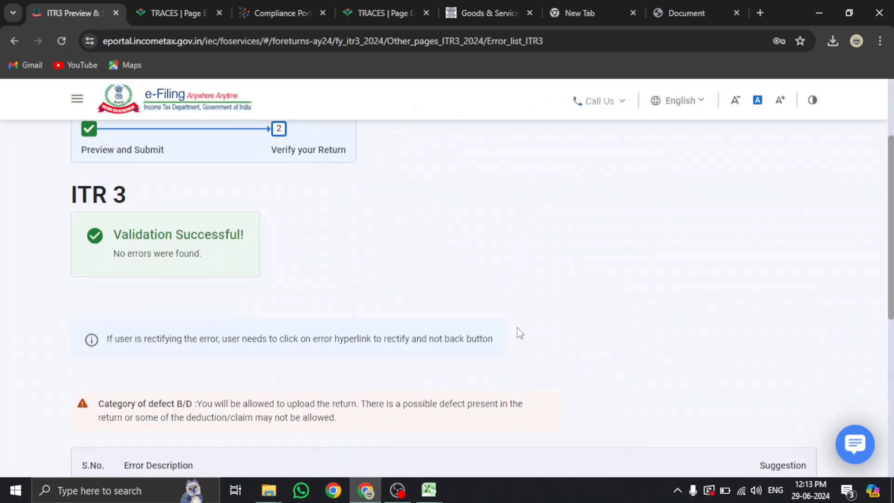
scroll(518, 334, down, 2)
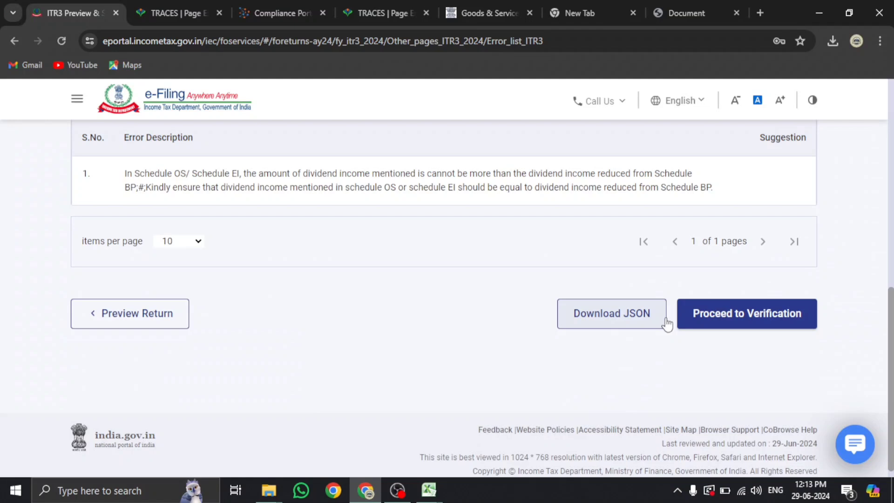
click(714, 314)
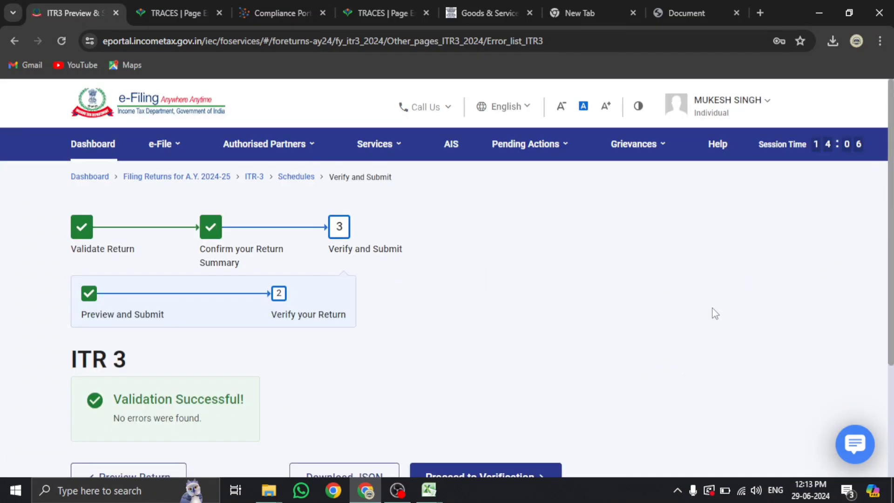
scroll(714, 313, down, 3)
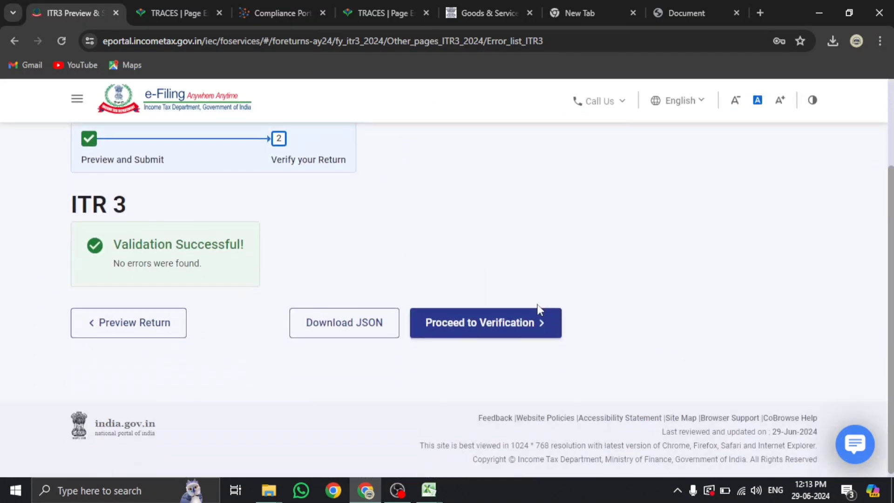
click(520, 325)
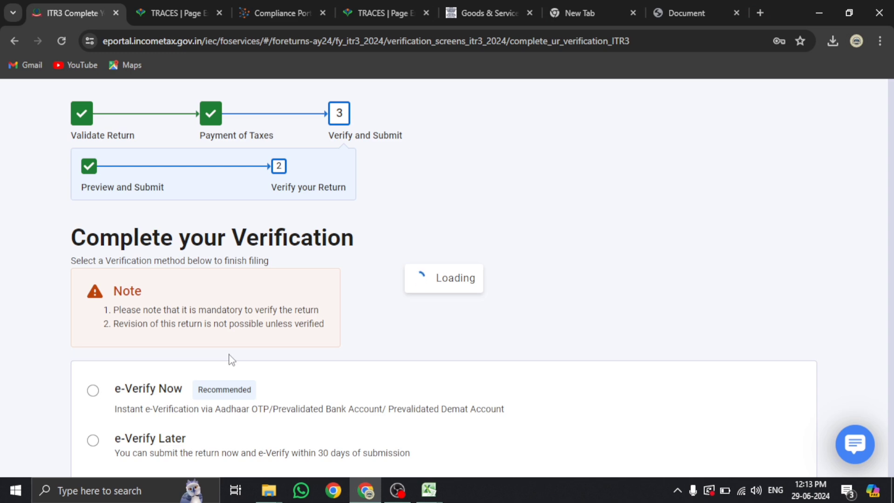
Review the e-Verify Now, e-Verify Later and Verify via ITR-V options
scroll(231, 358, down, 5)
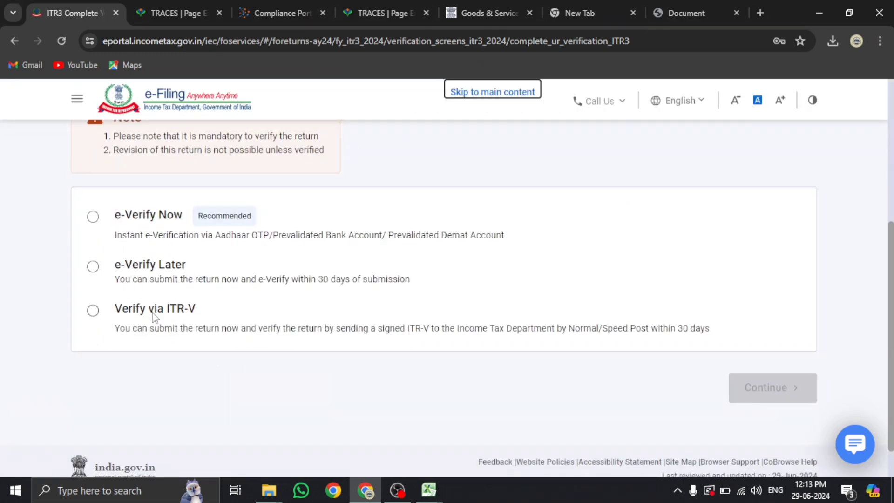
scroll(155, 317, up, 5)
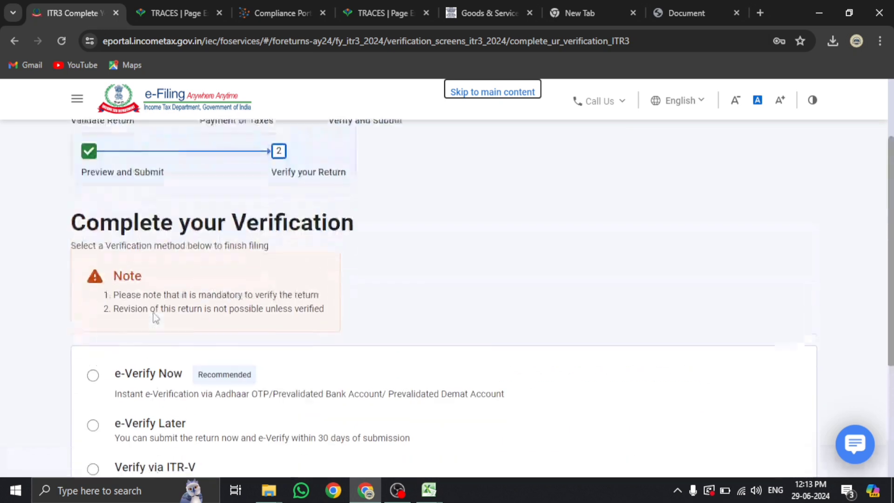